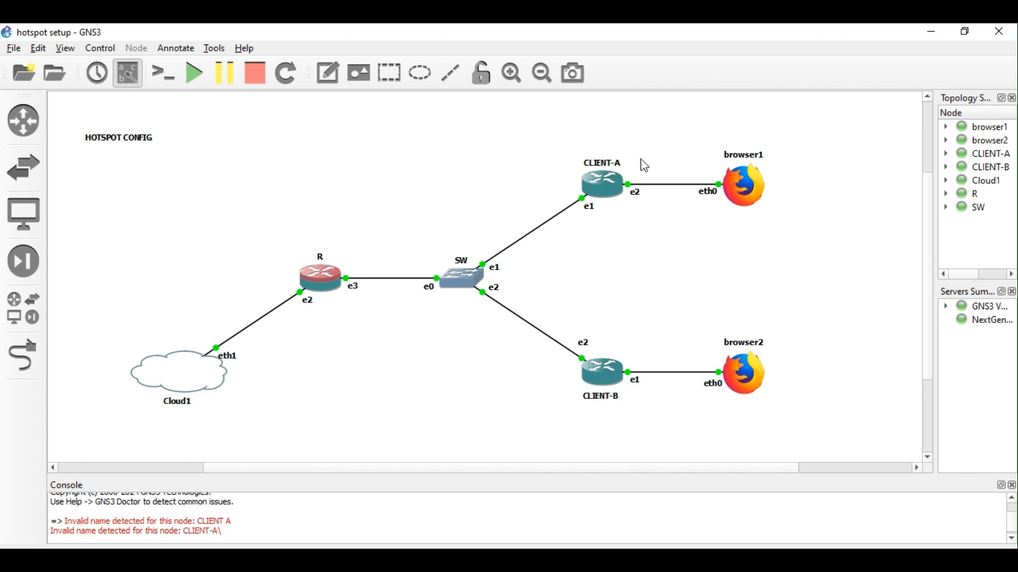
# Attempt to rename router R to isp, dismiss the invalid-name error, and stop the router.
pyautogui.doubleClick(322, 258)
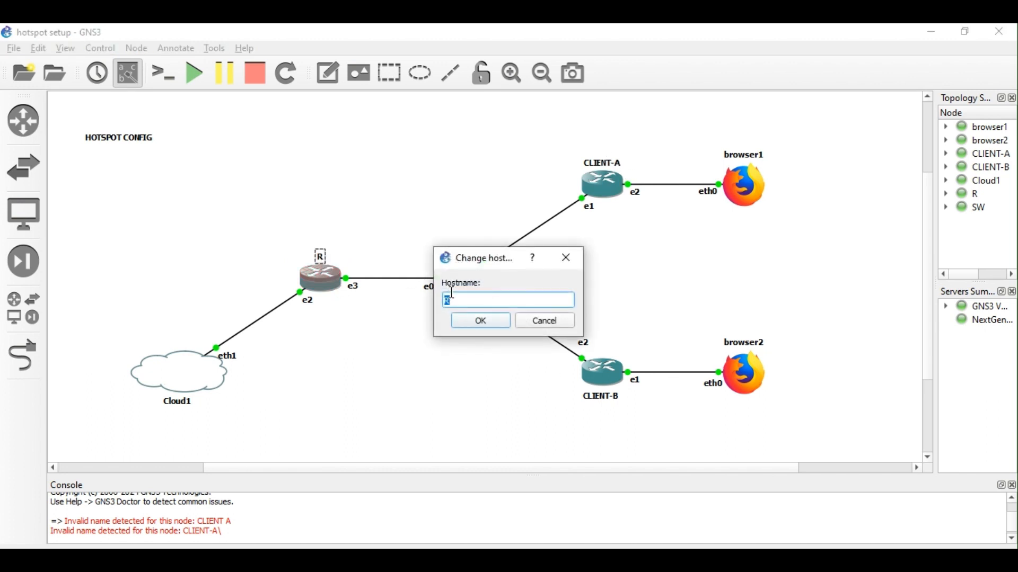
pyautogui.write('isp')
pyautogui.press('Return')
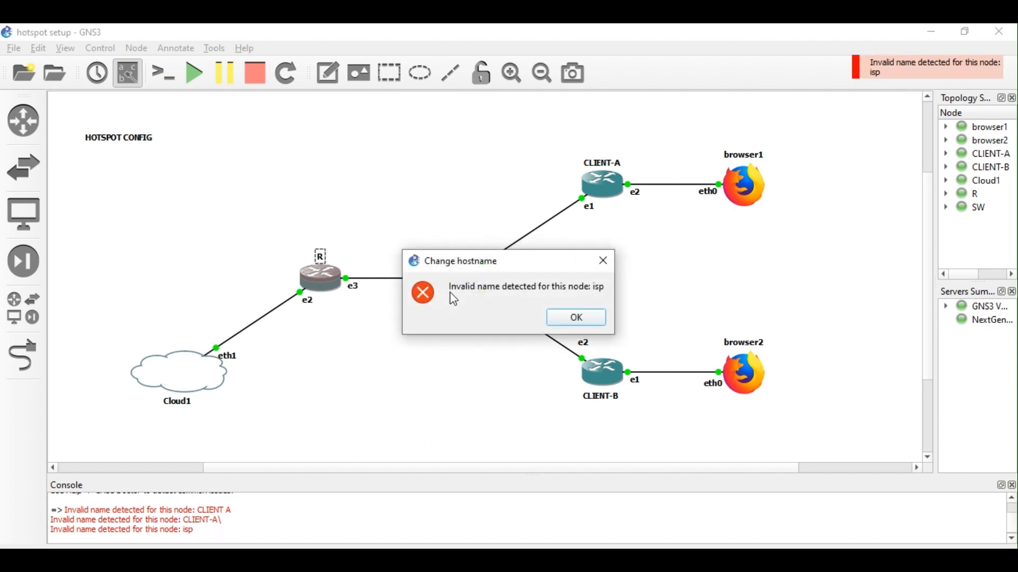
pyautogui.click(571, 318)
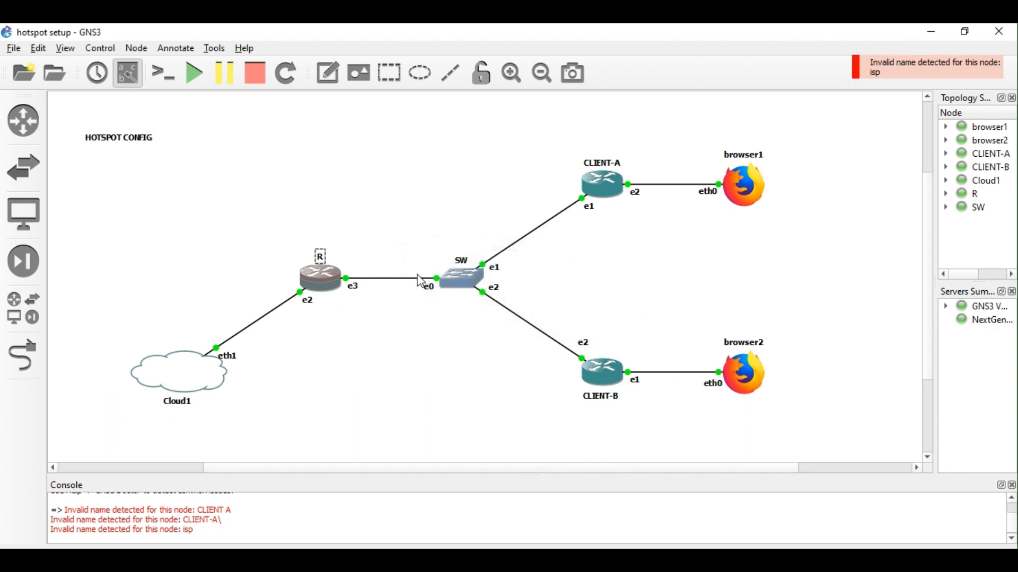
pyautogui.rightClick(319, 286)
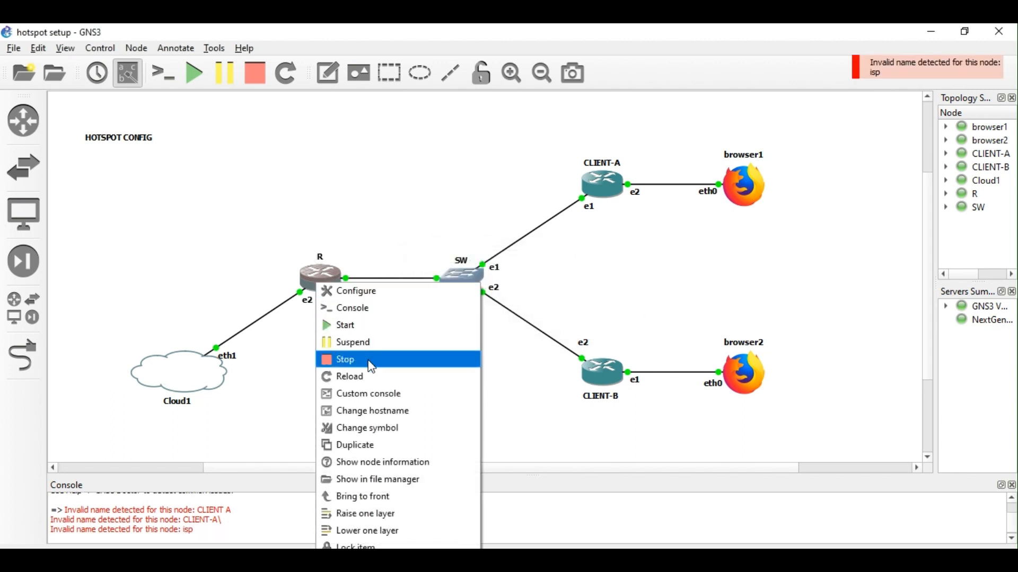
pyautogui.click(371, 361)
# Rename the stopped router to isp and start it again.
pyautogui.doubleClick(325, 264)
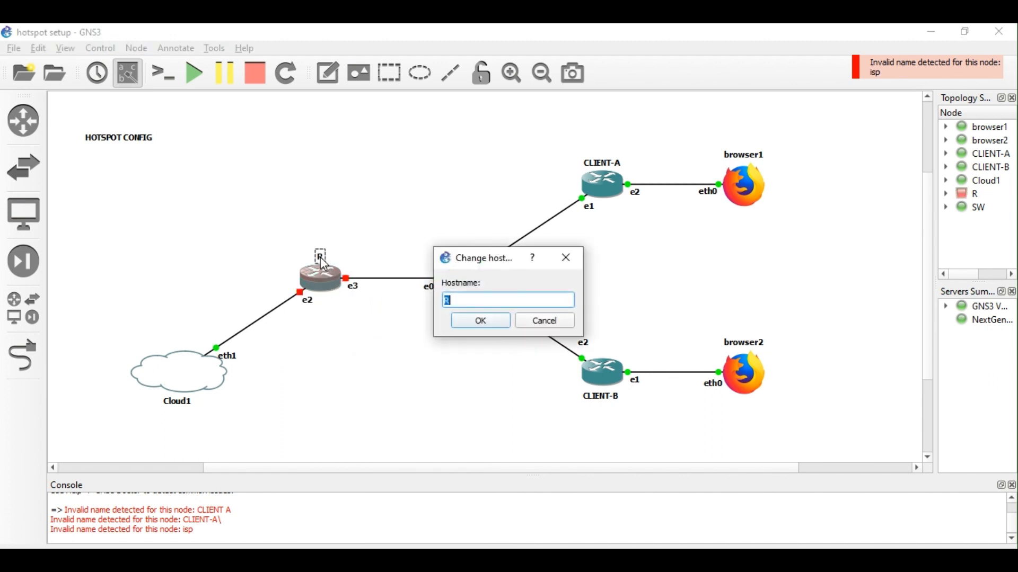
pyautogui.write('isp')
pyautogui.press('Return')
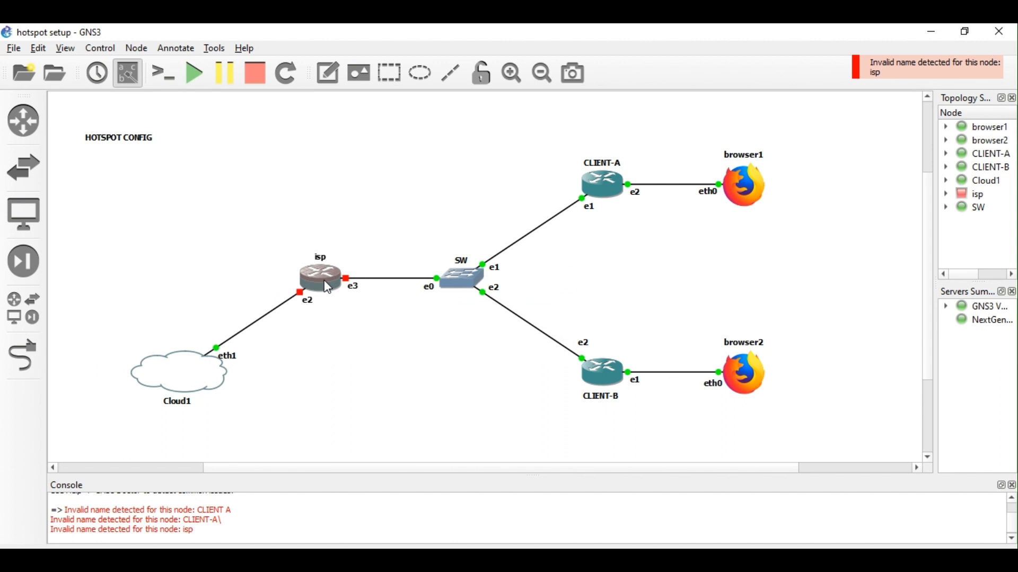
pyautogui.rightClick(326, 282)
pyautogui.click(362, 322)
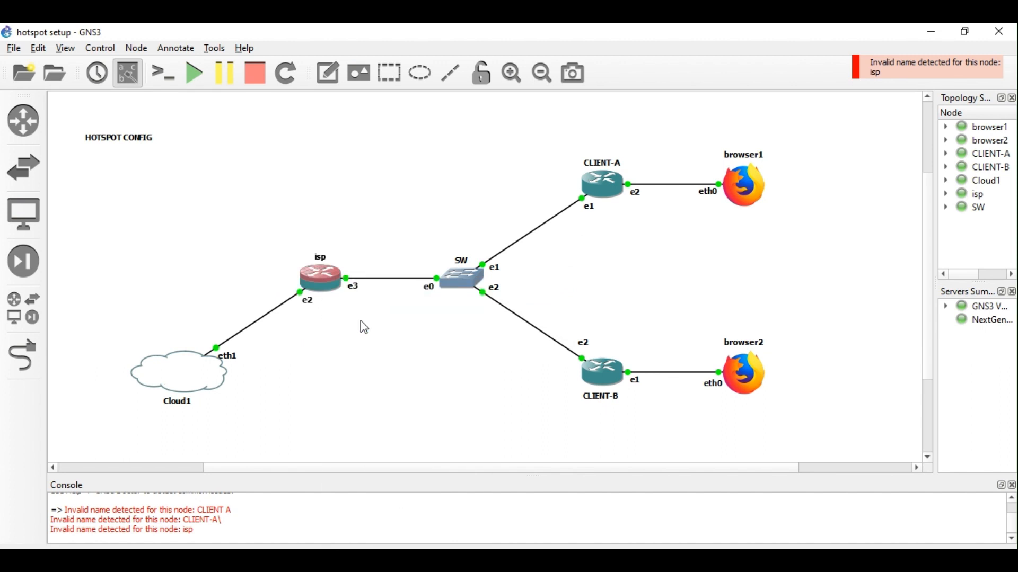
pyautogui.click(925, 83)
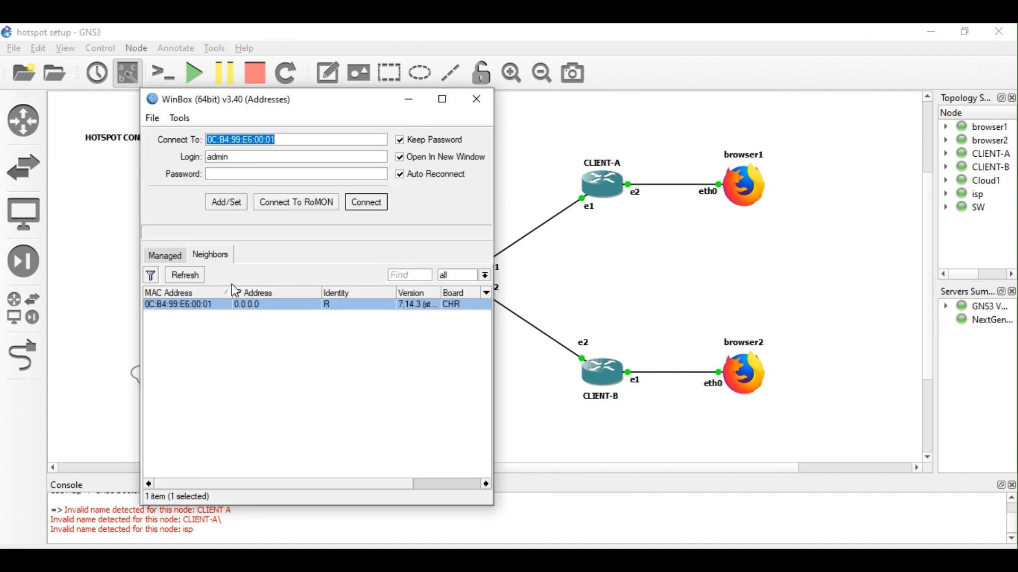
# Refresh WinBox's Neighbors list repeatedly until router R appears.
pyautogui.click(197, 276)
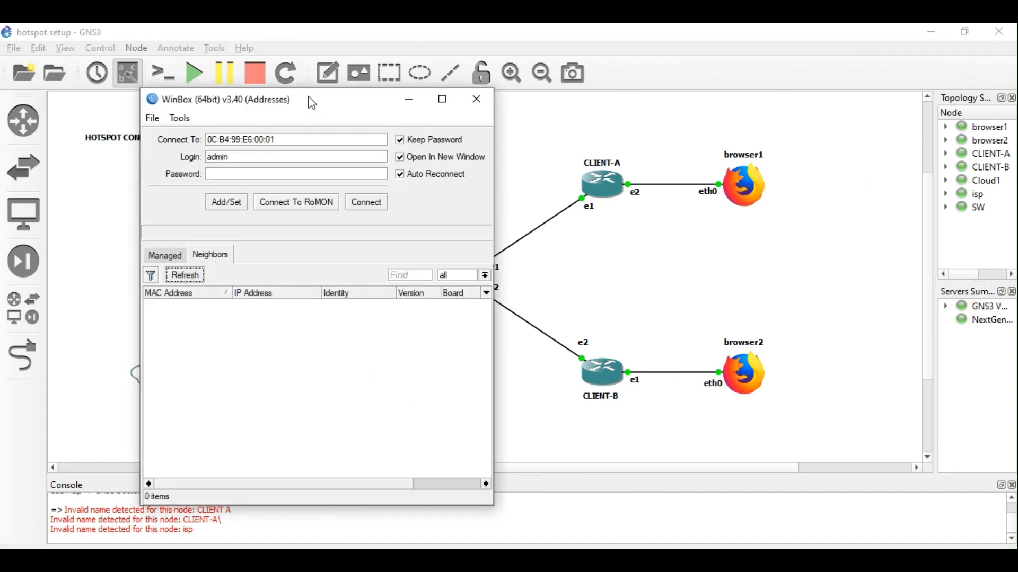
pyautogui.moveTo(311, 100); pyautogui.dragTo(736, 83)
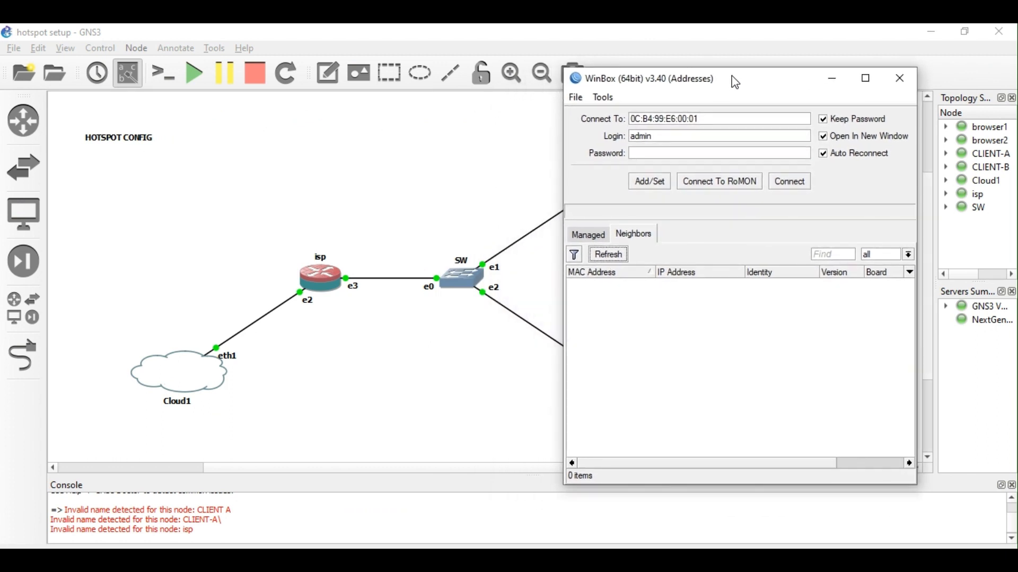
pyautogui.click(618, 258)
pyautogui.click(618, 259)
pyautogui.click(618, 258)
pyautogui.click(610, 255)
# Connect to router R by its MAC address as admin with the password.
pyautogui.click(612, 286)
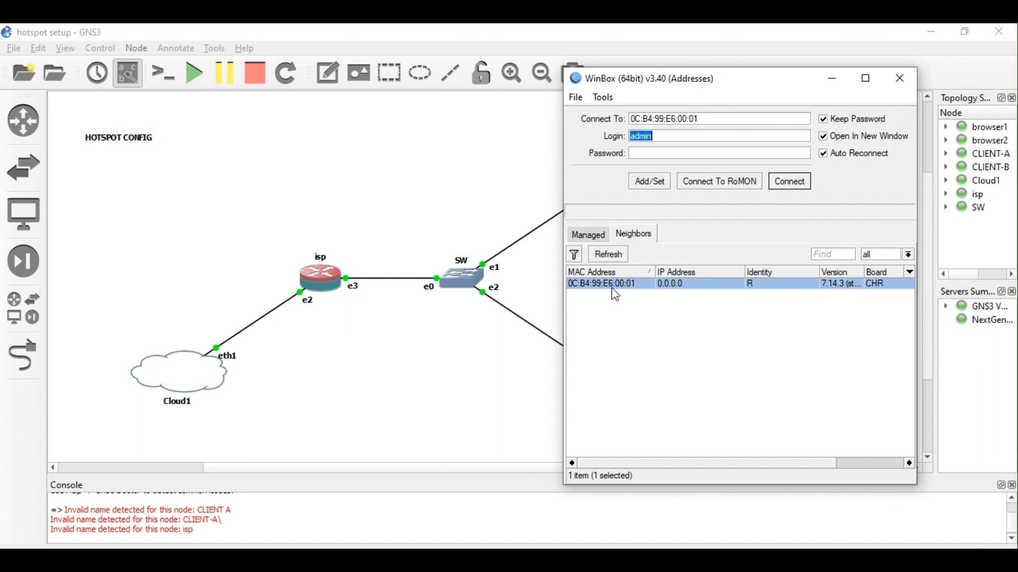
pyautogui.click(791, 185)
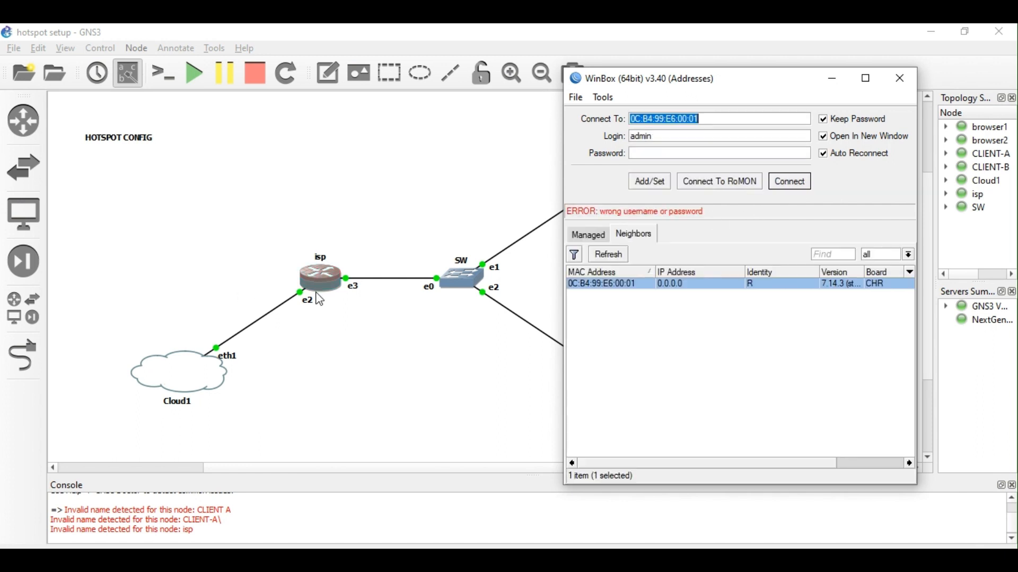
pyautogui.click(667, 154)
pyautogui.write('****')
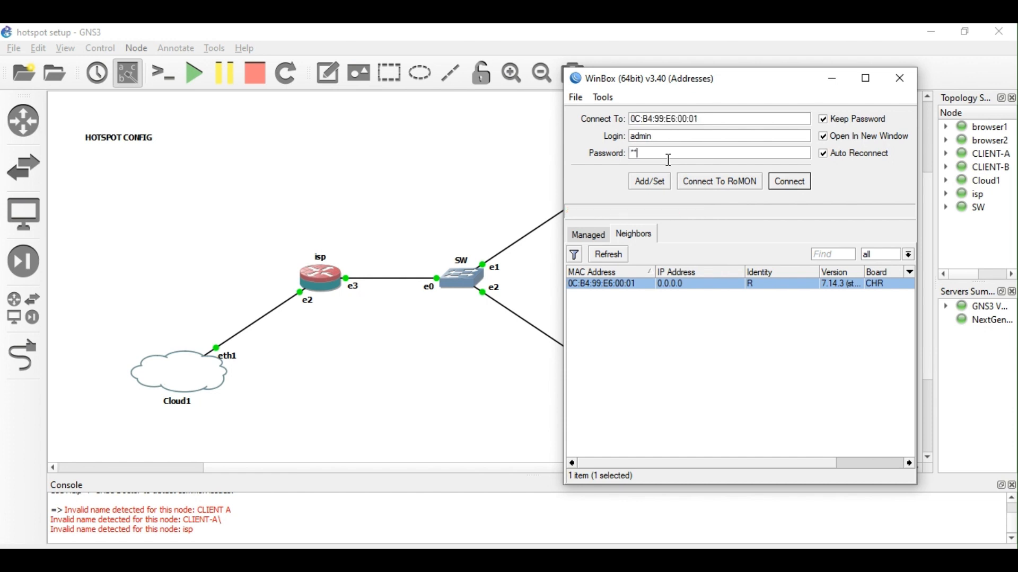
pyautogui.click(790, 182)
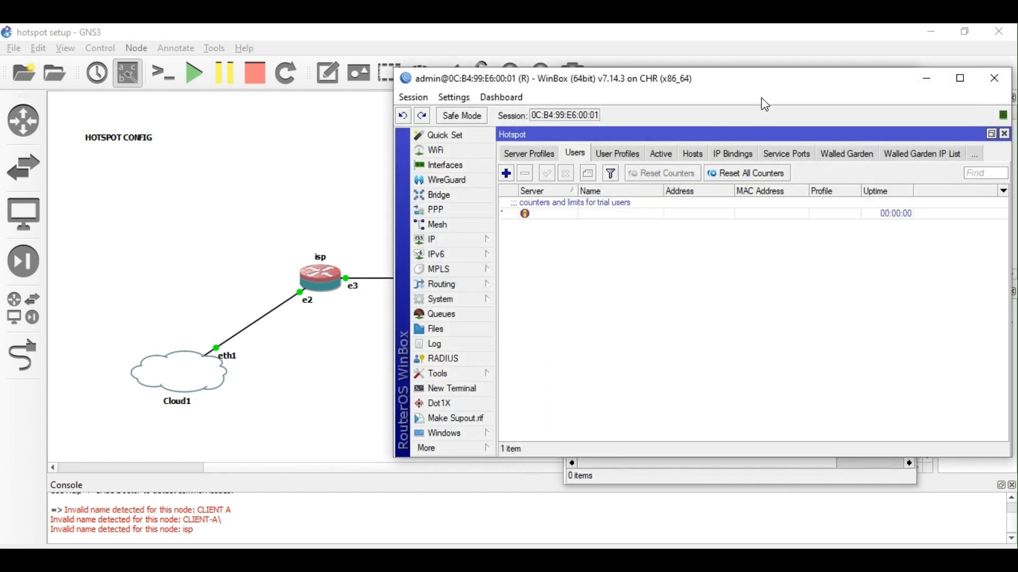
# Minimize router R's session window and connect to RoMON through router R.
pyautogui.moveTo(747, 85); pyautogui.dragTo(653, 162)
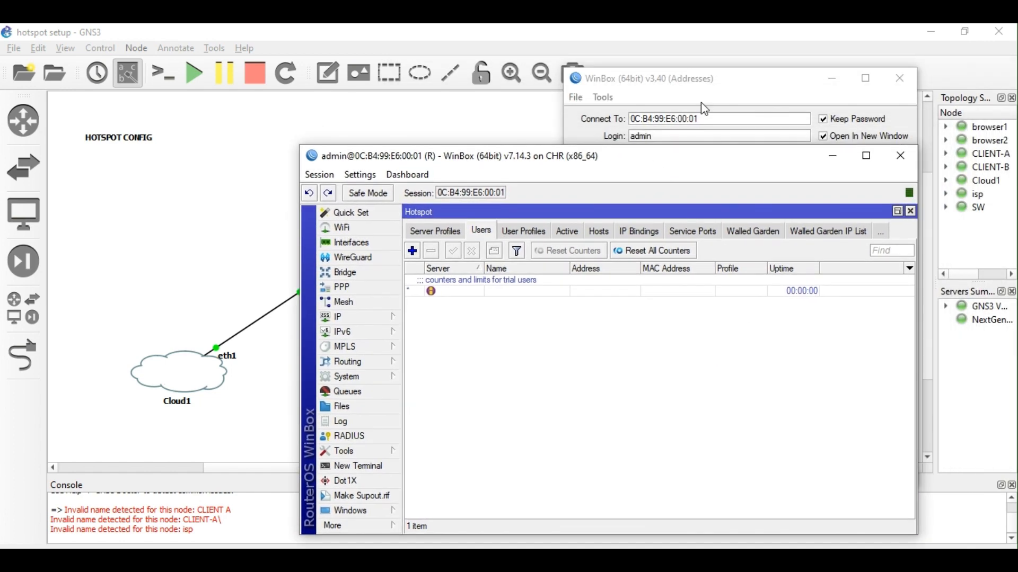
pyautogui.moveTo(712, 85); pyautogui.dragTo(204, 92)
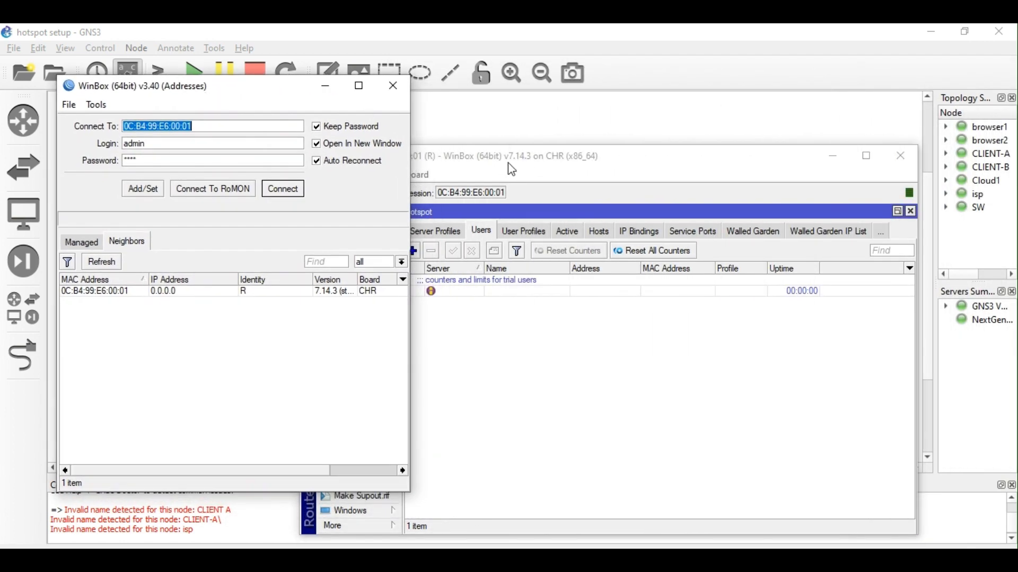
pyautogui.click(516, 169)
pyautogui.moveTo(515, 169); pyautogui.dragTo(523, 151)
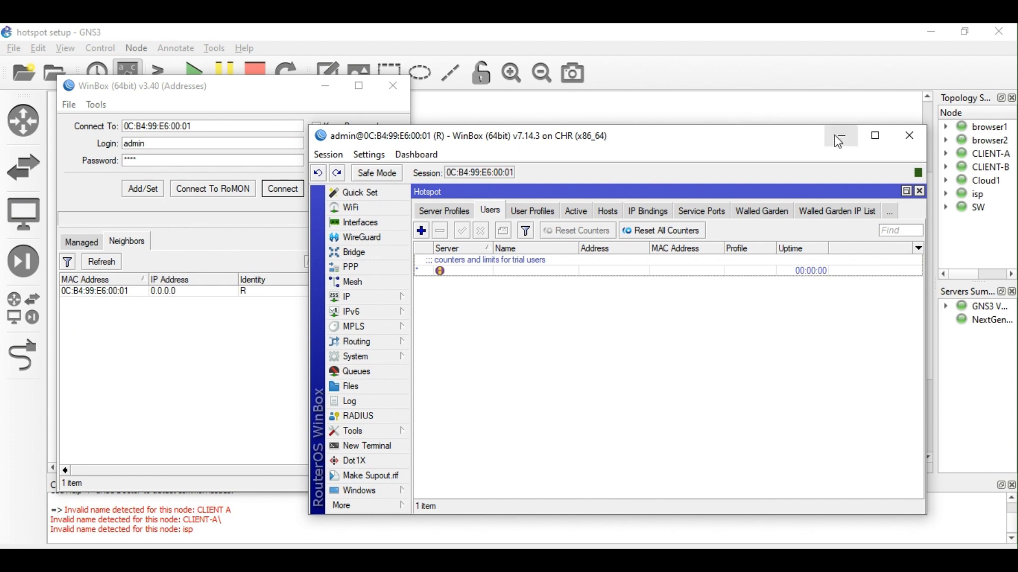
pyautogui.click(841, 139)
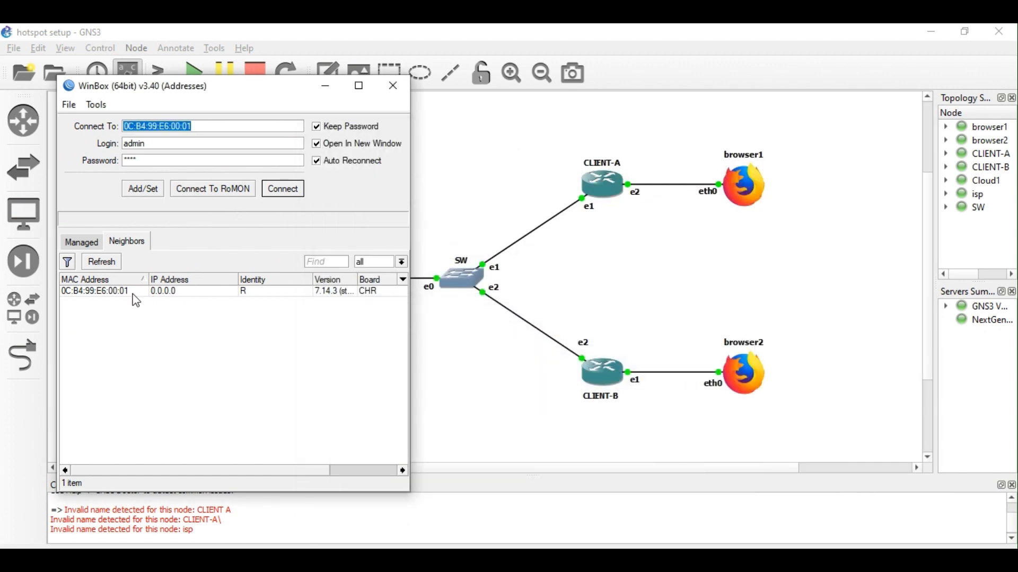
pyautogui.click(108, 292)
pyautogui.click(223, 193)
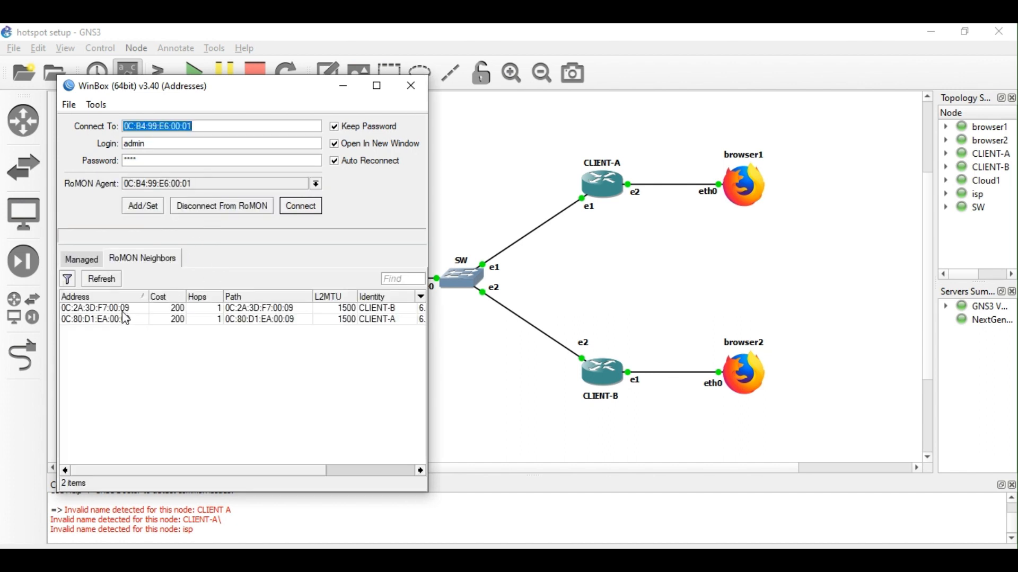
# Open sessions to CLIENT-B and CLIENT-A from the RoMON neighbours.
pyautogui.click(122, 309)
pyautogui.click(300, 211)
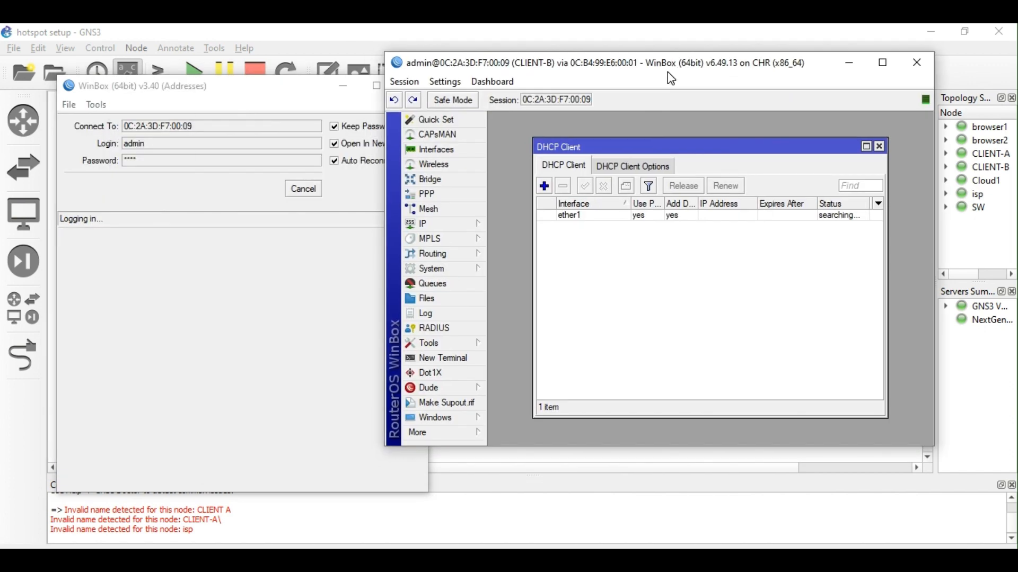
pyautogui.moveTo(671, 78); pyautogui.dragTo(670, 301)
pyautogui.click(115, 320)
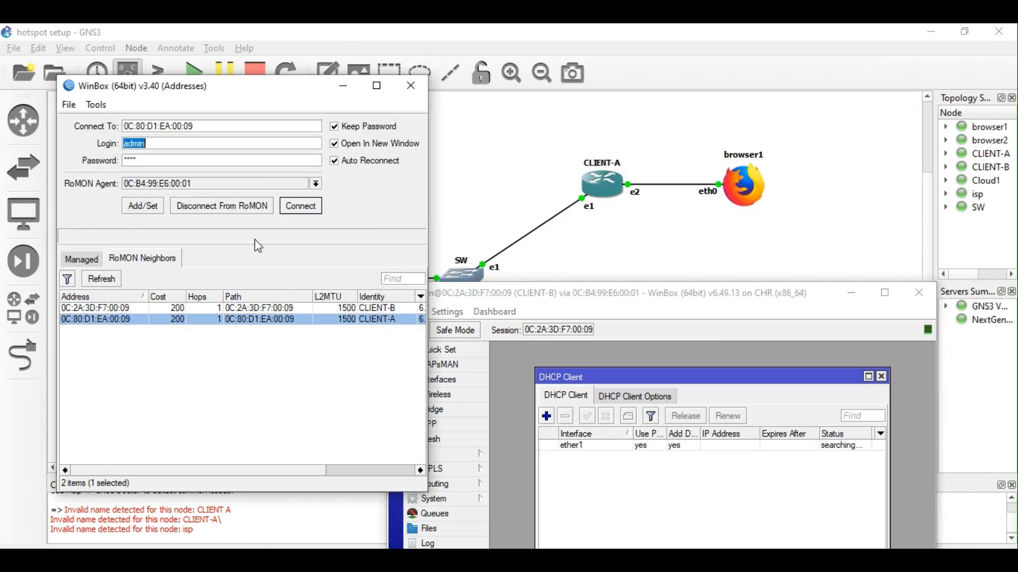
pyautogui.click(301, 208)
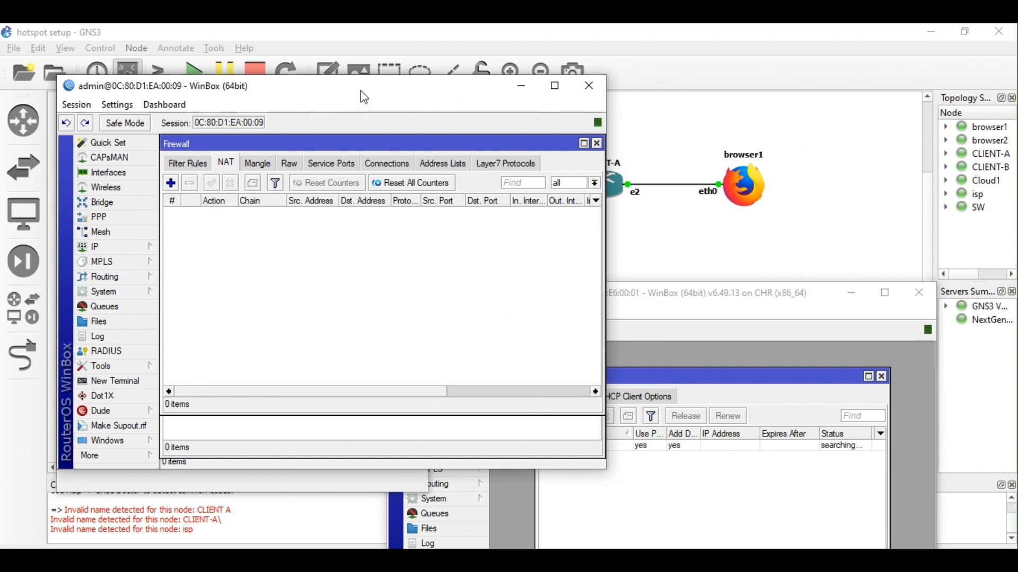
pyautogui.moveTo(360, 90); pyautogui.dragTo(733, 141)
# Disconnect from RoMON and minimize the login, CLIENT-A and CLIENT-B windows.
pyautogui.click(235, 206)
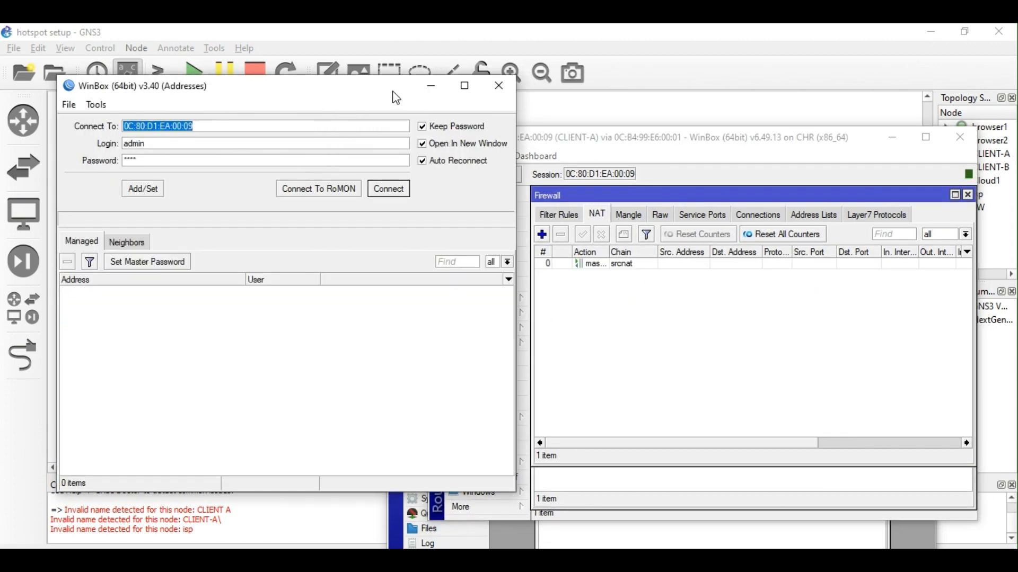
pyautogui.click(440, 86)
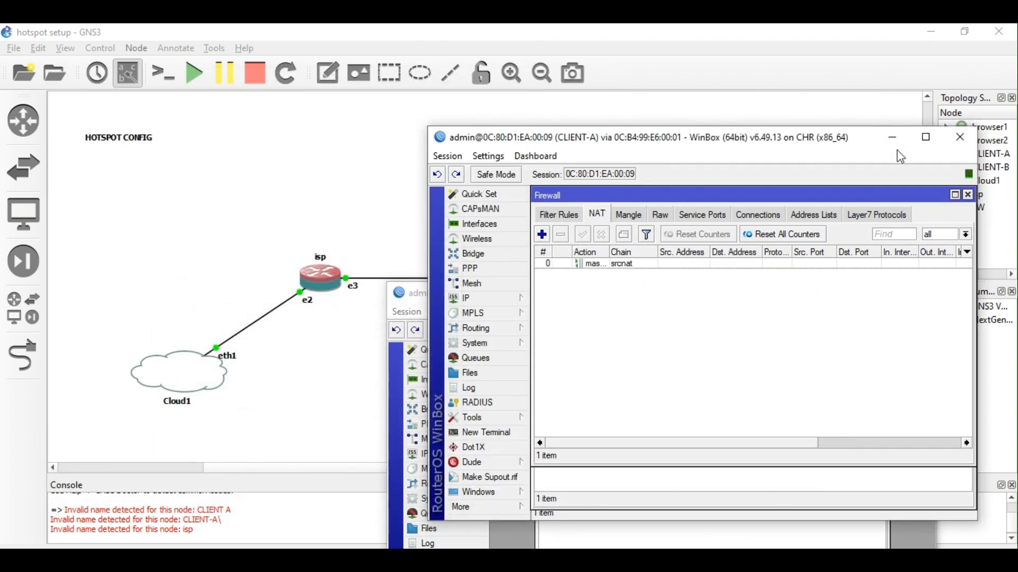
pyautogui.click(892, 137)
pyautogui.moveTo(777, 297); pyautogui.dragTo(780, 159)
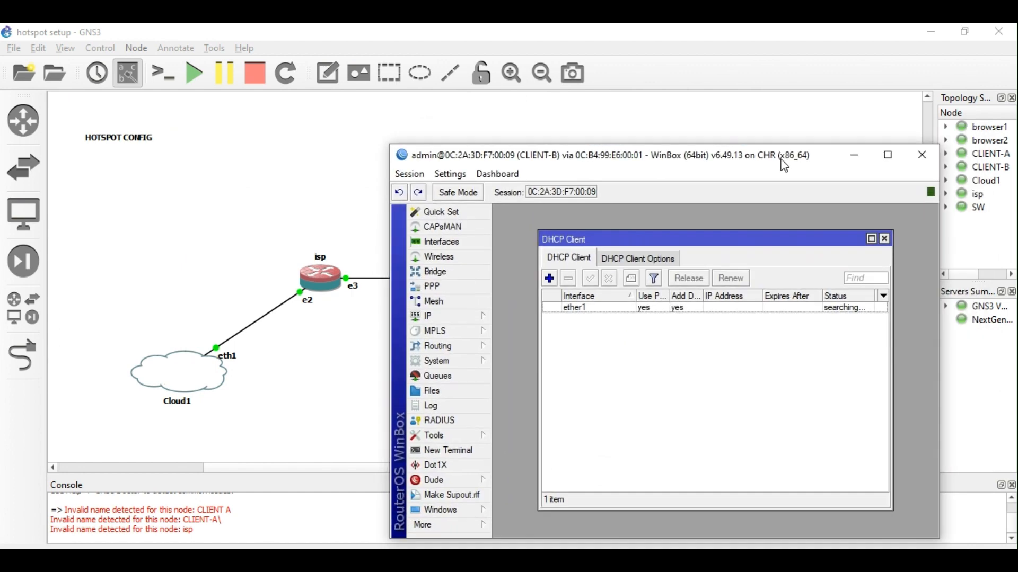
pyautogui.click(849, 158)
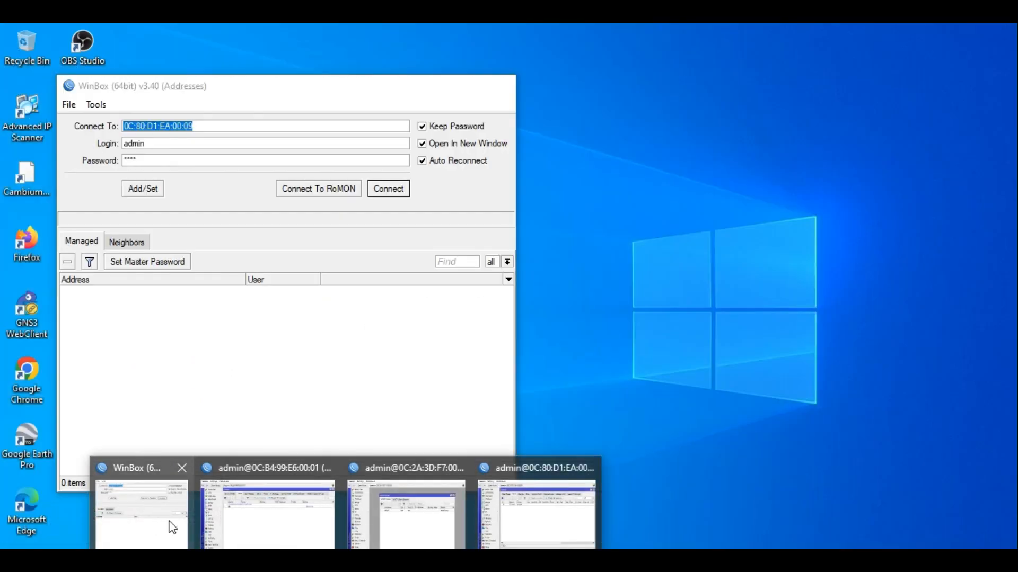
# Restore the WinBox login window from the taskbar and close it.
pyautogui.click(171, 525)
pyautogui.click(499, 85)
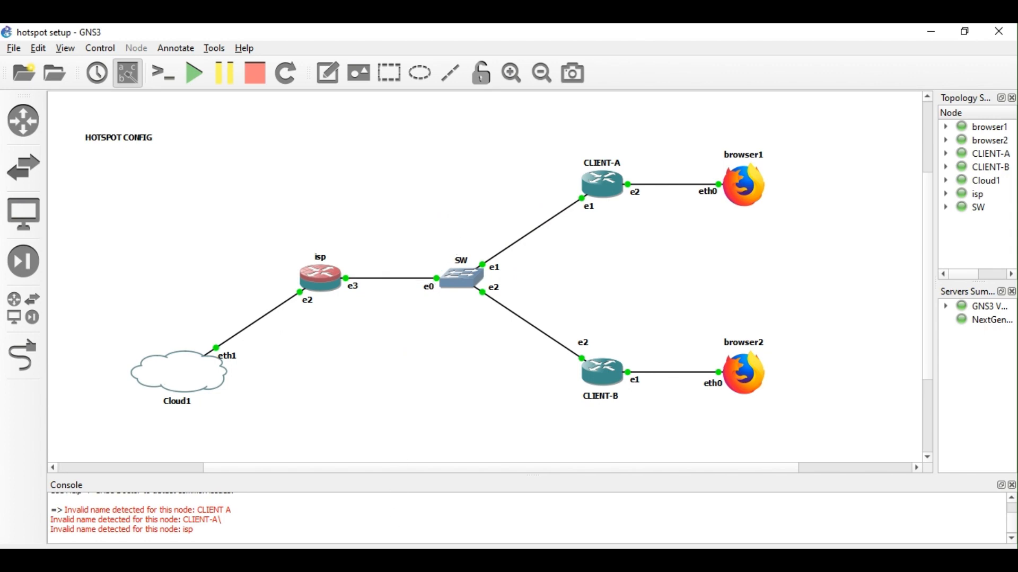
# Set the router identity to isp with 'sys id set name=isp' in R's terminal.
pyautogui.moveTo(350, 551)
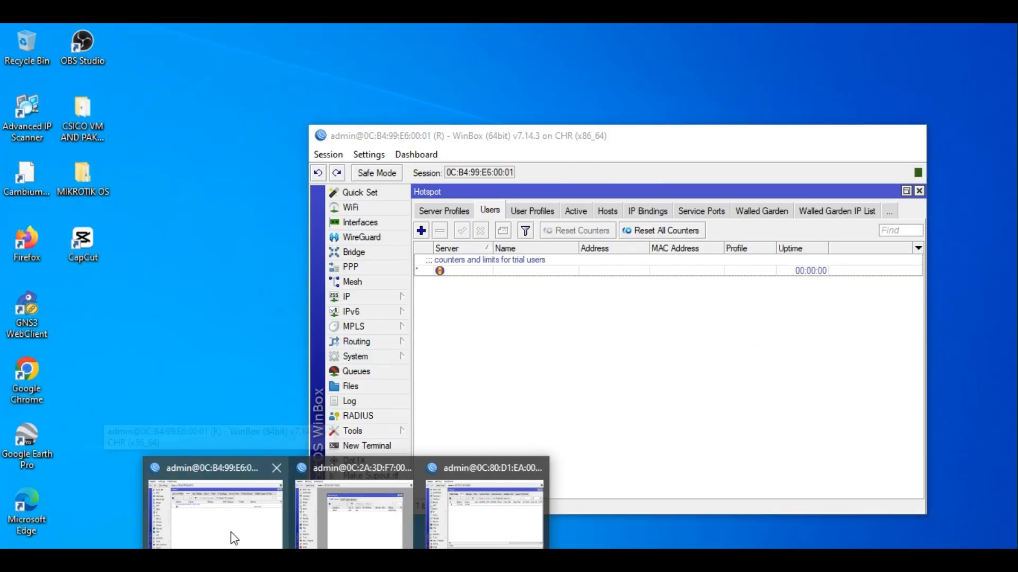
pyautogui.click(233, 538)
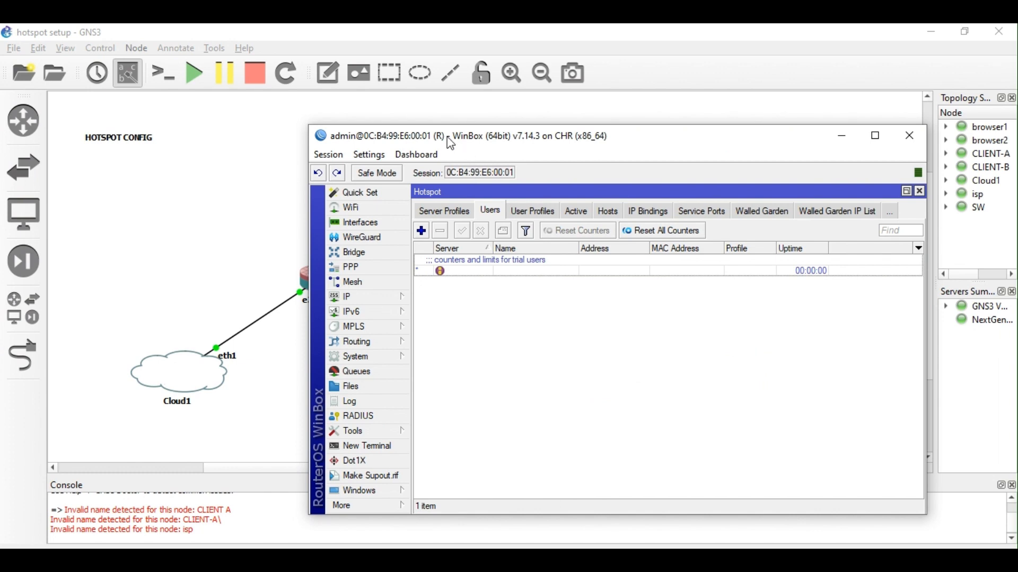
pyautogui.moveTo(451, 143); pyautogui.dragTo(510, 143)
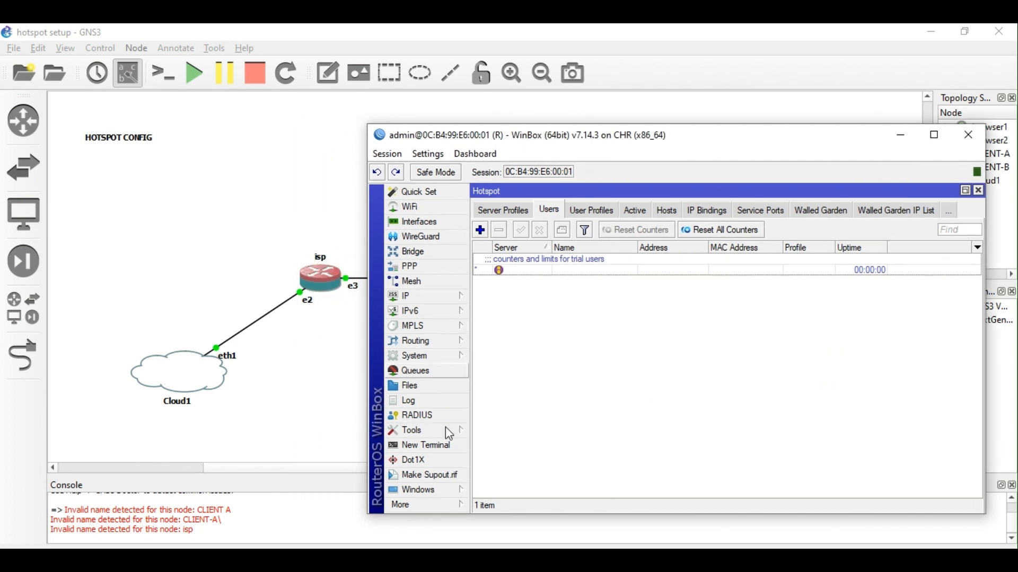
pyautogui.click(451, 446)
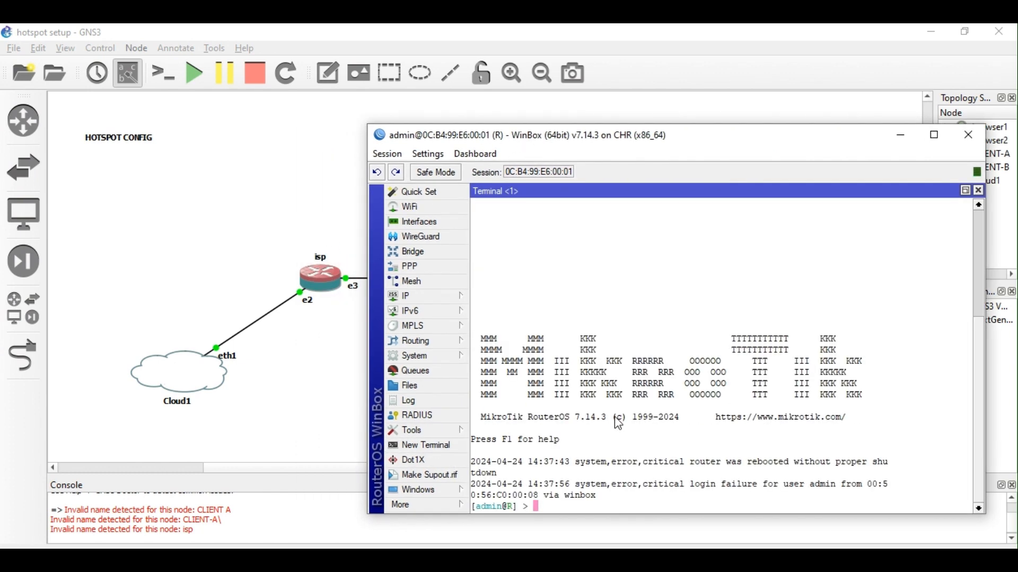
pyautogui.write('sys id set name=isp')
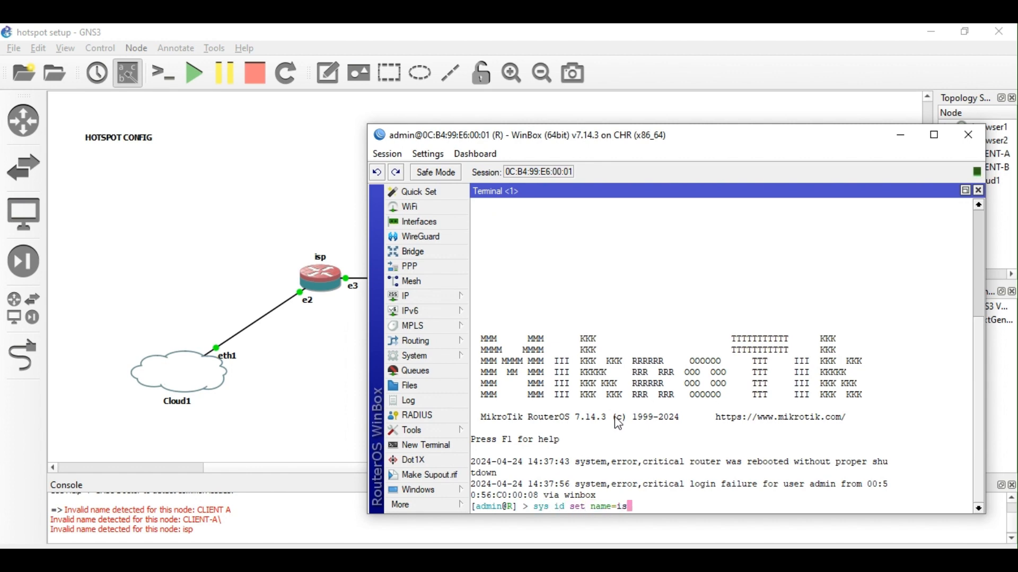
pyautogui.press('Return')
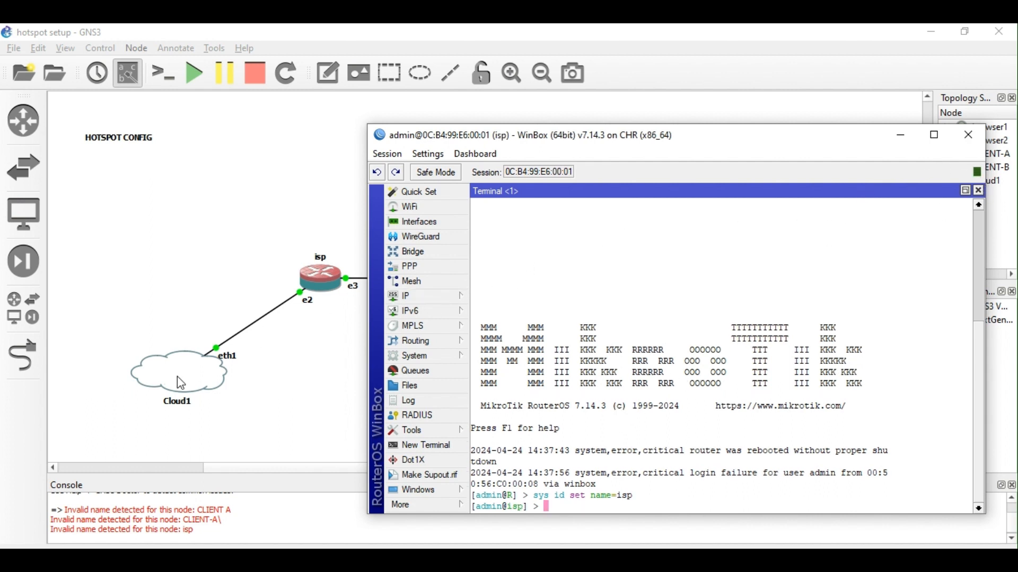
# Ping 8.8.8.8 and stop it after 'no route to host' replies.
pyautogui.write('ping 8.8.8.8')
pyautogui.press('Return')
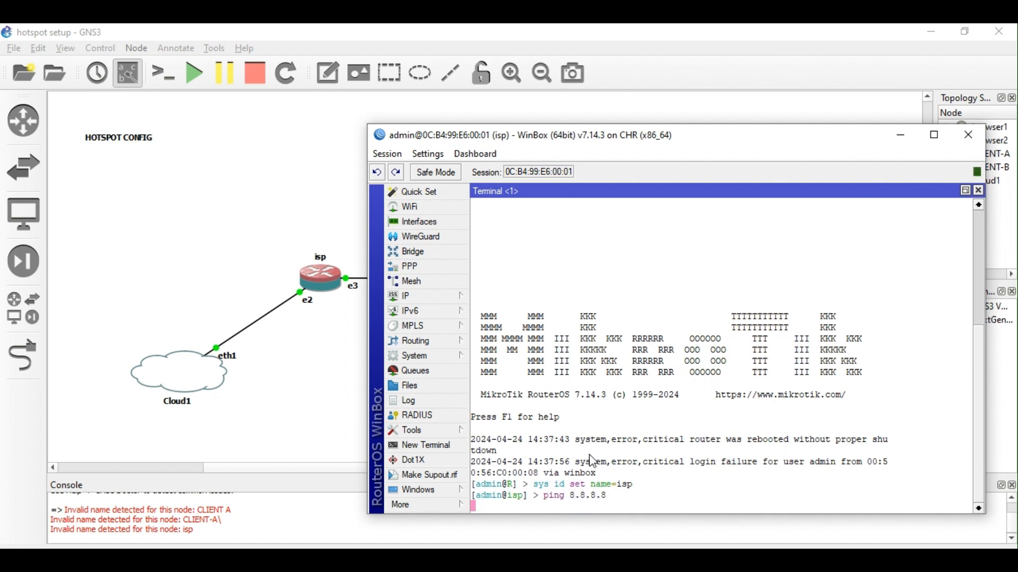
pyautogui.hotkey('ctrl', 'c')
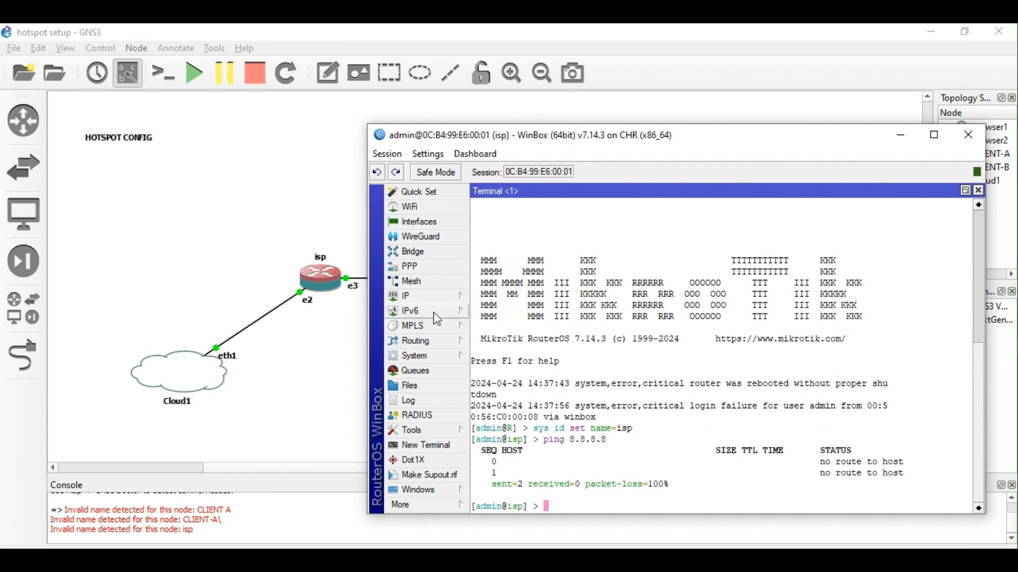
pyautogui.click(427, 296)
# Move the router's DHCP client from ether1 to ether2.
pyautogui.click(532, 217)
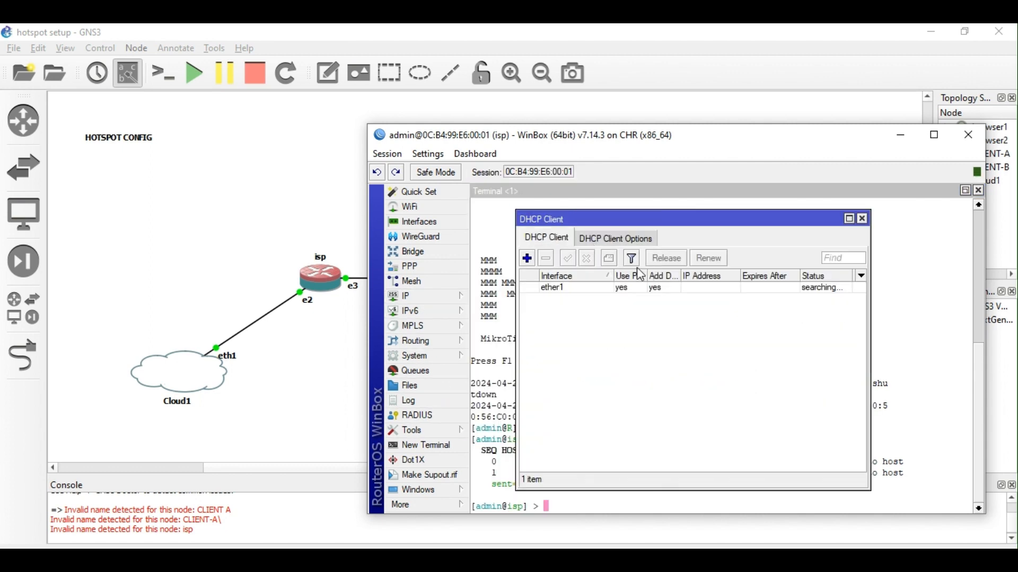
pyautogui.doubleClick(561, 288)
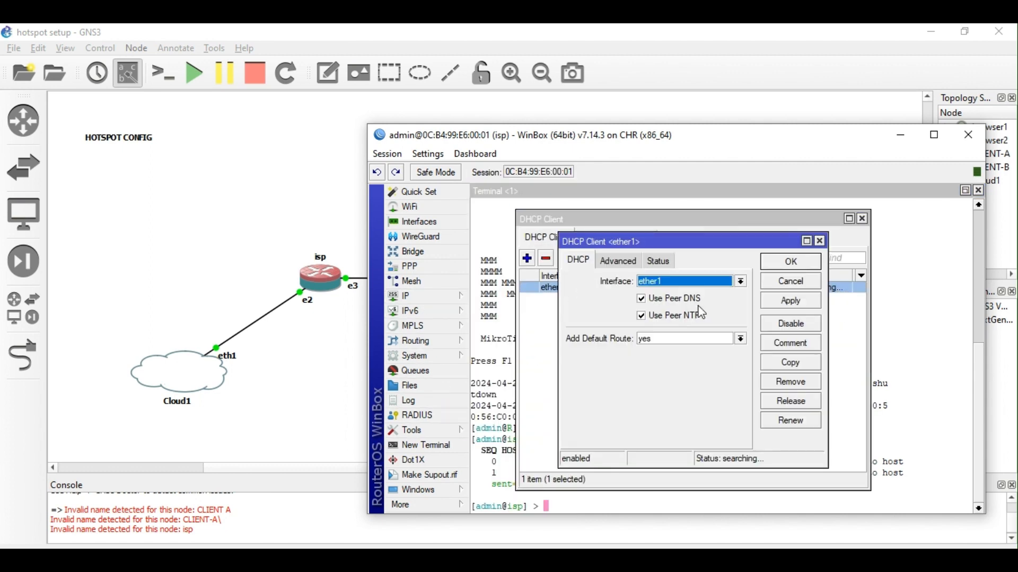
pyautogui.click(741, 281)
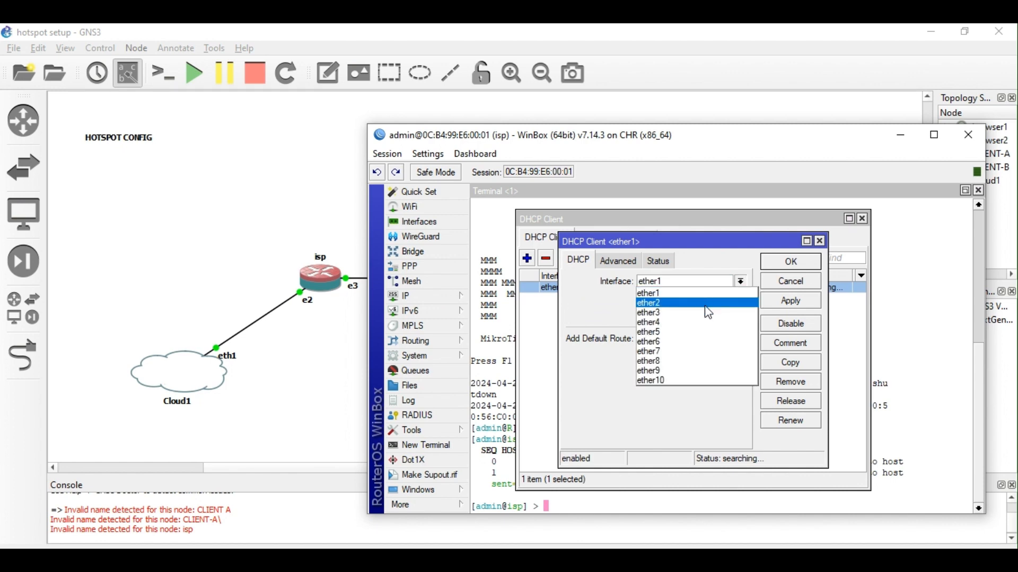
pyautogui.click(710, 301)
pyautogui.click(785, 265)
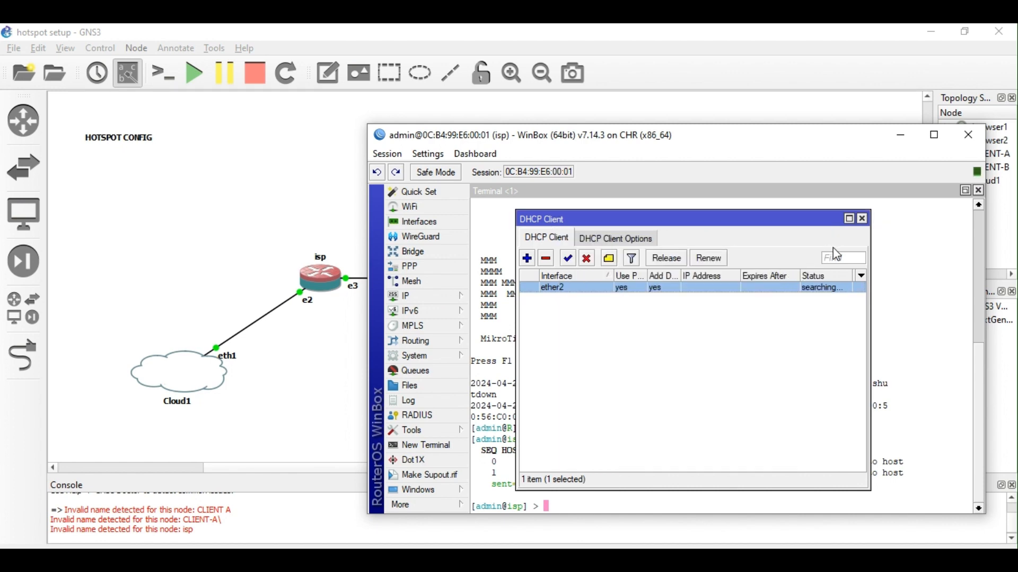
pyautogui.click(862, 219)
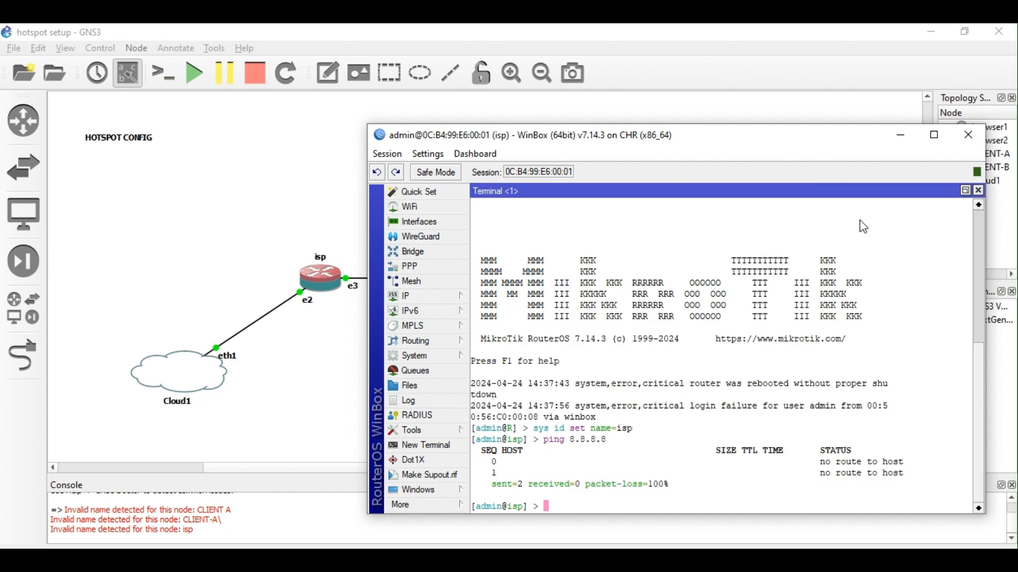
# Rerun ping 8.8.8.8 and stop it after successful replies.
pyautogui.press('Up')
pyautogui.press('Return')
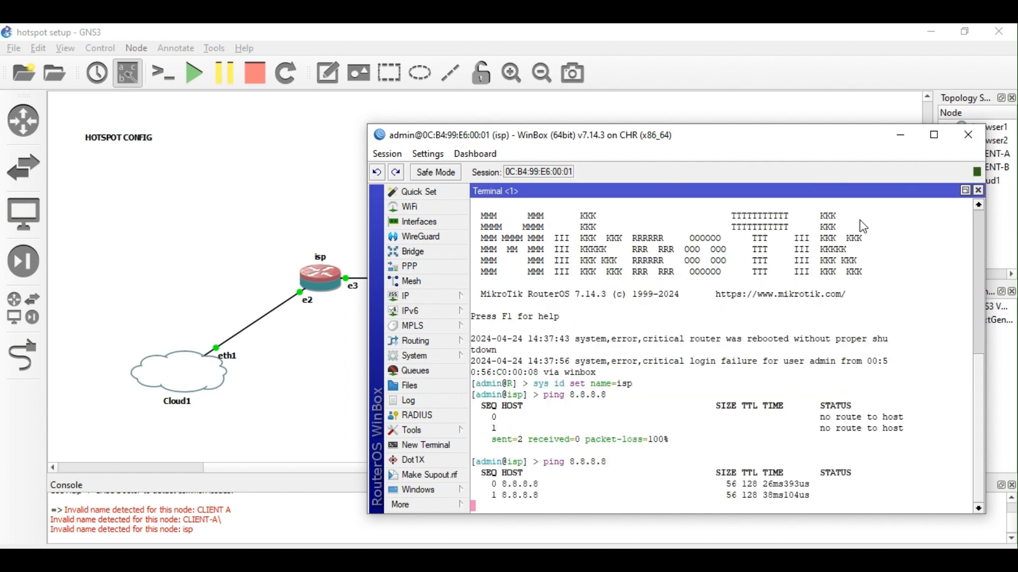
pyautogui.hotkey('ctrl', 'c')
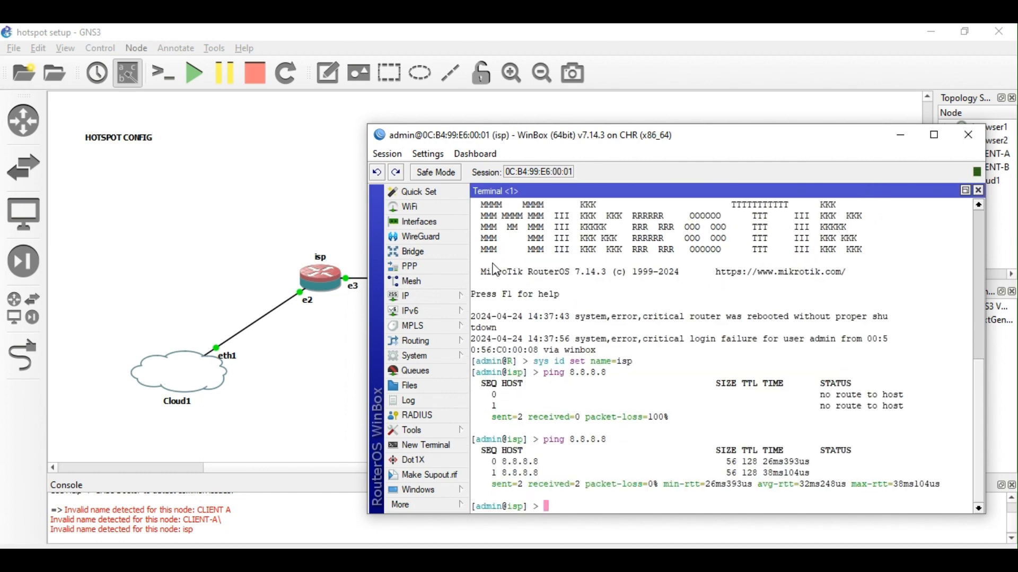
pyautogui.click(421, 297)
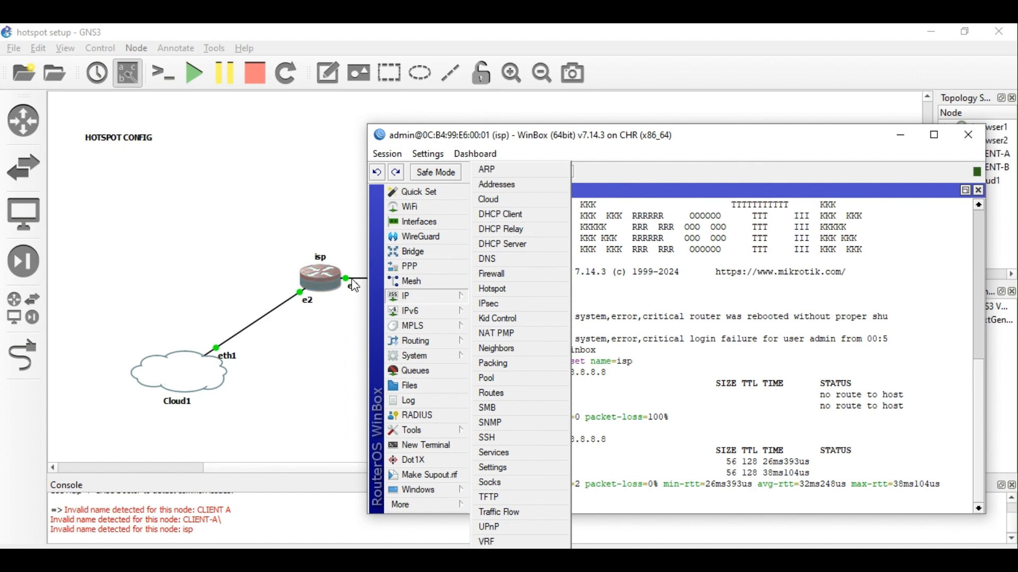
pyautogui.moveTo(519, 134); pyautogui.dragTo(583, 213)
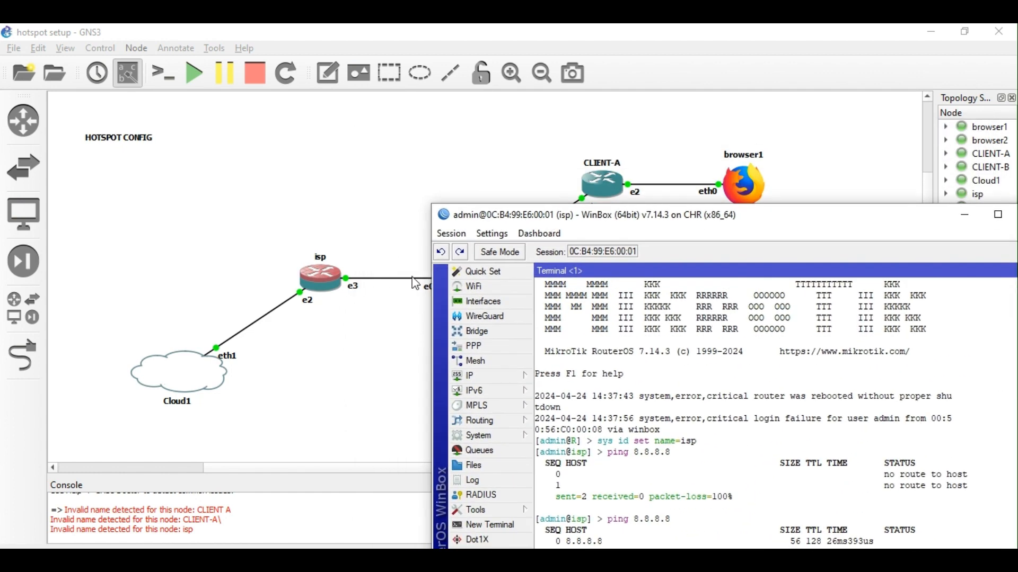
pyautogui.moveTo(504, 219); pyautogui.dragTo(443, 132)
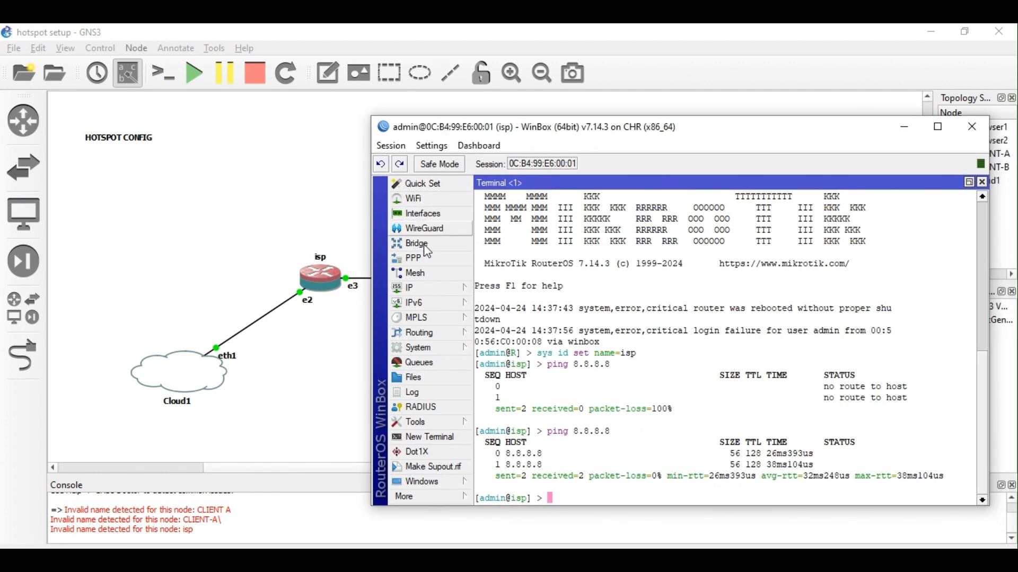
pyautogui.click(426, 290)
# Add static address 172.17.10.1/24 on ether3 in the Address List, then close it.
pyautogui.click(530, 184)
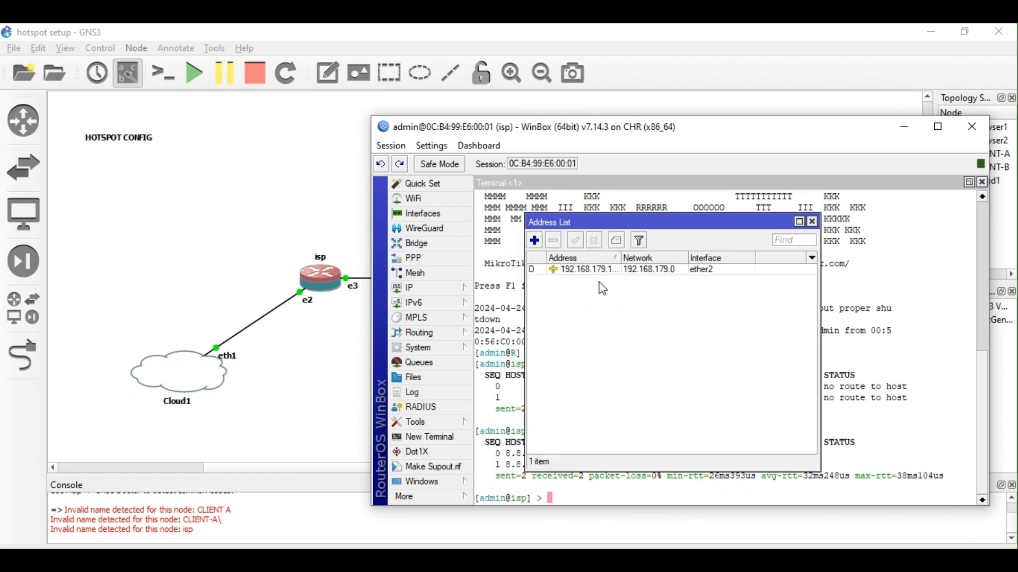
pyautogui.click(535, 240)
pyautogui.click(672, 315)
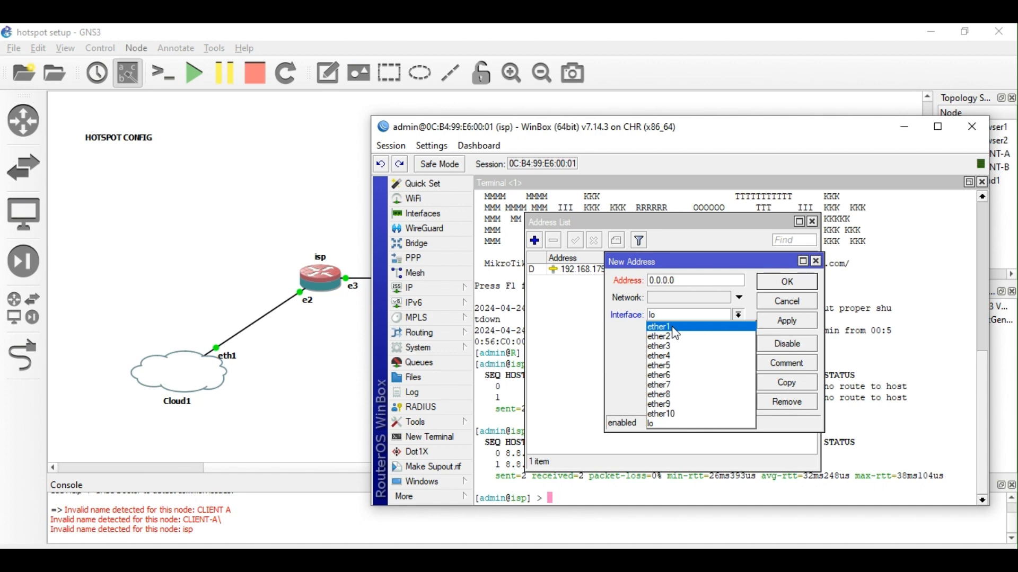
pyautogui.click(672, 346)
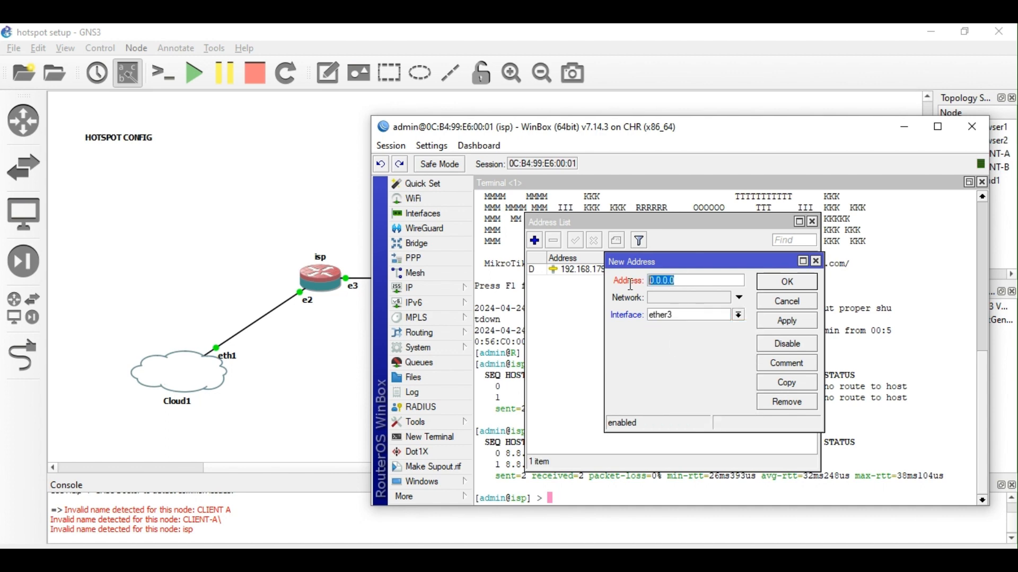
pyautogui.write('172.17.10.1/24')
pyautogui.click(788, 319)
pyautogui.click(788, 283)
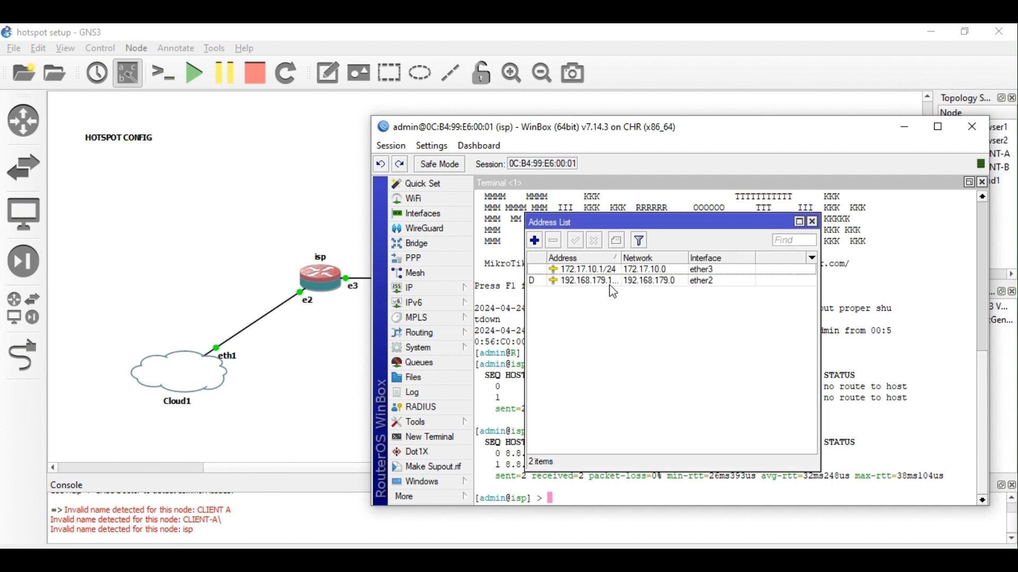
pyautogui.moveTo(622, 258); pyautogui.dragTo(654, 258)
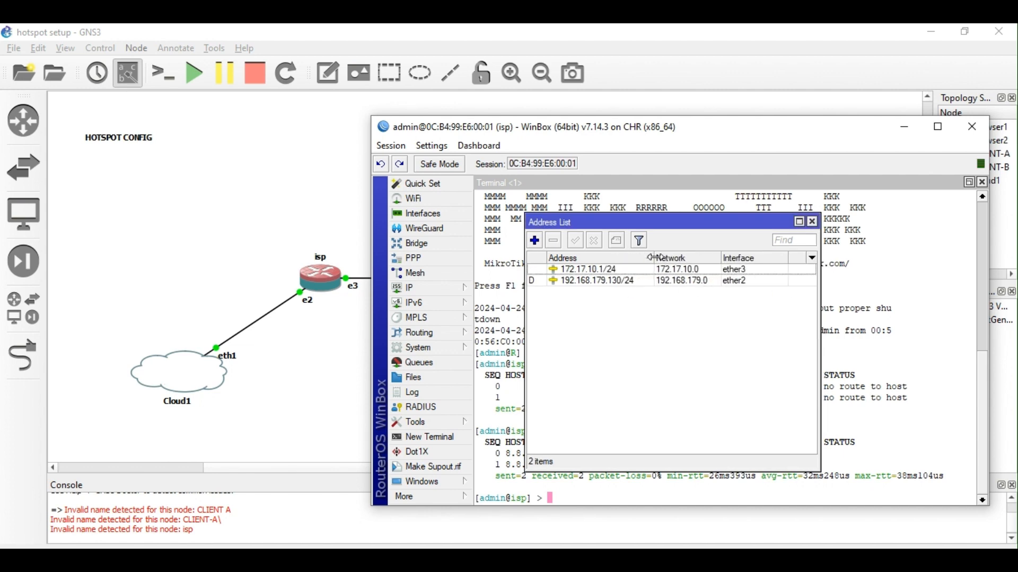
pyautogui.click(811, 222)
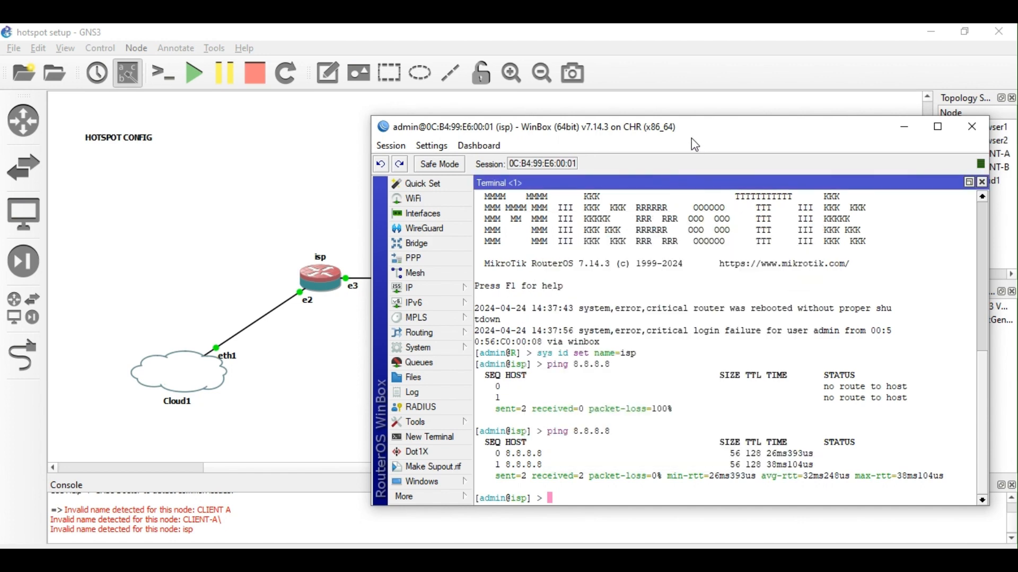
pyautogui.moveTo(691, 132); pyautogui.dragTo(654, 123)
# Launch Hotspot Setup from the Hotspot Servers tab.
pyautogui.click(414, 279)
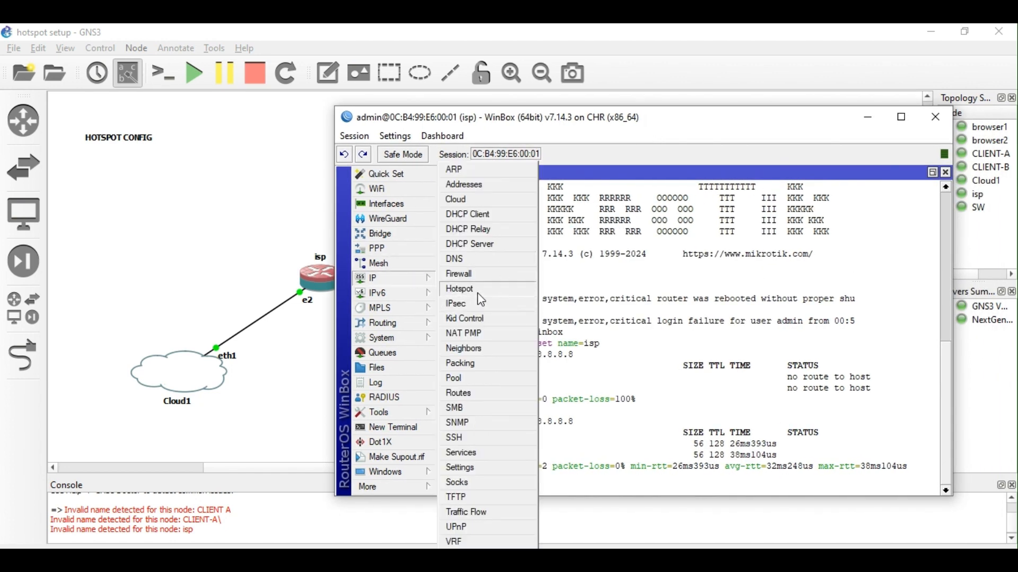
pyautogui.click(460, 286)
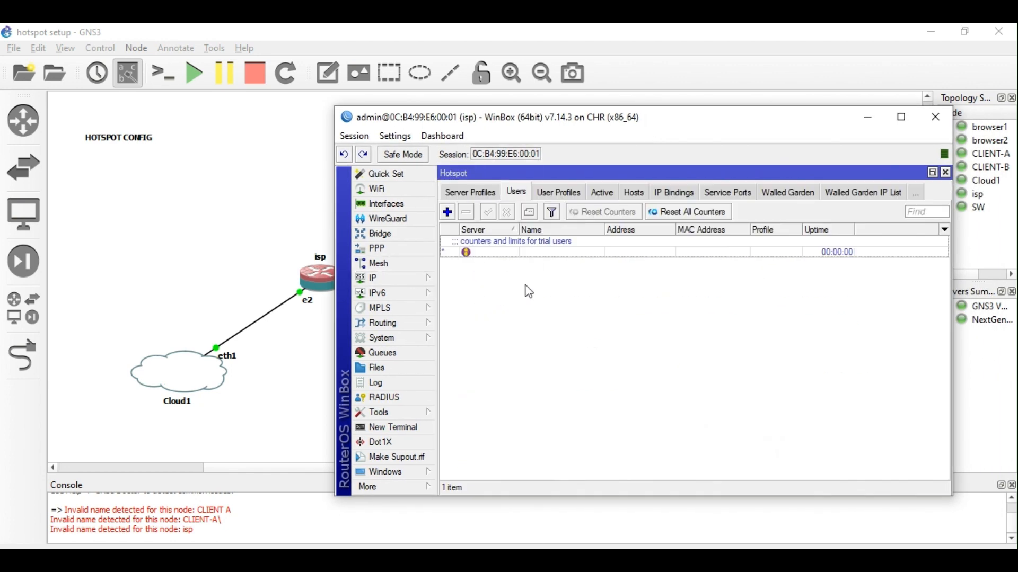
pyautogui.click(478, 197)
pyautogui.click(463, 196)
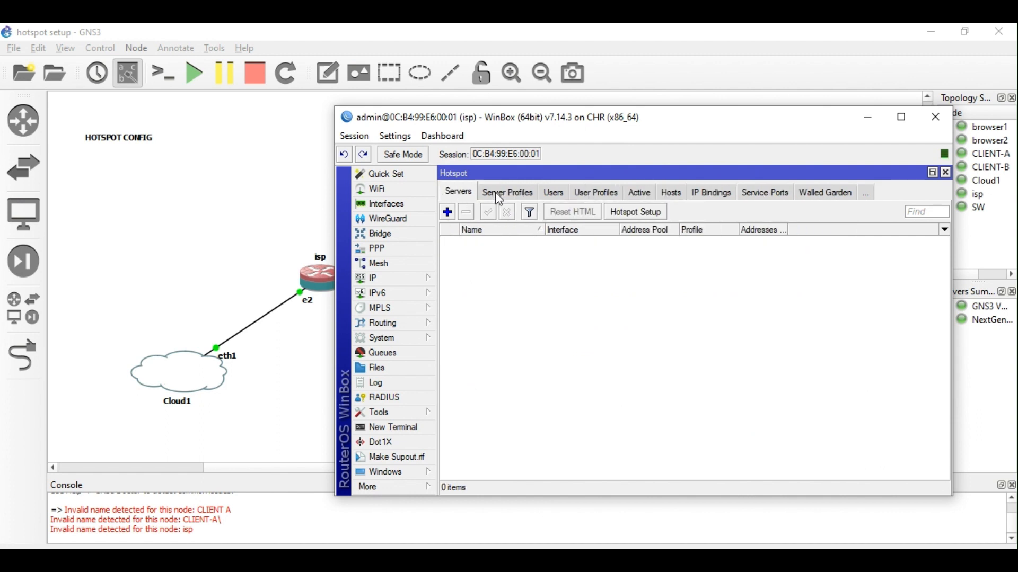
pyautogui.click(638, 212)
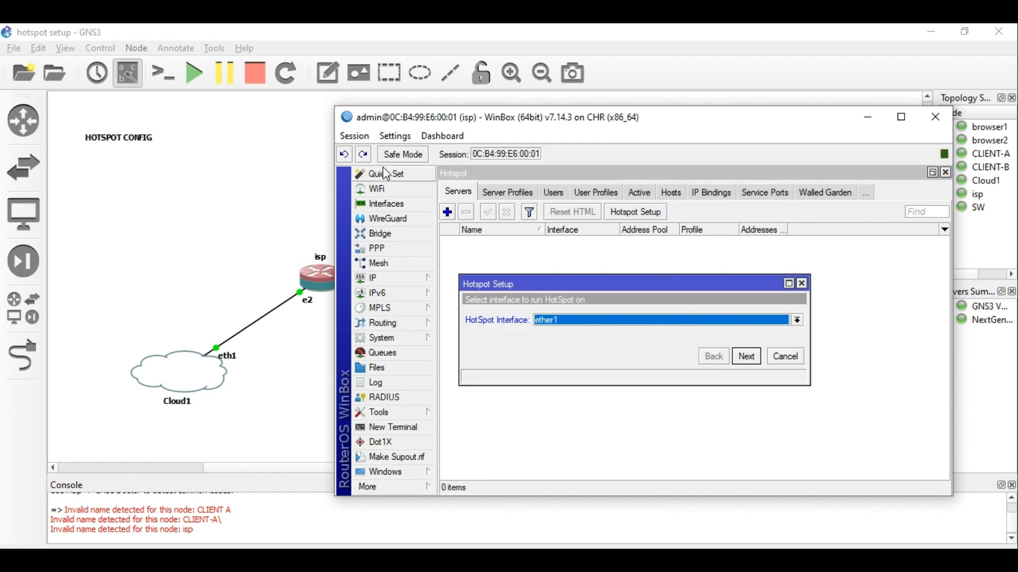
pyautogui.moveTo(397, 128); pyautogui.dragTo(504, 143)
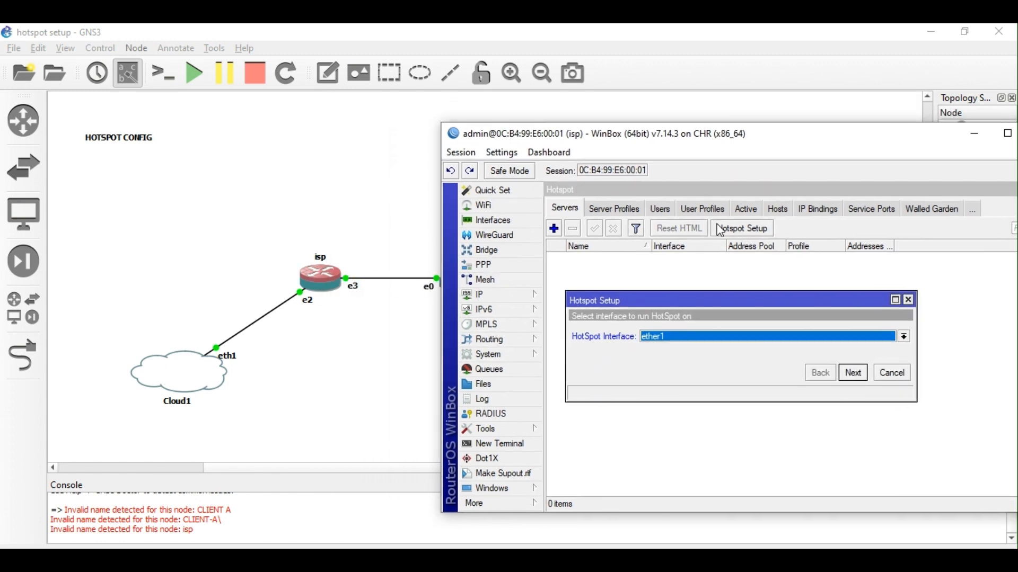
pyautogui.moveTo(613, 142); pyautogui.dragTo(453, 129)
# Choose ether3 and accept local network 172.17.10.1/24 with masquerading.
pyautogui.click(554, 319)
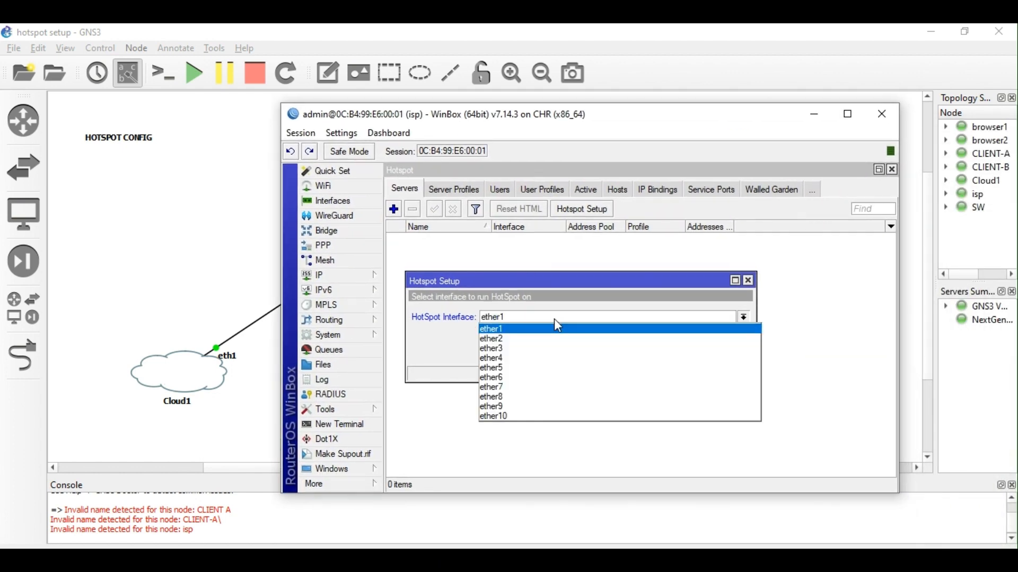
pyautogui.click(545, 351)
pyautogui.moveTo(490, 122); pyautogui.dragTo(587, 117)
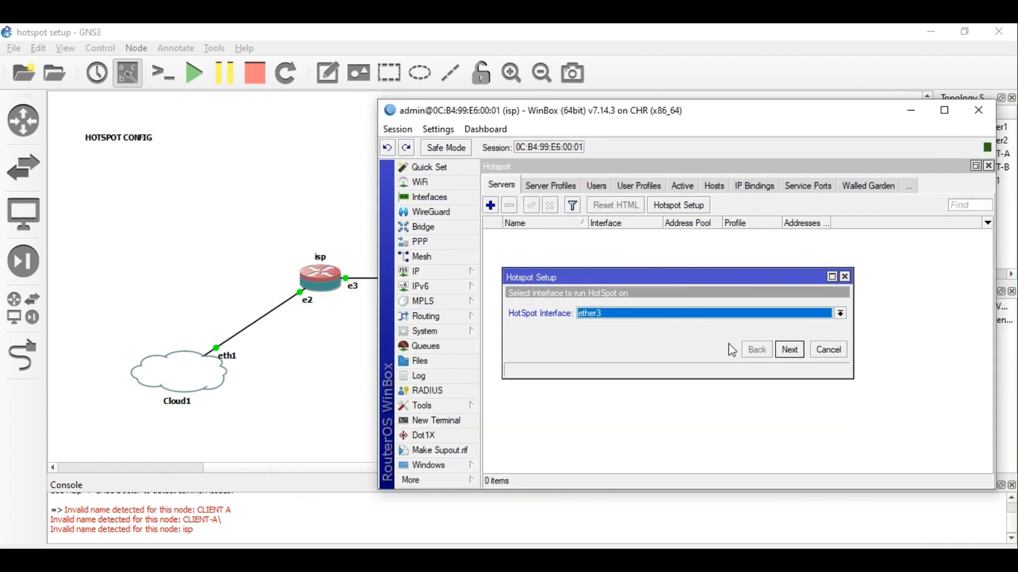
pyautogui.click(789, 351)
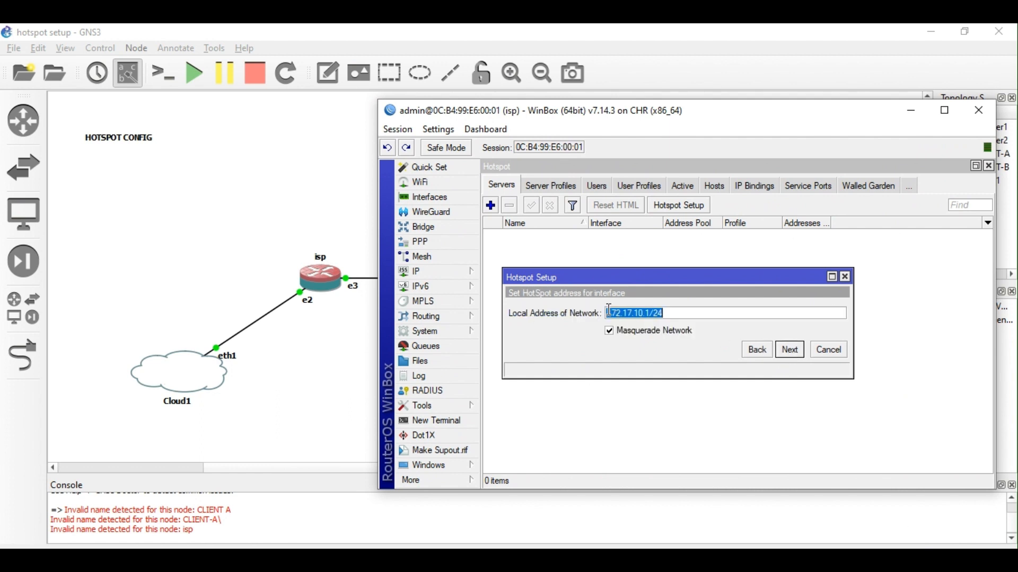
pyautogui.click(797, 354)
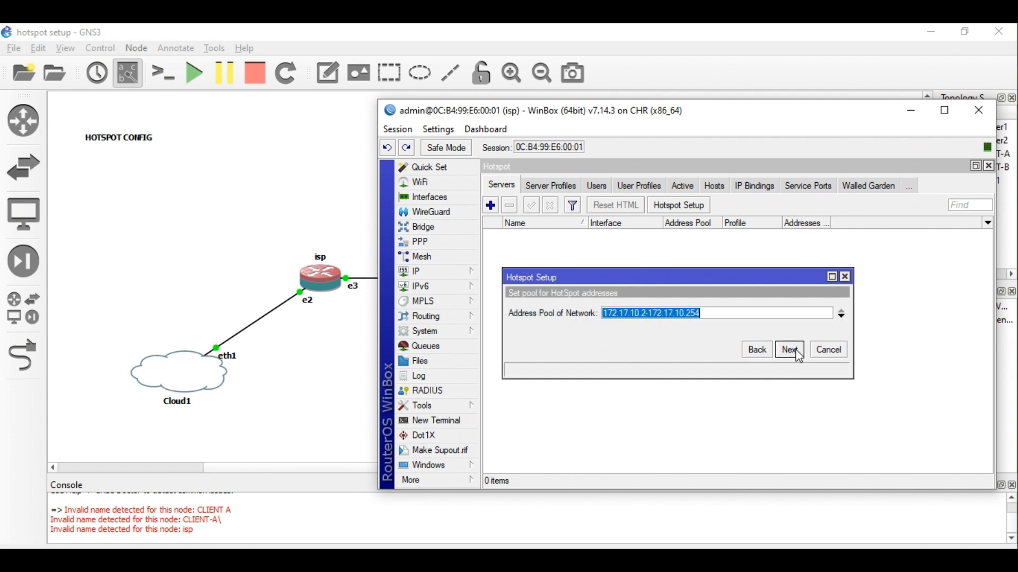
pyautogui.click(647, 314)
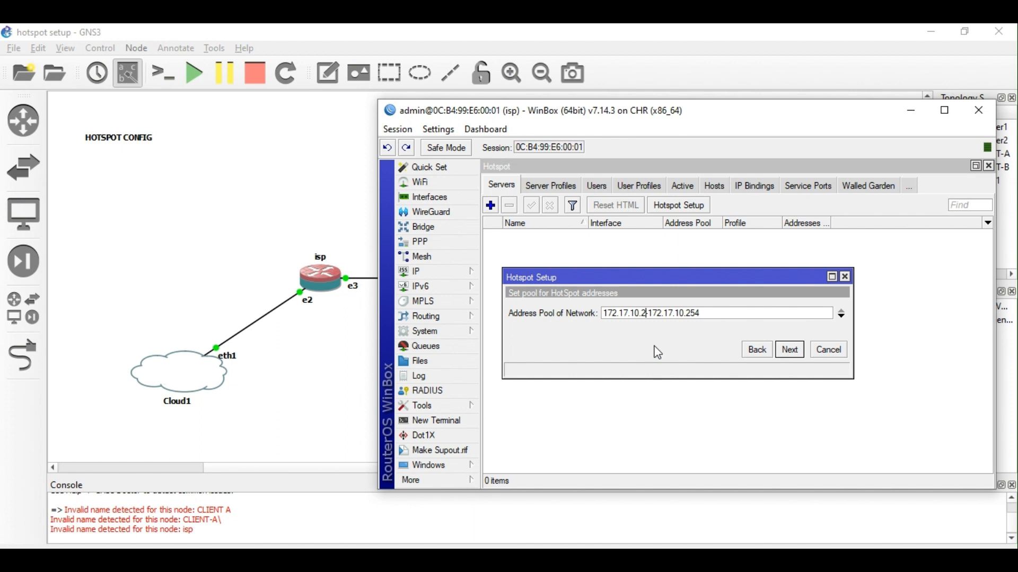
# Set the pool to 172.17.10.10-172.17.10.254, skip the certificate, and keep the default SMTP.
pyautogui.press('BackSpace')
pyautogui.write('10')
pyautogui.click(790, 351)
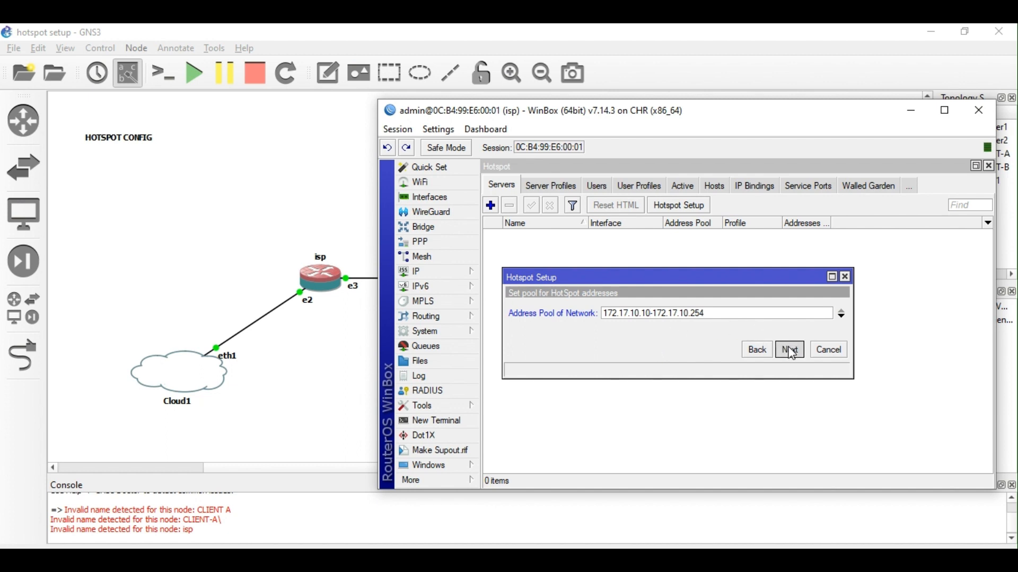
pyautogui.click(792, 352)
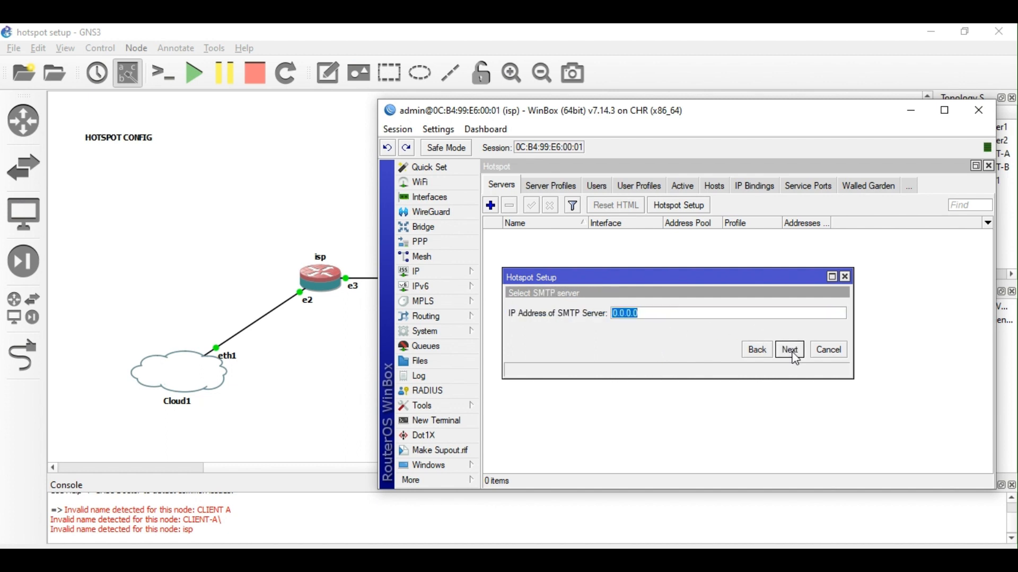
pyautogui.click(790, 351)
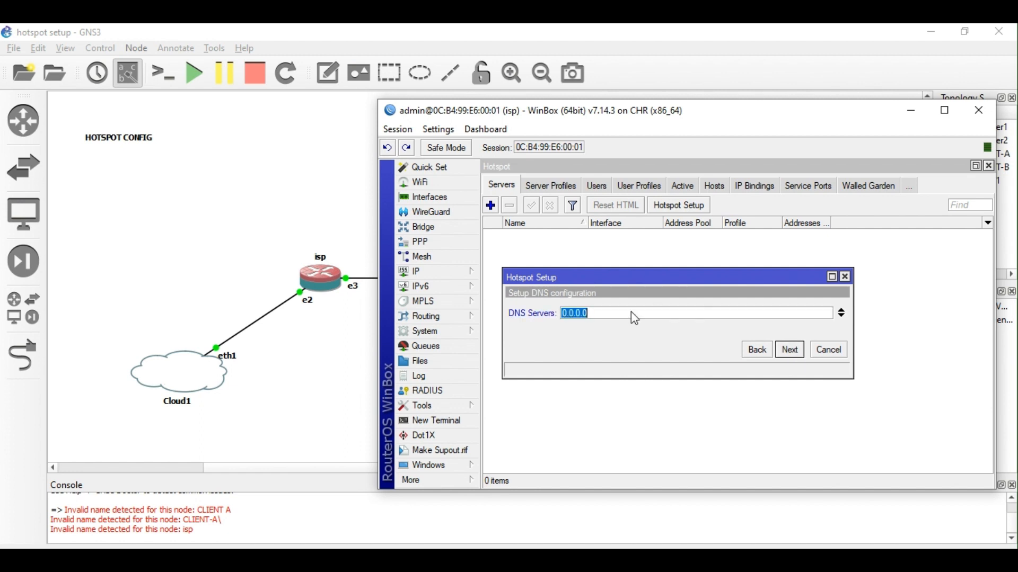
# Enter DNS servers 8.8.8.8 and 8.8.4.4.
pyautogui.write('8.8.8.8')
pyautogui.click(841, 315)
pyautogui.write('8')
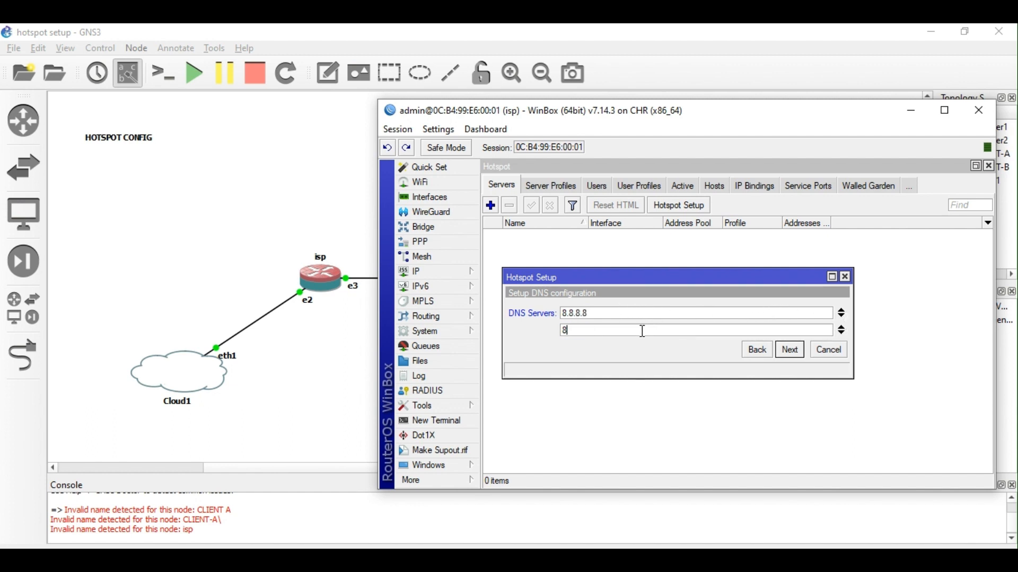
pyautogui.write('.8.4.4')
pyautogui.click(795, 352)
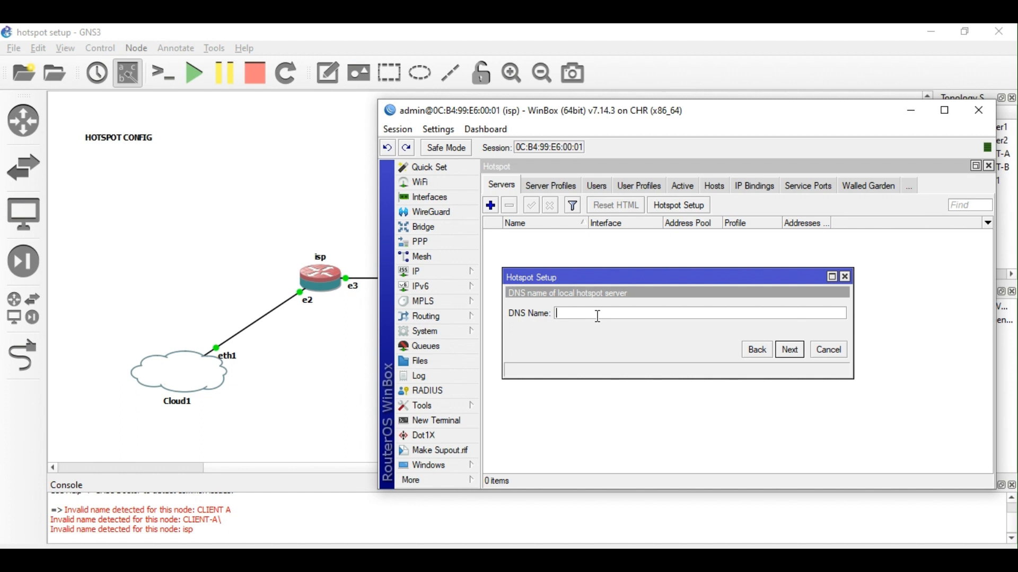
# Set DNS name nextlevel.net, give the local admin user a password, and finish.
pyautogui.write('nextlevel.net')
pyautogui.click(806, 351)
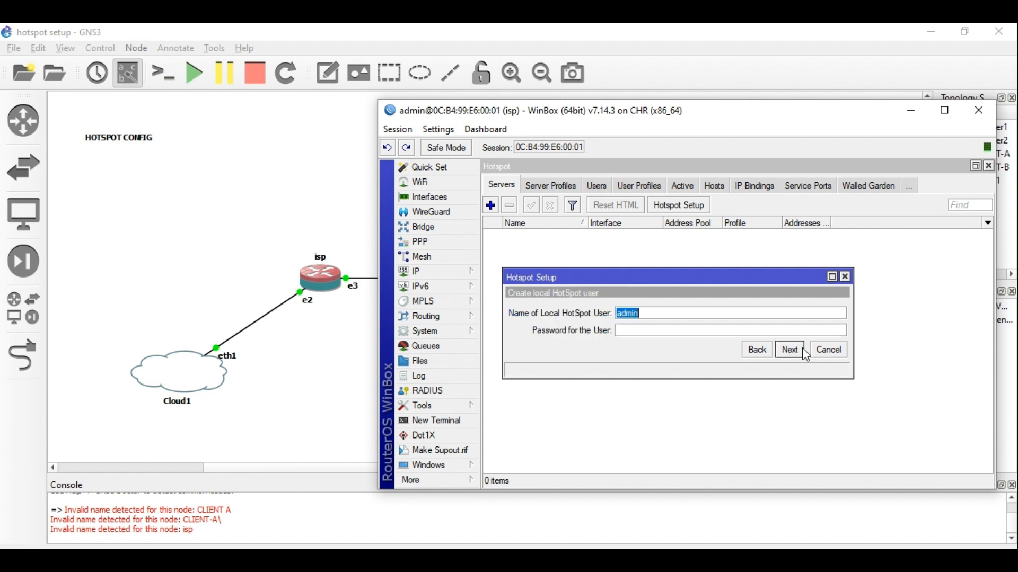
pyautogui.click(667, 329)
pyautogui.write('1234')
pyautogui.click(791, 351)
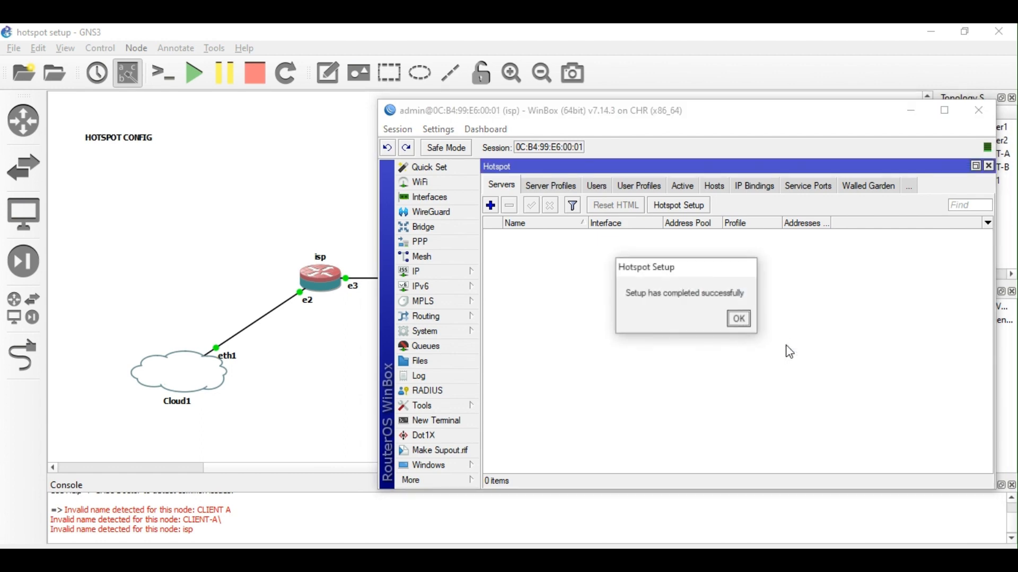
pyautogui.click(738, 318)
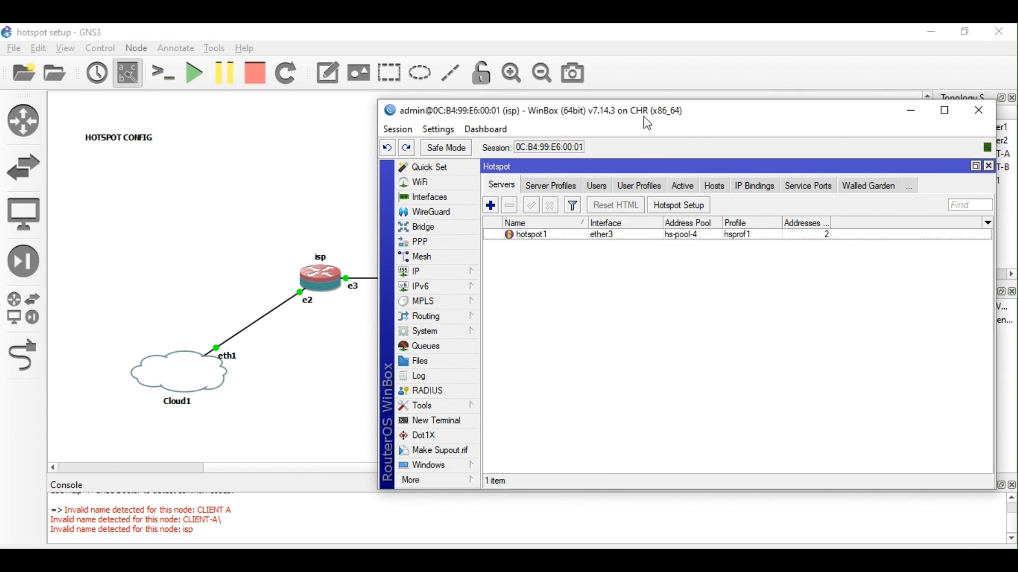
# Open the DHCP server list and disable dhcp1.
pyautogui.moveTo(647, 121); pyautogui.dragTo(666, 136)
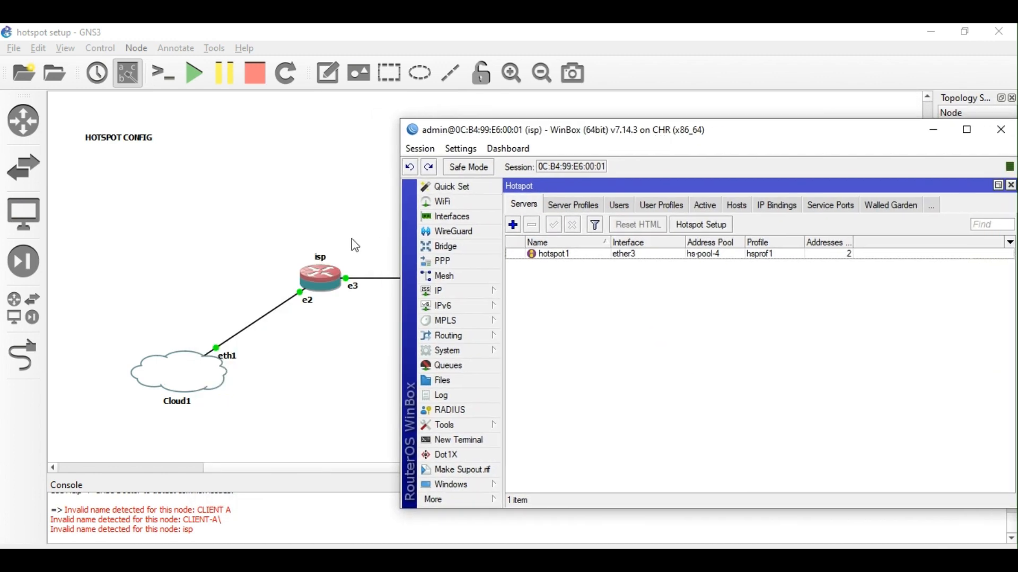
pyautogui.moveTo(583, 136); pyautogui.dragTo(370, 107)
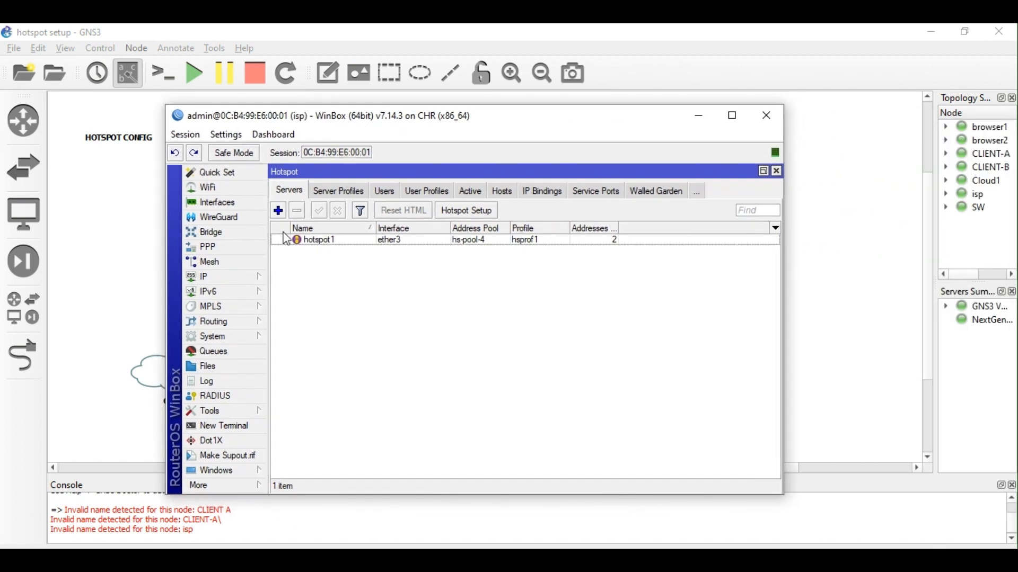
pyautogui.click(232, 278)
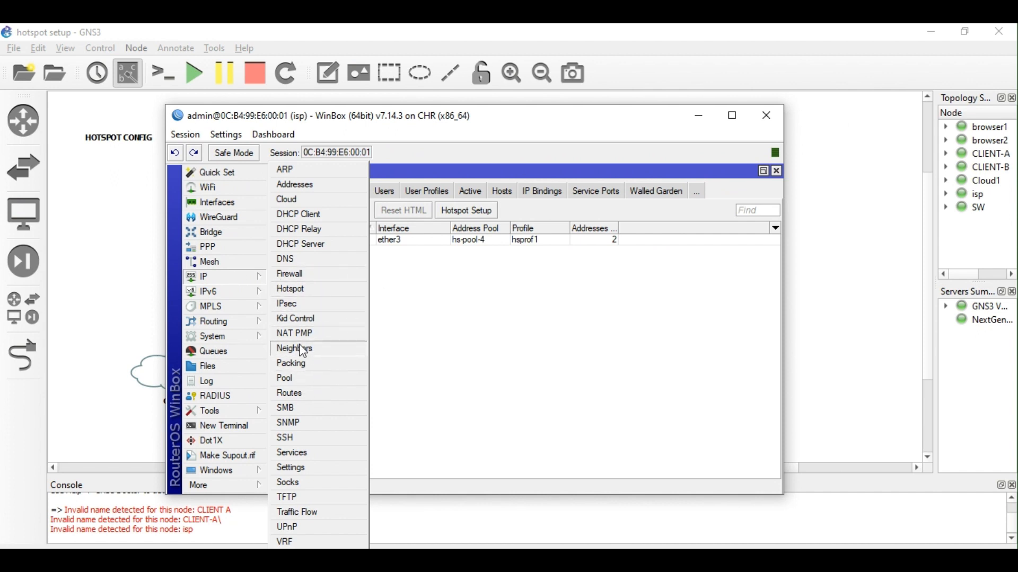
pyautogui.click(303, 245)
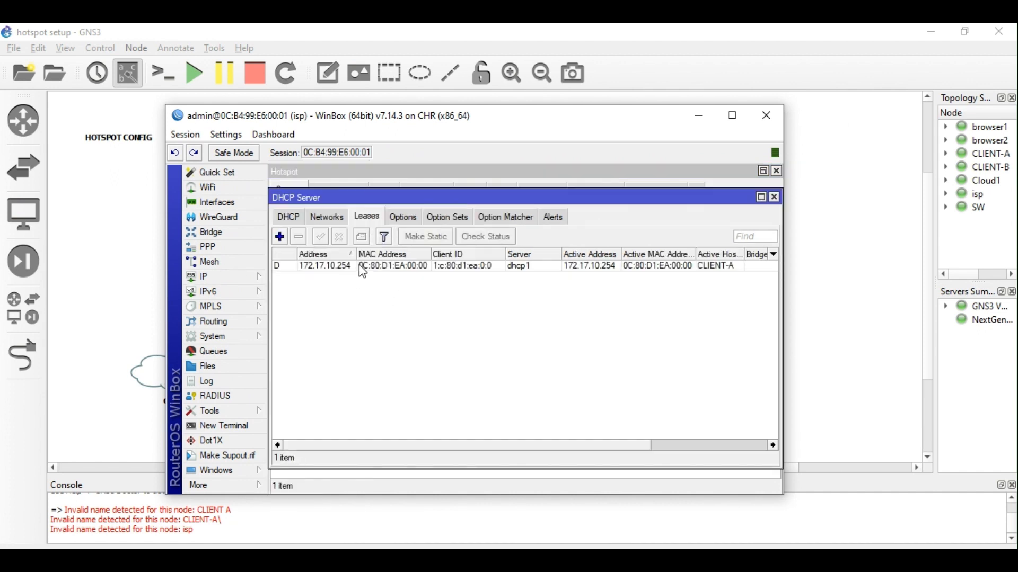
pyautogui.click(292, 217)
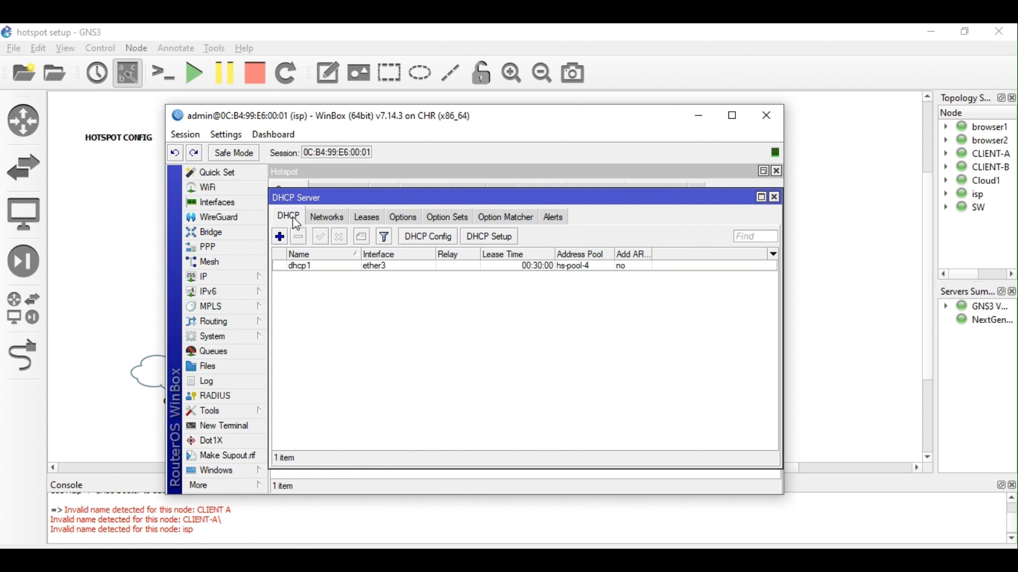
pyautogui.click(317, 268)
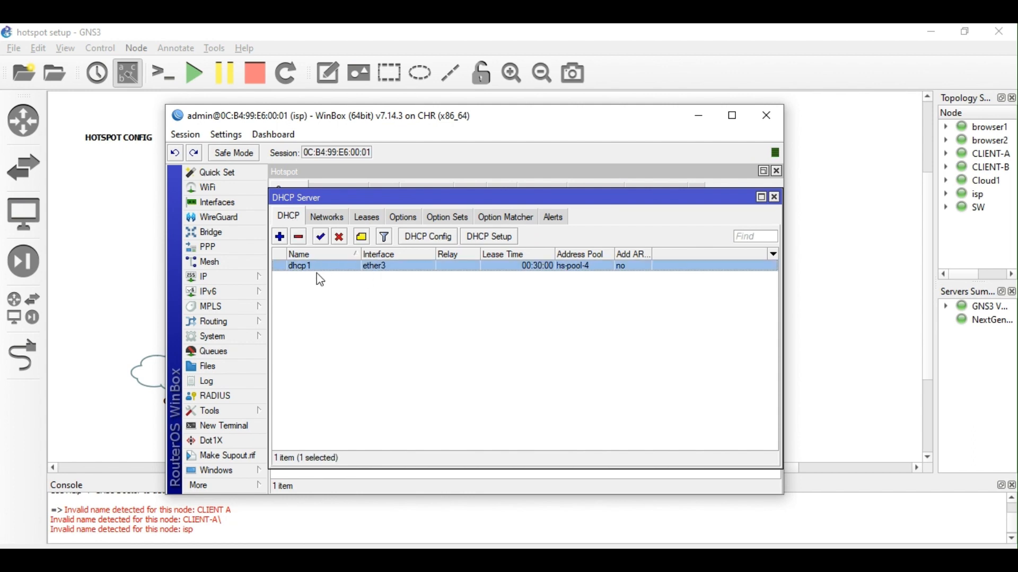
pyautogui.click(340, 237)
# Re-enable dhcp1, then open IP > Hotspot and select server hotspot1.
pyautogui.click(851, 204)
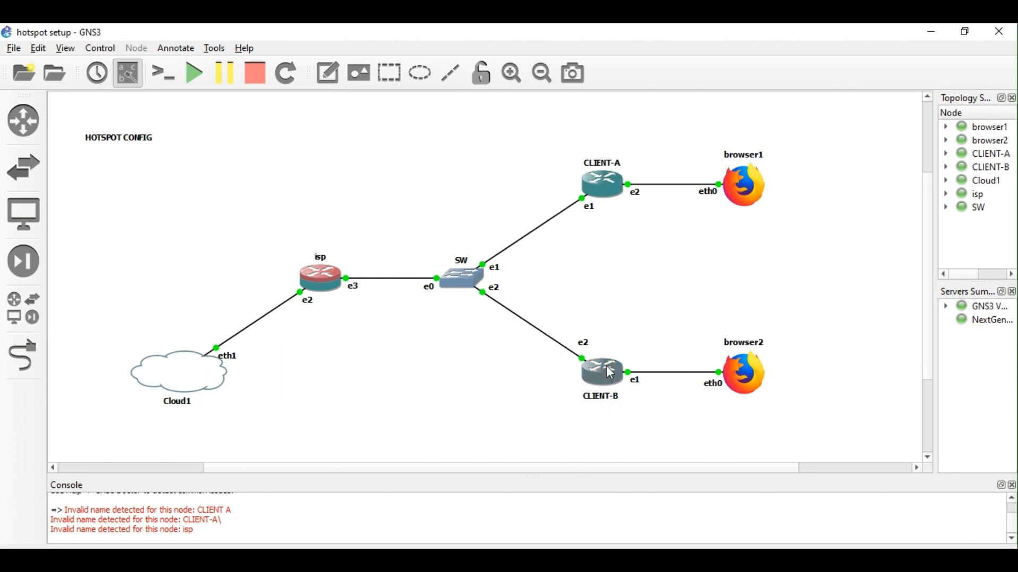
pyautogui.moveTo(346, 560)
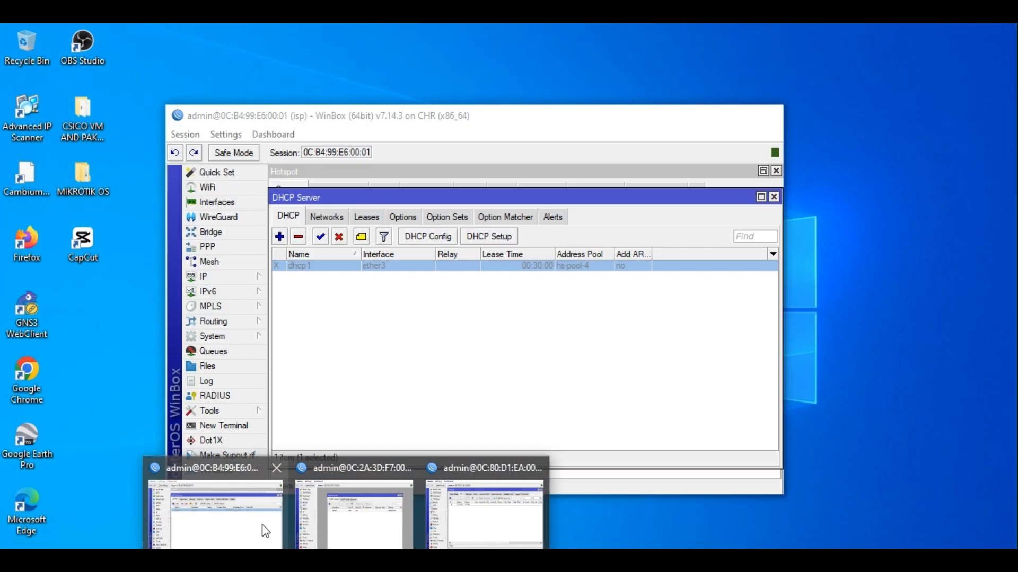
pyautogui.click(263, 526)
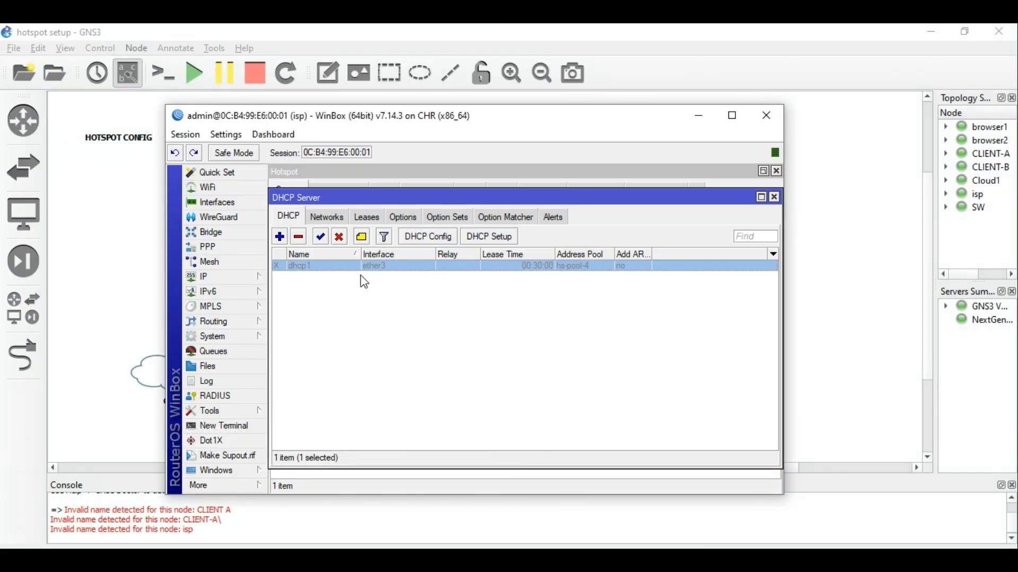
pyautogui.click(321, 237)
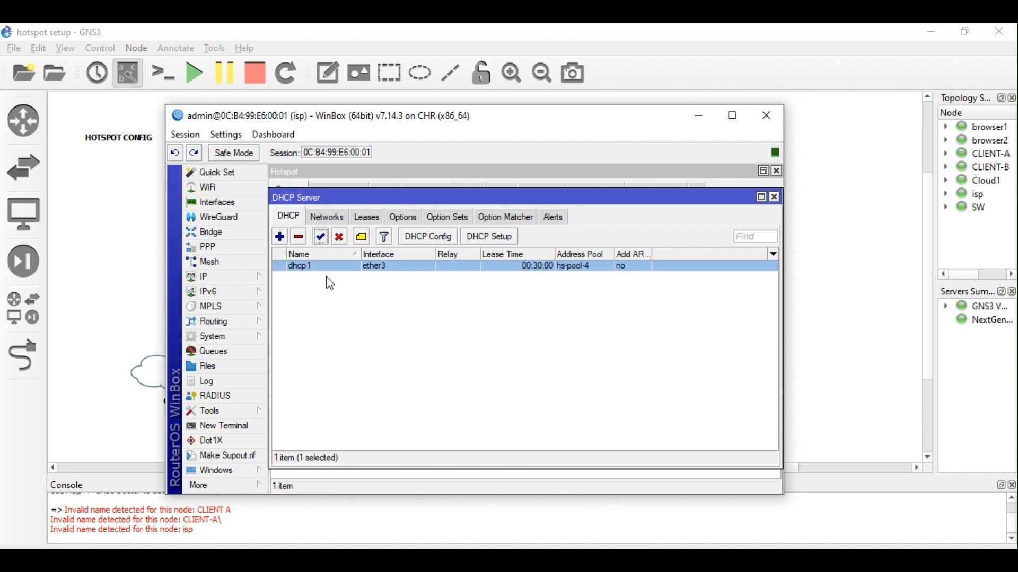
pyautogui.click(249, 276)
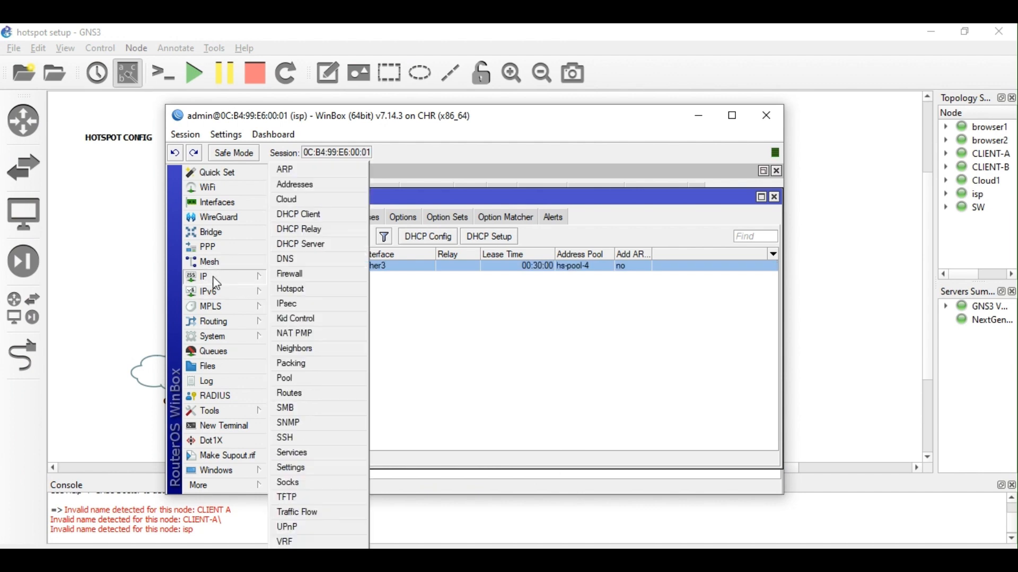
pyautogui.click(305, 289)
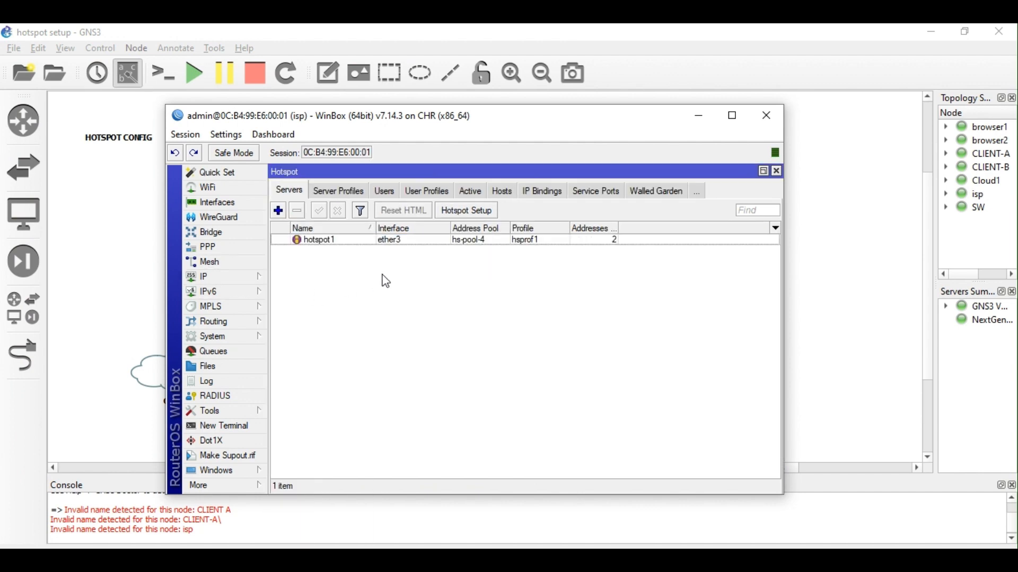
pyautogui.click(338, 242)
# Set hotspot1's Addresses Per MAC to 1 and apply the change.
pyautogui.doubleClick(335, 243)
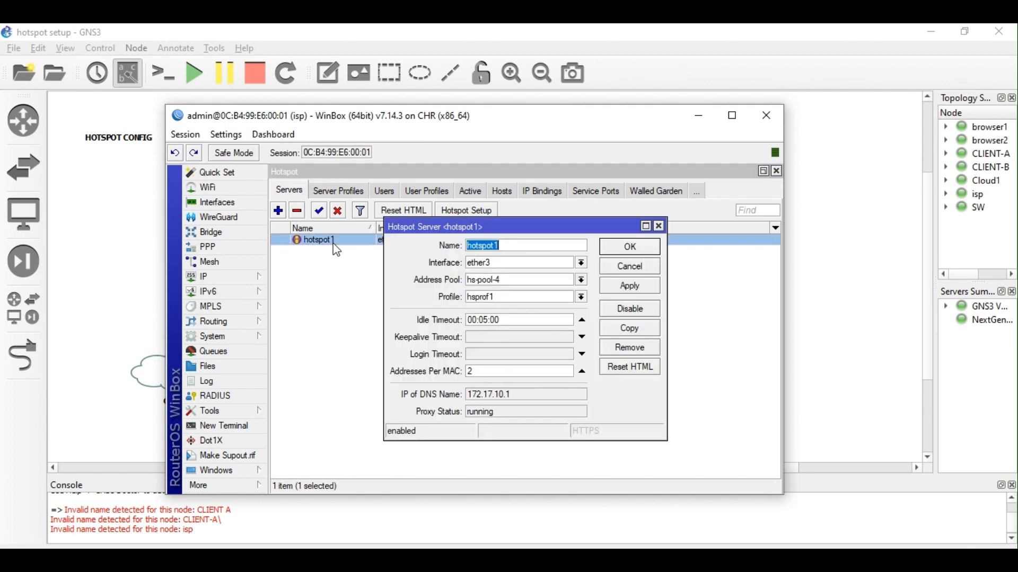
pyautogui.doubleClick(493, 372)
pyautogui.write('1')
pyautogui.click(635, 290)
pyautogui.click(630, 246)
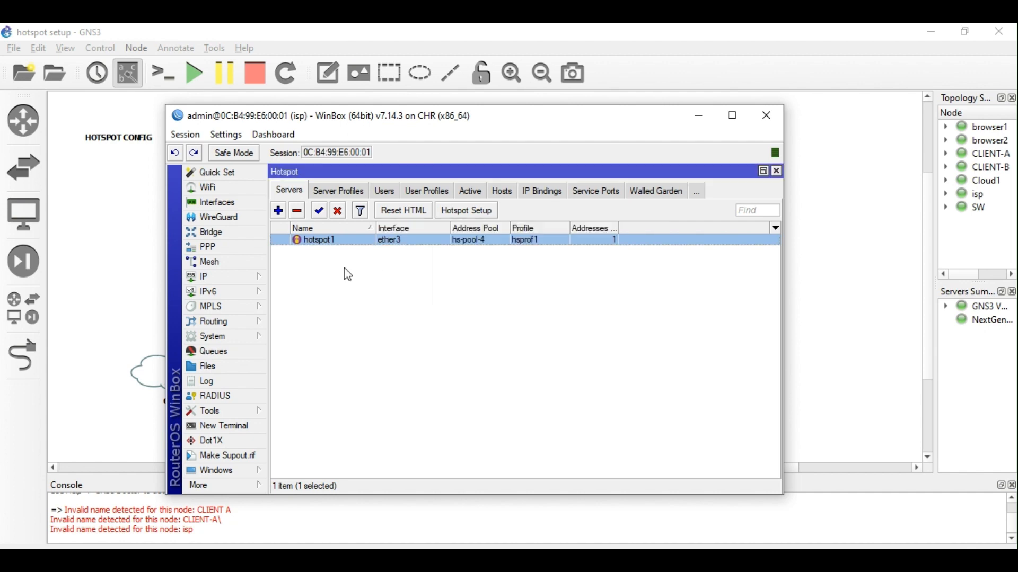
# Disable the dhcp1 DHCP server and view the IP address pools.
pyautogui.click(230, 278)
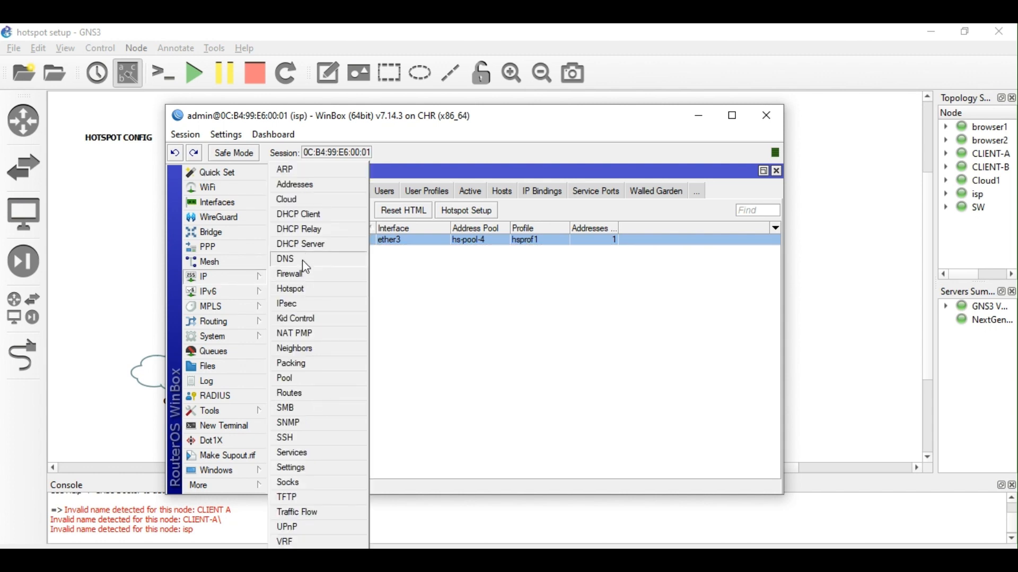
pyautogui.click(307, 245)
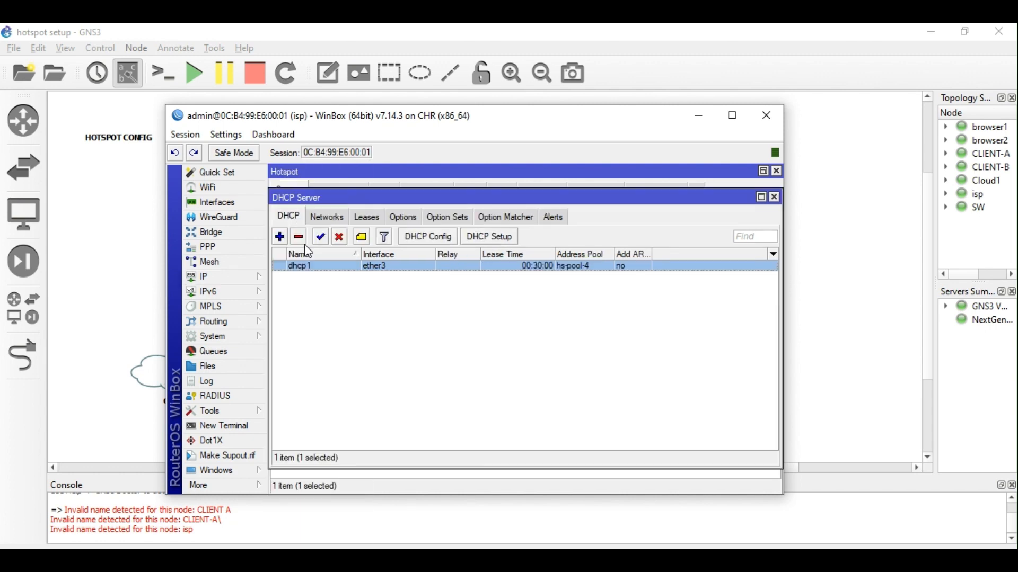
pyautogui.click(340, 243)
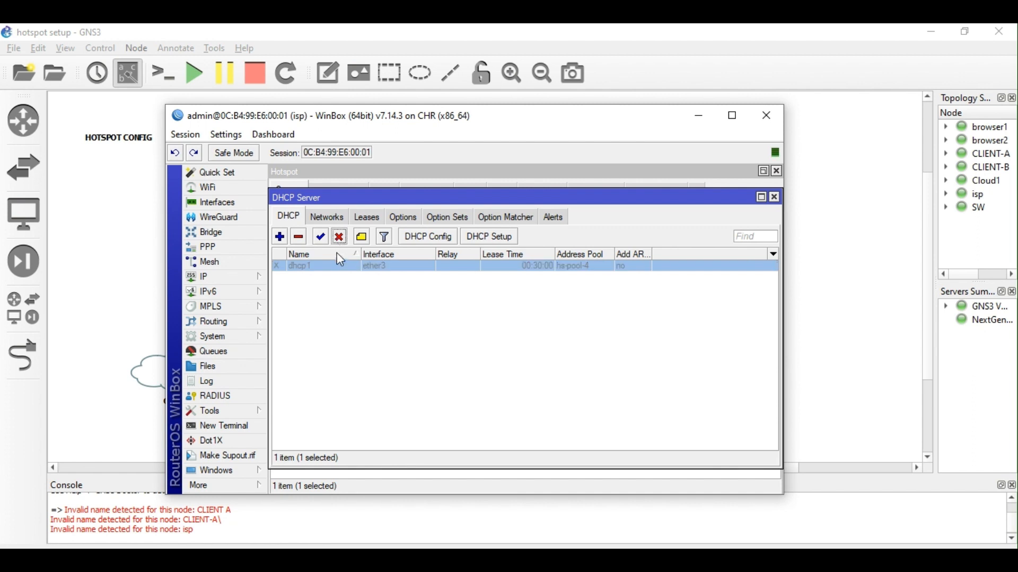
pyautogui.click(245, 282)
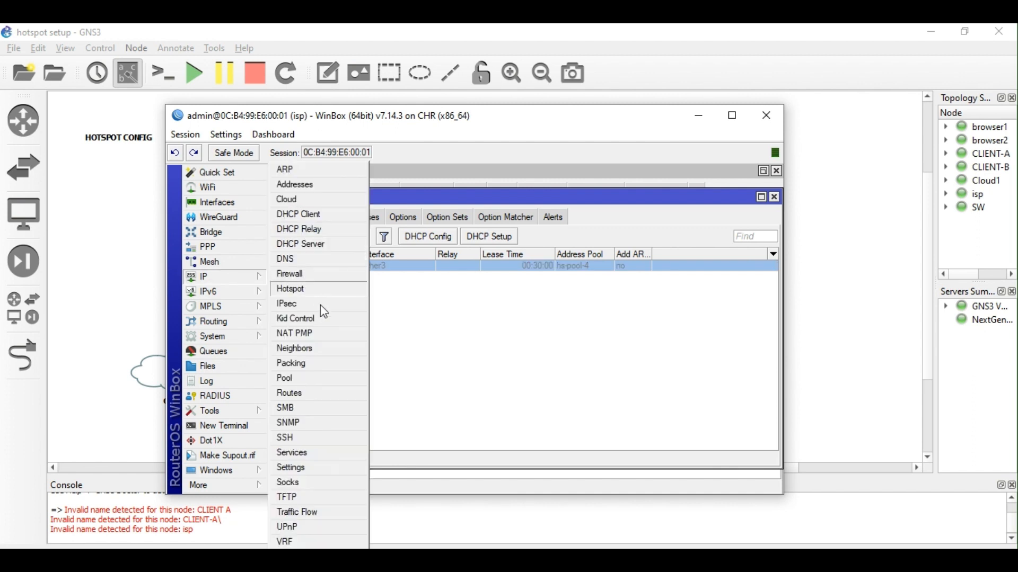
pyautogui.click(300, 377)
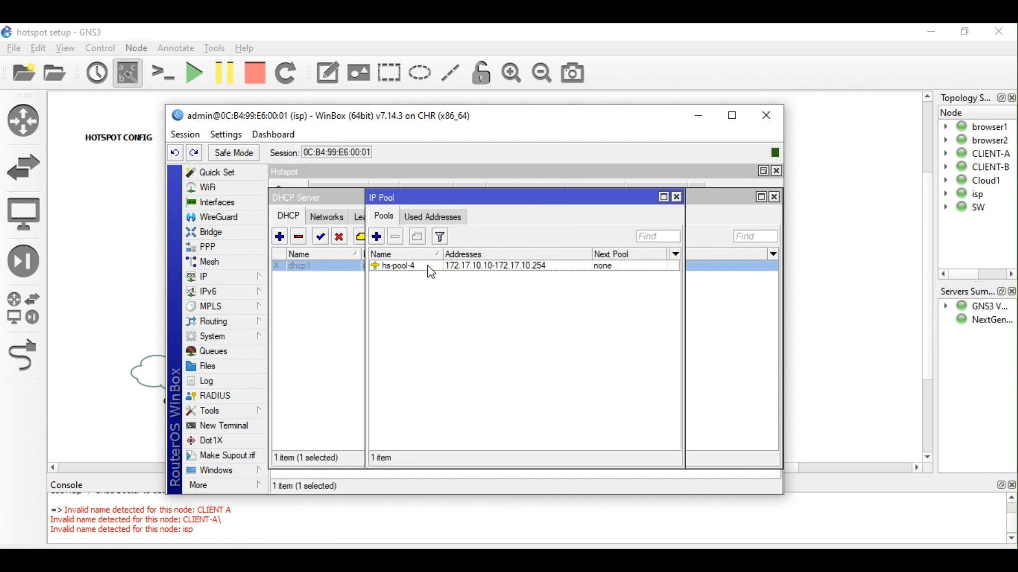
# Reopen hotspot1's server settings to review them.
pyautogui.click(205, 285)
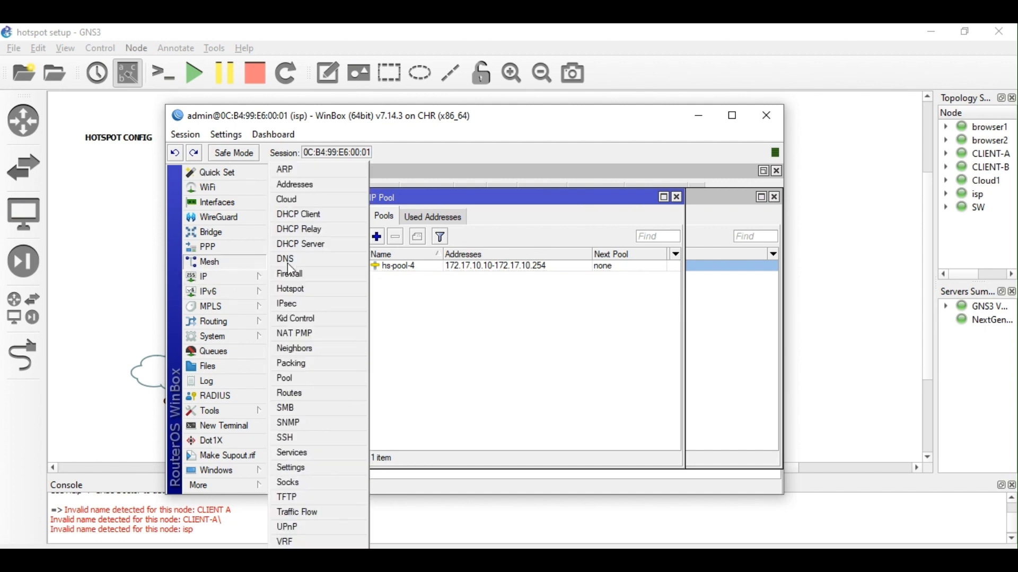
pyautogui.click(291, 289)
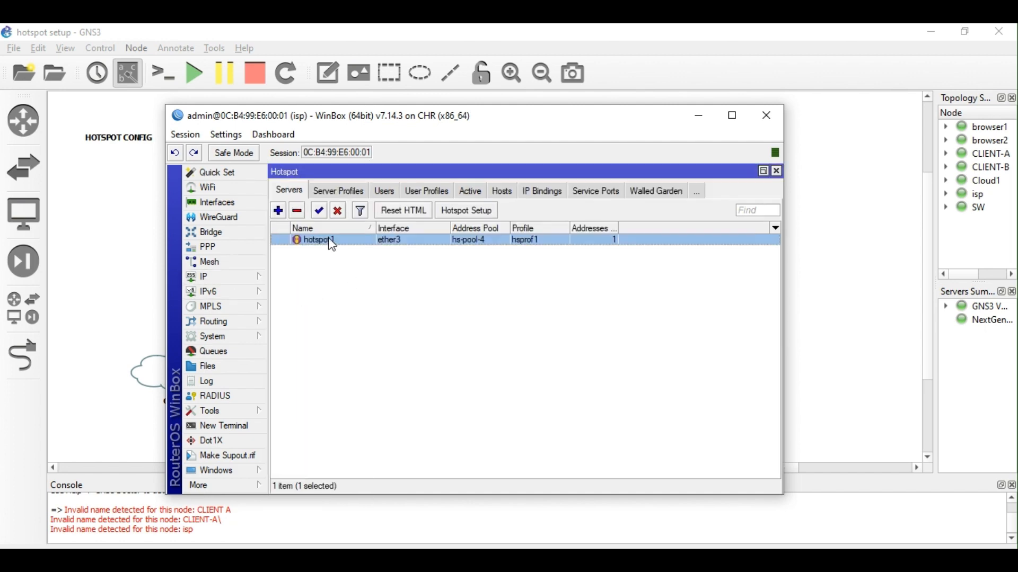
pyautogui.doubleClick(331, 243)
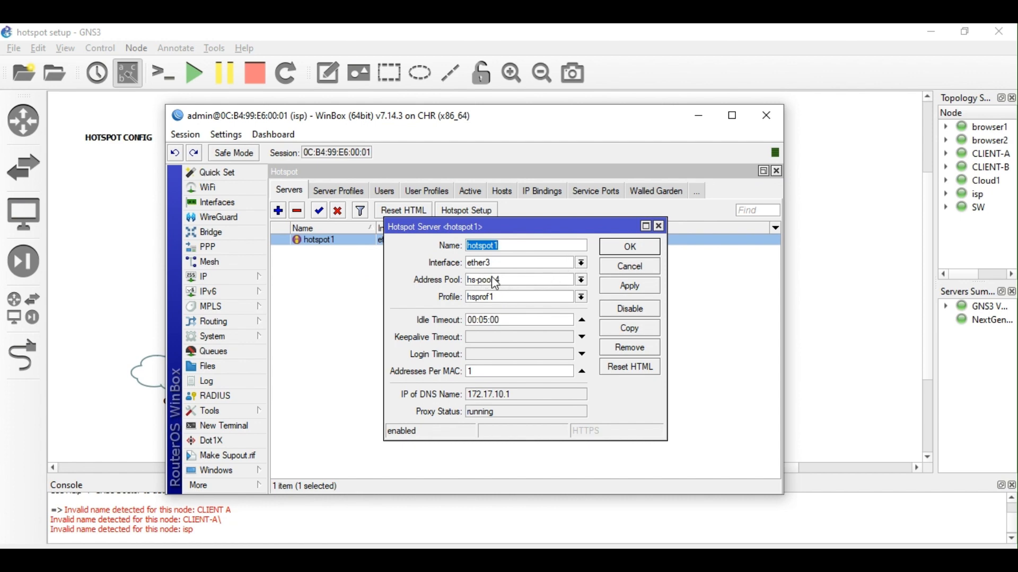
pyautogui.click(626, 253)
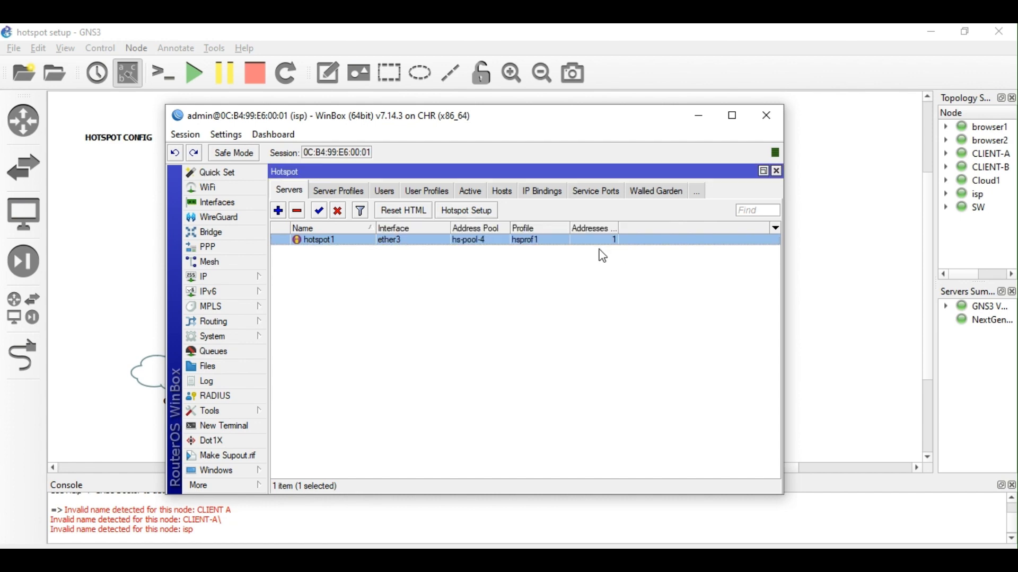
# Re-enable the dhcp1 DHCP server and show the hotspot Server Profiles list.
pyautogui.click(257, 278)
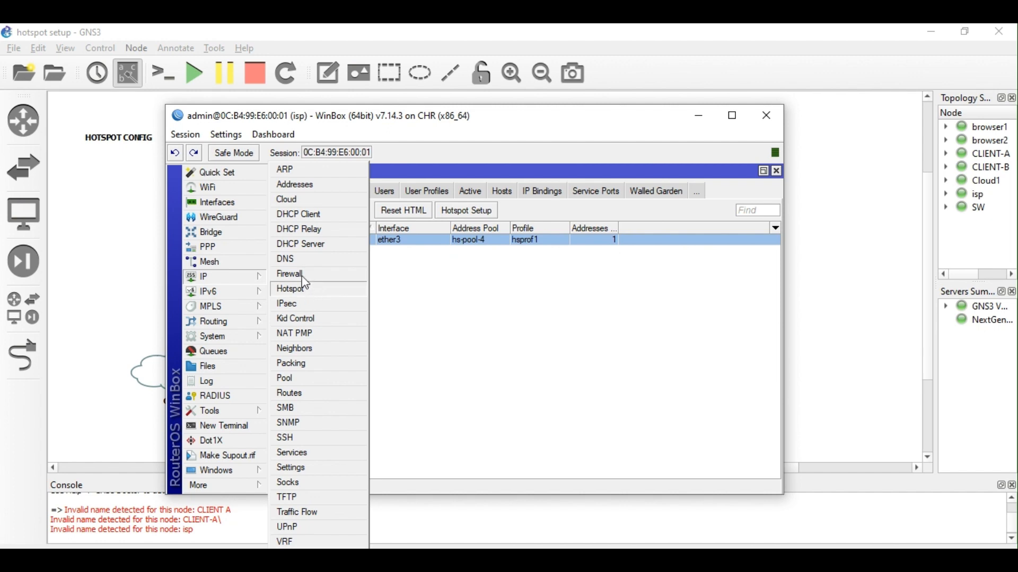
pyautogui.click(305, 244)
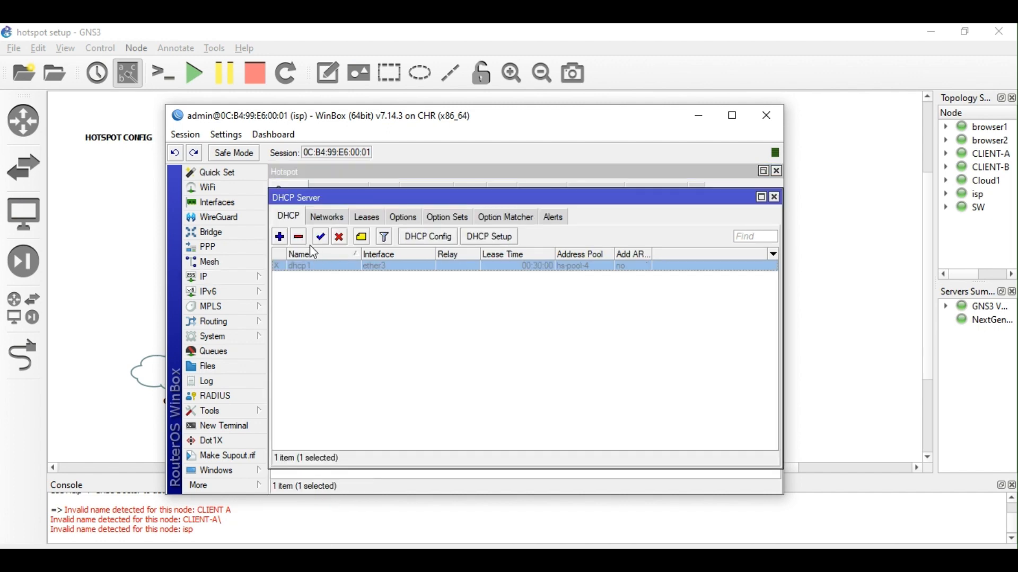
pyautogui.click(320, 237)
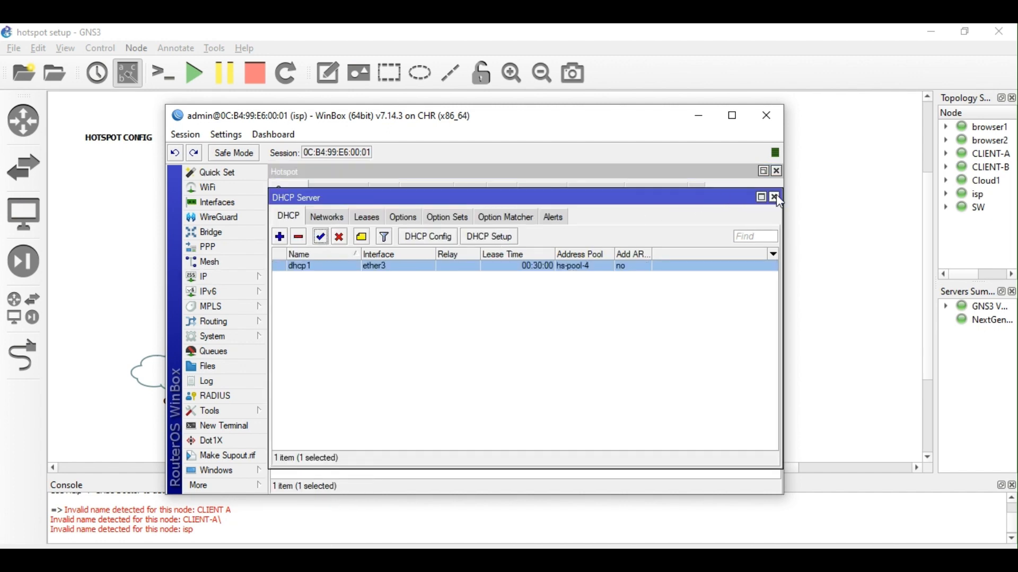
pyautogui.click(775, 197)
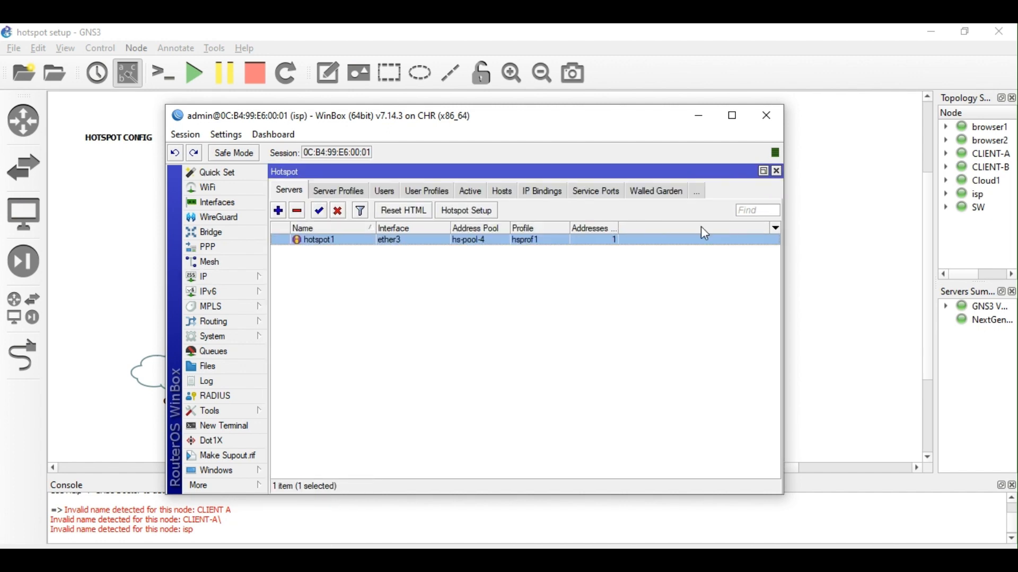
pyautogui.click(344, 194)
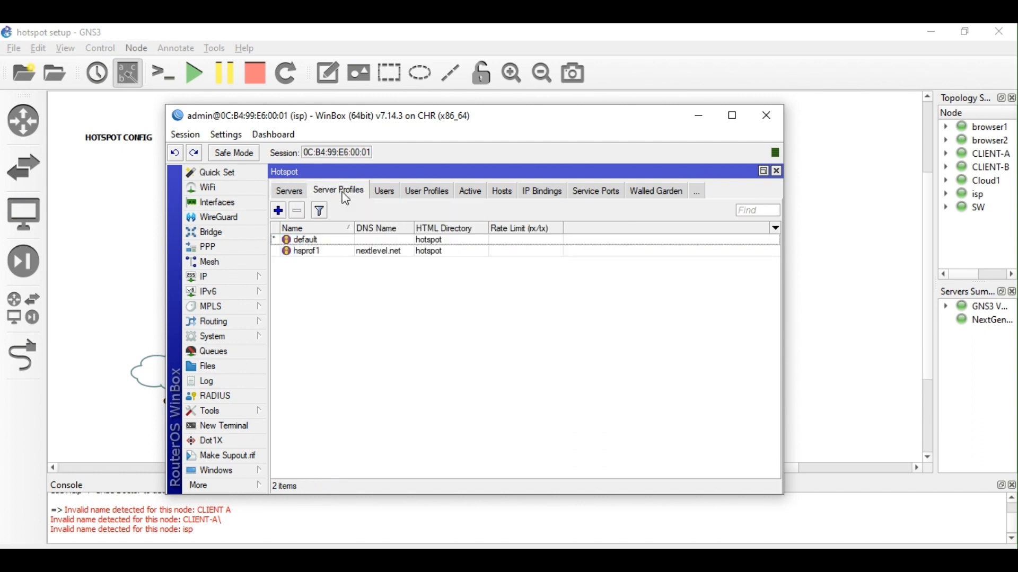
pyautogui.doubleClick(371, 252)
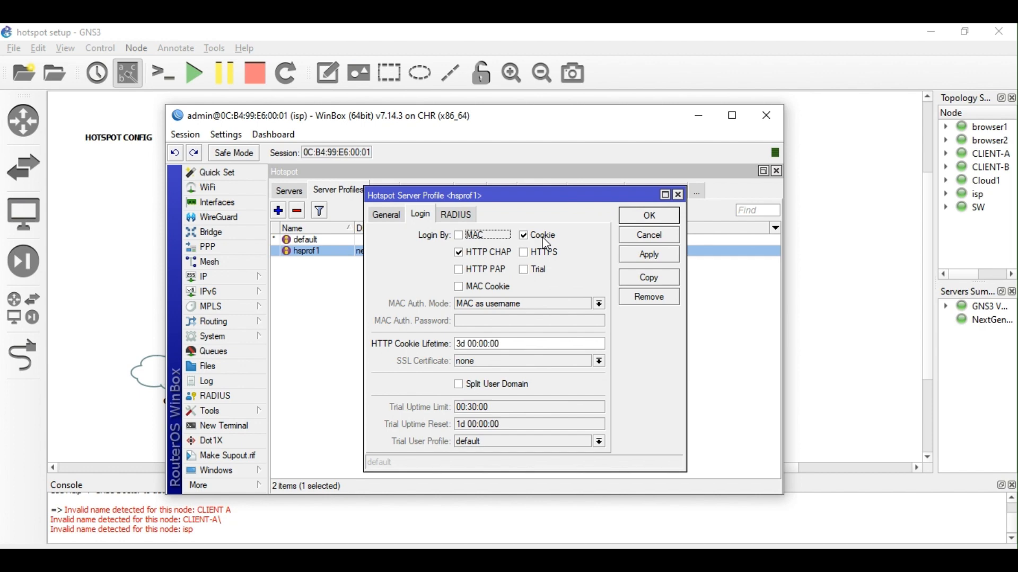
pyautogui.click(459, 287)
pyautogui.click(462, 288)
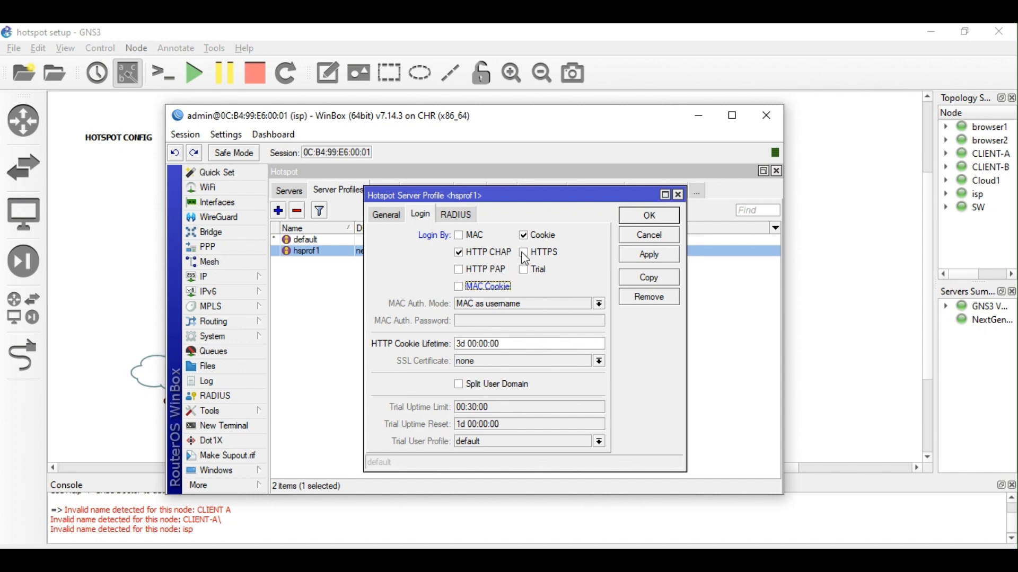
pyautogui.click(463, 219)
pyautogui.click(426, 216)
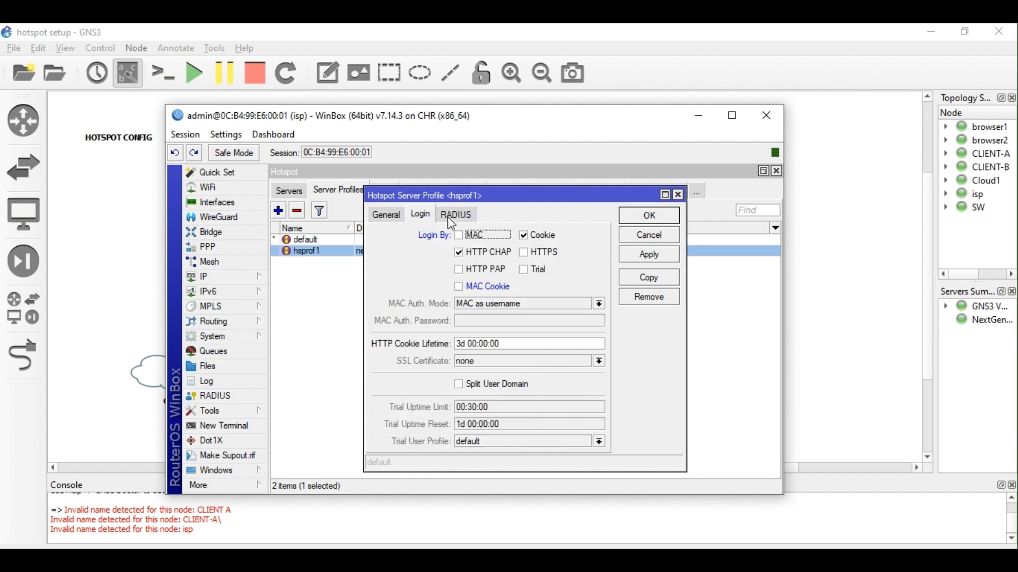
pyautogui.click(655, 219)
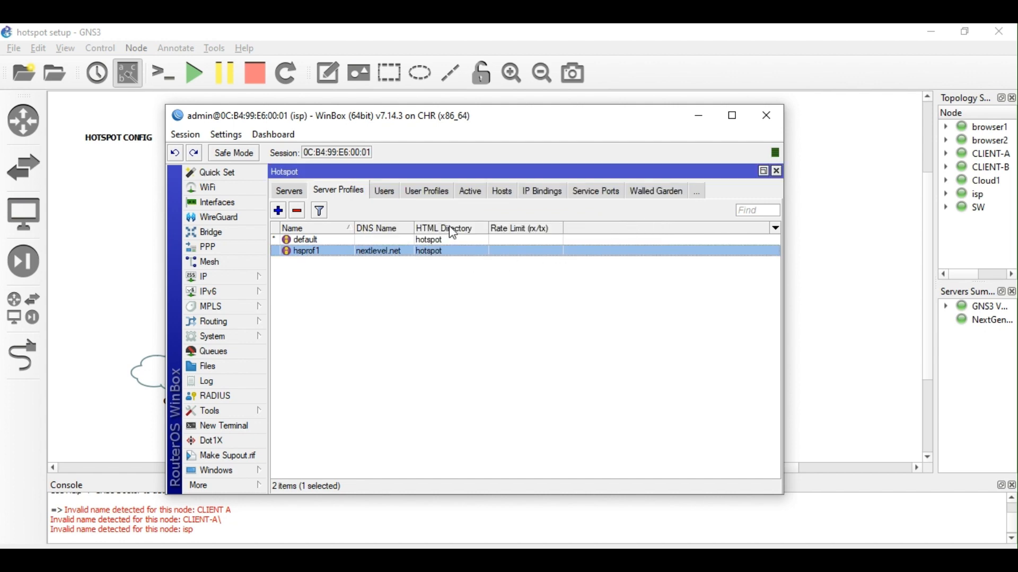
# Review the hotspot Users, User Profiles, Hosts and Active lists, selecting the single host.
pyautogui.click(387, 194)
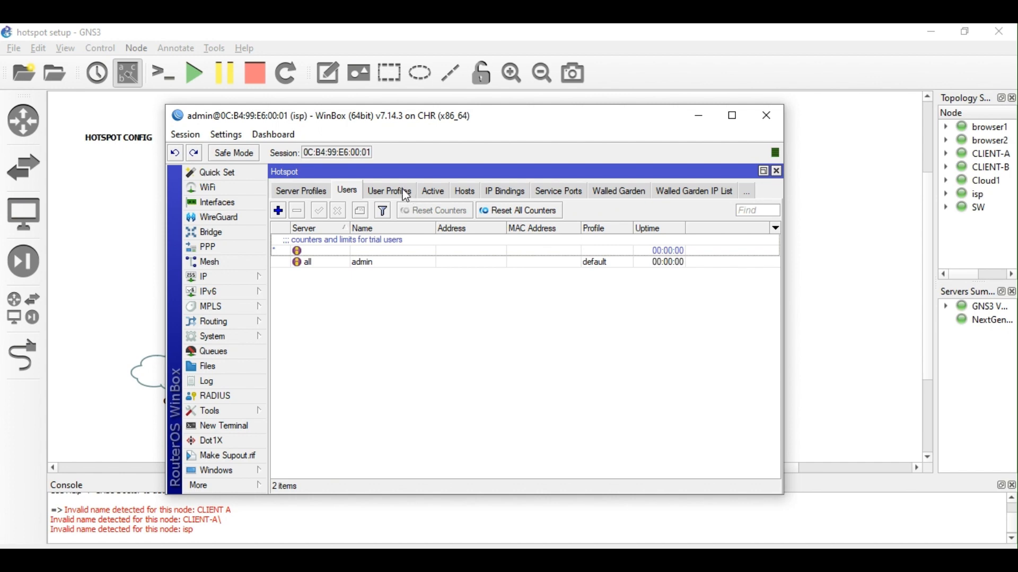
pyautogui.click(406, 196)
pyautogui.click(297, 192)
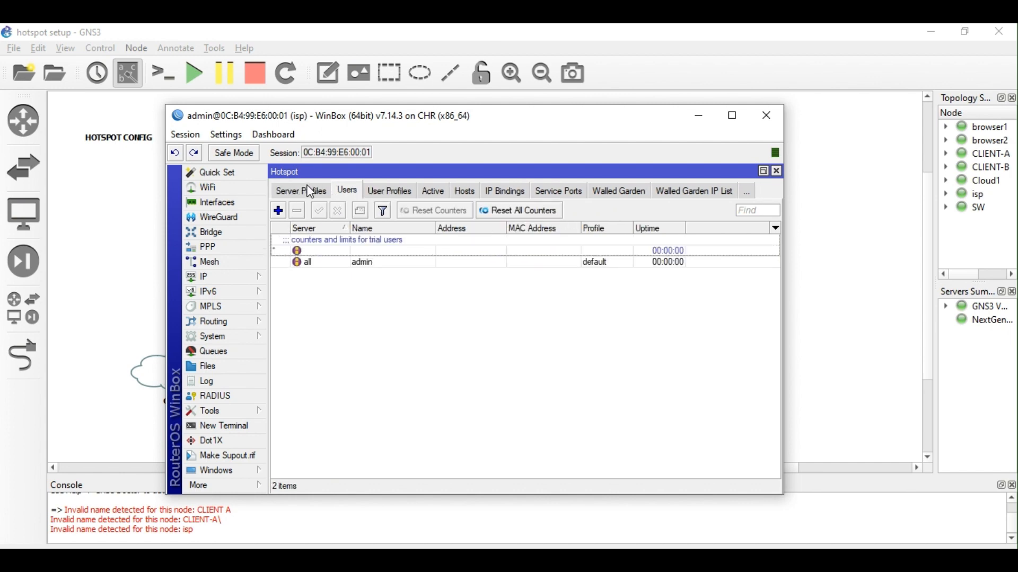
pyautogui.click(386, 194)
pyautogui.click(404, 191)
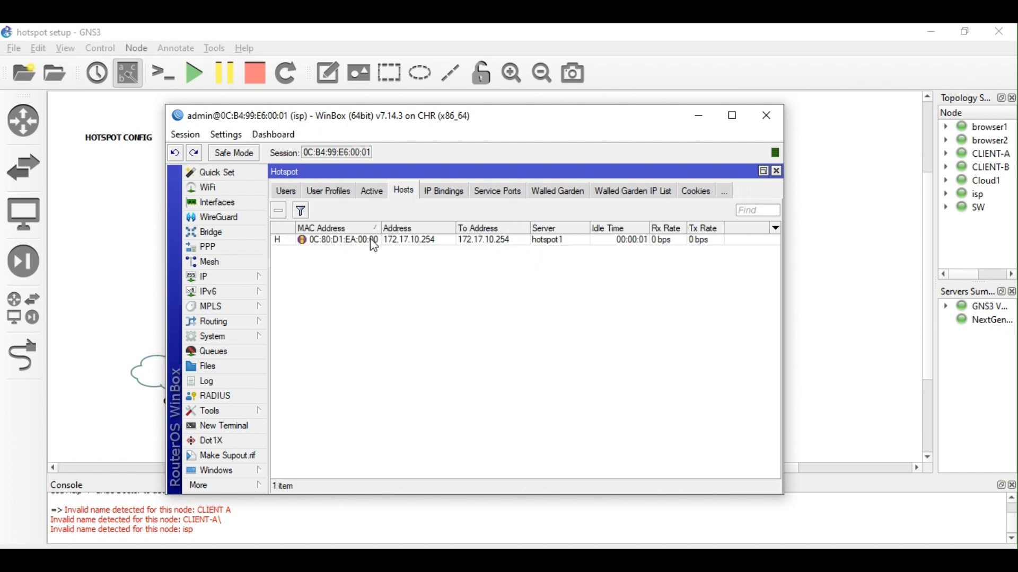
pyautogui.click(374, 245)
pyautogui.click(377, 194)
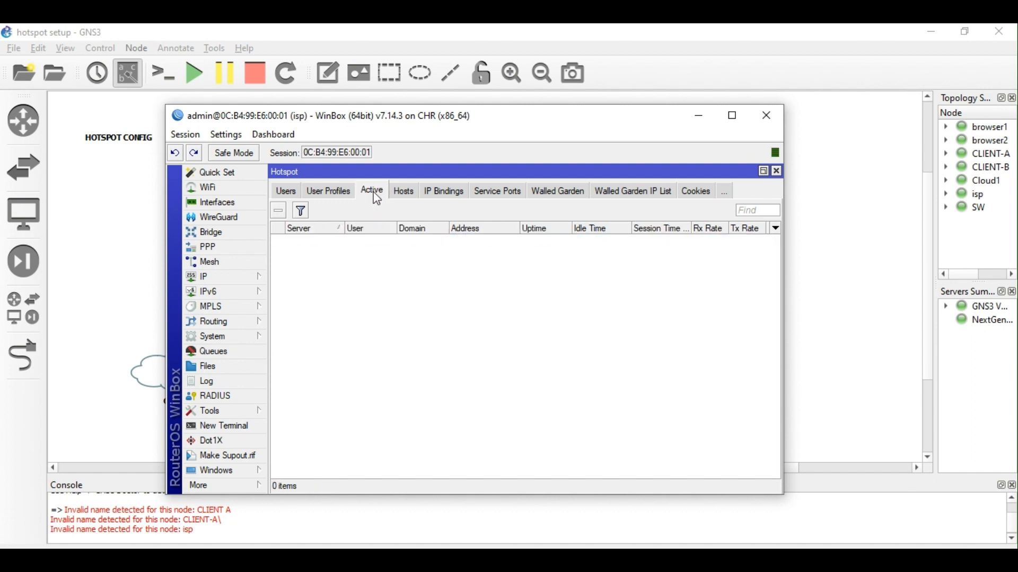
pyautogui.click(400, 195)
# Check the DHCP leases, including CLIENT-A's, then start a New Terminal on isp.
pyautogui.click(231, 277)
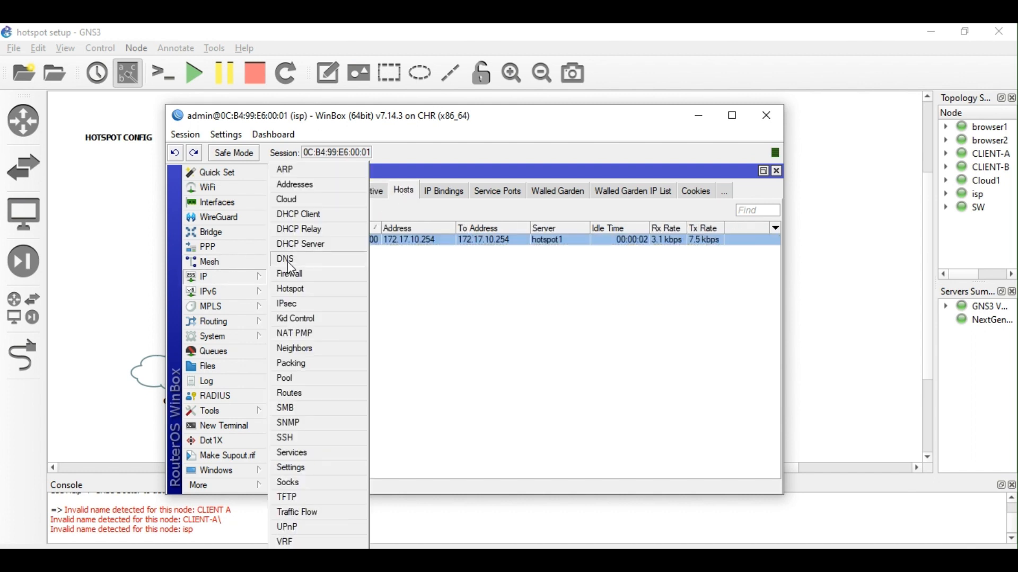
pyautogui.click(308, 248)
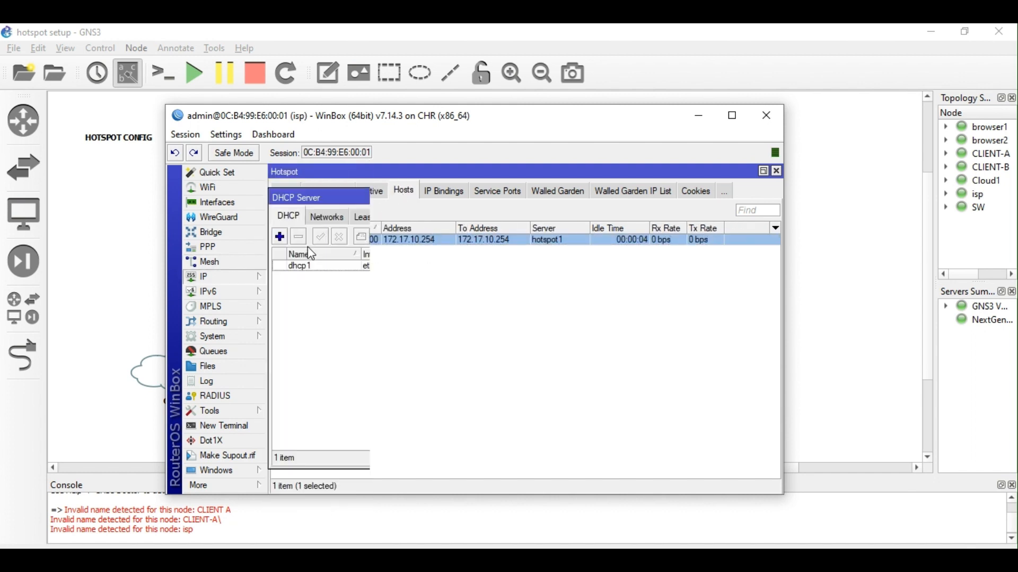
pyautogui.click(367, 216)
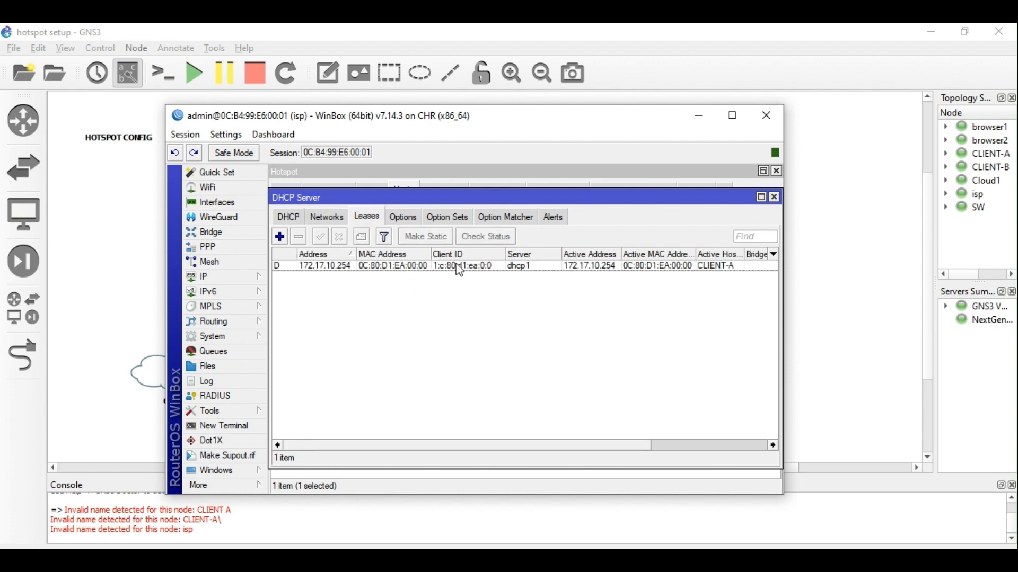
pyautogui.click(775, 198)
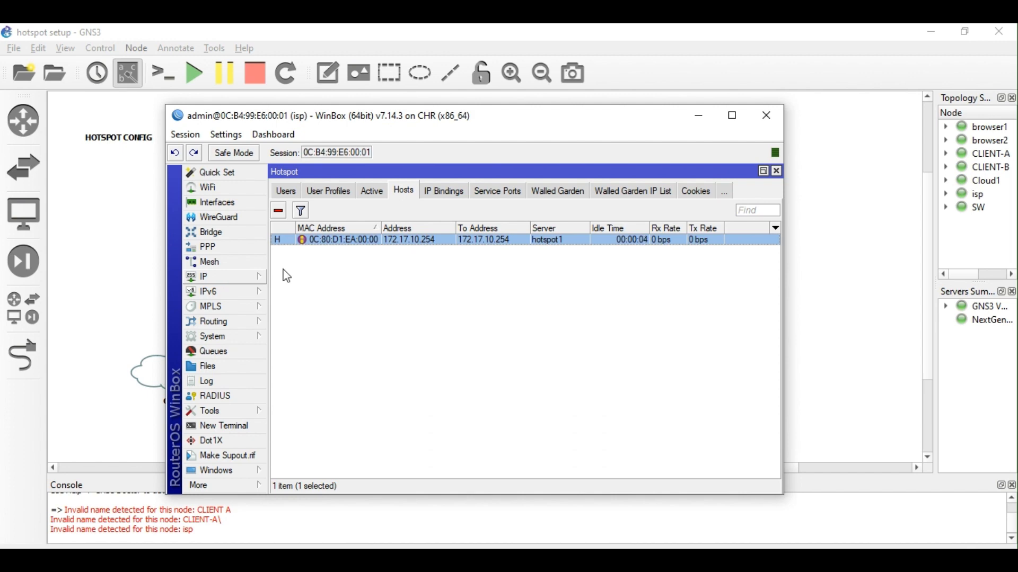
pyautogui.click(239, 426)
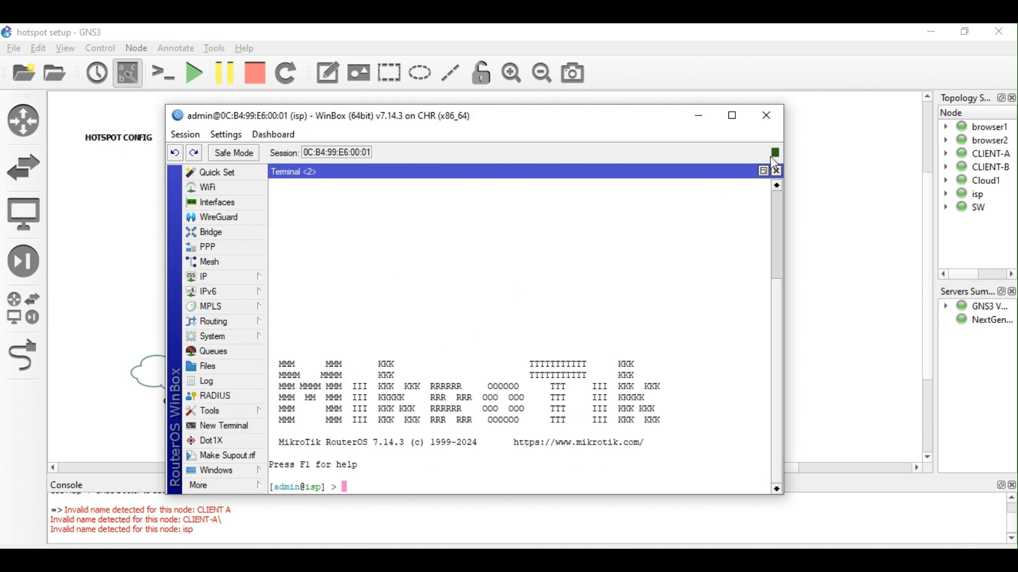
# Glance at the GNS3 topology, then close the isp router's terminal.
pyautogui.click(700, 116)
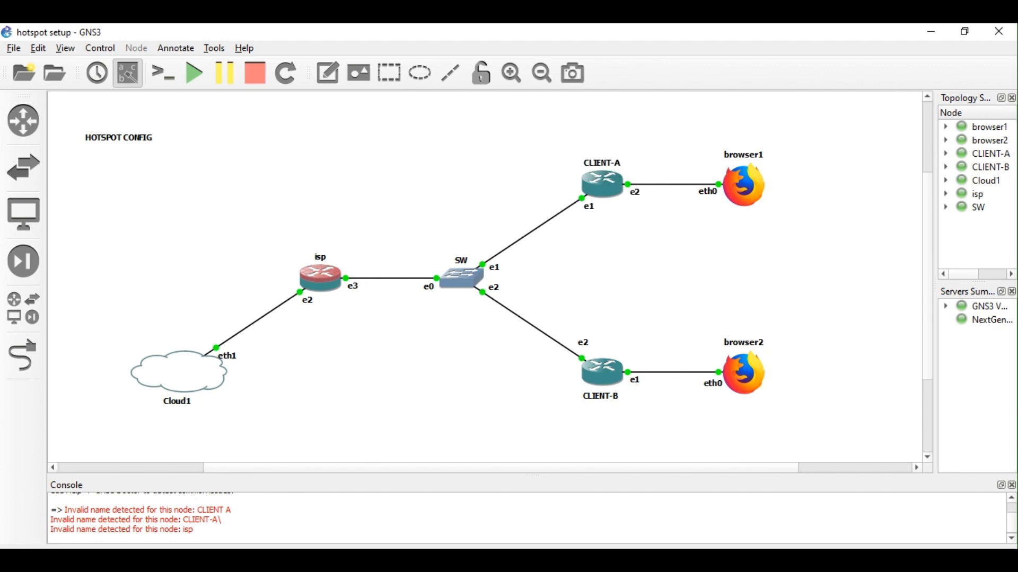
pyautogui.moveTo(322, 527)
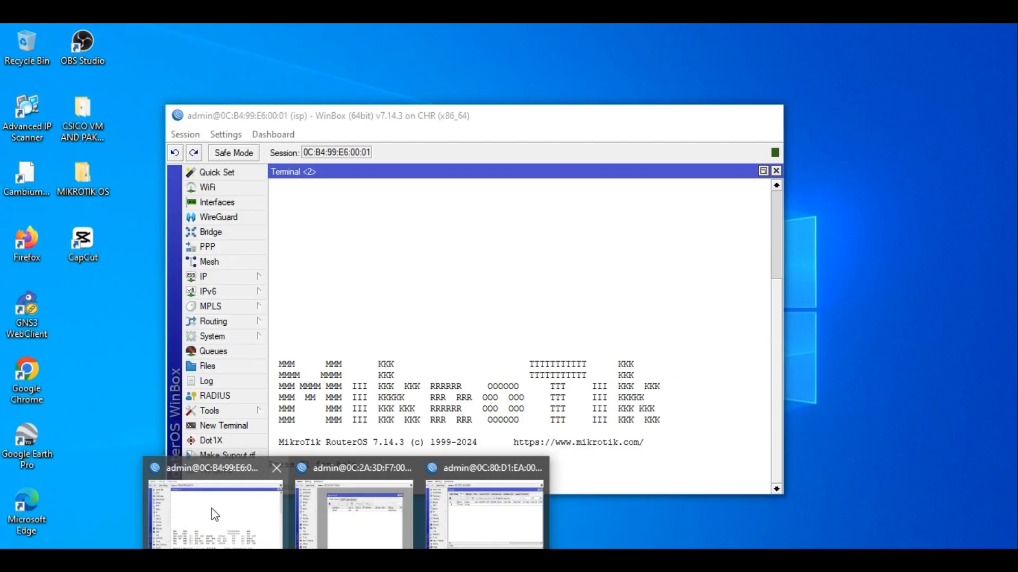
pyautogui.click(213, 508)
pyautogui.click(777, 170)
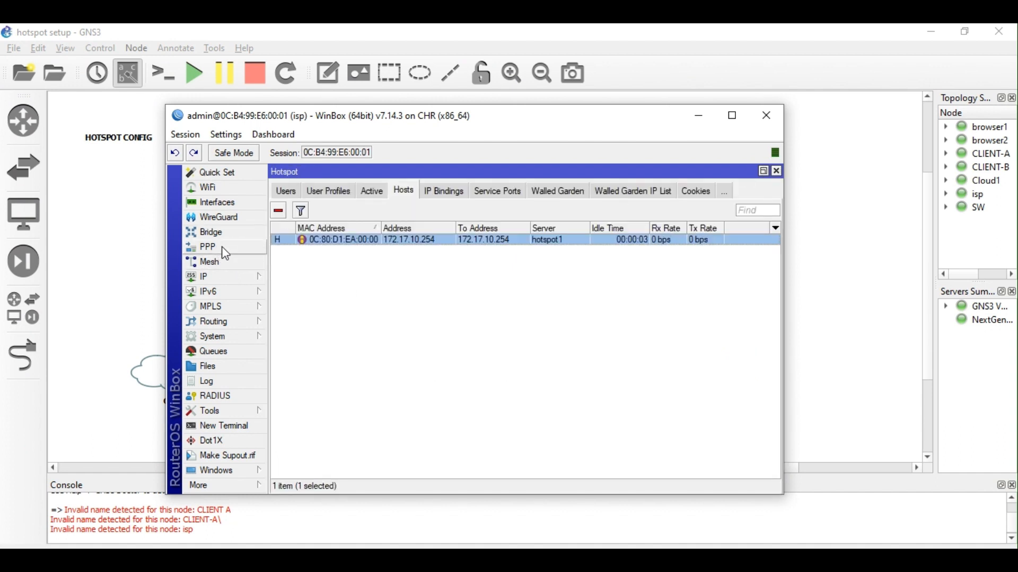
# Reopen IP > Hotspot and select the admin user in the Users list.
pyautogui.click(219, 276)
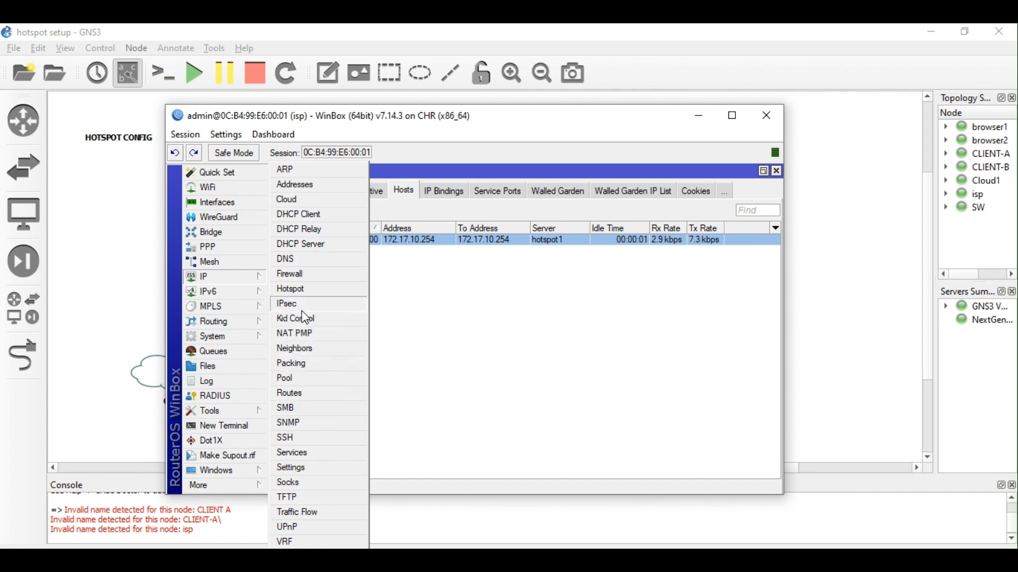
pyautogui.click(301, 289)
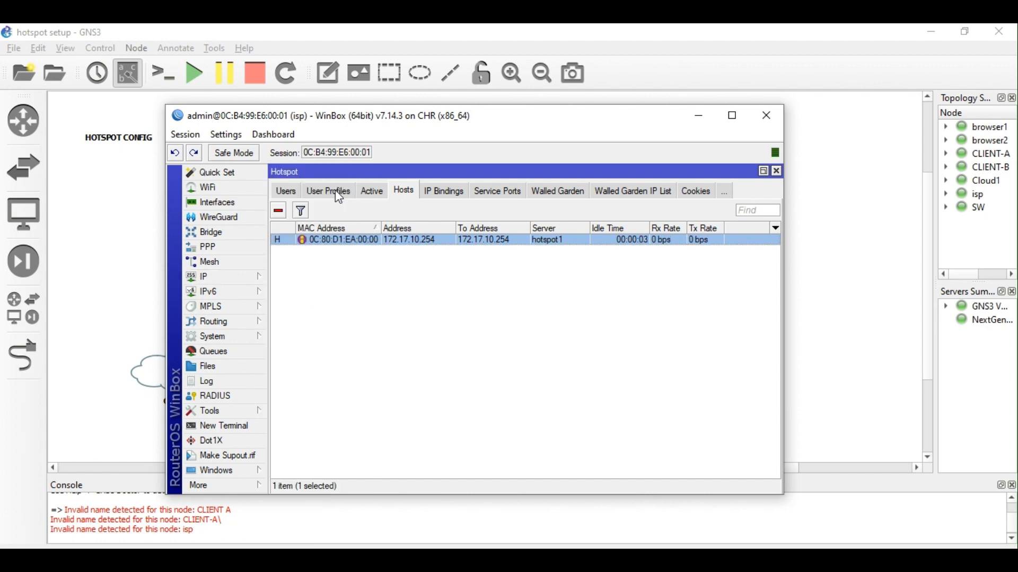
pyautogui.click(291, 192)
pyautogui.click(328, 267)
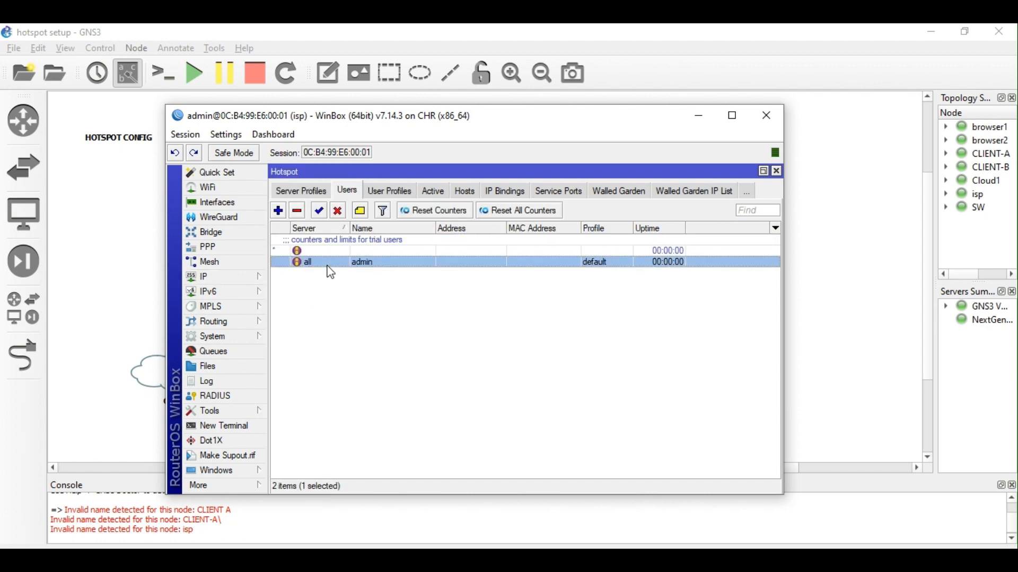
pyautogui.moveTo(471, 119); pyautogui.dragTo(427, 144)
# Switch between GNS3 and WinBox and view the user profiles, showing only default.
pyautogui.click(858, 217)
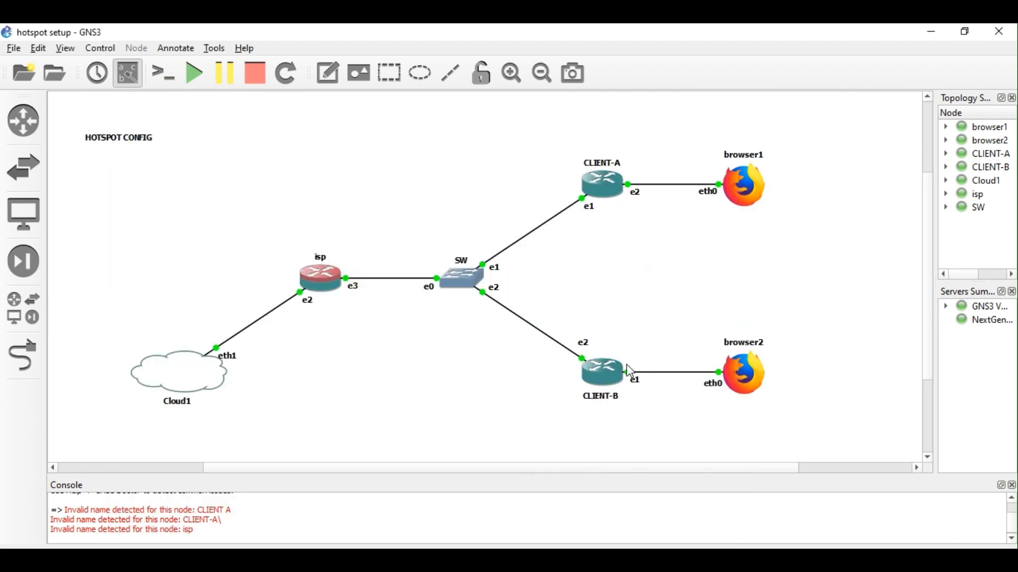
pyautogui.moveTo(352, 561)
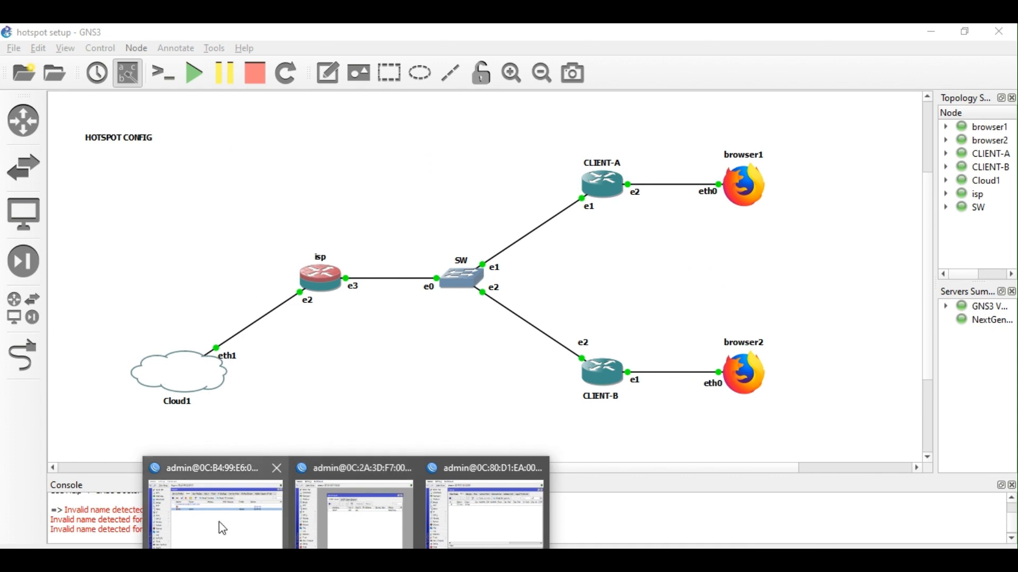
pyautogui.click(221, 527)
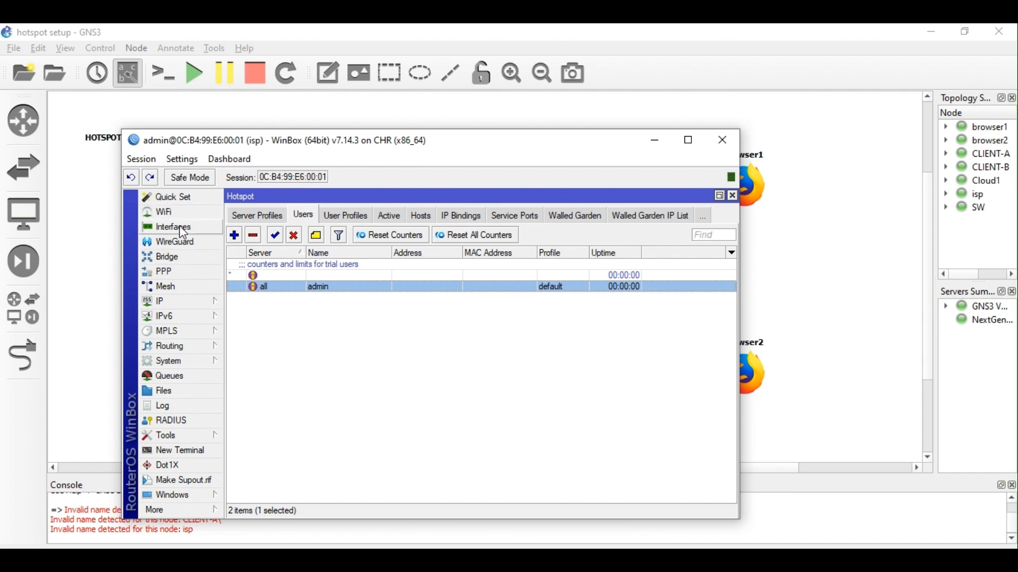
pyautogui.click(801, 356)
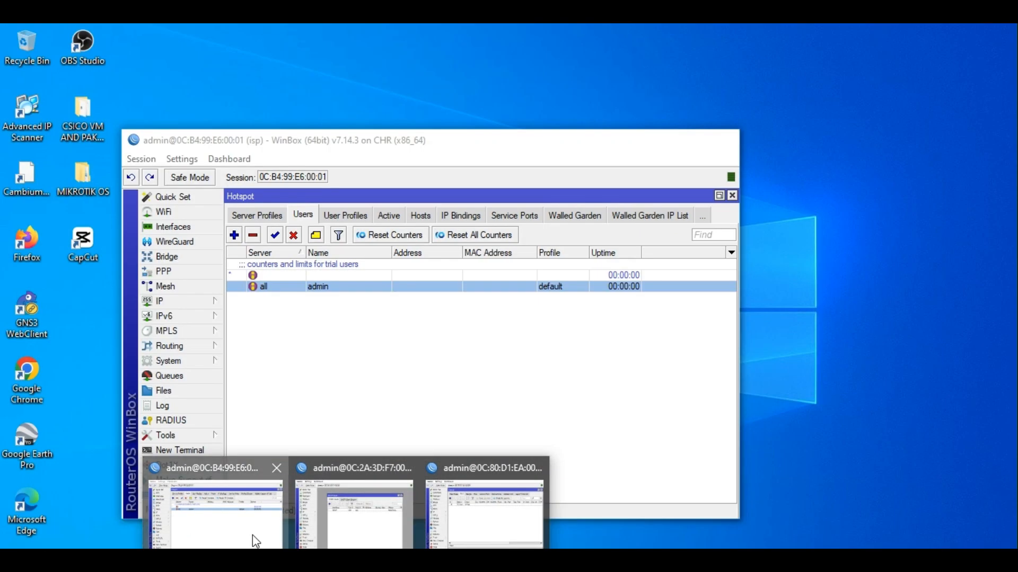
pyautogui.click(252, 536)
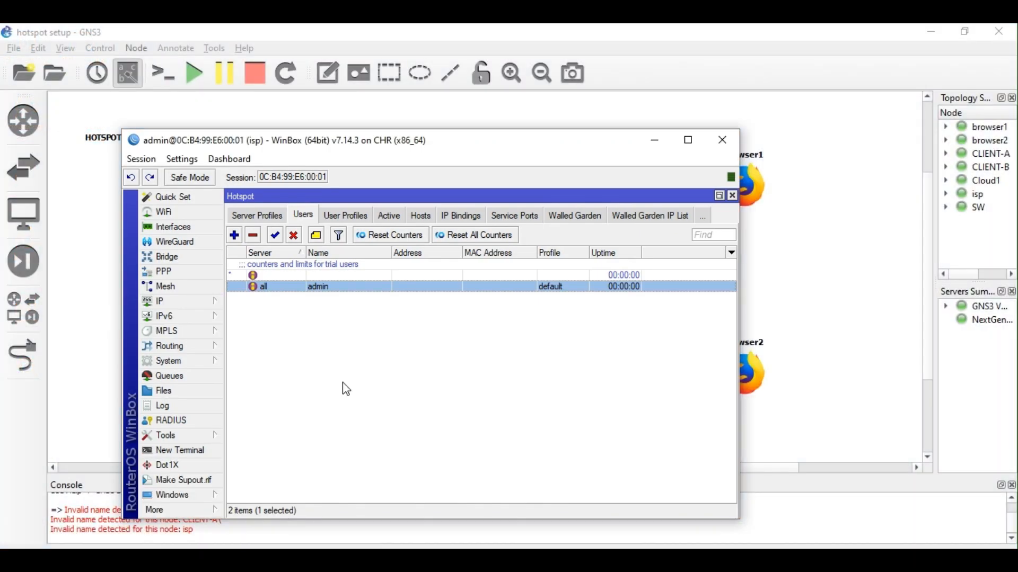
pyautogui.click(332, 216)
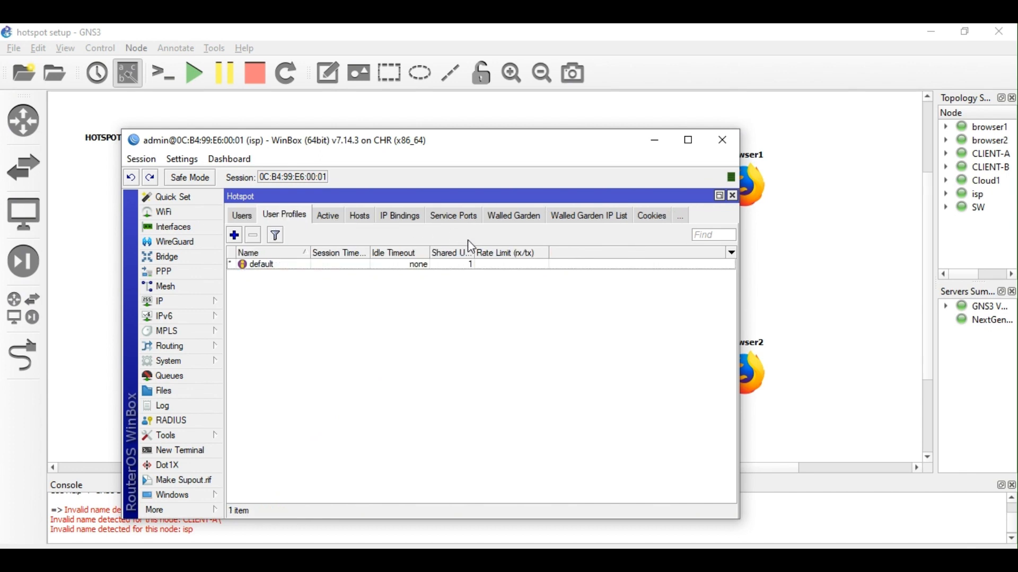
pyautogui.click(753, 262)
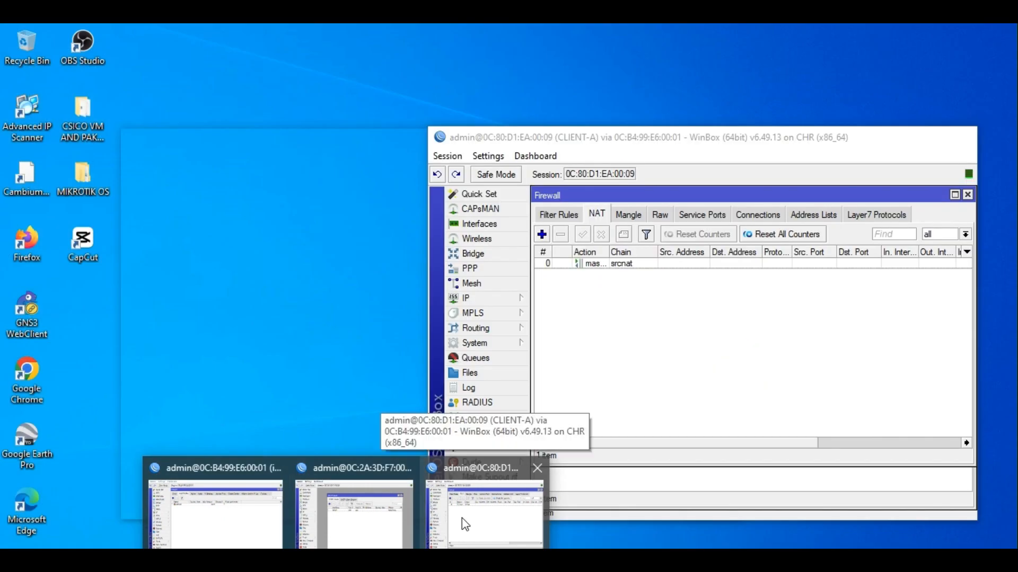
# Close CLIENT-A's firewall window and view its IP address list with a widened Address column.
pyautogui.click(462, 517)
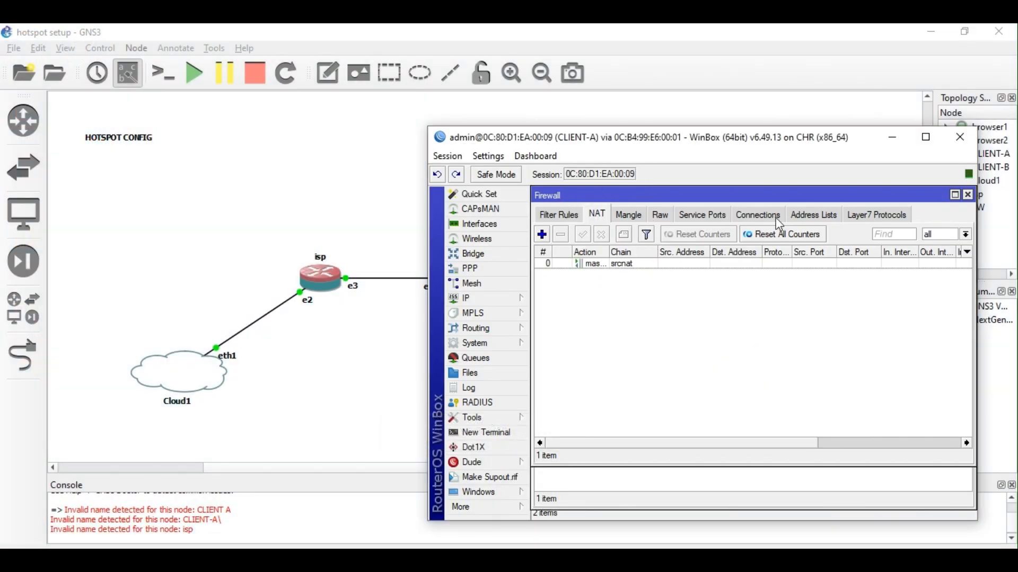
pyautogui.click(967, 194)
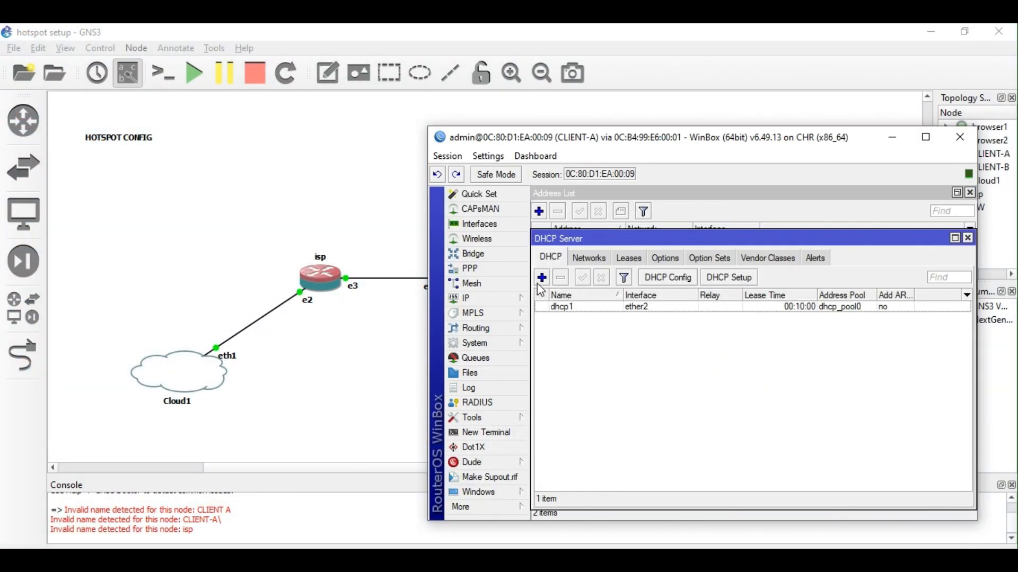
pyautogui.click(485, 298)
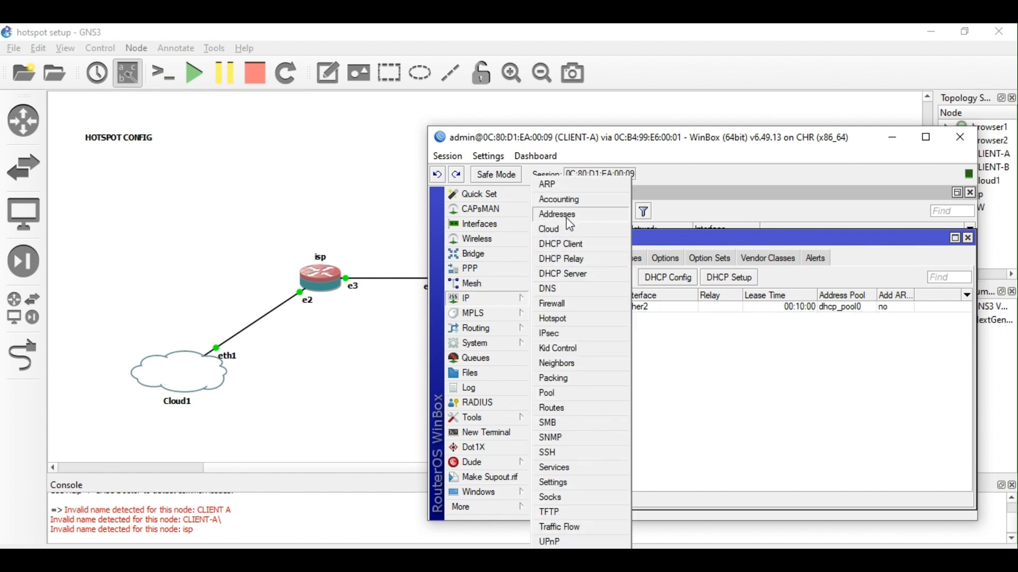
pyautogui.click(570, 212)
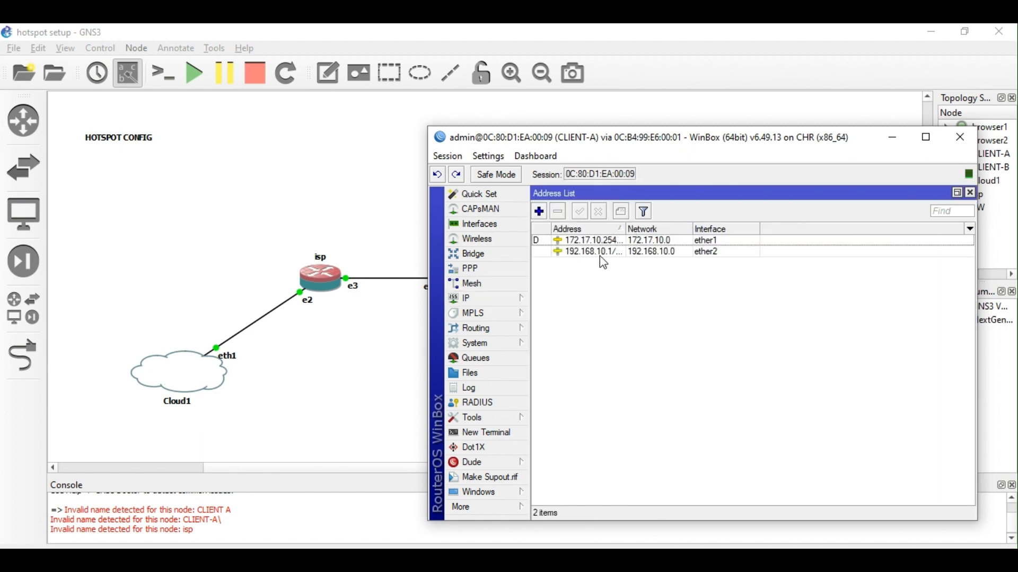
pyautogui.moveTo(626, 229); pyautogui.dragTo(660, 229)
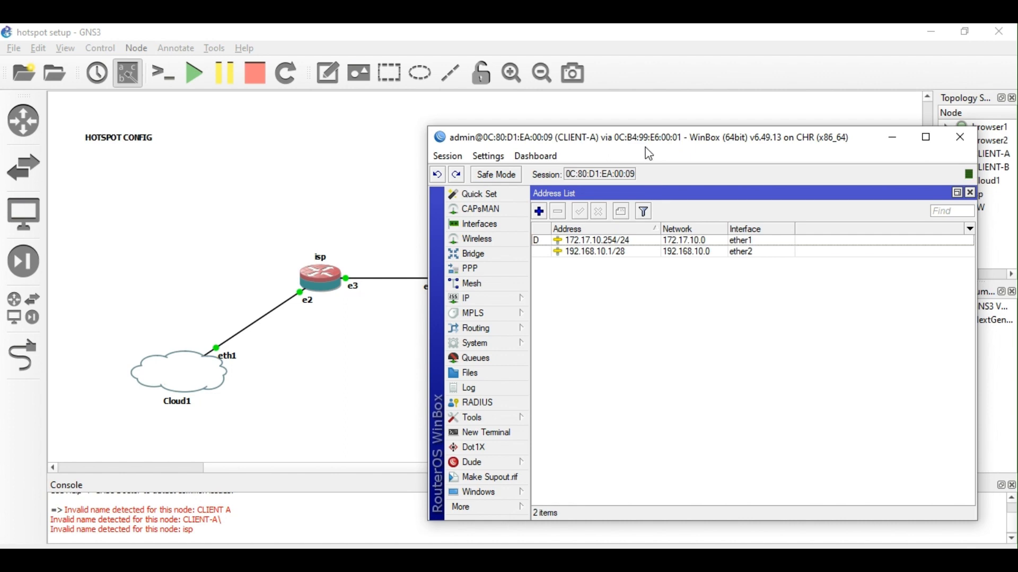
# Open a terminal on CLIENT-A and ping 8.8.8.8, getting 'net prohibited' replies.
pyautogui.moveTo(647, 151); pyautogui.dragTo(300, 147)
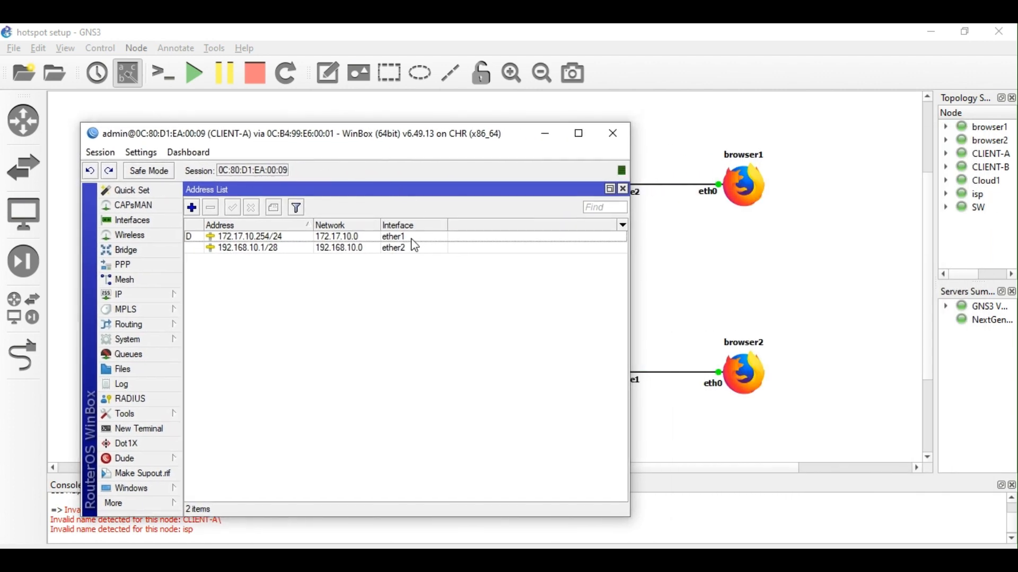
pyautogui.moveTo(412, 153); pyautogui.dragTo(495, 124)
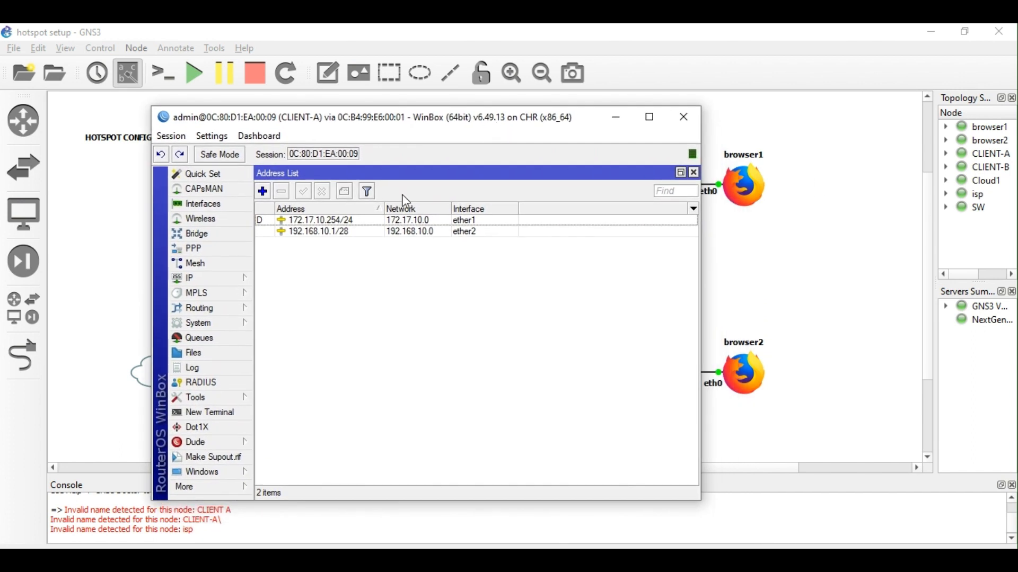
pyautogui.click(230, 413)
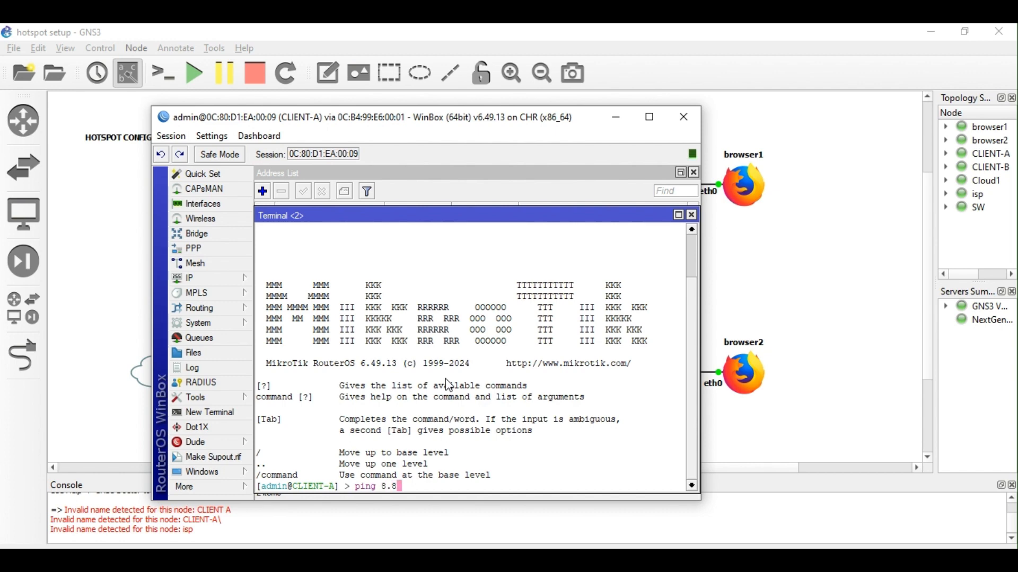
pyautogui.press('Return')
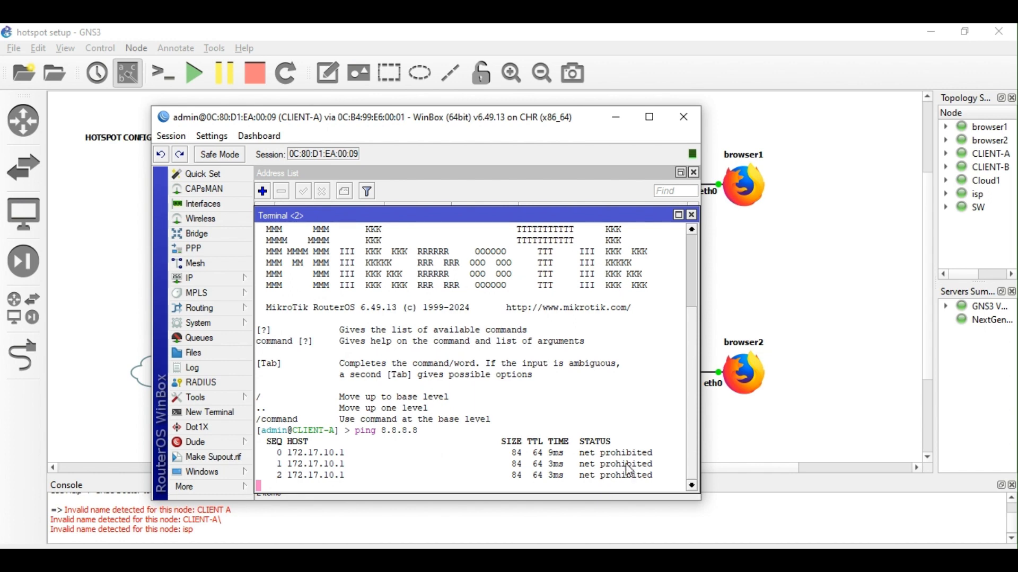
# Close CLIENT-A's terminal and review the srcnat masquerade rule under IP > Firewall > NAT.
pyautogui.click(692, 215)
pyautogui.moveTo(537, 125); pyautogui.dragTo(570, 294)
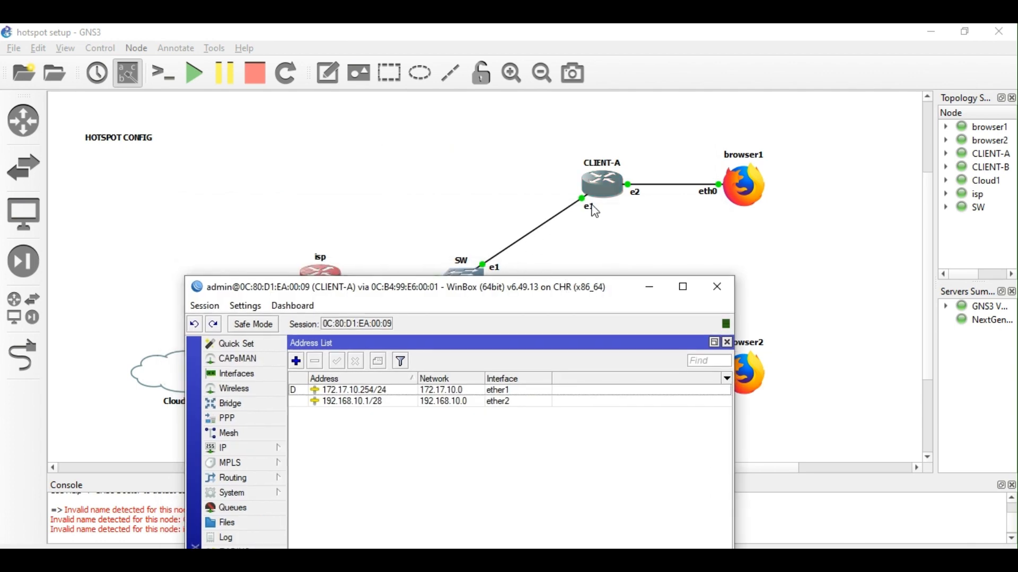
pyautogui.moveTo(484, 296); pyautogui.dragTo(508, 127)
pyautogui.click(249, 279)
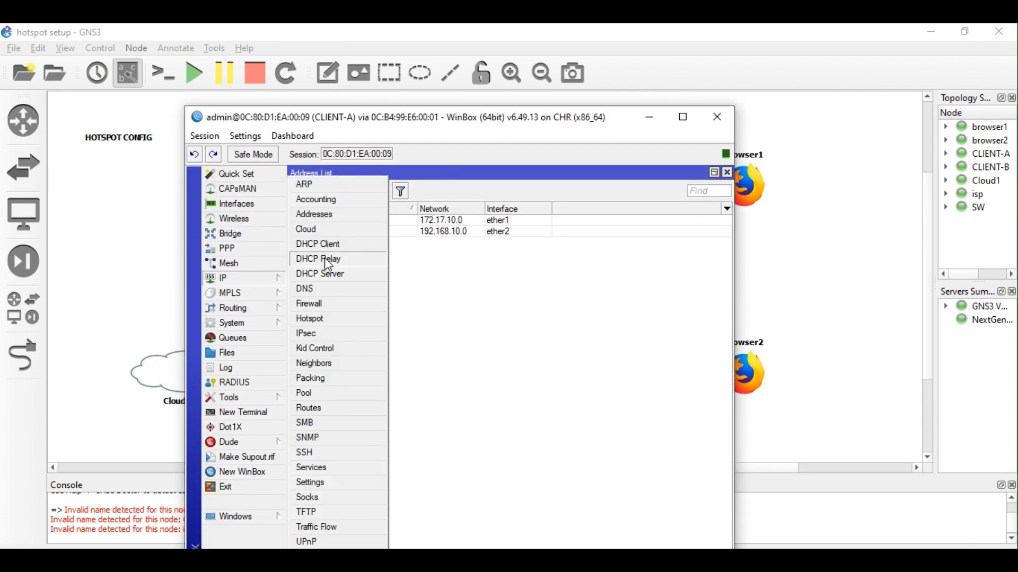
pyautogui.click(324, 305)
pyautogui.doubleClick(373, 246)
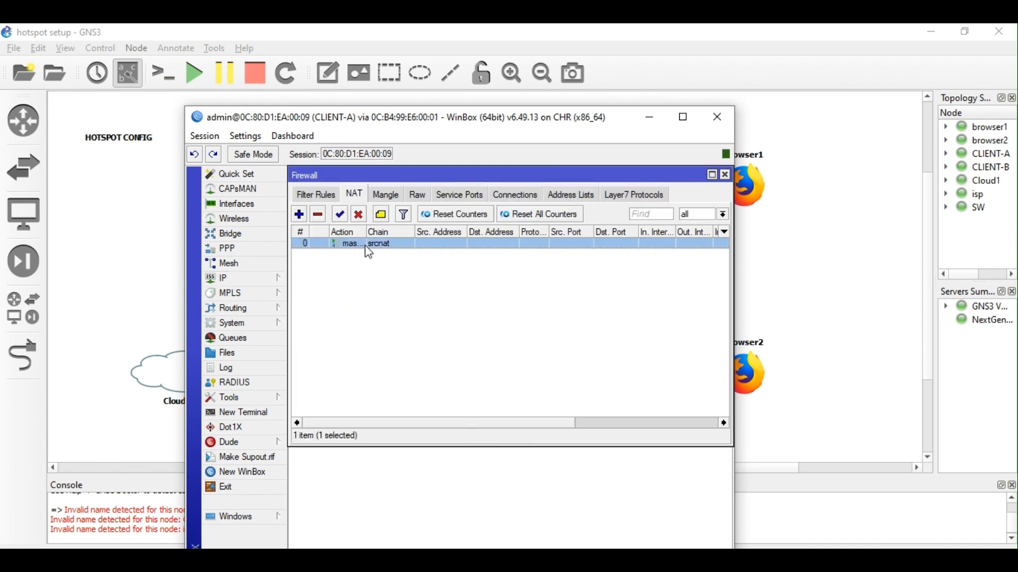
pyautogui.click(635, 167)
# Return to the GNS3 topology and open browser1's VNC console.
pyautogui.click(844, 237)
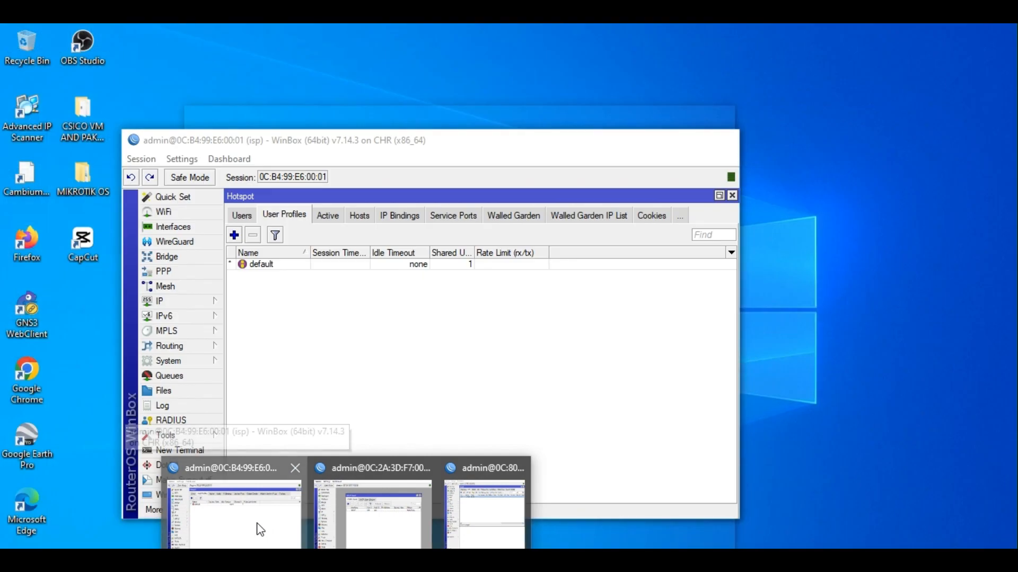
pyautogui.click(260, 529)
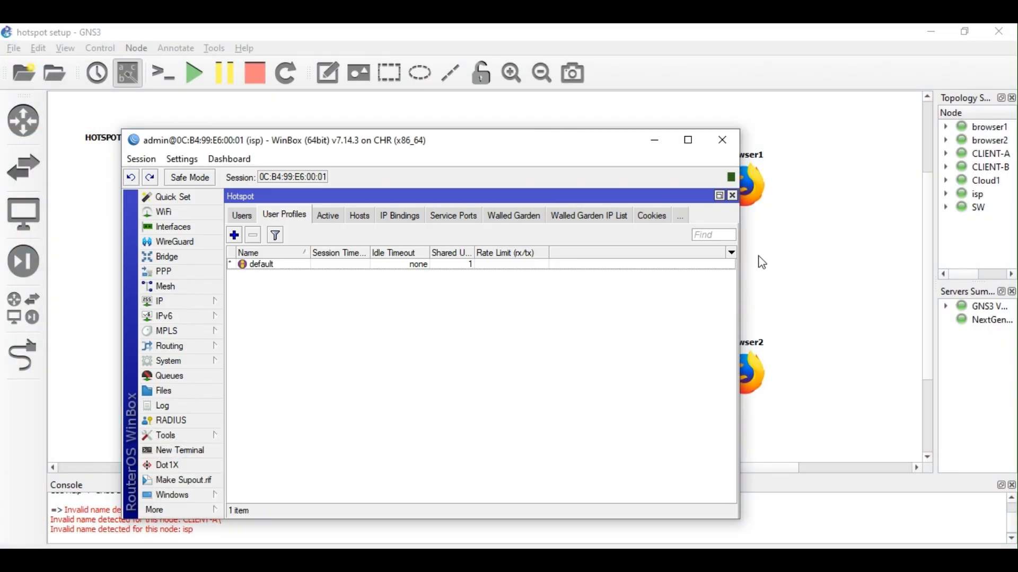
pyautogui.click(762, 258)
pyautogui.doubleClick(751, 191)
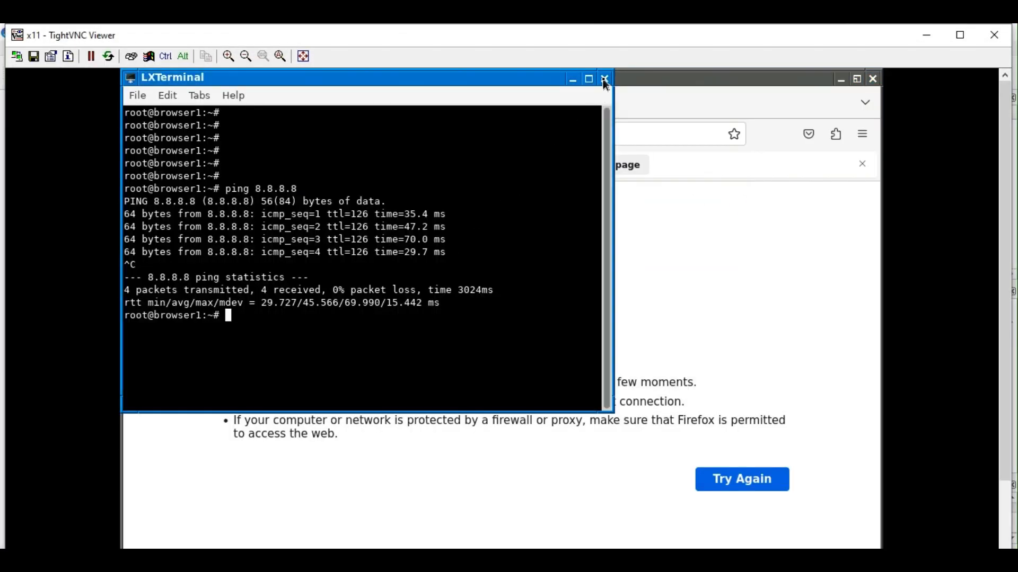
# Run 'ping 8.8.8' on browser1, stop it with Ctrl+C, and close the terminal.
pyautogui.write('ping 8.8.8')
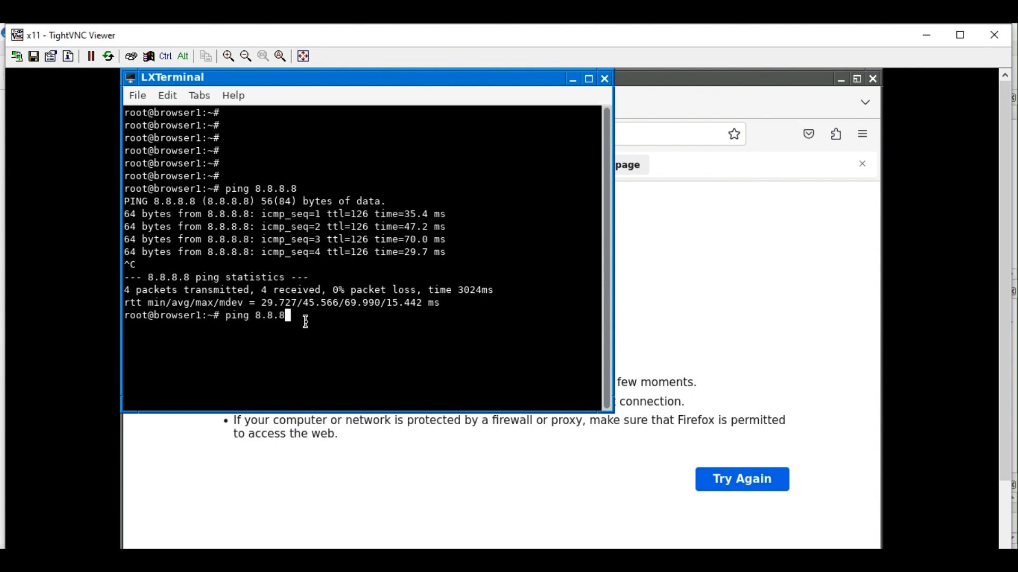
pyautogui.press('Return')
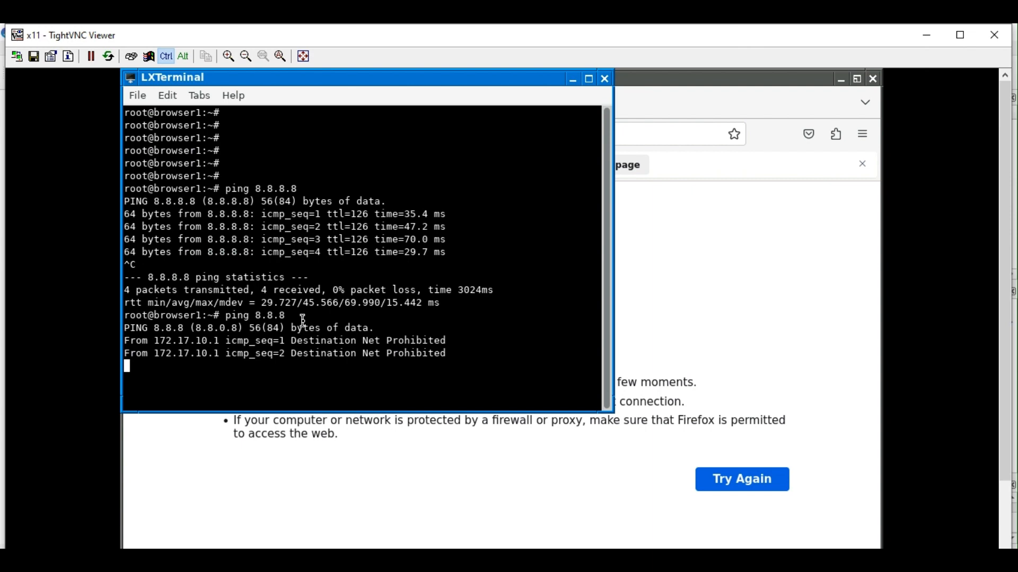
pyautogui.hotkey('ctrl', 'c')
pyautogui.click(606, 80)
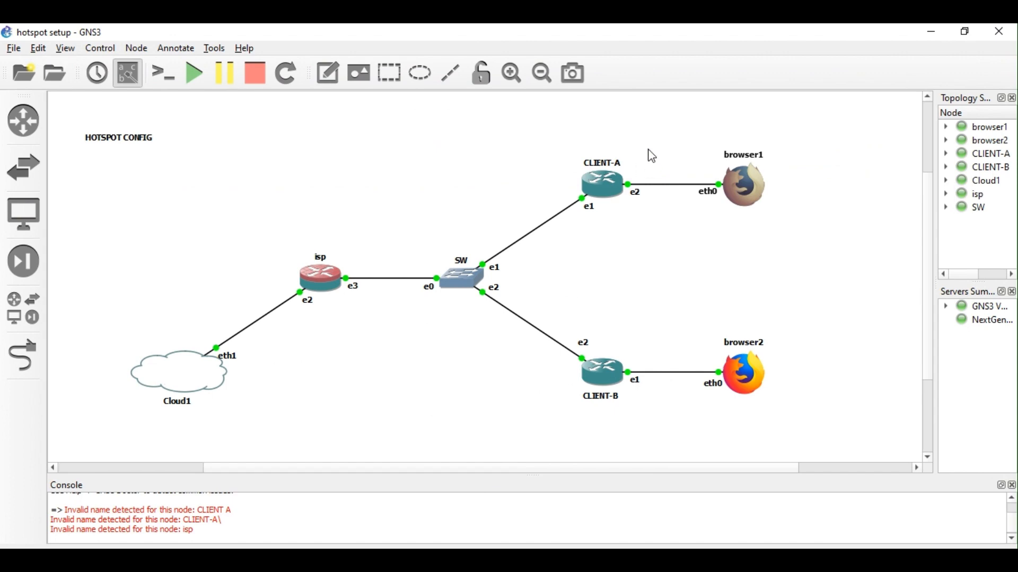
# Minimize the isp and CLIENT-B WinBox windows, leaving CLIENT-A's window in front.
pyautogui.moveTo(328, 522)
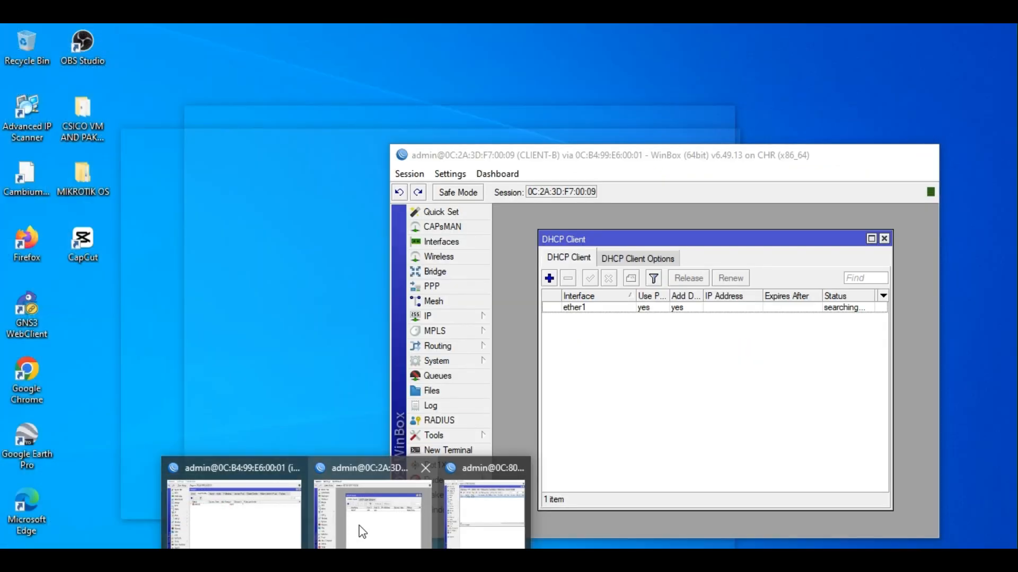
pyautogui.click(358, 527)
pyautogui.click(345, 559)
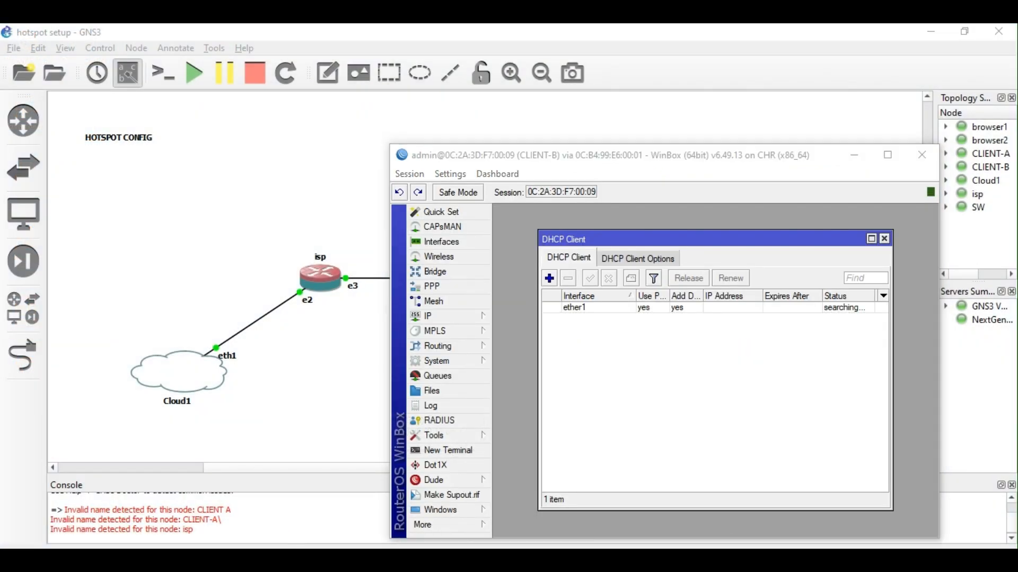
pyautogui.click(276, 527)
pyautogui.click(765, 411)
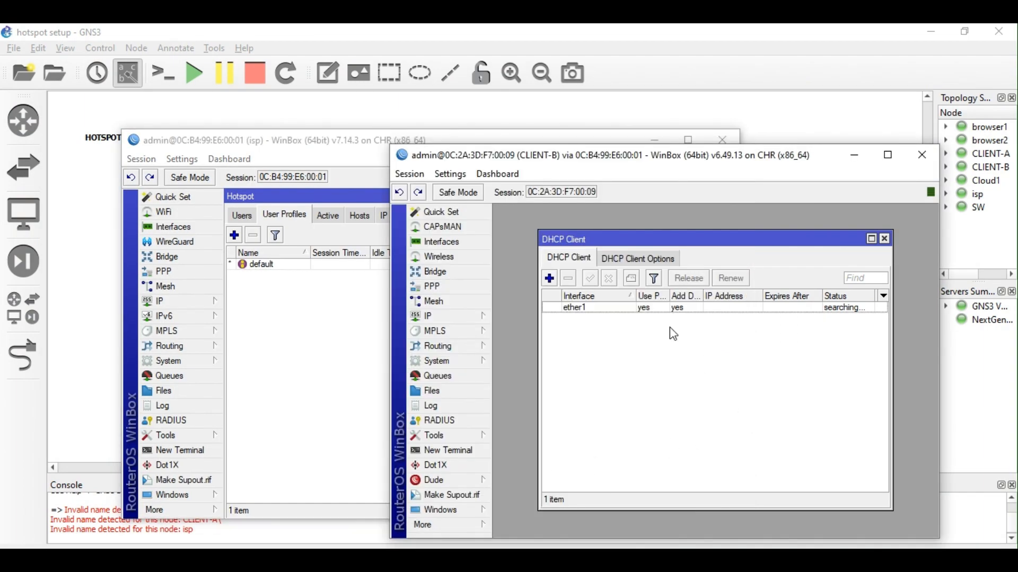
pyautogui.click(337, 172)
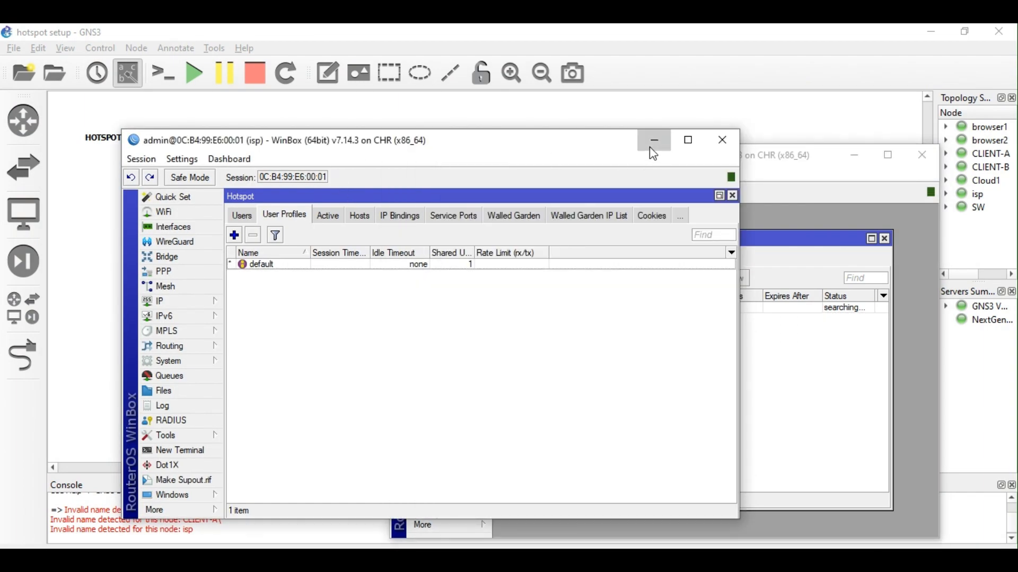
pyautogui.click(653, 150)
pyautogui.moveTo(427, 546)
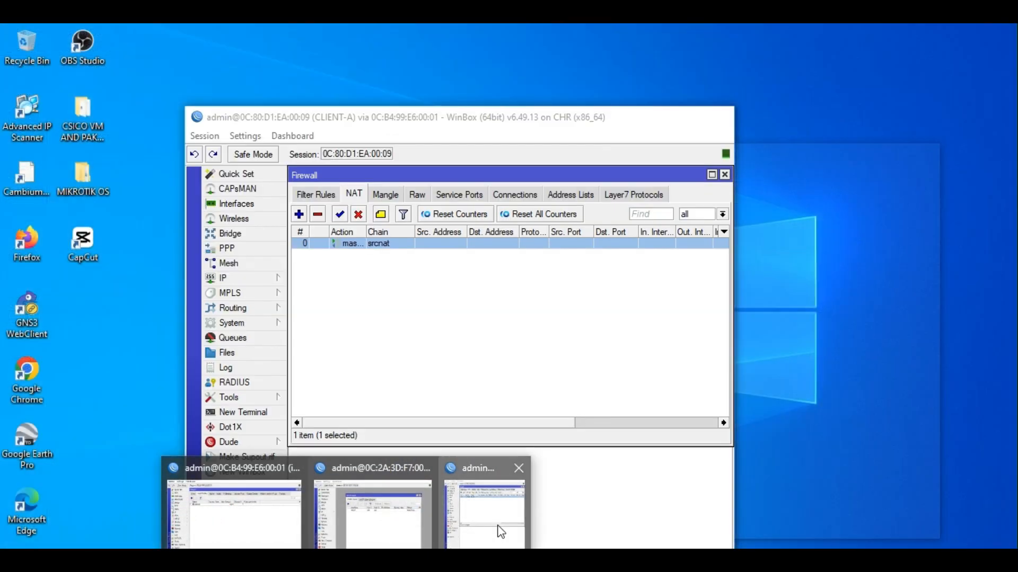
pyautogui.click(501, 530)
pyautogui.click(844, 232)
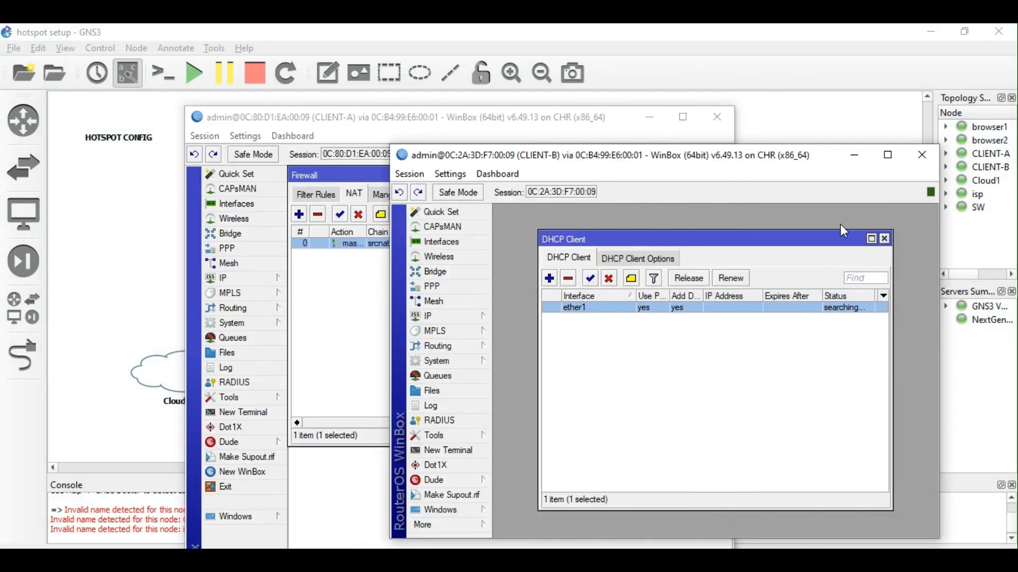
pyautogui.click(853, 155)
# View CLIENT-A's IP addresses and DHCP leases confirming 192.168.10.13, then return to GNS3.
pyautogui.moveTo(484, 127); pyautogui.dragTo(487, 110)
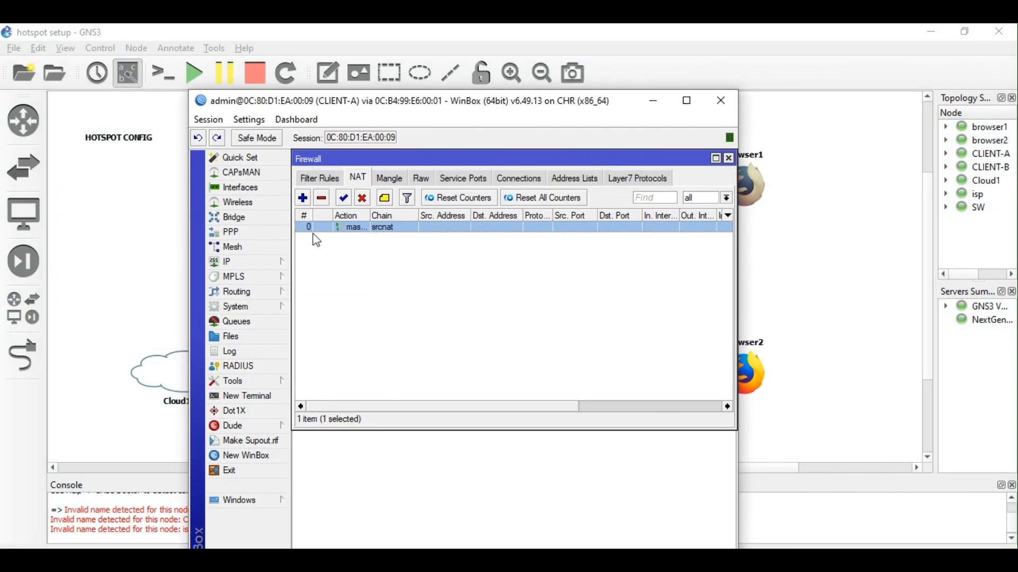
pyautogui.click(259, 263)
pyautogui.click(314, 214)
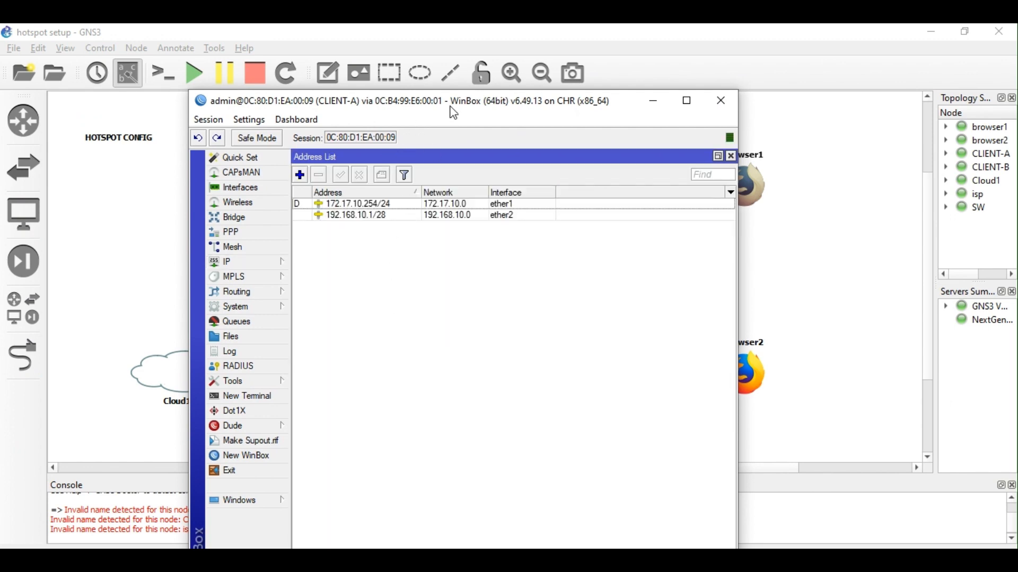
pyautogui.moveTo(449, 104); pyautogui.dragTo(468, 73)
pyautogui.click(227, 233)
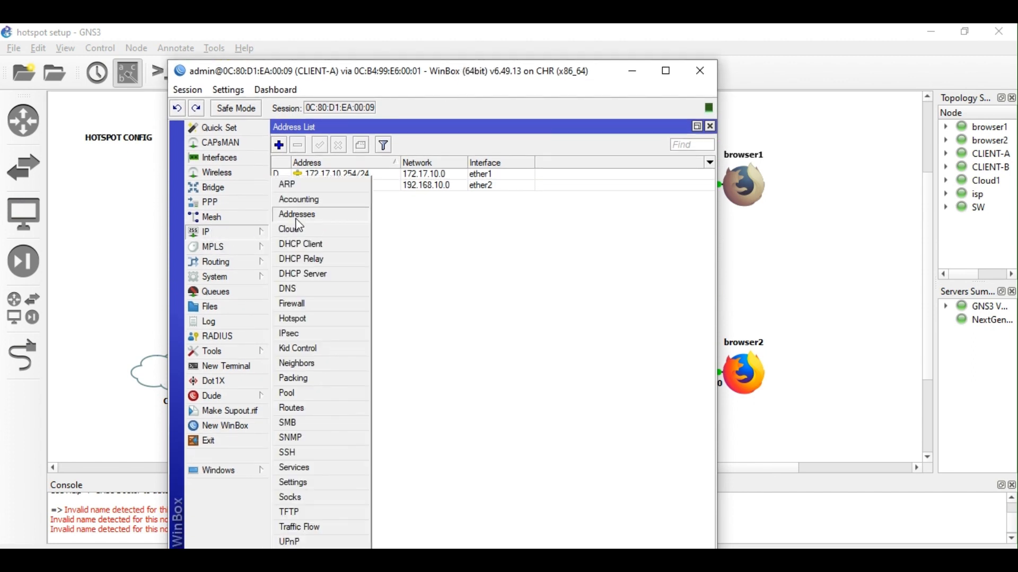
pyautogui.click(317, 274)
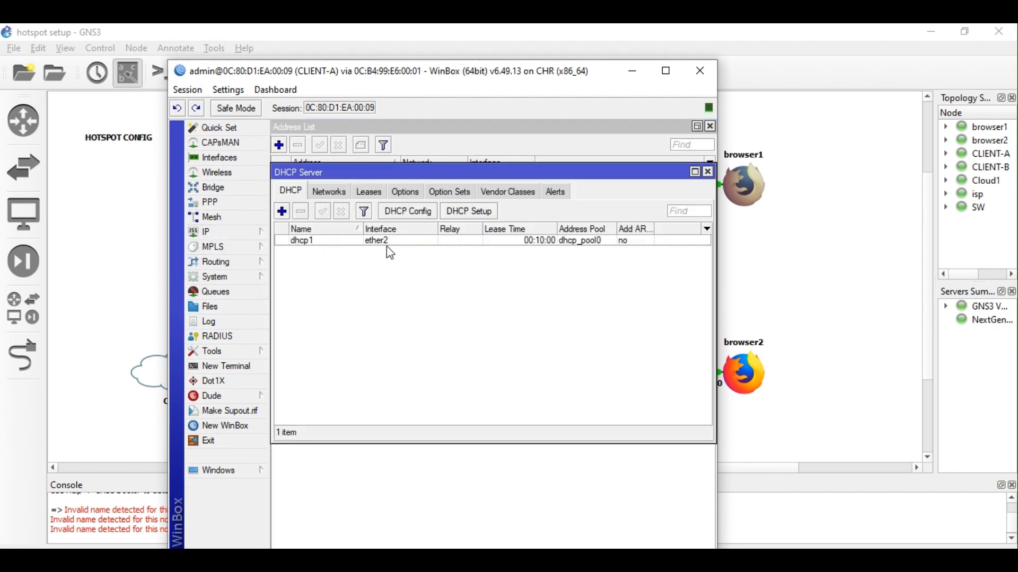
pyautogui.click(374, 192)
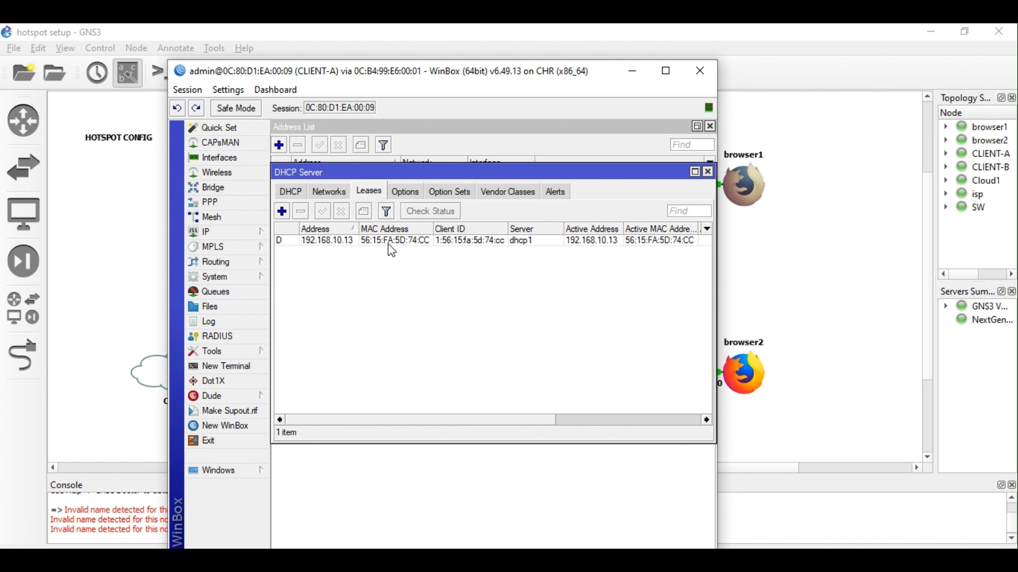
pyautogui.click(748, 204)
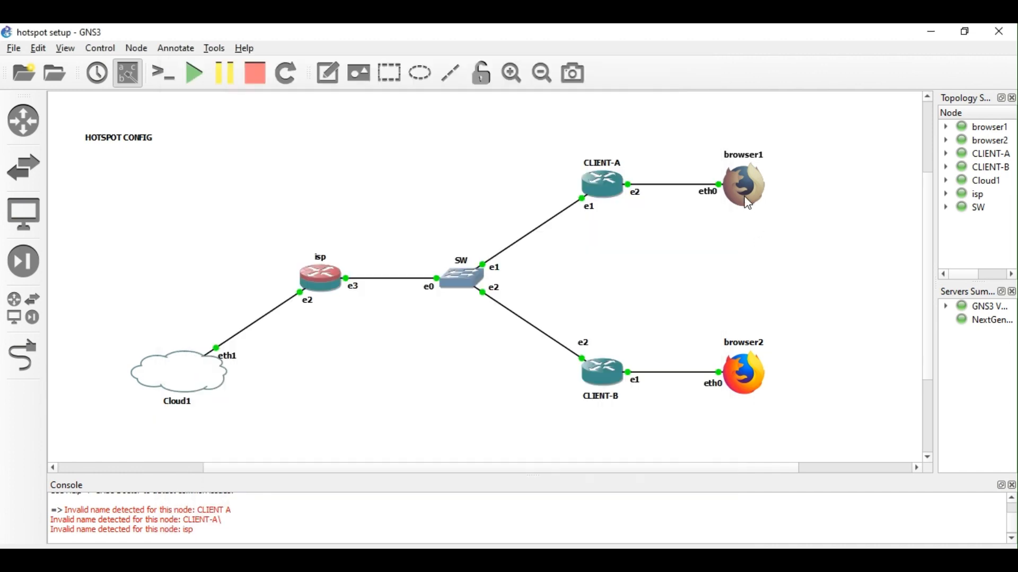
# Open browser1's remote desktop and launch a new terminal from the Applications menu.
pyautogui.doubleClick(748, 202)
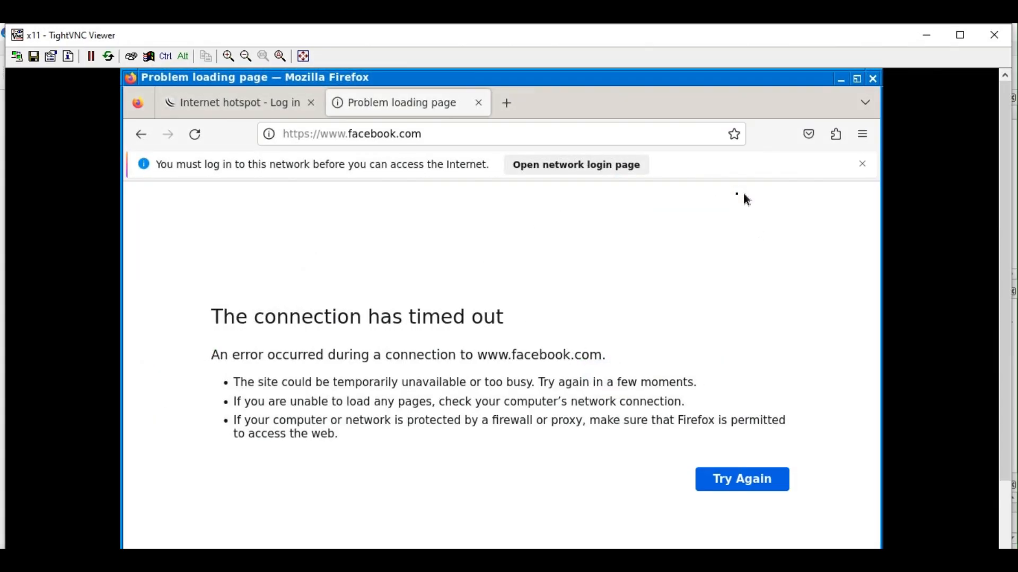
pyautogui.moveTo(1007, 287); pyautogui.dragTo(1014, 373)
pyautogui.click(137, 547)
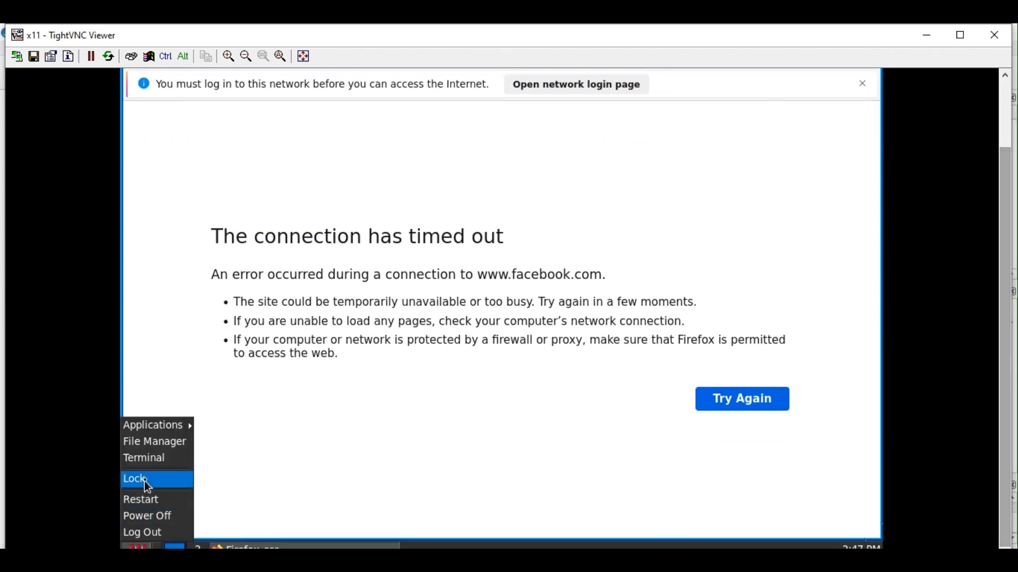
pyautogui.click(151, 459)
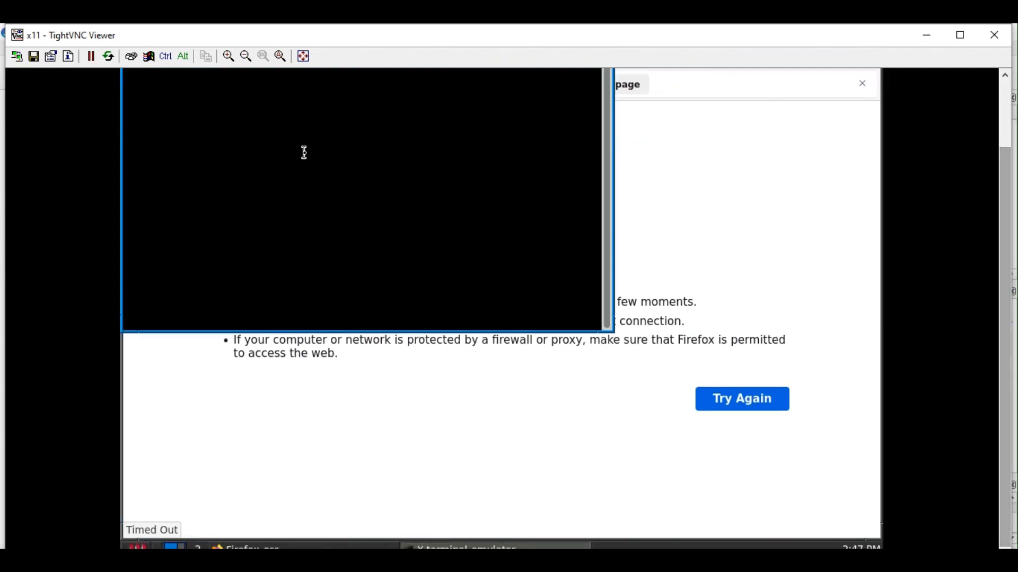
# Run ifconfig to confirm eth0 is 192.168.10.13, then restore and reposition the viewer.
pyautogui.press('Return')
pyautogui.press('Return')
pyautogui.press('Return')
pyautogui.press('Return')
pyautogui.write('i')
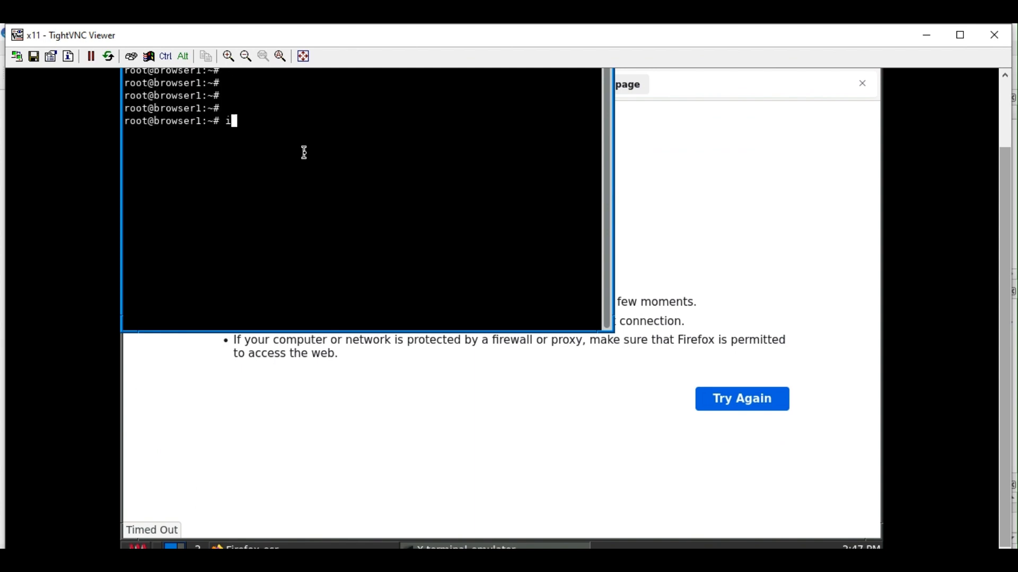
pyautogui.write('fconfig')
pyautogui.press('Return')
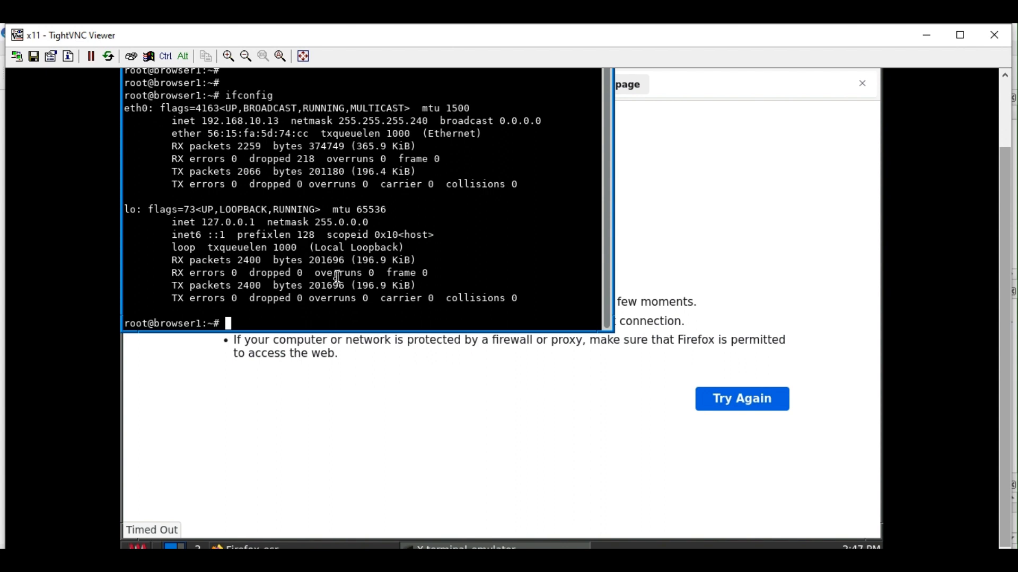
pyautogui.press('Return')
pyautogui.press('Return')
pyautogui.press('Return')
pyautogui.press('Return')
pyautogui.press('Return')
pyautogui.press('Return')
pyautogui.press('Return')
pyautogui.press('Return')
pyautogui.press('Return')
pyautogui.press('Return')
pyautogui.press('Return')
pyautogui.press('Return')
pyautogui.press('Return')
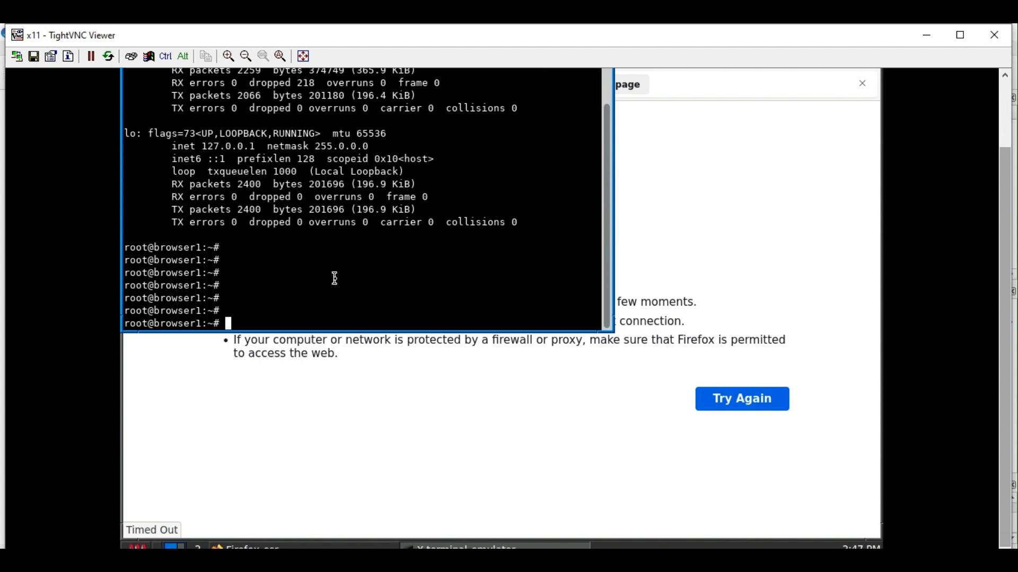
pyautogui.press('Return')
pyautogui.press('Return')
pyautogui.press('Return')
pyautogui.press('Return')
pyautogui.press('Return')
pyautogui.press('Return')
pyautogui.press('Return')
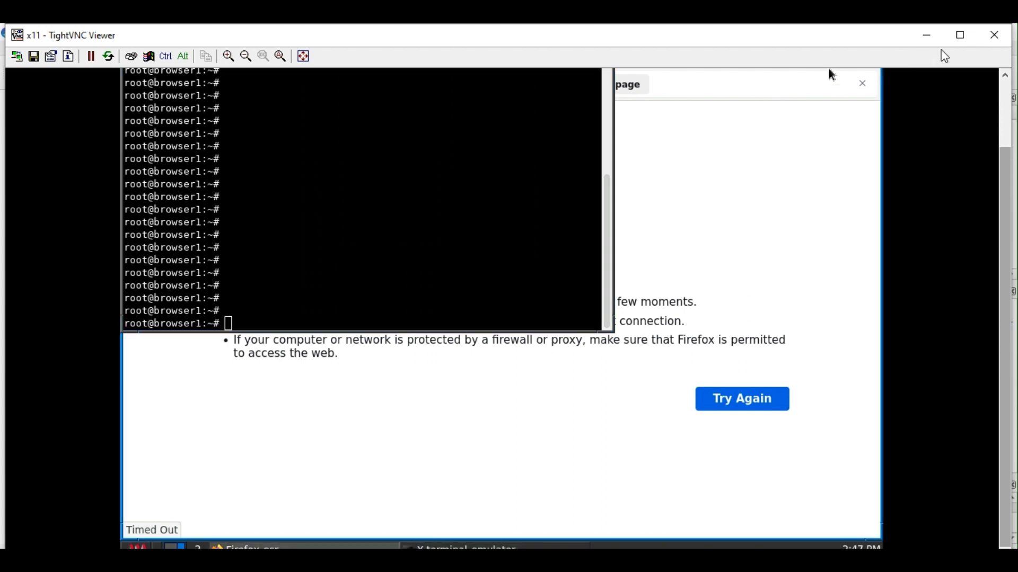
pyautogui.click(961, 36)
pyautogui.moveTo(754, 41)
pyautogui.mouseDown()
pyautogui.moveTo(748, 393)
pyautogui.moveTo(749, 194)
pyautogui.moveTo(756, 345)
pyautogui.moveTo(742, 104)
pyautogui.moveTo(767, 80)
pyautogui.moveTo(717, 347)
pyautogui.moveTo(770, 41)
pyautogui.moveTo(744, 52)
pyautogui.mouseUp()
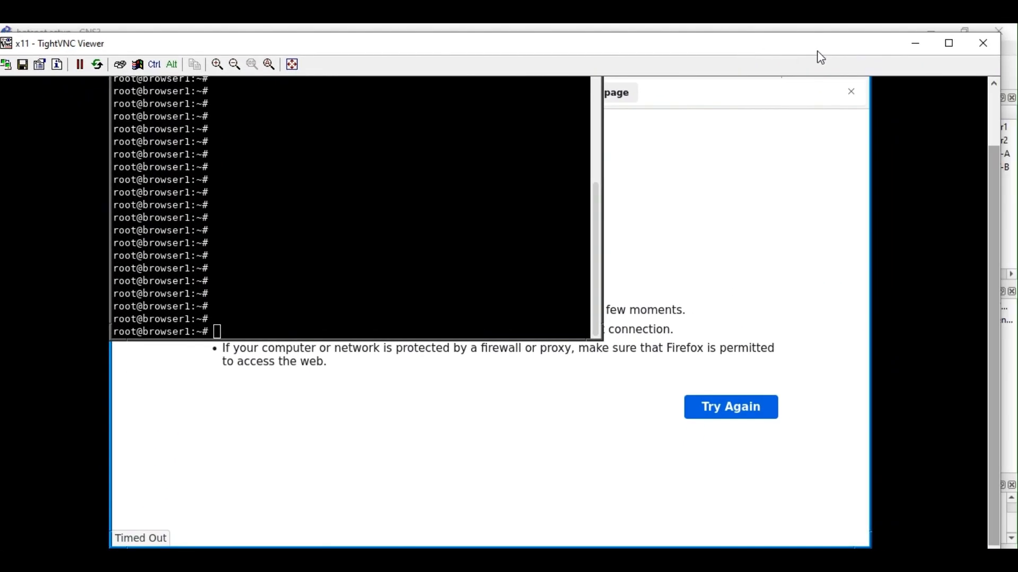
pyautogui.click(602, 169)
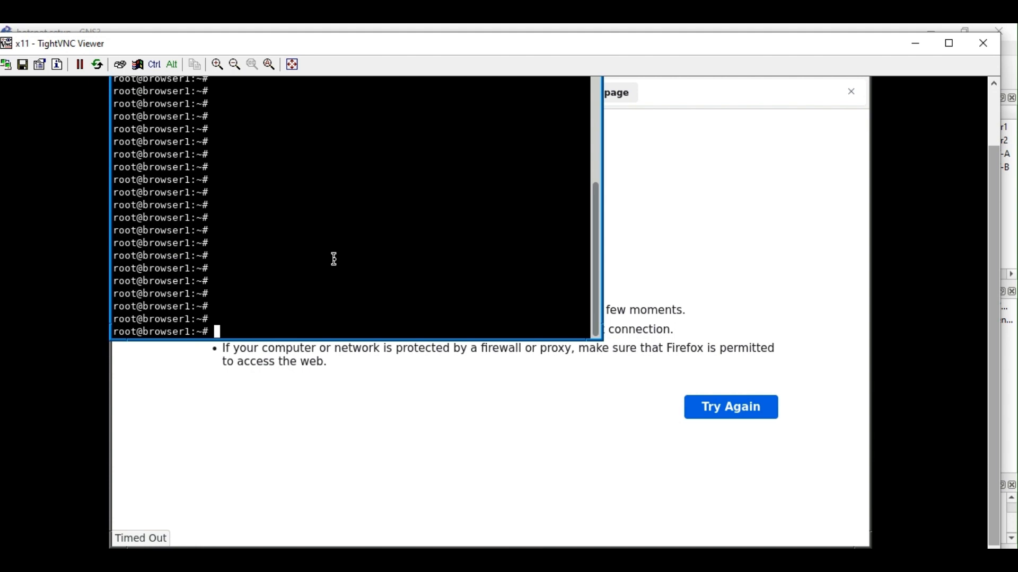
# Open /etc/network/interfaces in nano and comment out the DHCP auto eth0 and iface lines.
pyautogui.write('nano /etc/network')
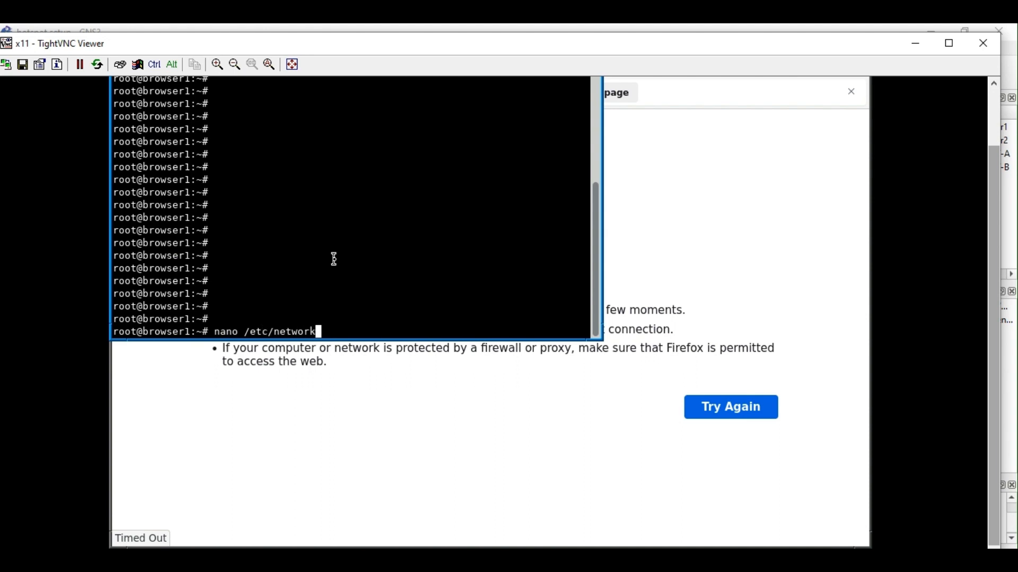
pyautogui.write('/interfaces')
pyautogui.press('Return')
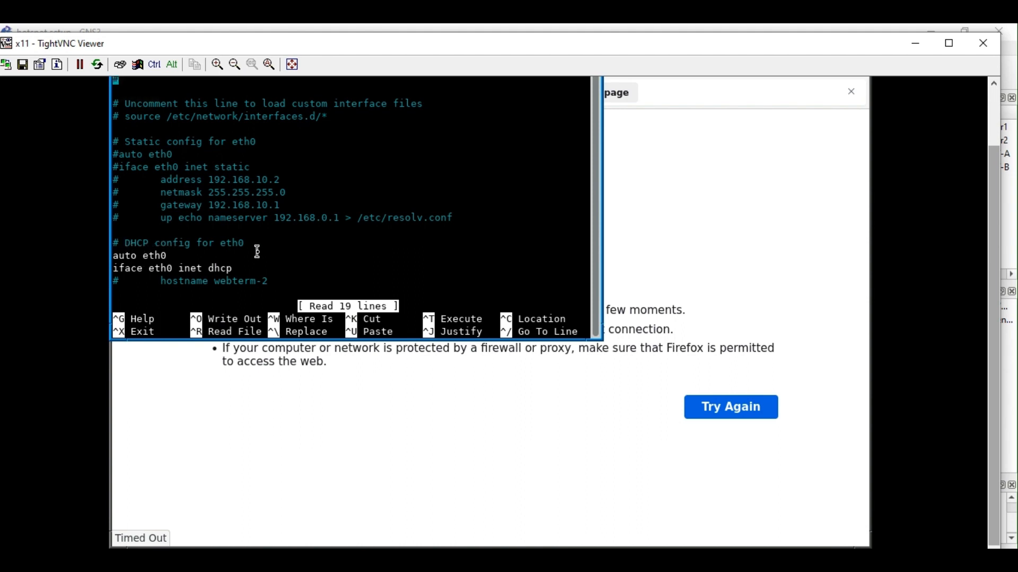
pyautogui.press('Down')
pyautogui.press('Down')
pyautogui.press('Down')
pyautogui.press('Down')
pyautogui.press('Down')
pyautogui.press('Down')
pyautogui.press('Down')
pyautogui.press('Down')
pyautogui.press('Down')
pyautogui.press('Down')
pyautogui.press('Down')
pyautogui.press('Down')
pyautogui.press('Down')
pyautogui.press('Down')
pyautogui.press('Down')
pyautogui.press('Down')
pyautogui.press('Up')
pyautogui.press('Up')
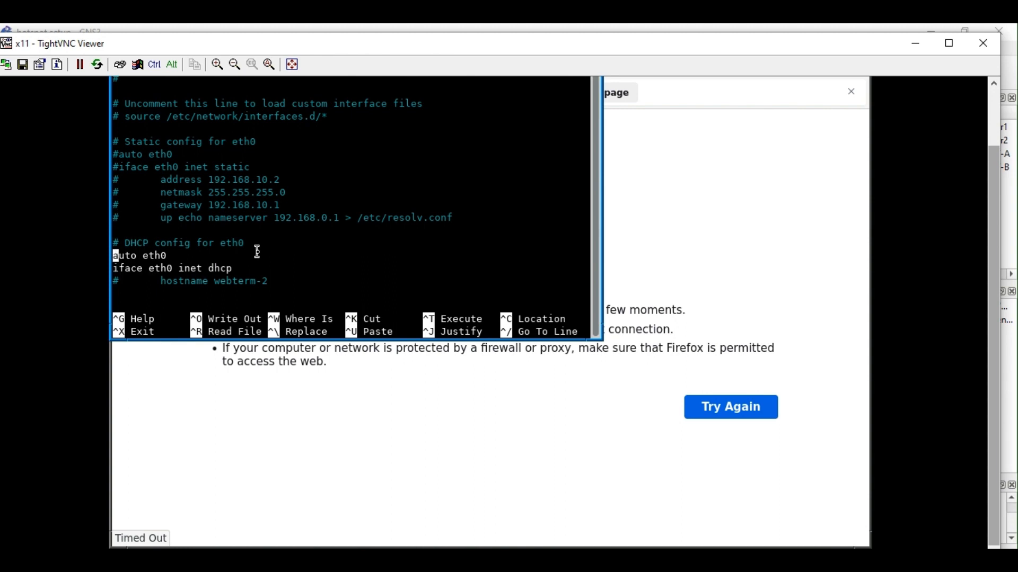
pyautogui.write('#')
pyautogui.press('Down')
pyautogui.press('Left')
pyautogui.write('#')
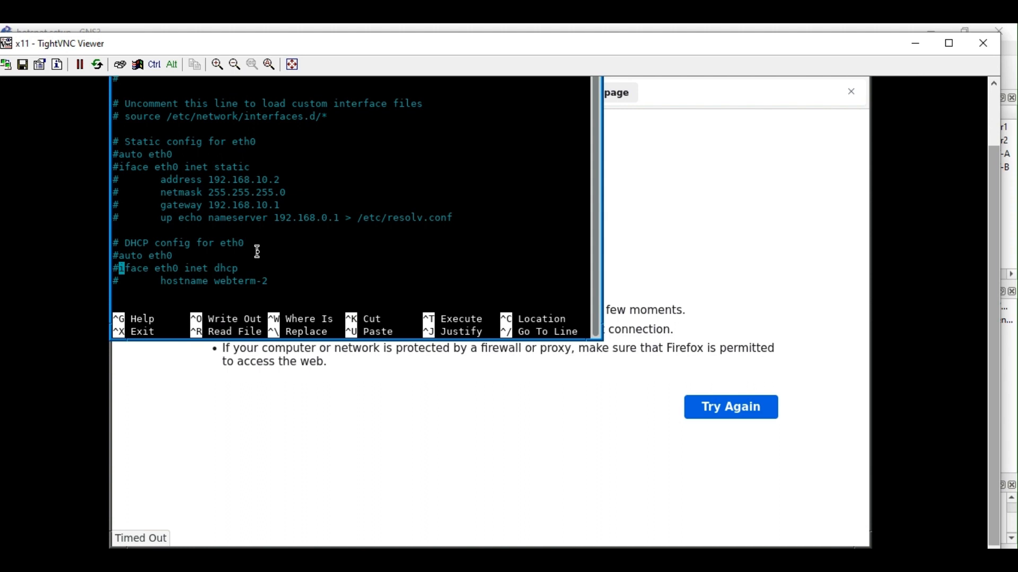
# Uncomment the static eth0 block: iface, address, netmask and gateway 192.168.10.1 lines.
pyautogui.press('Down')
pyautogui.press('Down')
pyautogui.press('Up')
pyautogui.press('Up')
pyautogui.press('Up')
pyautogui.press('Up')
pyautogui.press('Up')
pyautogui.press('Up')
pyautogui.press('Up')
pyautogui.press('Up')
pyautogui.press('Up')
pyautogui.press('Up')
pyautogui.press('BackSpace')
pyautogui.press('Down')
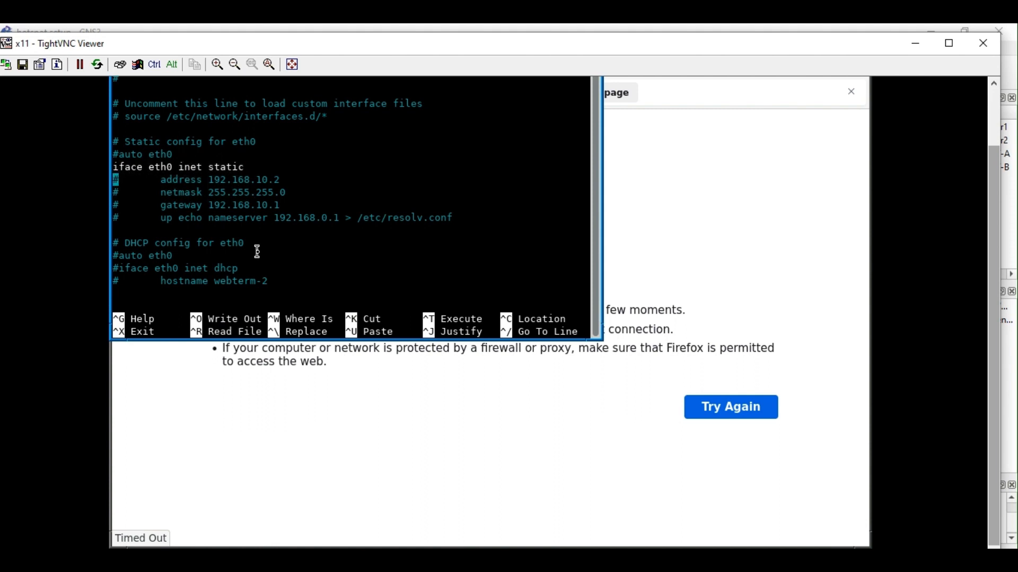
pyautogui.press('Right')
pyautogui.press('BackSpace')
pyautogui.press('Down')
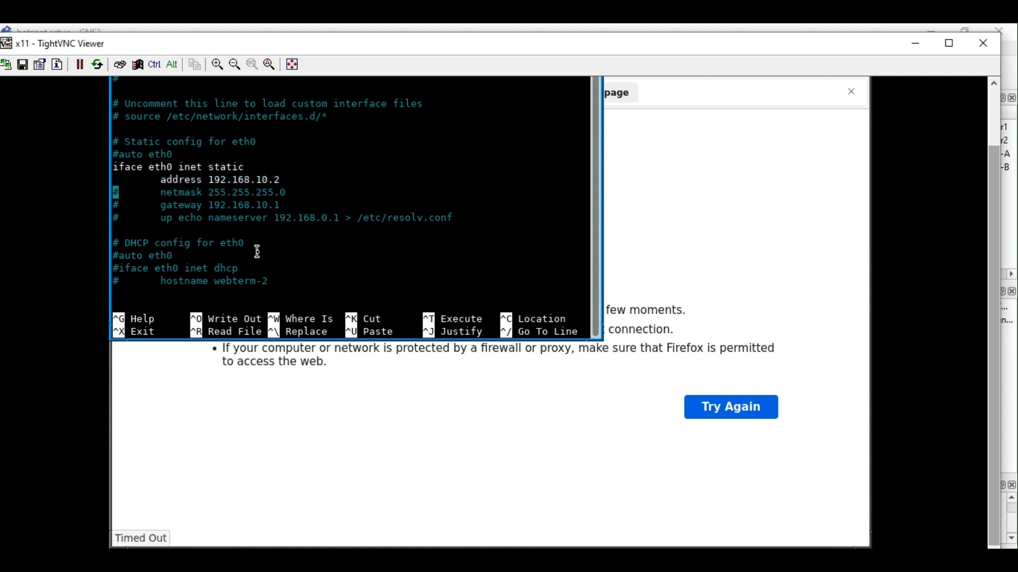
pyautogui.press('Right')
pyautogui.press('BackSpace')
pyautogui.press('Down')
pyautogui.press('Right')
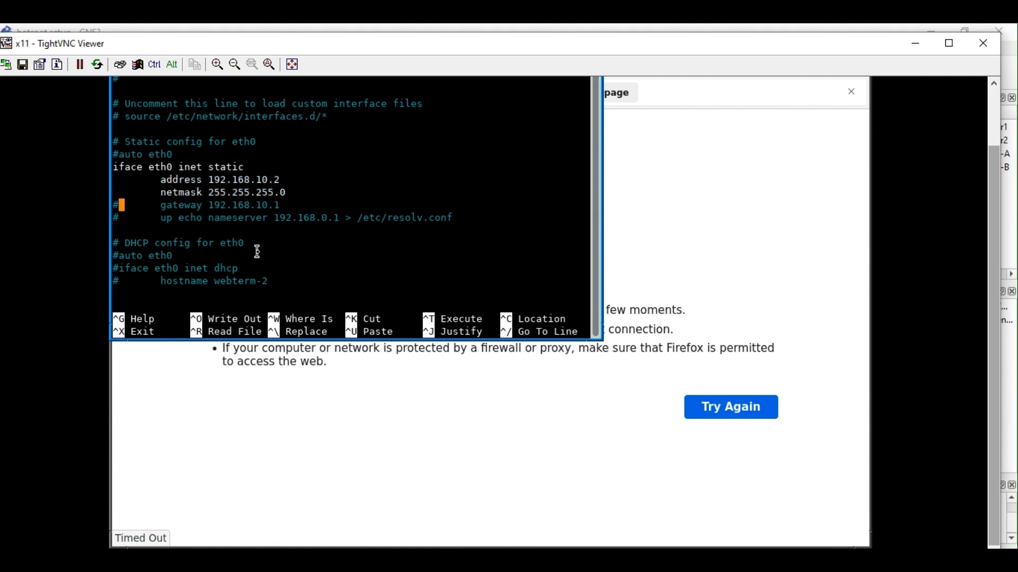
pyautogui.press('BackSpace')
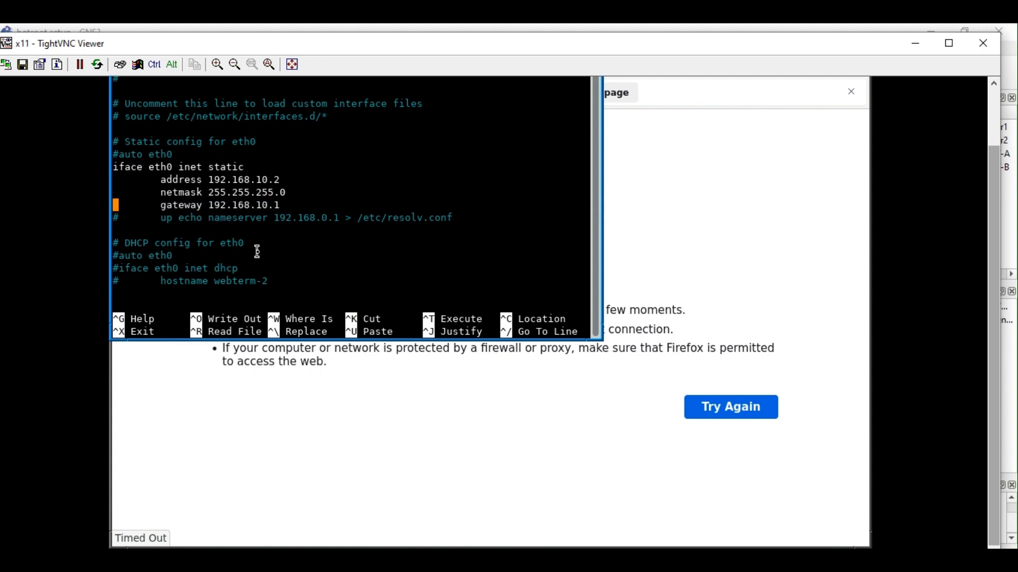
# Comment the static block back out: gateway, netmask, address and iface eth0 lines.
pyautogui.write('#')
pyautogui.press('Up')
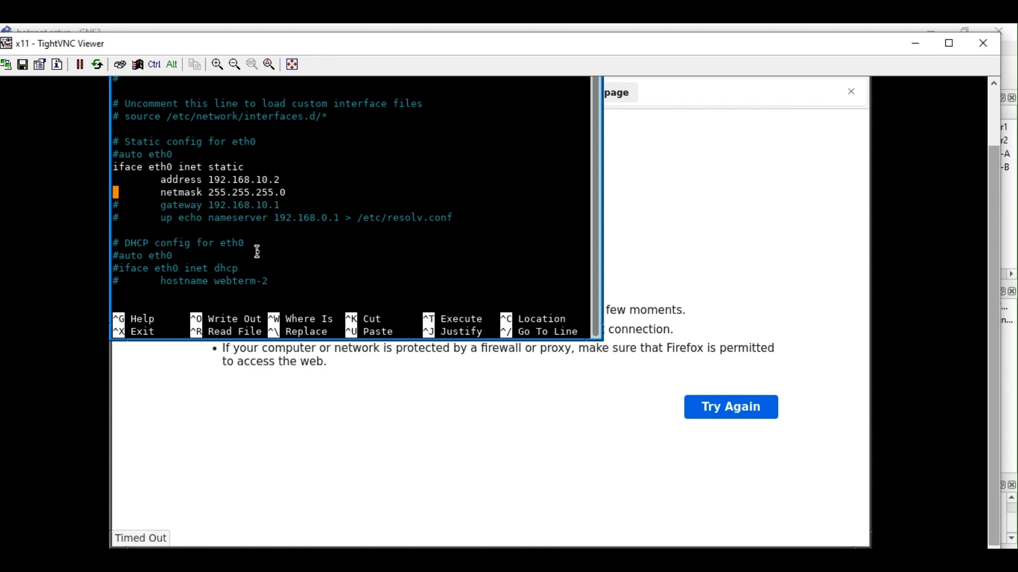
pyautogui.write('#')
pyautogui.press('Up')
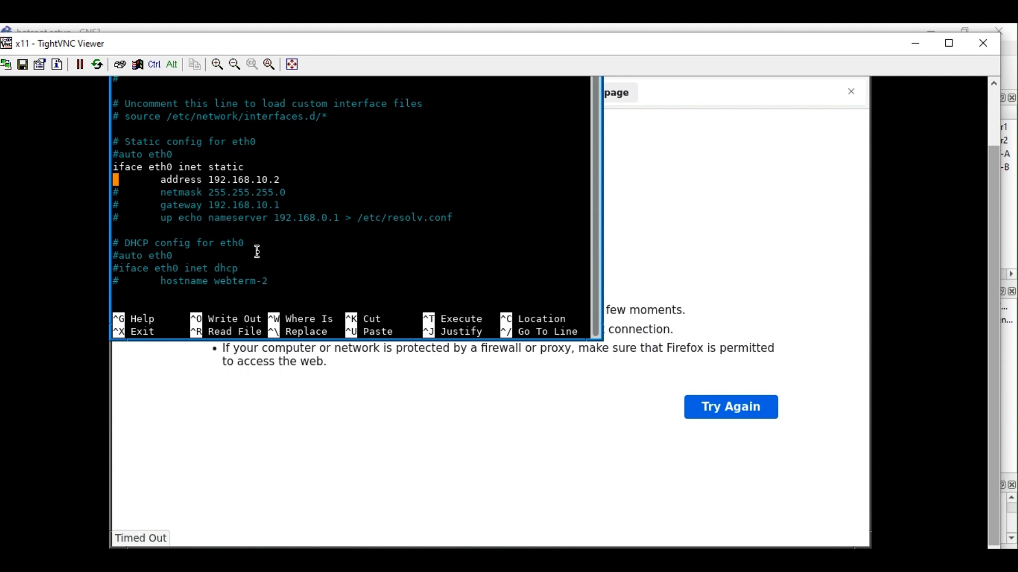
pyautogui.write('#')
pyautogui.press('Up')
pyautogui.press('Left')
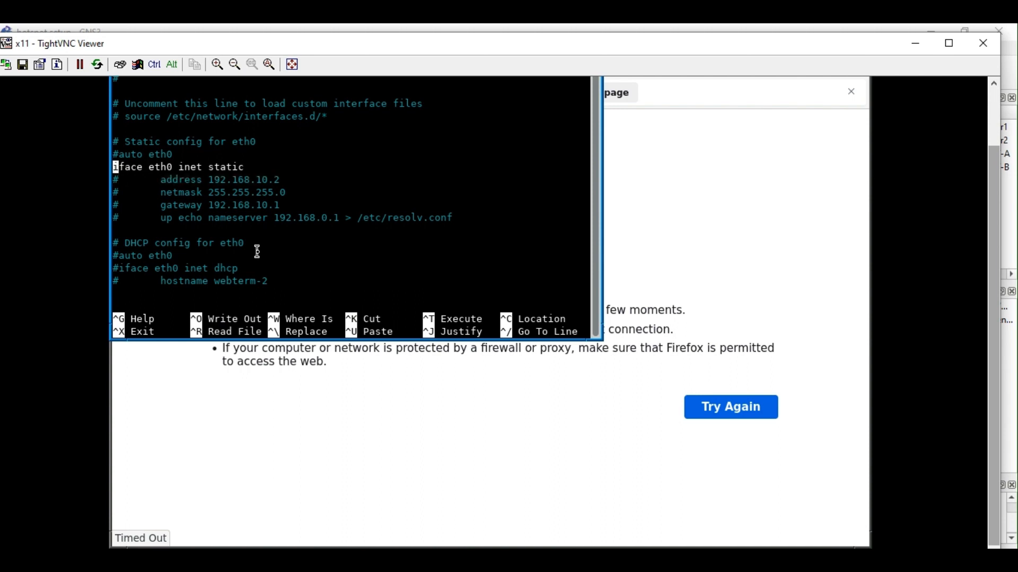
pyautogui.write('#')
# Uncomment auto eth0 and iface eth0 inet dhcp, then save the file and exit nano.
pyautogui.press('Down')
pyautogui.press('Down')
pyautogui.press('Down')
pyautogui.press('Down')
pyautogui.press('Down')
pyautogui.press('Down')
pyautogui.press('Down')
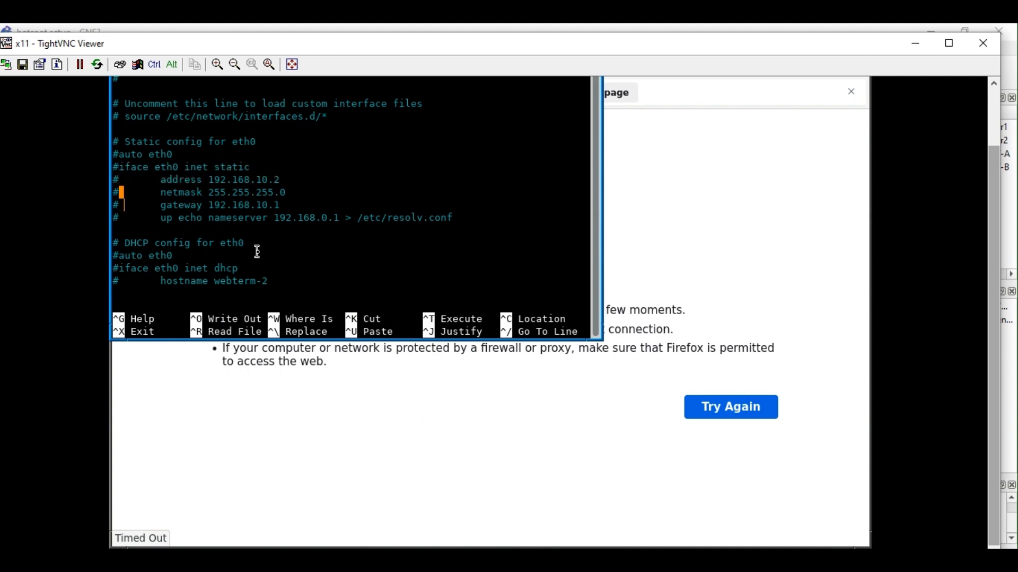
pyautogui.press('BackSpace')
pyautogui.press('Down')
pyautogui.press('Right')
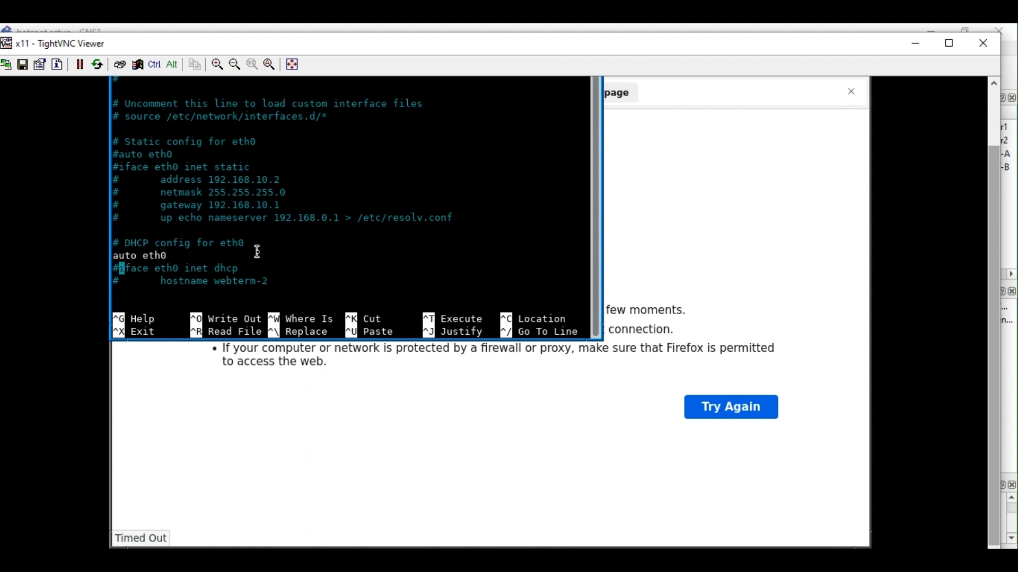
pyautogui.press('BackSpace')
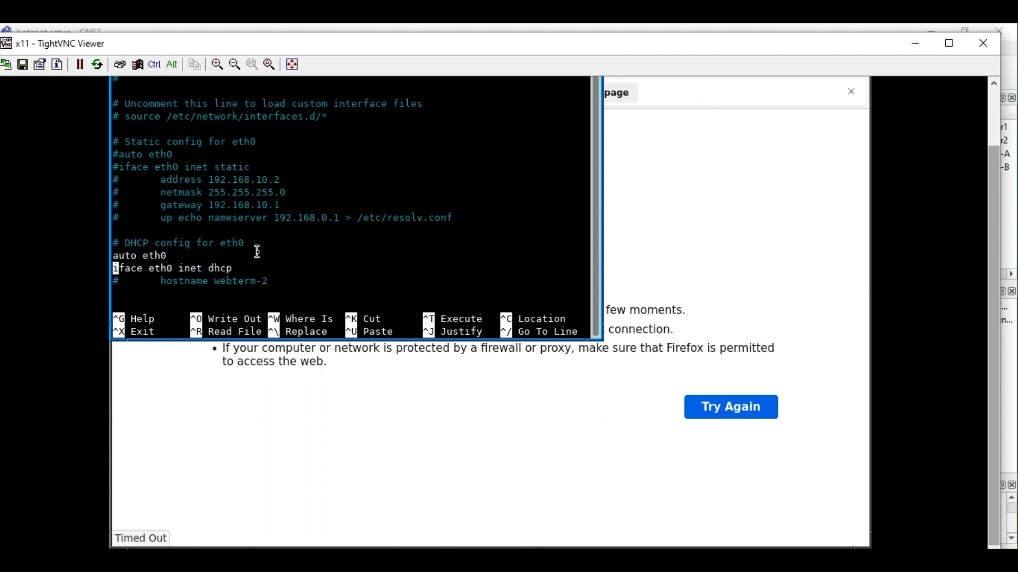
pyautogui.hotkey('ctrl', 'x')
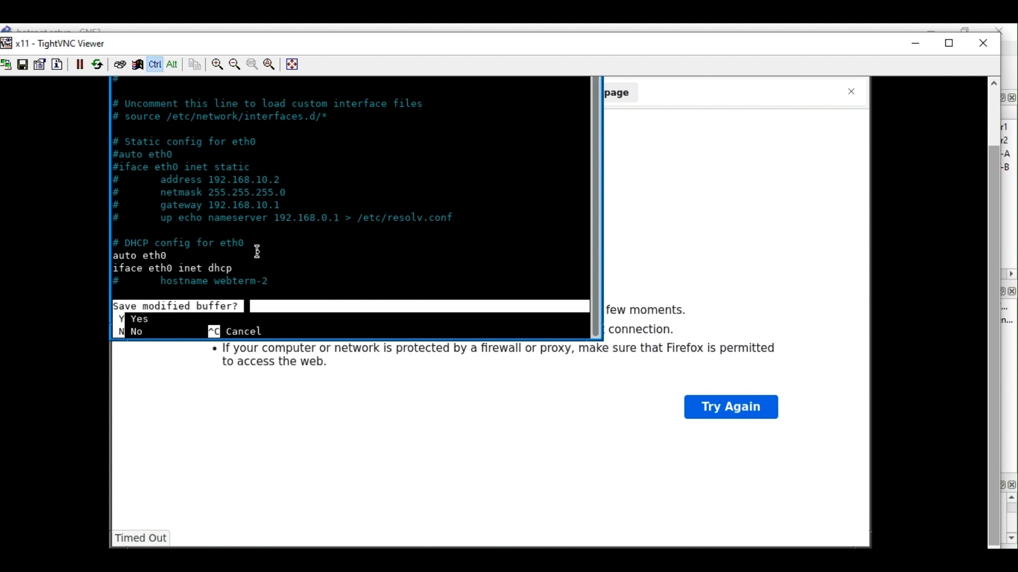
pyautogui.press('y')
pyautogui.press('Return')
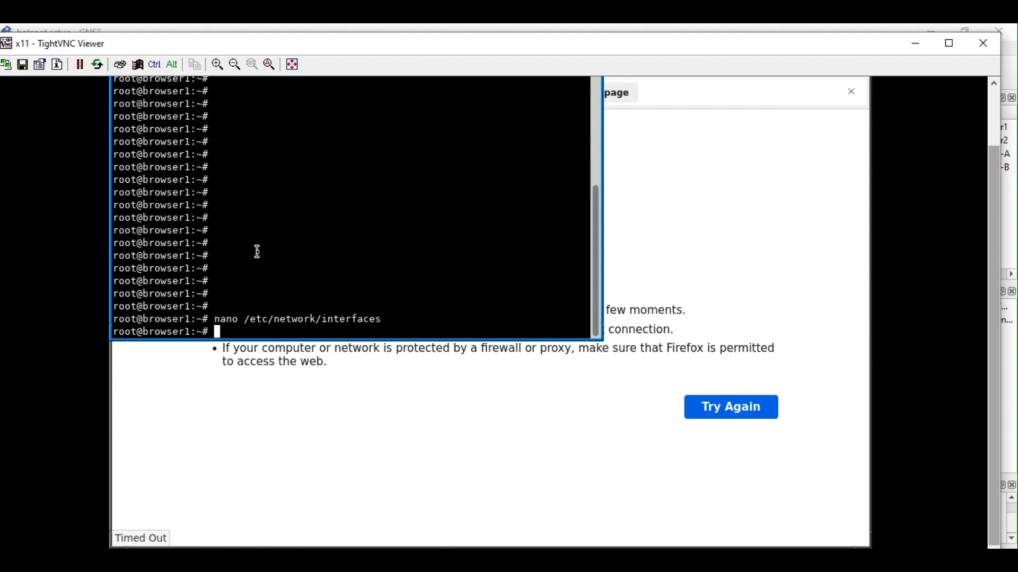
# Show browser1's /etc/network/interfaces and ifconfig, confirming DHCP address 192.168.10.13.
pyautogui.write('cat')
pyautogui.press('BackSpace')
pyautogui.press('BackSpace')
pyautogui.press('BackSpace')
pyautogui.press('BackSpace')
pyautogui.write('cat /etc/network')
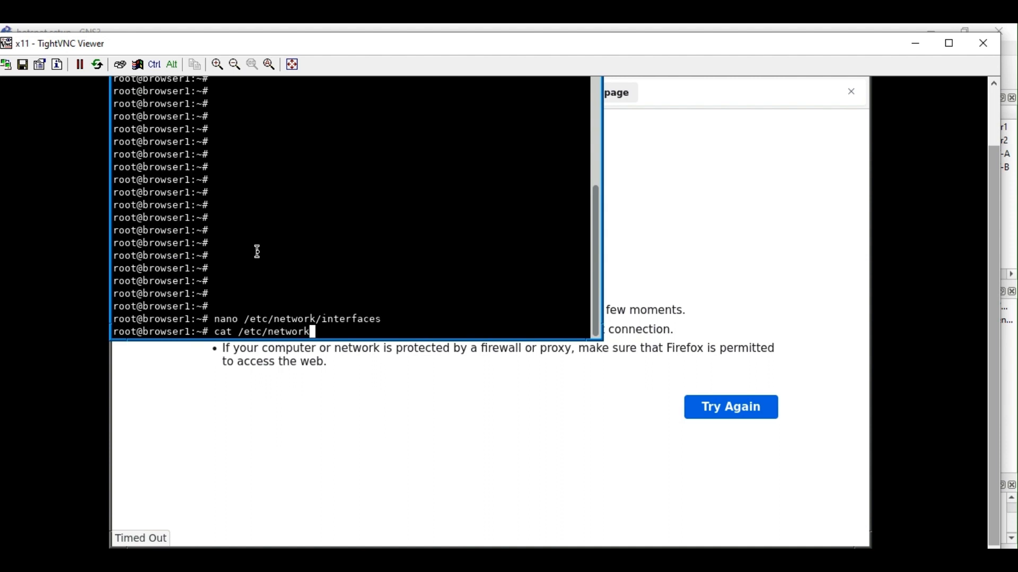
pyautogui.write('/interfaces')
pyautogui.press('Return')
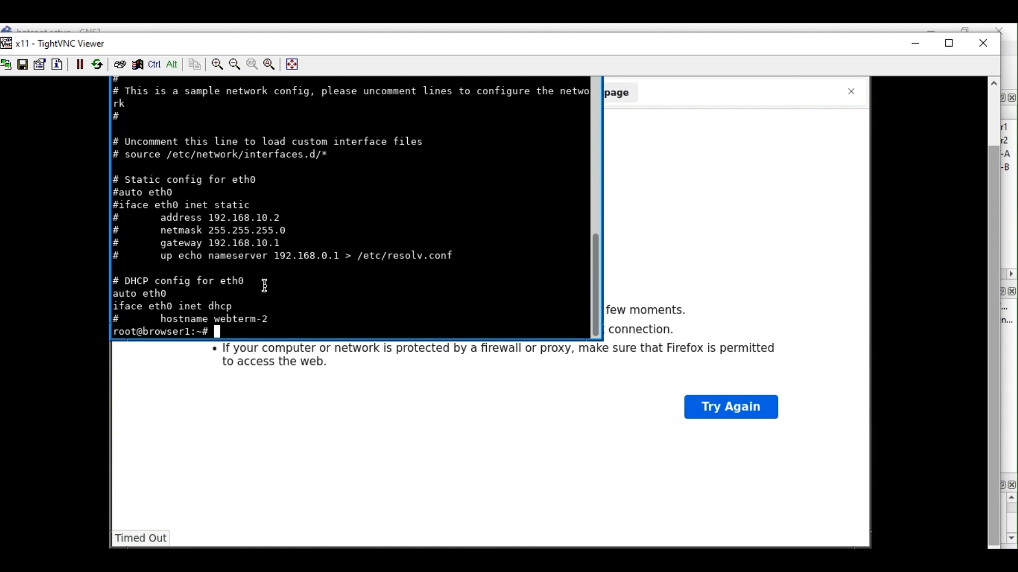
pyautogui.write('ifconfig')
pyautogui.press('Return')
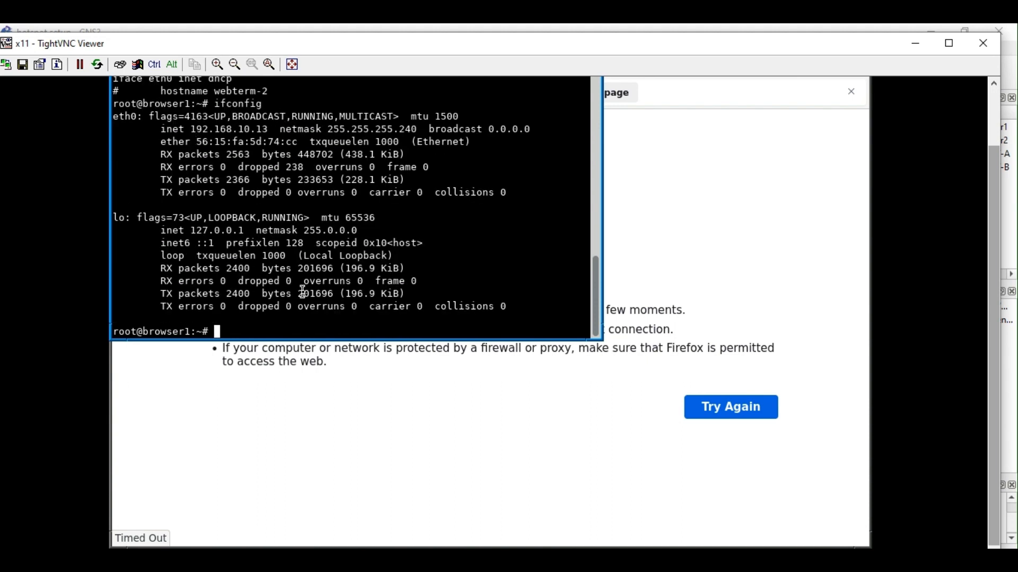
# Ping 8.8.8.8, get Destination Net Prohibited, stop the ping and return to Firefox.
pyautogui.write('ping 8.8.8.8')
pyautogui.press('Return')
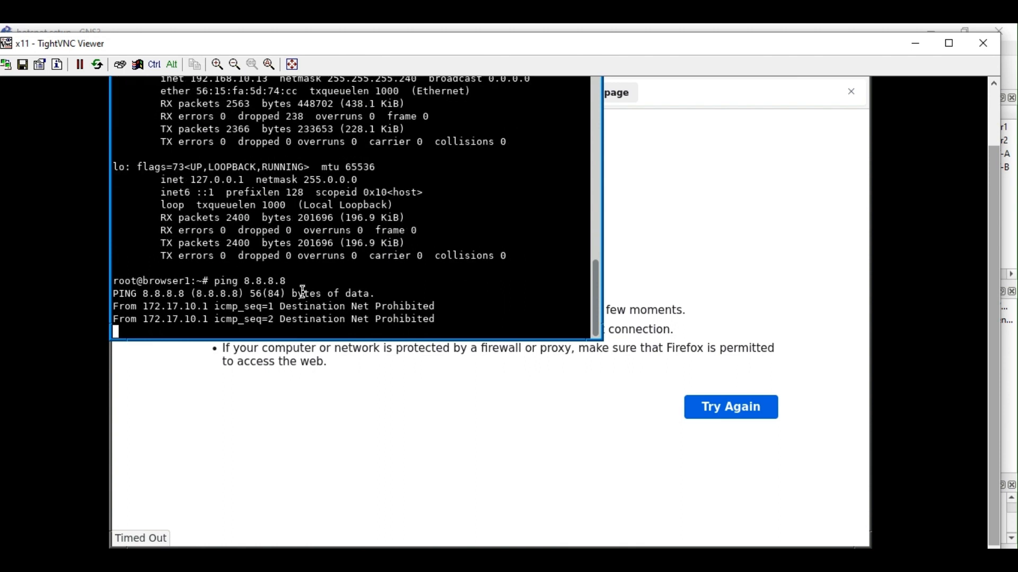
pyautogui.hotkey('ctrl', 'c')
pyautogui.click(653, 232)
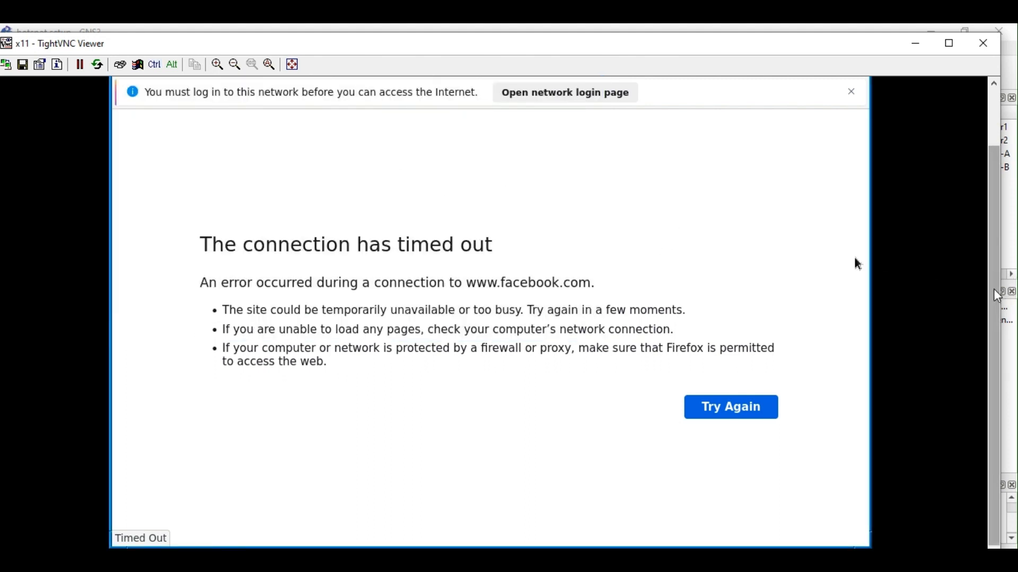
# Exit fullscreen, close the stale hotspot login tab and open the network login page.
pyautogui.press('F11')
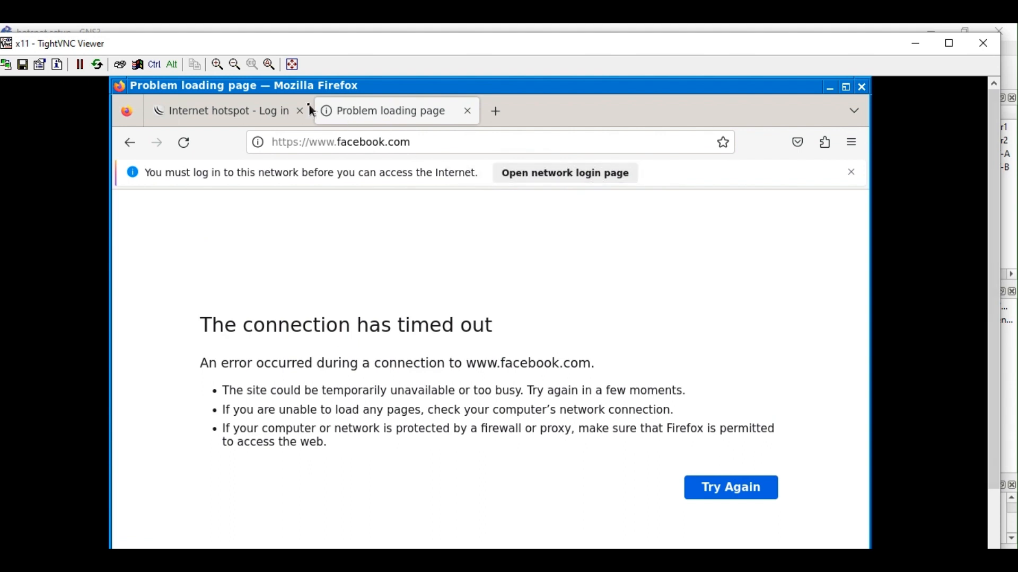
pyautogui.click(301, 111)
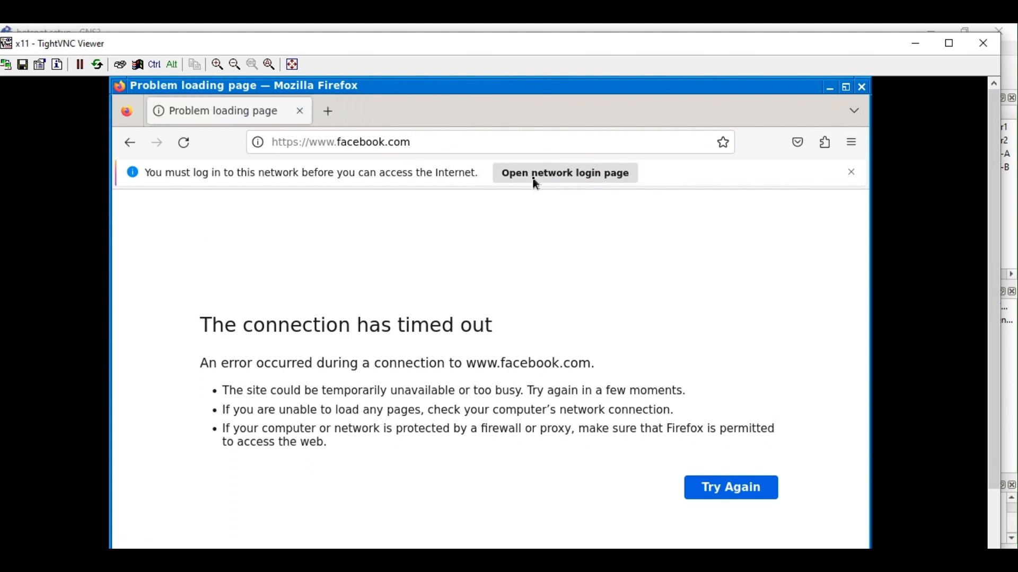
pyautogui.click(571, 176)
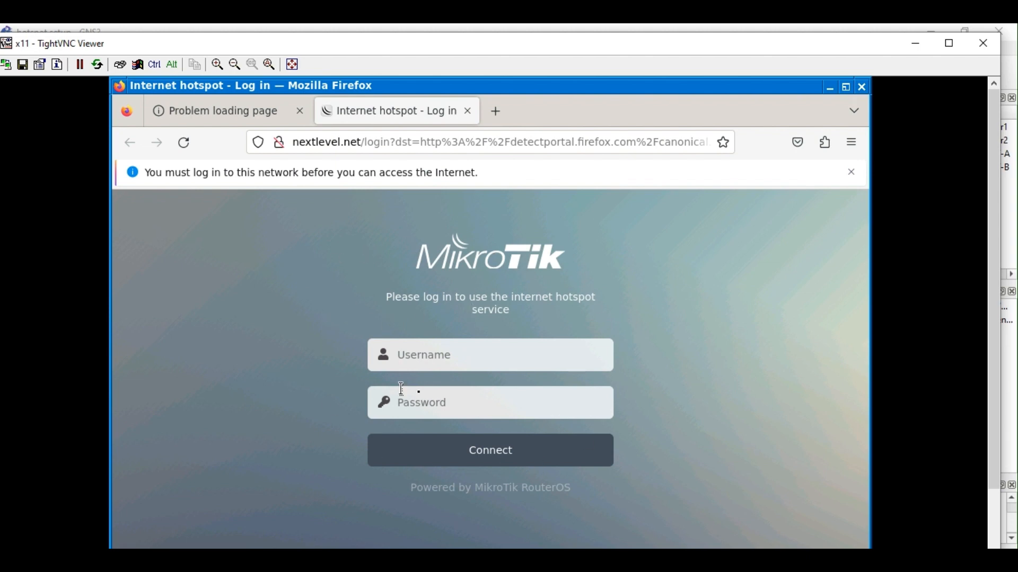
# Glance at the first WinBox window, then return to Firefox's hotspot login page.
pyautogui.click(346, 559)
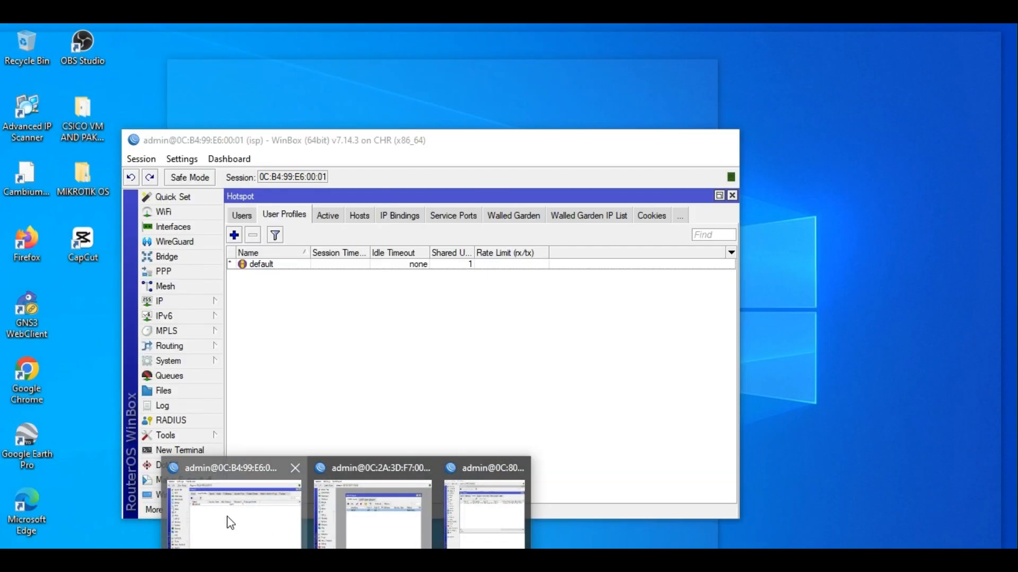
pyautogui.click(228, 522)
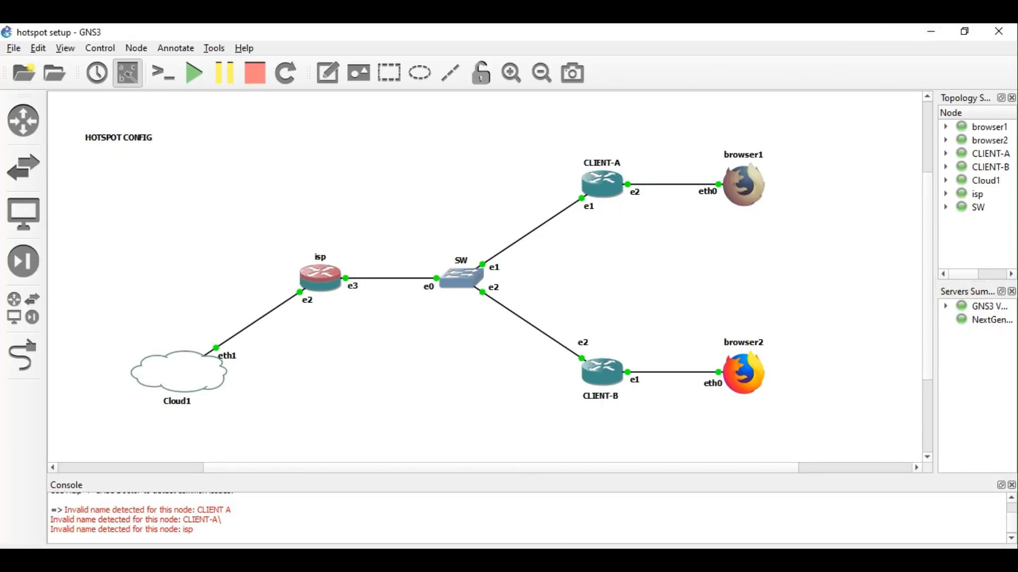
pyautogui.moveTo(265, 530)
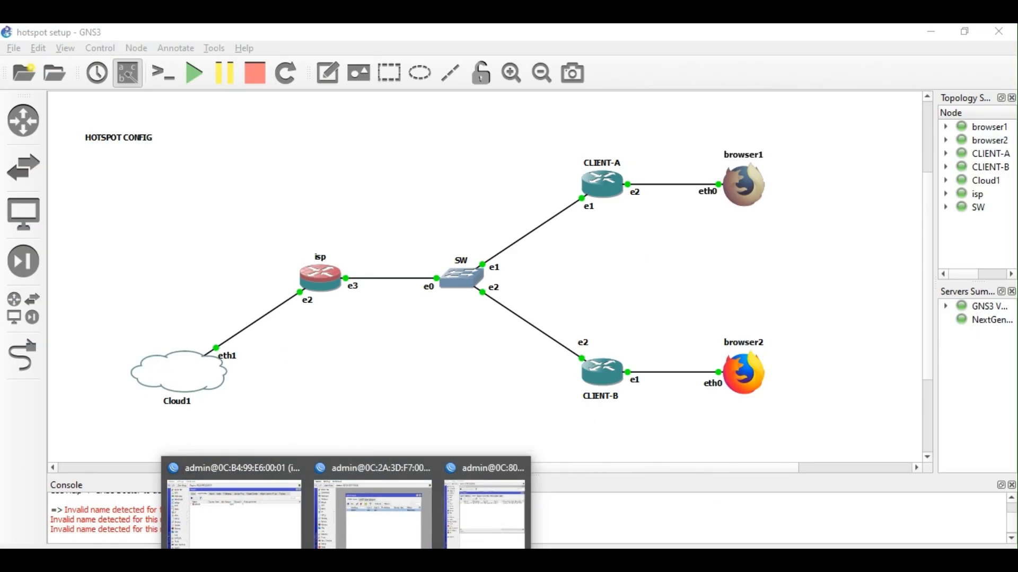
pyautogui.click(383, 561)
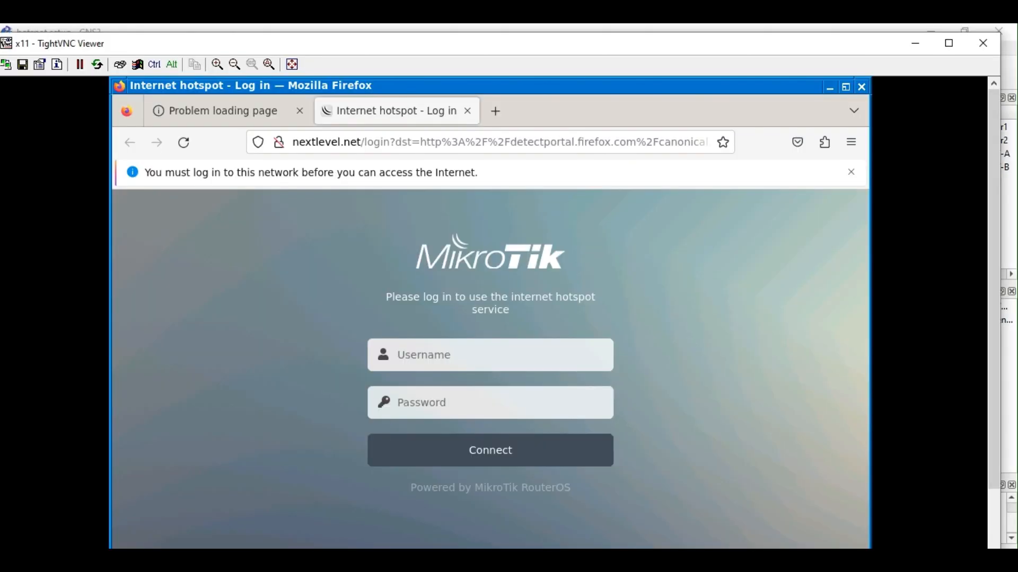
# Load nextlevel.net in a new tab, reaching the hotspot login, then bring GNS3 forward.
pyautogui.click(496, 111)
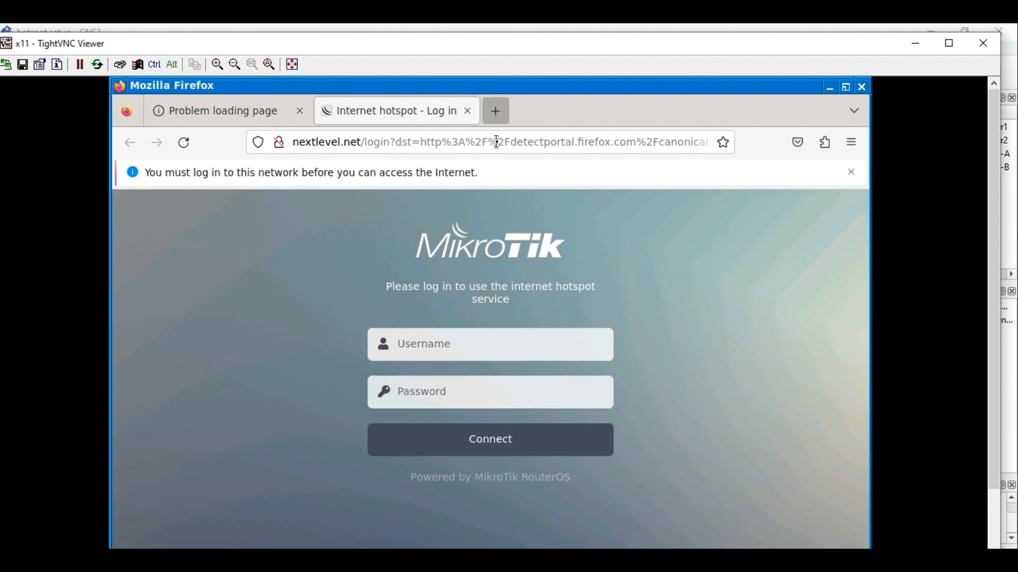
pyautogui.write('next')
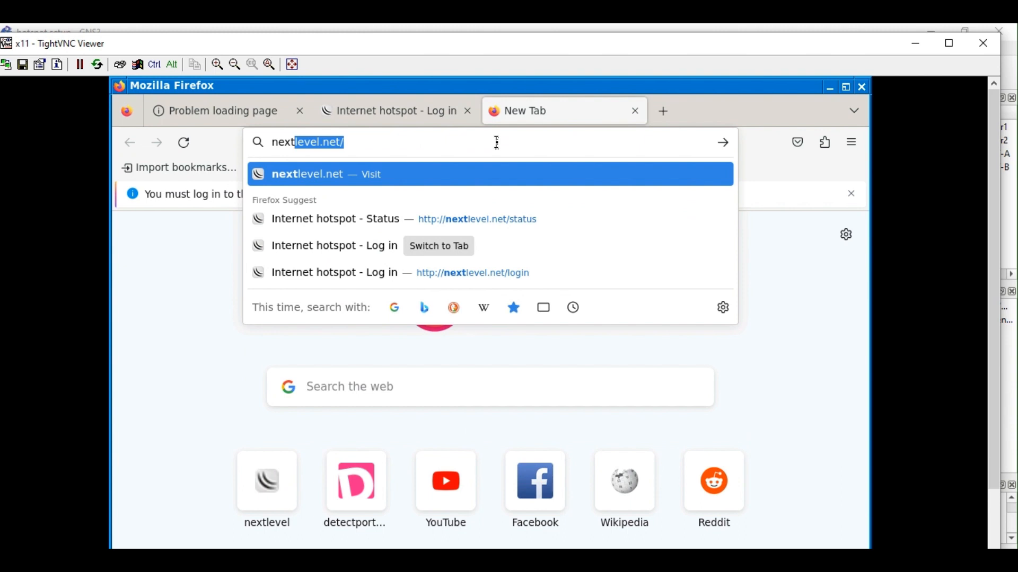
pyautogui.press('Right')
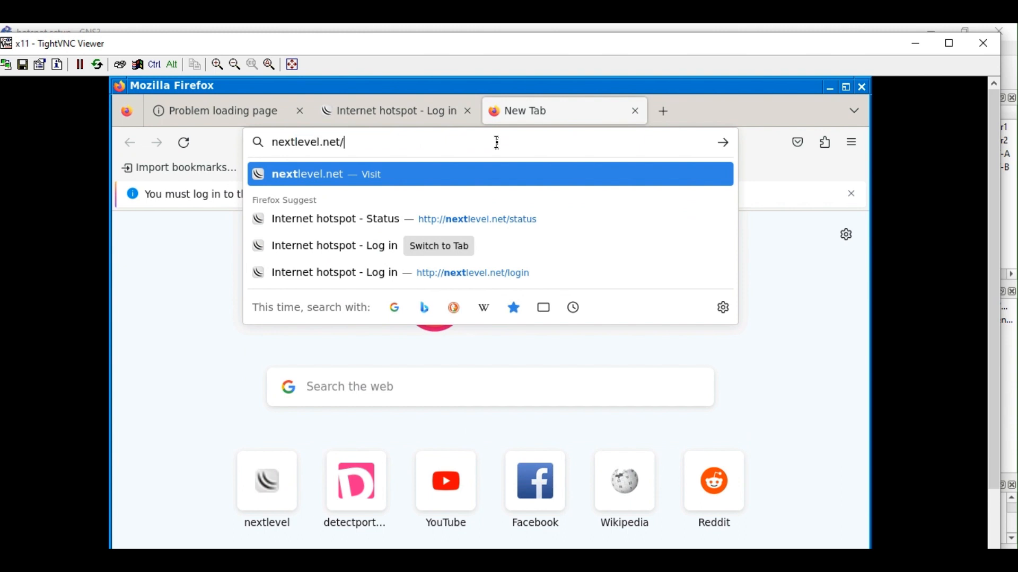
pyautogui.press('Return')
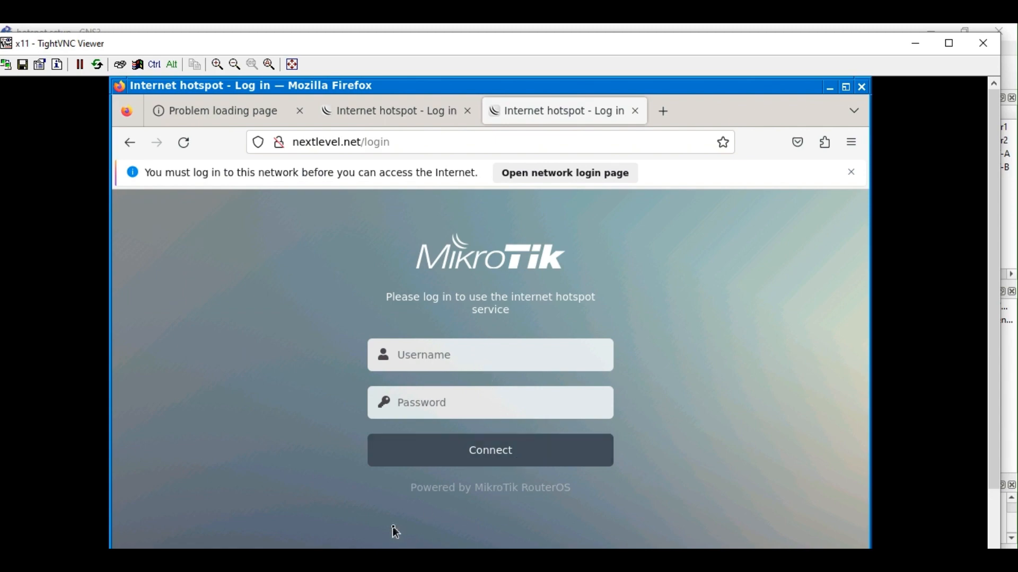
pyautogui.moveTo(346, 560)
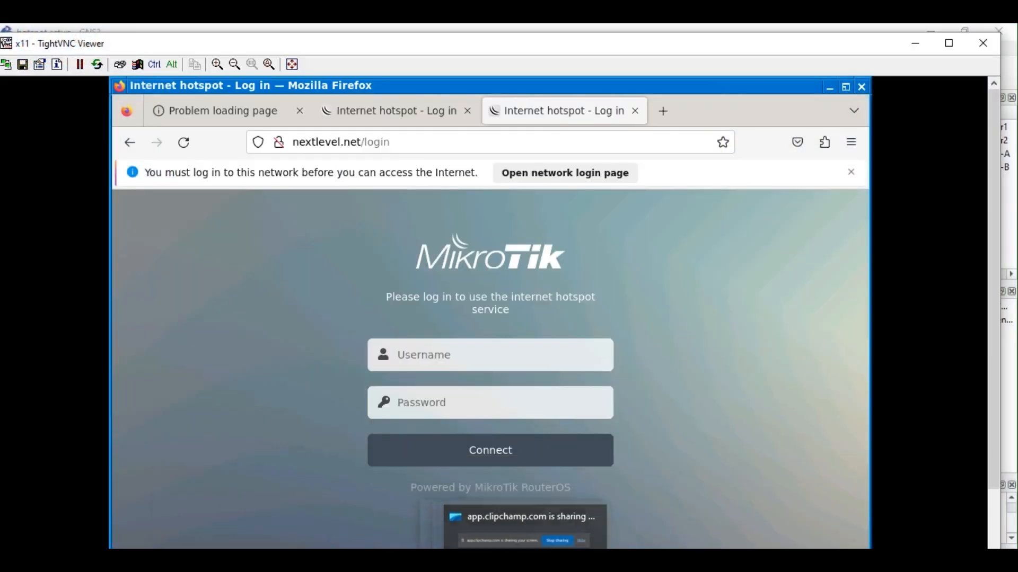
pyautogui.click(419, 559)
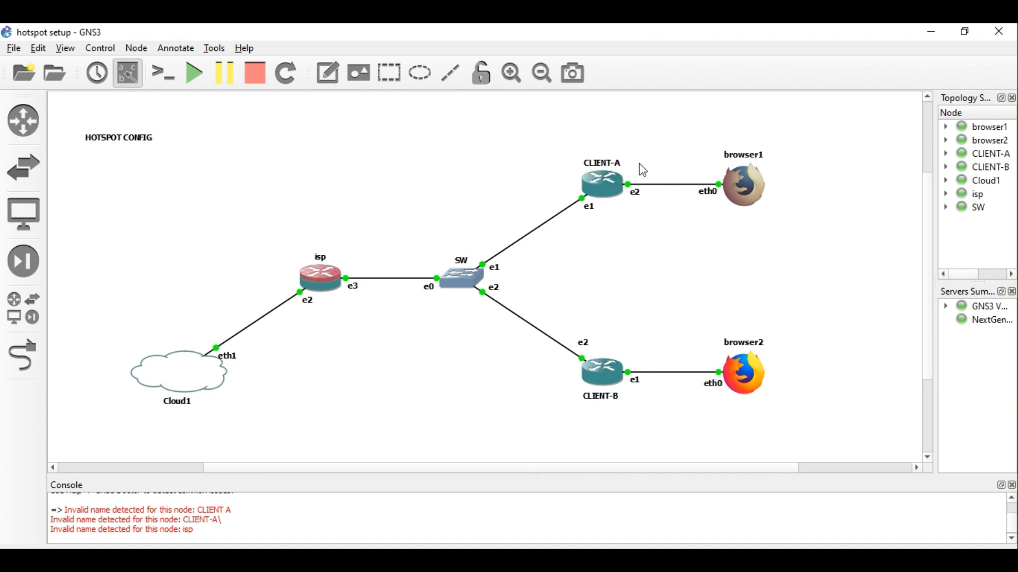
# In the isp router's WinBox, add a hotspot user on server hotspot1 with a password.
pyautogui.hotkey('alt', 'Tab')
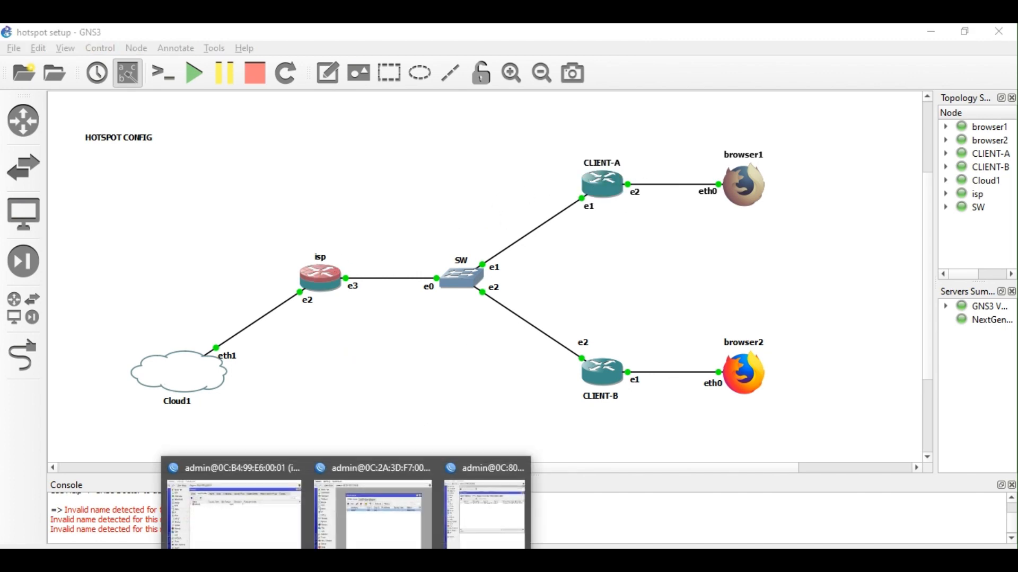
pyautogui.moveTo(229, 544)
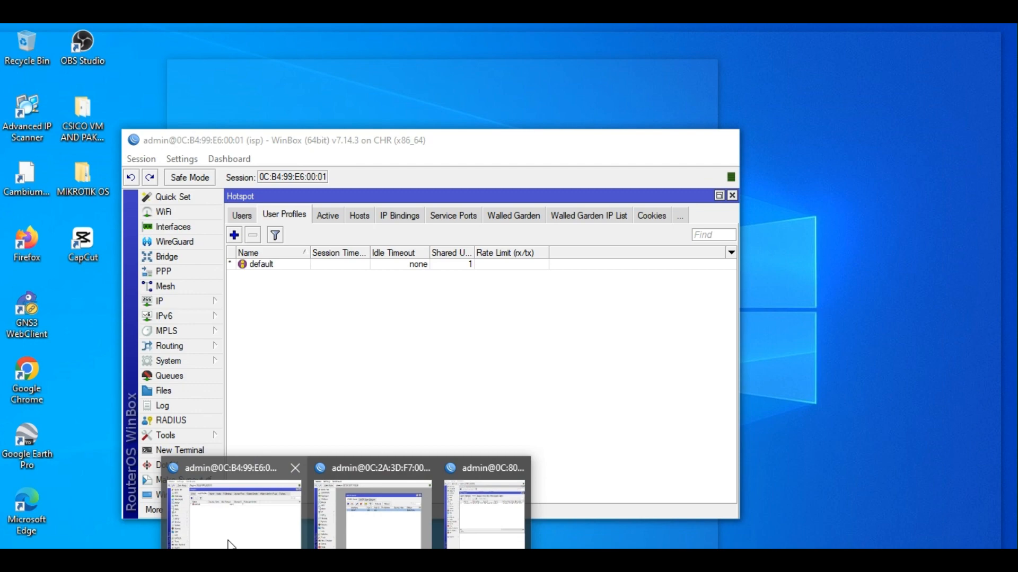
pyautogui.click(229, 544)
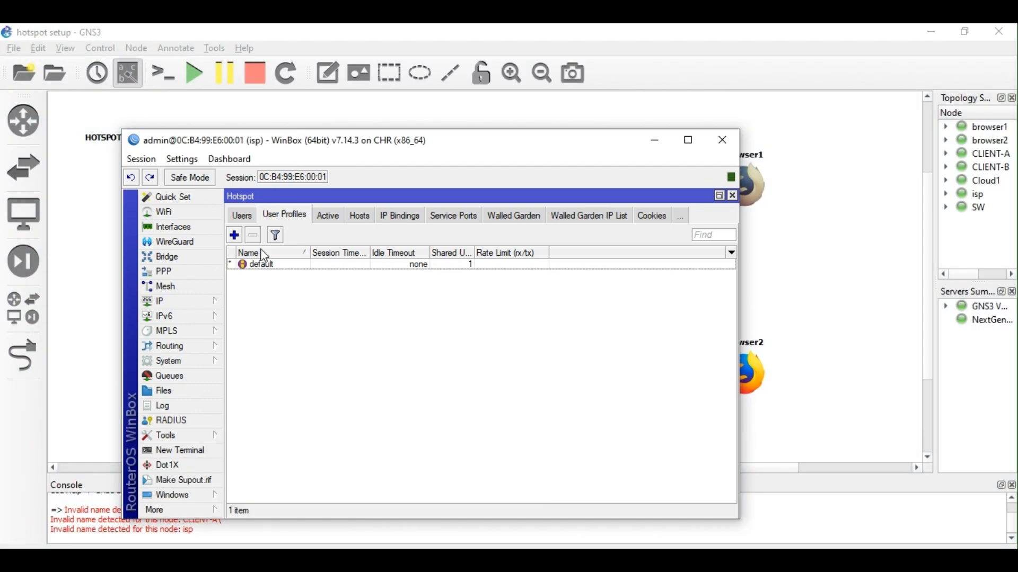
pyautogui.click(242, 215)
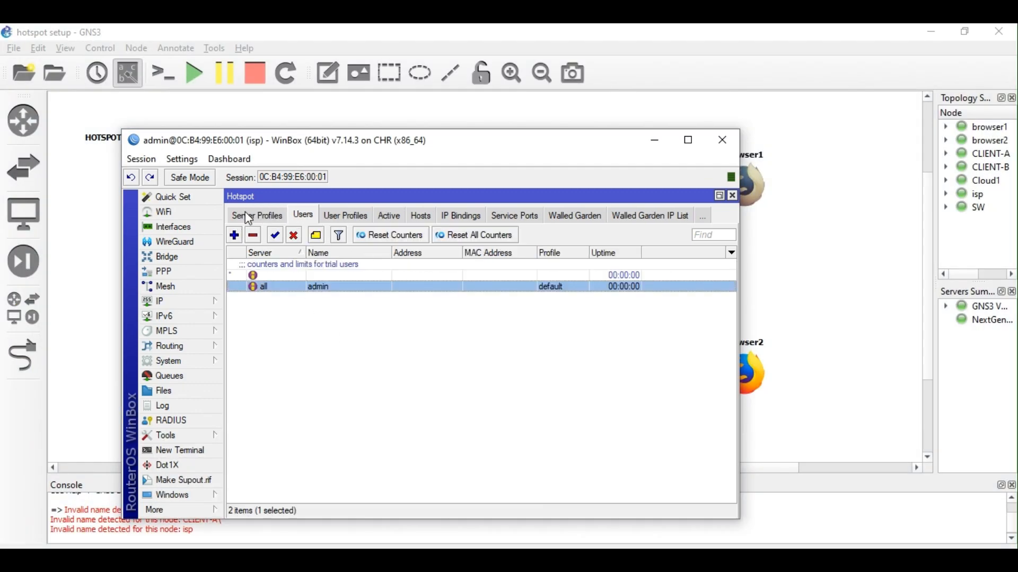
pyautogui.click(233, 235)
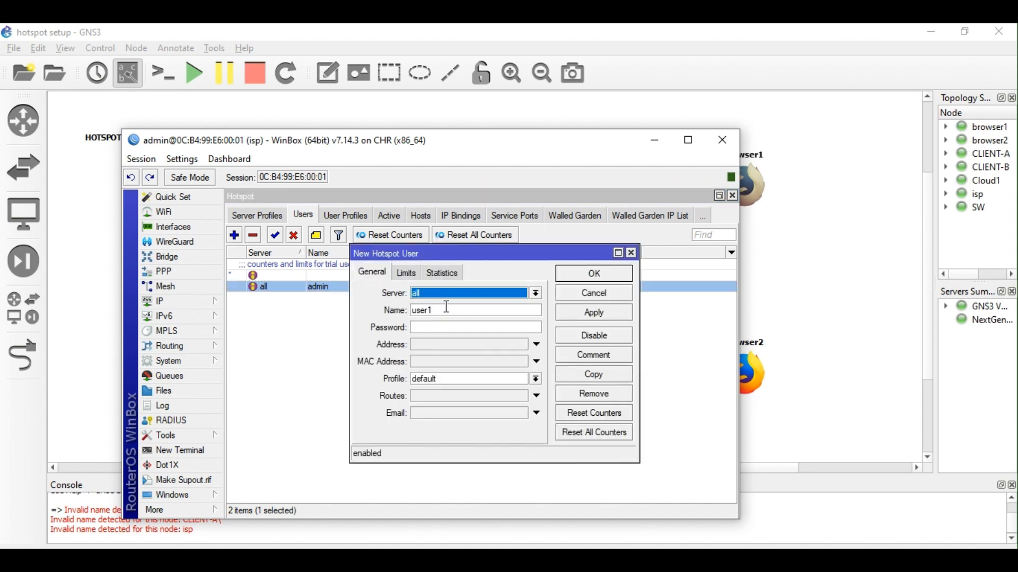
pyautogui.click(449, 295)
pyautogui.click(442, 316)
pyautogui.click(443, 326)
pyautogui.write('12')
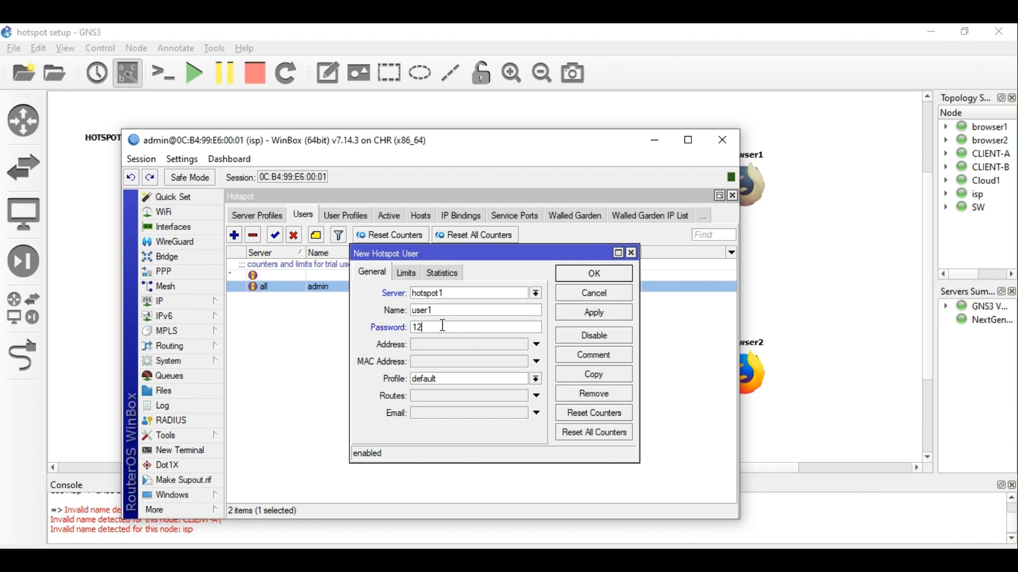
pyautogui.write('34')
# Limit user1 to 00:10:00 uptime, 2M bytes in and out, 4M total, and apply.
pyautogui.click(407, 273)
pyautogui.click(447, 295)
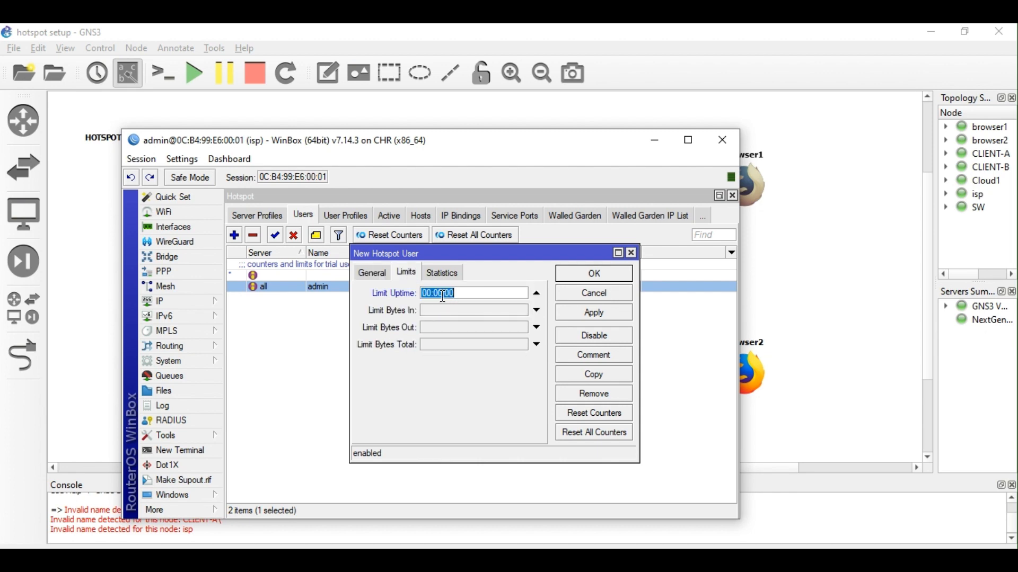
pyautogui.click(443, 295)
pyautogui.press('BackSpace')
pyautogui.press('BackSpace')
pyautogui.press('BackSpace')
pyautogui.write('1')
pyautogui.click(475, 311)
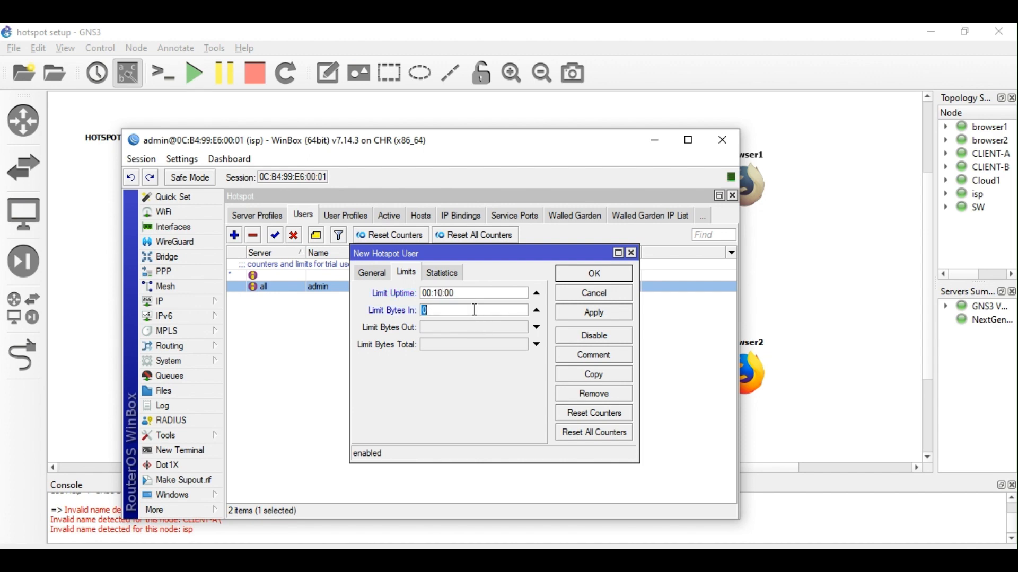
pyautogui.click(461, 327)
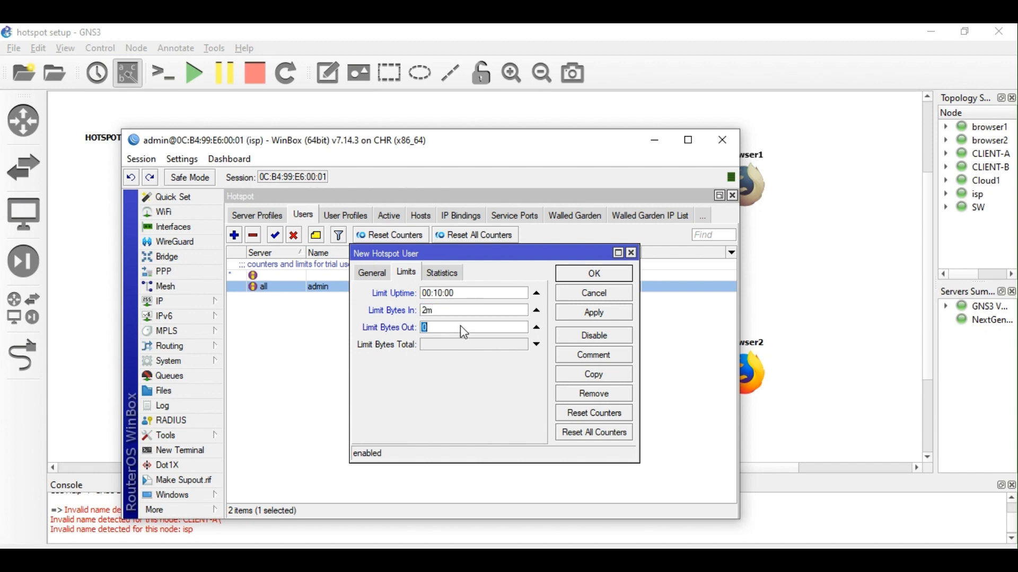
pyautogui.write('2m')
pyautogui.click(462, 344)
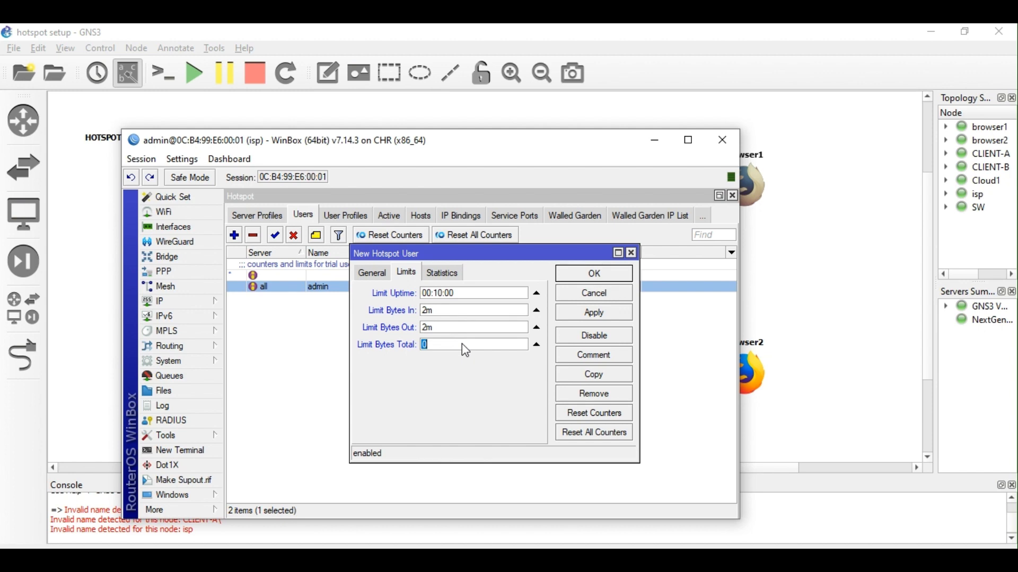
pyautogui.write('4m')
pyautogui.click(595, 313)
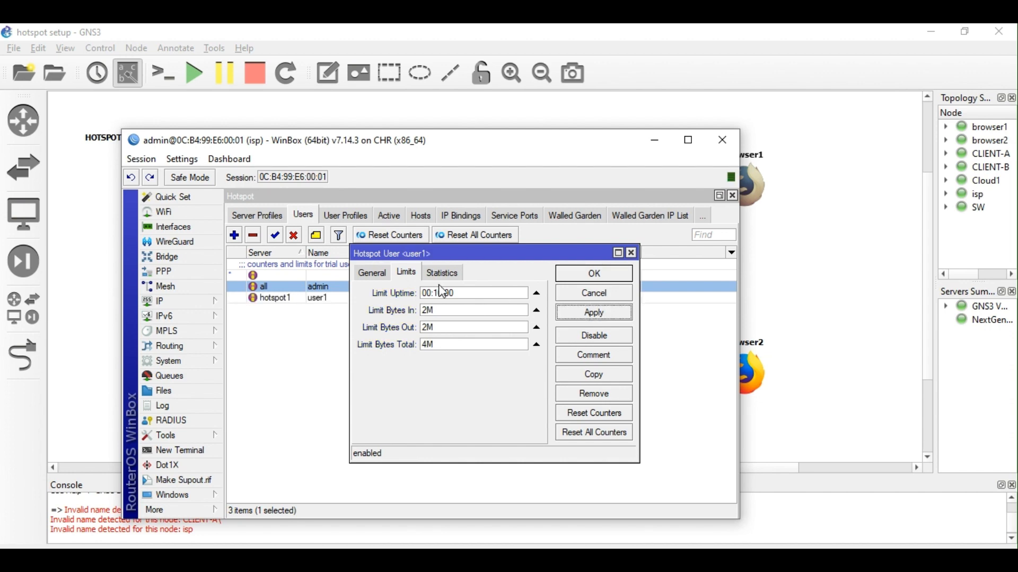
pyautogui.click(373, 274)
pyautogui.moveTo(459, 311); pyautogui.dragTo(362, 312)
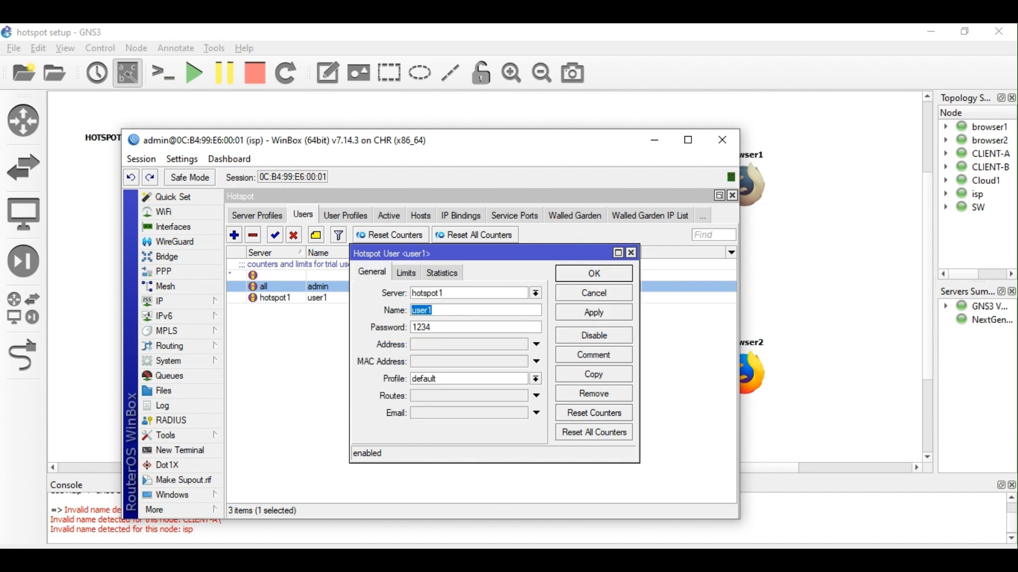
# Log in to the hotspot portal as user1 with the account password.
pyautogui.click(551, 559)
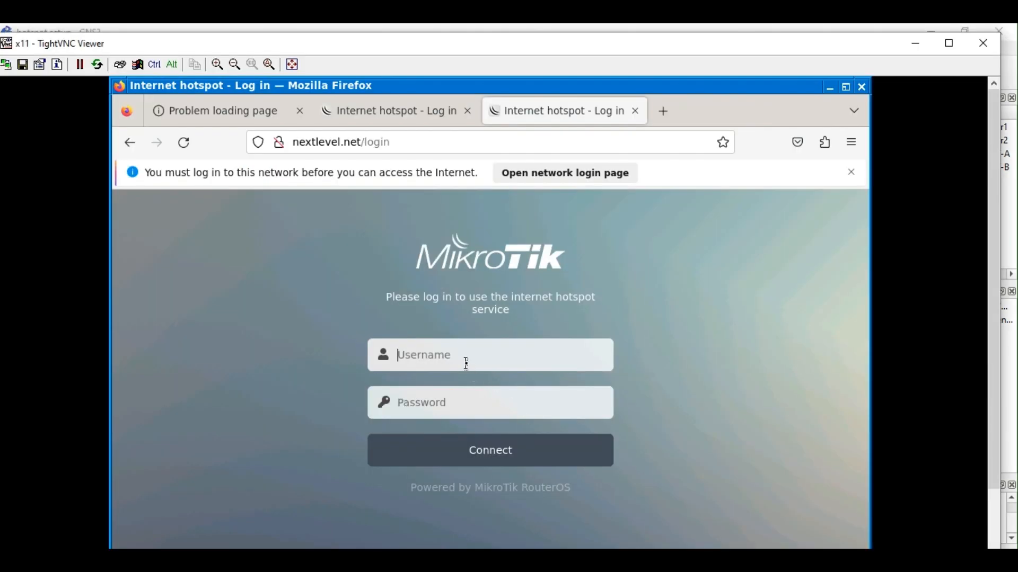
pyautogui.click(467, 364)
pyautogui.write('user1')
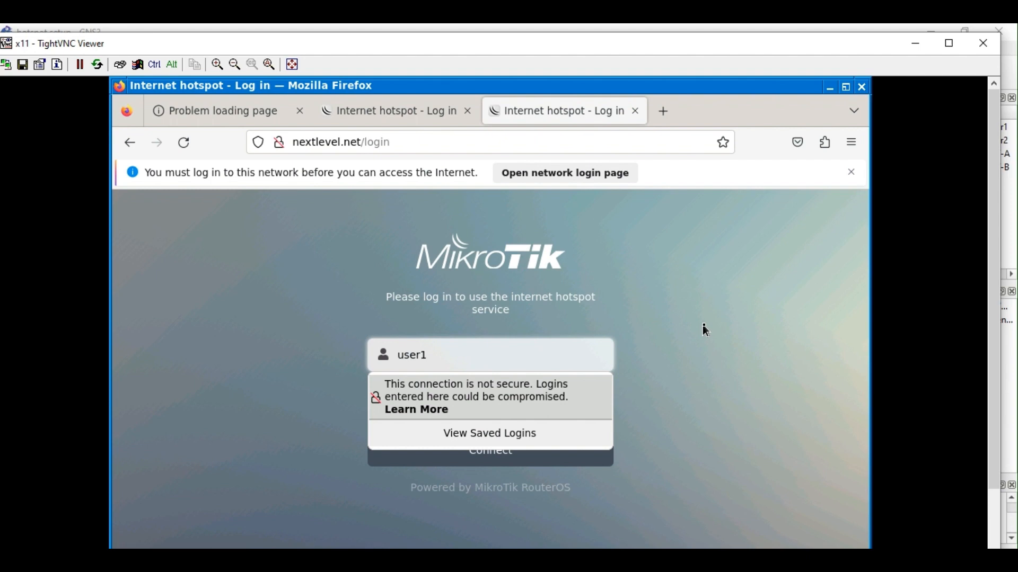
pyautogui.click(479, 401)
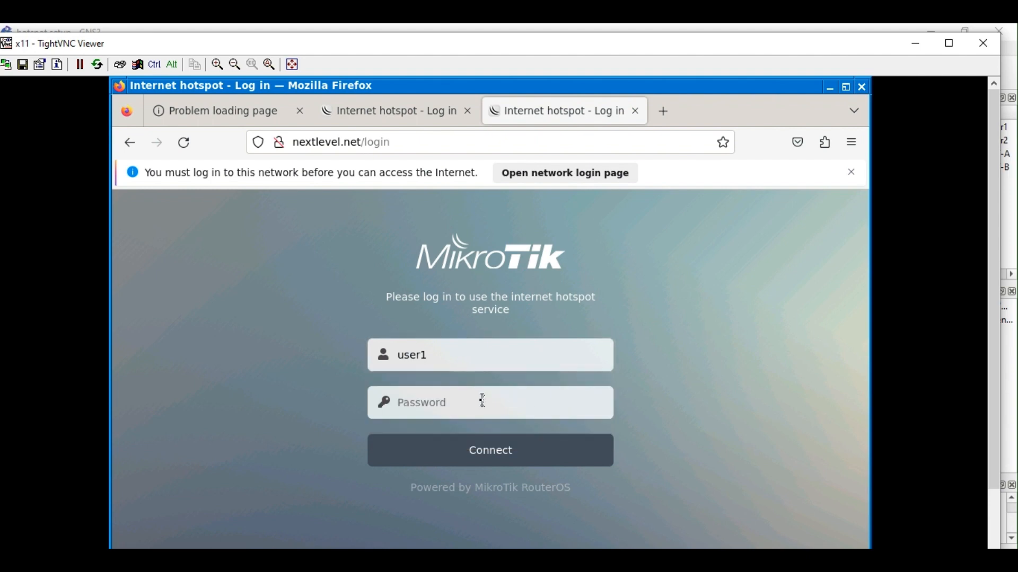
pyautogui.write('1234')
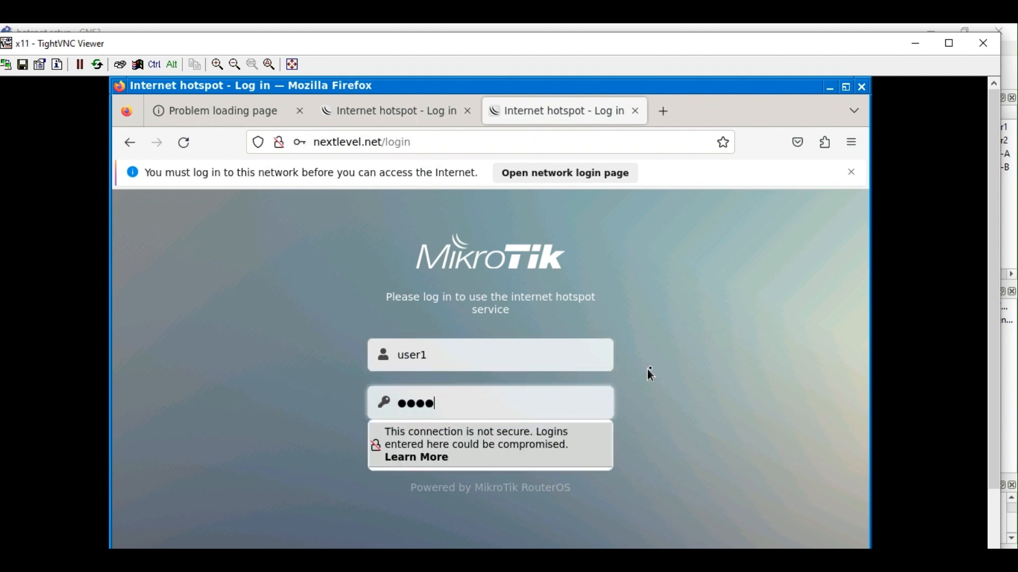
pyautogui.click(645, 399)
pyautogui.click(503, 456)
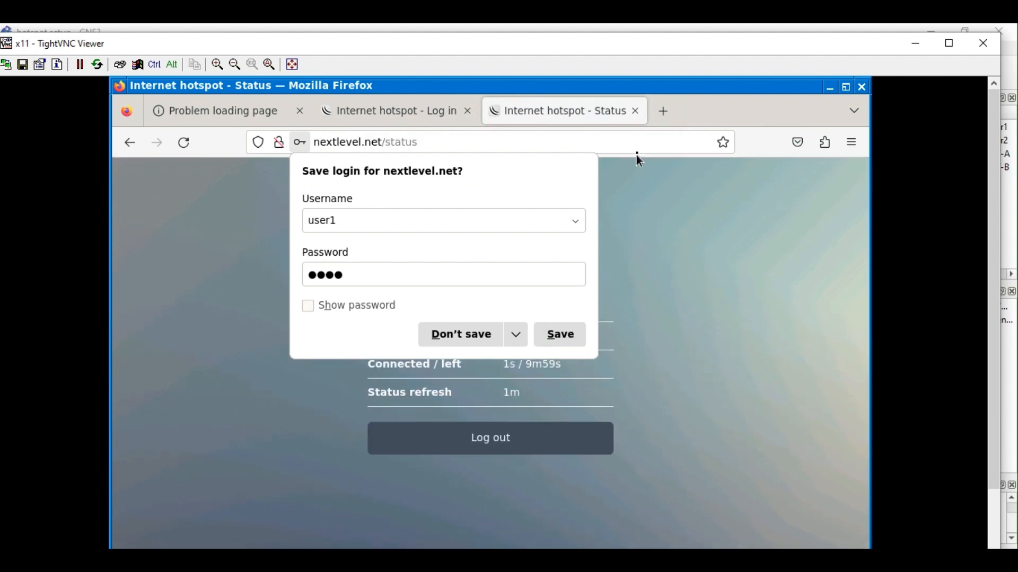
# Close the old login and Problem loading page tabs, then open a new tab.
pyautogui.click(468, 111)
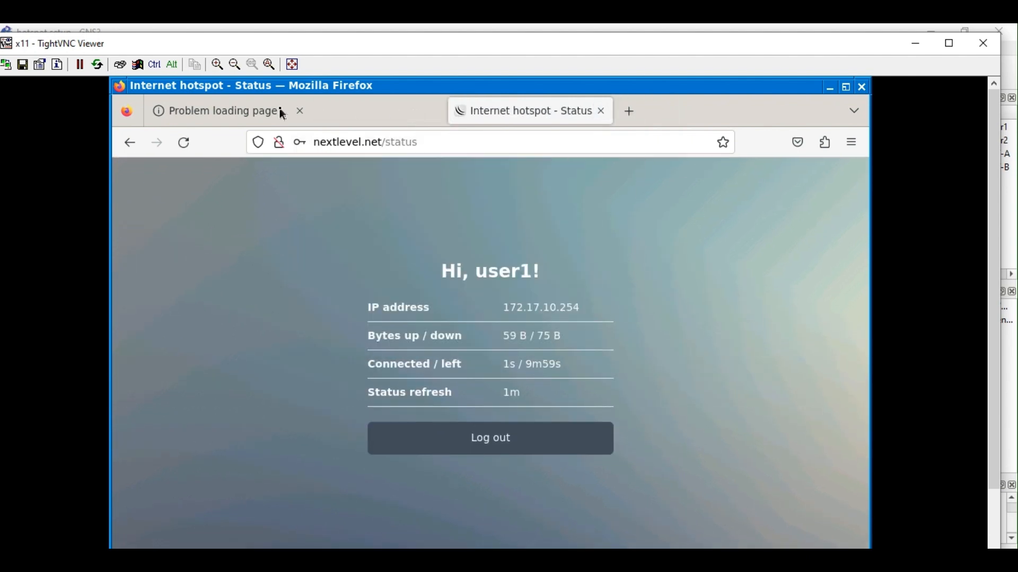
pyautogui.click(300, 112)
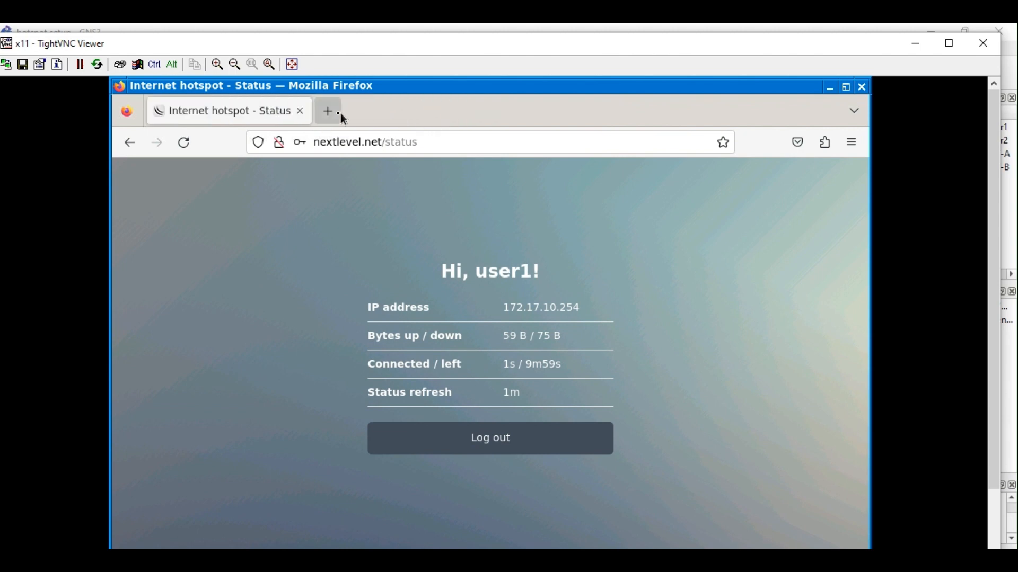
pyautogui.click(331, 112)
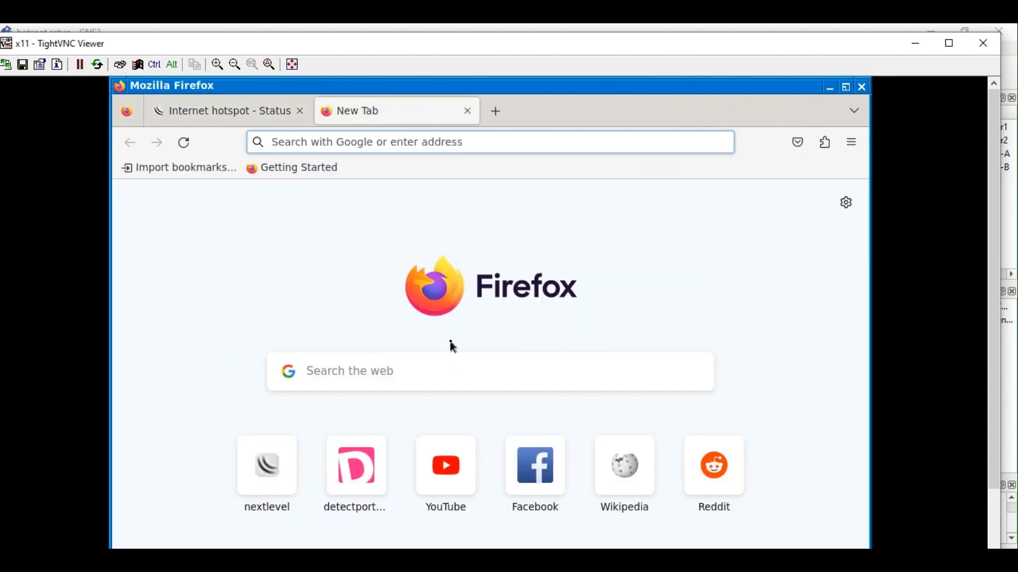
# Load Wikipedia, then ping 8.8.8.8 from a new terminal, getting replies with 0% loss.
pyautogui.click(629, 485)
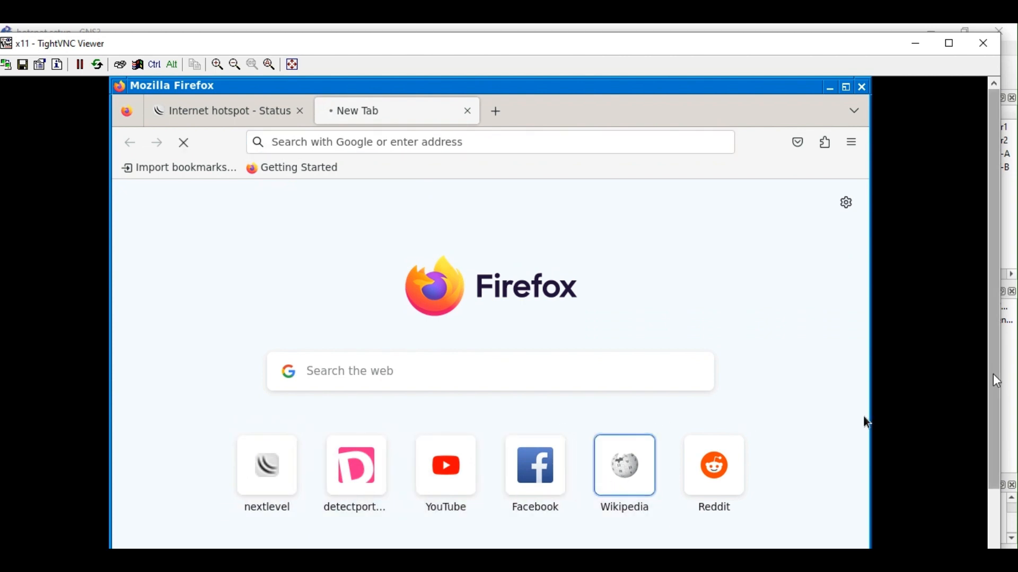
pyautogui.moveTo(993, 376); pyautogui.dragTo(990, 469)
pyautogui.click(127, 555)
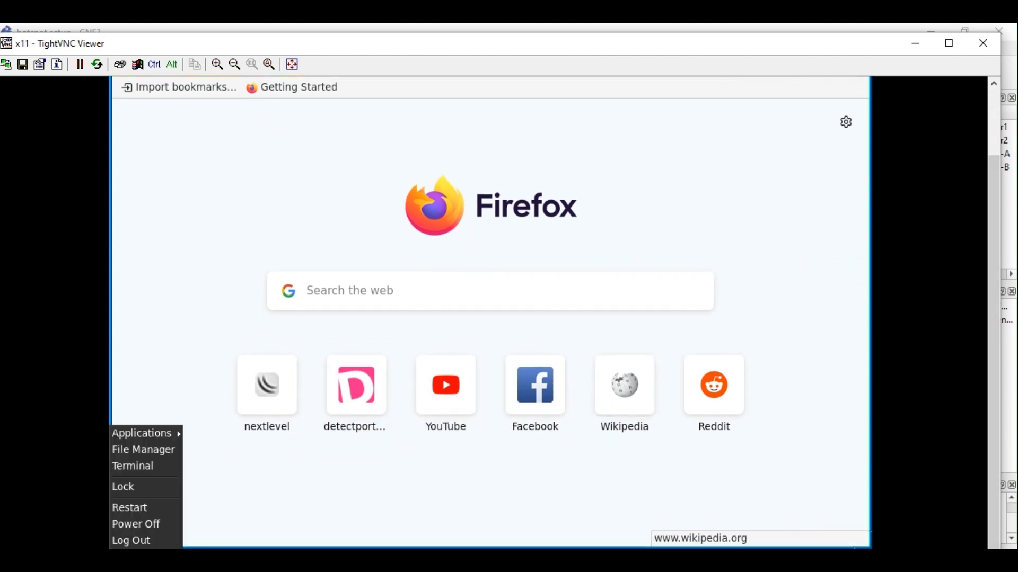
pyautogui.click(143, 469)
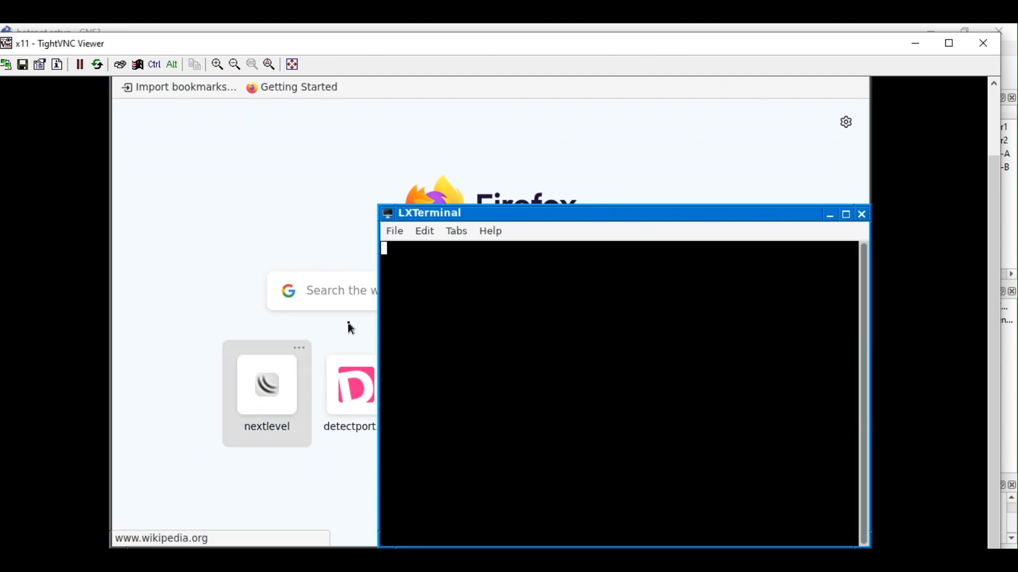
pyautogui.write('ping ')
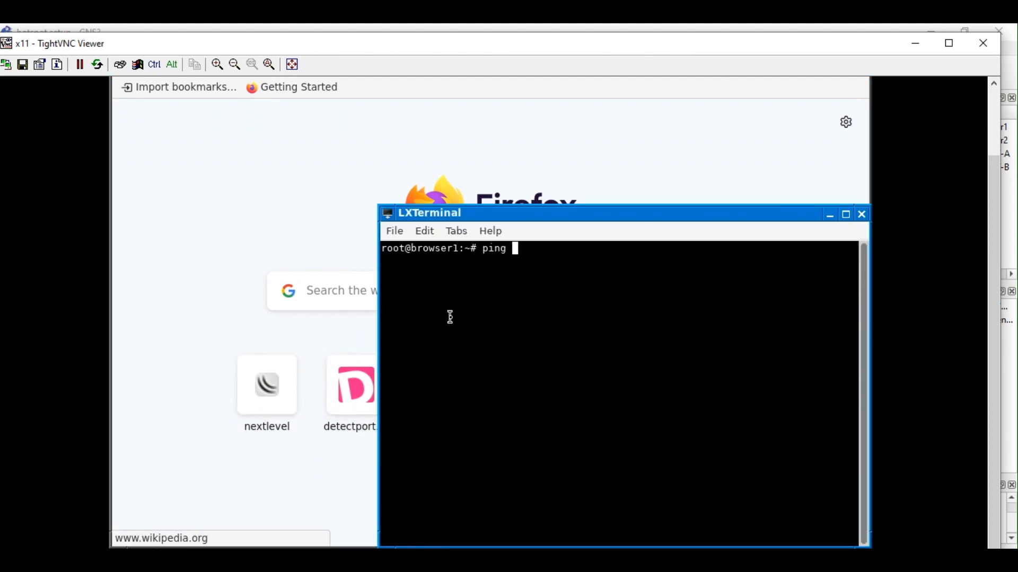
pyautogui.write('8.8.8.8')
pyautogui.press('Return')
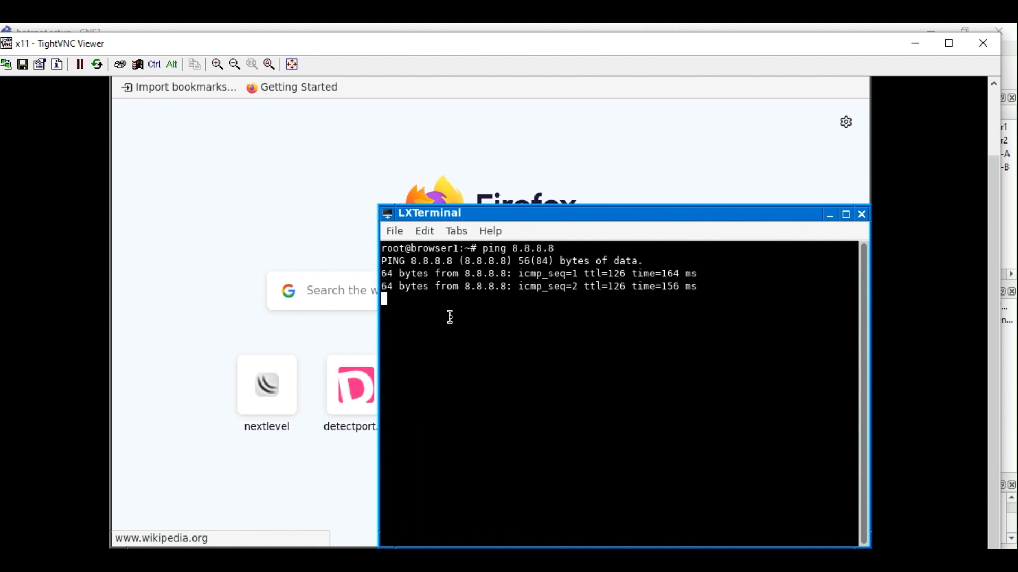
pyautogui.hotkey('ctrl', 'c')
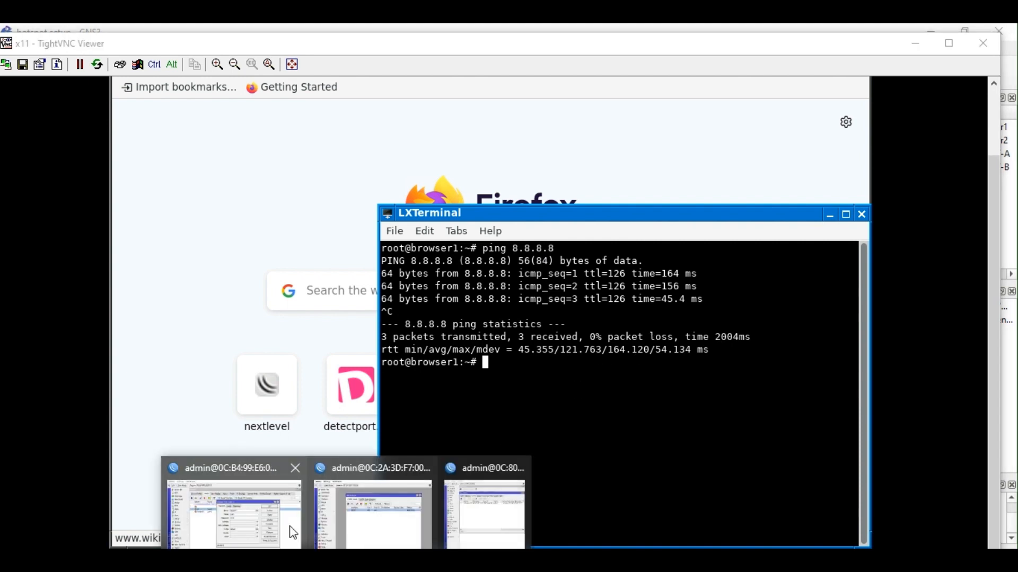
# Close user1's settings and select user1's session at 172.17.10.254 in the Active list.
pyautogui.click(286, 526)
pyautogui.click(587, 278)
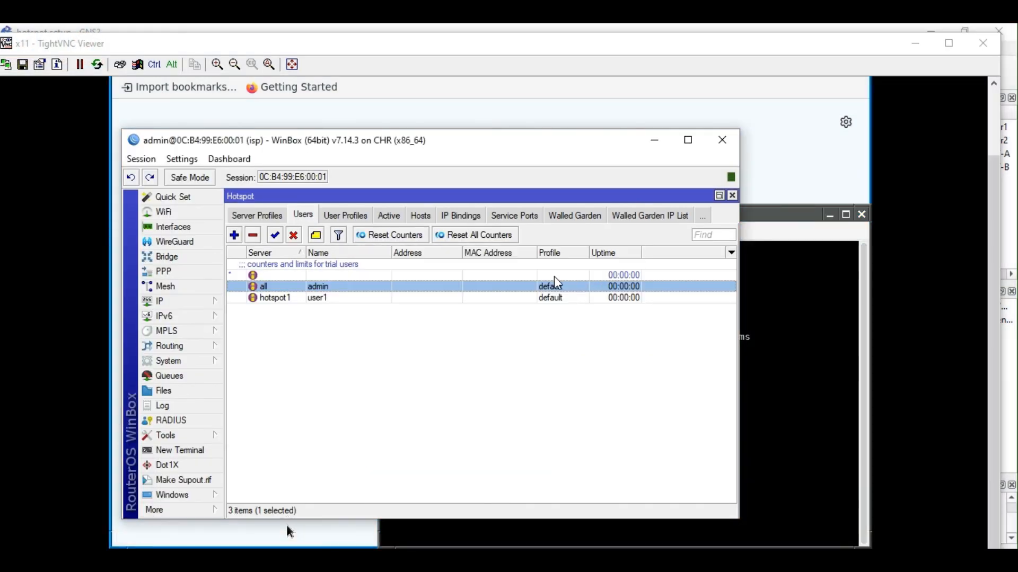
pyautogui.click(421, 215)
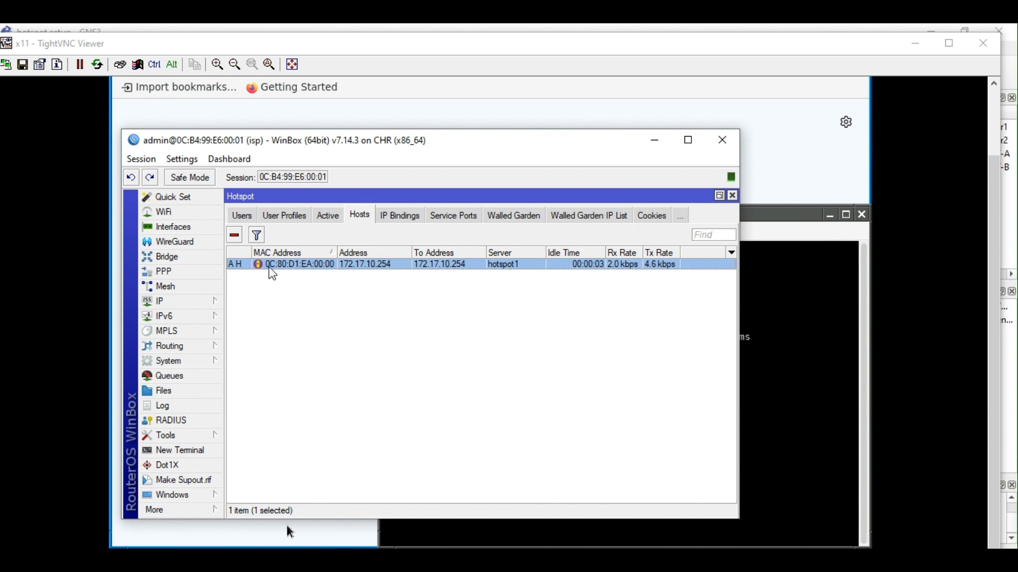
pyautogui.moveTo(238, 274)
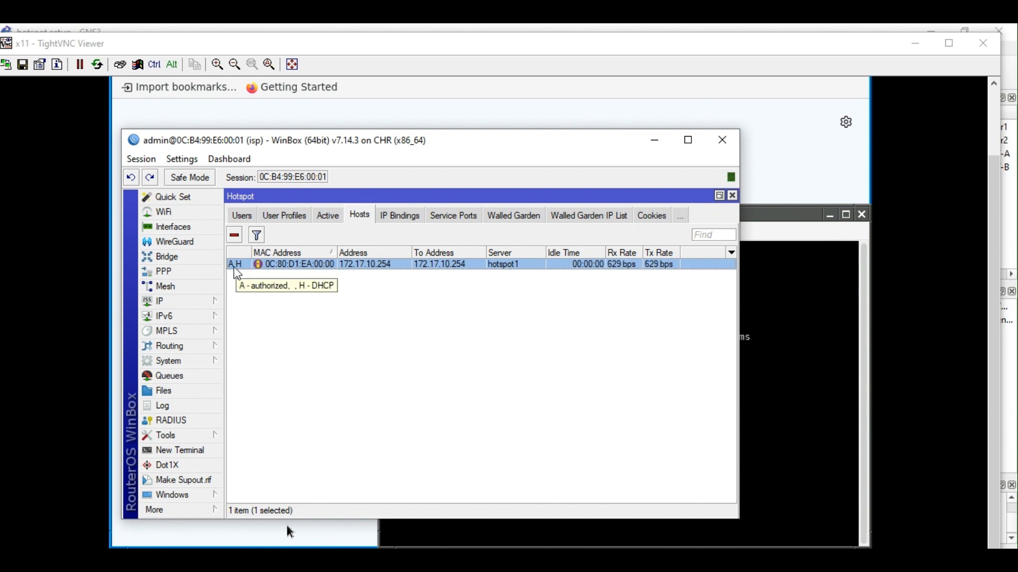
pyautogui.click(329, 217)
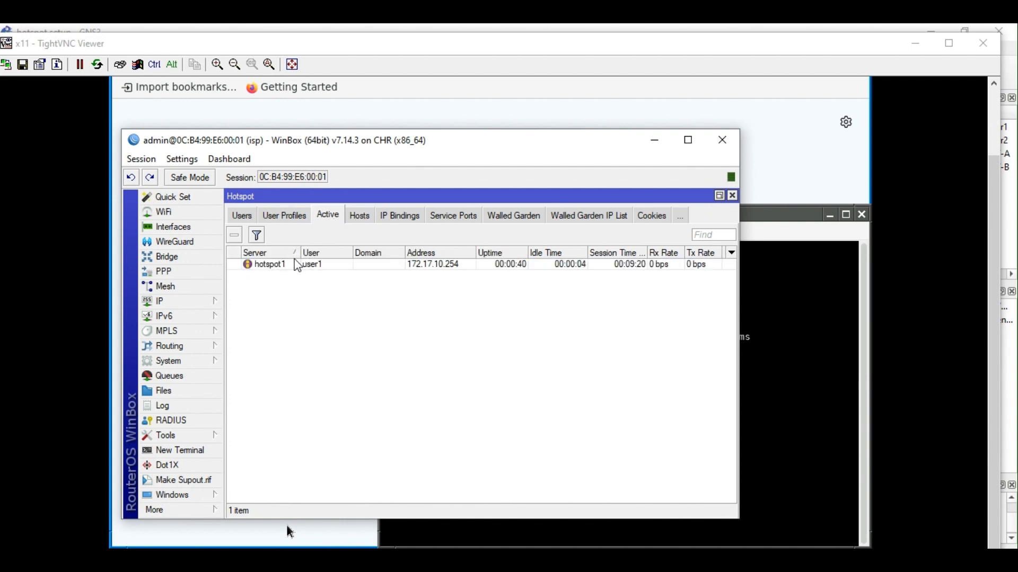
pyautogui.click(339, 265)
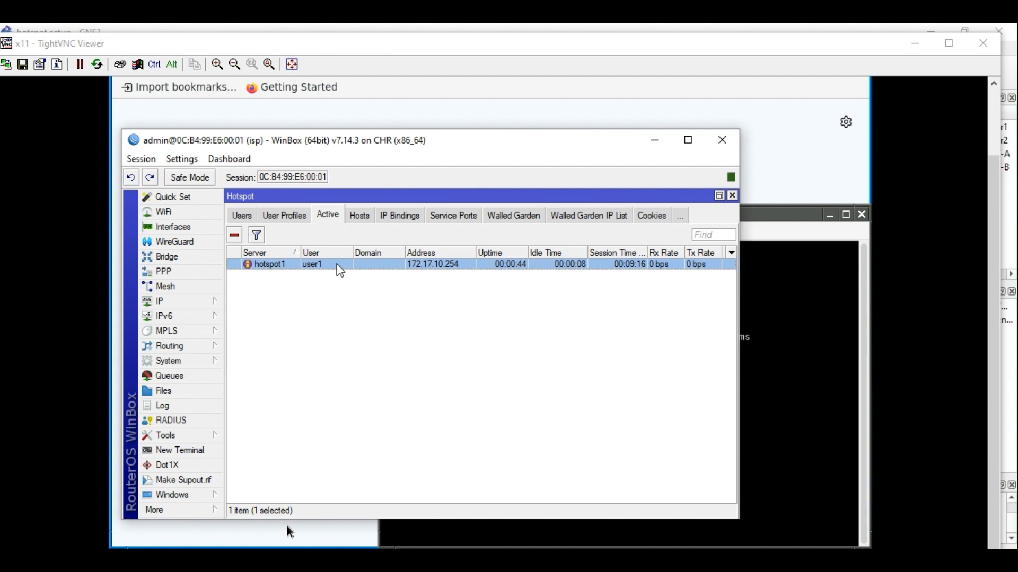
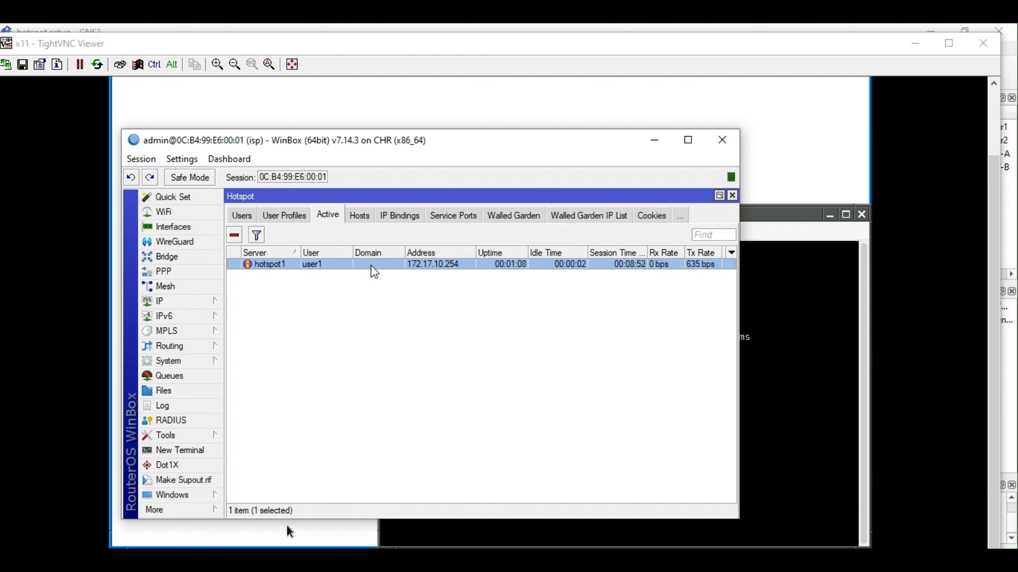
# Browse the hotspot's IP Bindings, Active and Hosts lists, inspecting user1's session and the connected host.
pyautogui.click(388, 220)
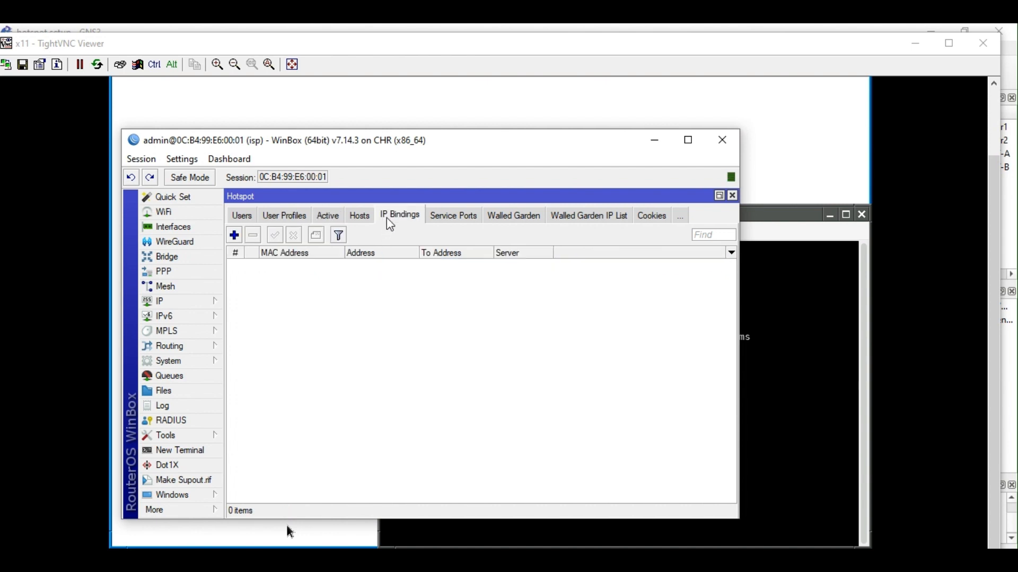
pyautogui.click(334, 220)
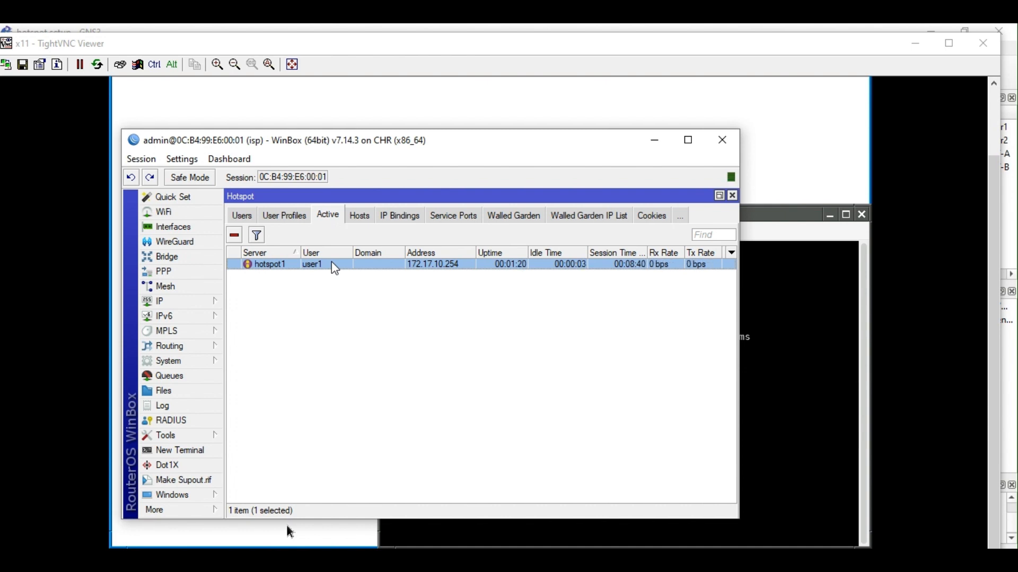
pyautogui.rightClick(335, 268)
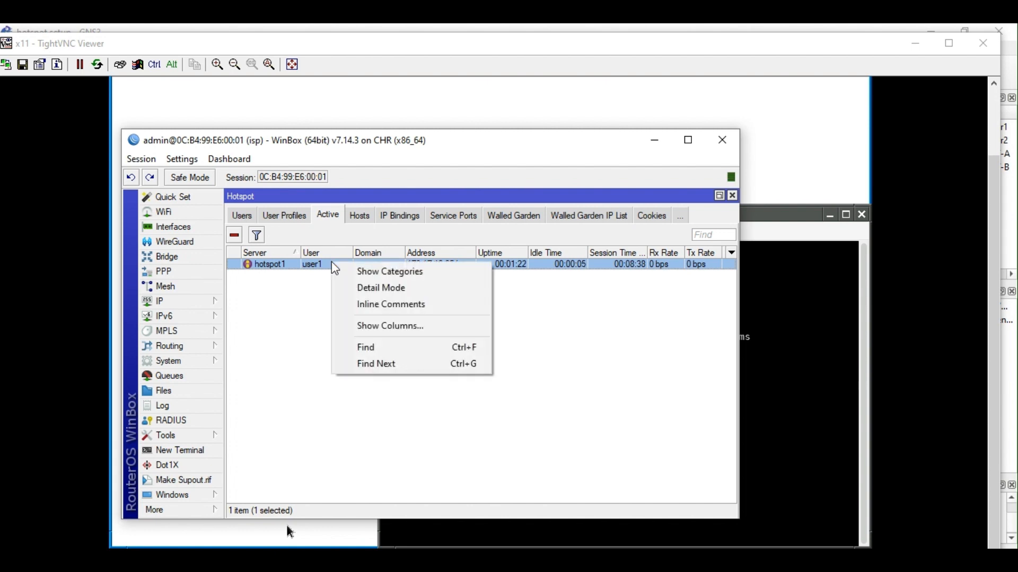
pyautogui.click(362, 218)
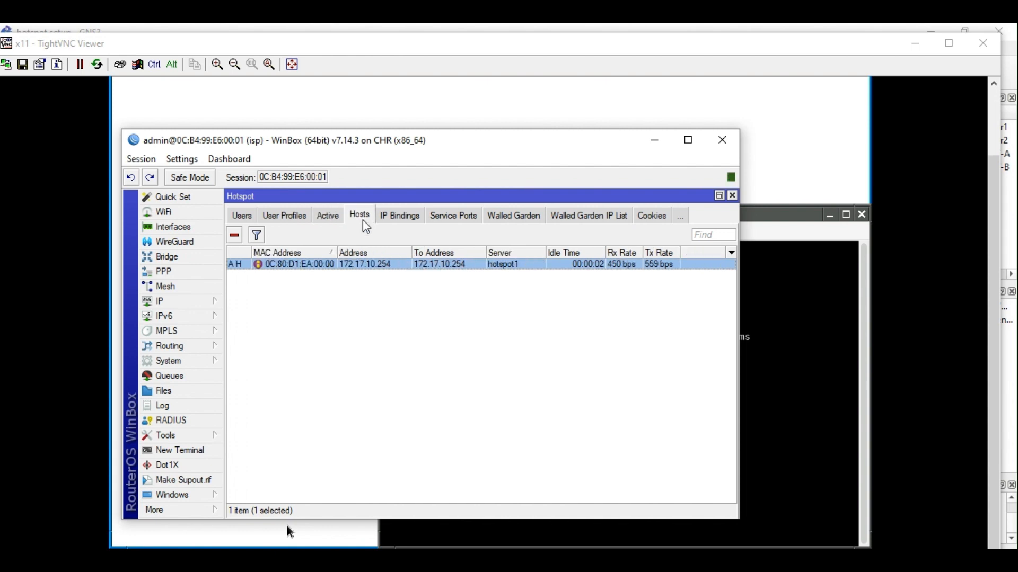
pyautogui.rightClick(351, 267)
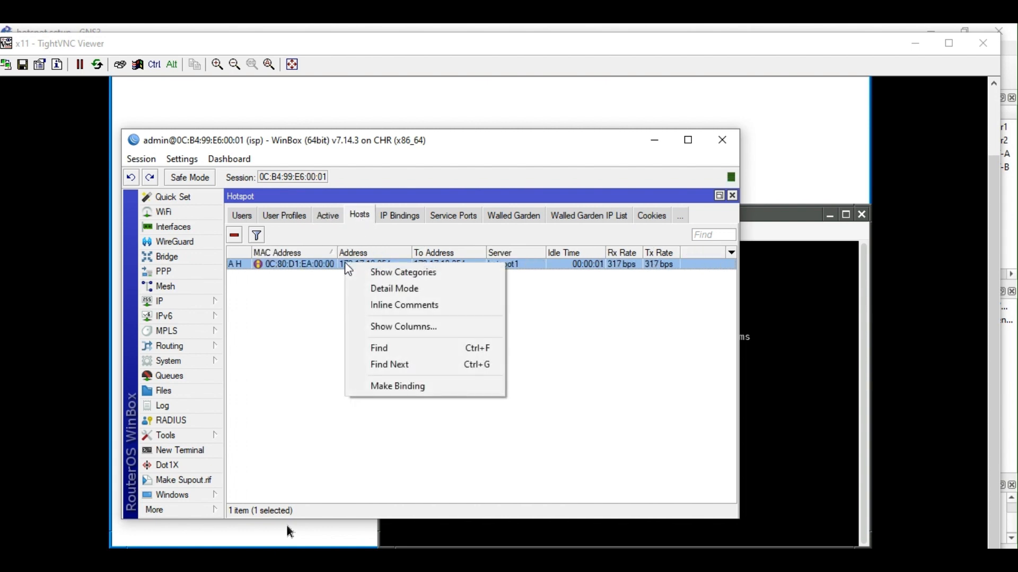
pyautogui.click(401, 220)
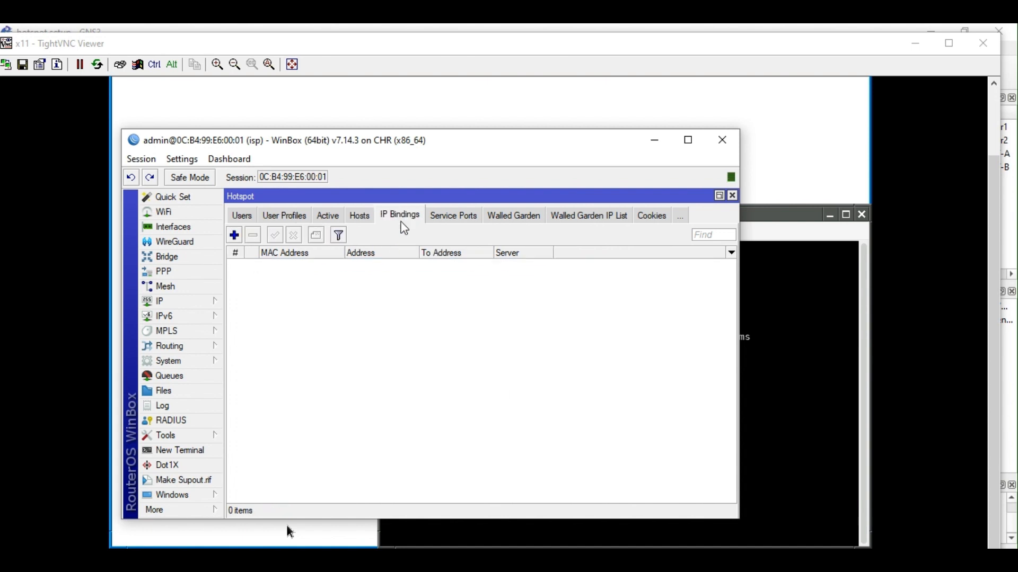
# Start a new IP binding on hotspot1, discard it, and return to the Hosts list.
pyautogui.click(235, 235)
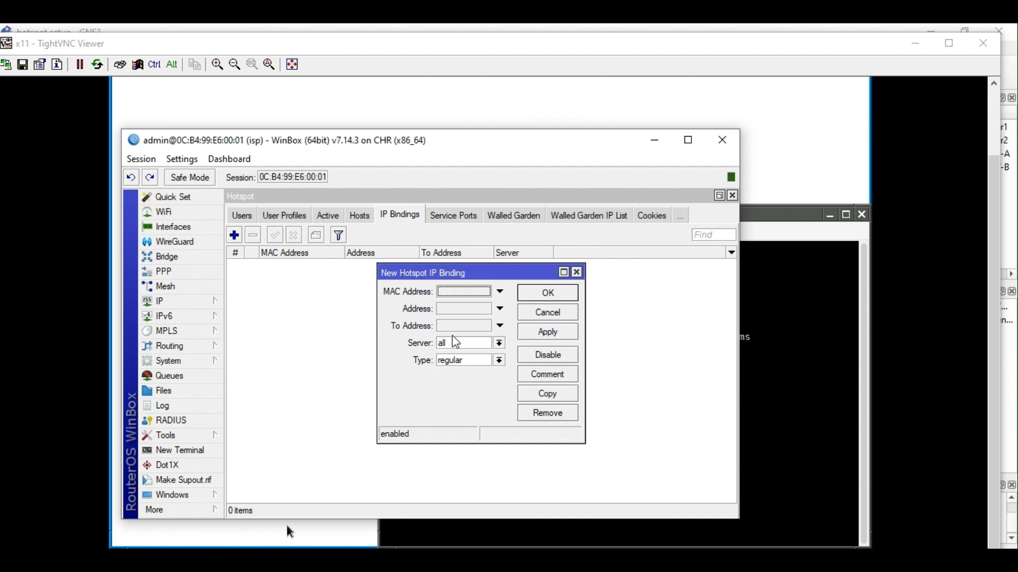
pyautogui.click(500, 342)
pyautogui.click(476, 364)
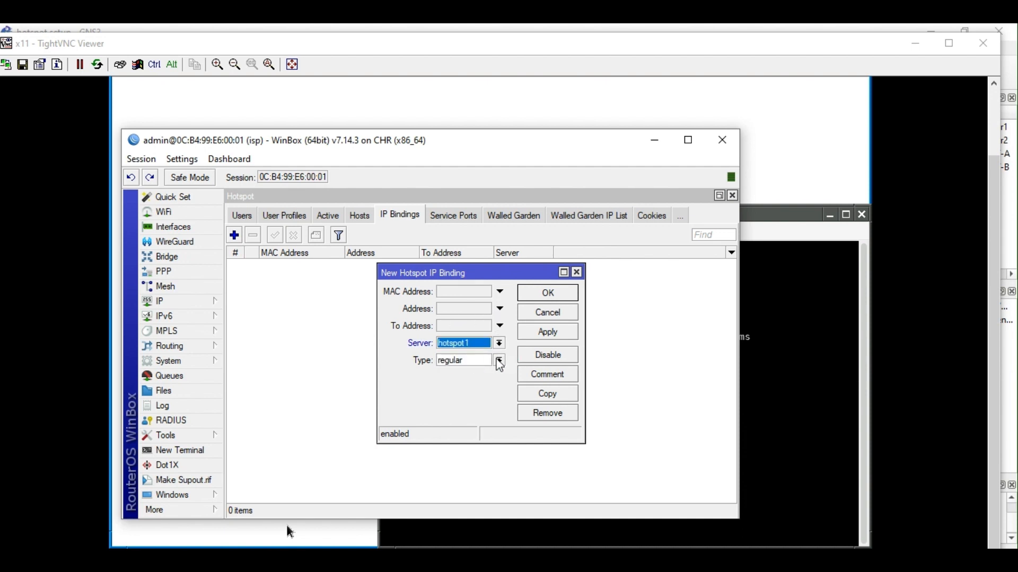
pyautogui.click(577, 273)
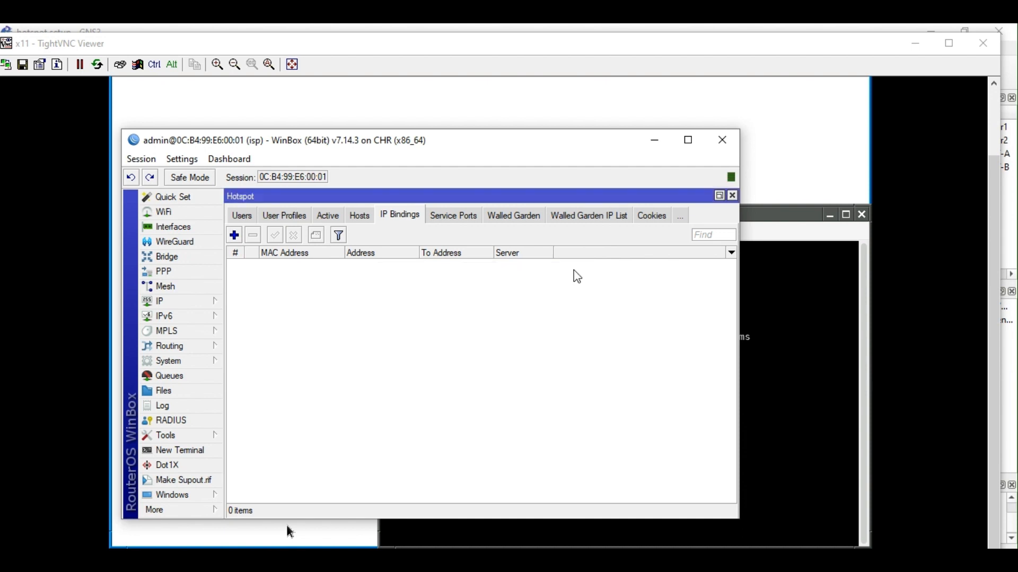
pyautogui.click(364, 214)
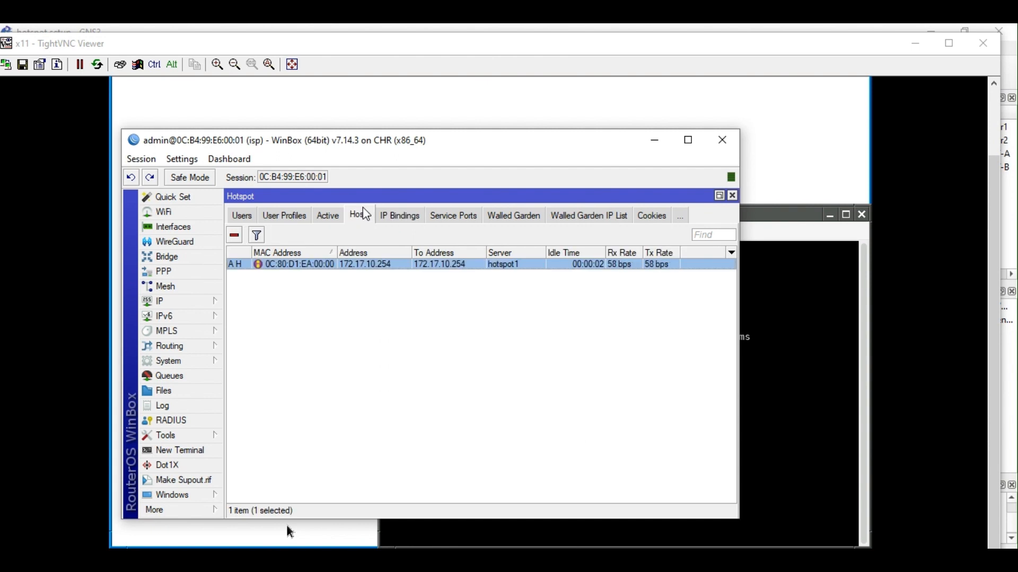
# Make a binding from the 172.17.10.254 host with the comment CLIENT-A and save it.
pyautogui.rightClick(367, 271)
pyautogui.click(443, 391)
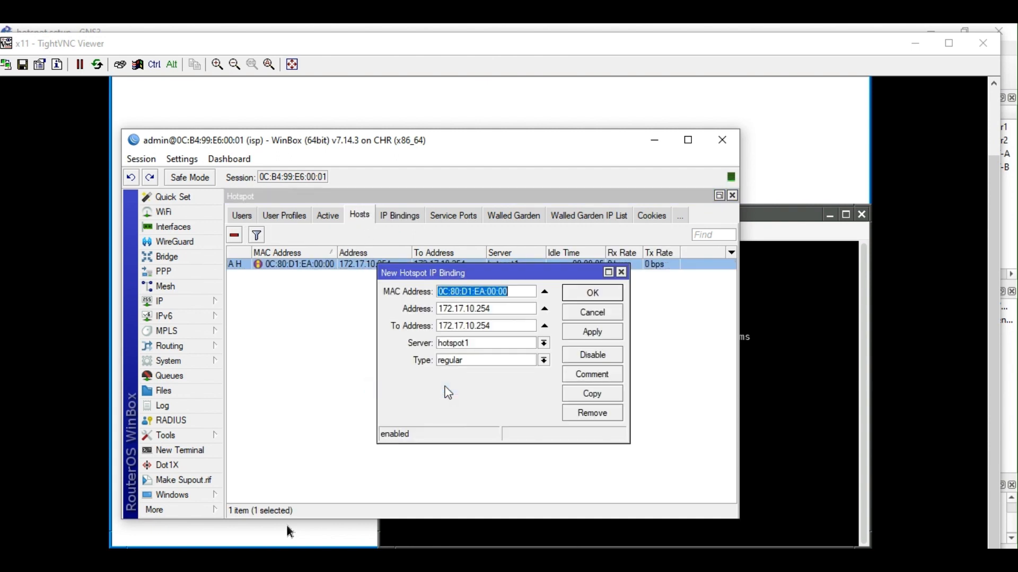
pyautogui.click(598, 378)
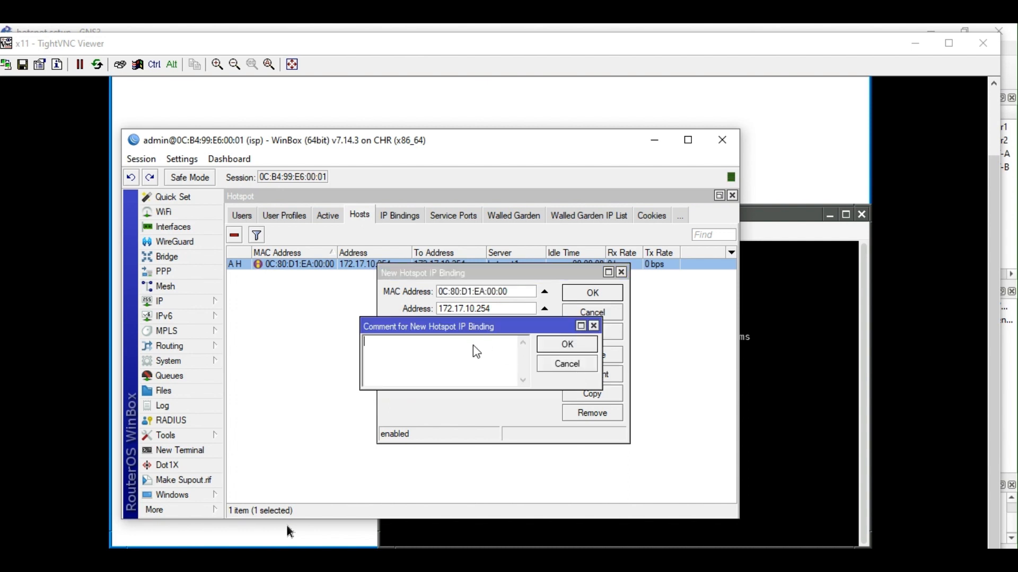
pyautogui.write('CLIENT-A')
pyautogui.press('Return')
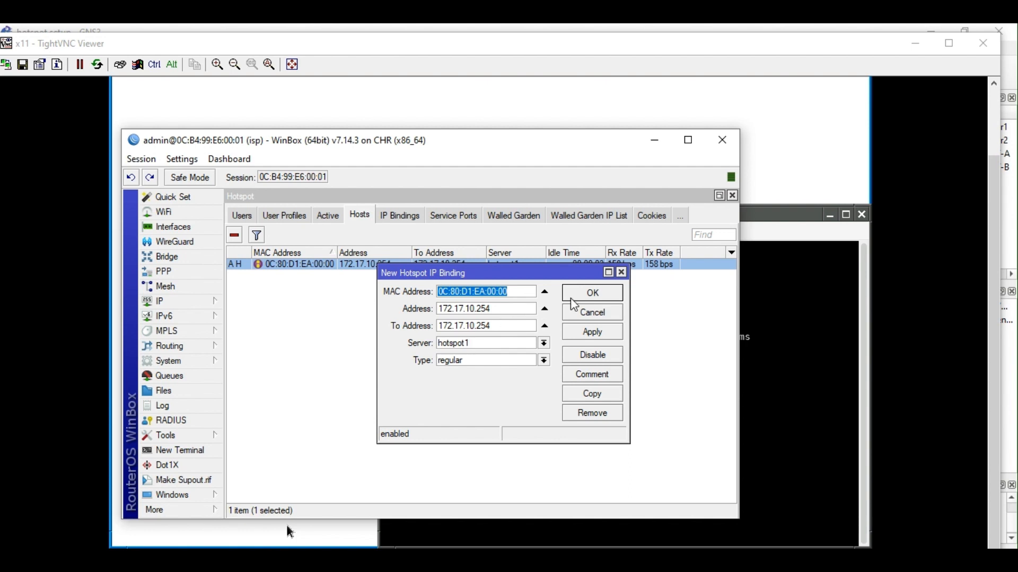
pyautogui.click(585, 290)
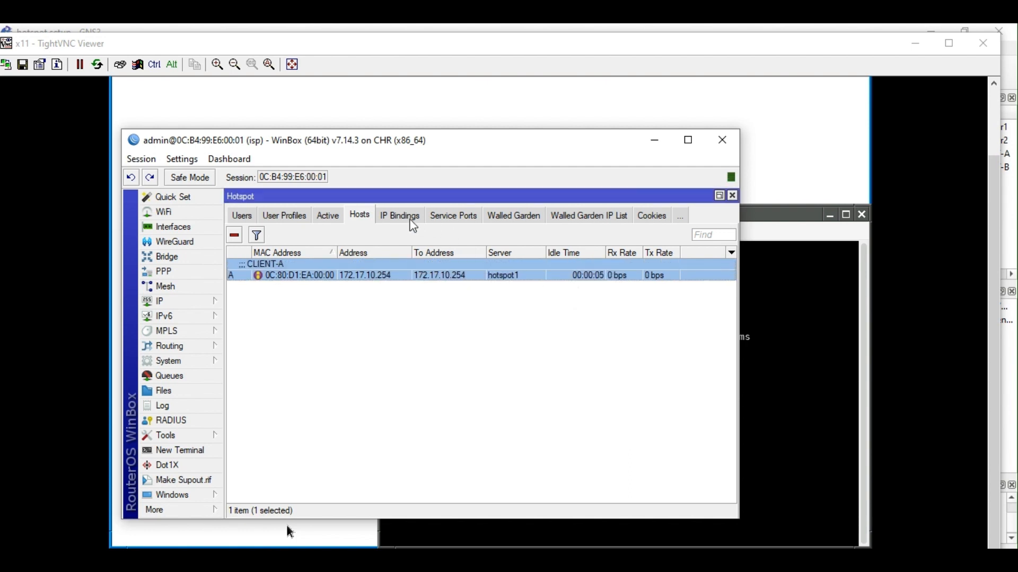
# Check the new CLIENT-A entry in the IP Bindings list.
pyautogui.click(413, 221)
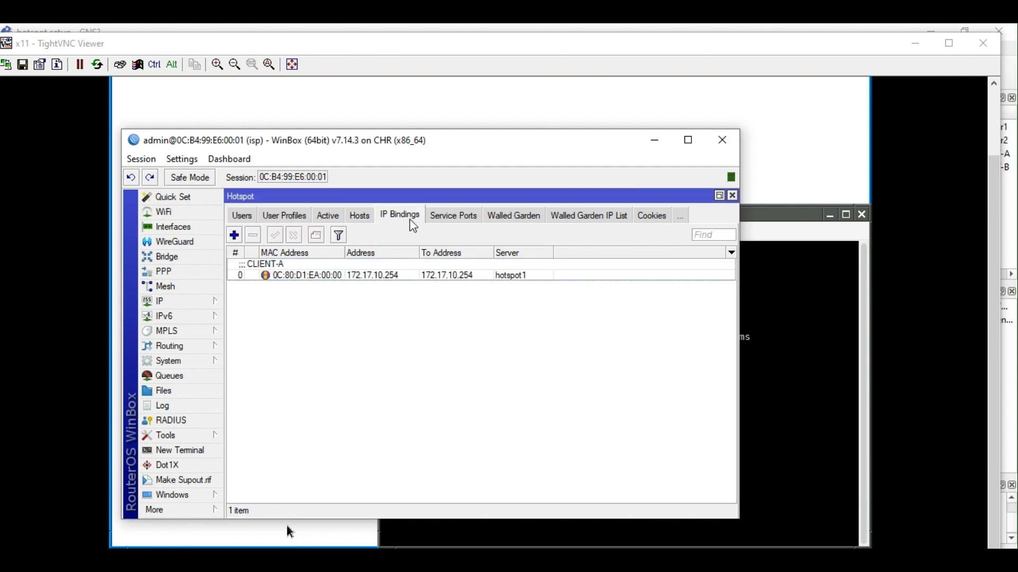
pyautogui.click(374, 271)
pyautogui.moveTo(420, 150); pyautogui.dragTo(356, 105)
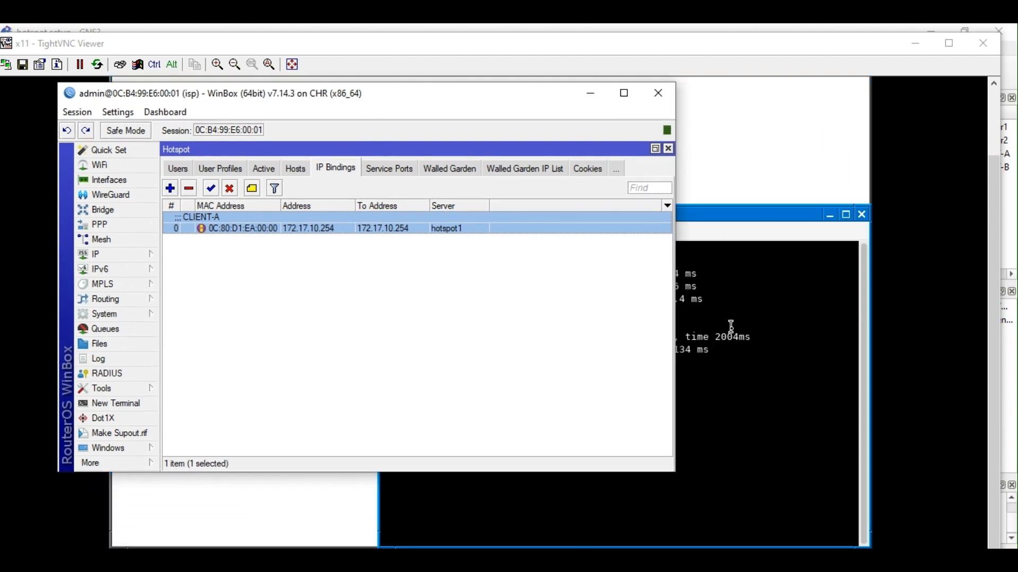
pyautogui.click(729, 326)
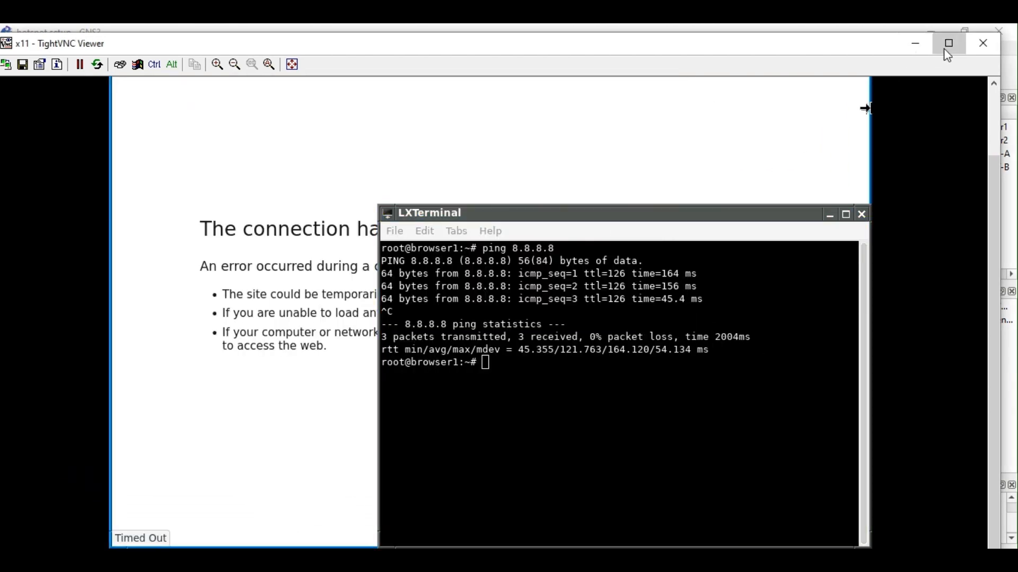
# Arrange the remote viewer and terminal, then rerun the recalled ping with -t appended.
pyautogui.click(945, 46)
pyautogui.moveTo(1, 35); pyautogui.dragTo(263, 54)
pyautogui.moveTo(633, 228); pyautogui.dragTo(512, 116)
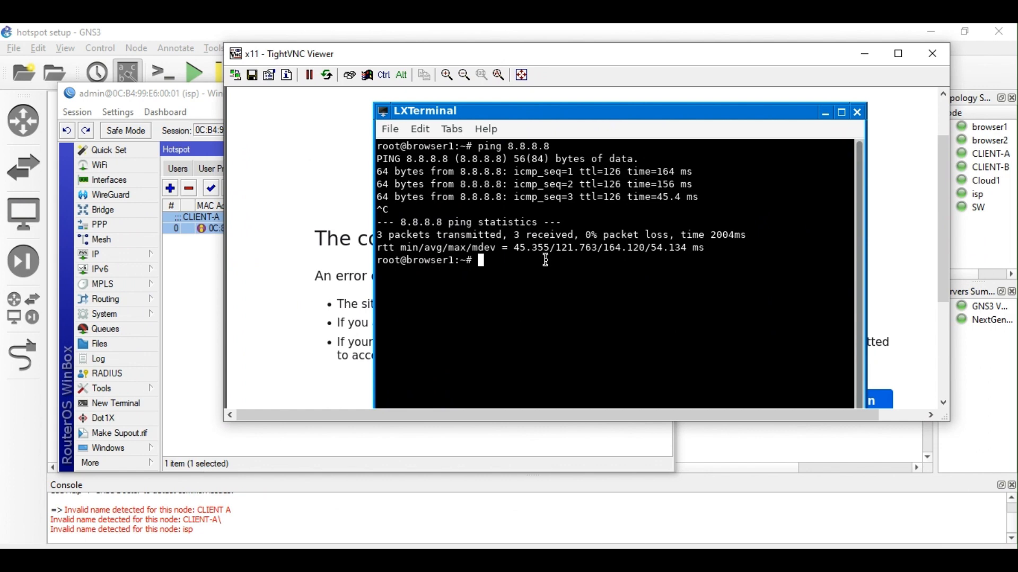
pyautogui.press('Up')
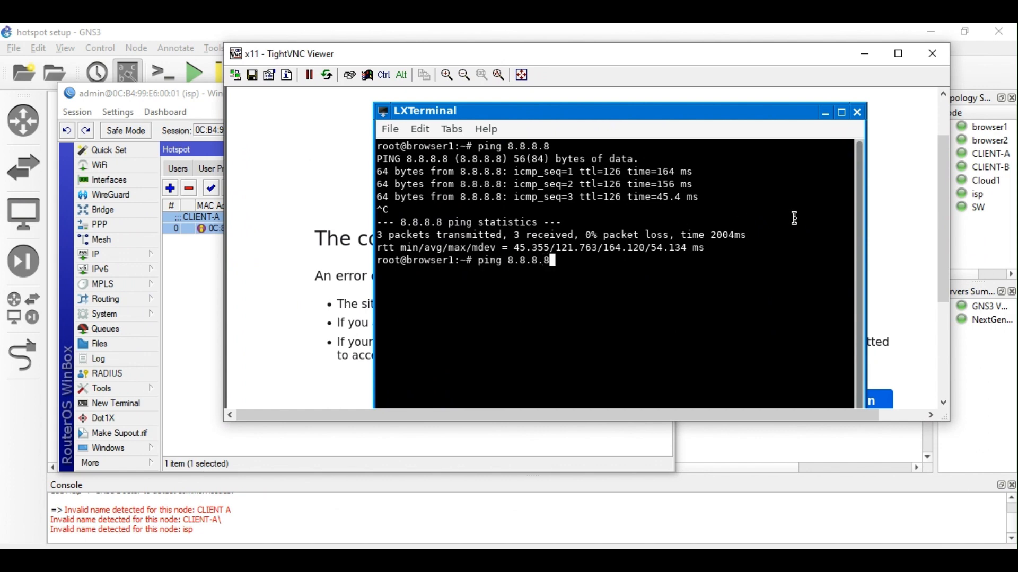
pyautogui.write('-t')
pyautogui.press('Return')
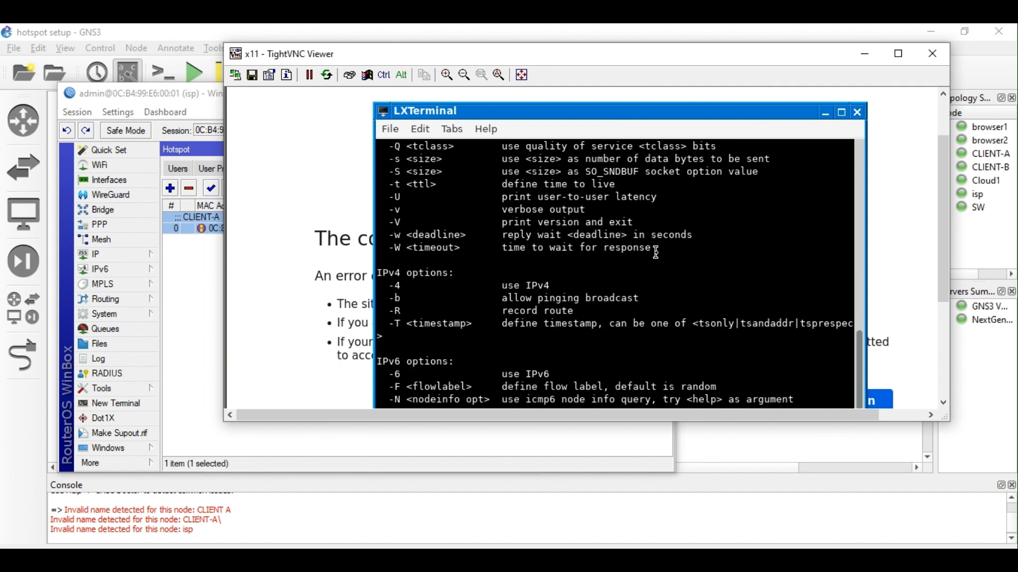
pyautogui.press('Return')
pyautogui.press('Return')
pyautogui.press('Return')
pyautogui.press('Return')
pyautogui.press('Return')
pyautogui.press('Return')
pyautogui.press('Return')
pyautogui.press('Return')
pyautogui.press('Return')
pyautogui.press('Return')
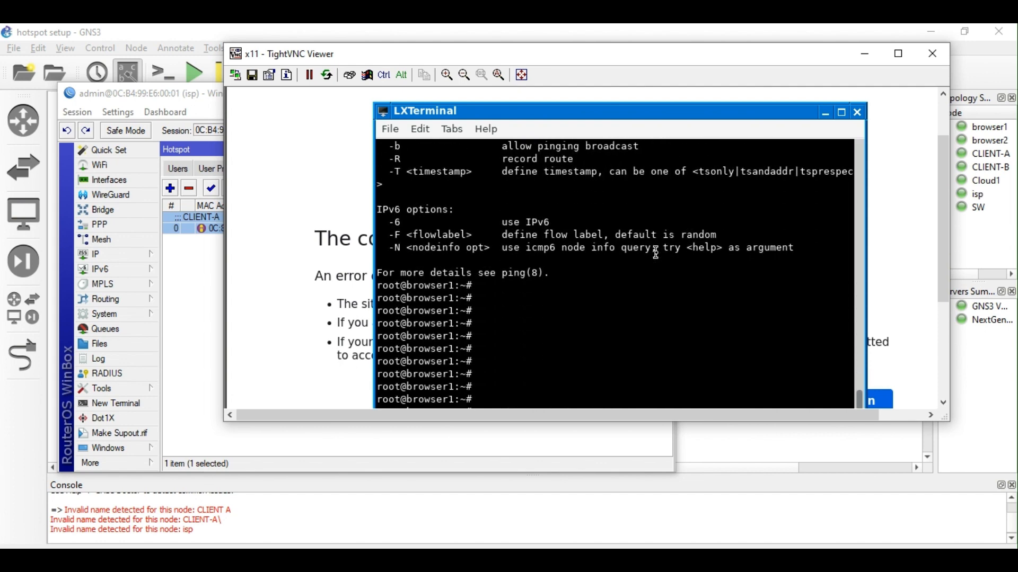
pyautogui.press('Return')
pyautogui.press('Return')
pyautogui.press('Return')
pyautogui.press('Return')
pyautogui.press('Return')
pyautogui.press('Return')
pyautogui.press('Return')
pyautogui.press('Return')
pyautogui.press('Return')
pyautogui.press('Return')
pyautogui.press('Return')
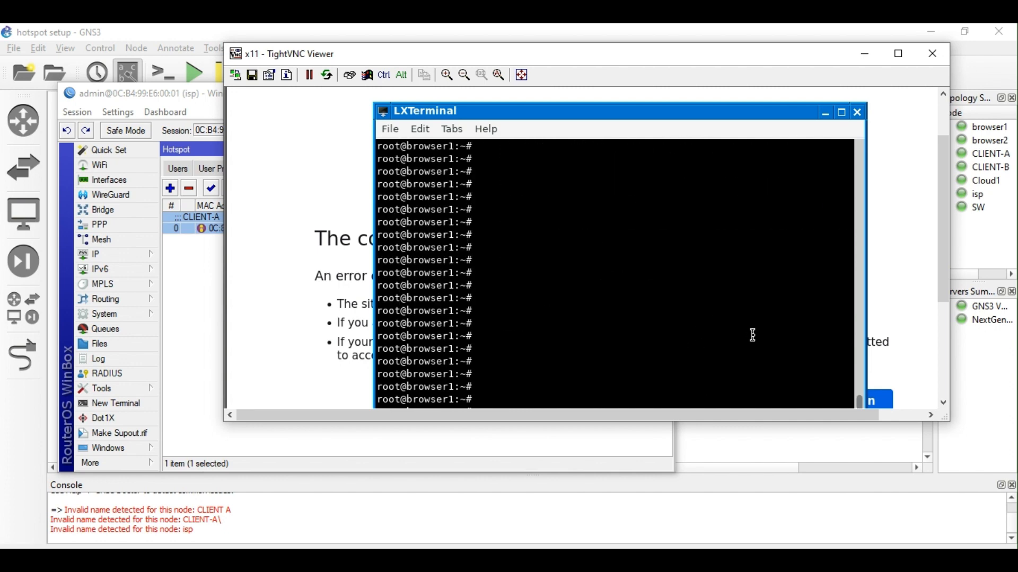
# Maximize the remote terminal and push the ping error output out of view.
pyautogui.click(842, 112)
pyautogui.scroll(10, 861, 318)
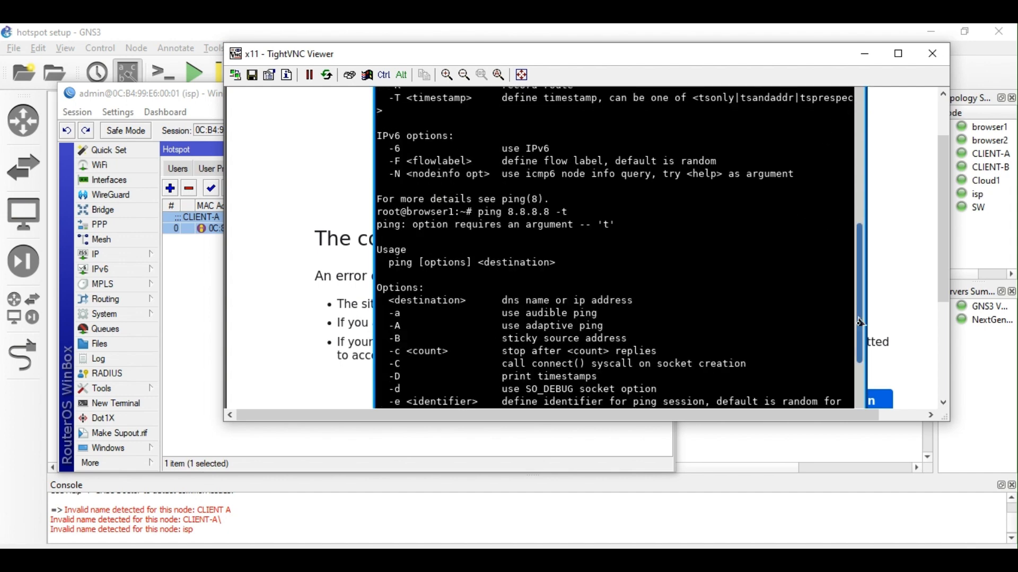
pyautogui.scroll(-10, 860, 322)
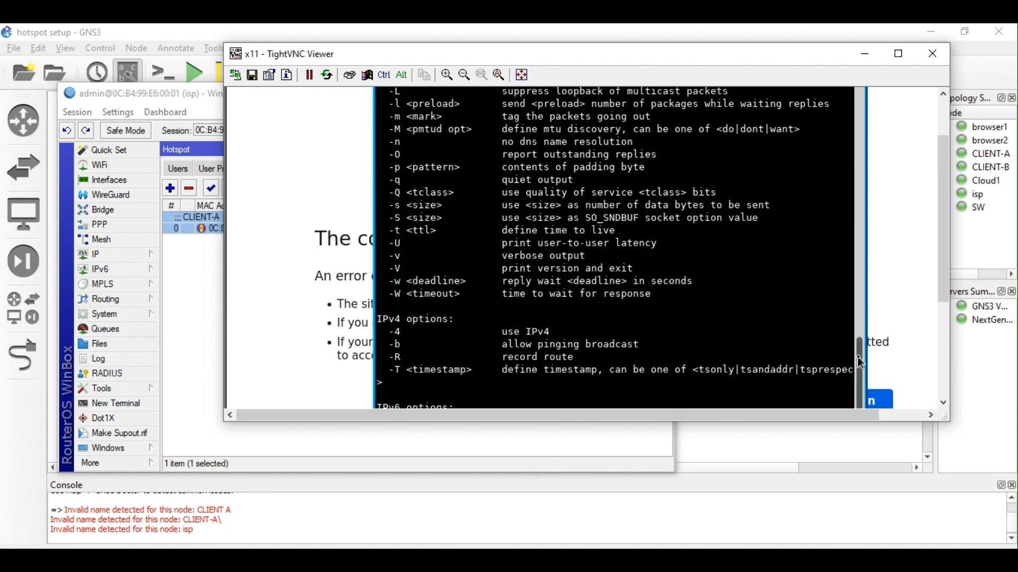
pyautogui.scroll(-5, 861, 363)
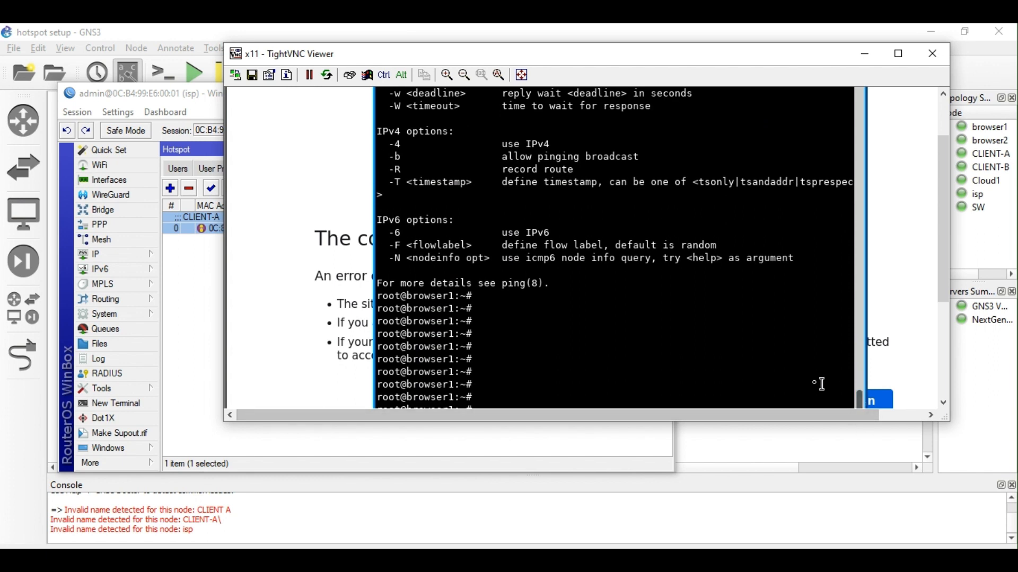
pyautogui.scroll(-10, 760, 367)
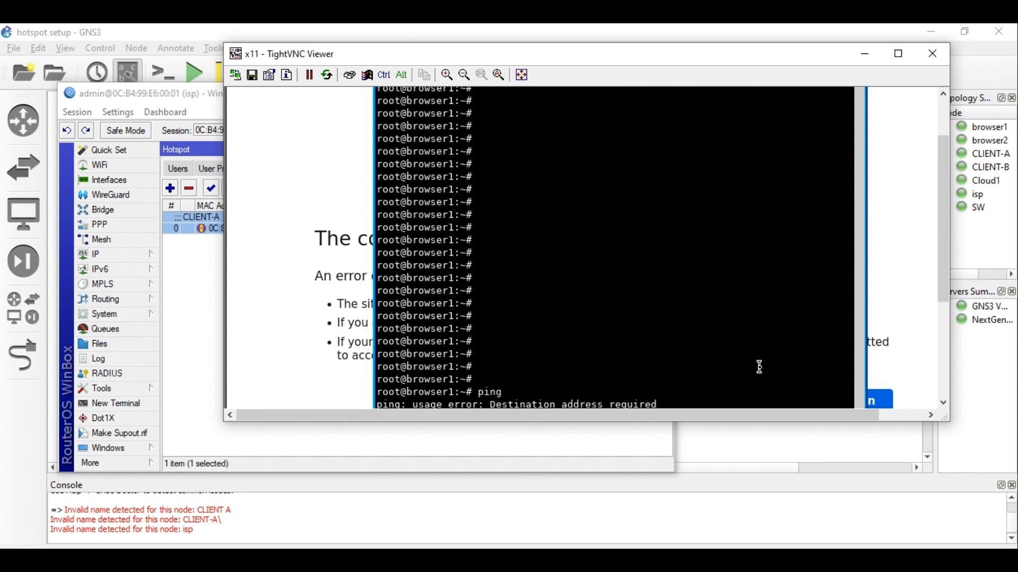
pyautogui.press('Return')
pyautogui.press('Return')
pyautogui.press('Return')
pyautogui.press('Return')
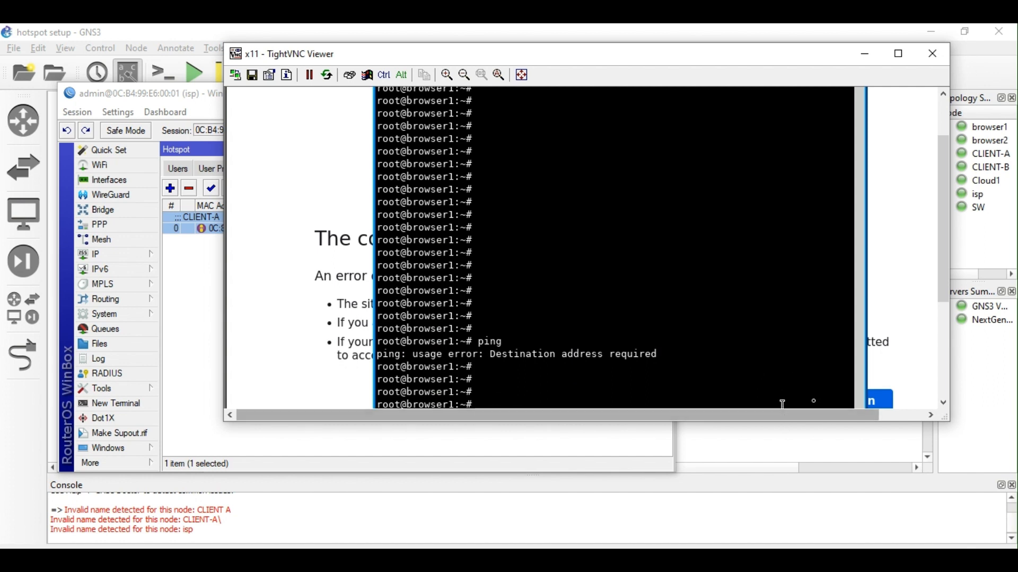
pyautogui.moveTo(944, 289); pyautogui.dragTo(944, 398)
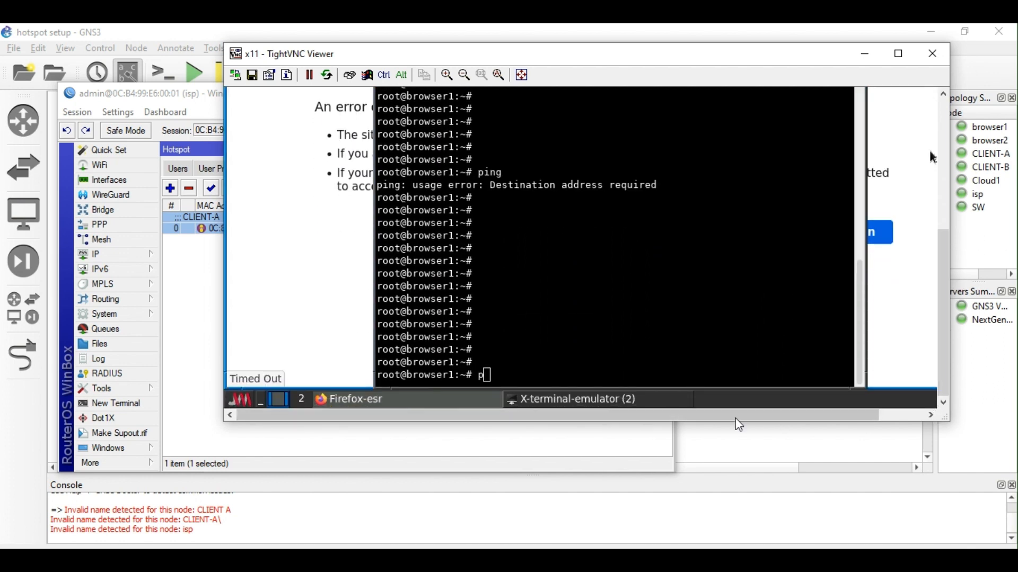
# Run ping 8.8.8.8 -t, then rerun it as a plain ping 8.8.8.8.
pyautogui.write('p')
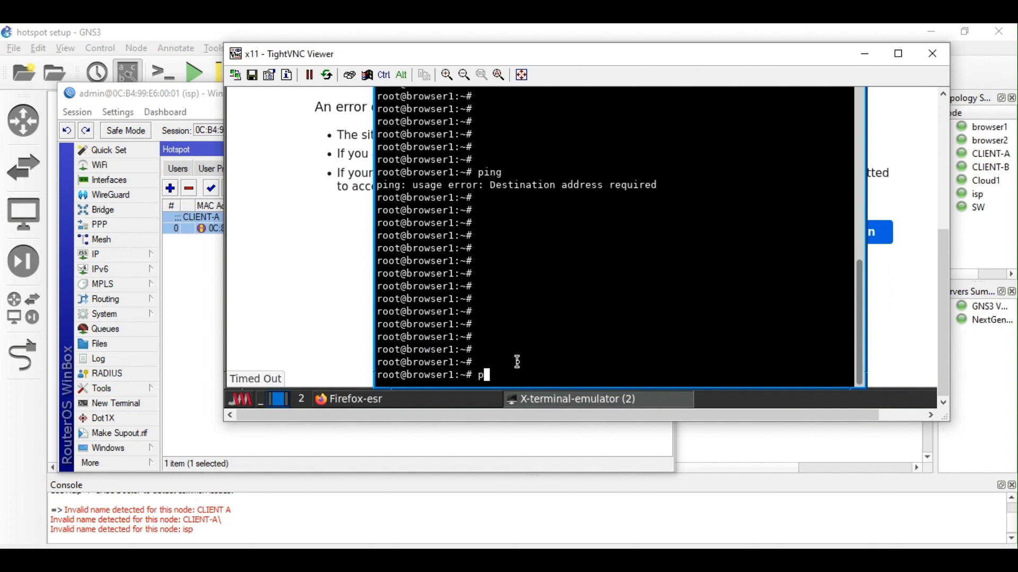
pyautogui.write('ing 8.8.8.8 -t')
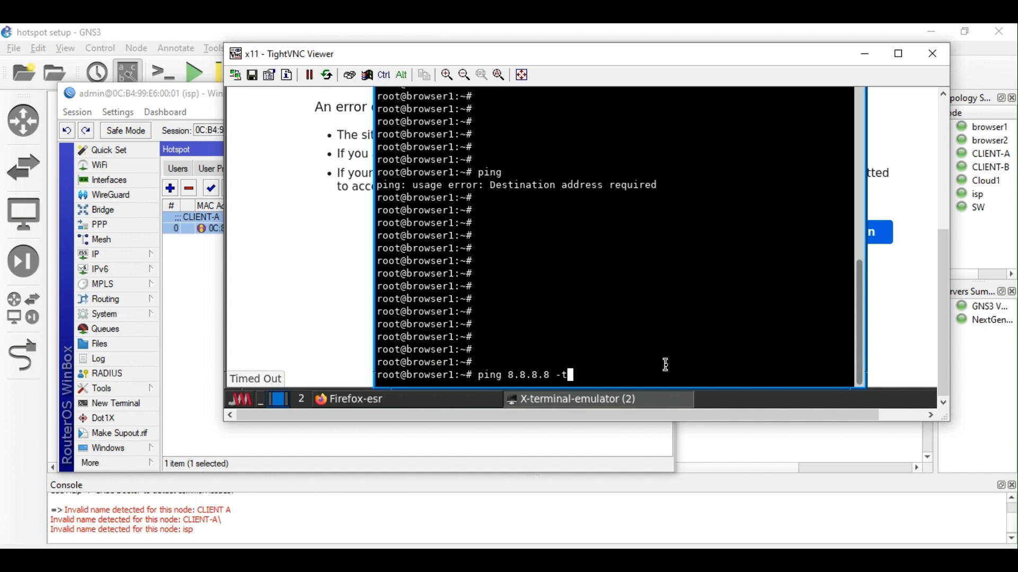
pyautogui.press('Return')
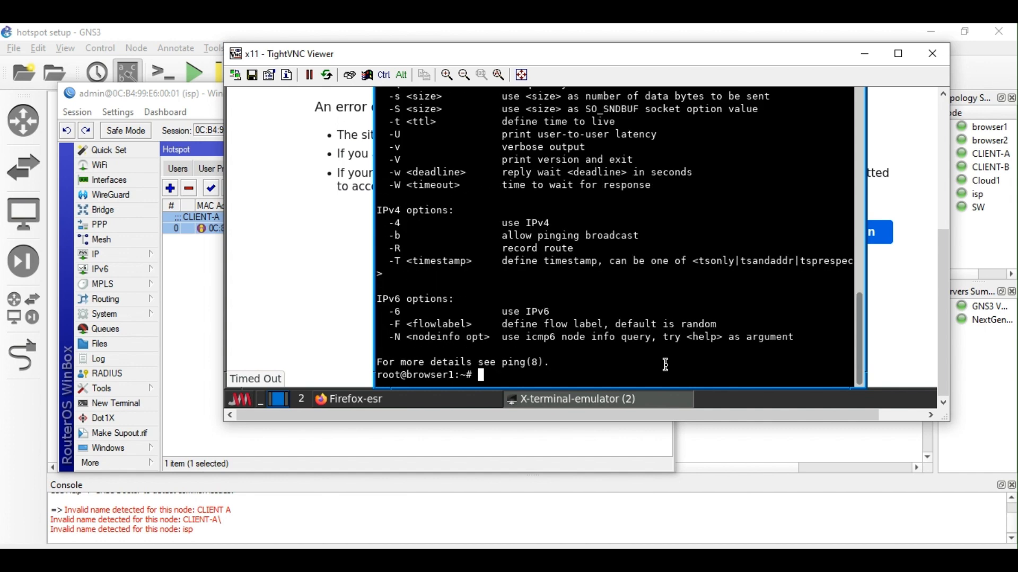
pyautogui.press('Up')
pyautogui.press('BackSpace')
pyautogui.press('BackSpace')
pyautogui.press('Return')
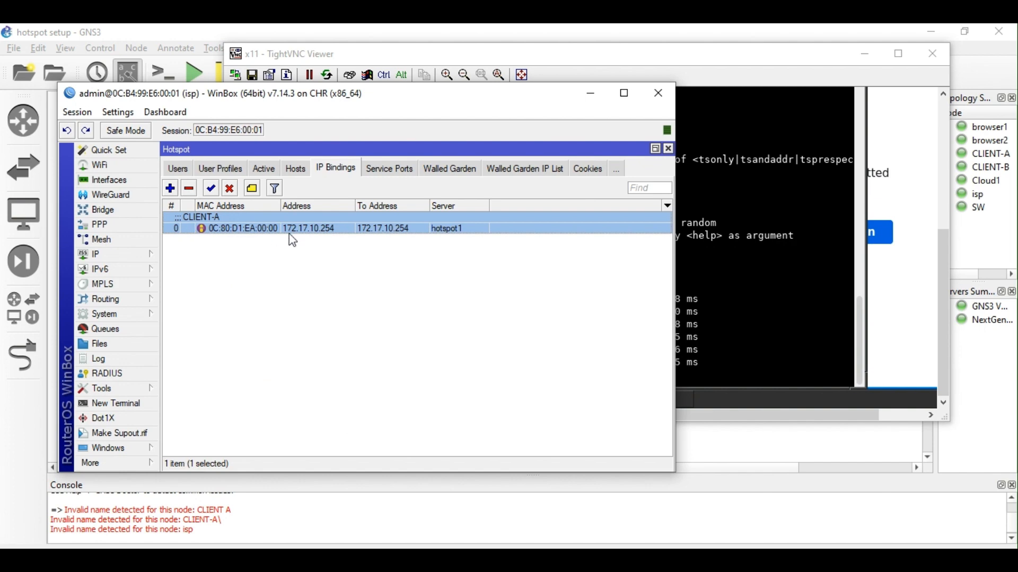
# Review user1's limits: 00:10:00 uptime, 2M in/out and 4M total.
pyautogui.doubleClick(317, 229)
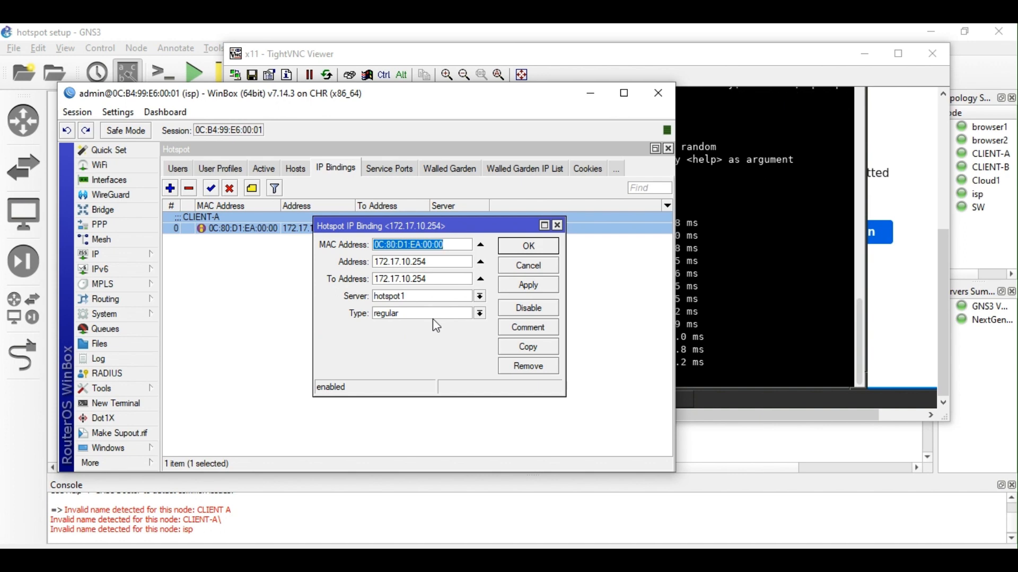
pyautogui.click(220, 171)
pyautogui.click(183, 169)
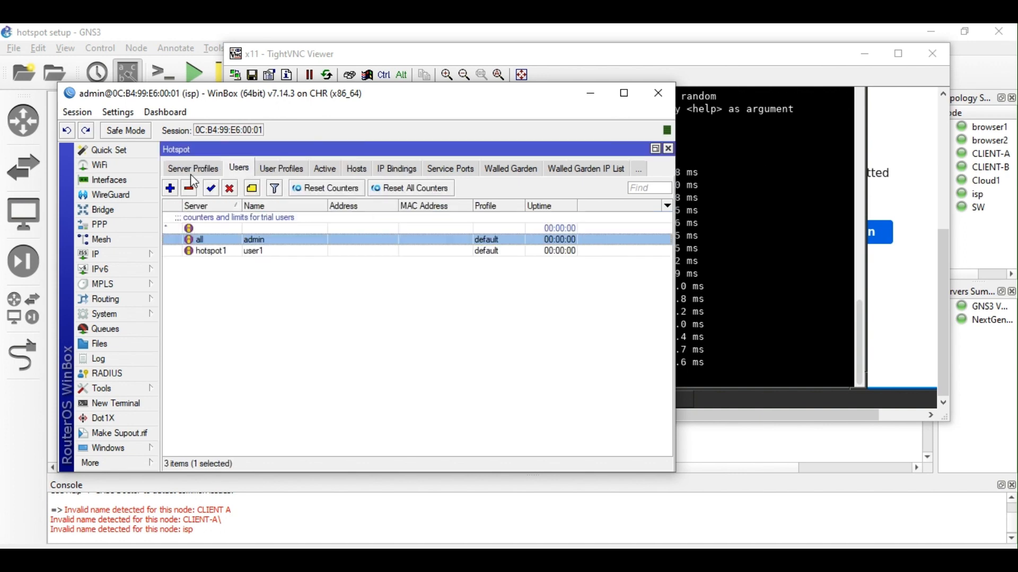
pyautogui.doubleClick(234, 254)
pyautogui.click(343, 226)
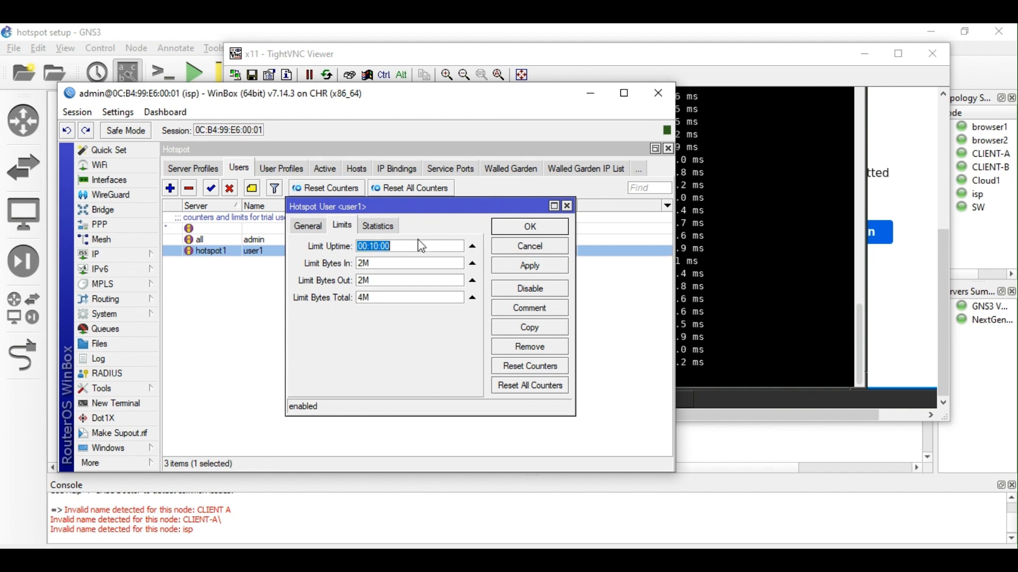
pyautogui.click(531, 228)
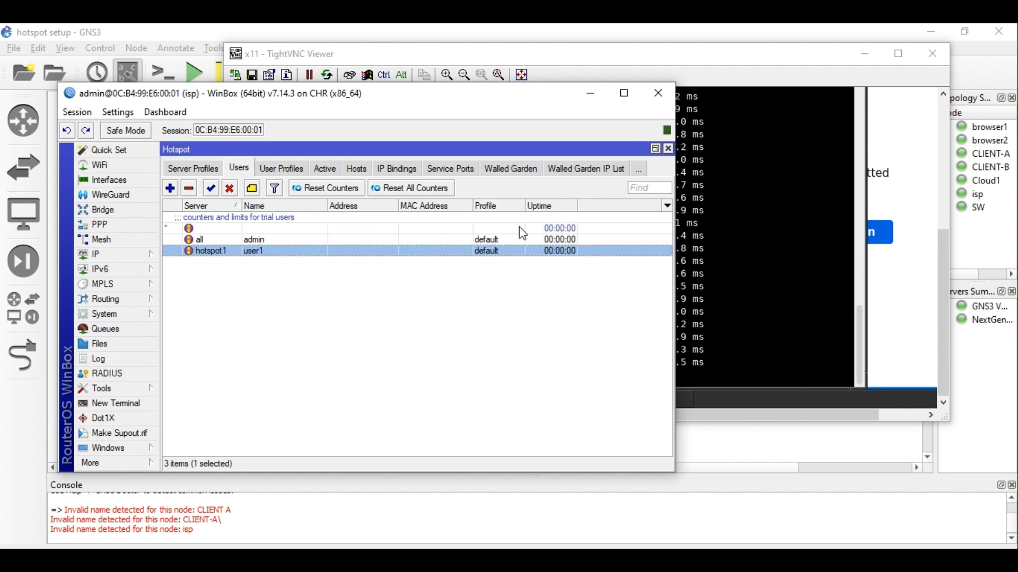
# Set the CLIENT-A IP binding type to blocked and apply it.
pyautogui.click(414, 175)
pyautogui.doubleClick(328, 223)
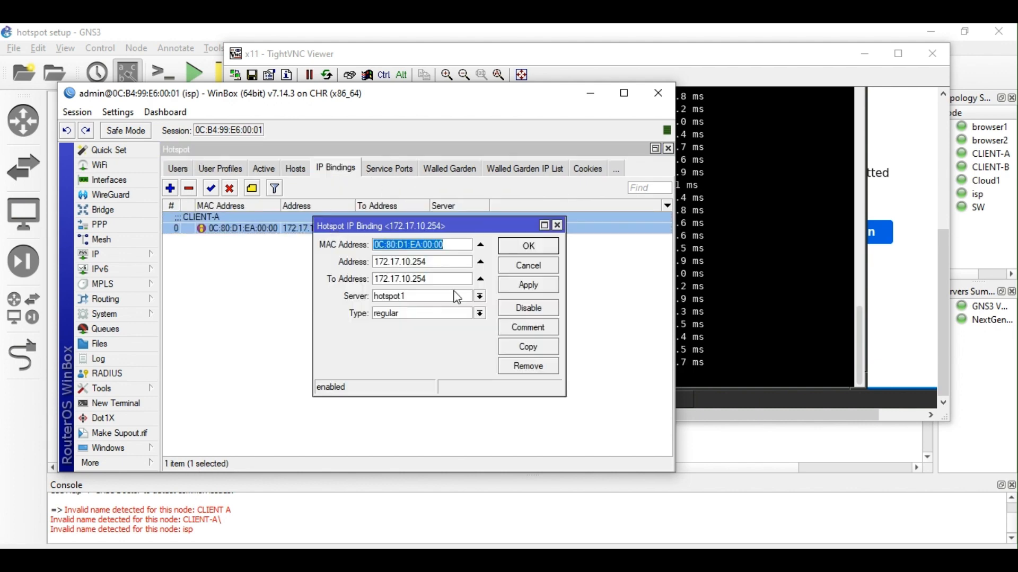
pyautogui.click(479, 313)
pyautogui.click(448, 326)
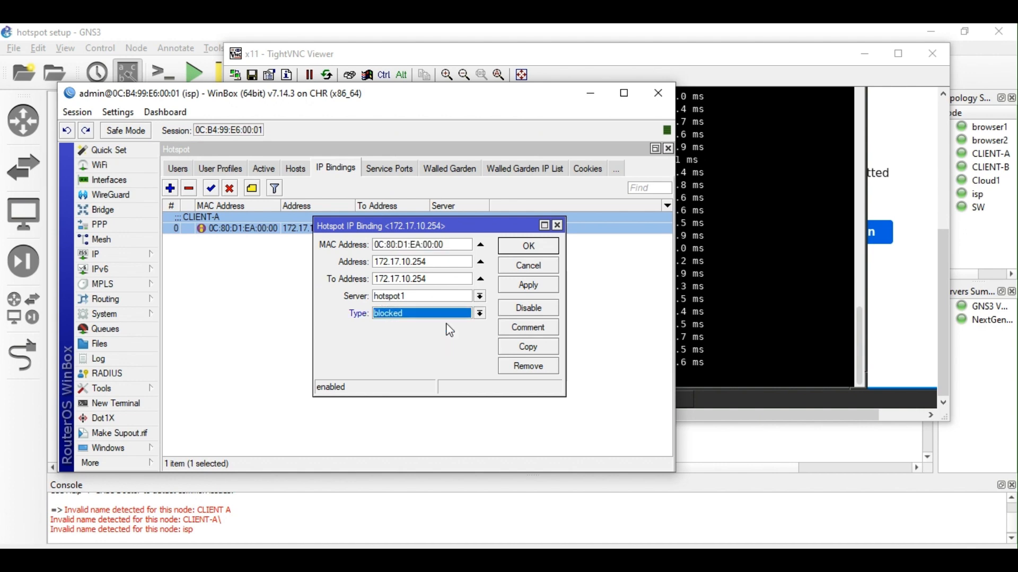
pyautogui.click(529, 289)
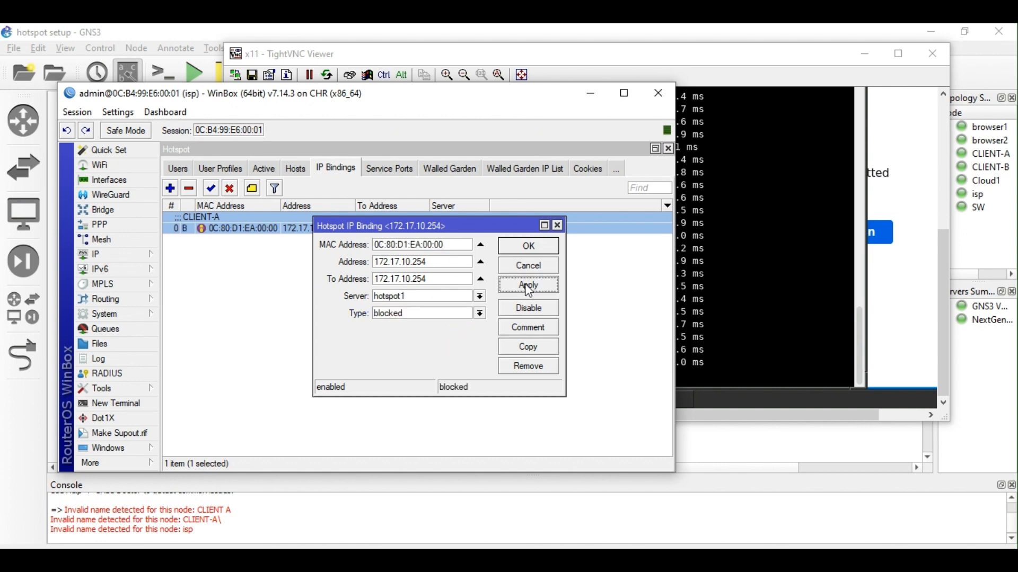
pyautogui.click(744, 351)
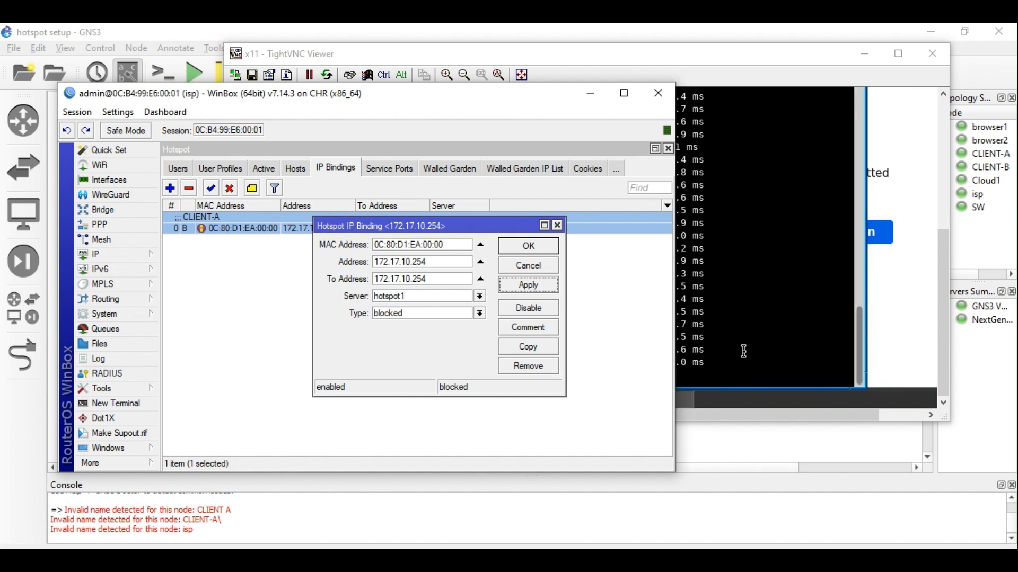
pyautogui.click(744, 352)
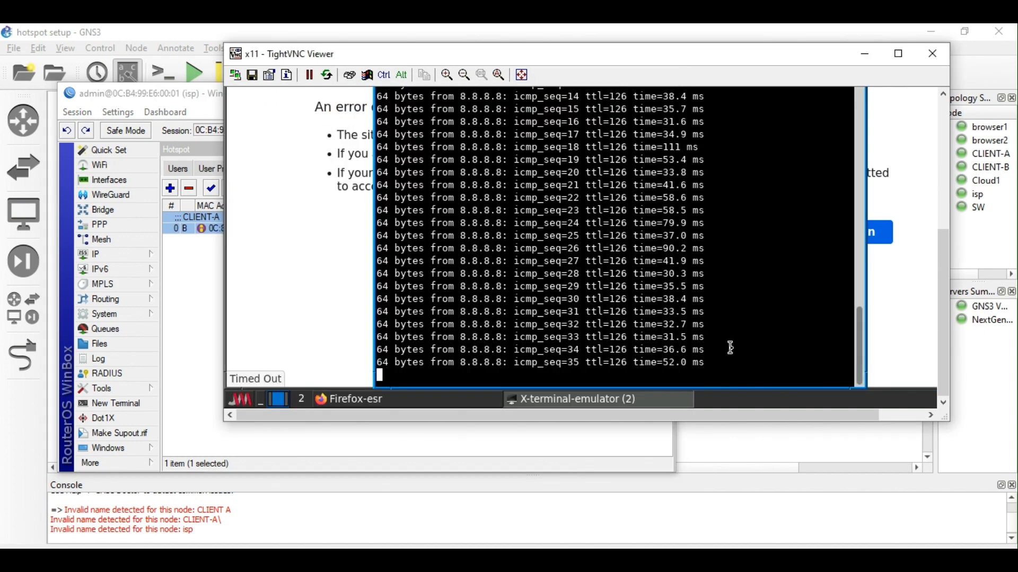
# Stop and rerun the ping to 8.8.8.8 in the terminal.
pyautogui.hotkey('ctrl', 'c')
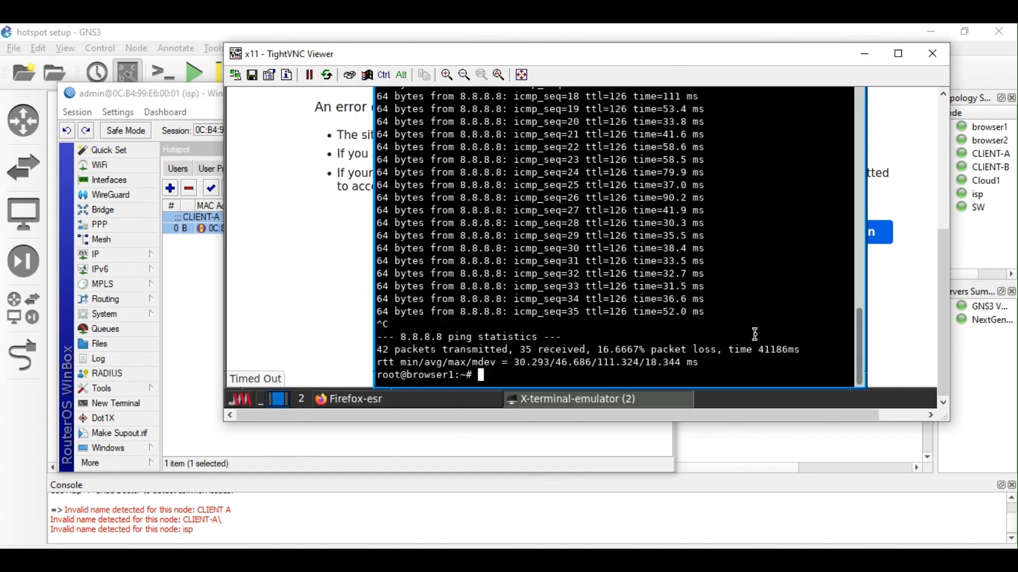
pyautogui.press('Up')
pyautogui.press('Return')
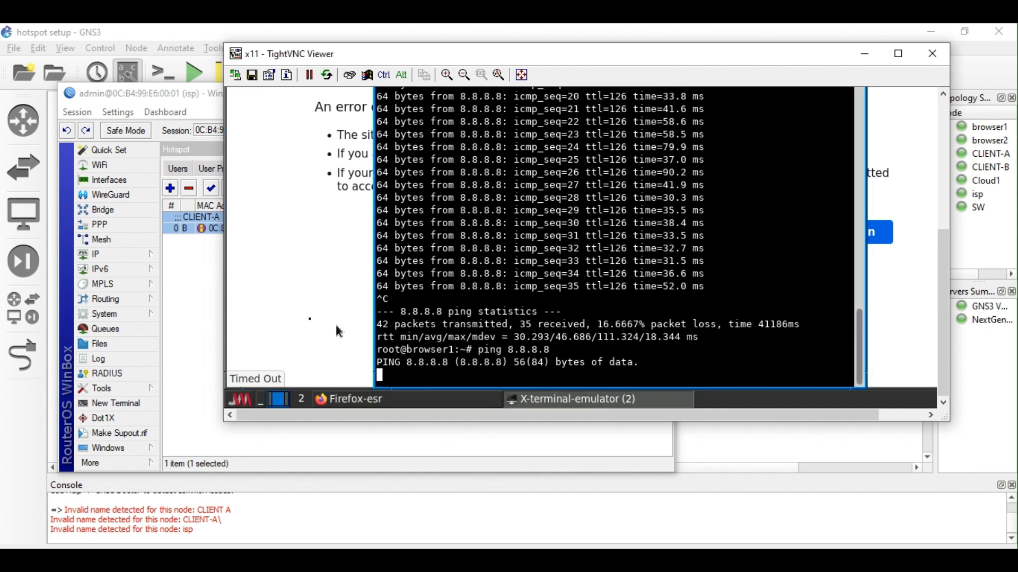
# Change the CLIENT-A binding type to bypassed, apply and close it.
pyautogui.click(200, 236)
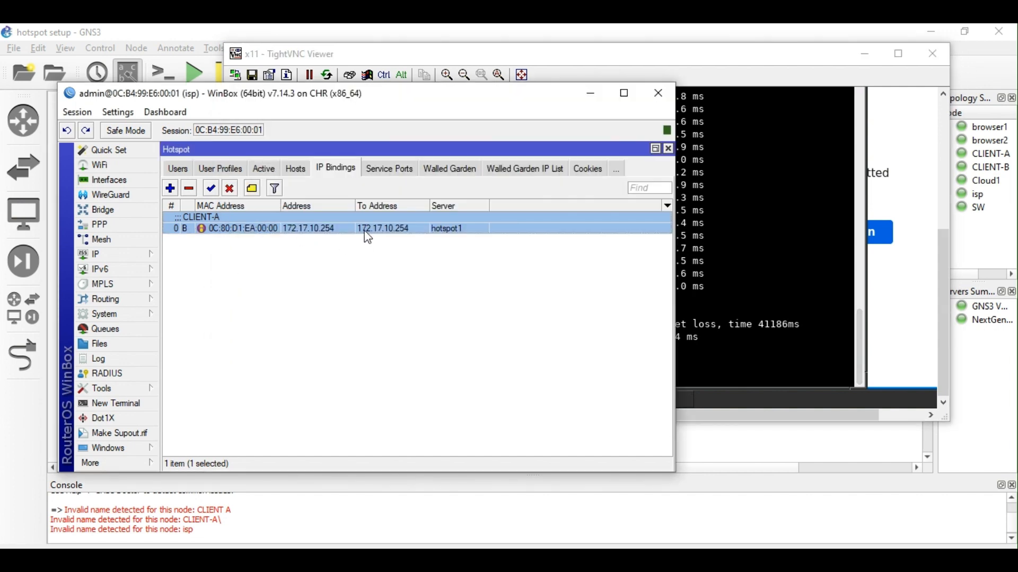
pyautogui.doubleClick(365, 229)
pyautogui.click(481, 316)
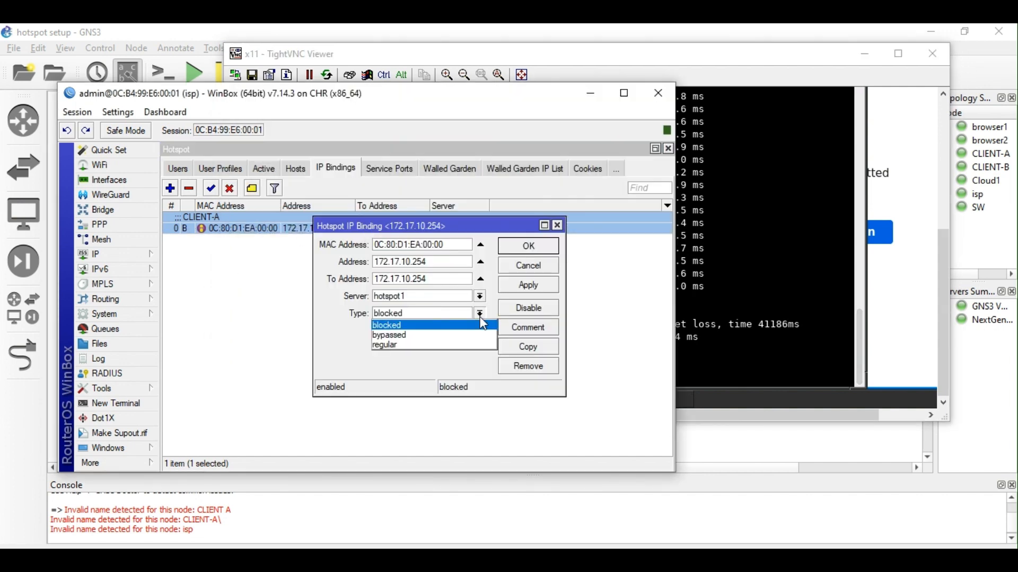
pyautogui.click(446, 335)
pyautogui.click(517, 288)
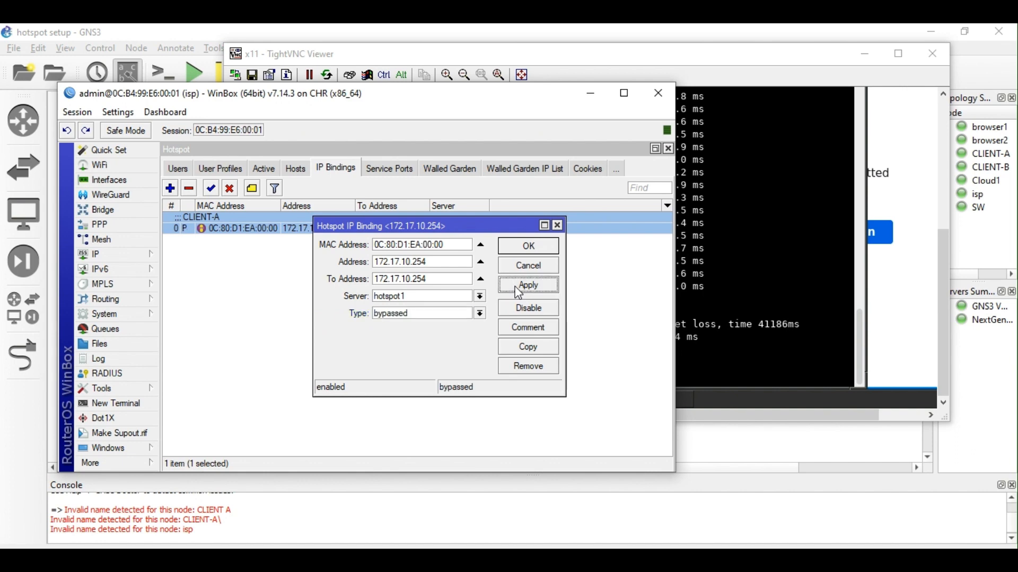
pyautogui.click(526, 247)
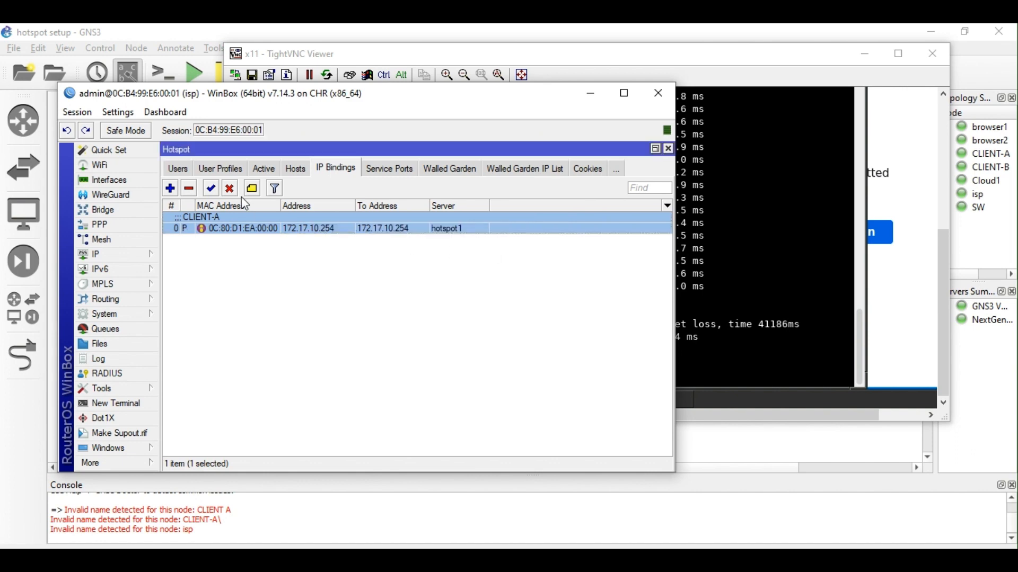
pyautogui.click(190, 169)
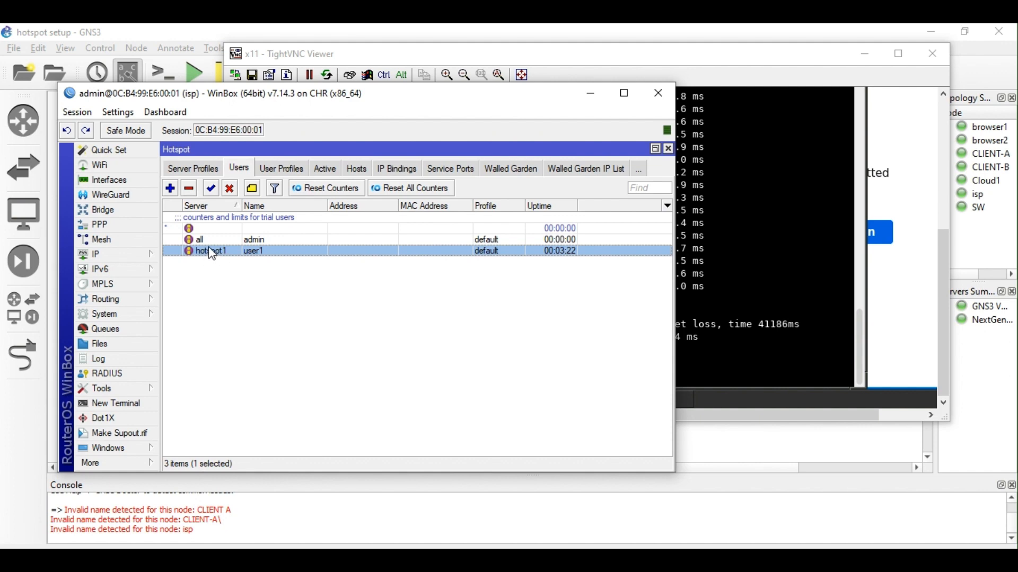
# Recheck user1's limits, then cycle through IP Bindings, Active and Hosts, ending on the empty Hosts list.
pyautogui.doubleClick(212, 252)
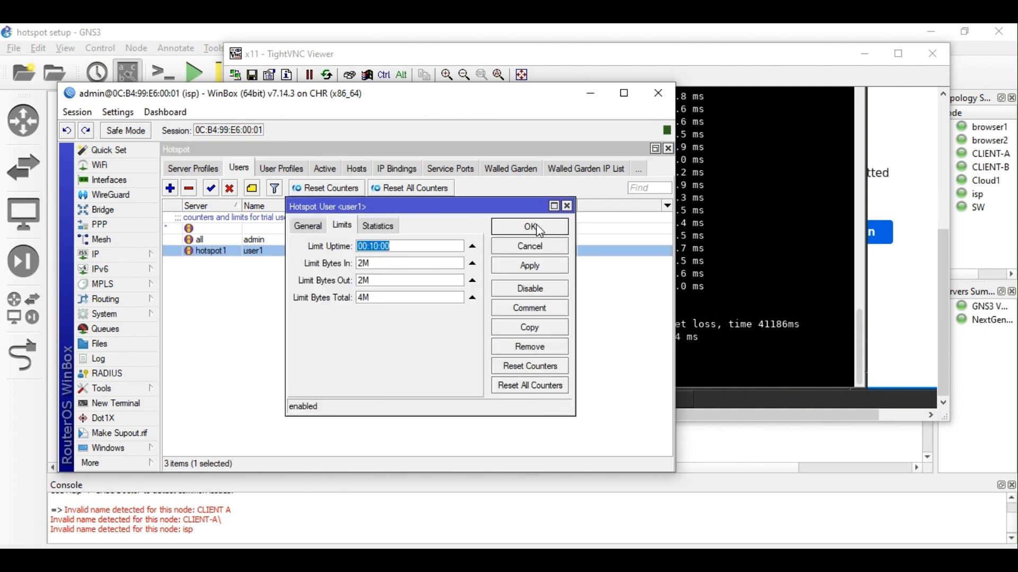
pyautogui.click(539, 232)
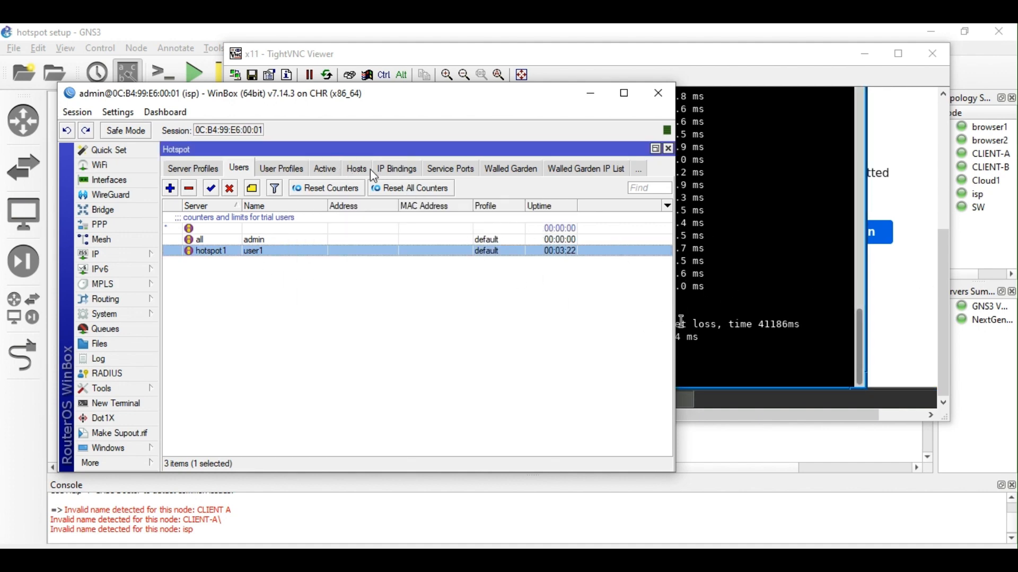
pyautogui.click(390, 170)
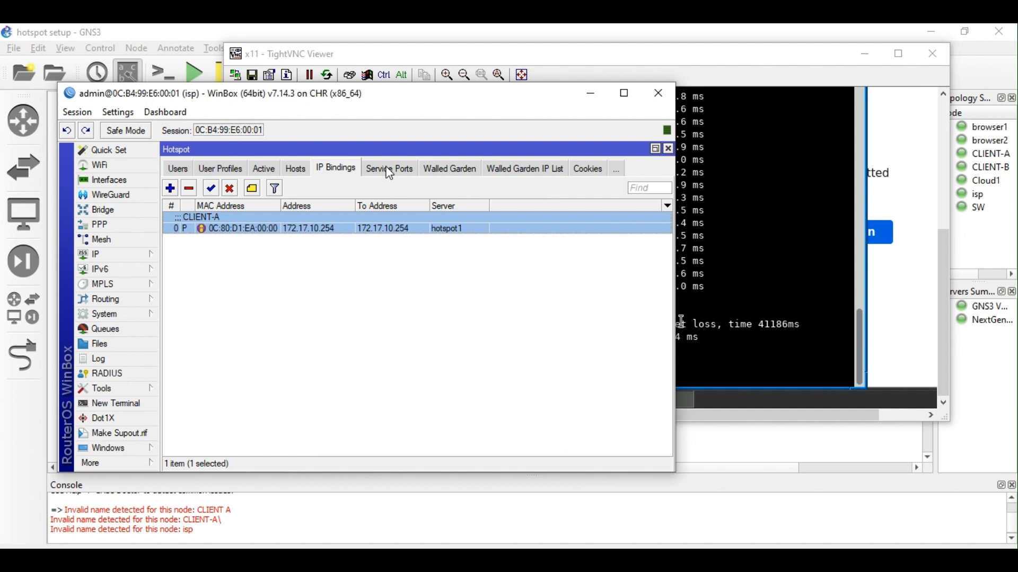
pyautogui.click(296, 170)
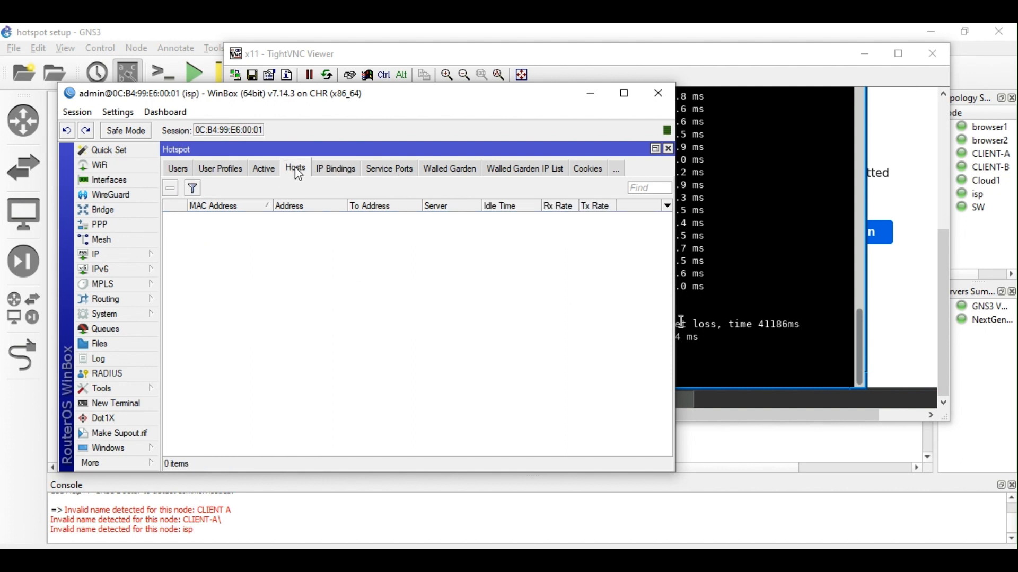
pyautogui.click(268, 170)
pyautogui.click(309, 170)
pyautogui.click(332, 174)
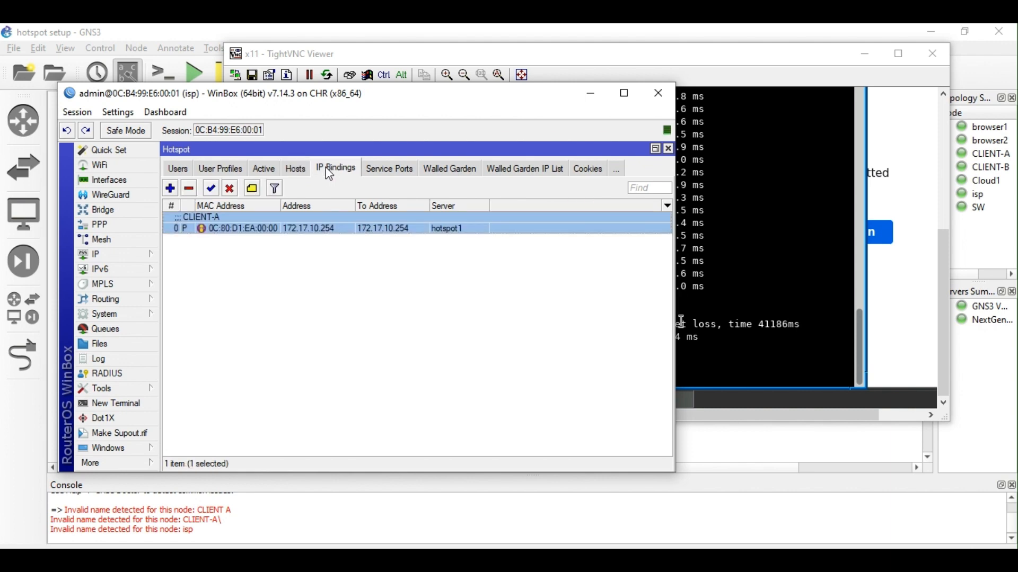
pyautogui.click(297, 173)
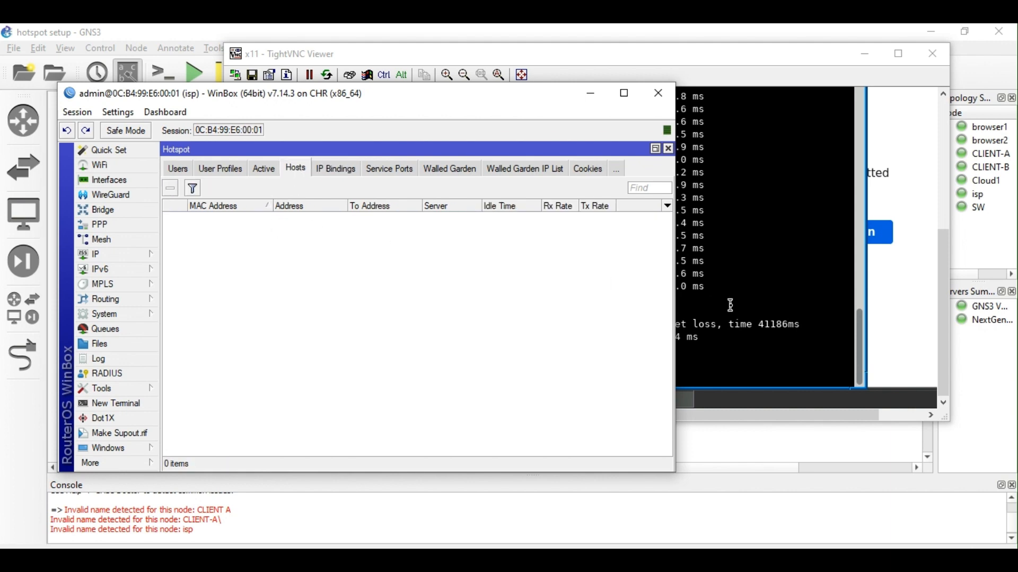
pyautogui.click(732, 305)
# Try to revive the stalled ping terminal, then close the hung window.
pyautogui.press('Return')
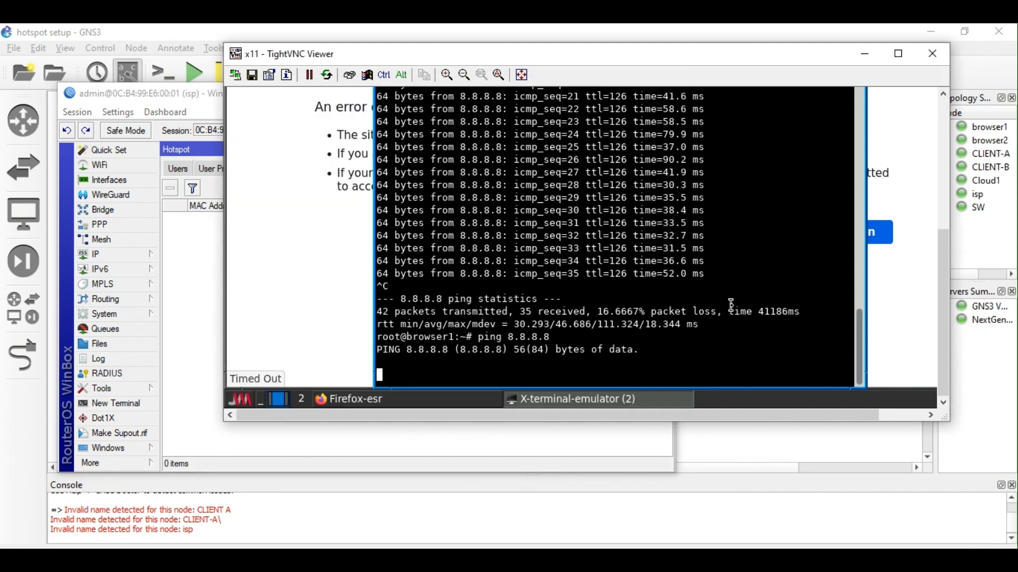
pyautogui.press('Up')
pyautogui.press('Return')
pyautogui.press('Down')
pyautogui.press('Up')
pyautogui.press('Up')
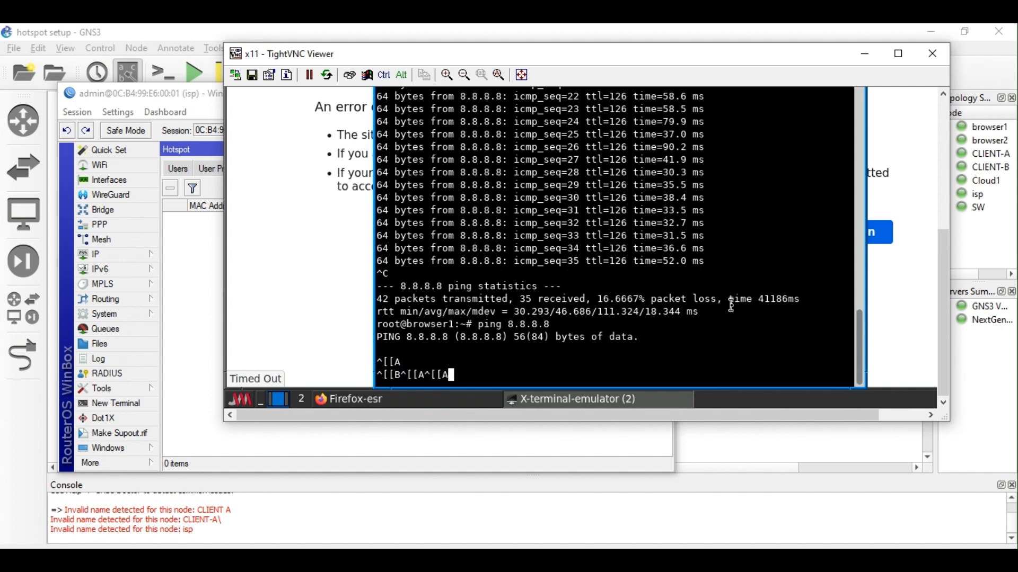
pyautogui.press('Down')
pyautogui.press('Down')
pyautogui.press('Down')
pyautogui.press('BackSpace')
pyautogui.press('BackSpace')
pyautogui.press('BackSpace')
pyautogui.press('BackSpace')
pyautogui.press('BackSpace')
pyautogui.press('BackSpace')
pyautogui.press('BackSpace')
pyautogui.press('BackSpace')
pyautogui.press('BackSpace')
pyautogui.press('BackSpace')
pyautogui.press('BackSpace')
pyautogui.press('BackSpace')
pyautogui.press('BackSpace')
pyautogui.press('BackSpace')
pyautogui.press('BackSpace')
pyautogui.press('BackSpace')
pyautogui.press('BackSpace')
pyautogui.press('BackSpace')
pyautogui.press('Return')
pyautogui.press('Return')
pyautogui.press('Return')
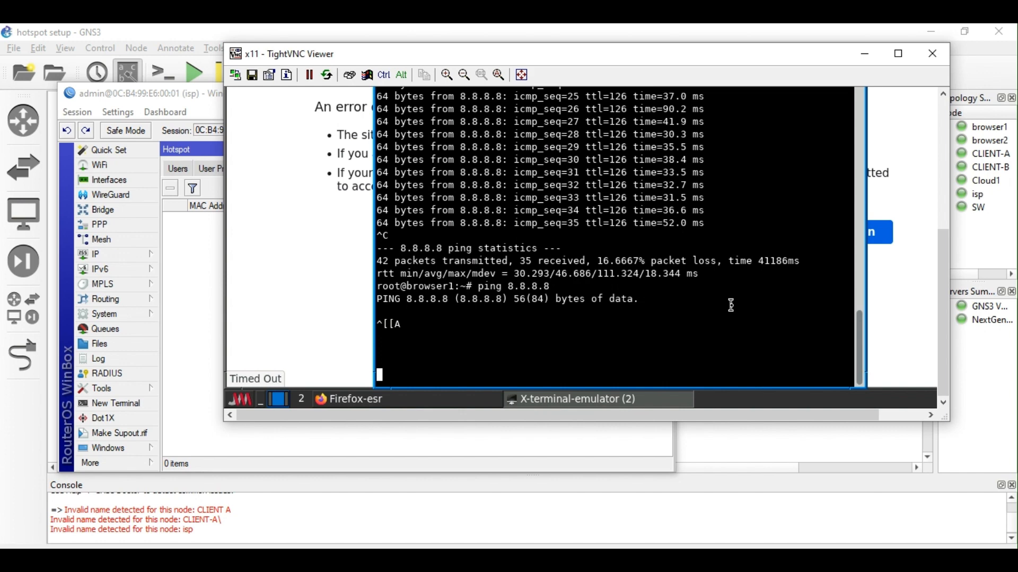
pyautogui.scroll(4, 730, 306)
pyautogui.scroll(-4, 734, 300)
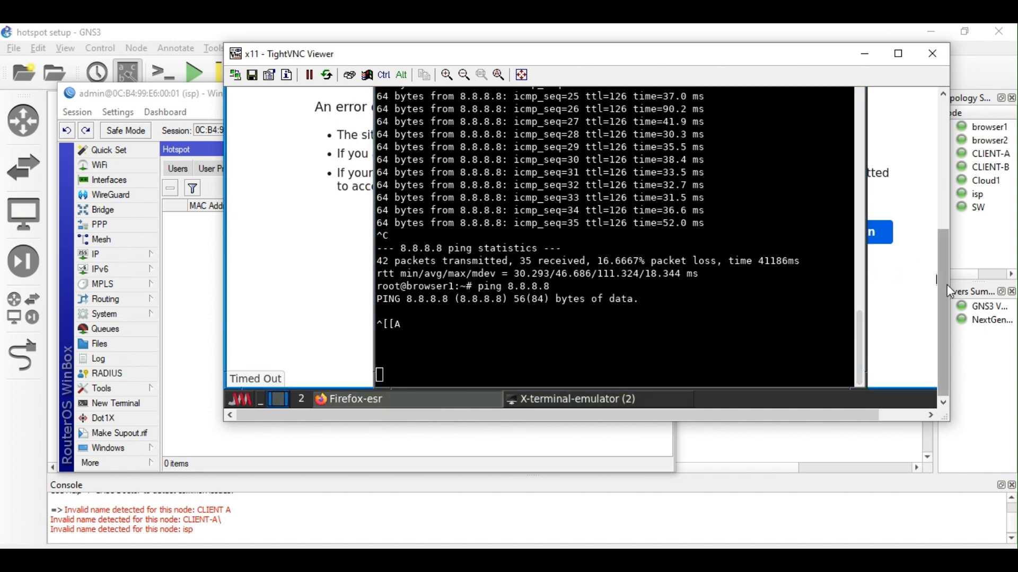
pyautogui.moveTo(947, 285); pyautogui.dragTo(920, 141)
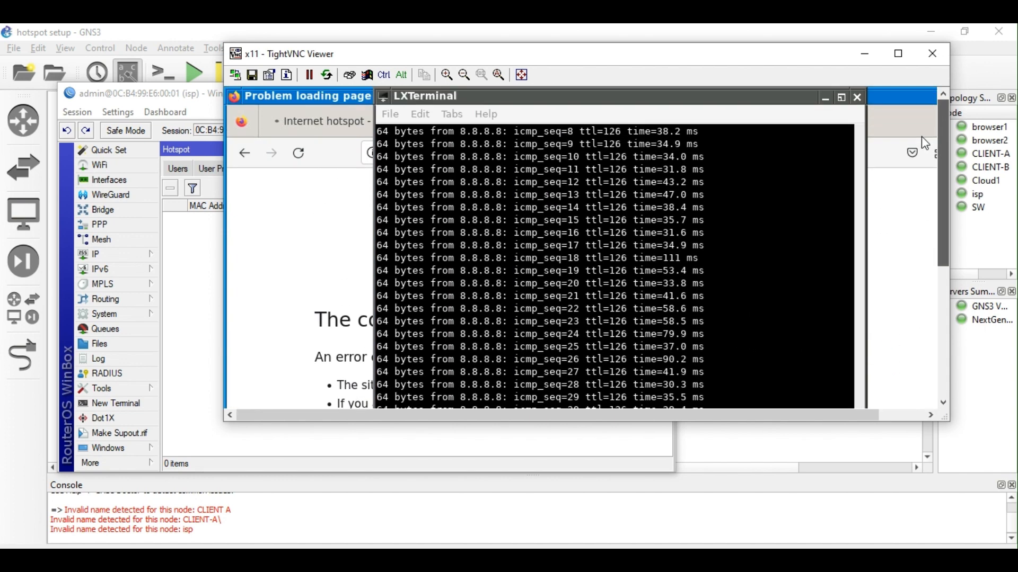
pyautogui.click(859, 97)
# Open a new terminal on browser1 and ping 8.8.8.8.
pyautogui.moveTo(943, 181); pyautogui.dragTo(939, 309)
pyautogui.click(245, 402)
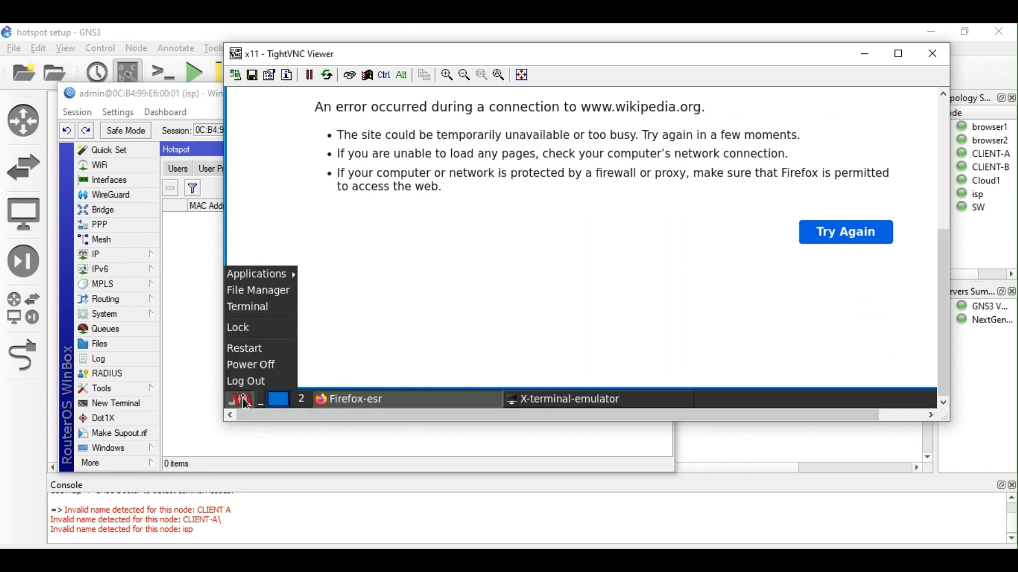
pyautogui.click(265, 309)
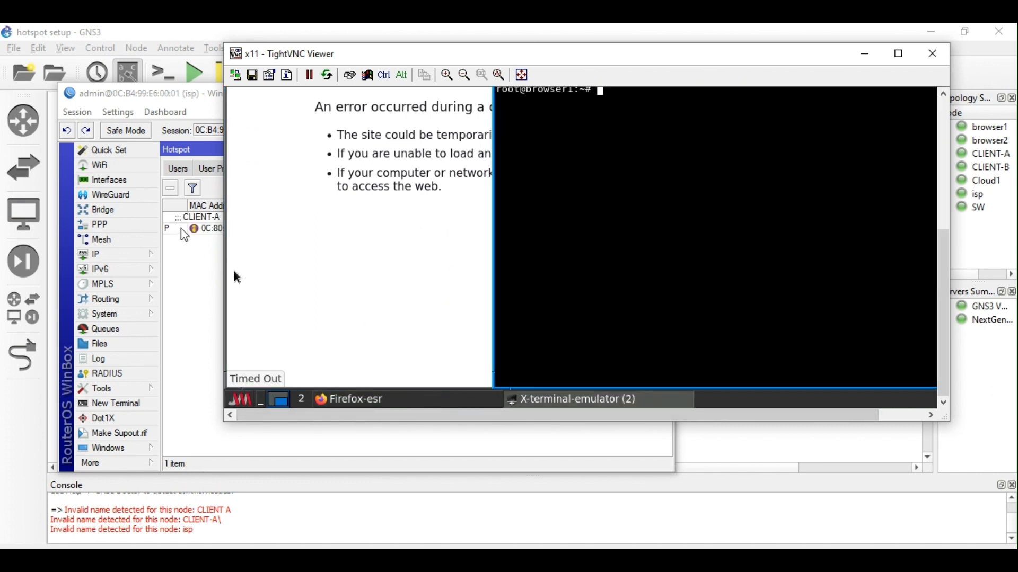
pyautogui.press('Return')
pyautogui.press('Return')
pyautogui.press('Return')
pyautogui.press('Return')
pyautogui.press('Return')
pyautogui.press('Return')
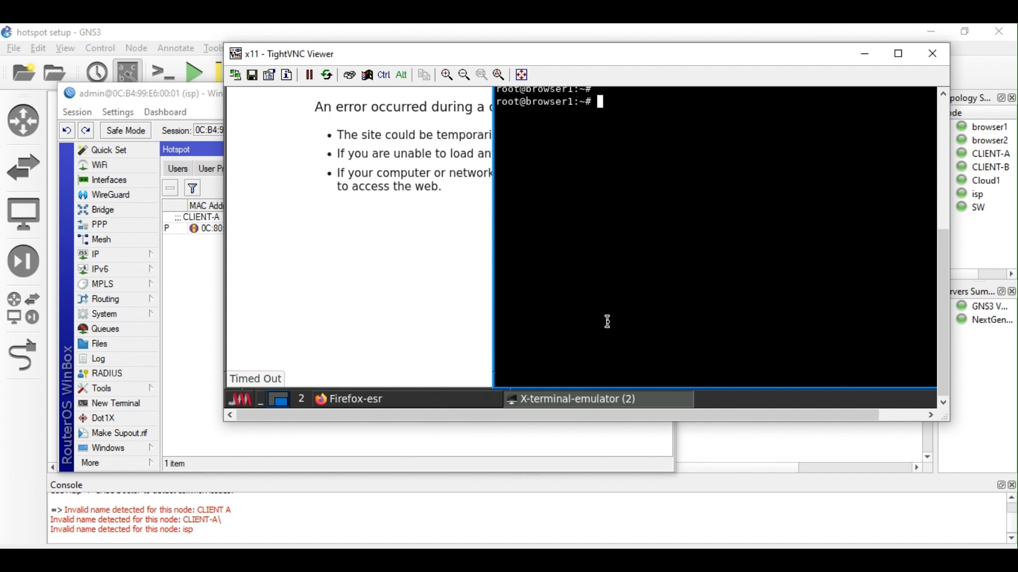
pyautogui.write('ping ')
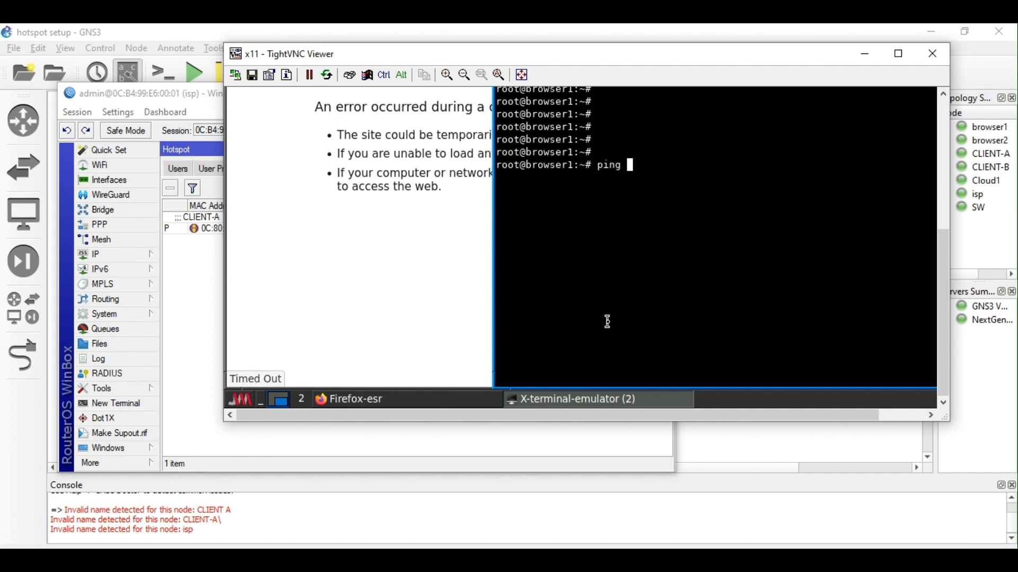
pyautogui.write('8.8.8.8')
pyautogui.press('Return')
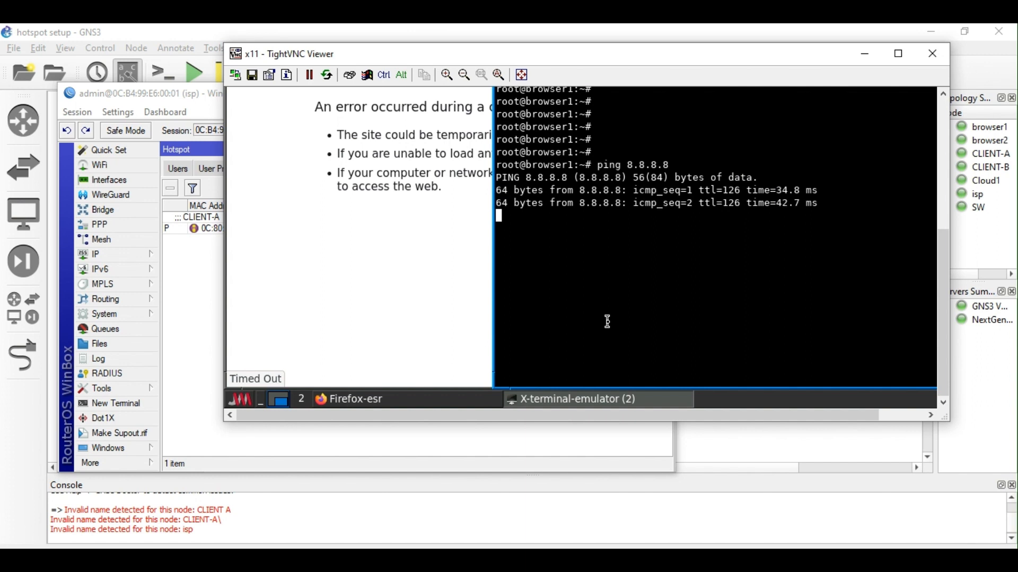
pyautogui.click(200, 229)
# Switch CLIENT-A's IP binding type from bypassed to regular and save it.
pyautogui.click(264, 168)
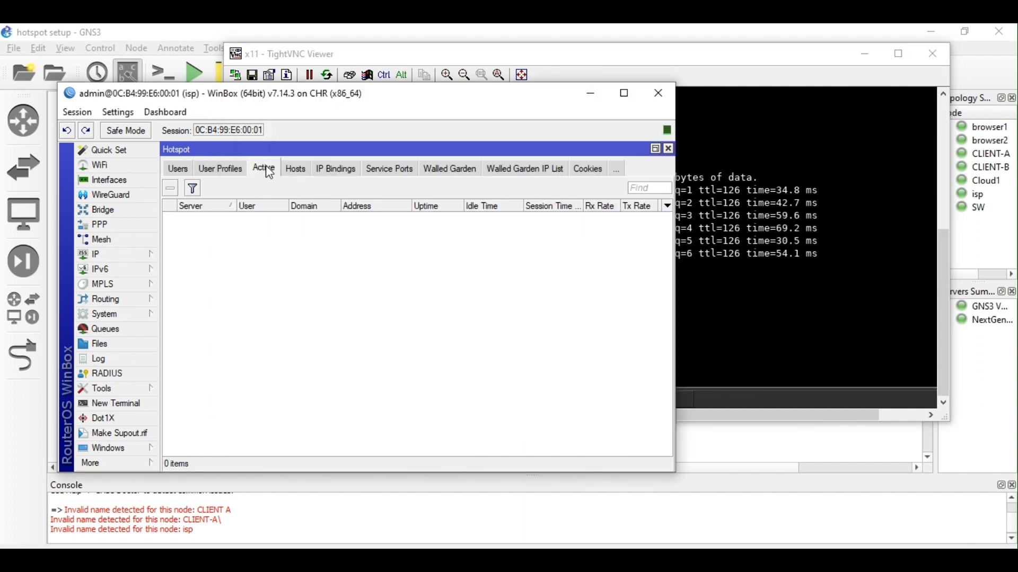
pyautogui.click(294, 169)
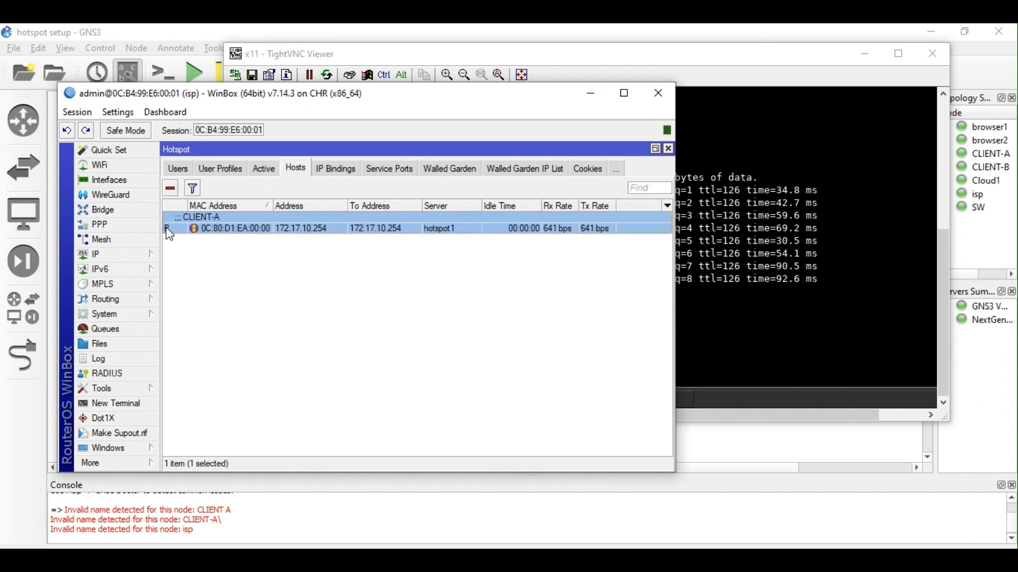
pyautogui.moveTo(167, 228)
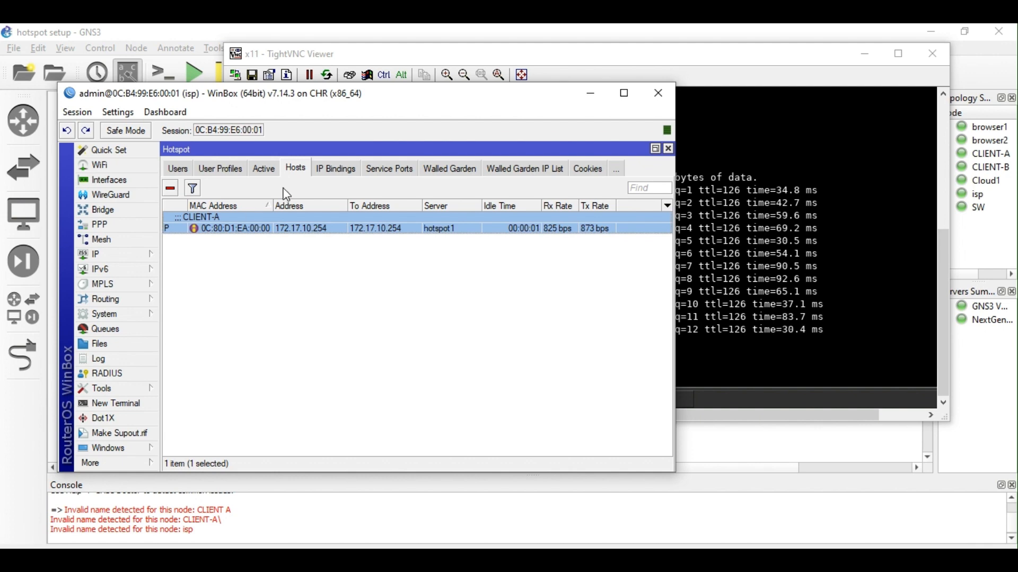
pyautogui.click(338, 179)
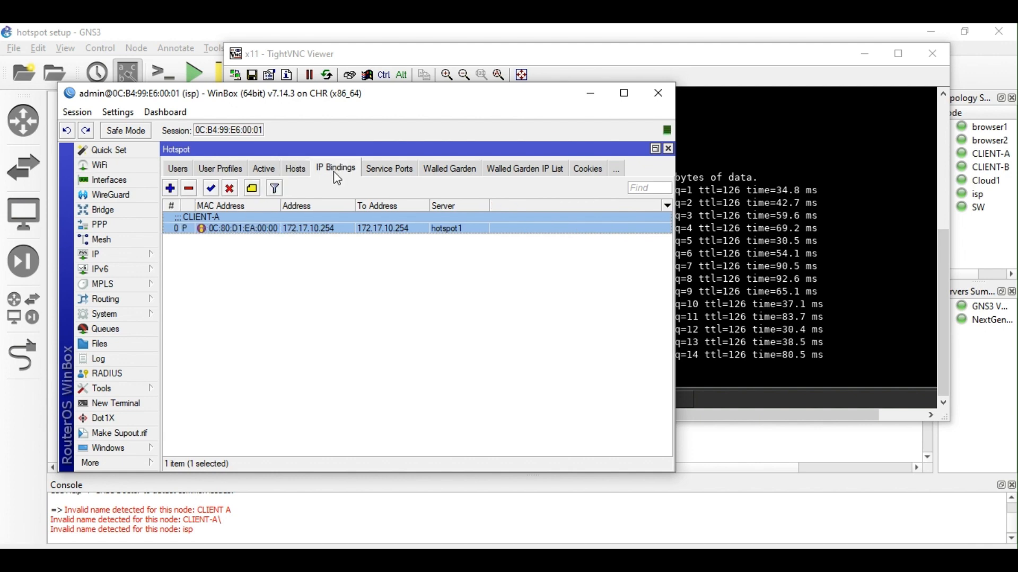
pyautogui.doubleClick(305, 226)
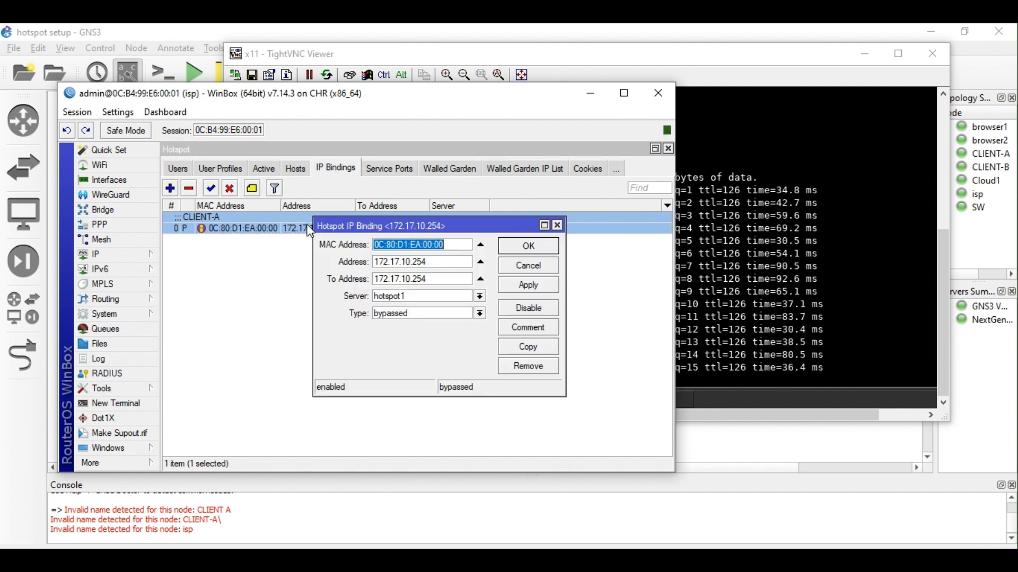
pyautogui.click(479, 314)
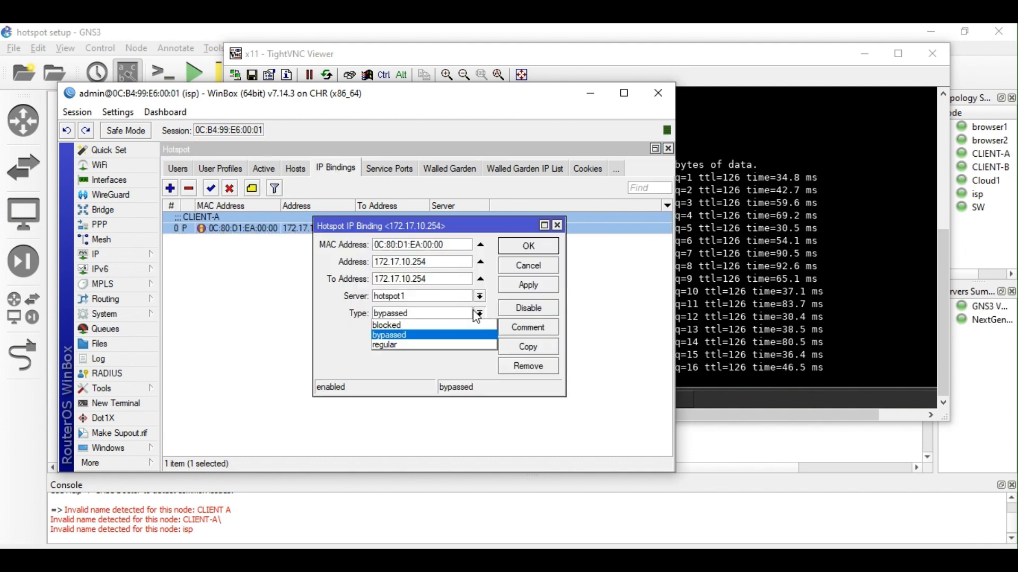
pyautogui.click(432, 344)
pyautogui.click(536, 286)
pyautogui.click(537, 247)
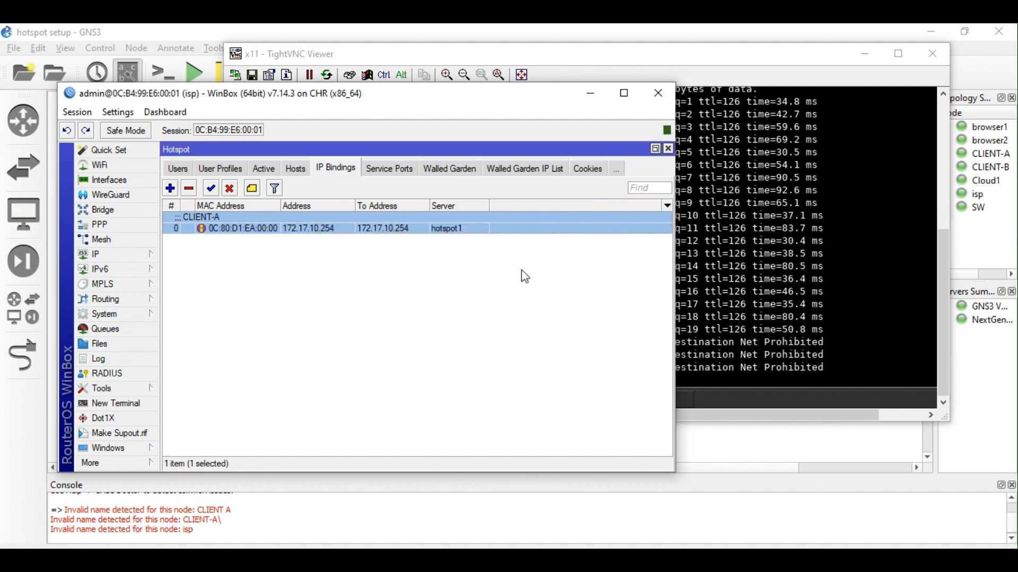
pyautogui.click(812, 343)
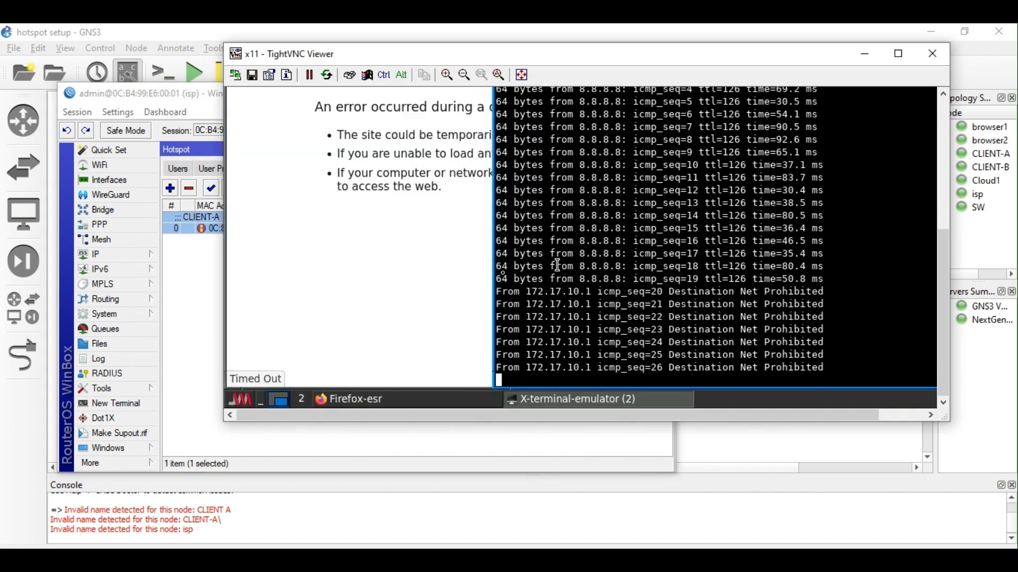
# Compare the failing ping output with Firefox's timed-out page and its network-login warning.
pyautogui.click(447, 275)
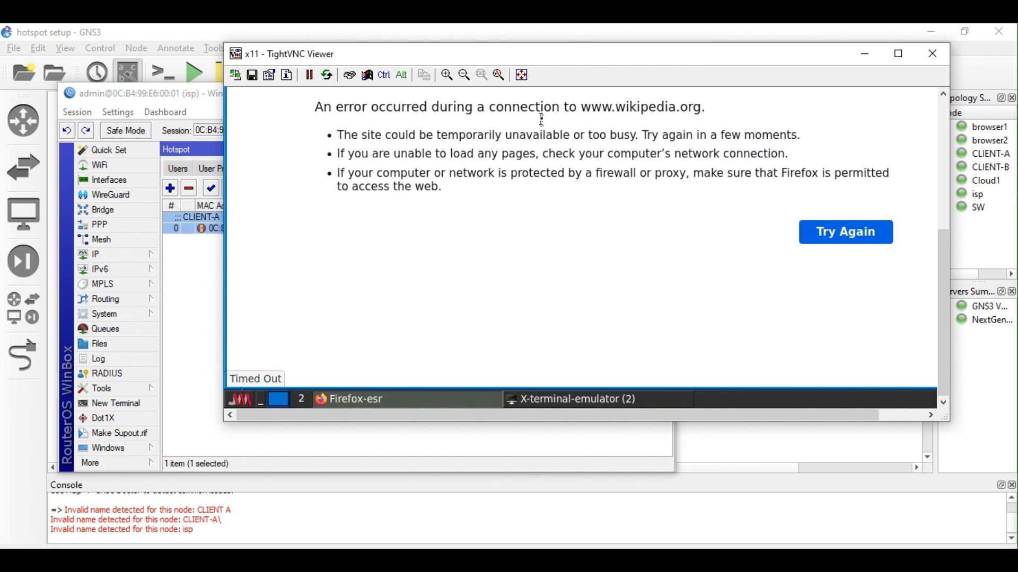
pyautogui.click(396, 406)
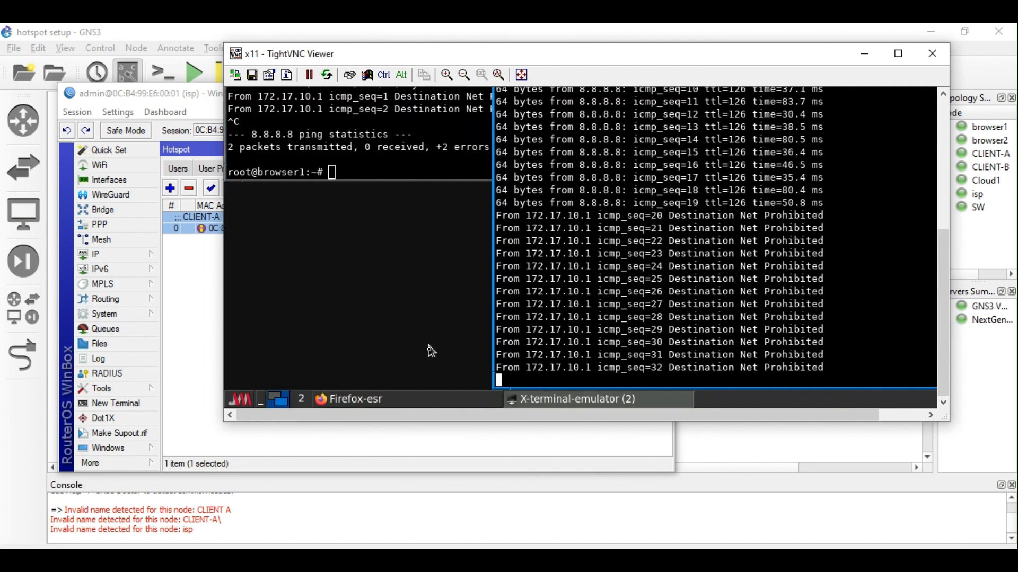
pyautogui.click(379, 403)
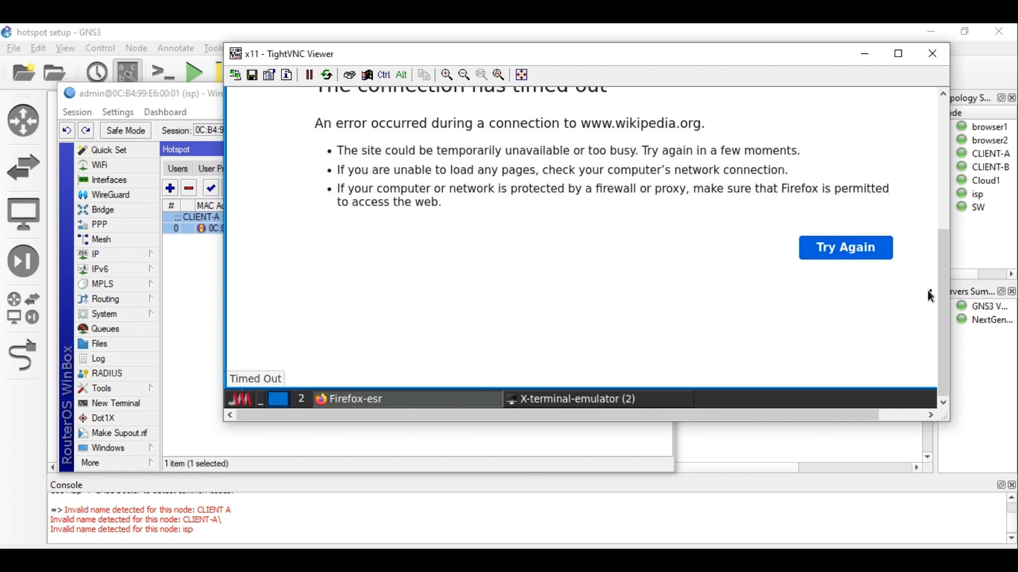
pyautogui.moveTo(939, 306); pyautogui.dragTo(939, 176)
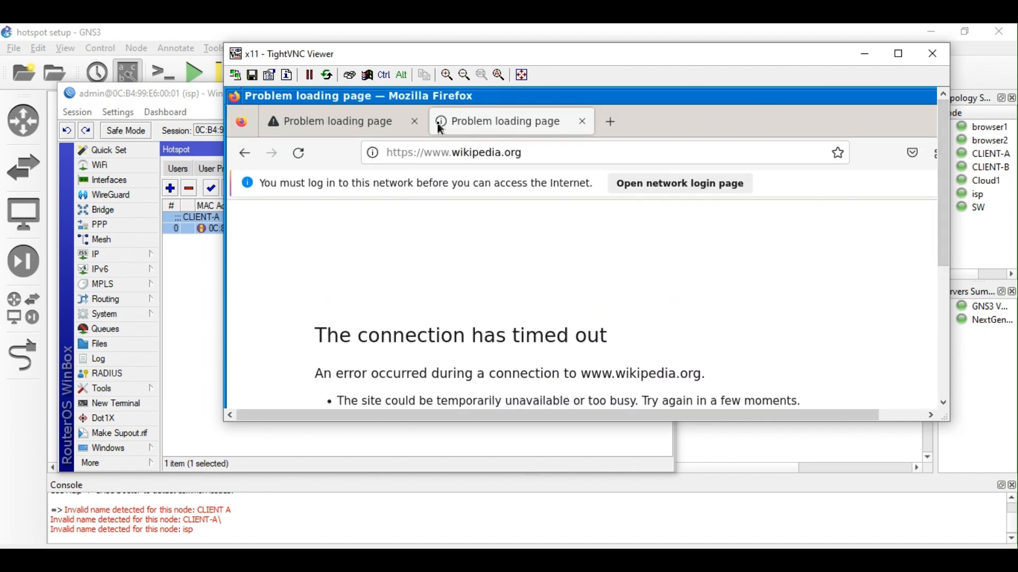
# Close the first error tab, reload Wikipedia, and load nextlevel.net in a new tab.
pyautogui.click(415, 122)
pyautogui.click(450, 146)
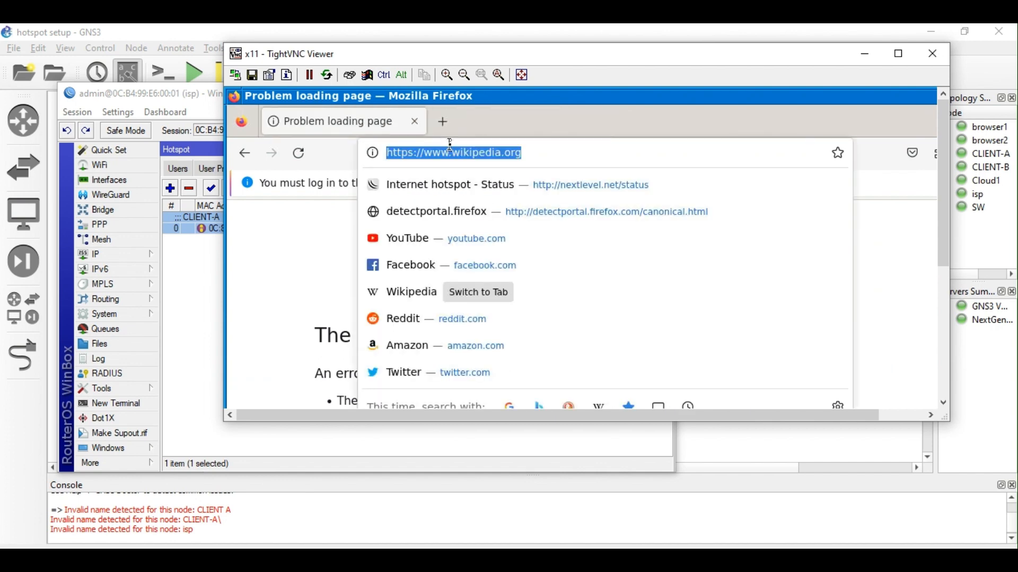
pyautogui.press('Return')
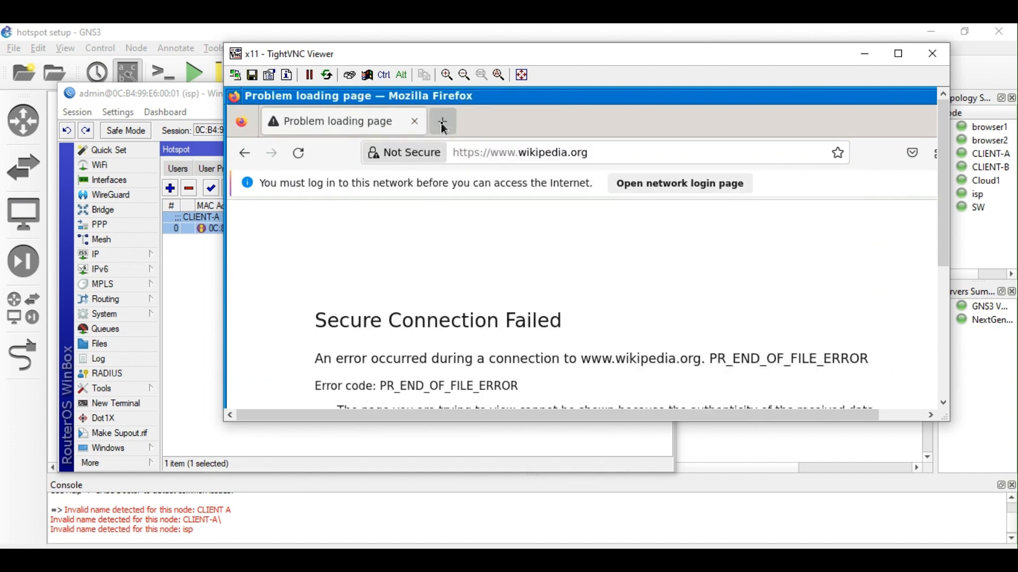
pyautogui.click(444, 124)
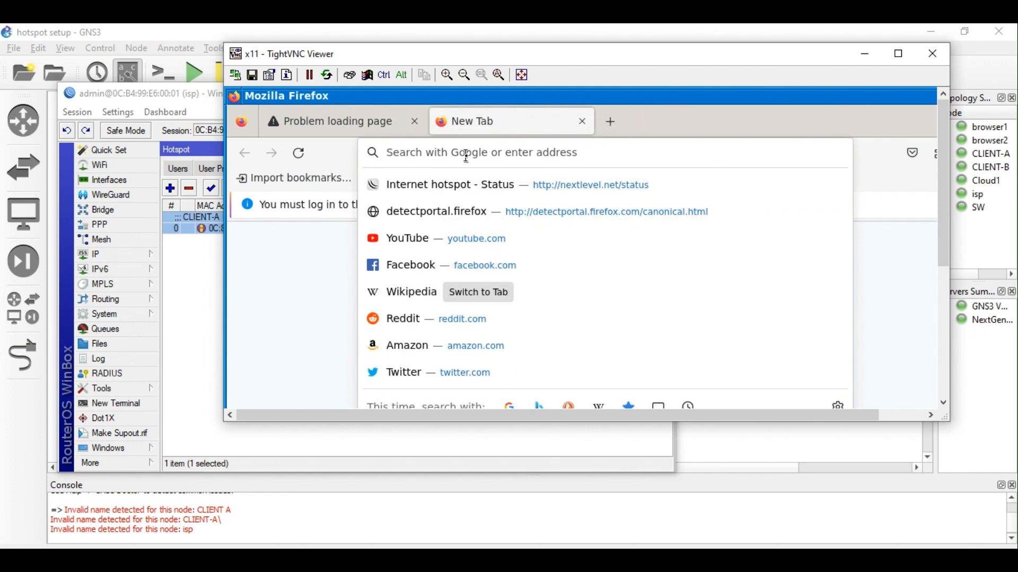
pyautogui.write('nexy')
pyautogui.write('tlevel.net,')
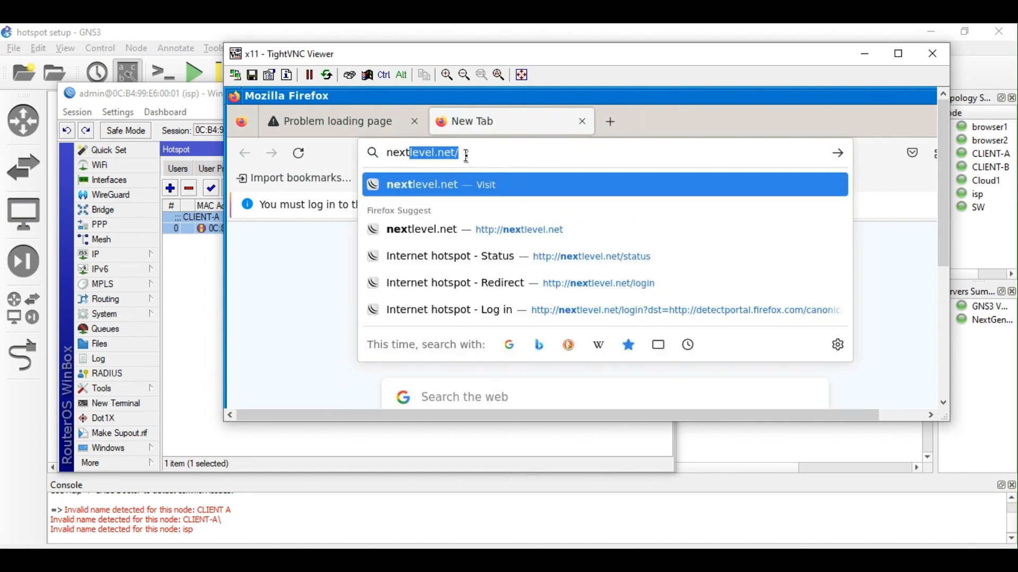
pyautogui.press('BackSpace')
pyautogui.press('Return')
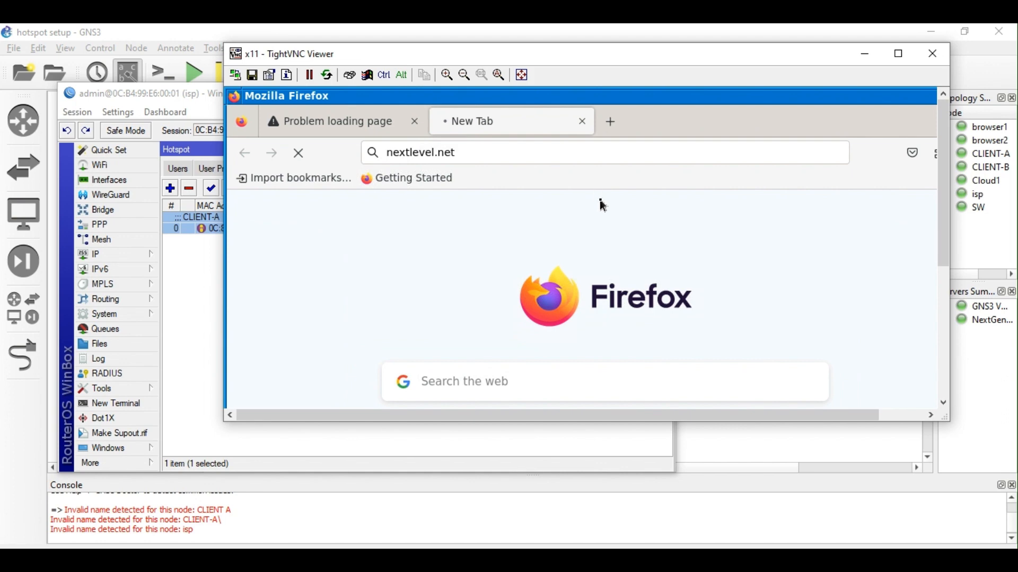
# Check WinBox's Active and Hosts lists and select the 172.17.10.254 host entry.
pyautogui.click(205, 235)
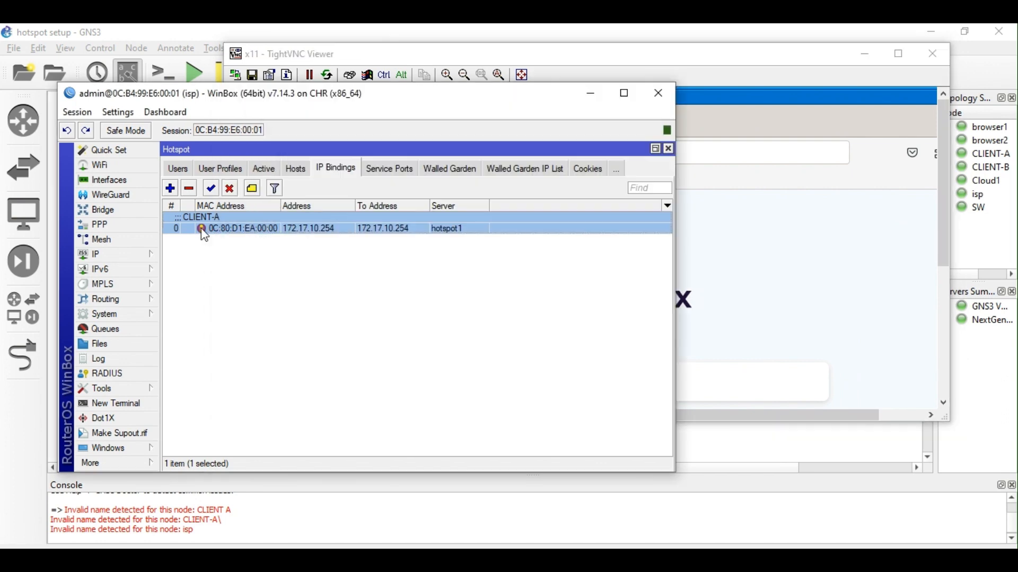
pyautogui.click(270, 172)
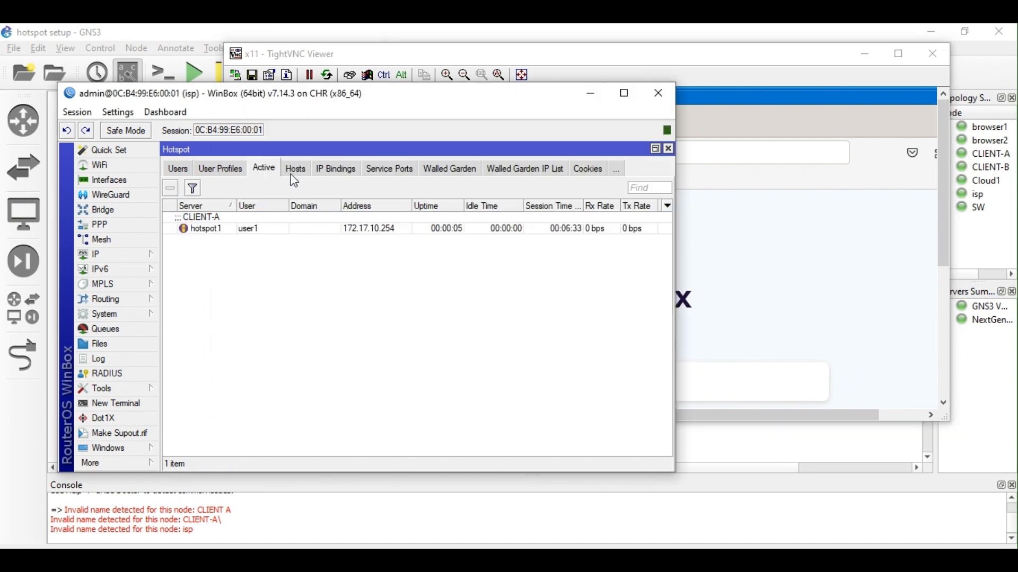
pyautogui.click(292, 171)
pyautogui.click(241, 225)
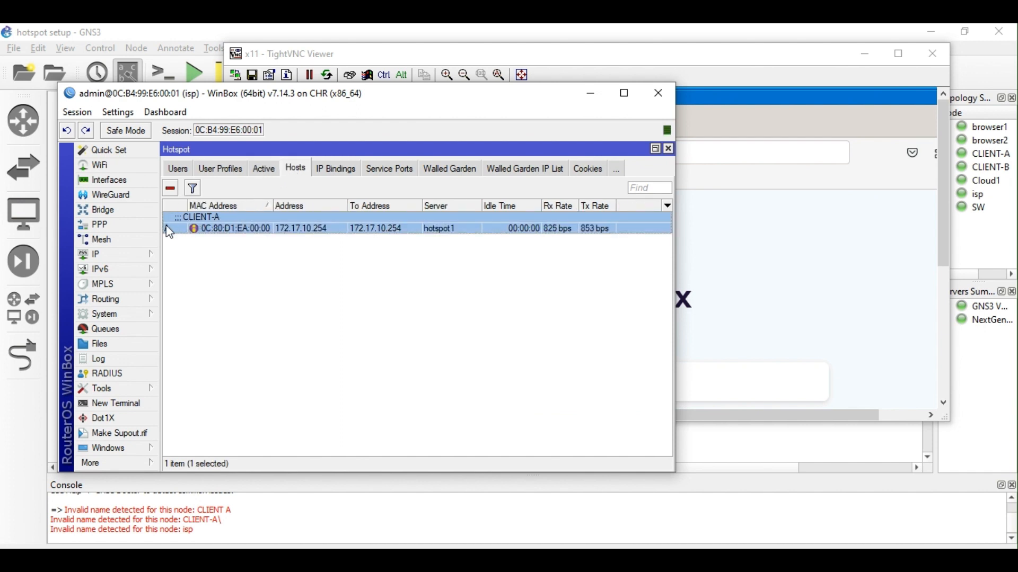
# Check user1's active hotspot session and confirm browser1's ping to 8.8.8.8 gets replies again.
pyautogui.moveTo(170, 232)
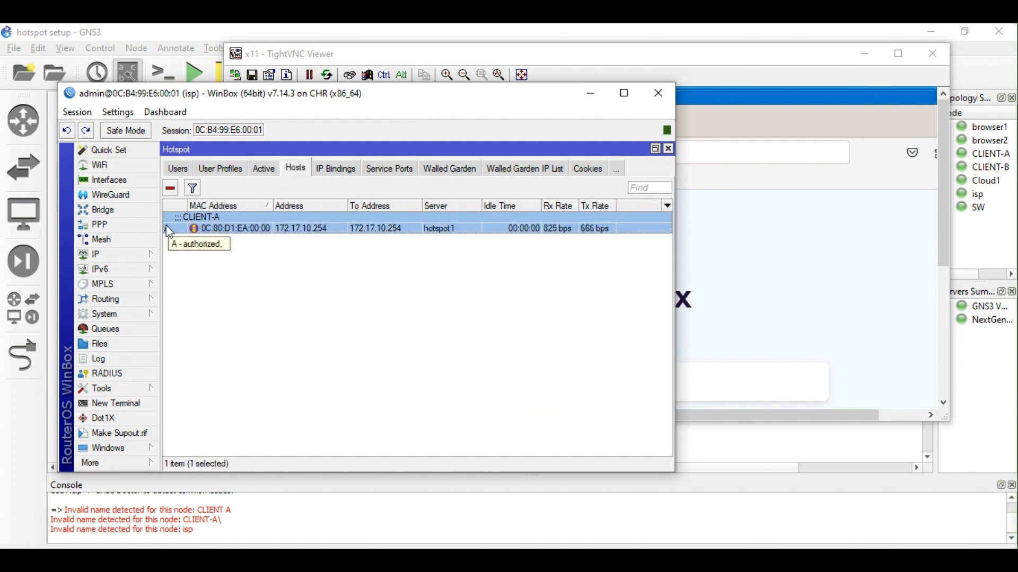
pyautogui.click(265, 174)
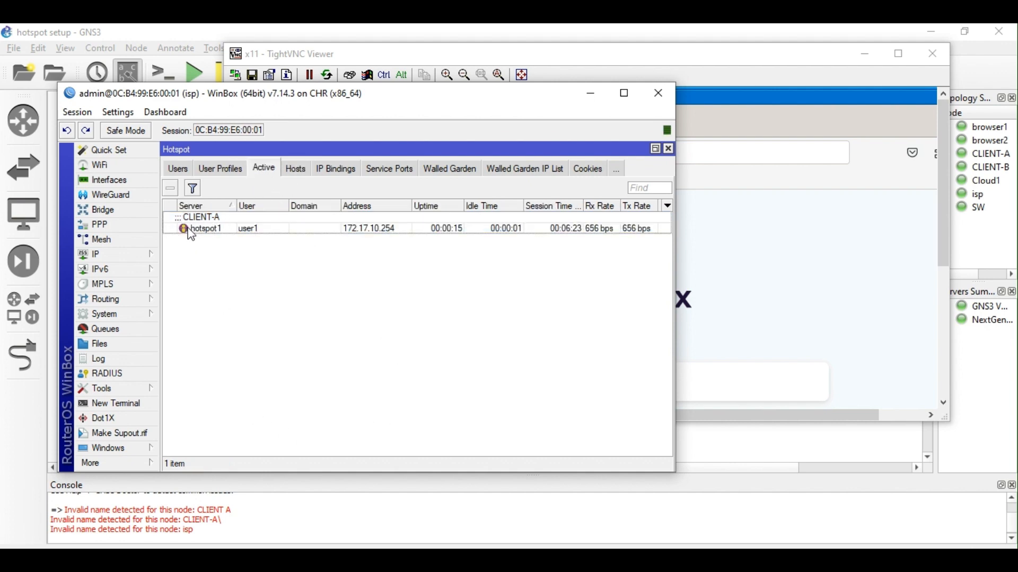
pyautogui.click(789, 247)
pyautogui.moveTo(943, 212); pyautogui.dragTo(946, 348)
pyautogui.click(563, 399)
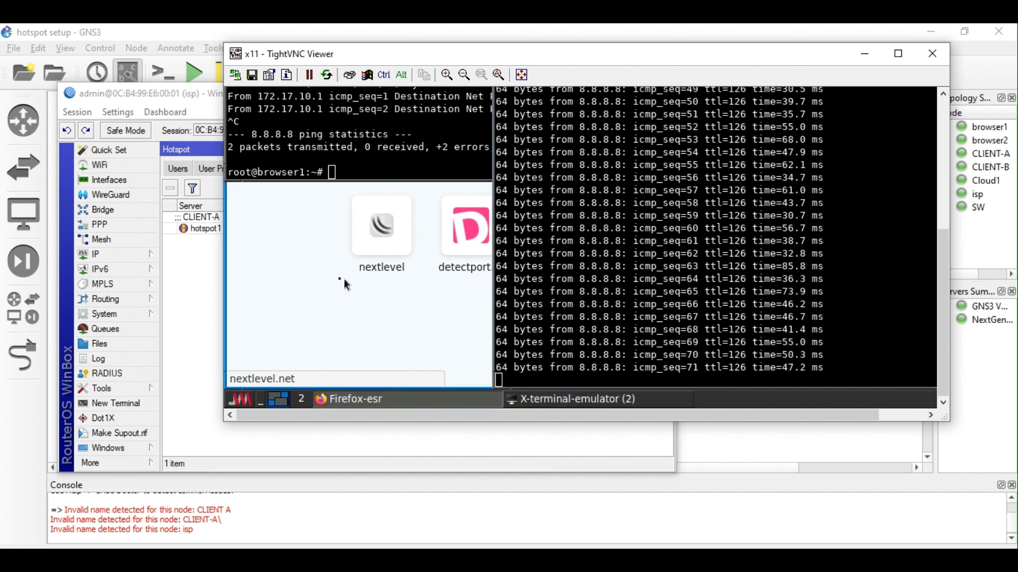
# View the hotspot Cookies list and select user1's cookie, which expires in about 3 days.
pyautogui.click(182, 265)
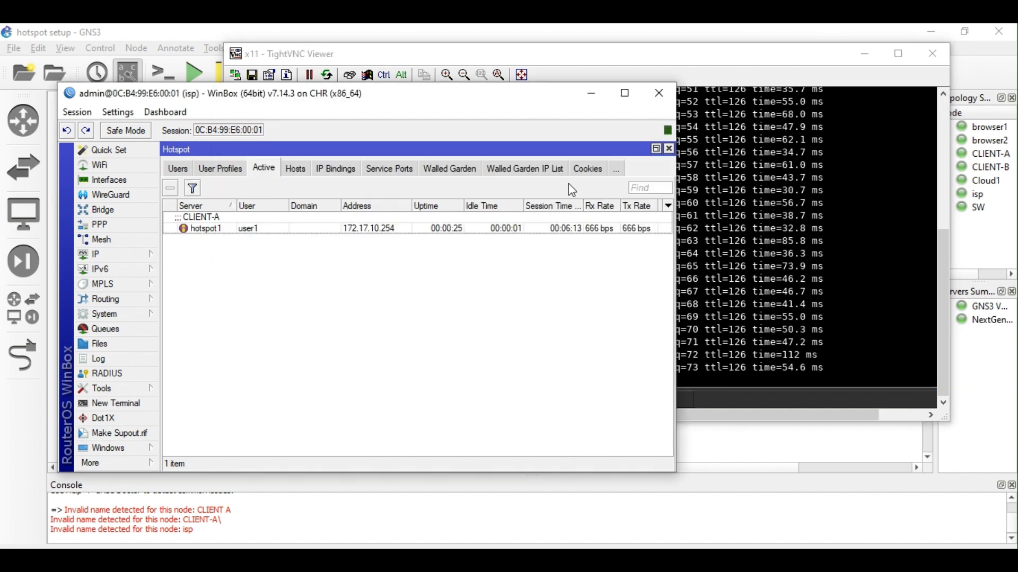
pyautogui.click(588, 169)
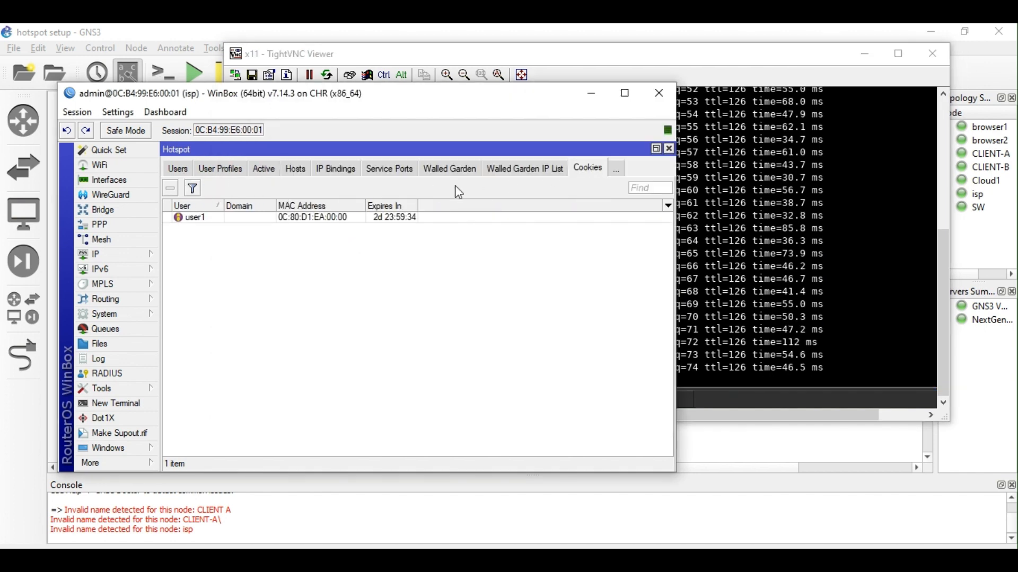
pyautogui.click(310, 219)
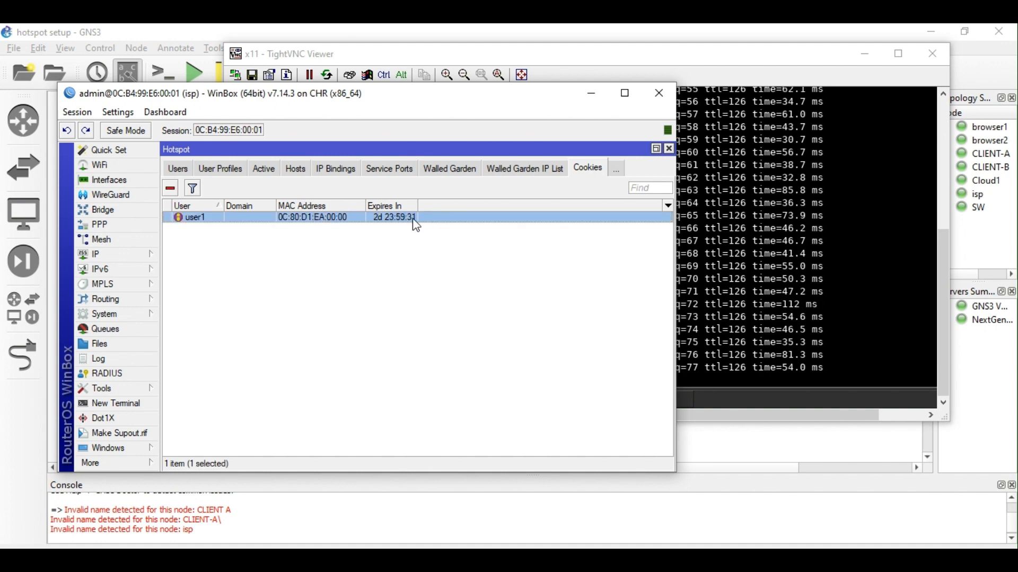
pyautogui.click(758, 186)
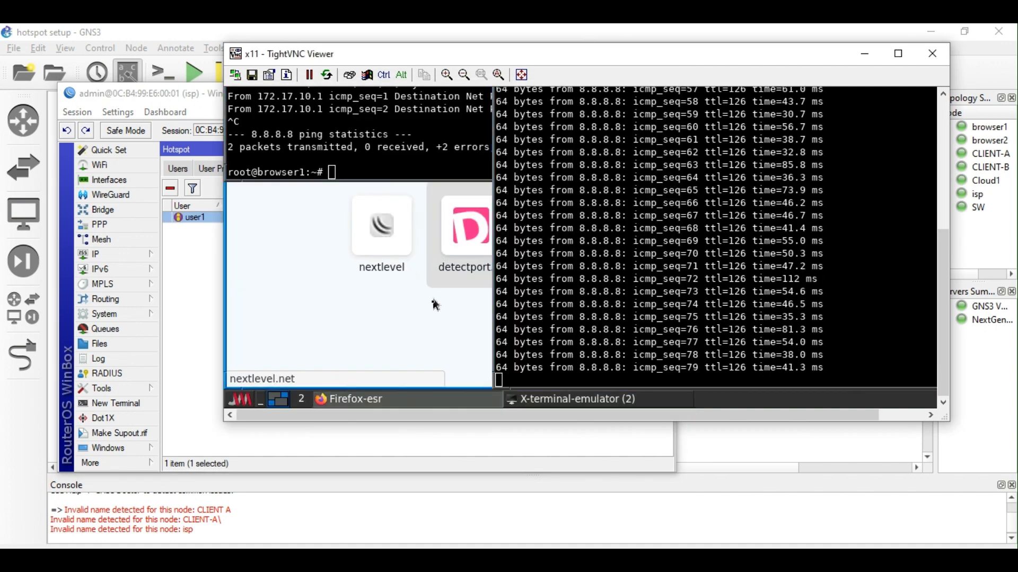
# Load nextlevel.net/login in Firefox to reach the hotspot's 'You are logged in' page.
pyautogui.click(356, 400)
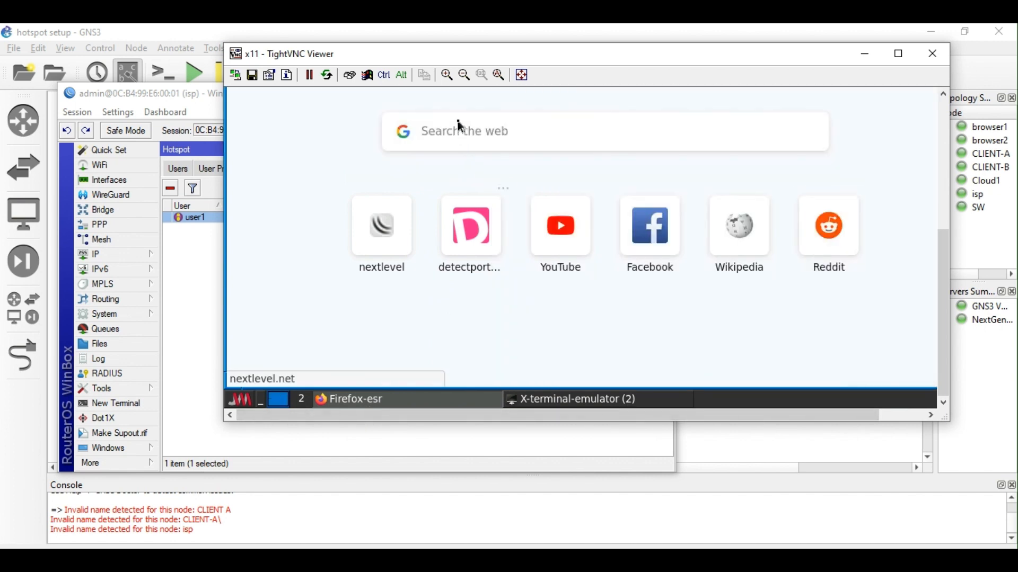
pyautogui.moveTo(943, 255); pyautogui.dragTo(937, 113)
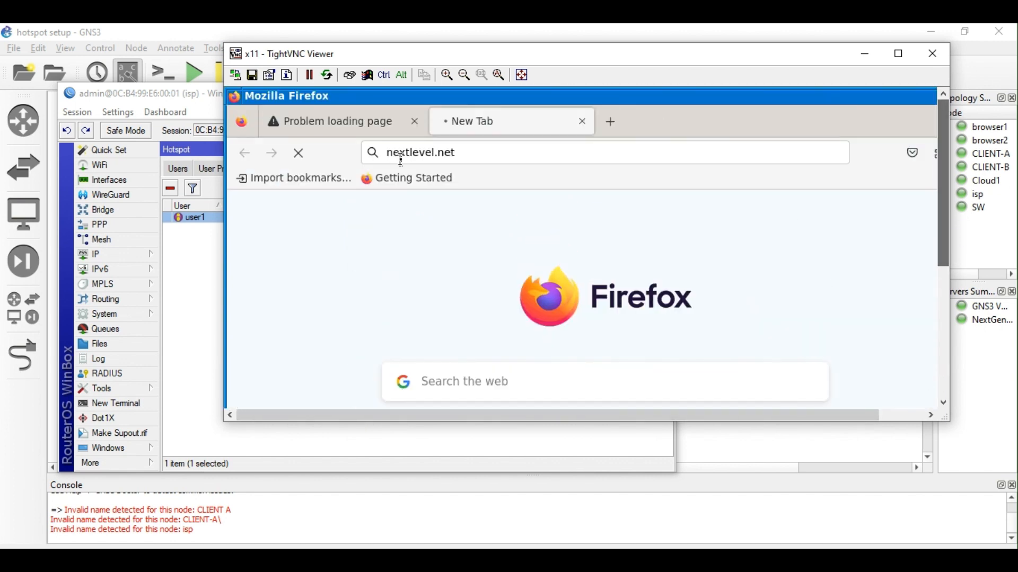
pyautogui.click(466, 153)
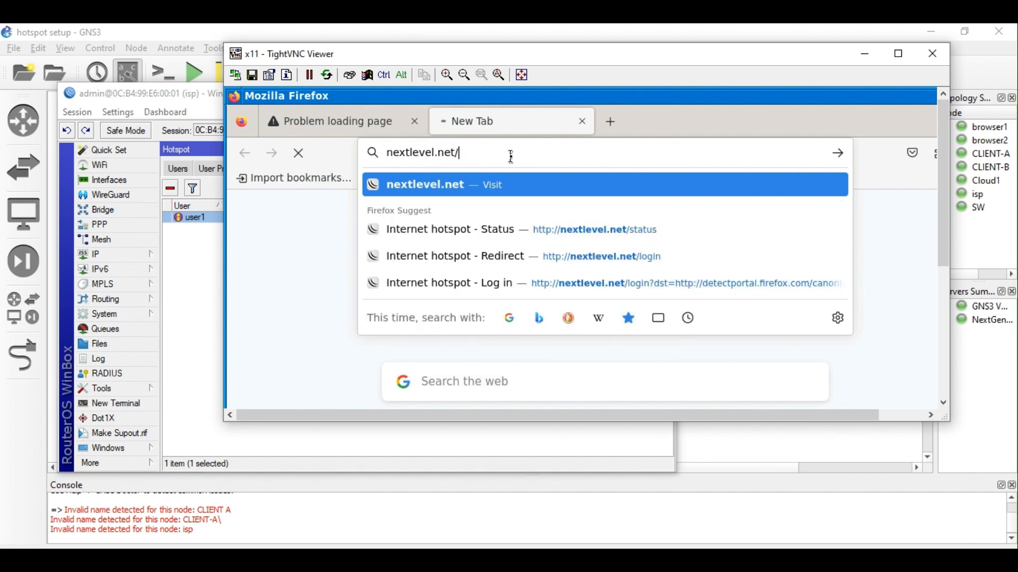
pyautogui.write('/login')
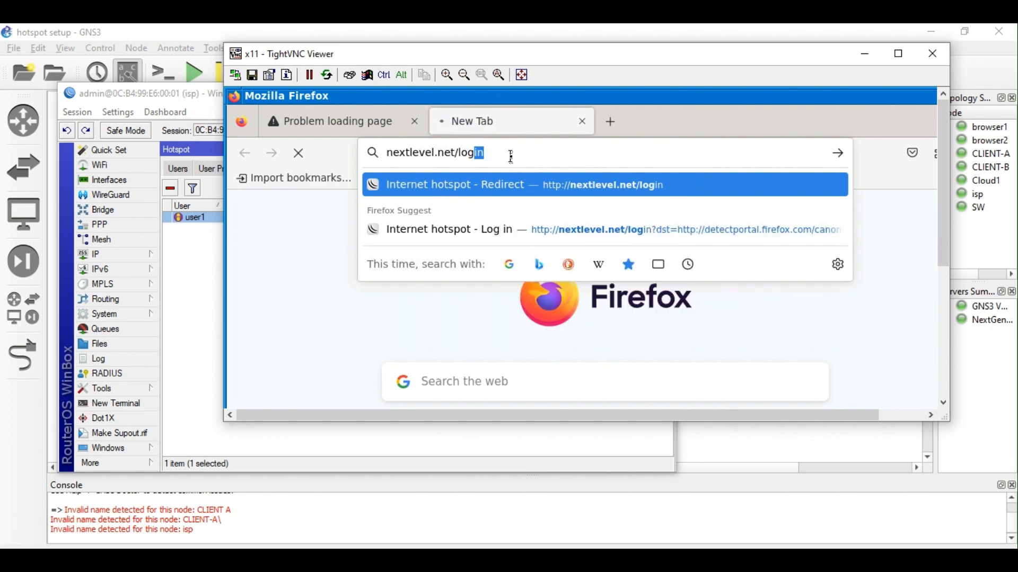
pyautogui.press('Return')
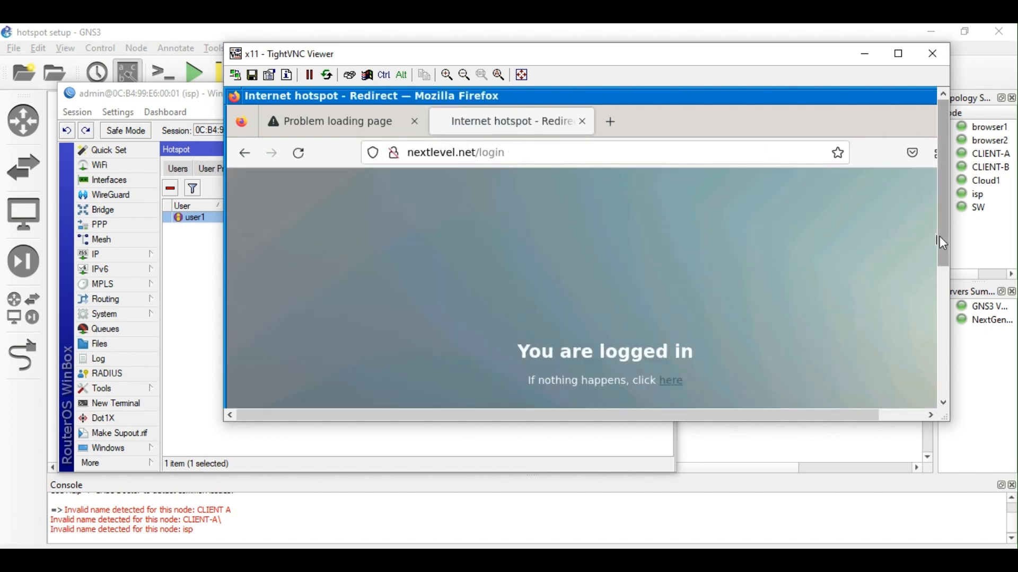
# Change the address to nextlevel.net/status and load it.
pyautogui.moveTo(940, 242); pyautogui.dragTo(945, 332)
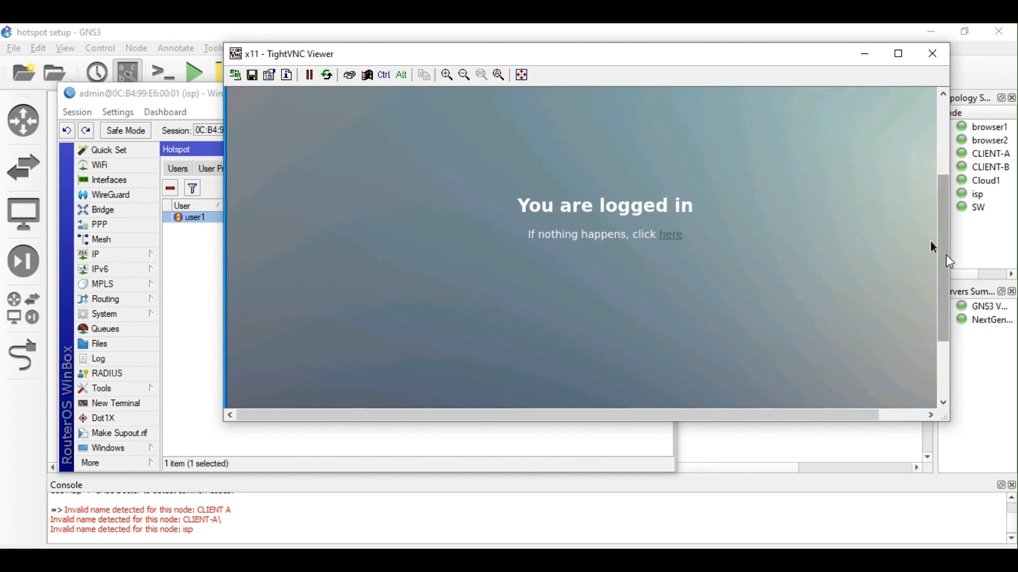
pyautogui.moveTo(942, 249); pyautogui.dragTo(936, 118)
pyautogui.click(521, 155)
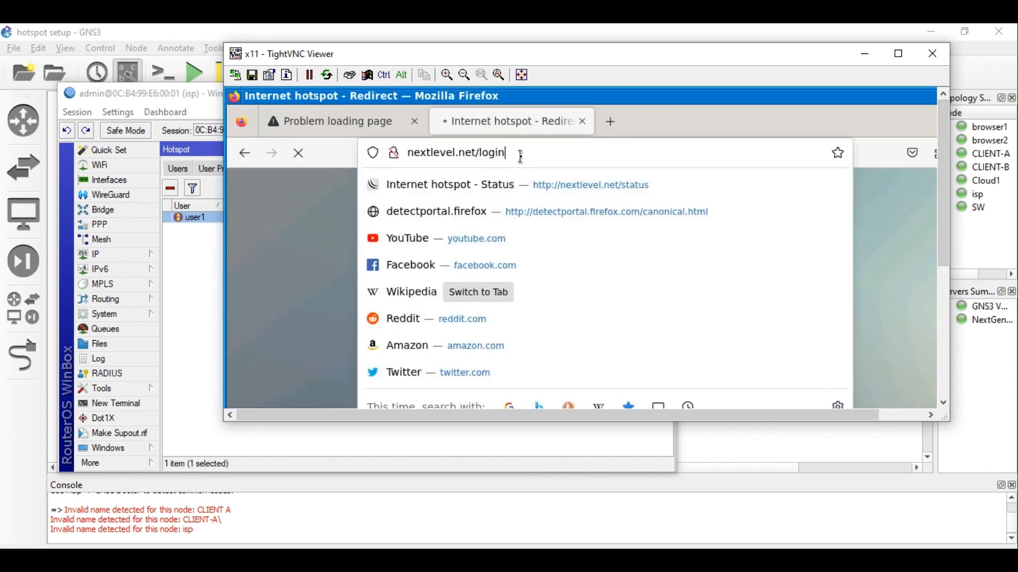
pyautogui.press('BackSpace')
pyautogui.press('BackSpace')
pyautogui.press('BackSpace')
pyautogui.press('BackSpace')
pyautogui.press('BackSpace')
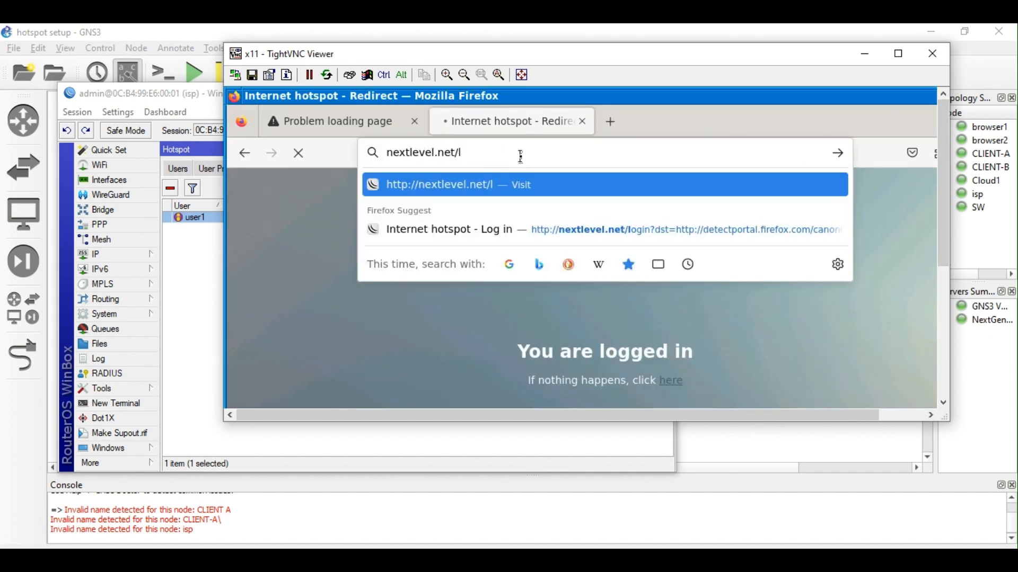
pyautogui.write('status')
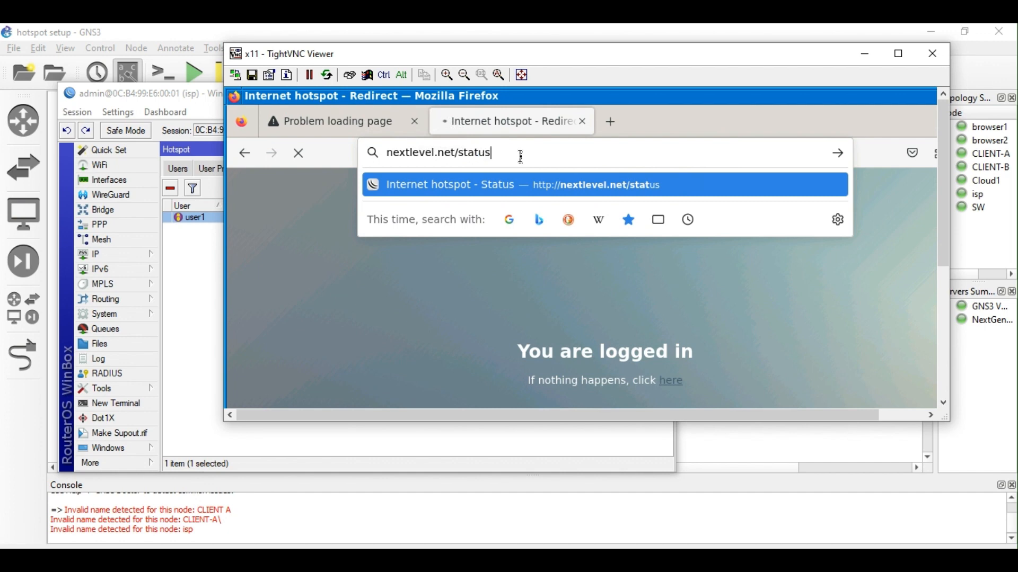
pyautogui.press('Return')
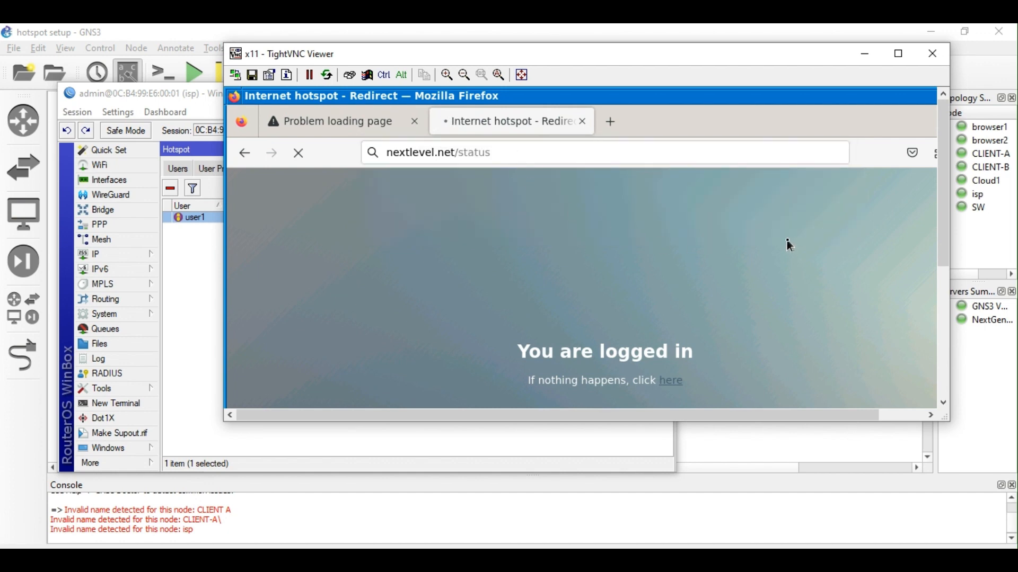
# Load nextlevel.net/status in a new Firefox tab.
pyautogui.click(613, 125)
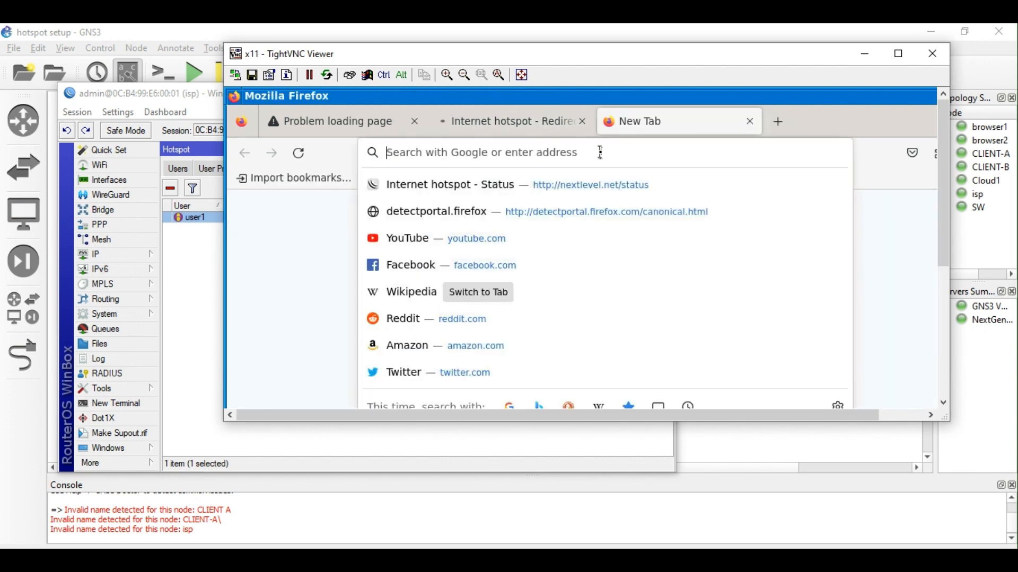
pyautogui.write('next')
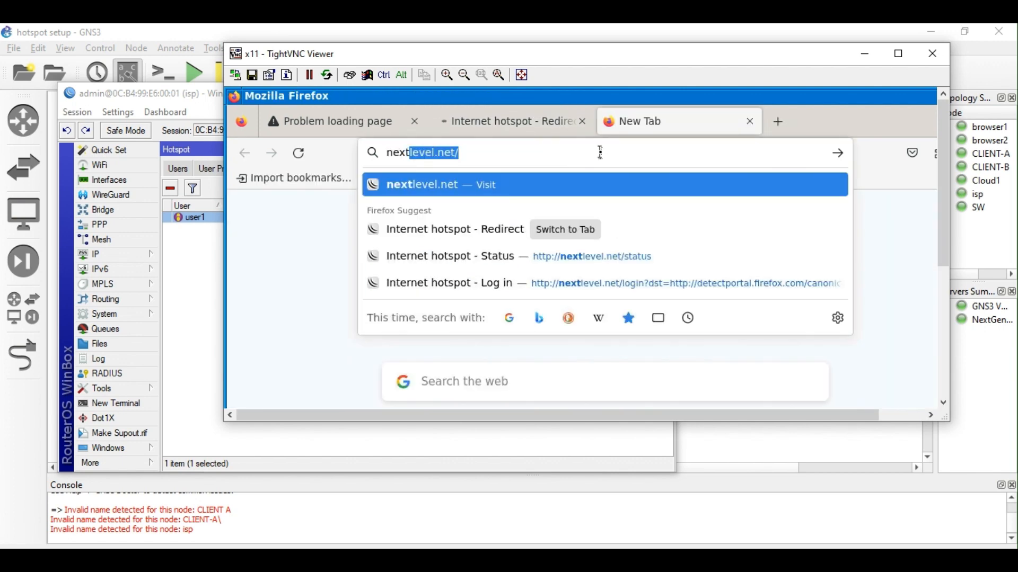
pyautogui.write('level.netstat')
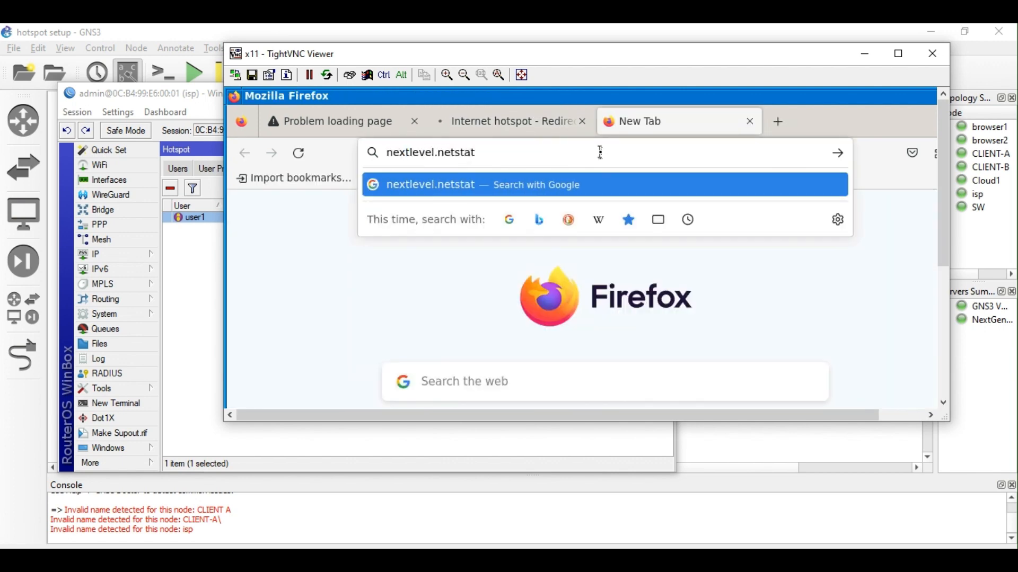
pyautogui.press('BackSpace')
pyautogui.press('BackSpace')
pyautogui.press('BackSpace')
pyautogui.press('BackSpace')
pyautogui.write('/')
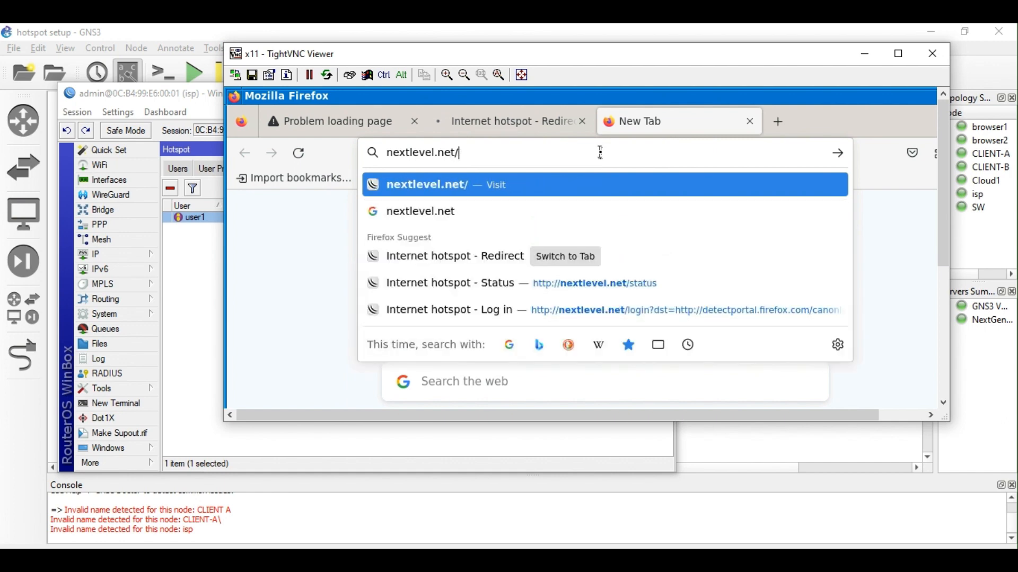
pyautogui.write('sta')
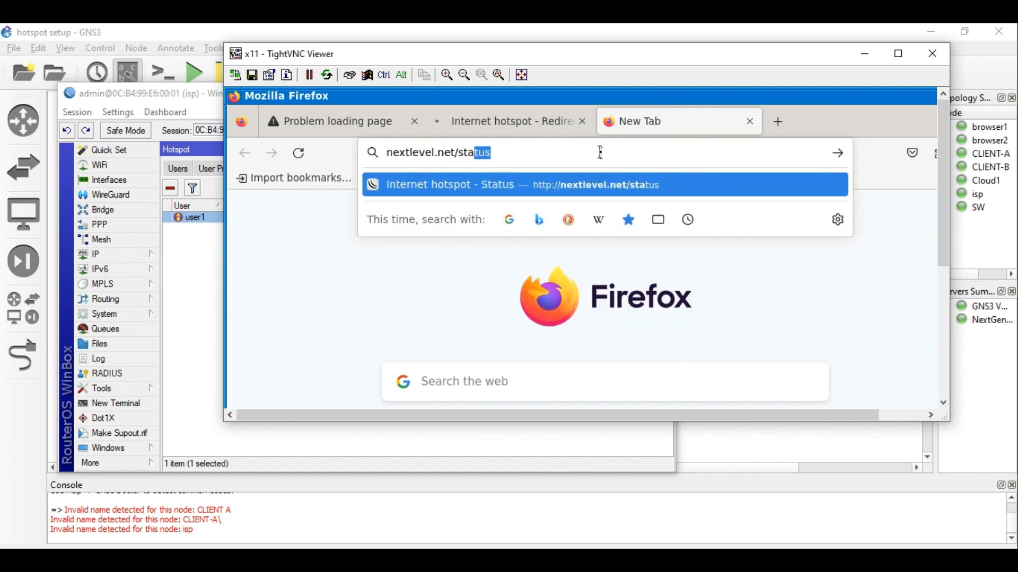
pyautogui.write('tus')
pyautogui.press('Return')
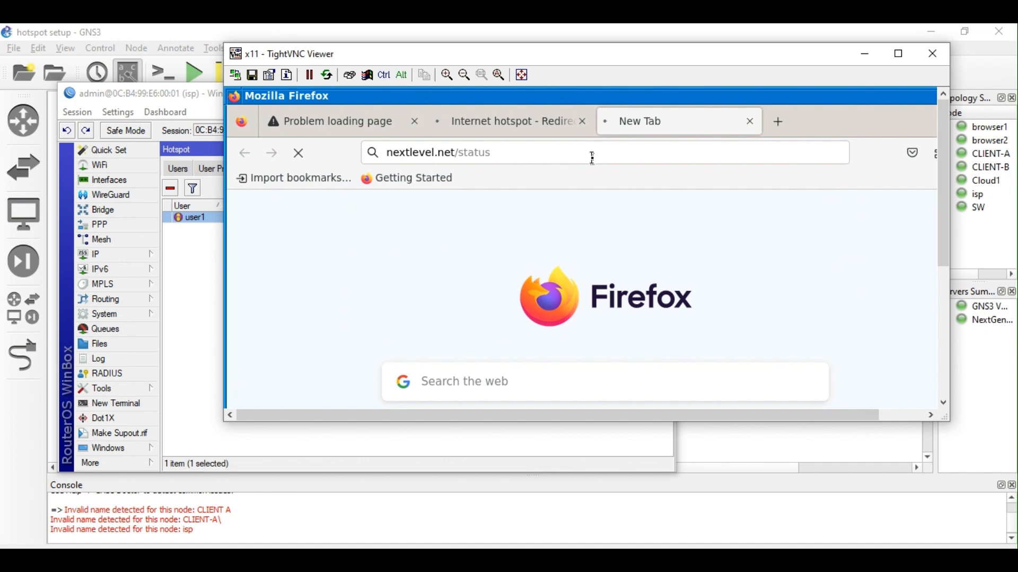
# On the Internet hotspot - Redirect tab, change the address to nextlevel.net/logout.
pyautogui.click(543, 130)
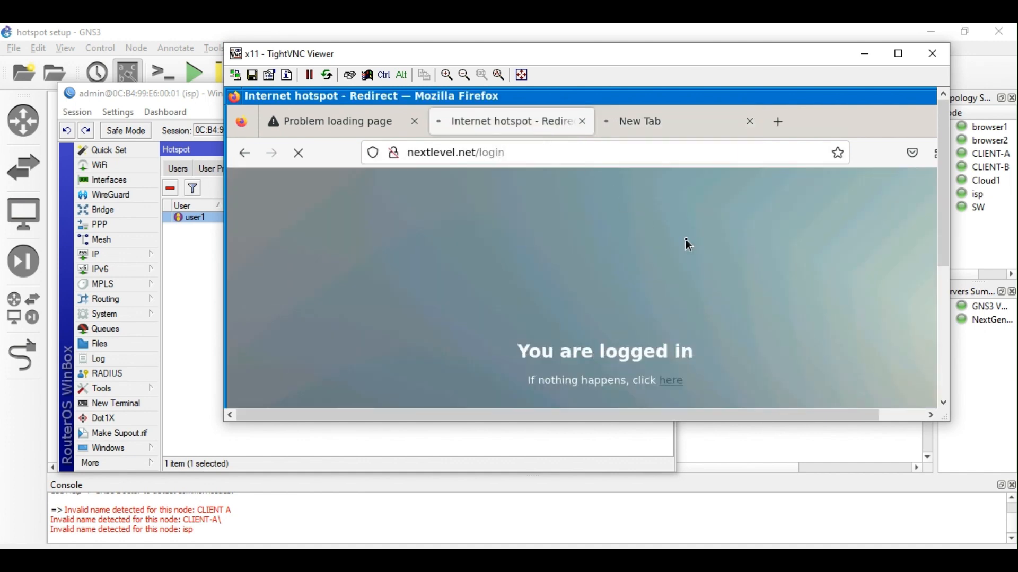
pyautogui.click(644, 124)
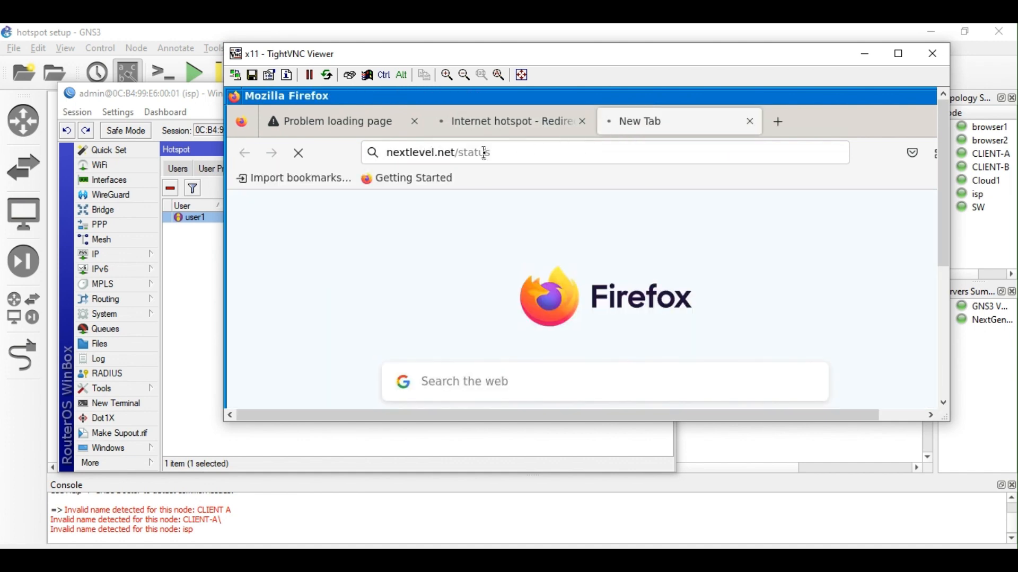
pyautogui.click(530, 125)
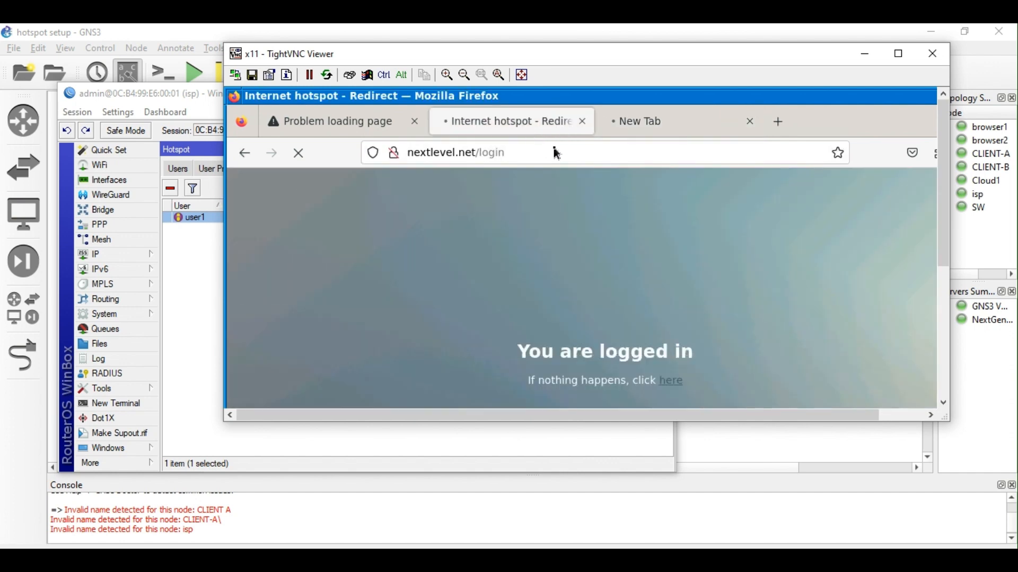
pyautogui.click(518, 153)
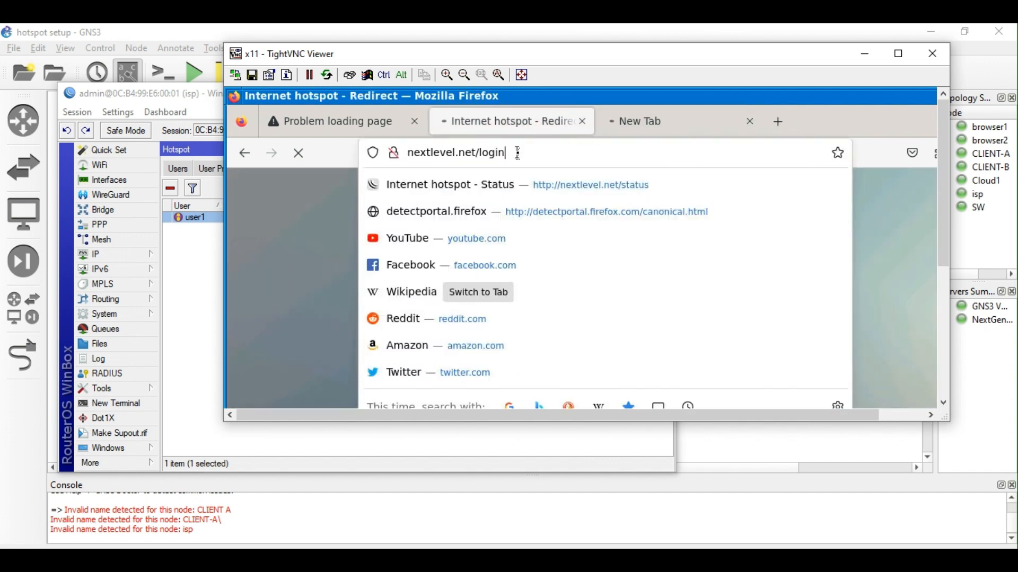
pyautogui.press('BackSpace')
pyautogui.press('BackSpace')
pyautogui.press('BackSpace')
pyautogui.press('BackSpace')
pyautogui.press('BackSpace')
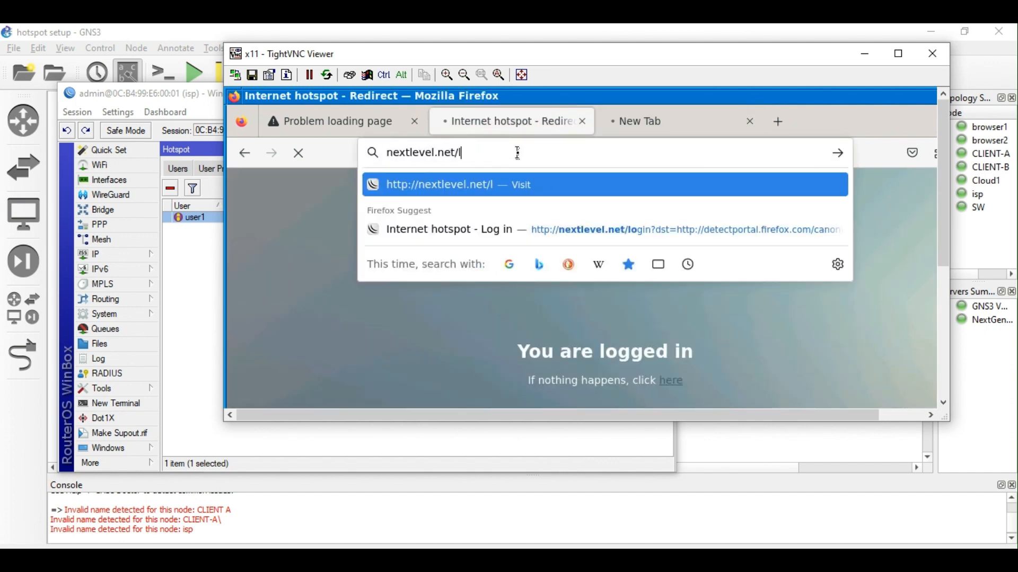
pyautogui.write('log')
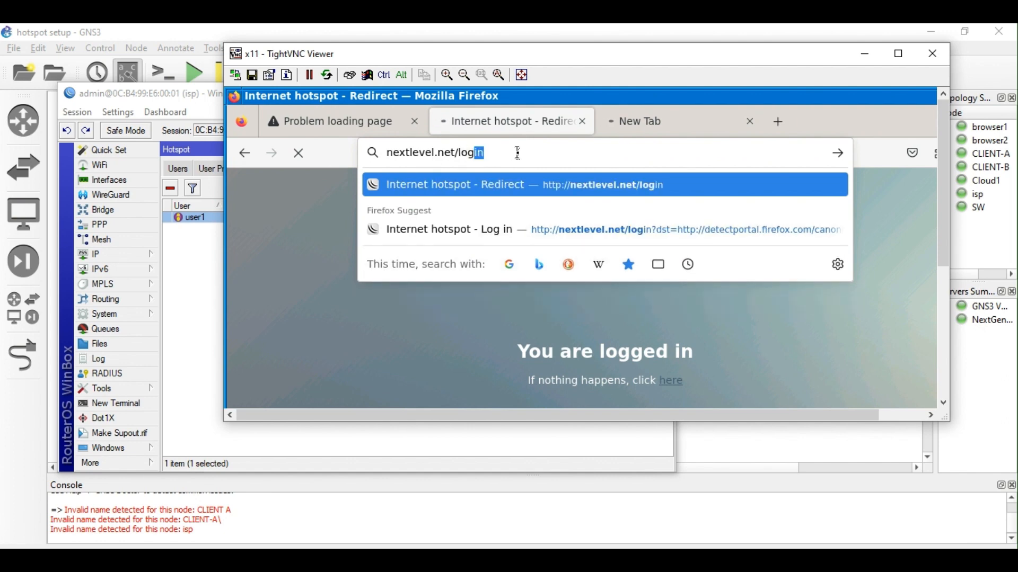
pyautogui.write('out')
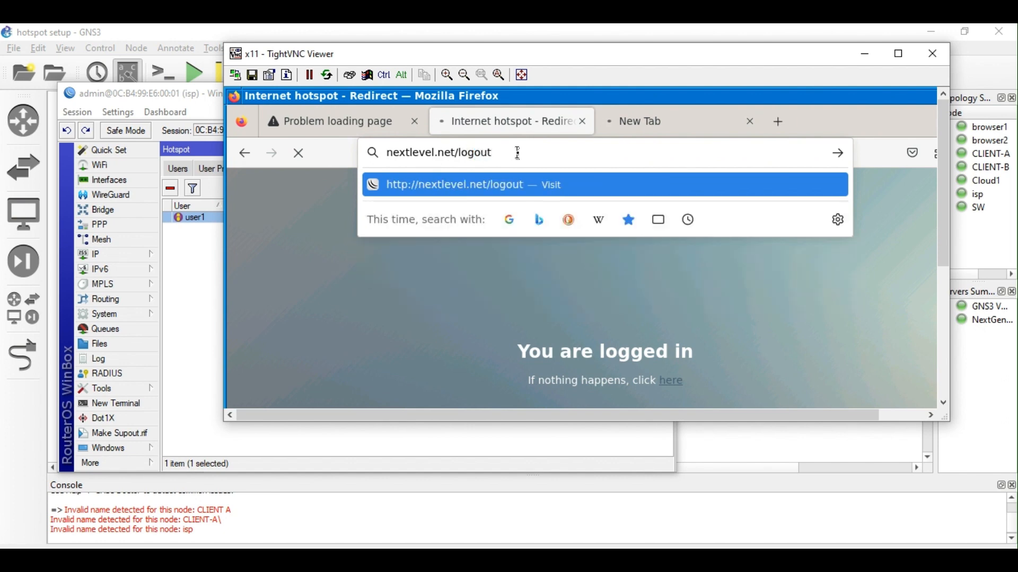
# Load nextlevel.net/logout to log out, then return to the hotspot login form.
pyautogui.press('Return')
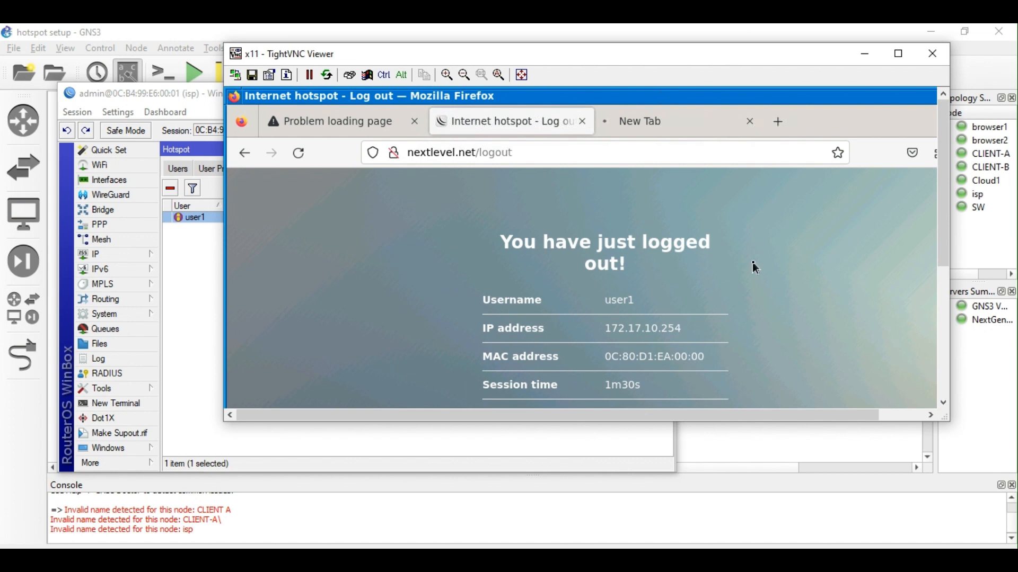
pyautogui.moveTo(942, 223); pyautogui.dragTo(962, 268)
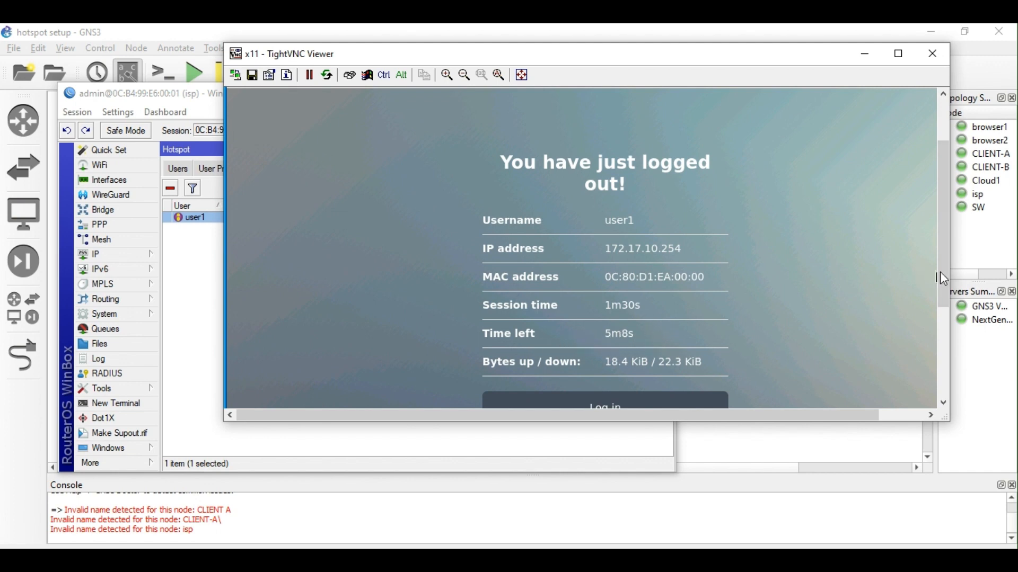
pyautogui.moveTo(946, 280); pyautogui.dragTo(947, 315)
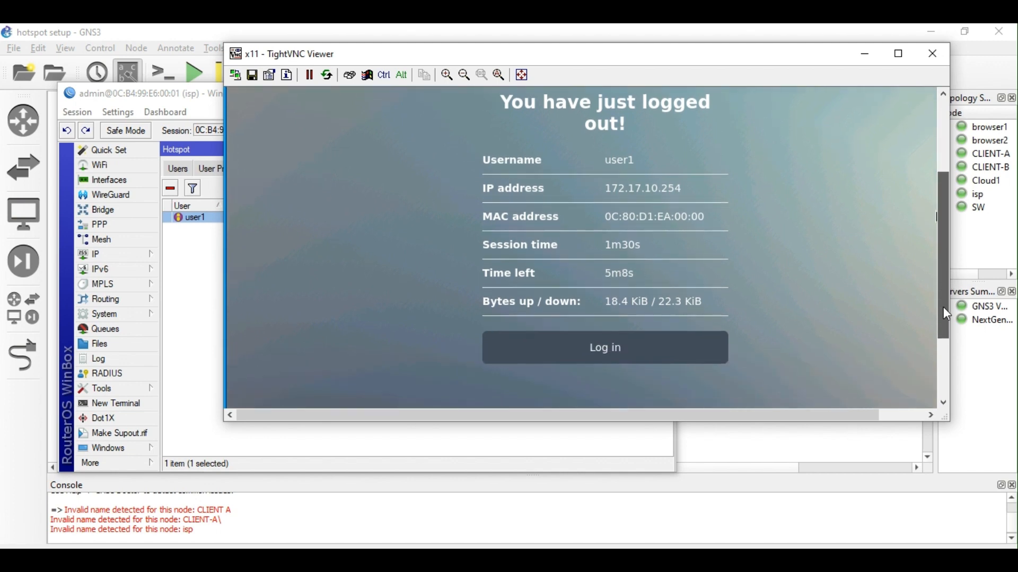
pyautogui.click(658, 360)
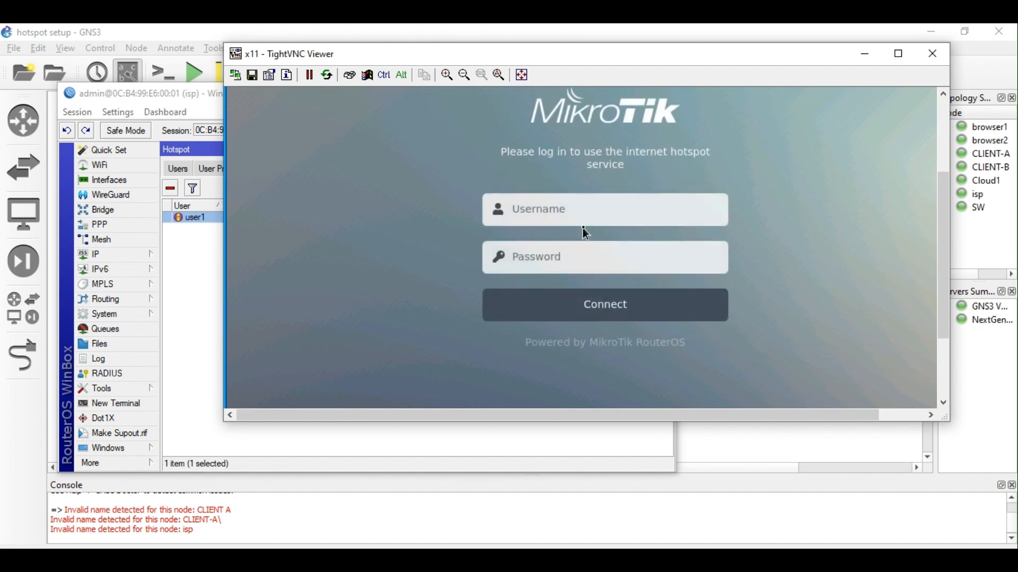
# Sign in to the hotspot with the test user's username and password.
pyautogui.click(569, 221)
pyautogui.write('user1')
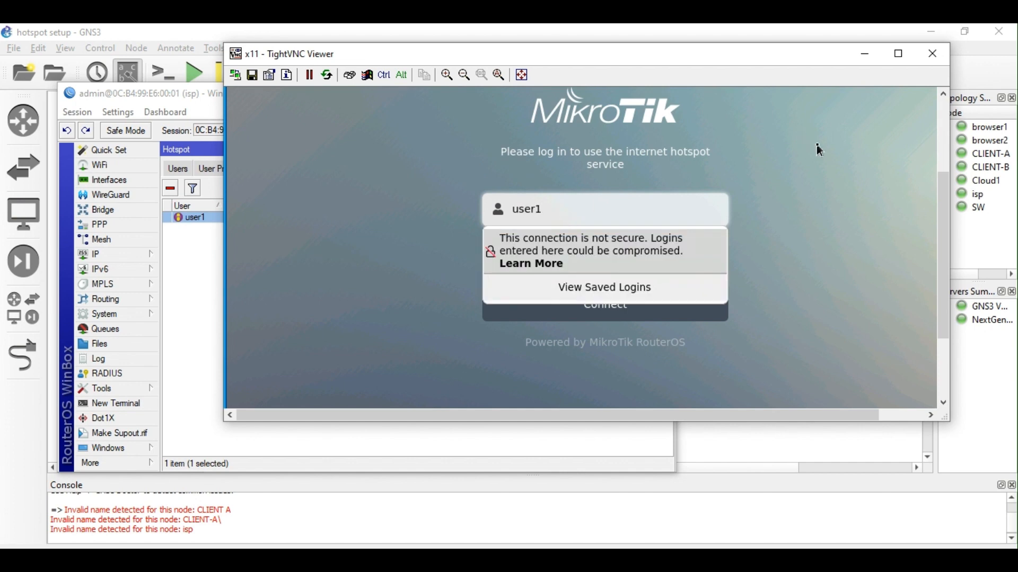
pyautogui.click(817, 145)
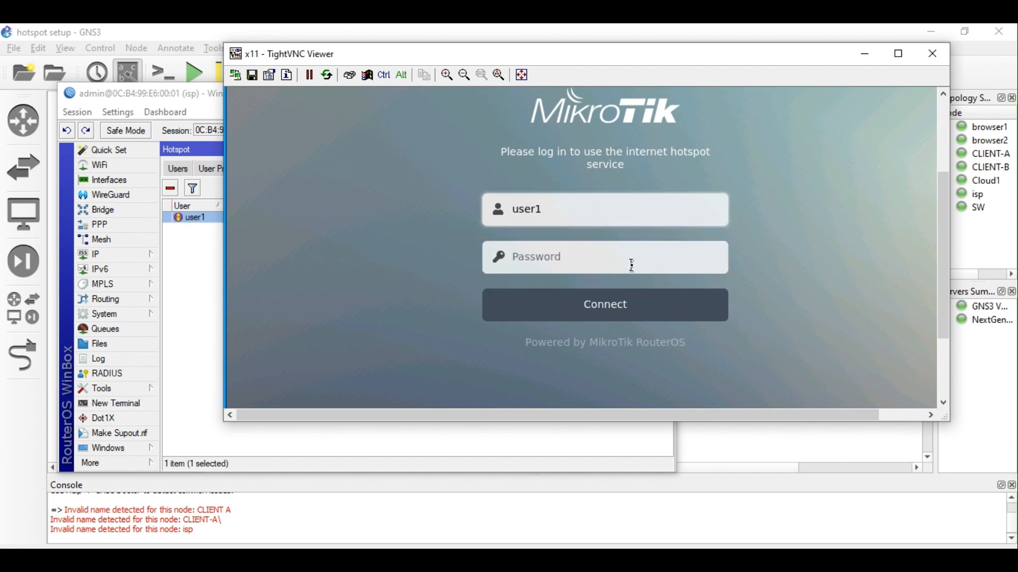
pyautogui.click(628, 261)
pyautogui.write('●●●●')
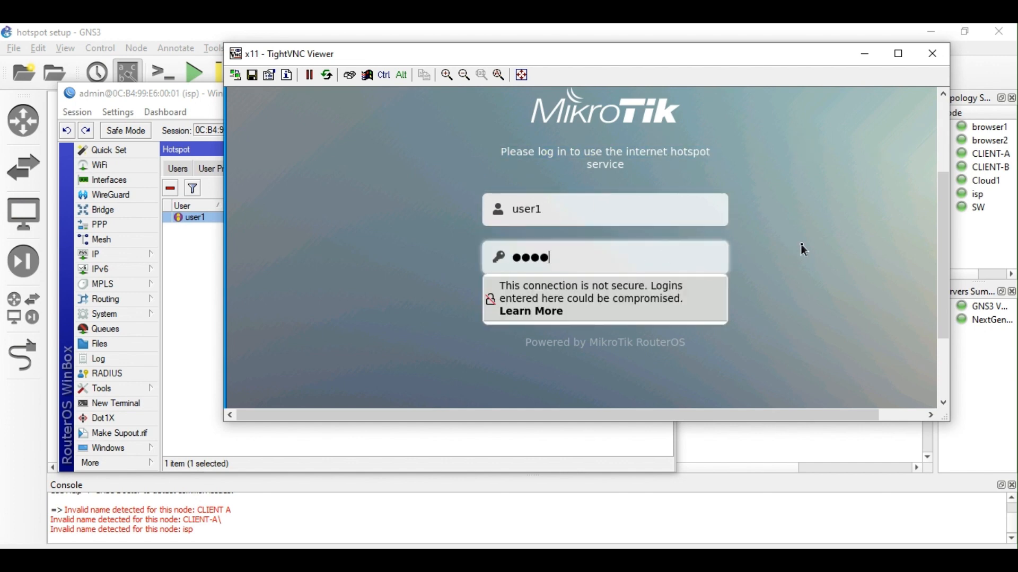
pyautogui.click(629, 310)
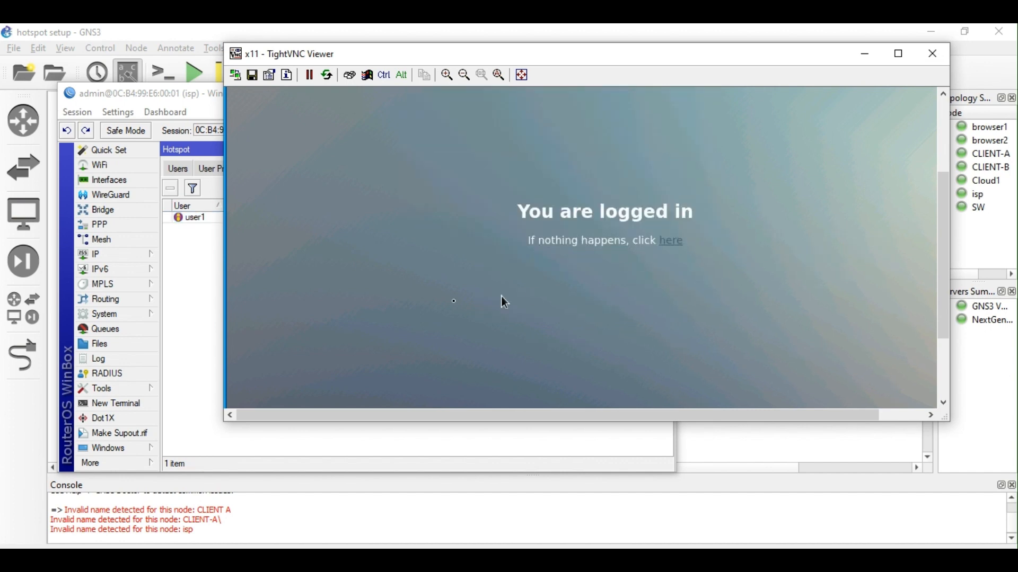
# Verify user1's active session and host entry from 172.17.10.254 in WinBox, then return to the VNC viewer.
pyautogui.click(210, 259)
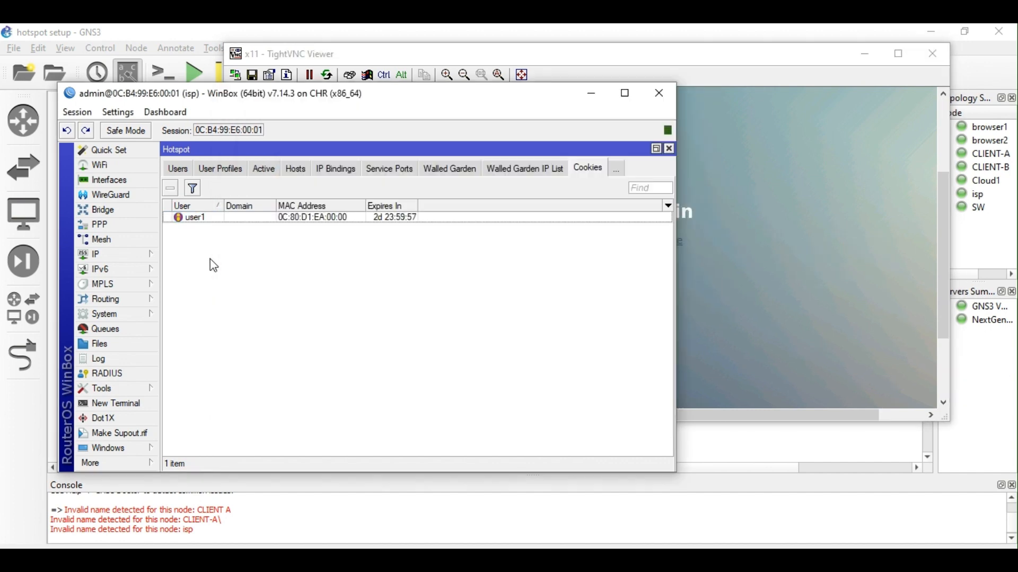
pyautogui.click(264, 170)
pyautogui.click(234, 229)
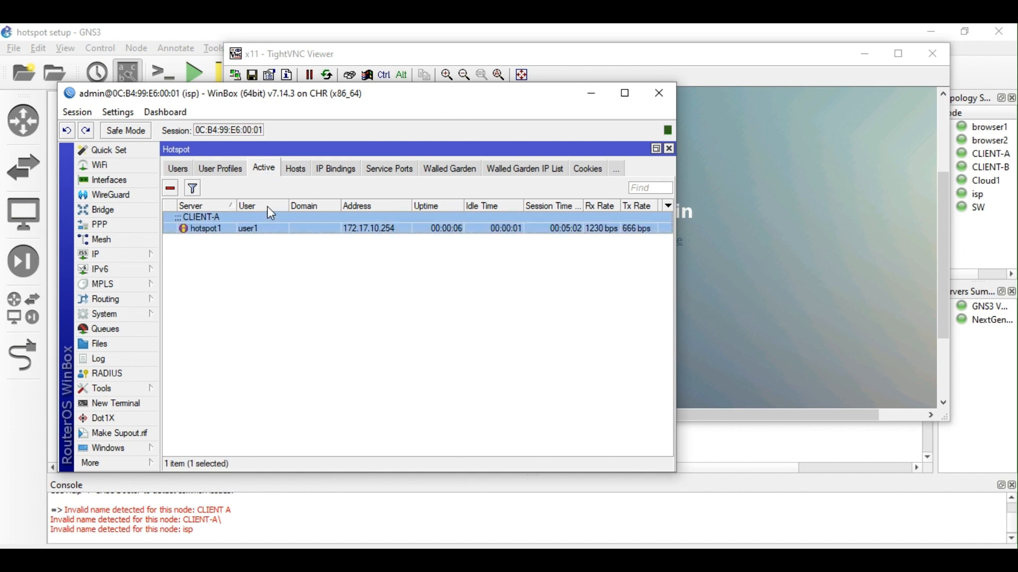
pyautogui.click(294, 173)
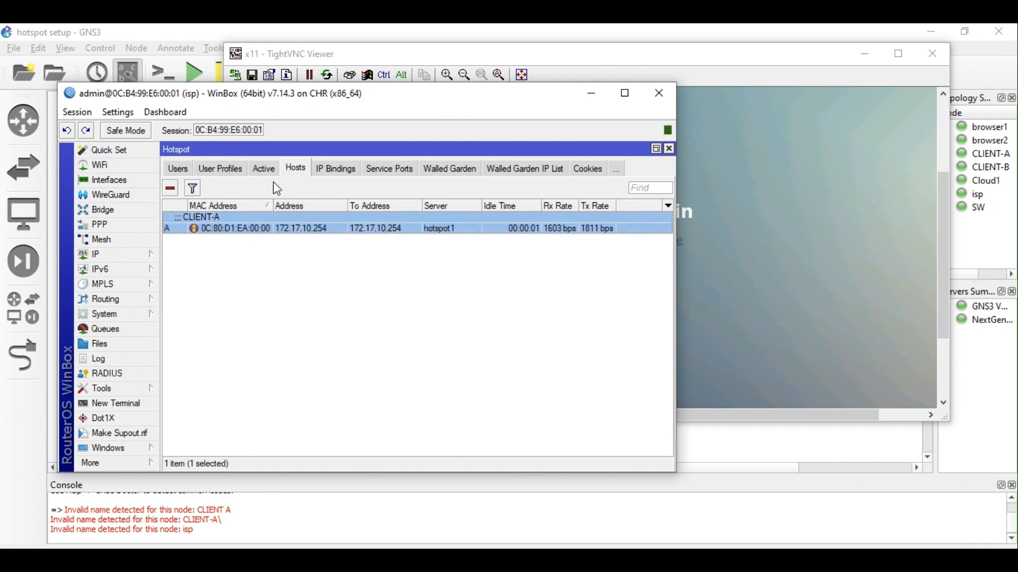
pyautogui.click(265, 170)
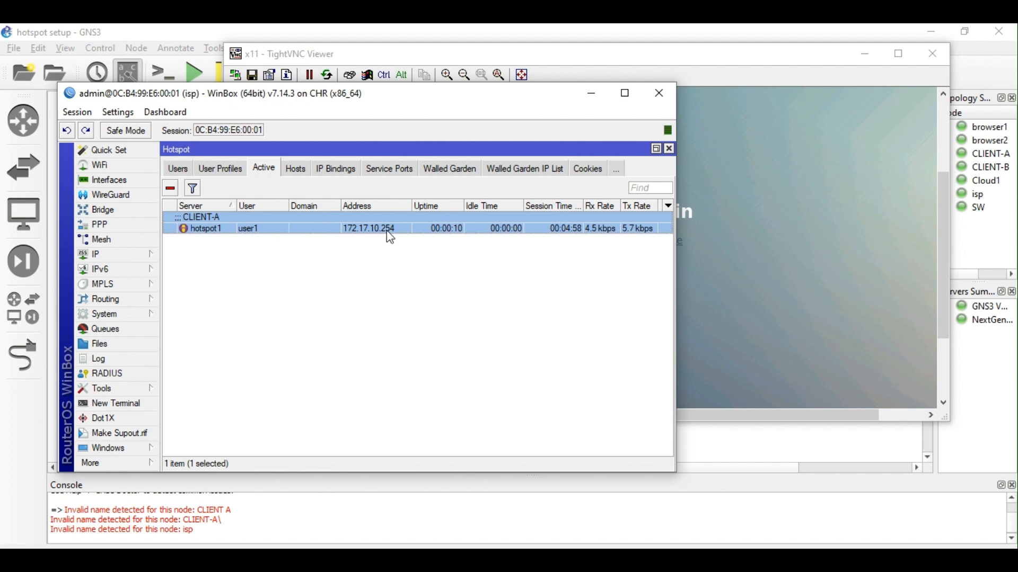
pyautogui.click(715, 256)
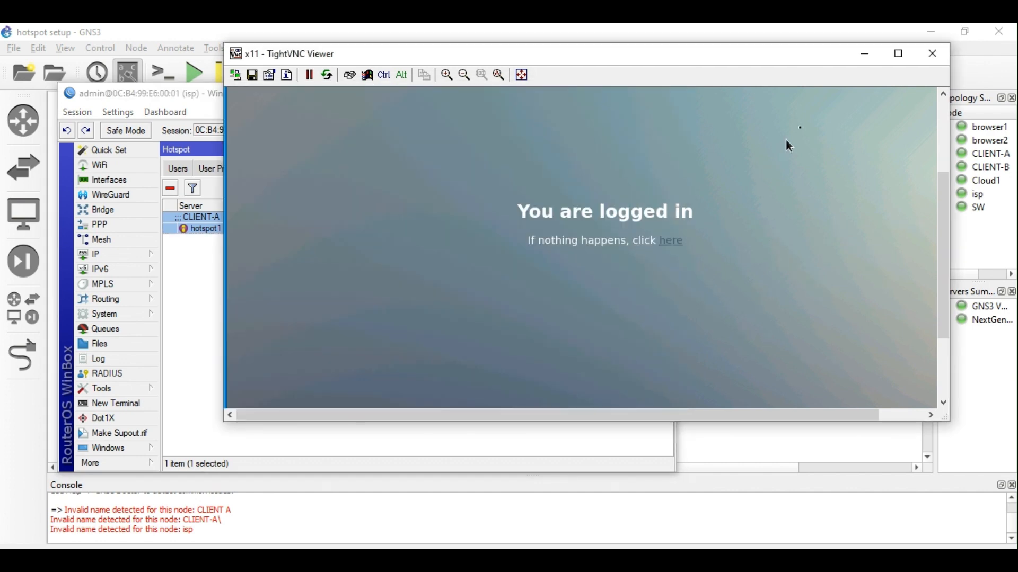
# Minimize the VNC viewer and bring the isp router's WinBox session forward with its System menu.
pyautogui.click(864, 55)
pyautogui.click(754, 147)
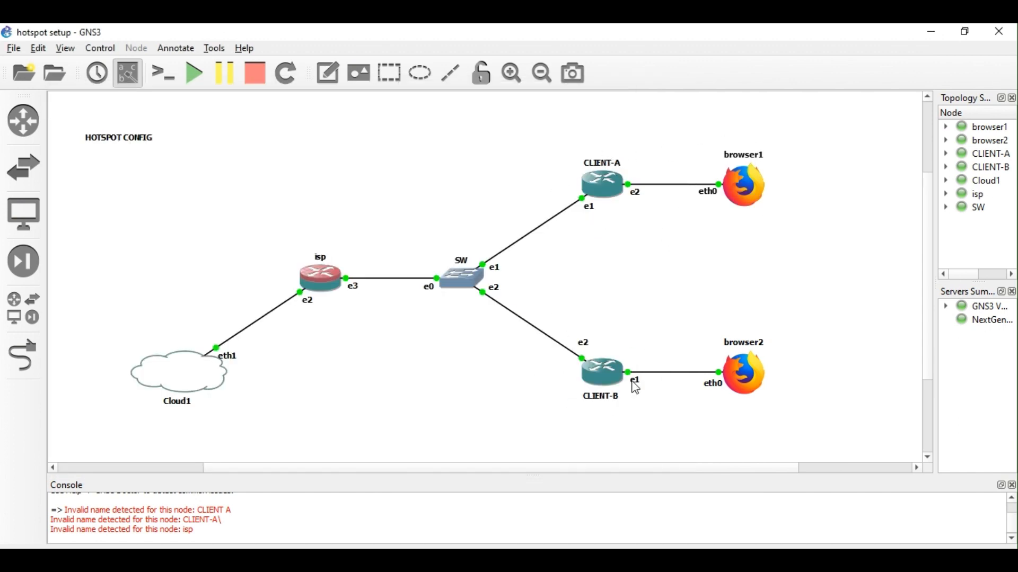
pyautogui.click(346, 560)
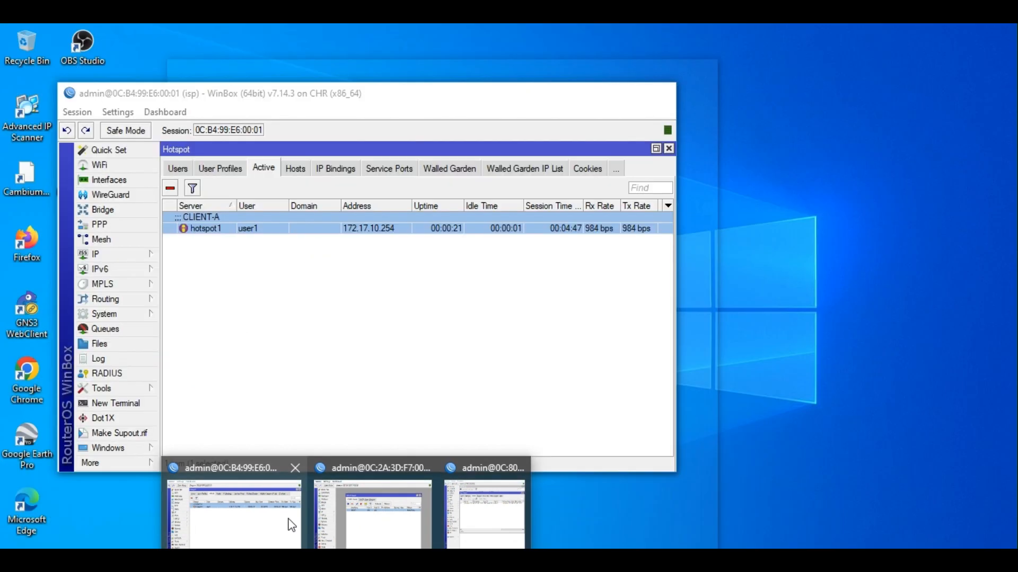
pyautogui.click(291, 525)
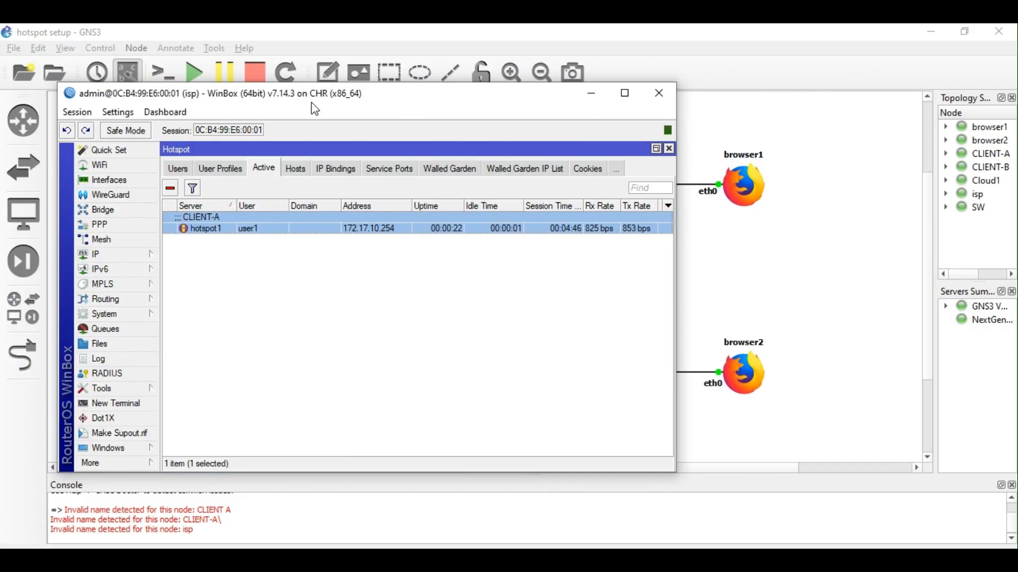
pyautogui.moveTo(315, 109); pyautogui.dragTo(421, 127)
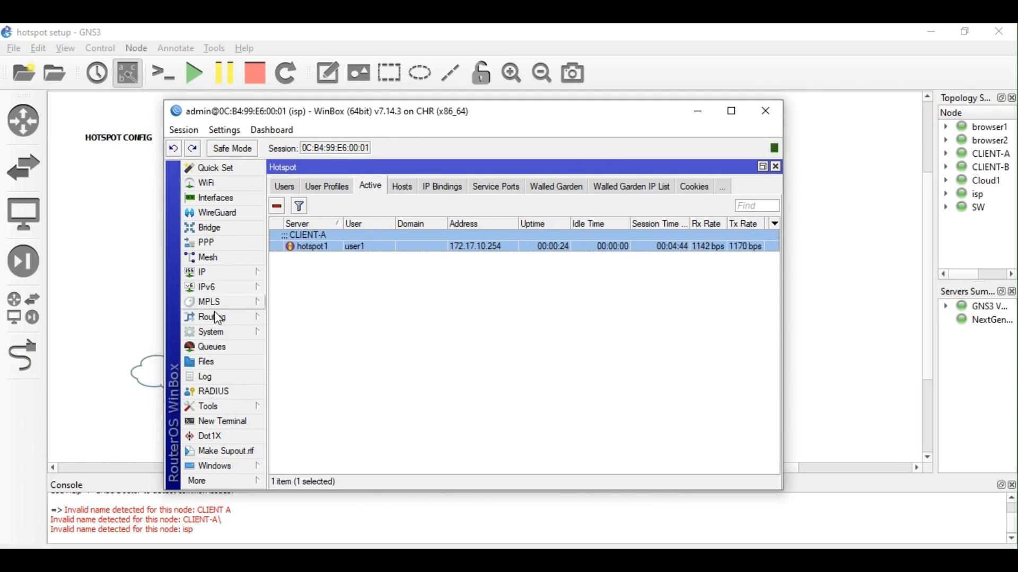
pyautogui.click(211, 332)
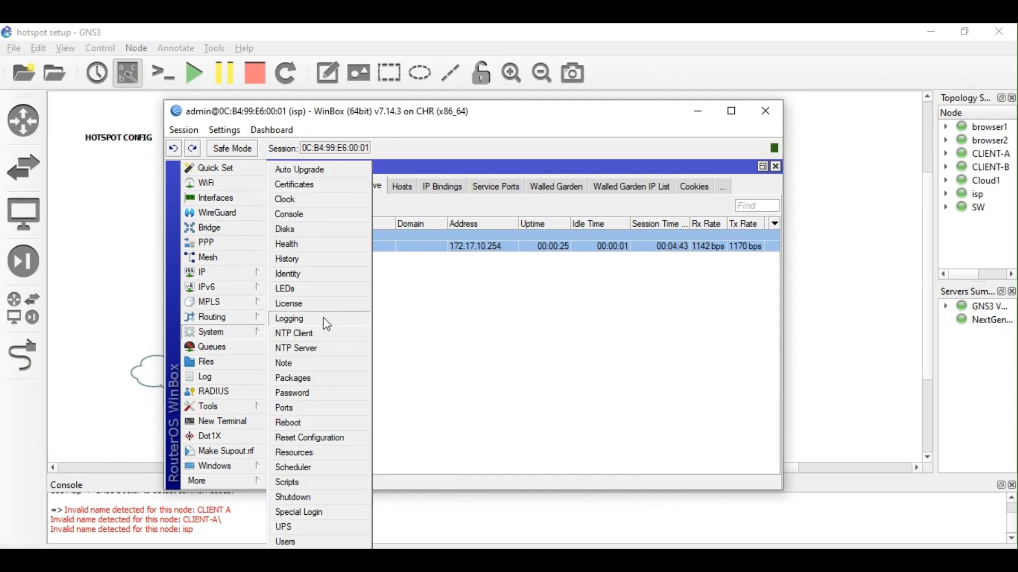
# Check System > Packages on isp, which lists only routeros 7.14.3 (17.6 MiB).
pyautogui.click(299, 379)
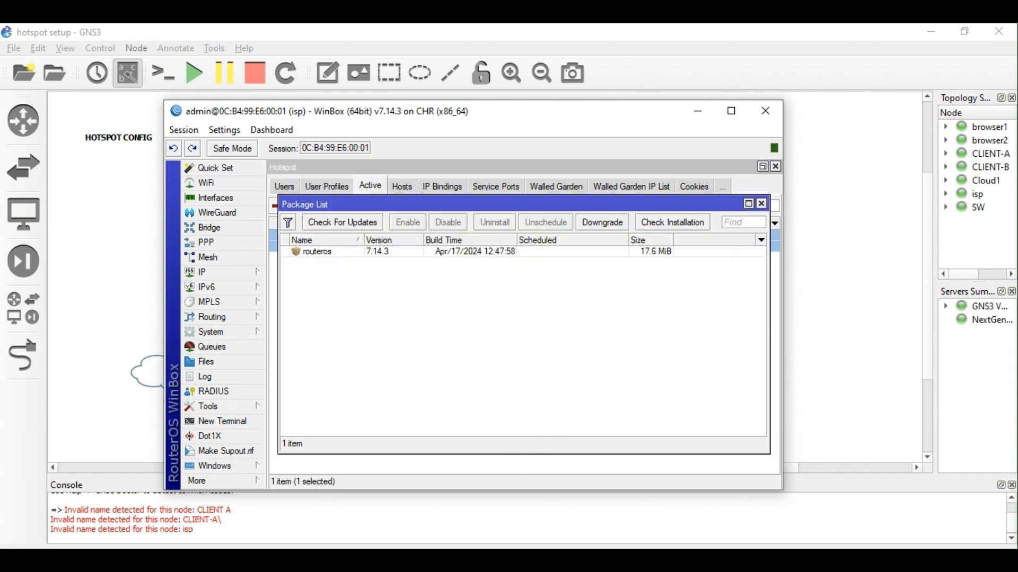
pyautogui.click(544, 557)
pyautogui.click(499, 571)
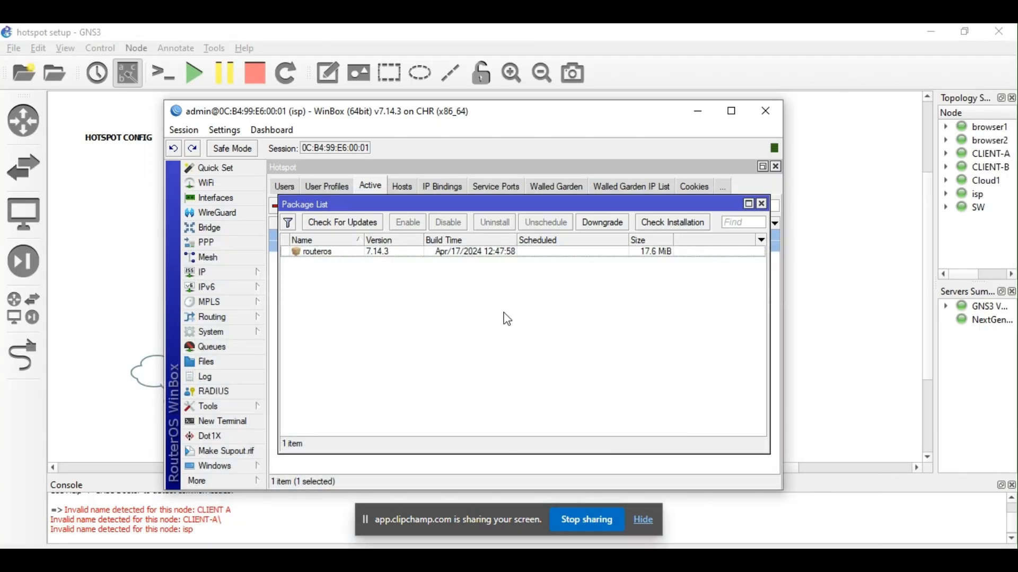
pyautogui.click(644, 522)
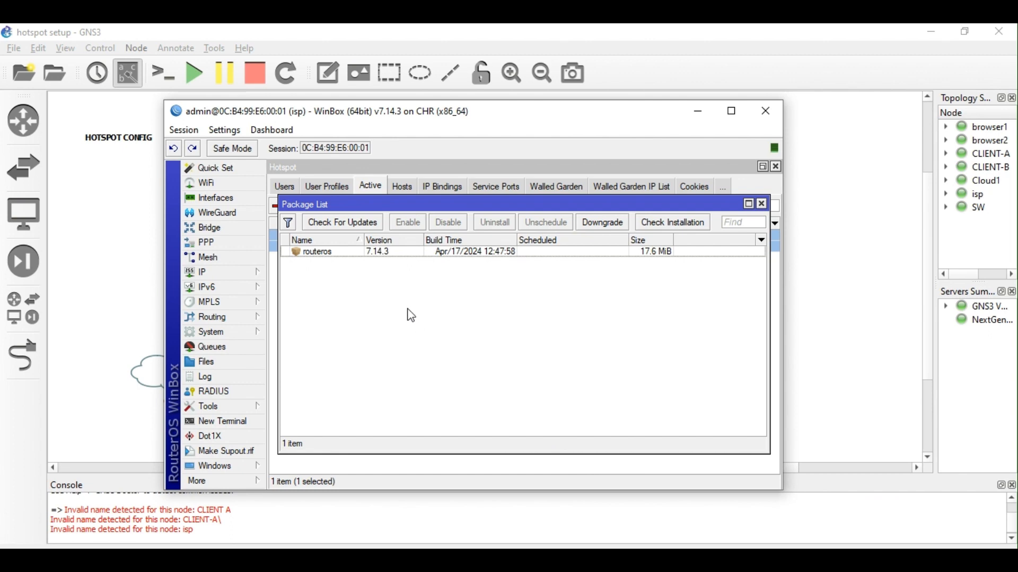
pyautogui.click(239, 332)
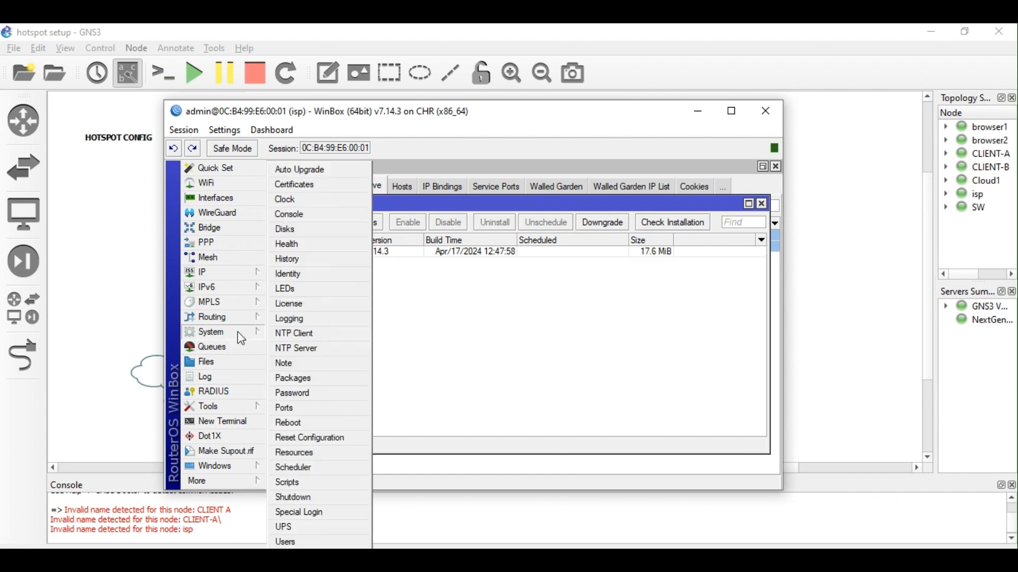
pyautogui.click(314, 380)
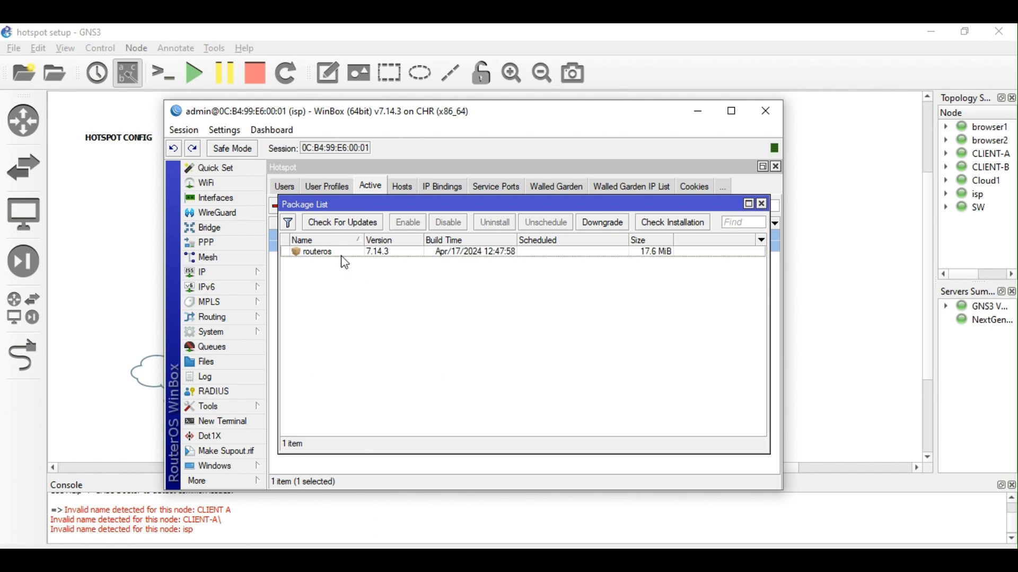
pyautogui.click(762, 206)
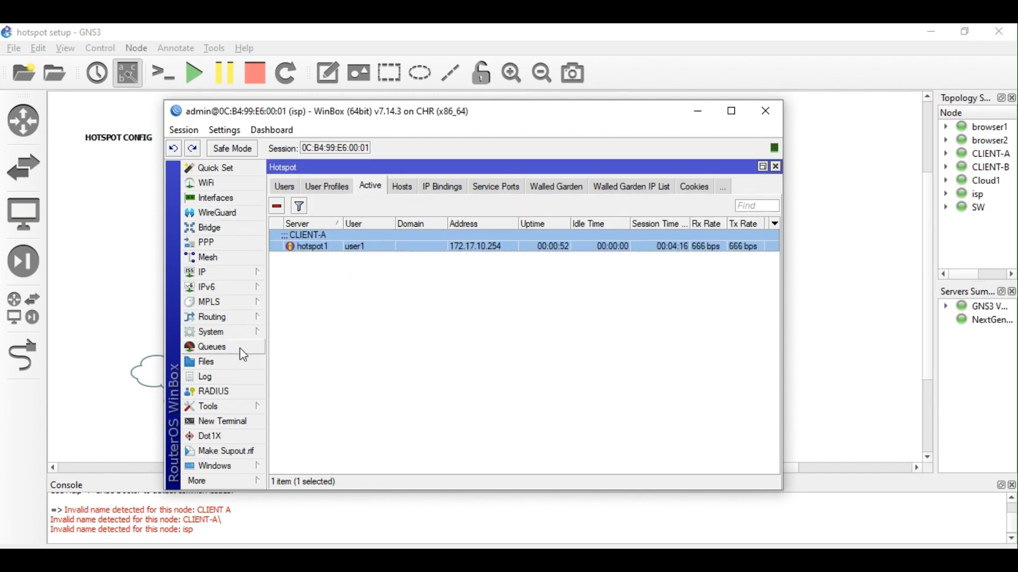
# Glance at the router's Files list, reopen the Package List off to the side, and launch File Explorer.
pyautogui.click(225, 360)
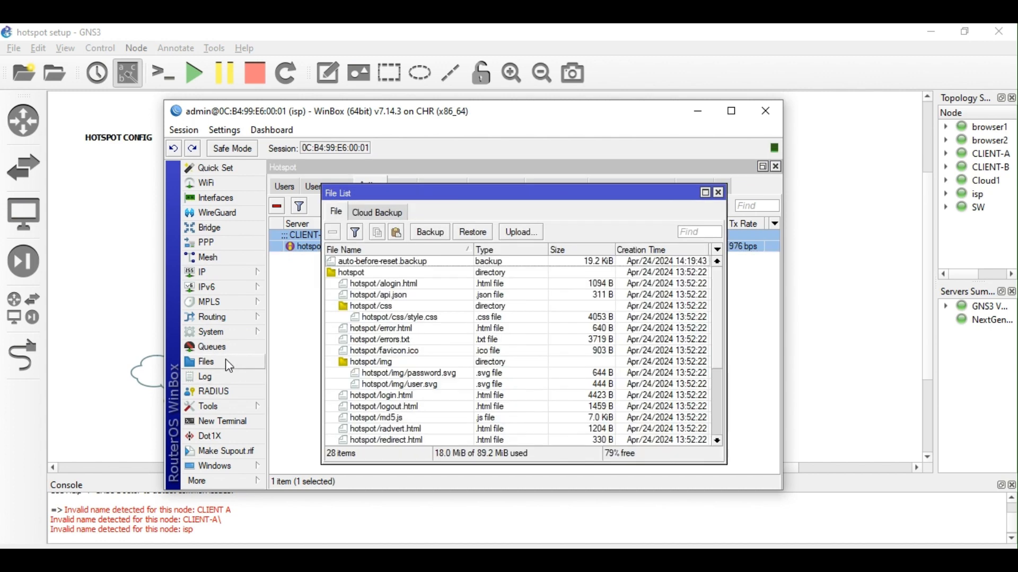
pyautogui.click(720, 193)
pyautogui.click(247, 332)
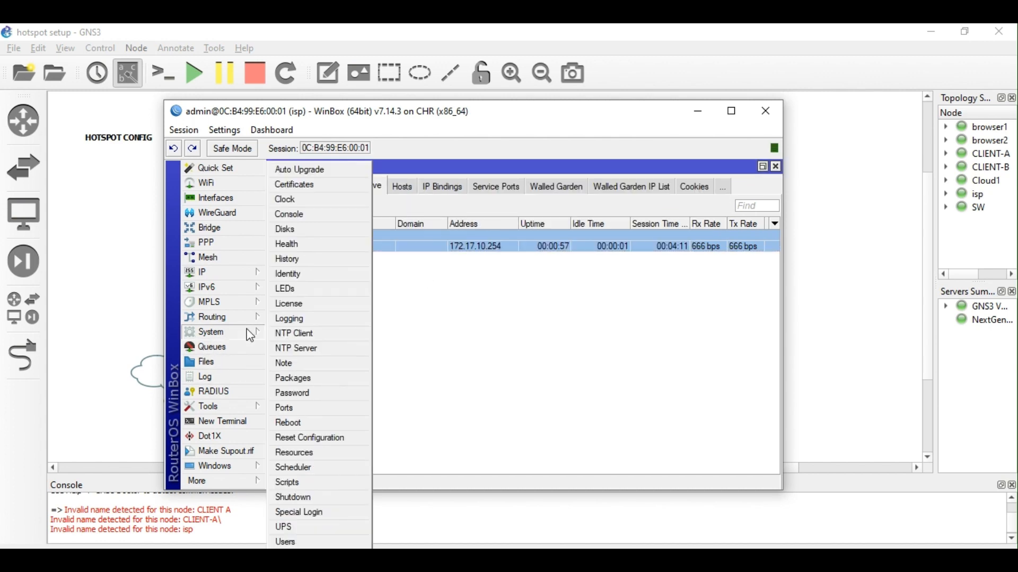
pyautogui.click(312, 384)
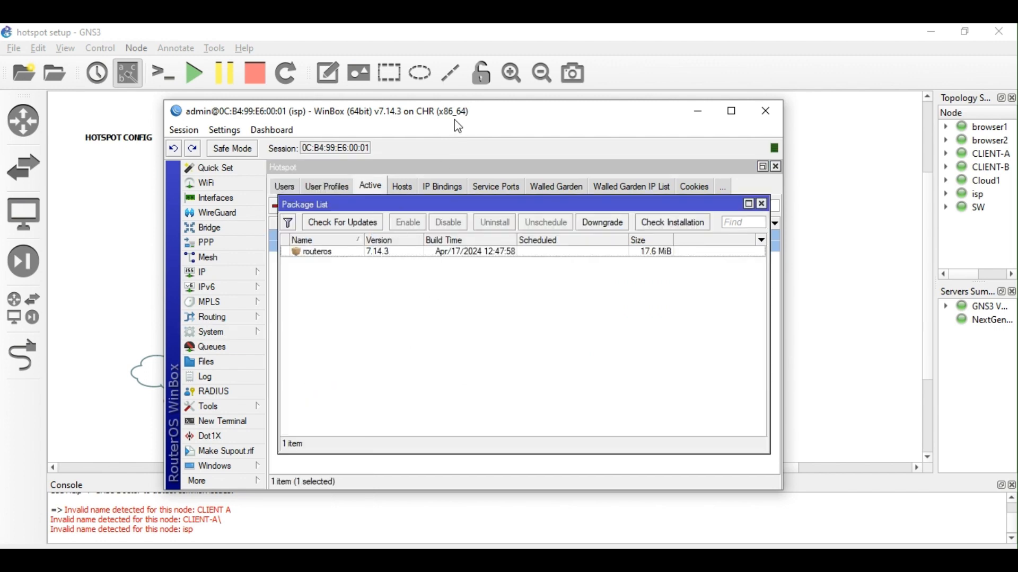
pyautogui.moveTo(455, 120); pyautogui.dragTo(513, 120)
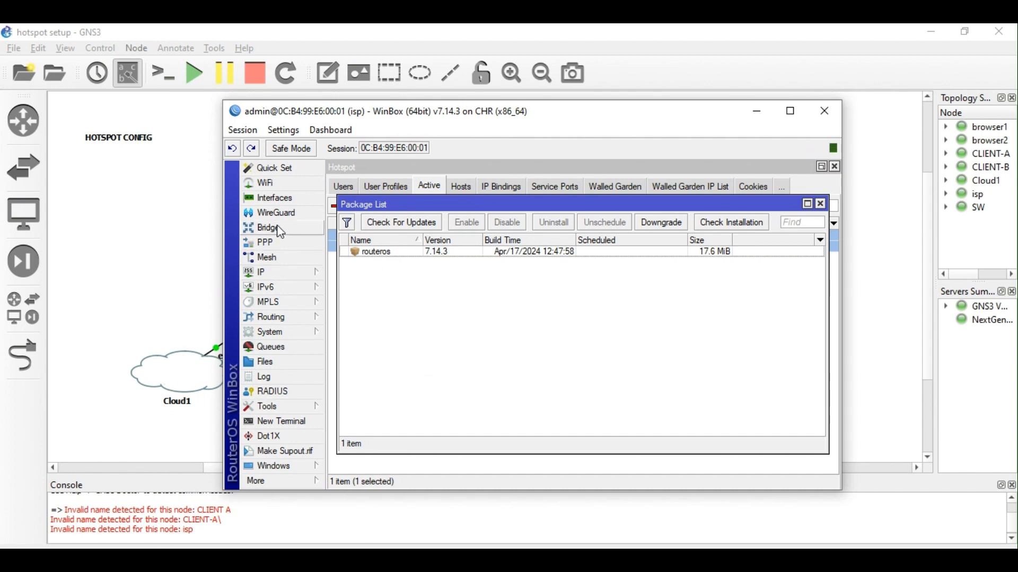
pyautogui.click(153, 557)
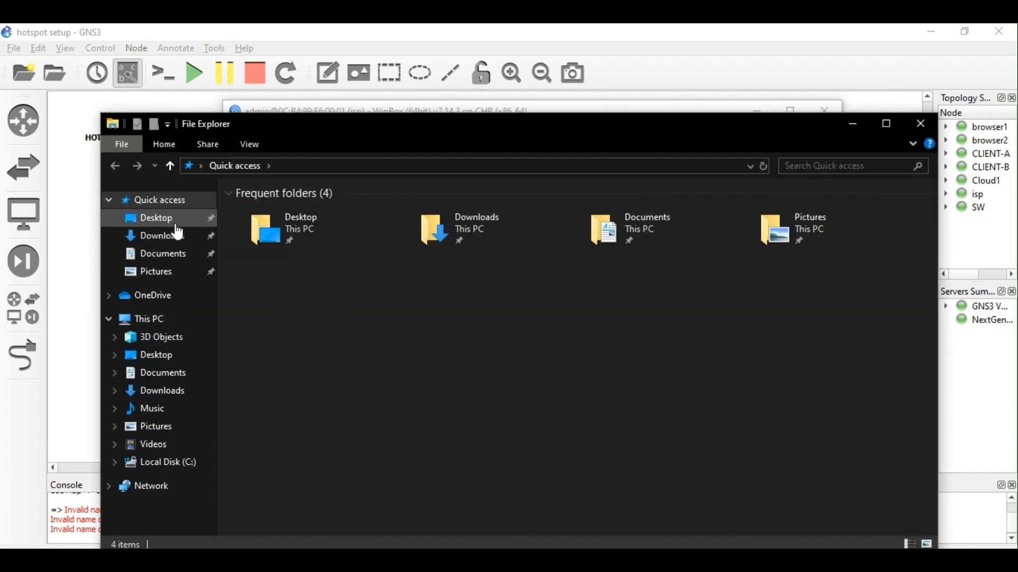
# Copy user-manager-7.14.3.npk from Desktop > MIKROTIK OS > OS 7 > all_packages-x86-7.14.3.
pyautogui.click(168, 222)
pyautogui.doubleClick(304, 228)
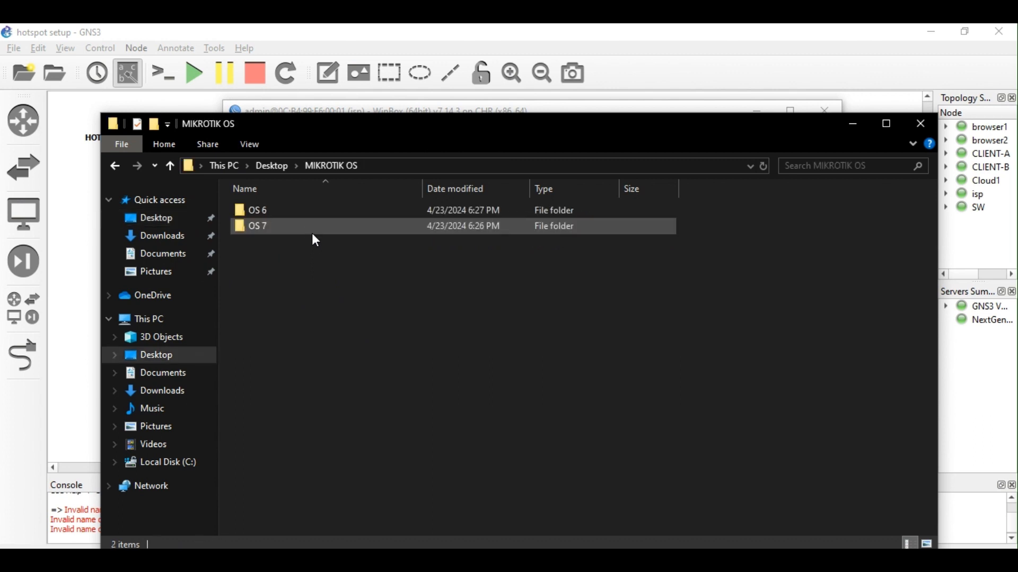
pyautogui.doubleClick(288, 227)
pyautogui.doubleClick(332, 212)
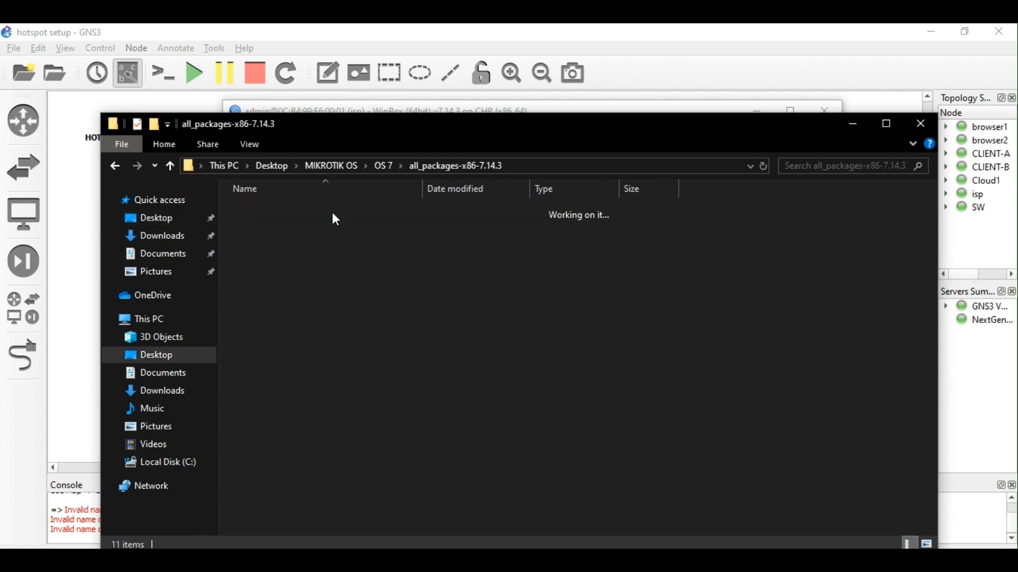
pyautogui.click(316, 351)
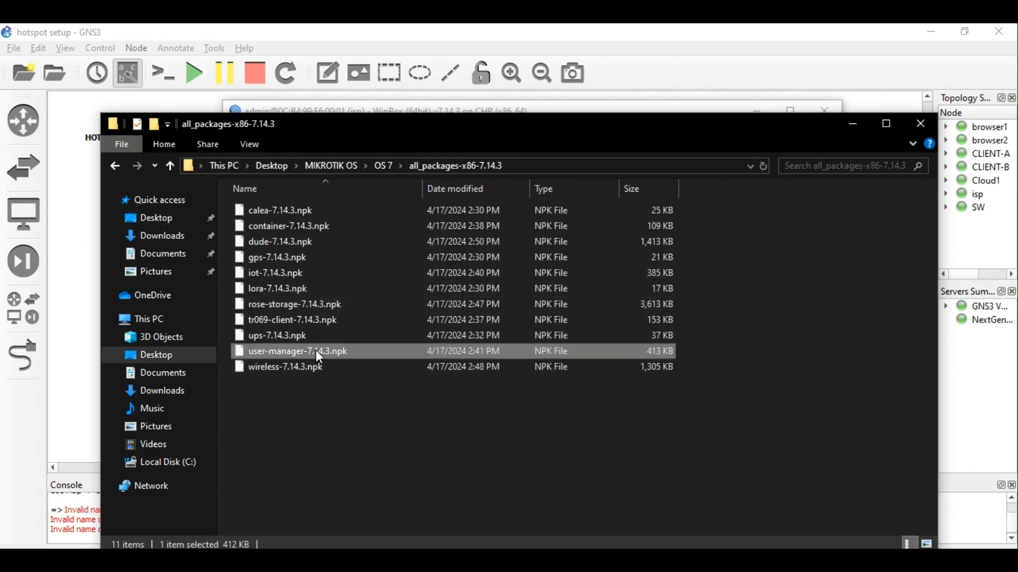
pyautogui.rightClick(317, 351)
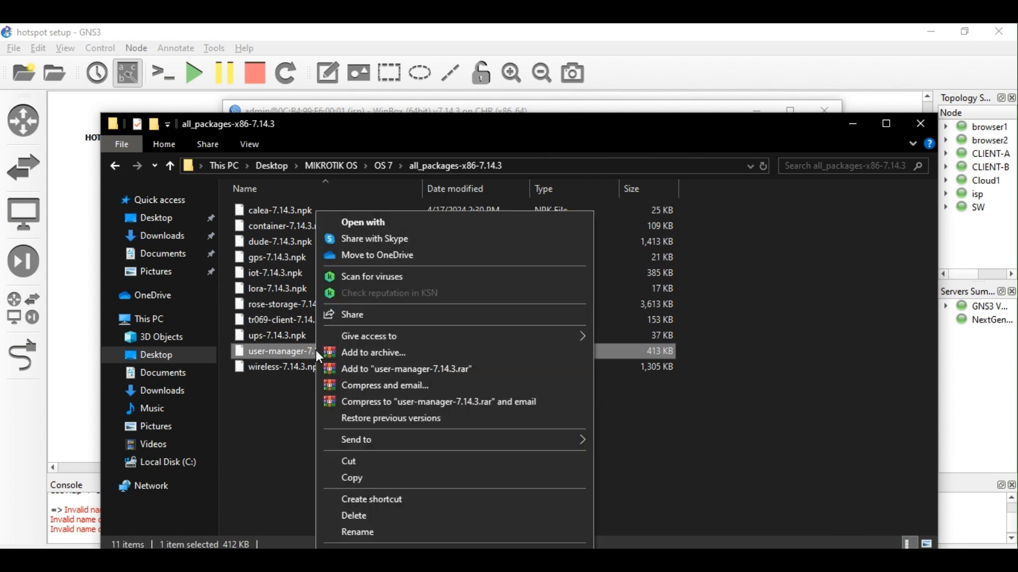
pyautogui.click(373, 479)
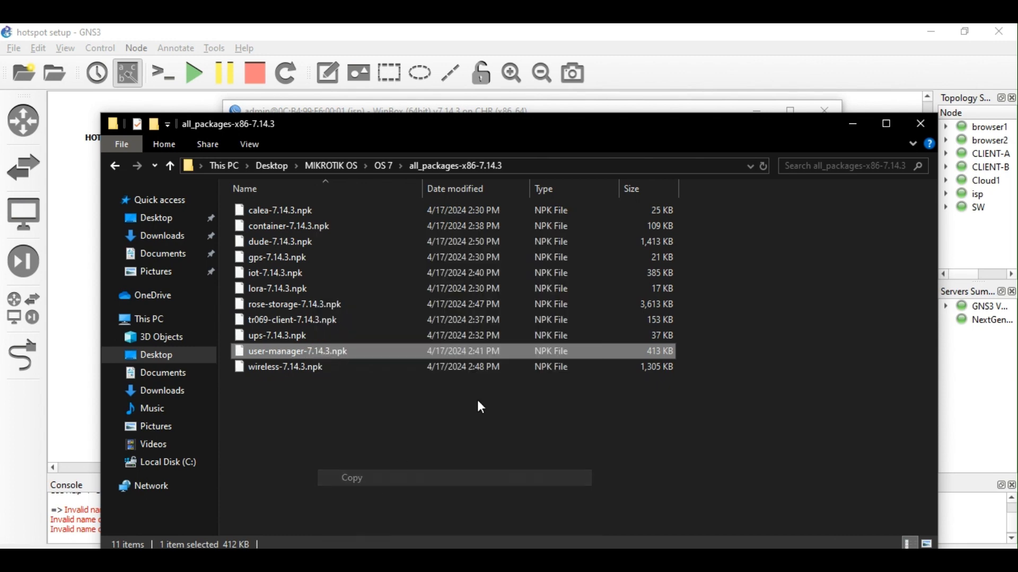
pyautogui.click(854, 124)
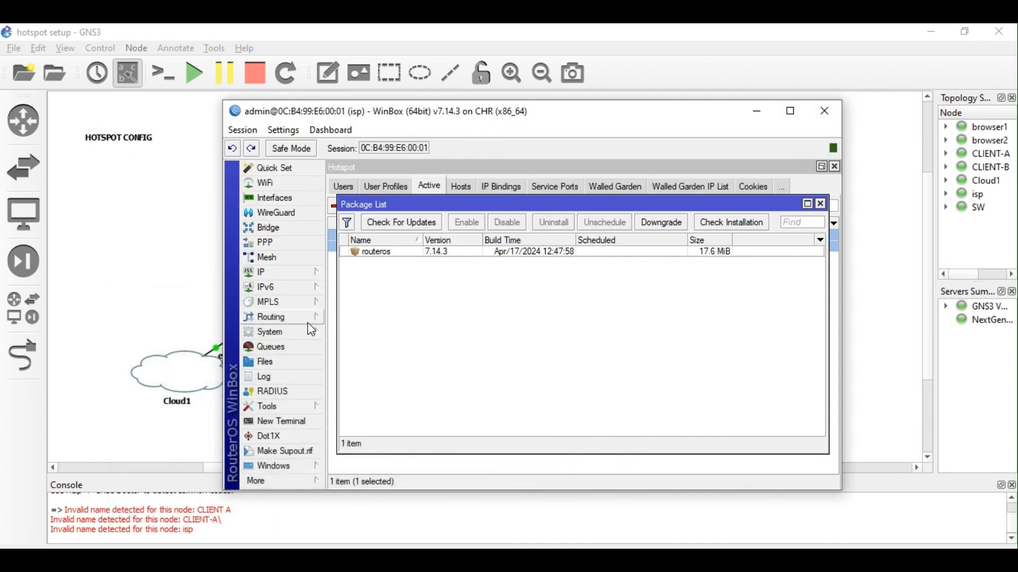
# Paste the copied user-manager package into the router's Files list.
pyautogui.click(285, 365)
pyautogui.rightClick(506, 352)
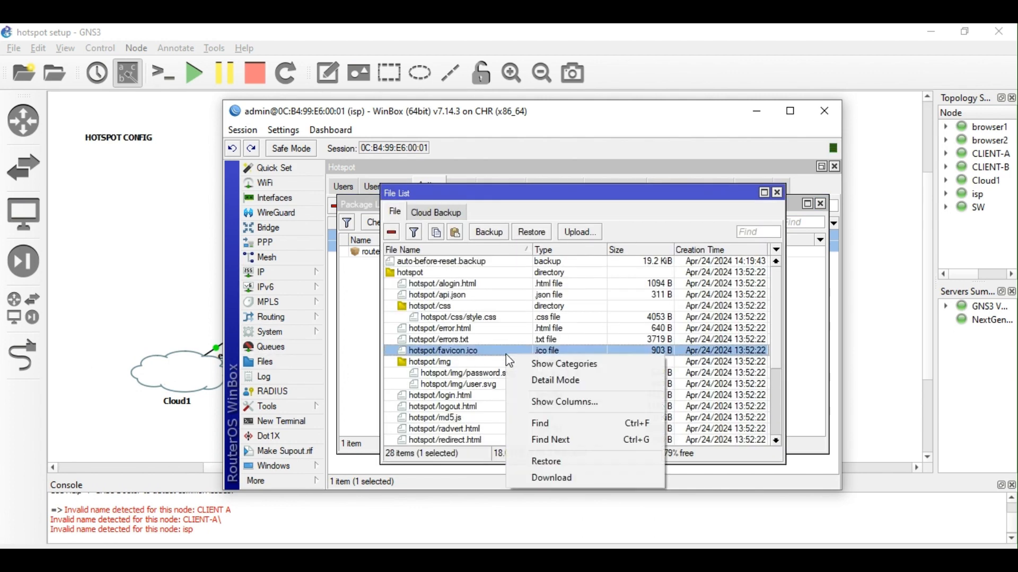
pyautogui.click(462, 236)
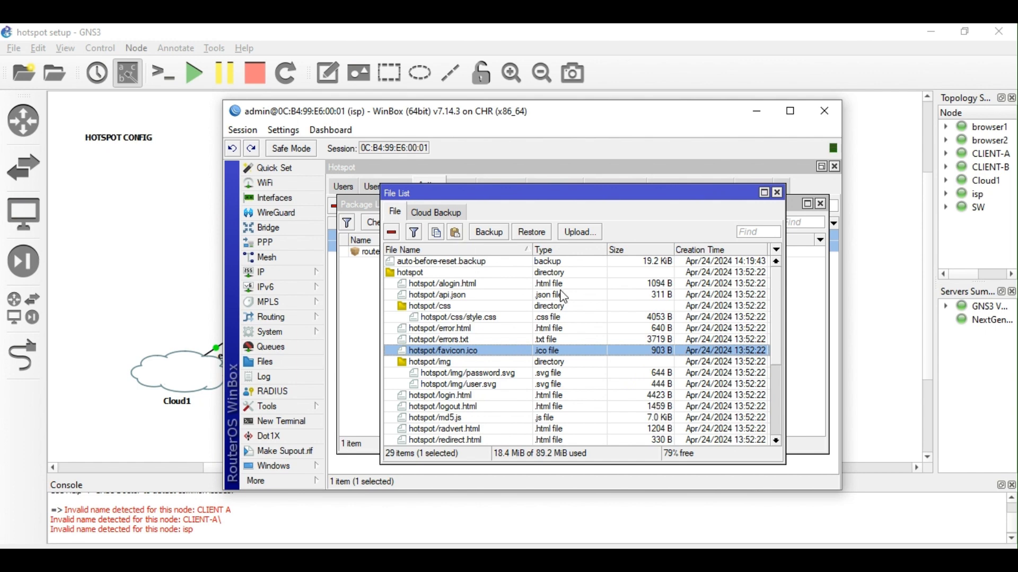
# Run 'sys reboot' in a new router terminal and confirm with y.
pyautogui.click(293, 422)
pyautogui.write('sys ')
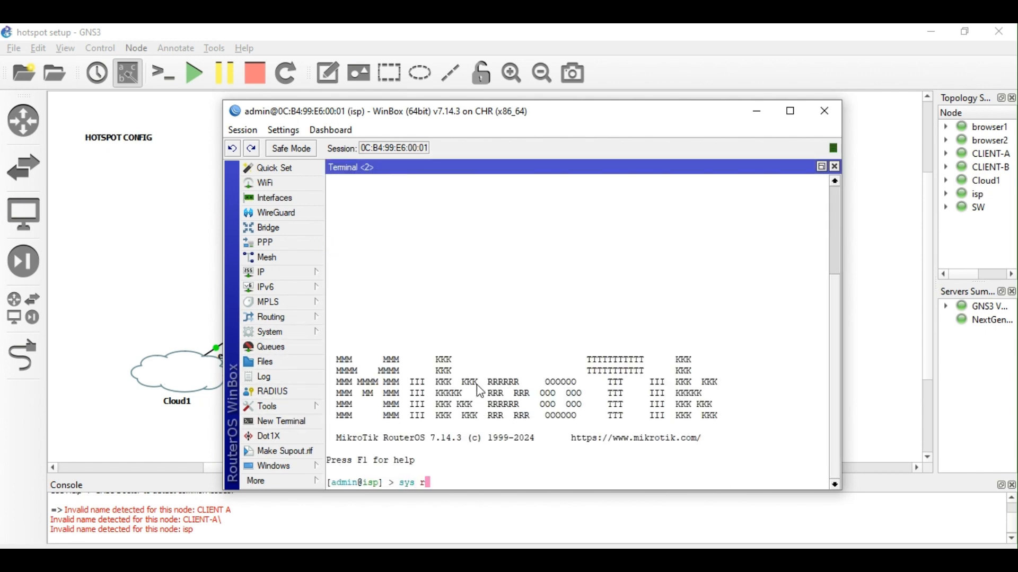
pyautogui.write('rebotot')
pyautogui.press('Return')
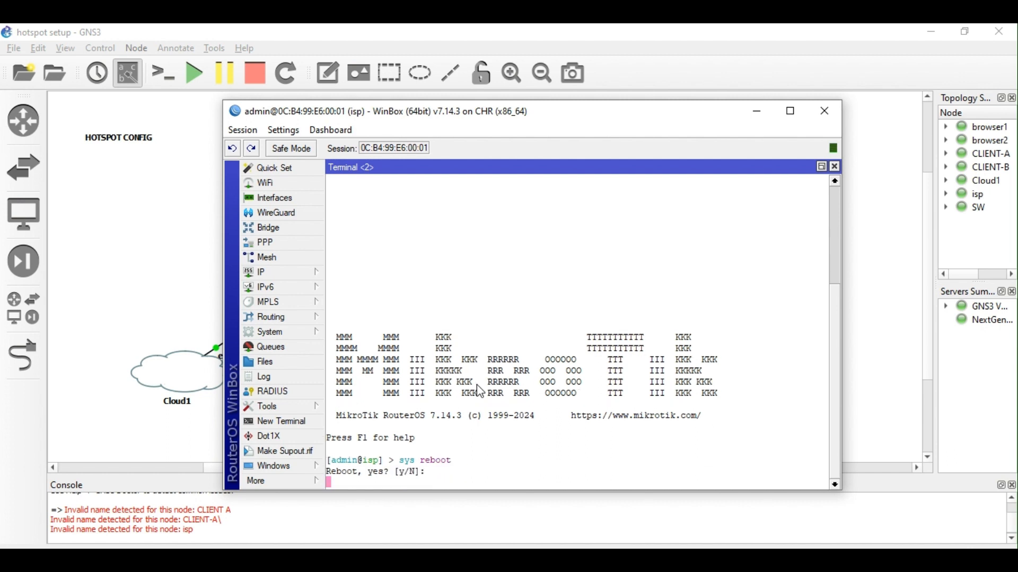
pyautogui.write('y')
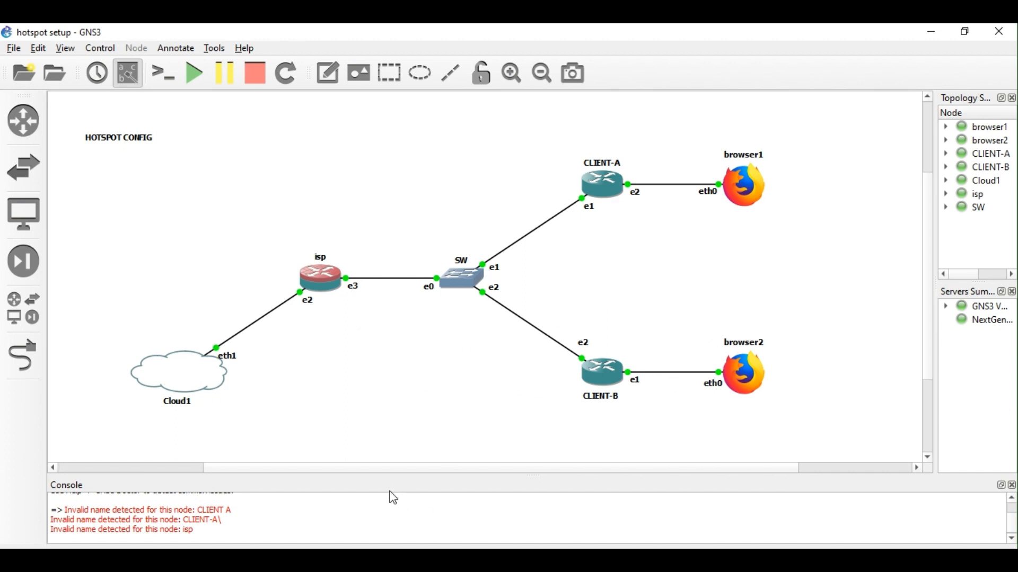
# Close the two leftover WinBox windows and the CLIENT-B session, and cancel the pending reconnect.
pyautogui.click(345, 559)
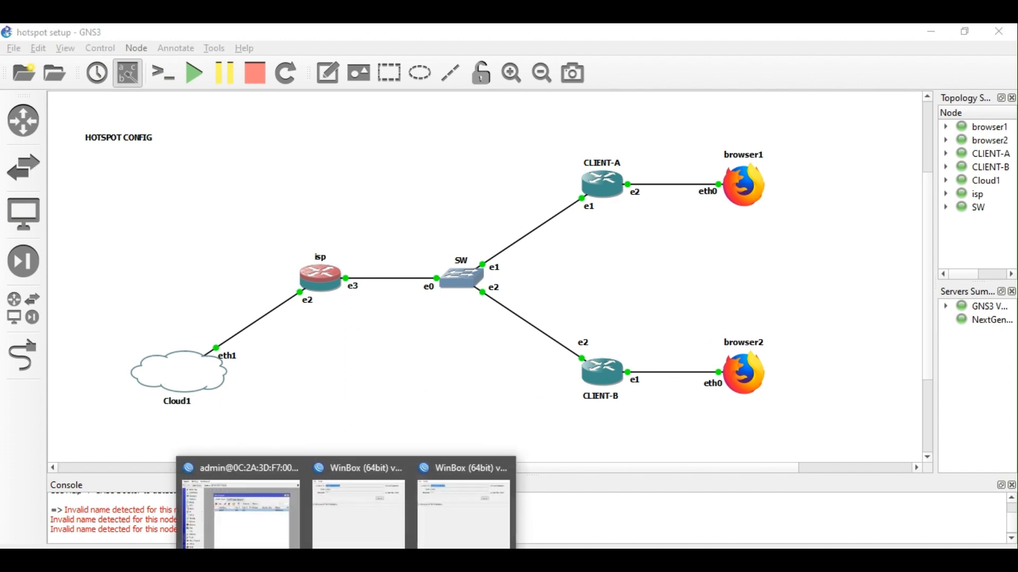
pyautogui.moveTo(380, 512)
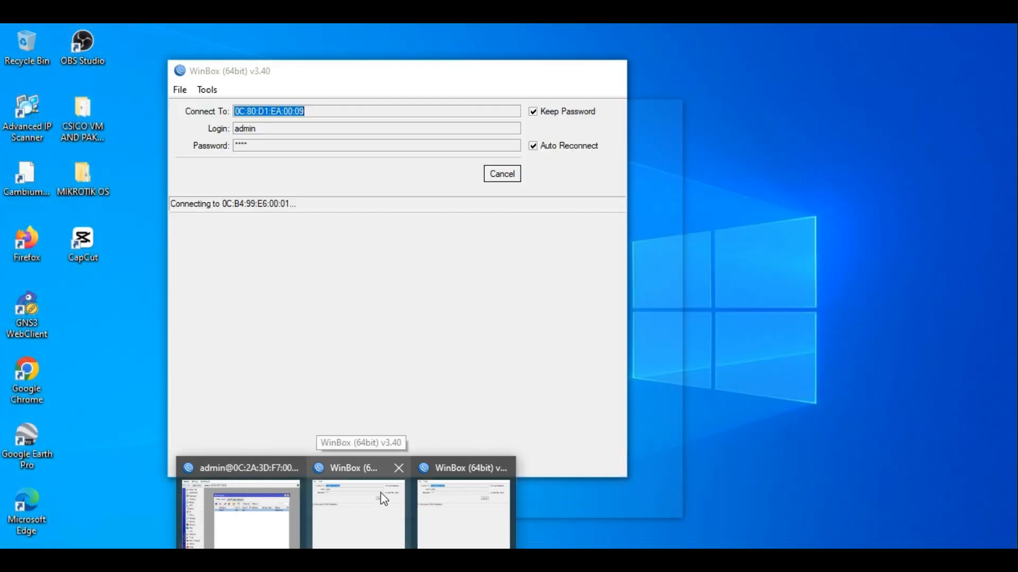
pyautogui.click(399, 469)
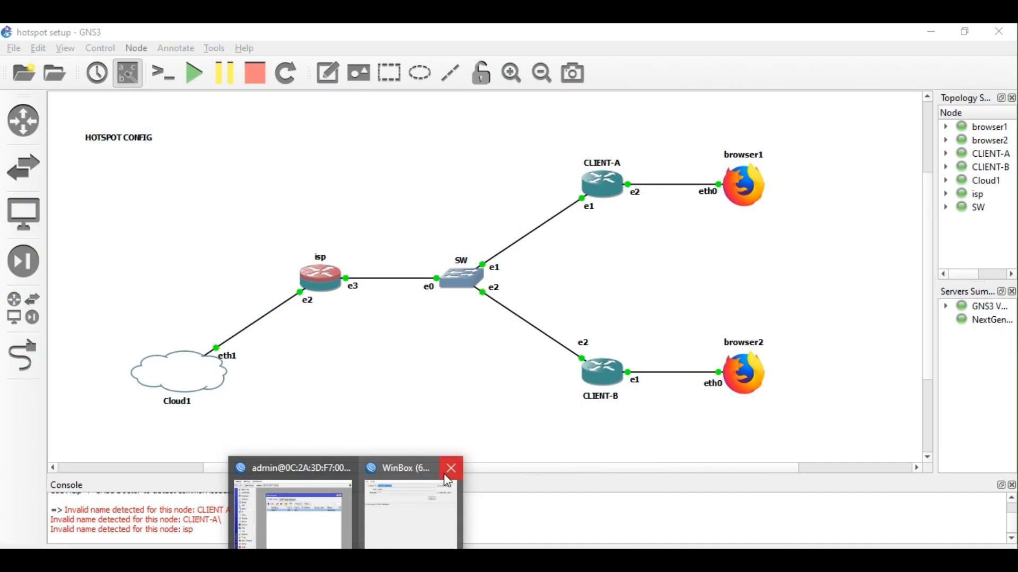
pyautogui.click(447, 469)
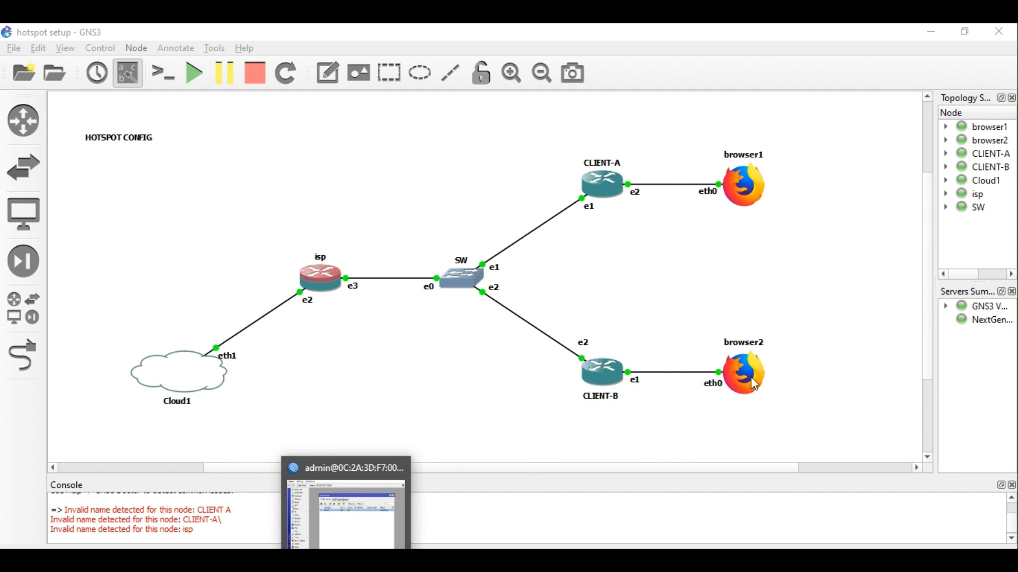
pyautogui.click(361, 509)
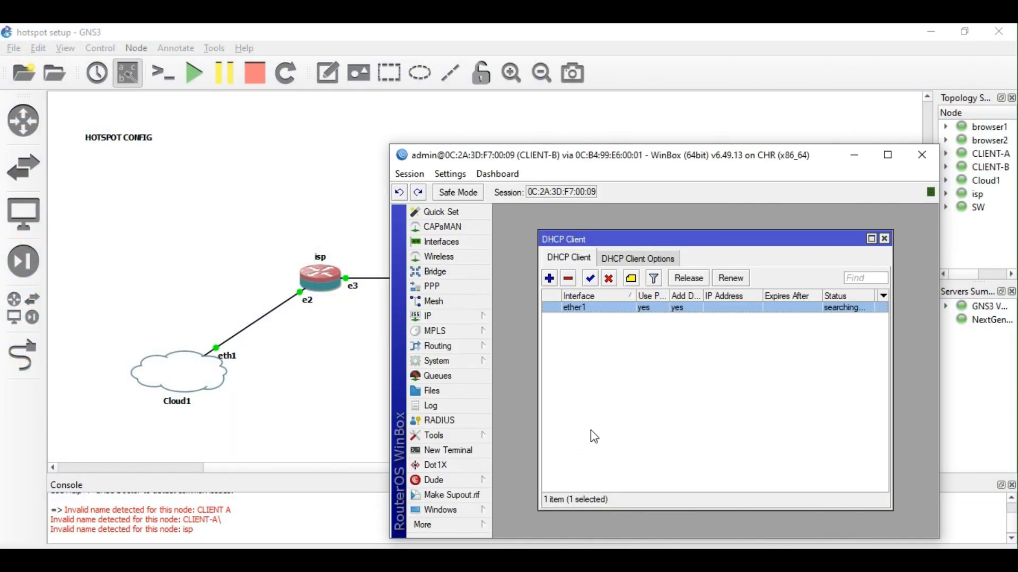
pyautogui.click(931, 153)
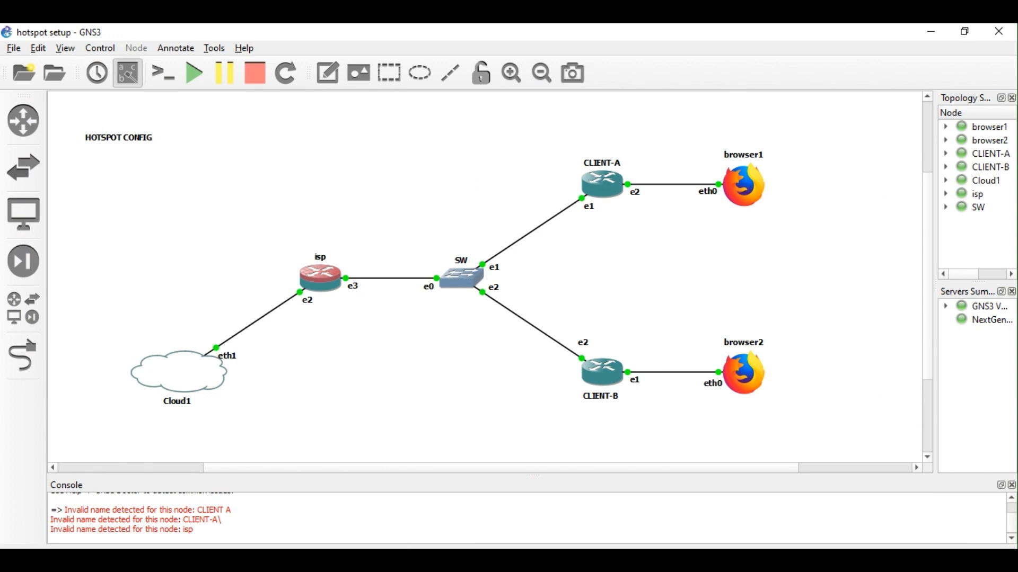
pyautogui.click(717, 257)
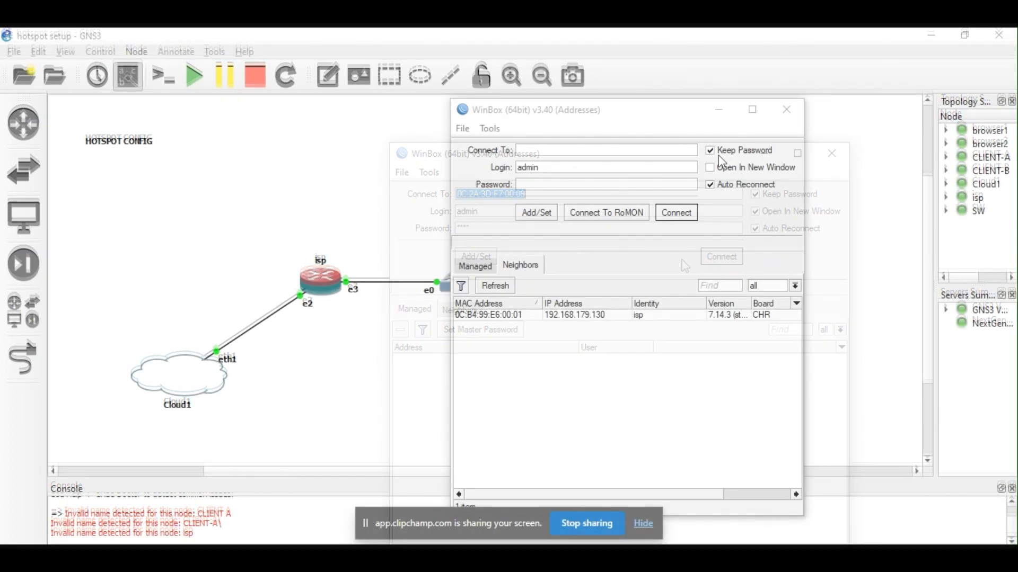
# Reconnect WinBox to the rebooted isp router via its neighbour MAC address, entering the account password.
pyautogui.click(643, 523)
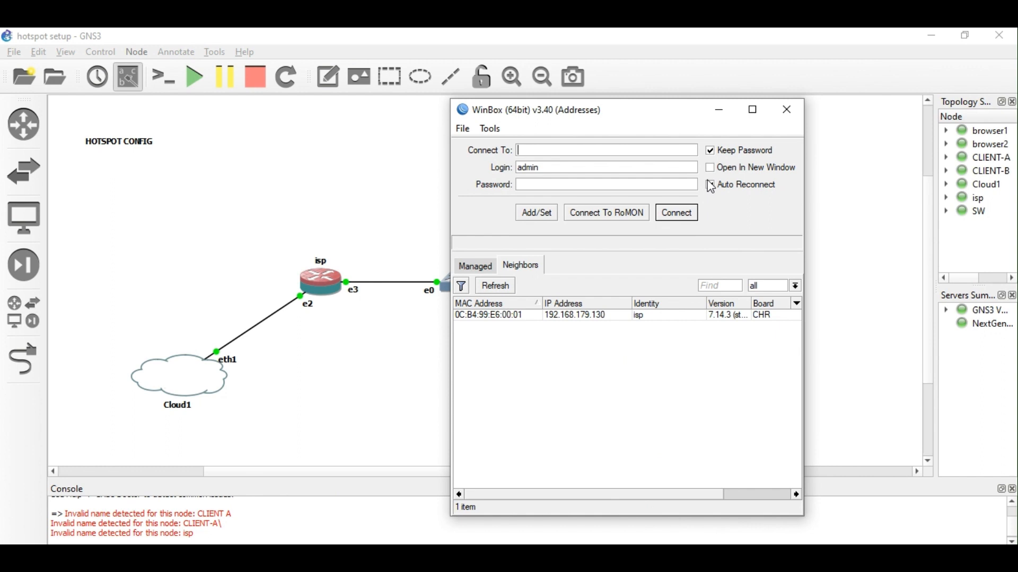
pyautogui.click(711, 186)
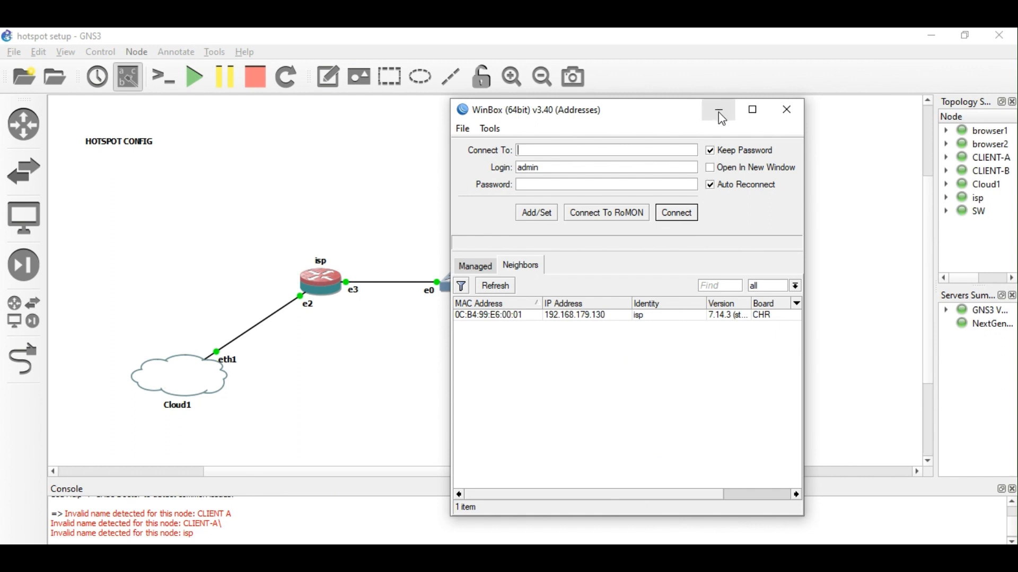
pyautogui.click(727, 172)
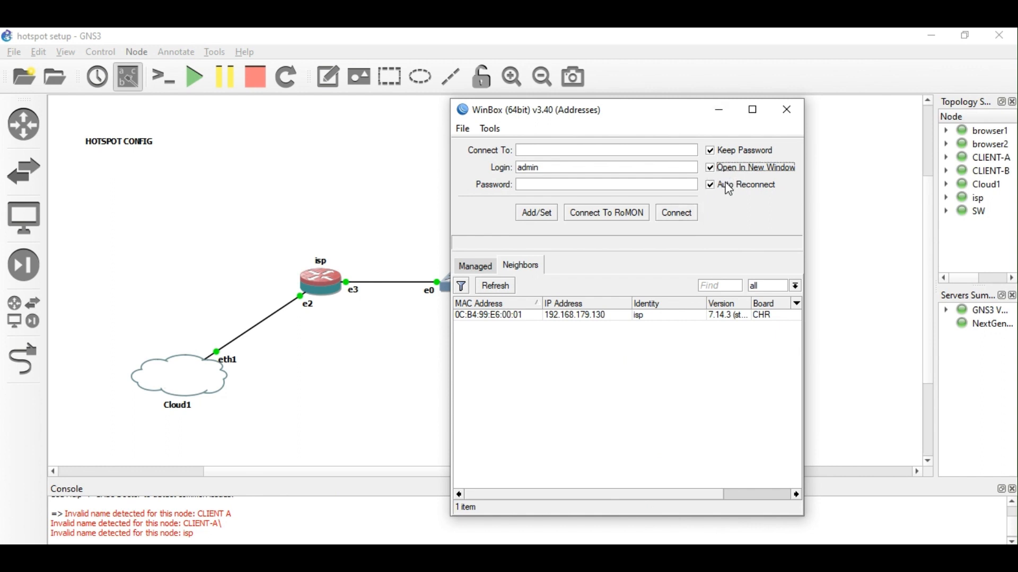
pyautogui.click(722, 112)
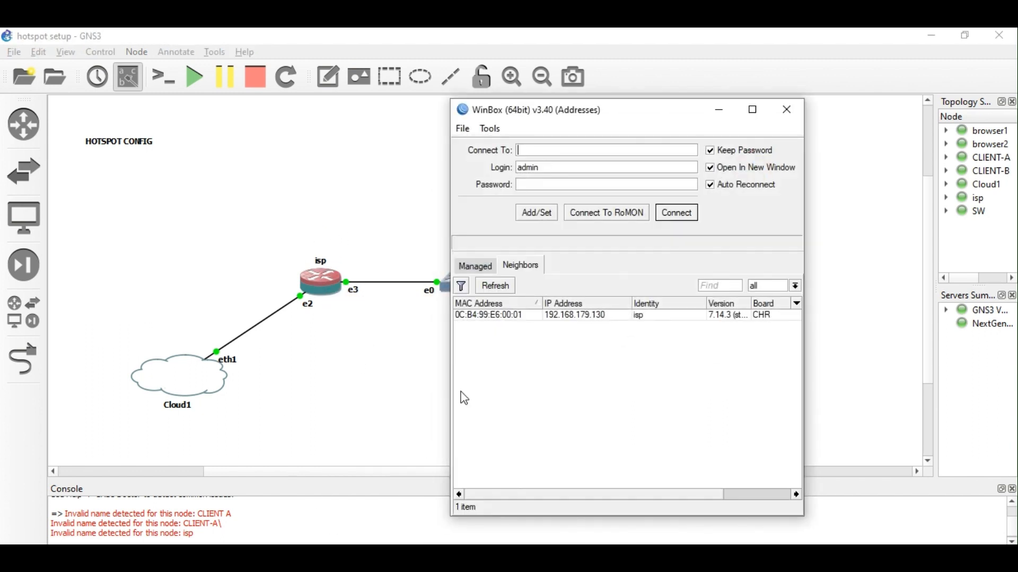
pyautogui.click(479, 316)
pyautogui.click(478, 314)
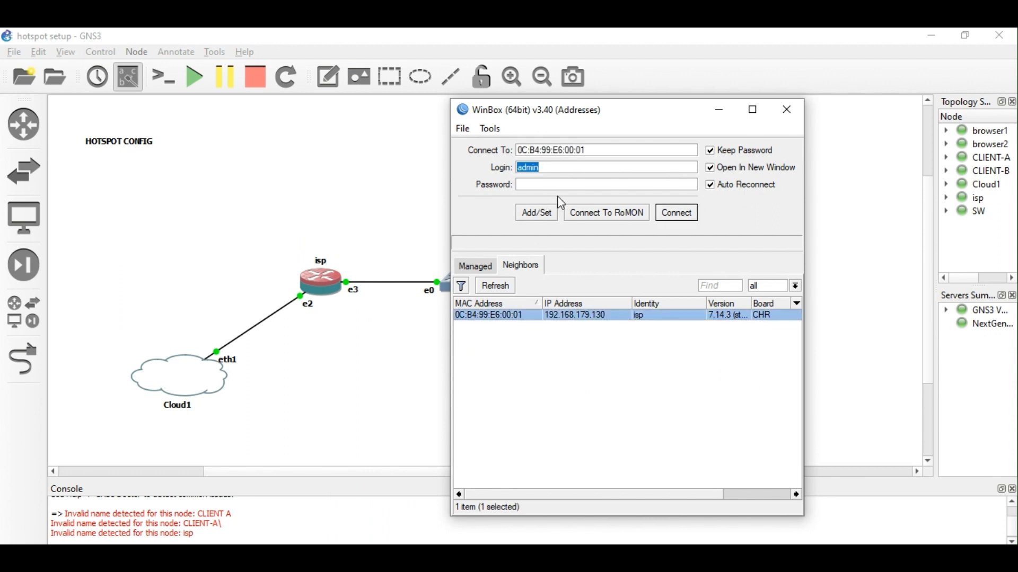
pyautogui.click(547, 183)
pyautogui.write('1234')
pyautogui.click(675, 213)
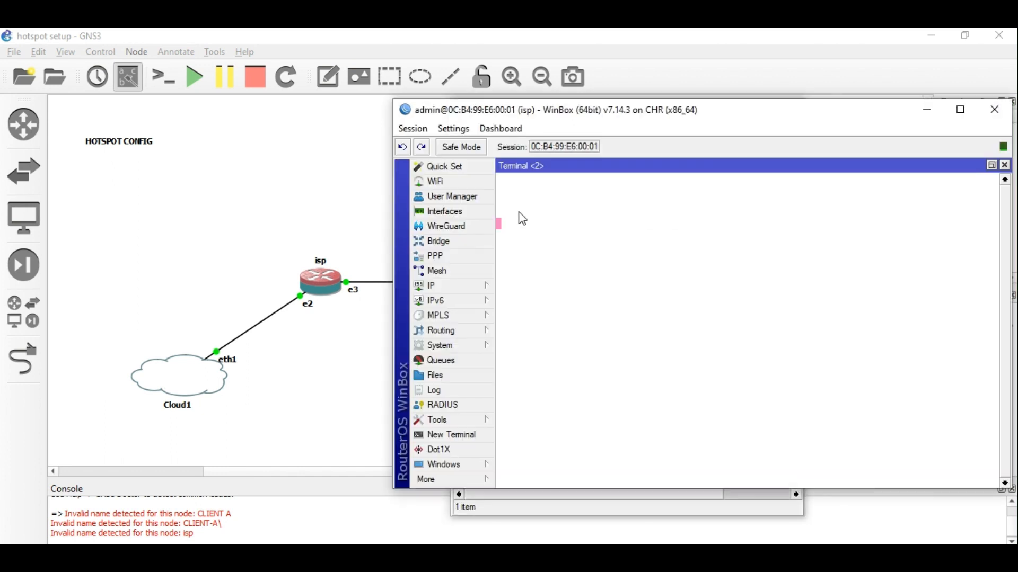
# Confirm user-manager 7.14.3 is listed under System > Packages, then close the package list.
pyautogui.click(448, 197)
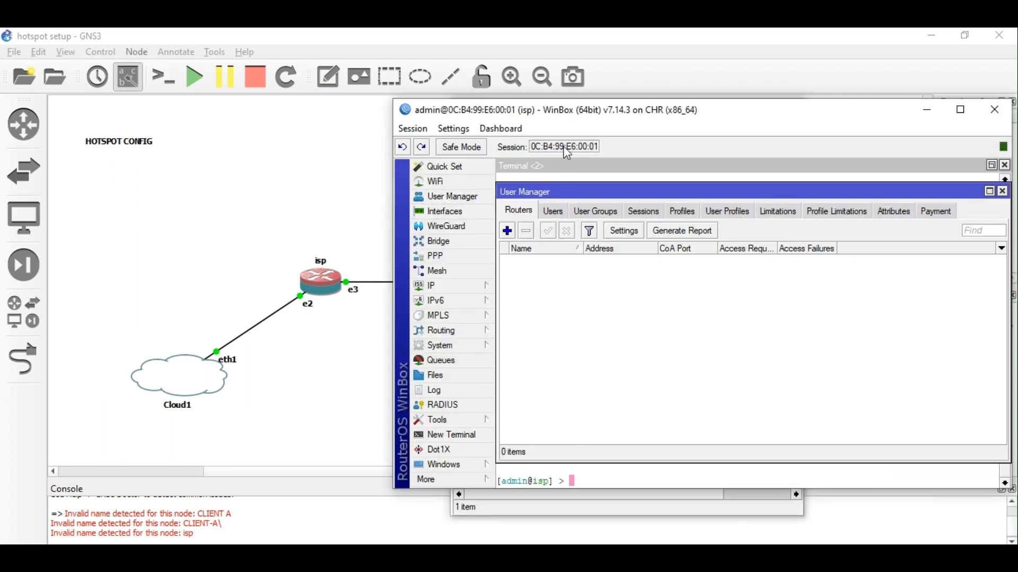
pyautogui.moveTo(577, 112); pyautogui.dragTo(476, 111)
pyautogui.click(369, 346)
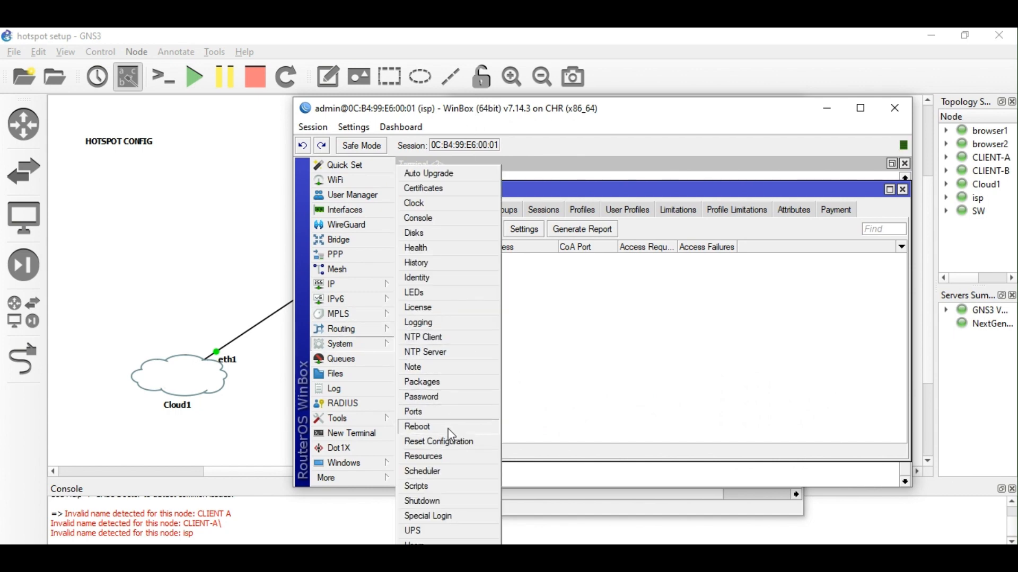
pyautogui.click(438, 383)
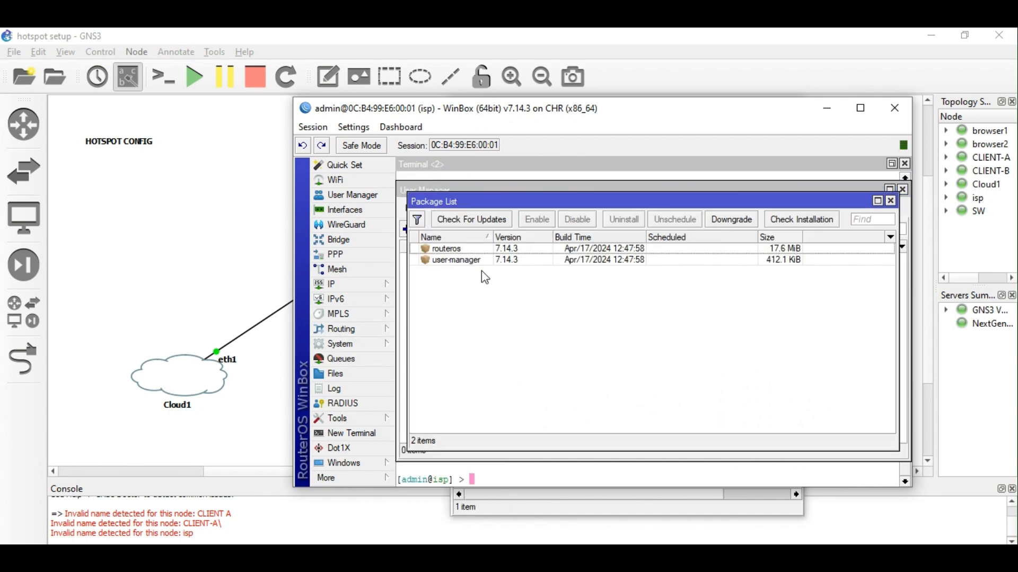
pyautogui.click(467, 261)
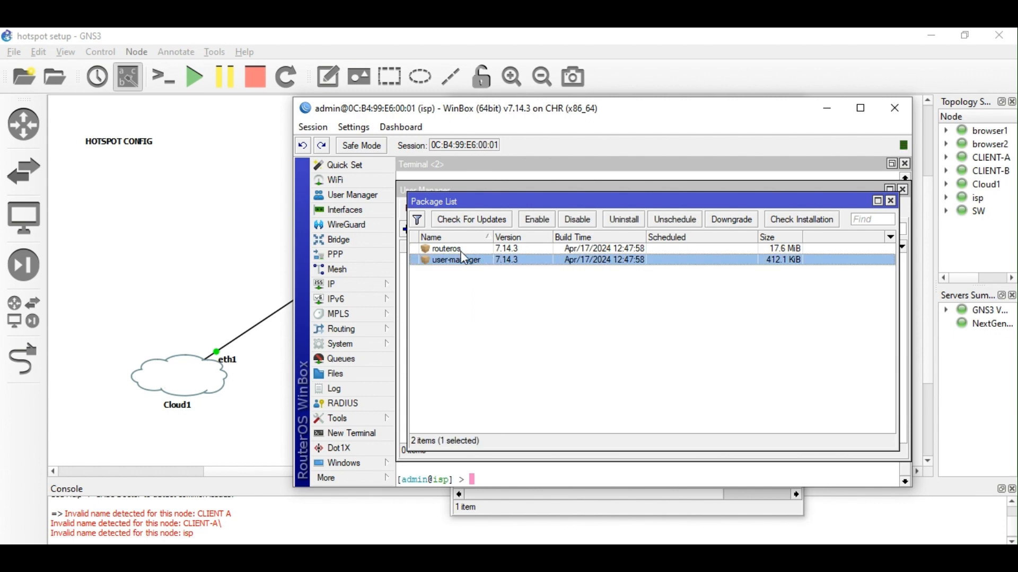
pyautogui.click(832, 116)
pyautogui.click(719, 110)
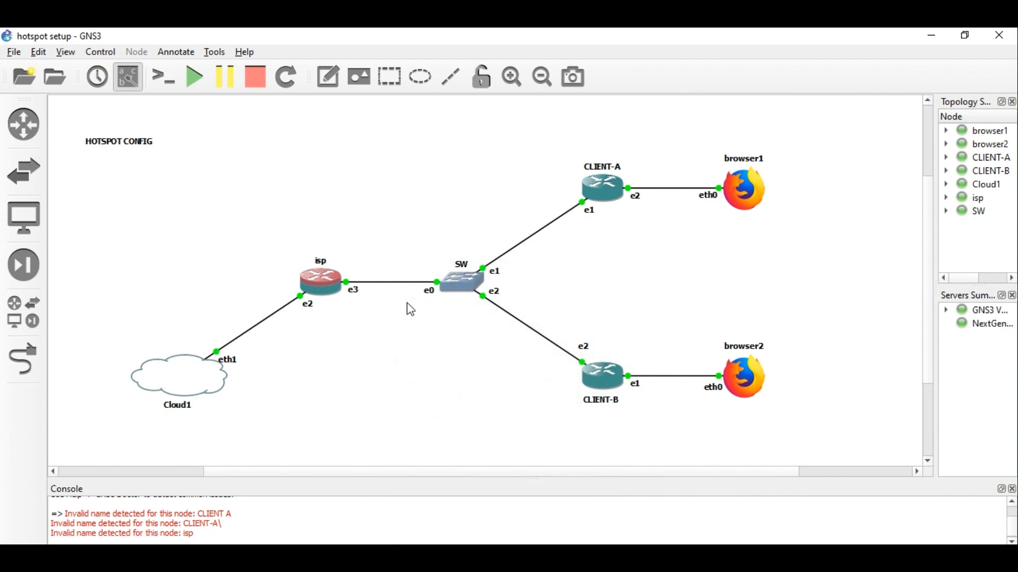
pyautogui.moveTo(337, 298)
pyautogui.click(430, 520)
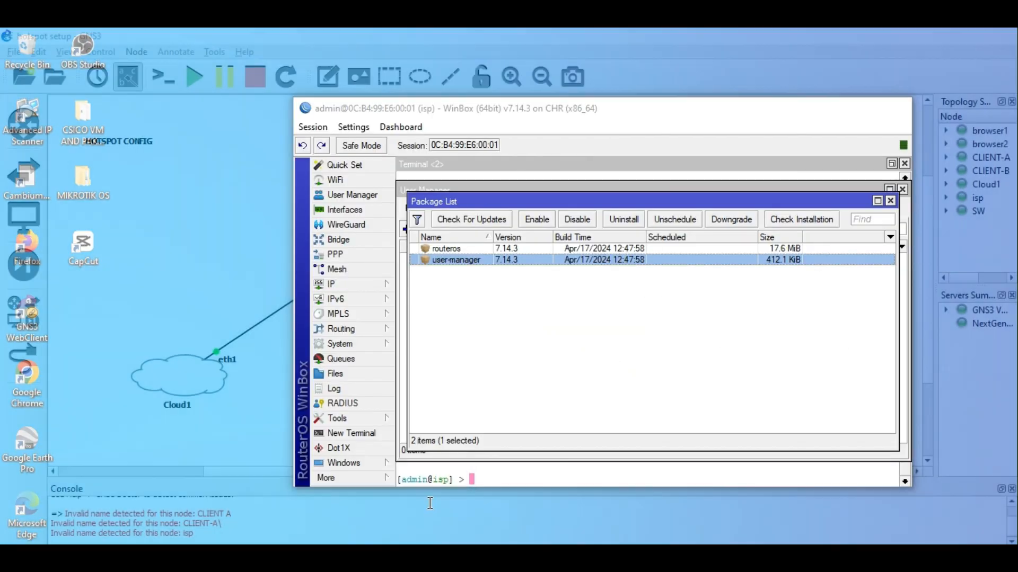
pyautogui.click(891, 201)
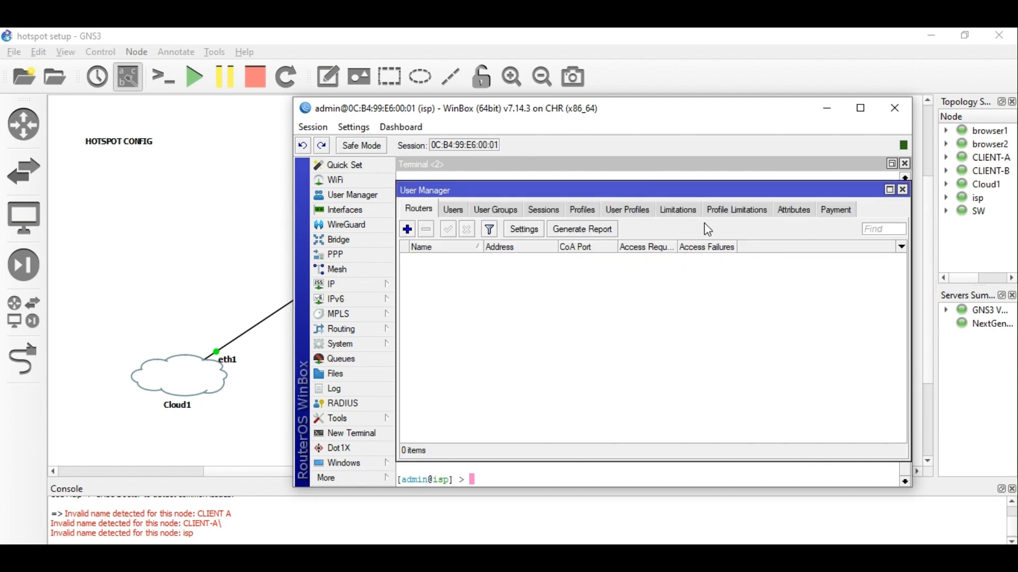
# Maximize User Manager, check hotspot user user1 under IP > Hotspot > Users, then return to User Manager.
pyautogui.click(893, 190)
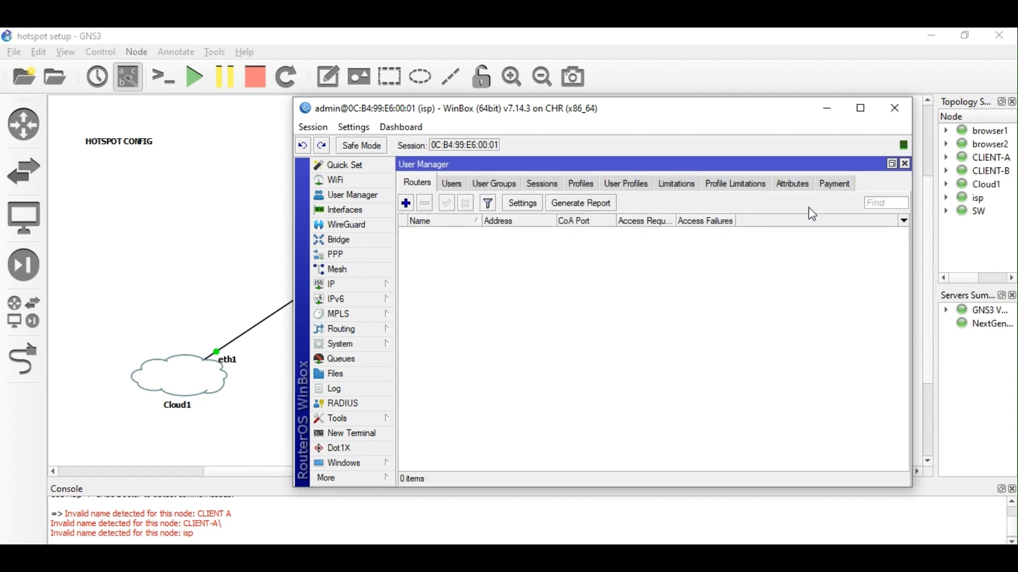
pyautogui.click(356, 293)
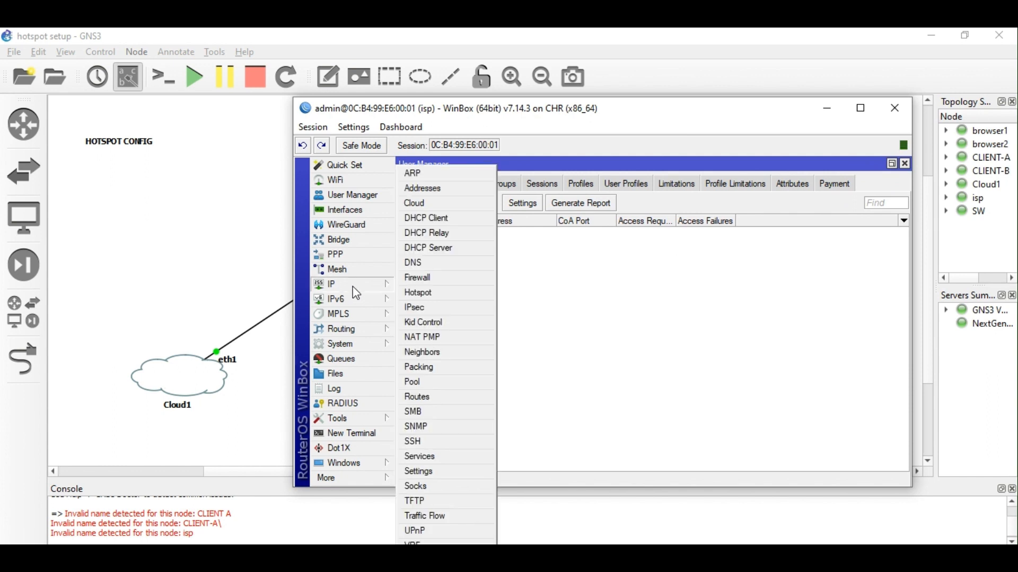
pyautogui.click(434, 291)
pyautogui.click(419, 186)
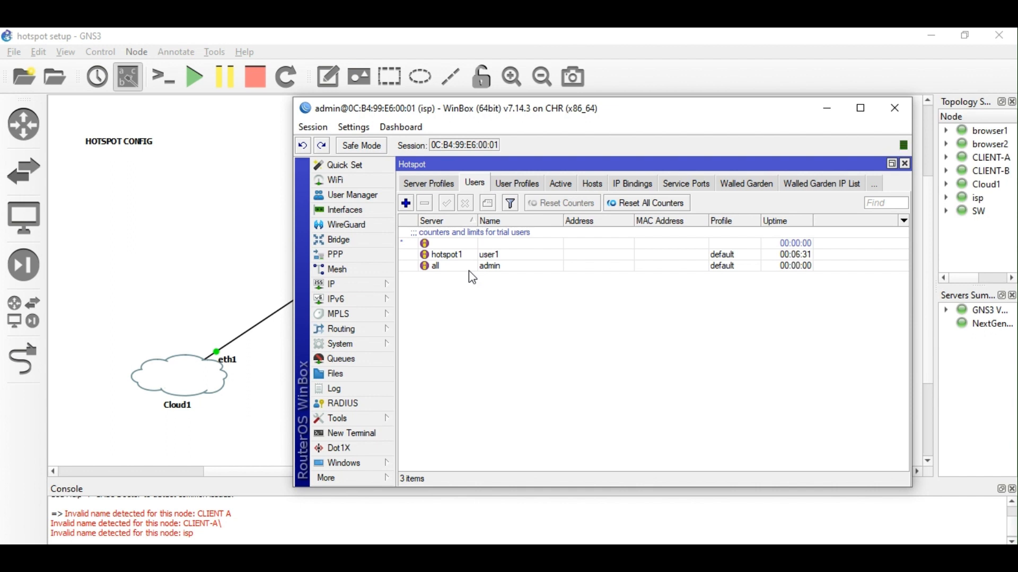
pyautogui.click(459, 258)
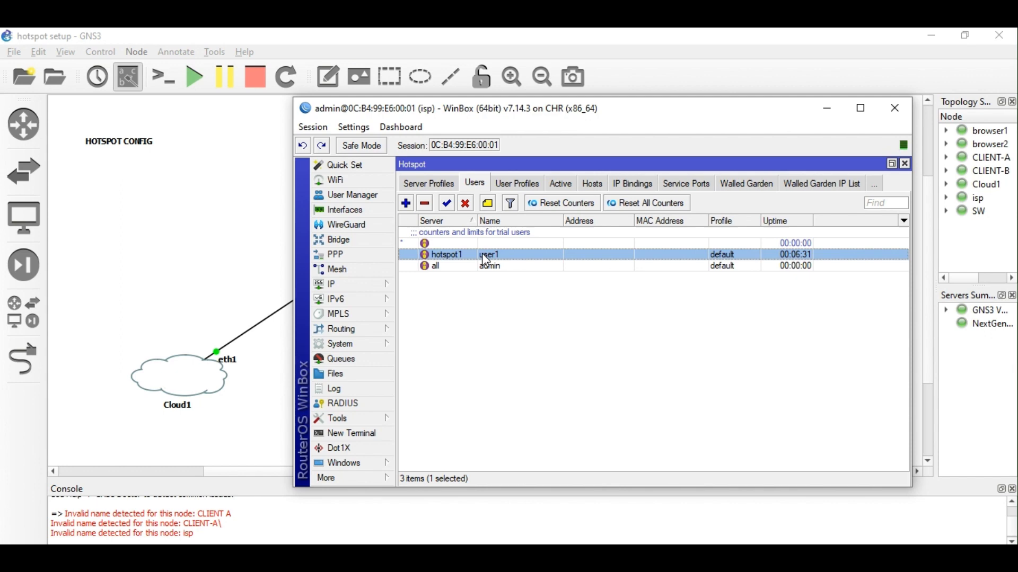
pyautogui.click(363, 195)
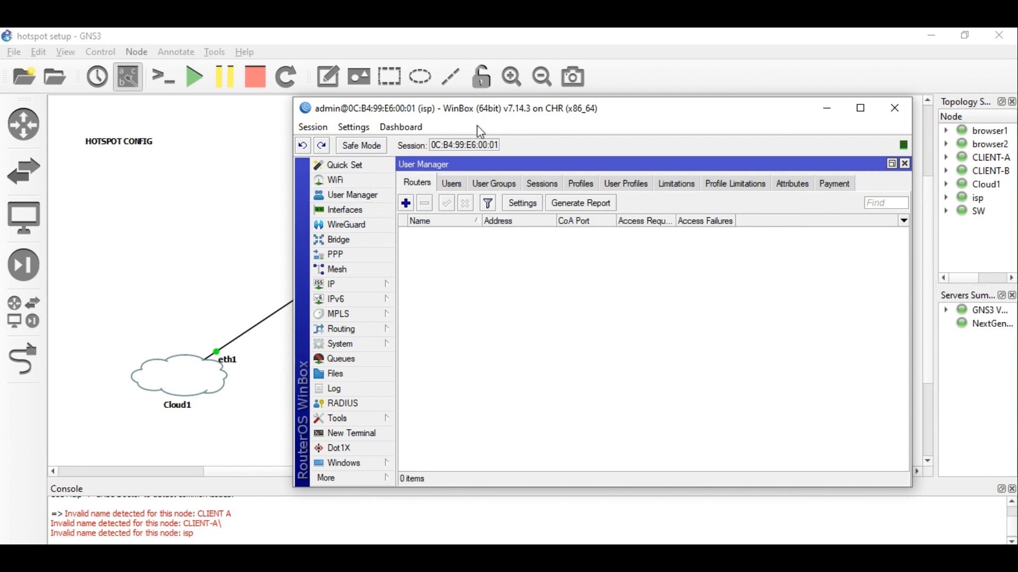
pyautogui.moveTo(482, 123); pyautogui.dragTo(563, 134)
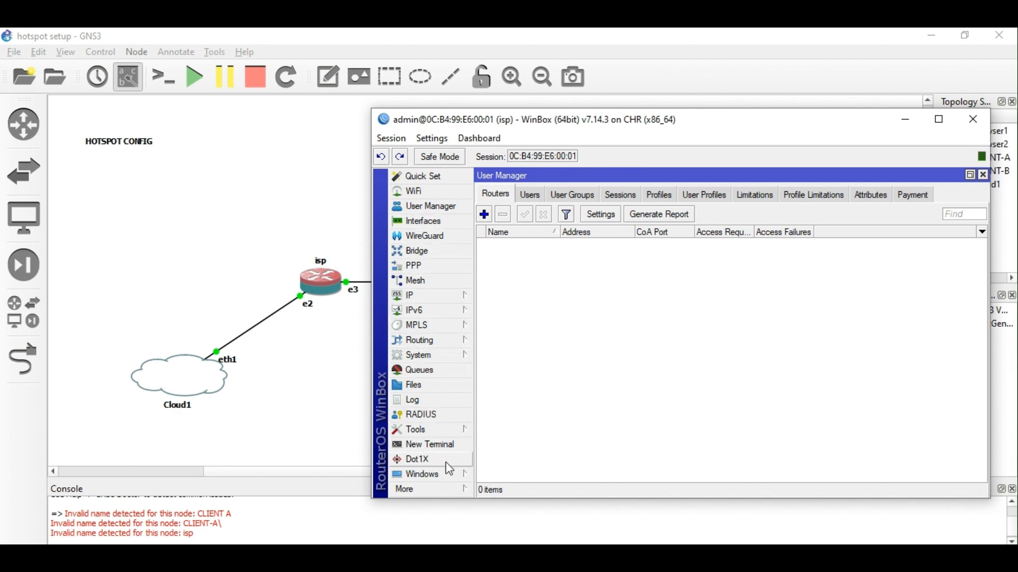
# Add a new RADIUS server entry in User Manager with the hotspot service ticked.
pyautogui.moveTo(537, 499); pyautogui.dragTo(536, 549)
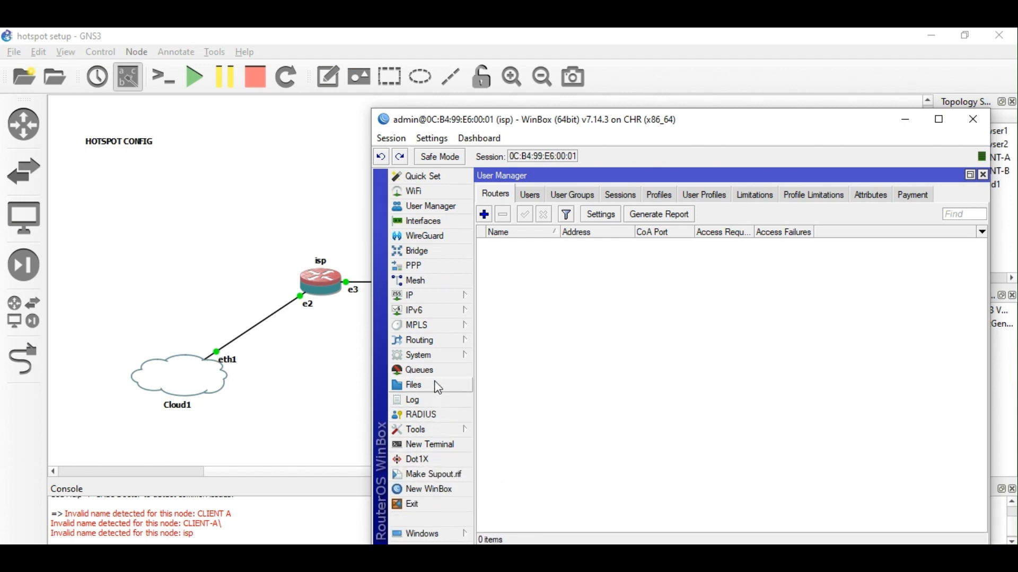
pyautogui.click(418, 415)
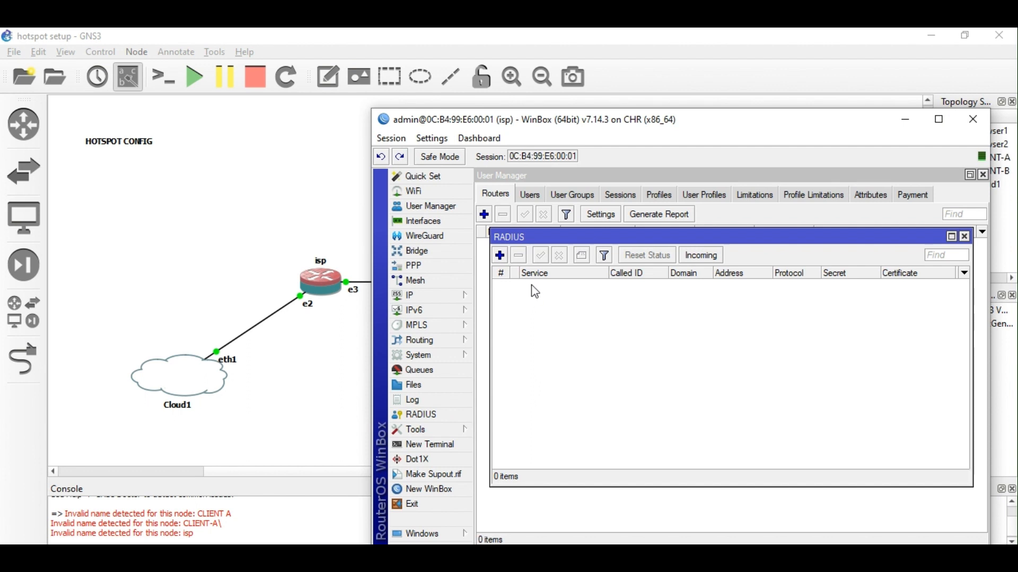
pyautogui.click(500, 255)
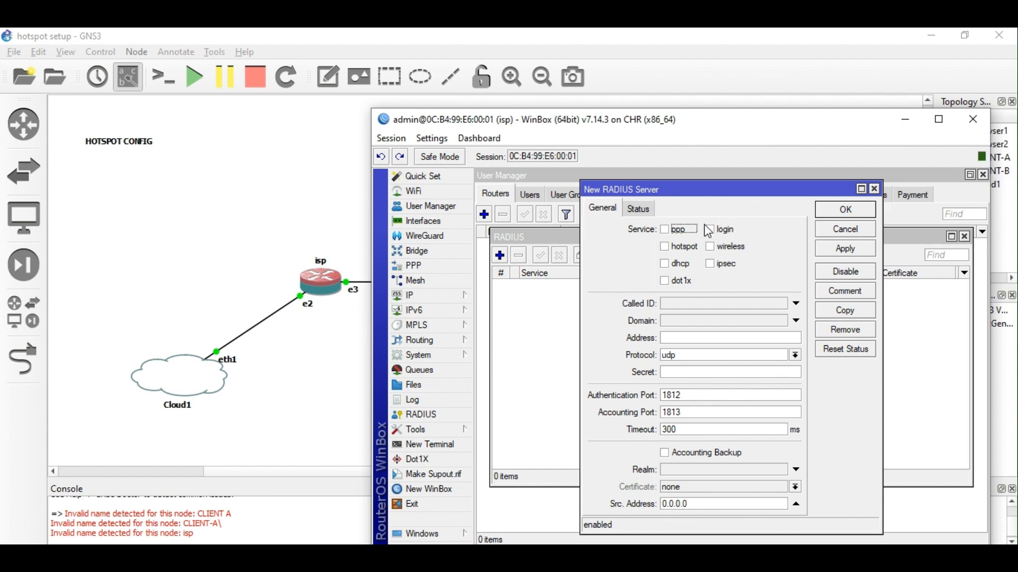
pyautogui.click(669, 248)
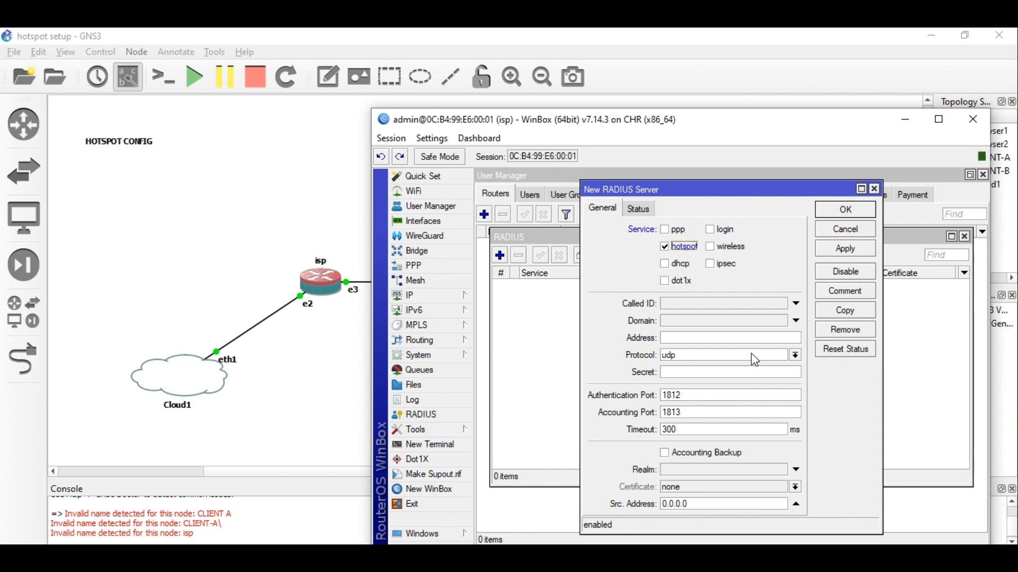
pyautogui.click(692, 338)
# Note 127.0.0.0/8 and its range 127.0.0.0 - 127.255.255.255 in Notepad, then open Command Prompt.
pyautogui.click(342, 555)
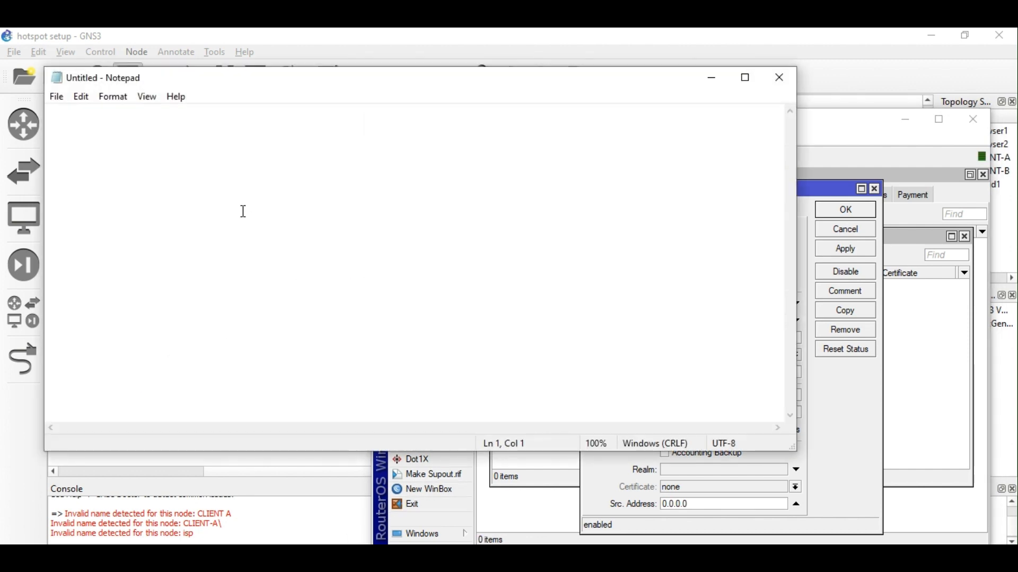
pyautogui.press('Return')
pyautogui.press('Return')
pyautogui.write('17')
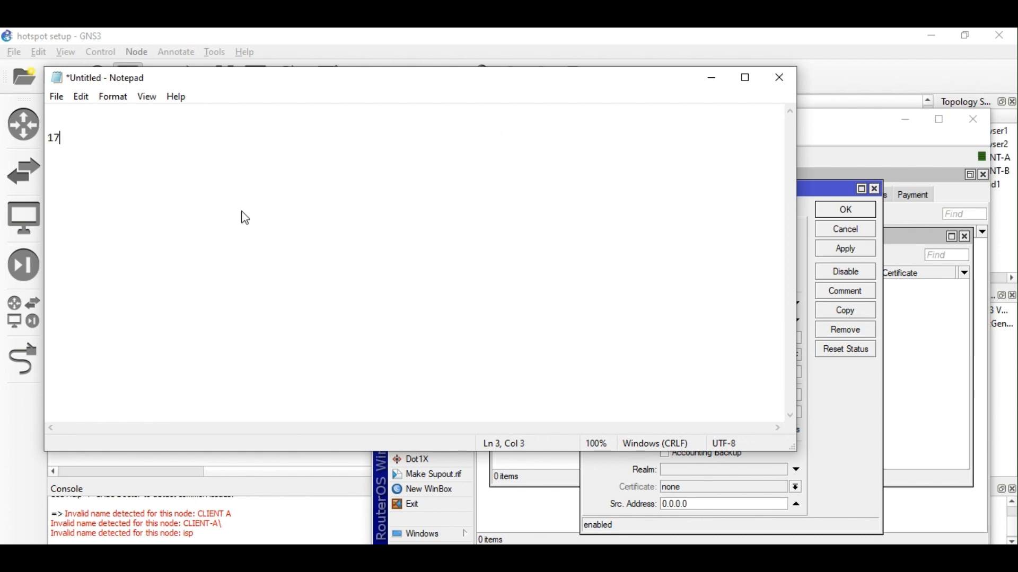
pyautogui.press('BackSpace')
pyautogui.write('72')
pyautogui.press('BackSpace')
pyautogui.press('BackSpace')
pyautogui.write('27.0.0.0/8')
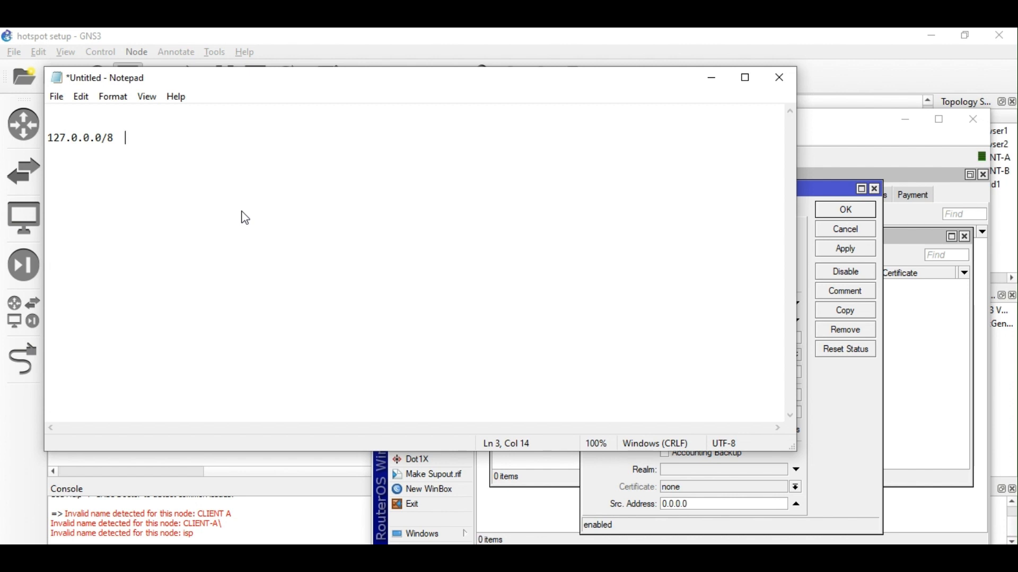
pyautogui.press('Return')
pyautogui.press('Return')
pyautogui.write('127.0.0.0 ')
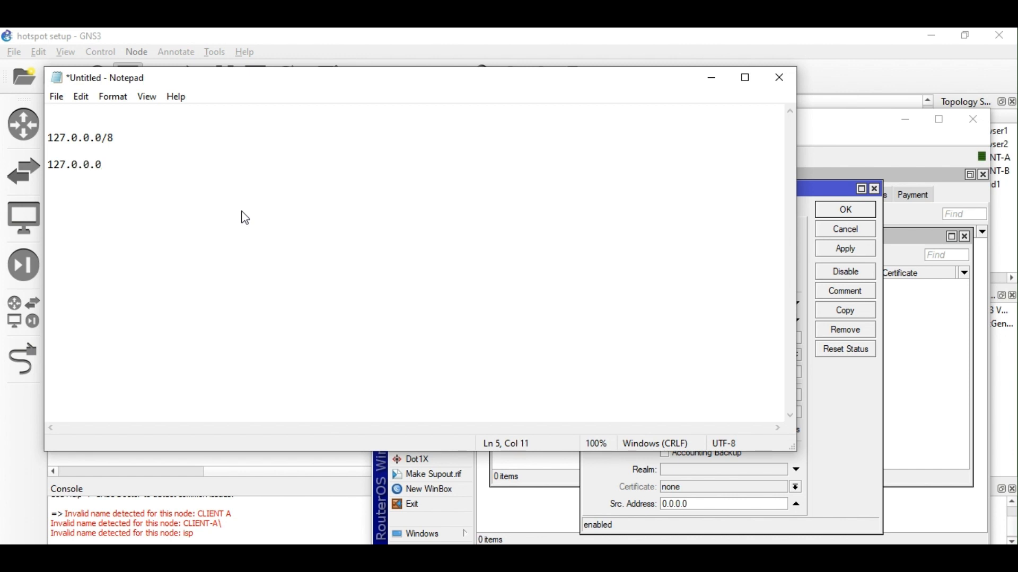
pyautogui.write('- 127.255.255.255')
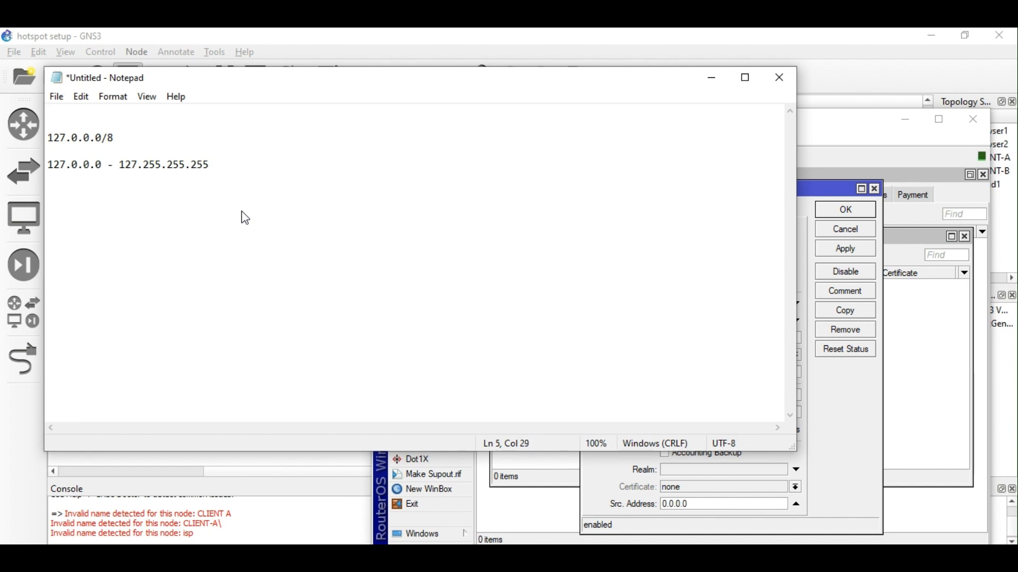
pyautogui.click(246, 556)
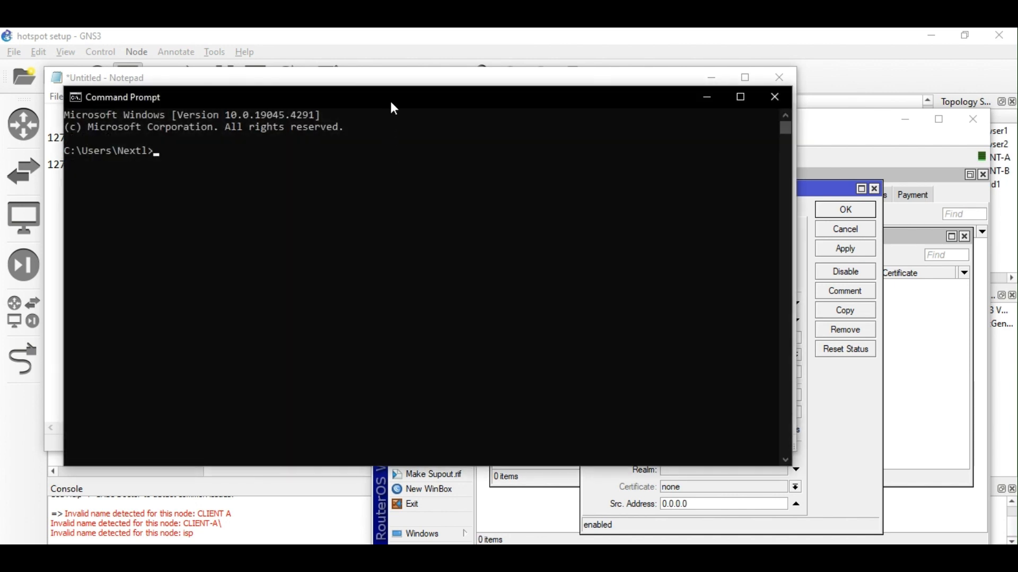
pyautogui.moveTo(390, 99); pyautogui.dragTo(569, 115)
# Ping 172.0.0.0 and 172.0.0.1 to show they get no replies.
pyautogui.write('p')
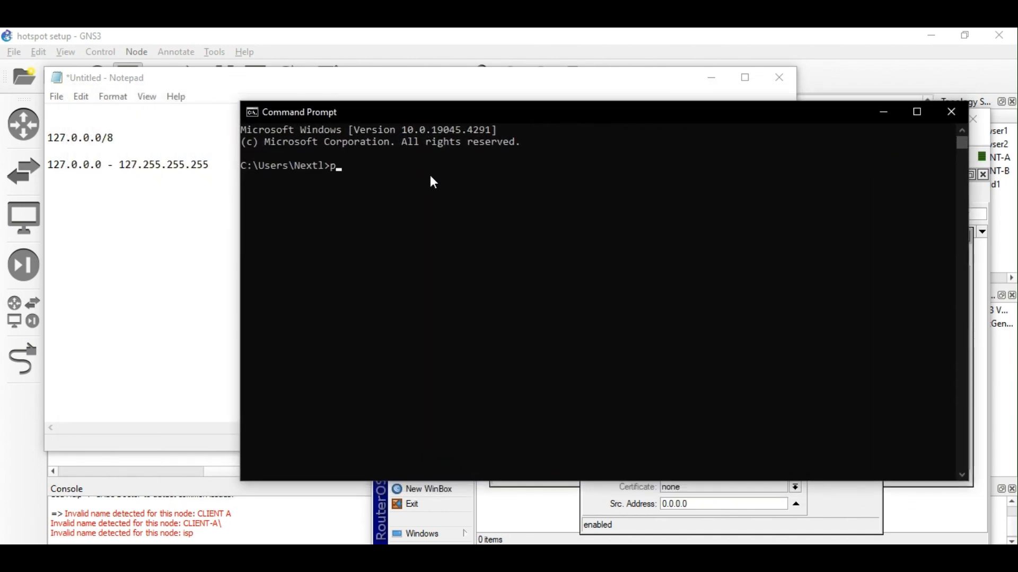
pyautogui.write('ing 172.0.0')
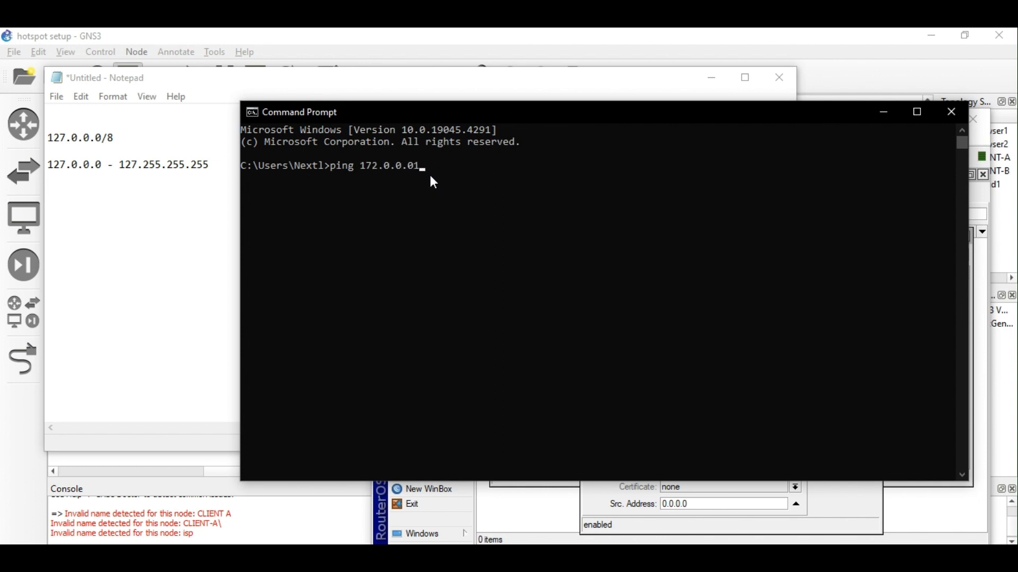
pyautogui.write('.0')
pyautogui.press('Return')
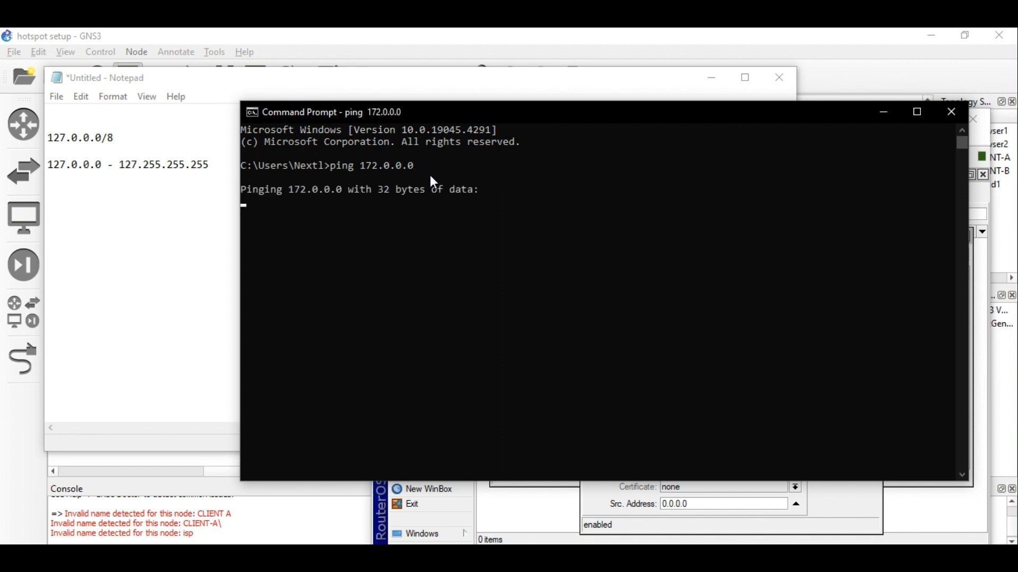
pyautogui.hotkey('ctrl', 'c')
pyautogui.press('Up')
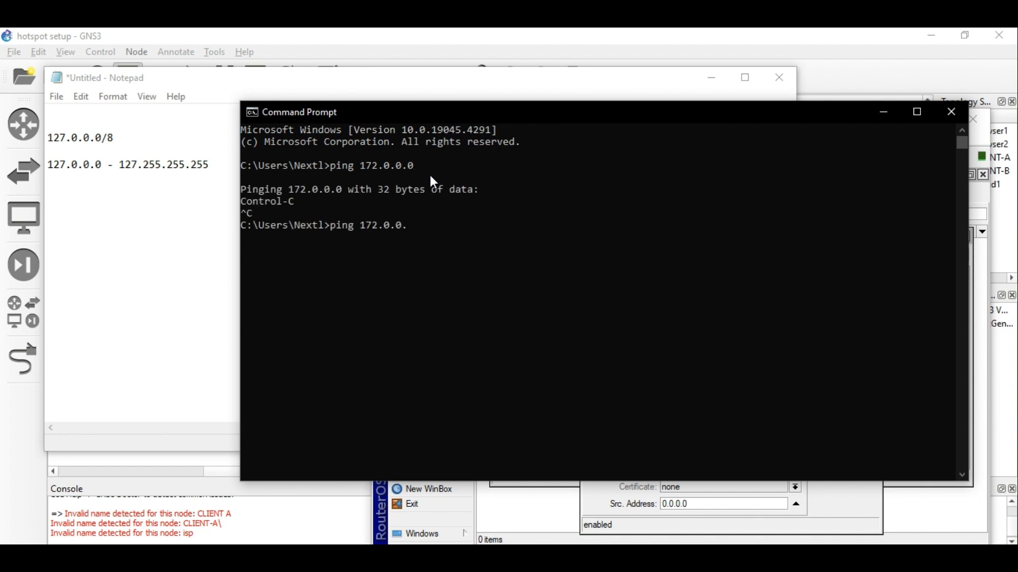
pyautogui.write('1')
pyautogui.press('Return')
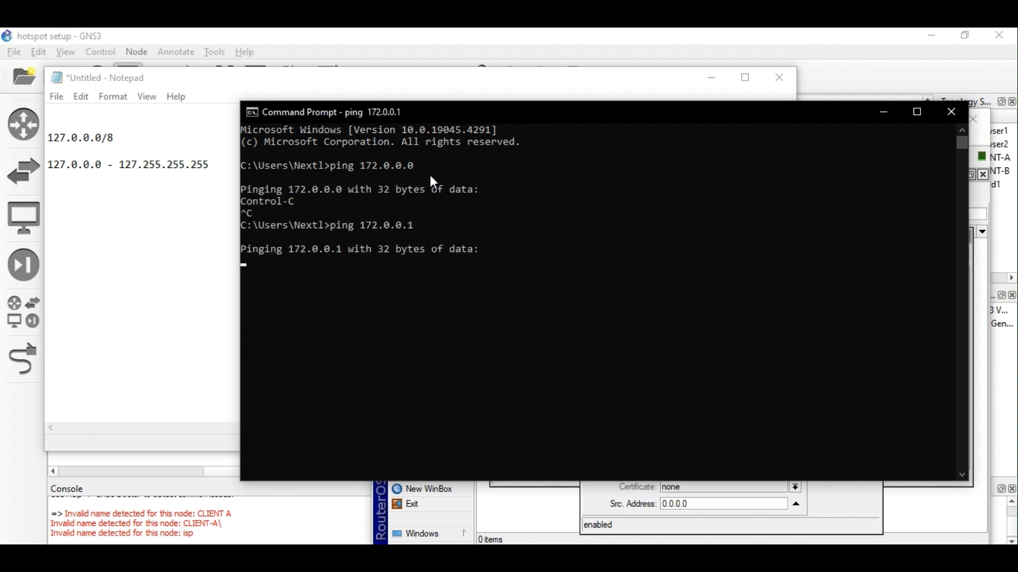
pyautogui.hotkey('ctrl', 'c')
# Ping 127.0.0.1 and 127.0.0.2 and confirm both reply.
pyautogui.press('Up')
pyautogui.press('BackSpace')
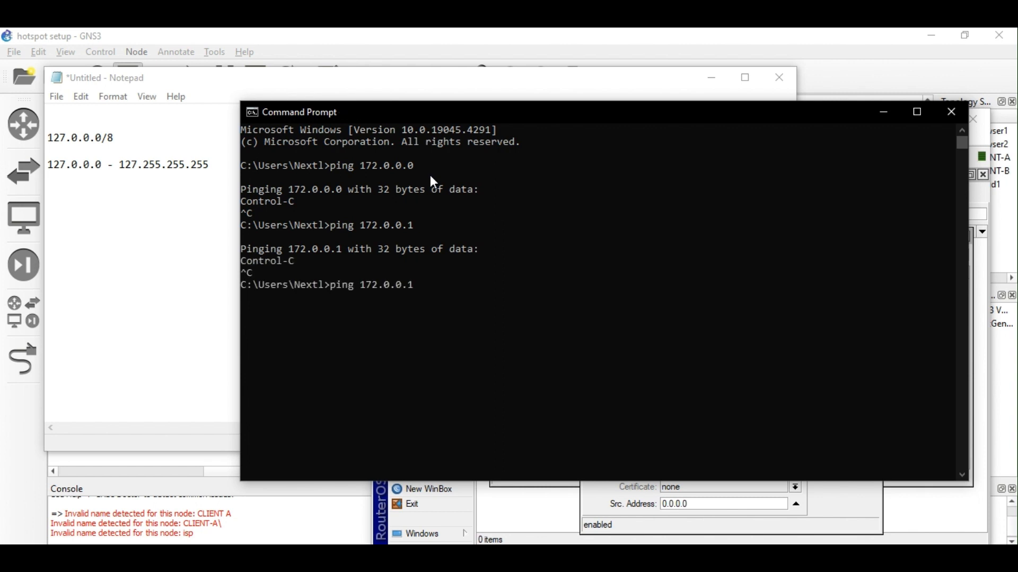
pyautogui.press('BackSpace')
pyautogui.press('BackSpace')
pyautogui.press('BackSpace')
pyautogui.press('BackSpace')
pyautogui.press('BackSpace')
pyautogui.press('BackSpace')
pyautogui.press('BackSpace')
pyautogui.write('27.0.0.1')
pyautogui.press('Return')
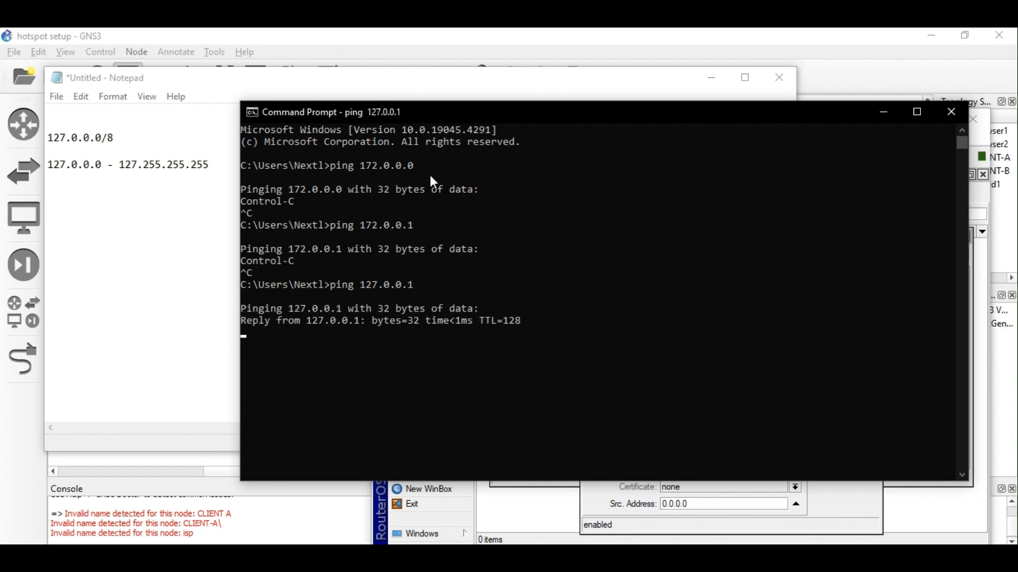
pyautogui.hotkey('ctrl', 'c')
pyautogui.press('Up')
pyautogui.press('BackSpace')
pyautogui.write('27.0.0.2')
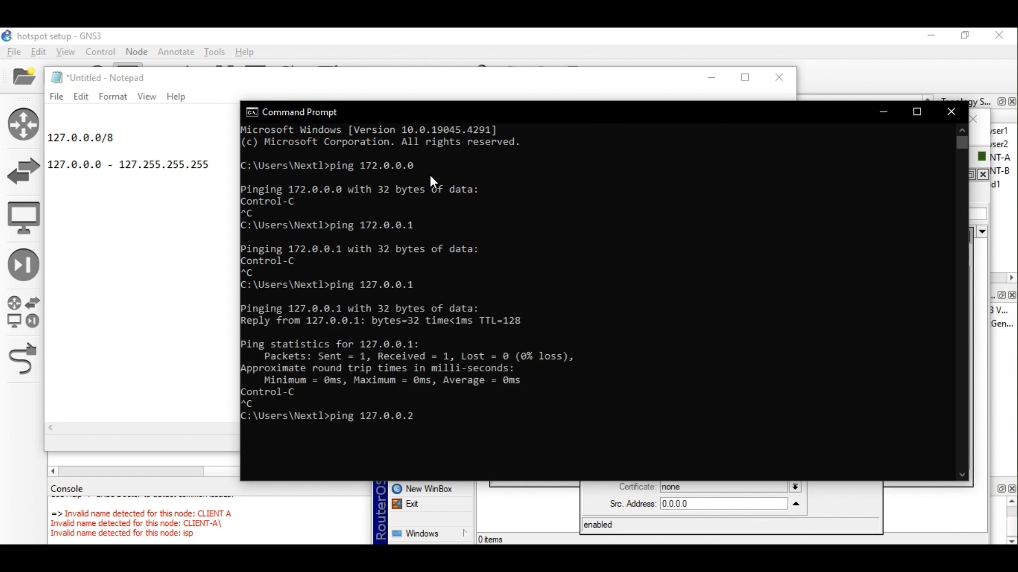
pyautogui.press('Return')
pyautogui.hotkey('ctrl', 'c')
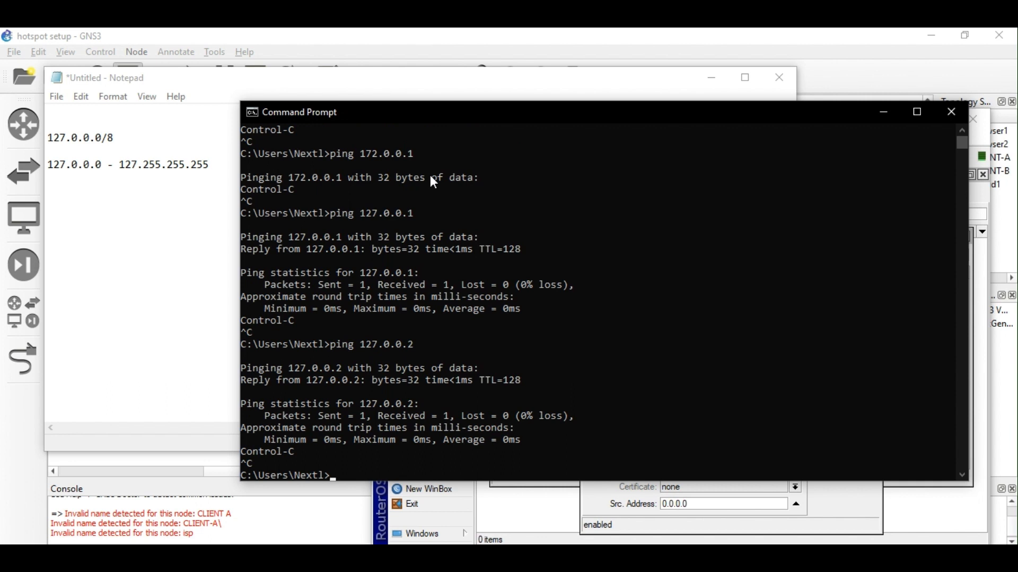
# Ping 127.254.254.1 and 127.254.254.254 and confirm both reply.
pyautogui.write('ping 127.254.254.1')
pyautogui.press('Return')
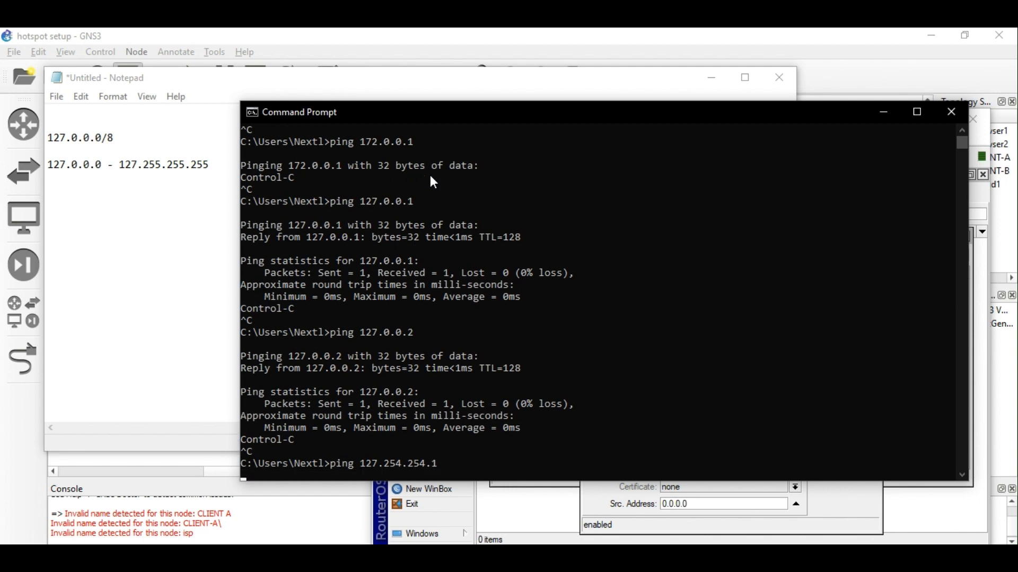
pyautogui.hotkey('ctrl', 'c')
pyautogui.press('Up')
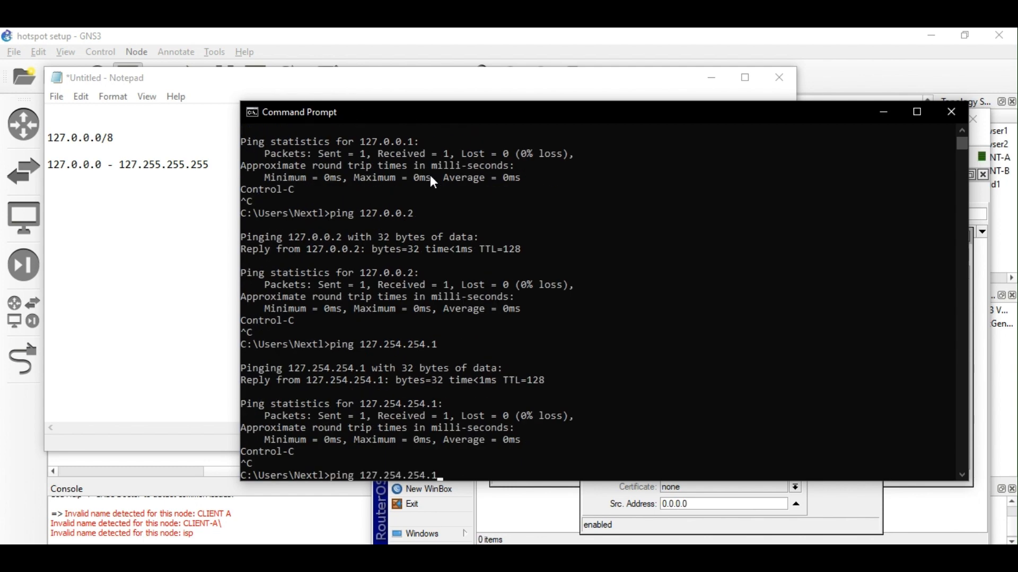
pyautogui.press('BackSpace')
pyautogui.write('254')
pyautogui.press('Return')
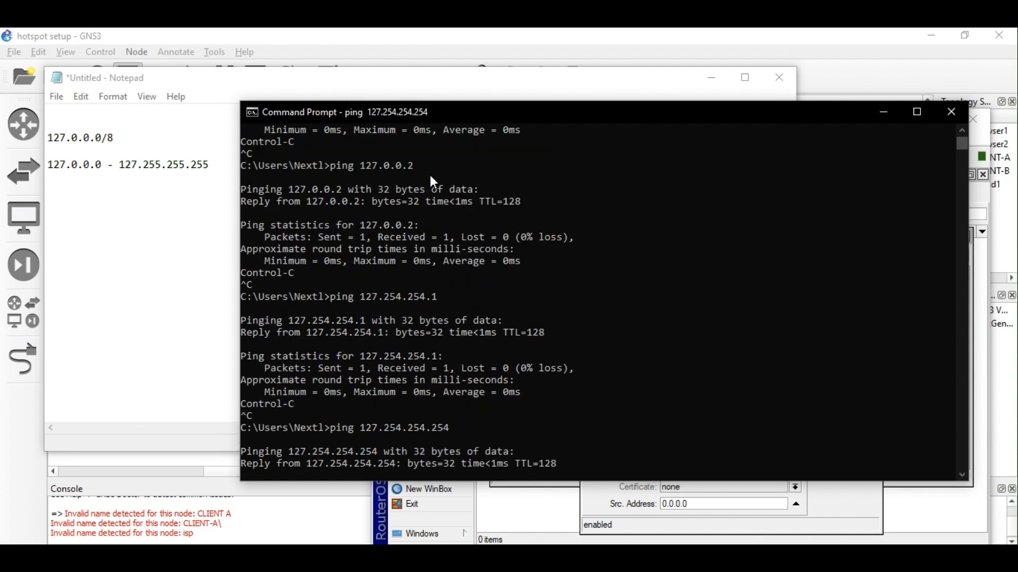
pyautogui.hotkey('ctrl', 'c')
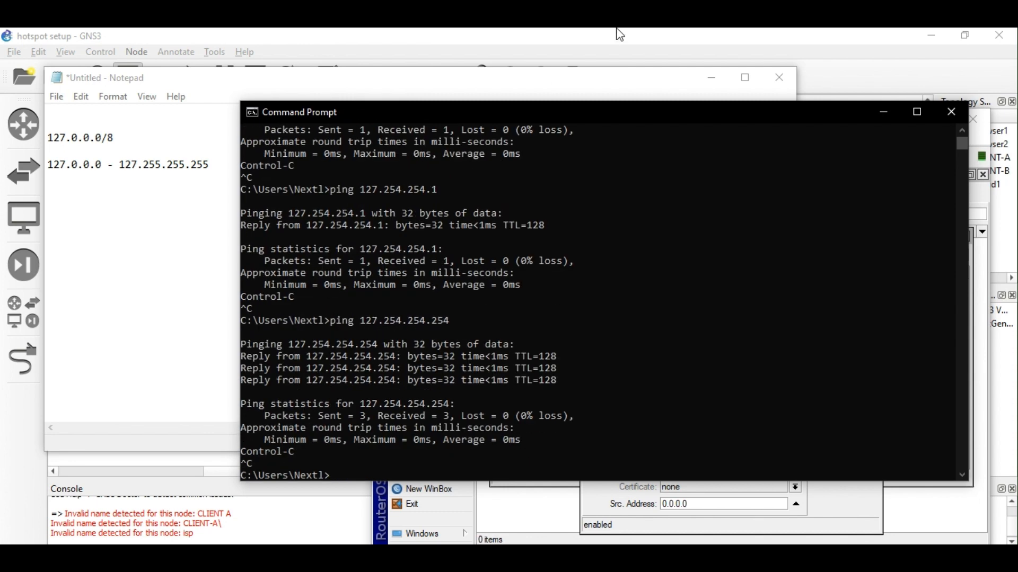
# Close the console, add 127.0.0.1 to the notes, and close Notepad without saving.
pyautogui.click(950, 113)
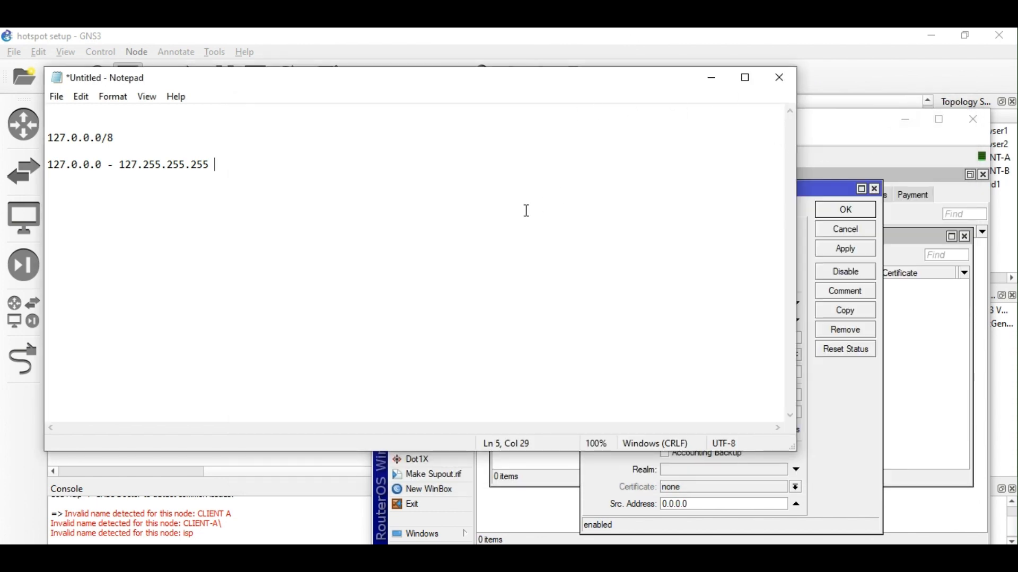
pyautogui.press('Return')
pyautogui.press('Return')
pyautogui.write('127.0.0.')
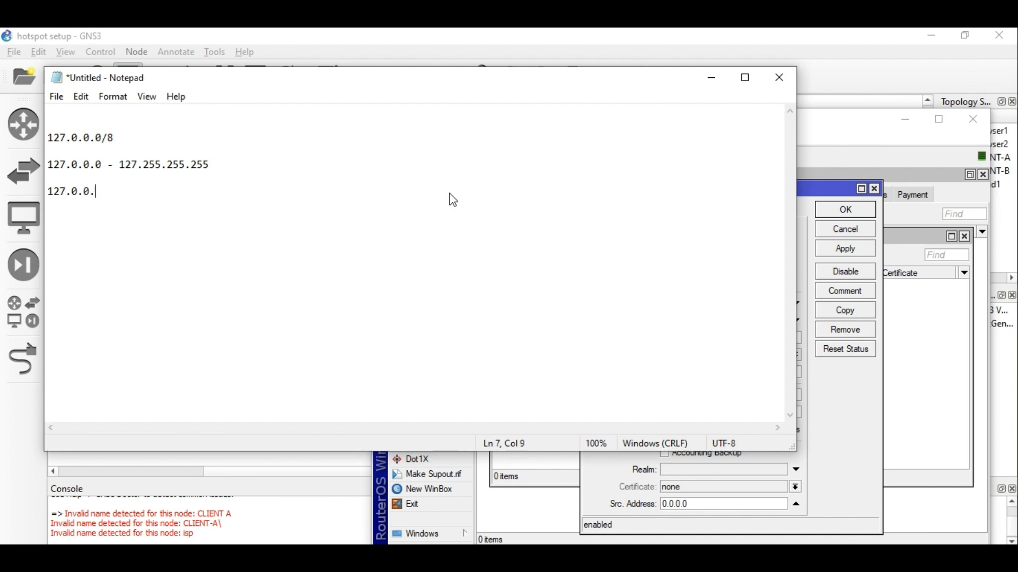
pyautogui.write('1')
pyautogui.click(785, 81)
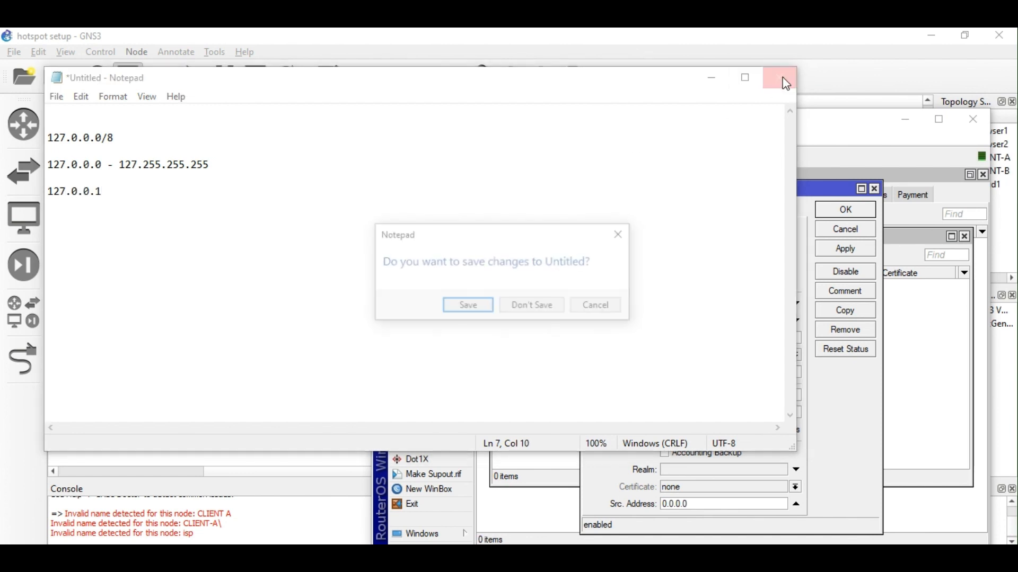
pyautogui.click(536, 301)
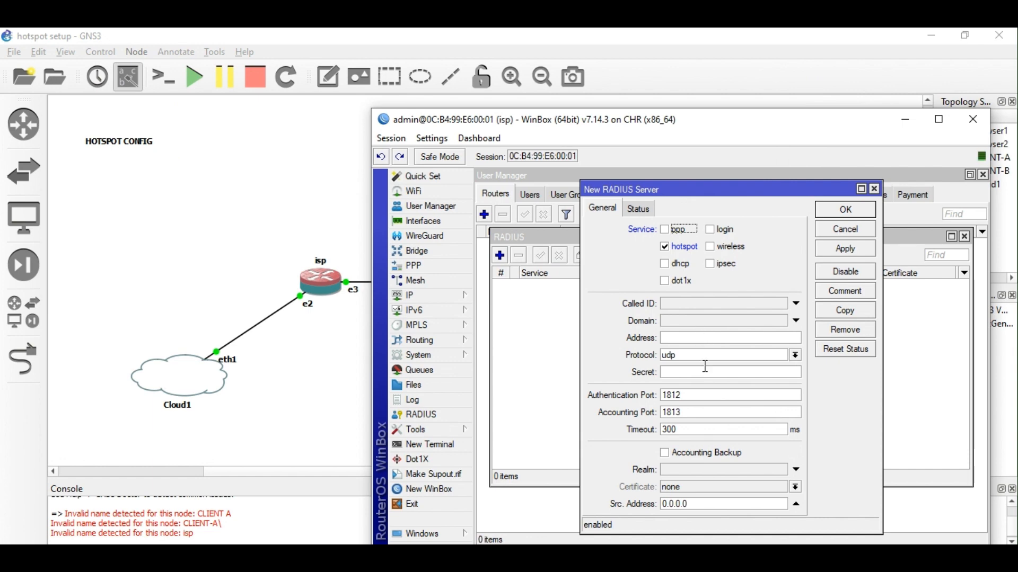
# Type 127 into the New RADIUS Server's Address field.
pyautogui.click(680, 341)
pyautogui.write('127')
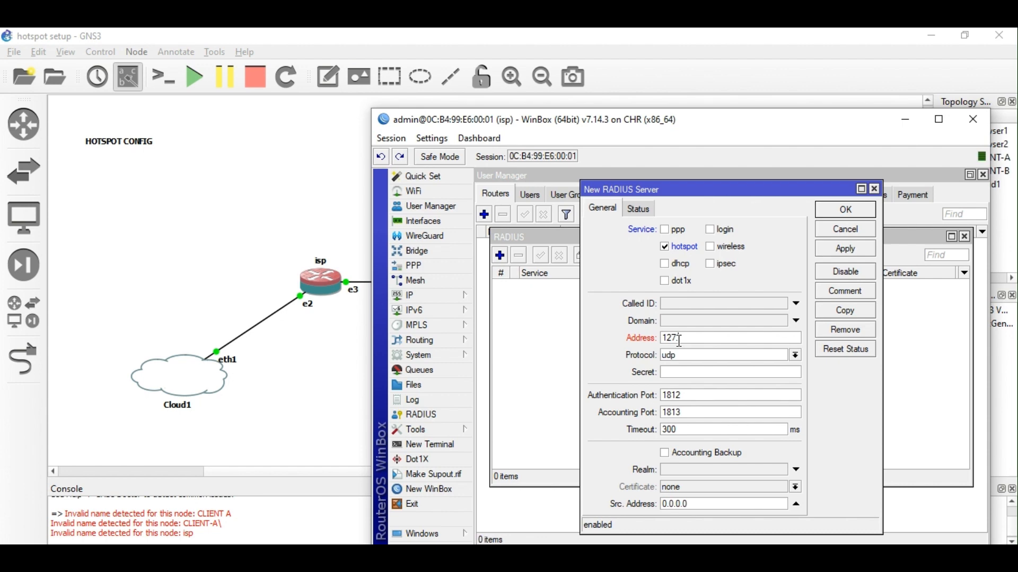
# Complete the RADIUS address as 127.0.0.1 and enter the shared secret.
pyautogui.write('.0.0.1')
pyautogui.click(703, 370)
pyautogui.click(444, 137)
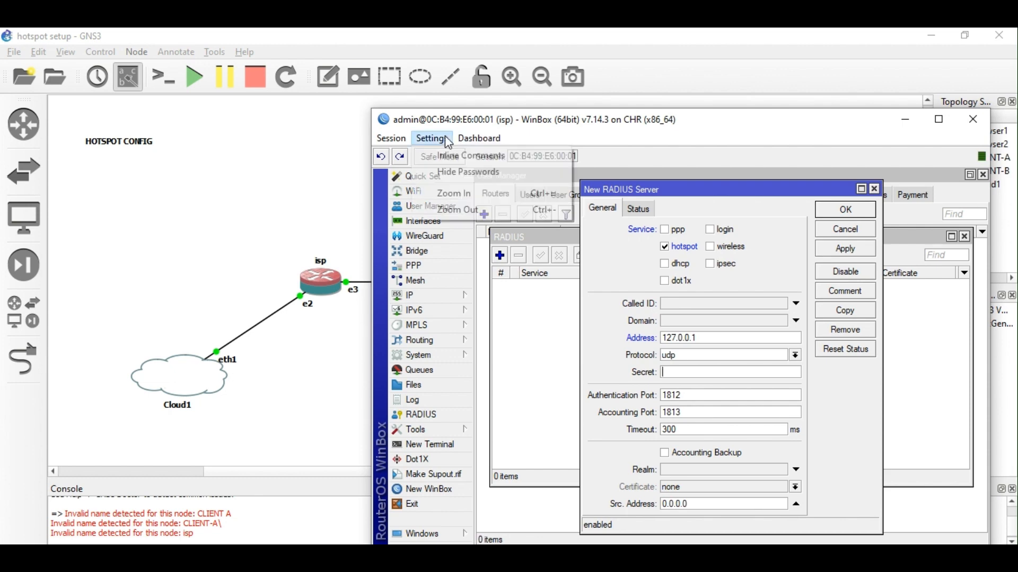
pyautogui.click(677, 371)
pyautogui.write('admin')
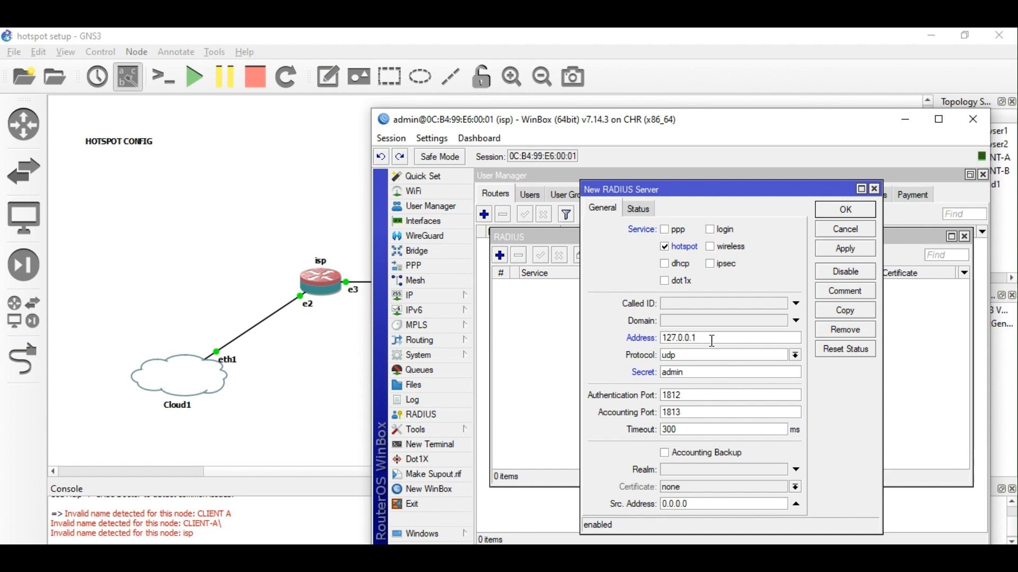
# Change the address to 10.0.0.1, copy it, and save the hotspot RADIUS server.
pyautogui.moveTo(713, 340); pyautogui.dragTo(622, 342)
pyautogui.write('10.0.0.1')
pyautogui.moveTo(696, 339); pyautogui.dragTo(655, 341)
pyautogui.rightClick(678, 337)
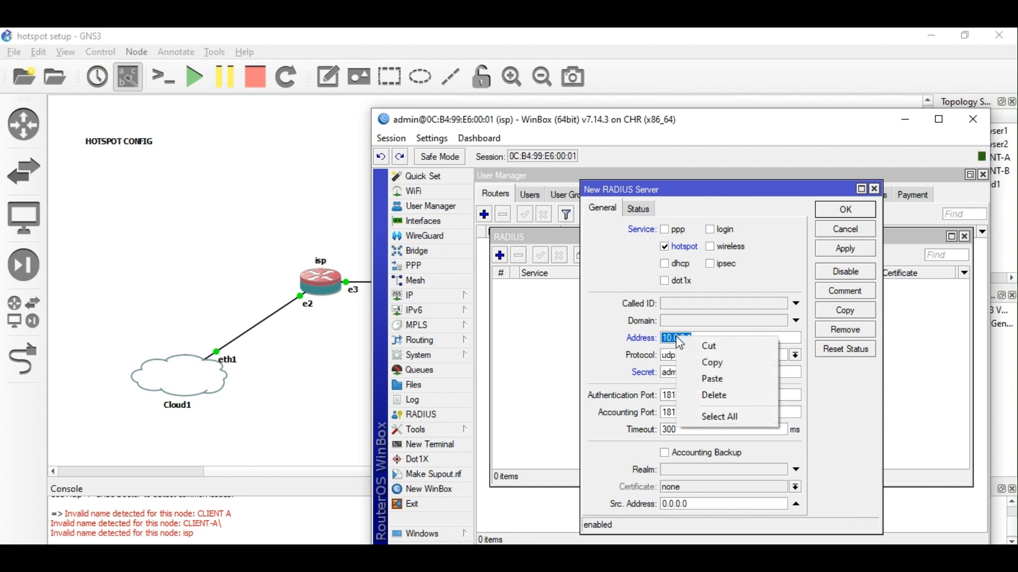
pyautogui.click(697, 363)
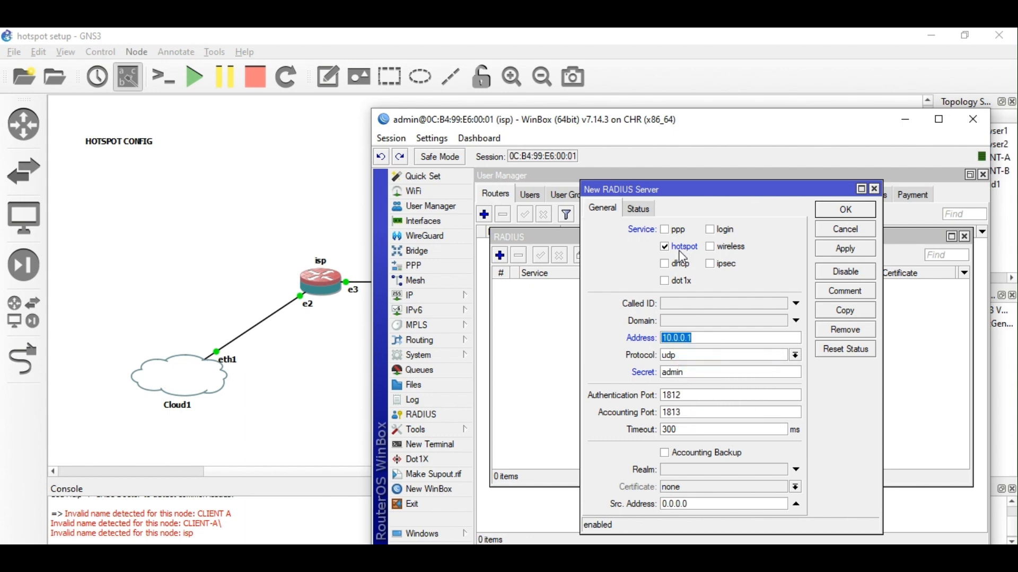
pyautogui.click(850, 257)
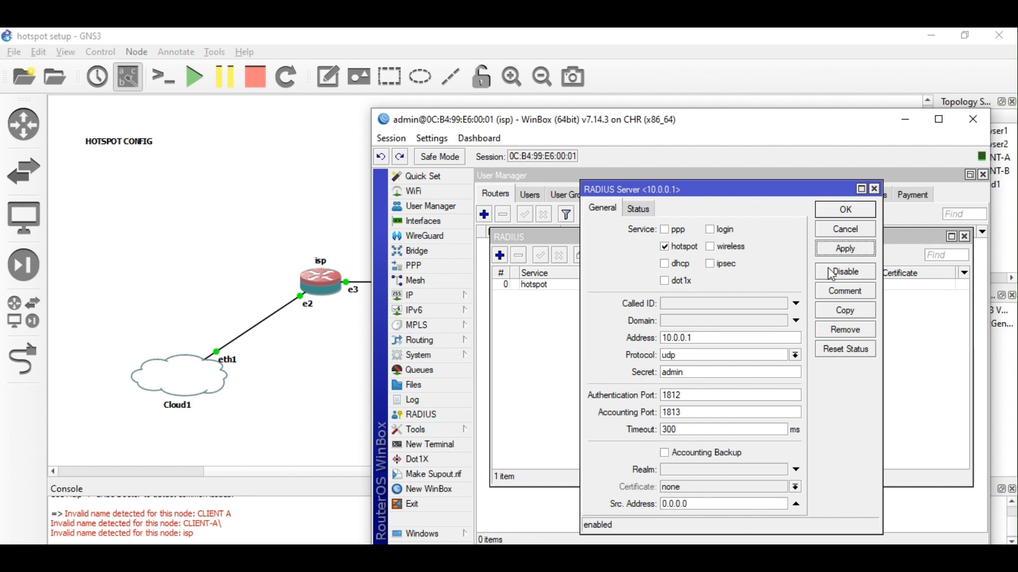
pyautogui.click(845, 210)
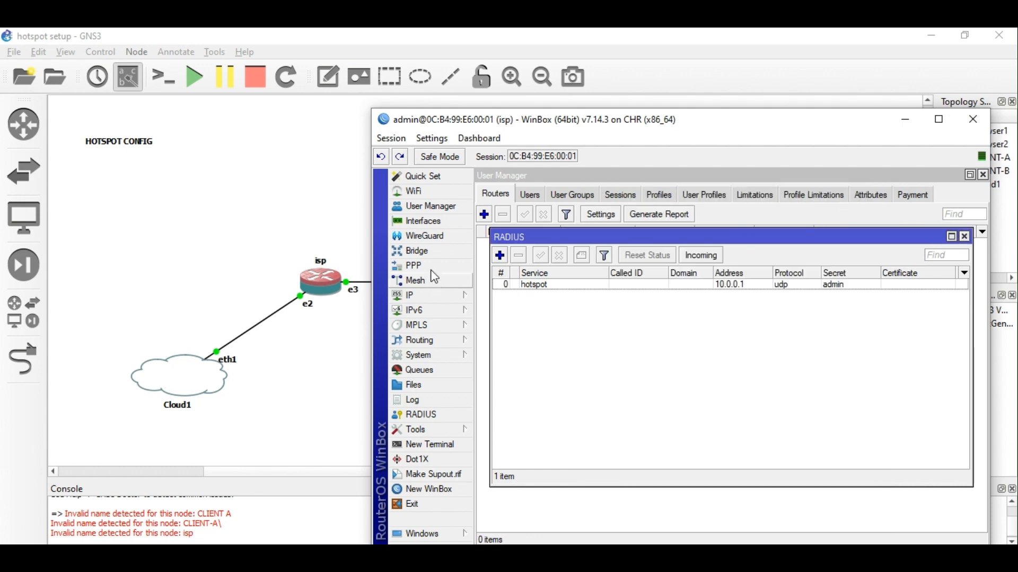
pyautogui.click(423, 251)
# Add a bridge named loopback after the name 'lo' is rejected as a duplicate.
pyautogui.click(486, 266)
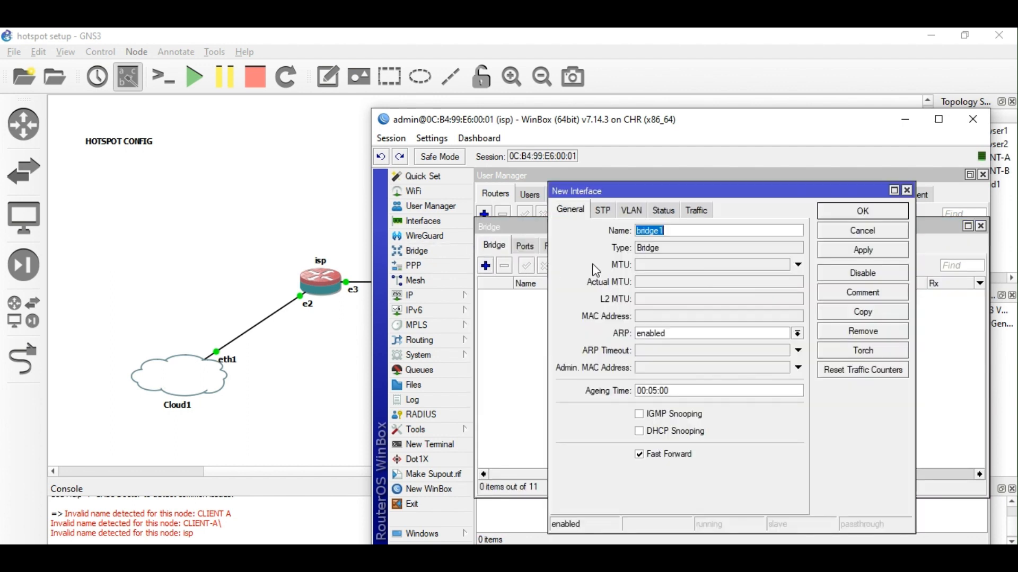
pyautogui.write('lo')
pyautogui.press('Return')
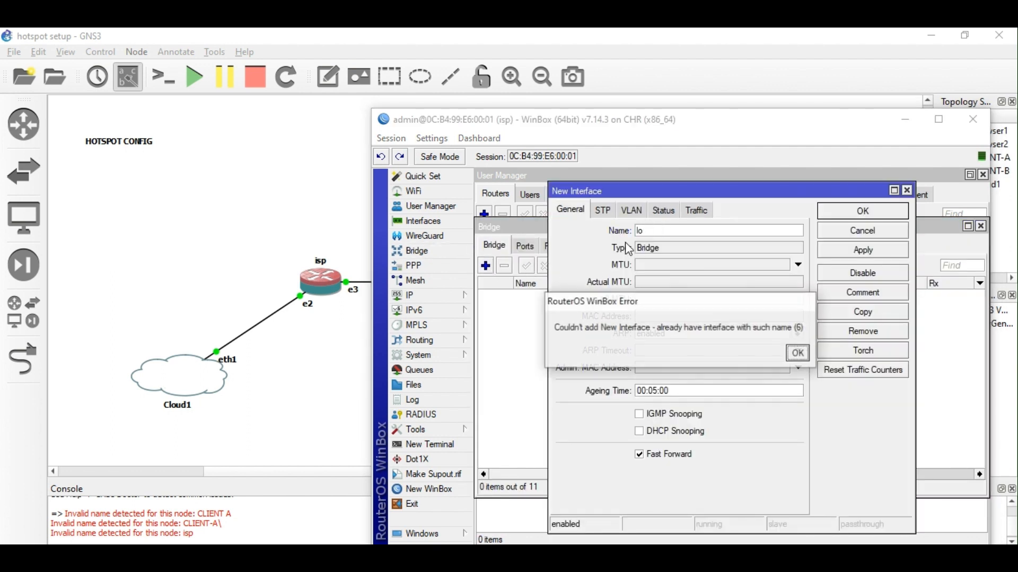
pyautogui.click(798, 353)
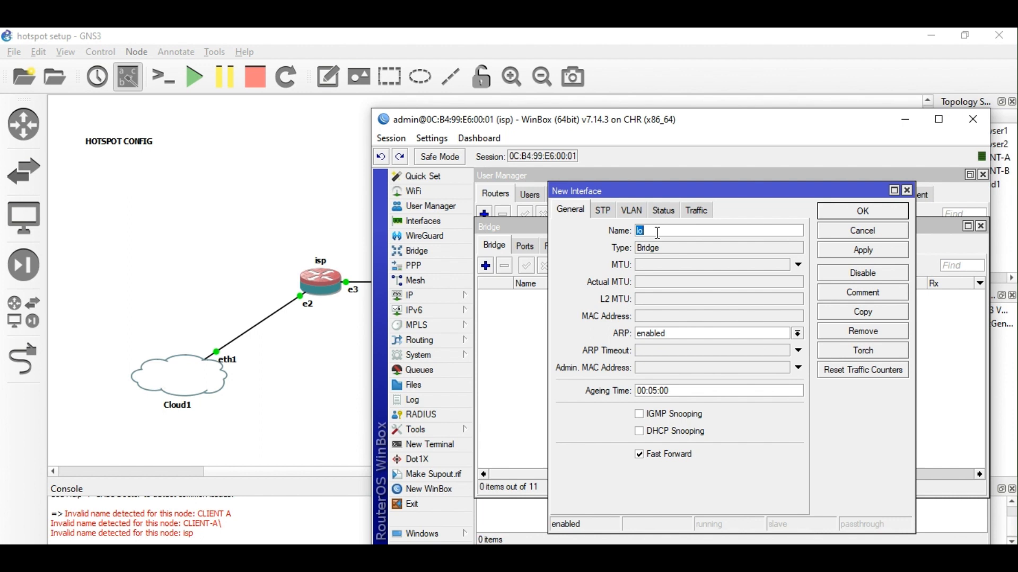
pyautogui.write('brdige')
pyautogui.press('BackSpace')
pyautogui.press('BackSpace')
pyautogui.press('BackSpace')
pyautogui.press('BackSpace')
pyautogui.press('BackSpace')
pyautogui.press('BackSpace')
pyautogui.write('loopback')
pyautogui.press('Return')
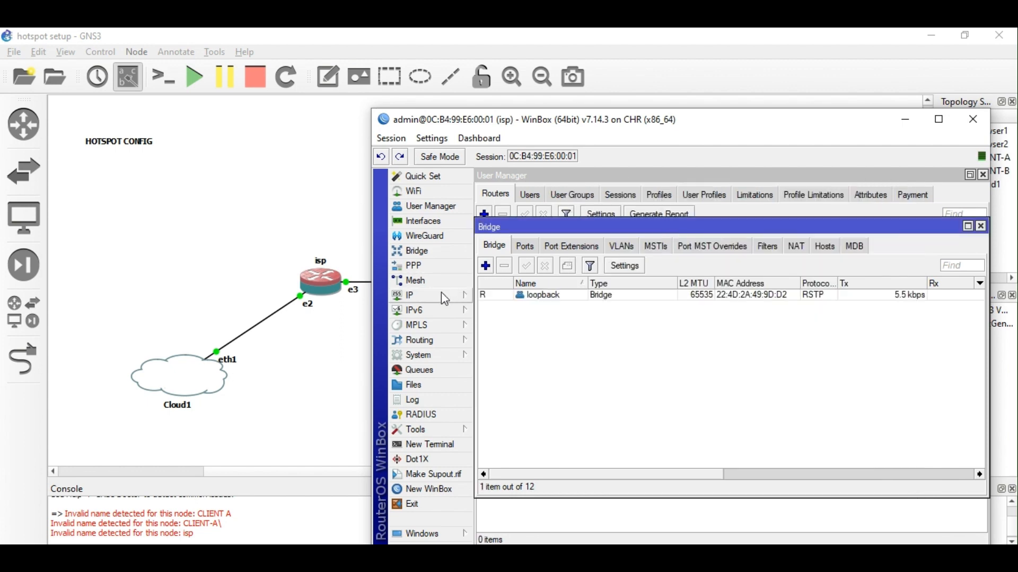
# Start a new IP address entry with its interface set to lo.
pyautogui.click(441, 293)
pyautogui.click(495, 188)
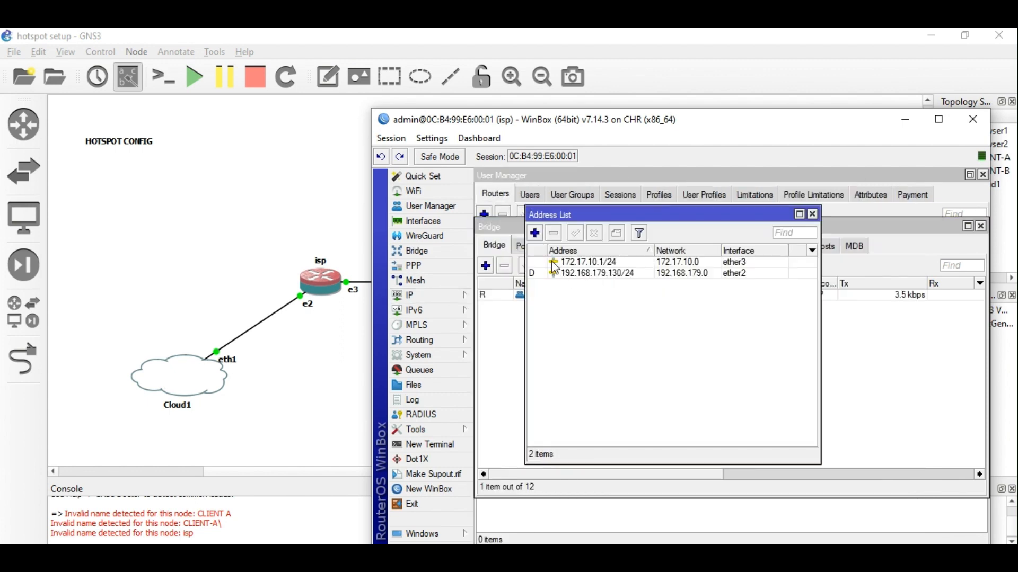
pyautogui.click(535, 233)
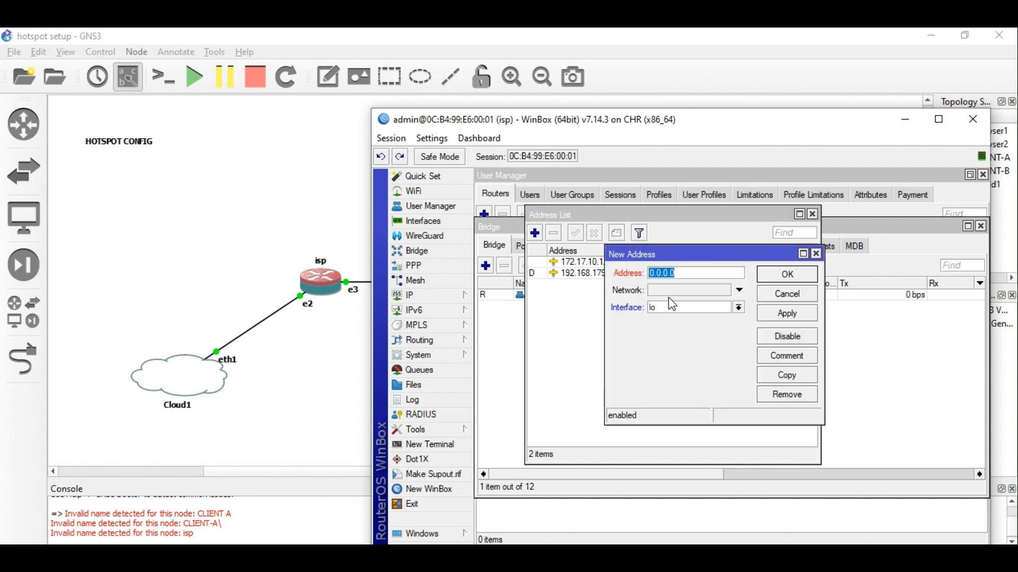
pyautogui.click(673, 311)
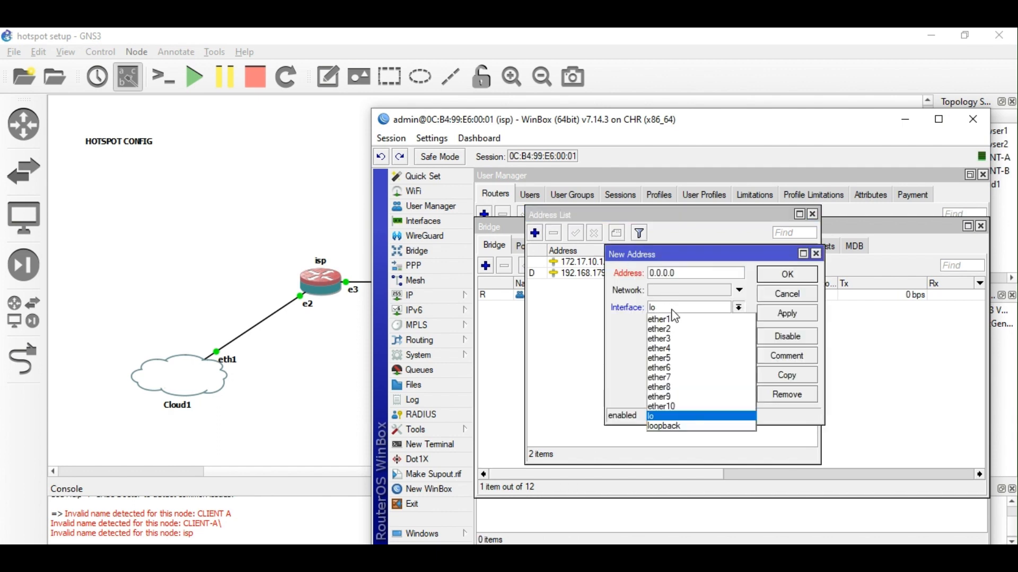
pyautogui.click(674, 416)
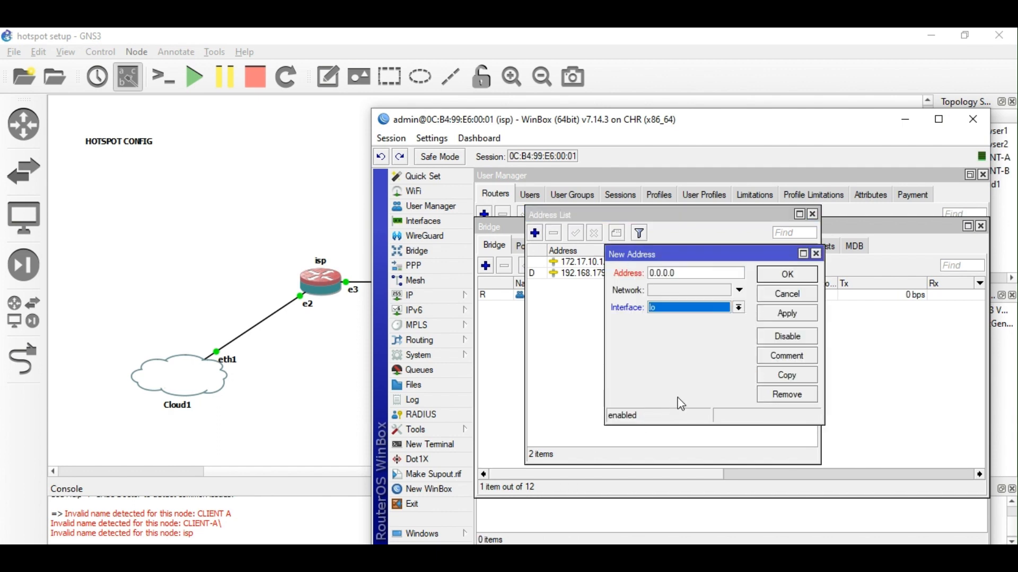
pyautogui.click(676, 311)
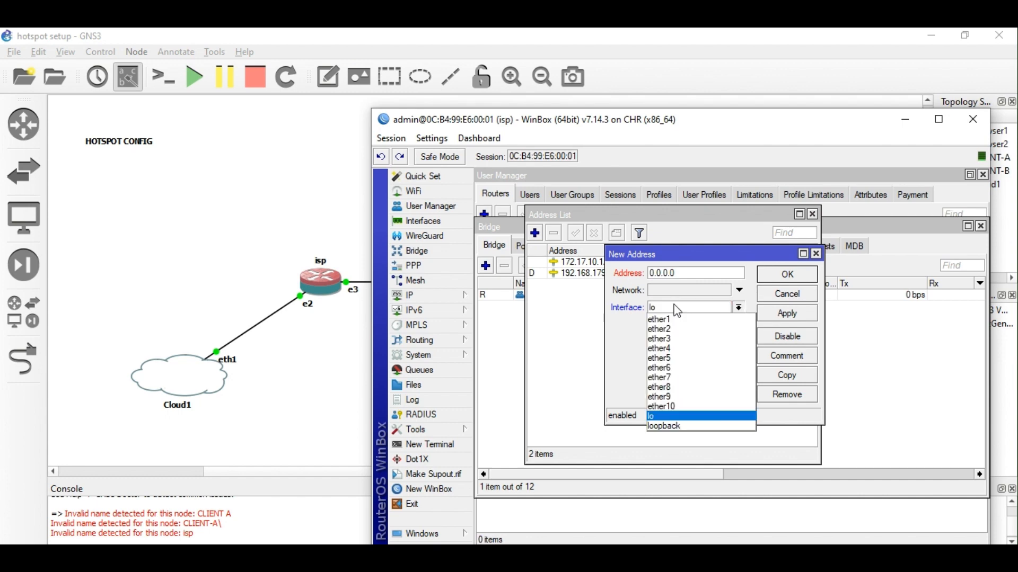
pyautogui.click(677, 418)
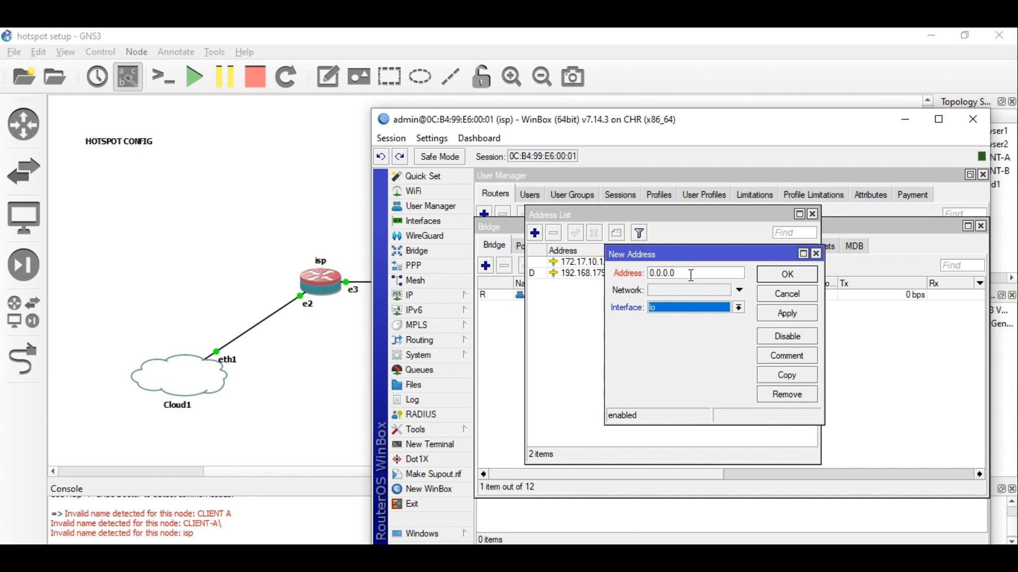
# Assign address 10.0.0.1/32 to lo and close the address list.
pyautogui.moveTo(690, 274); pyautogui.dragTo(598, 286)
pyautogui.write('10.0.0.1')
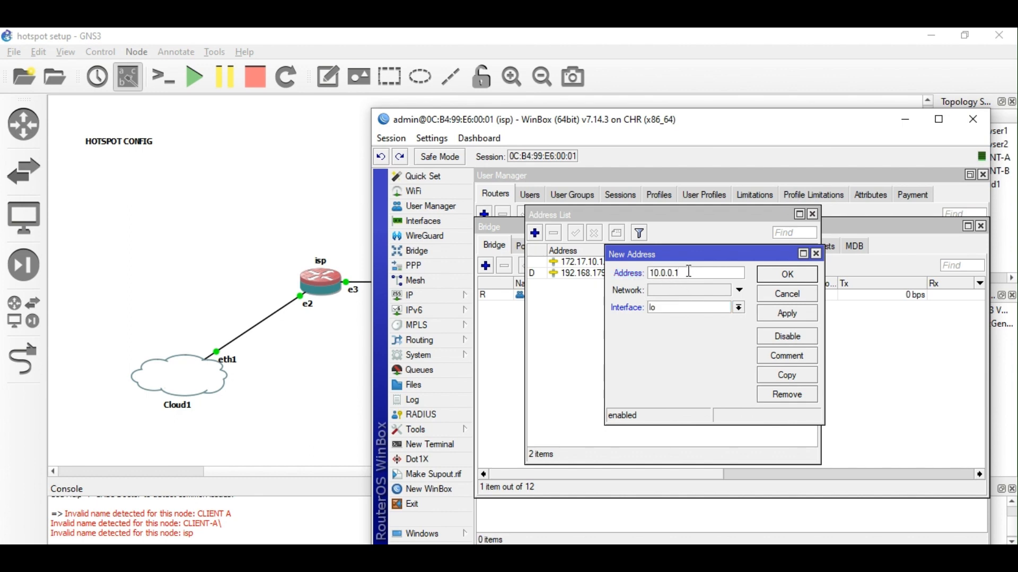
pyautogui.click(786, 312)
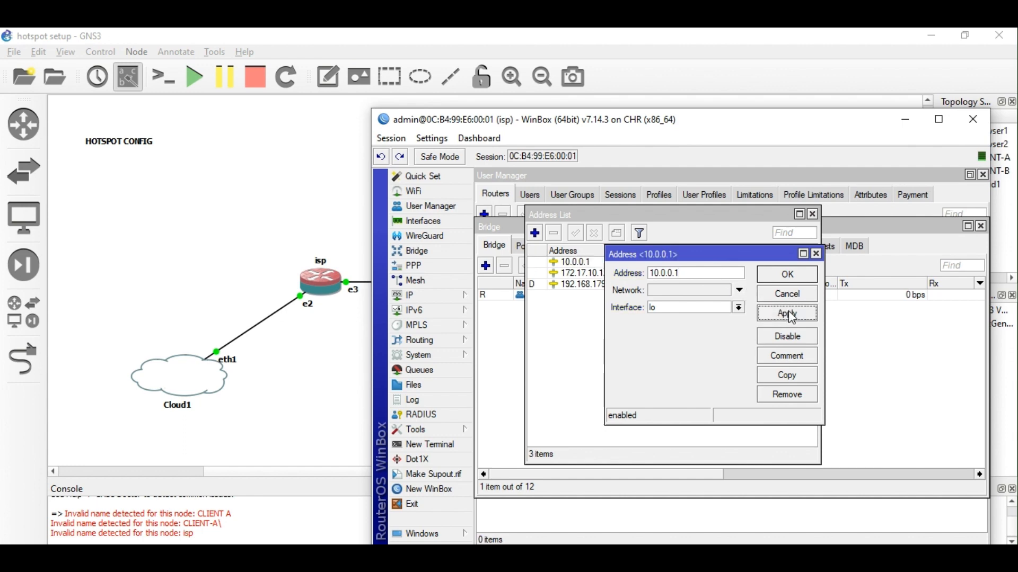
pyautogui.click(701, 273)
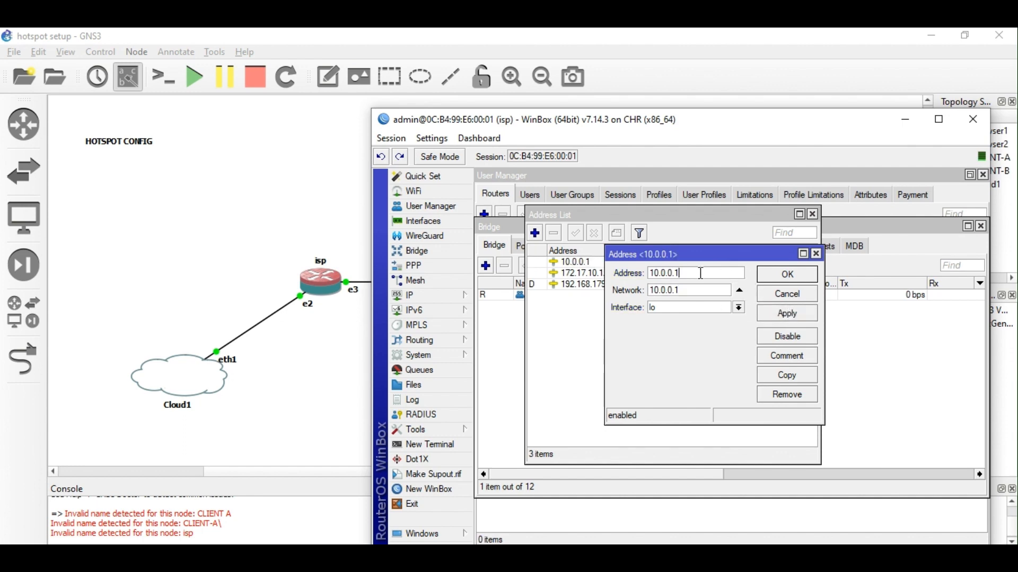
pyautogui.write('/32')
pyautogui.click(802, 312)
pyautogui.click(789, 276)
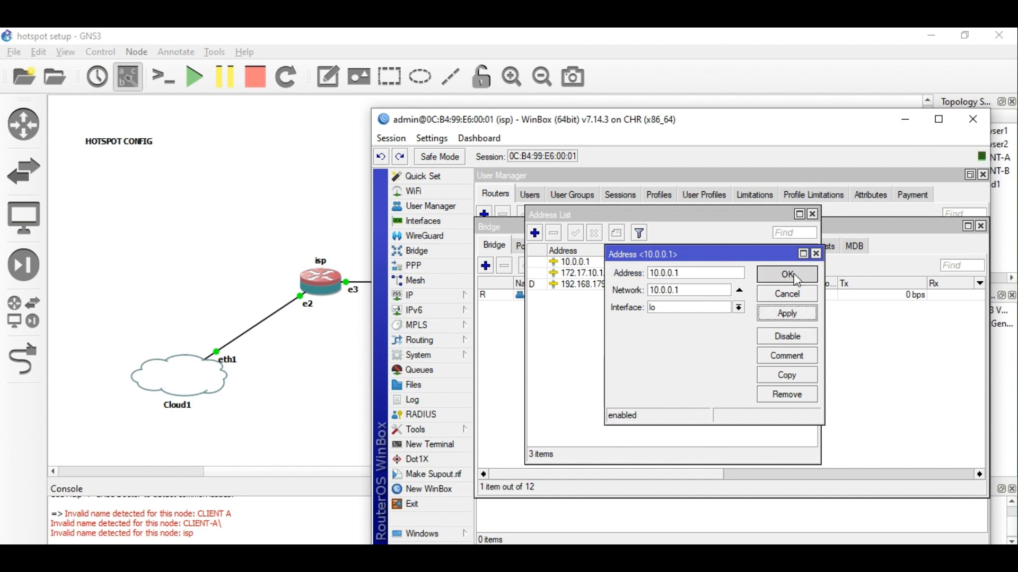
pyautogui.click(813, 215)
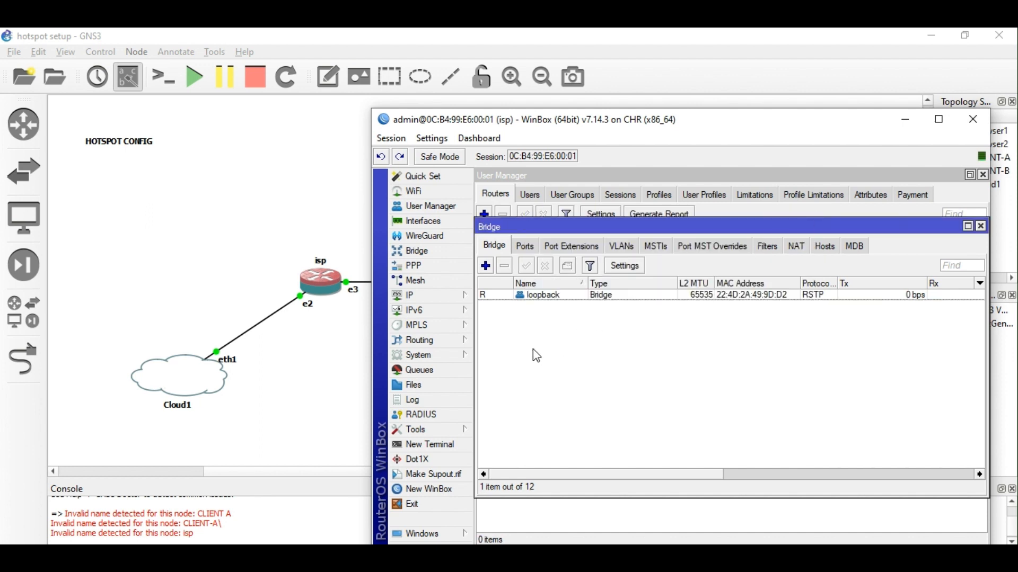
# Add router1 to User Manager's routers with the shared secret and address 10.0.0.1.
pyautogui.click(441, 208)
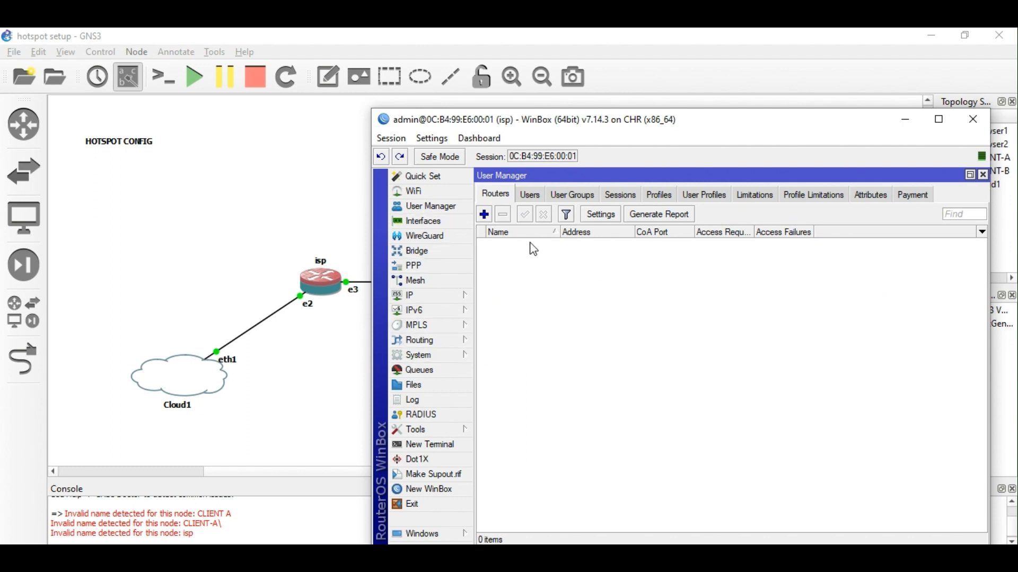
pyautogui.click(484, 214)
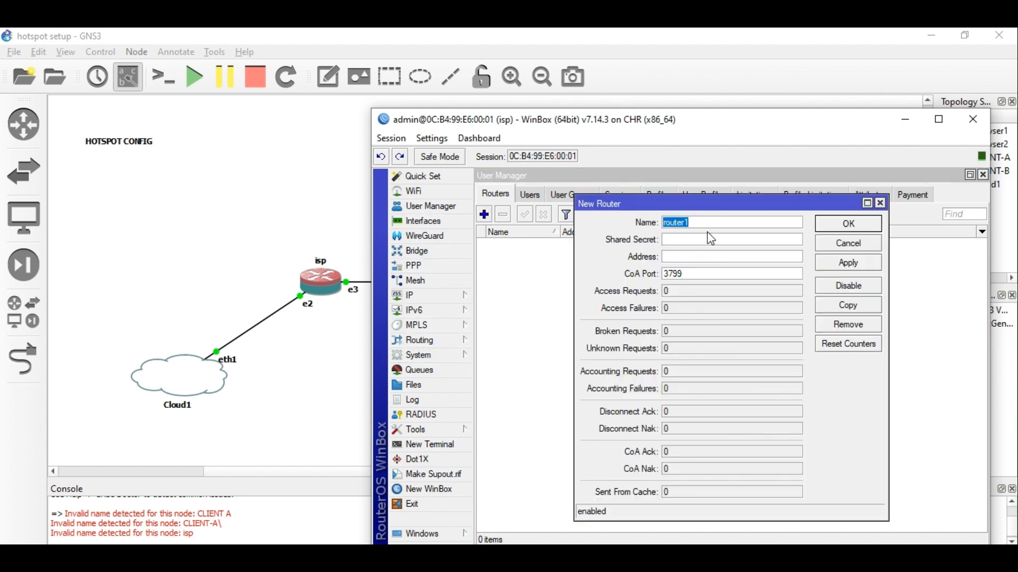
pyautogui.click(691, 241)
pyautogui.write('admin')
pyautogui.click(686, 256)
pyautogui.write('10.0.0.1')
pyautogui.click(849, 264)
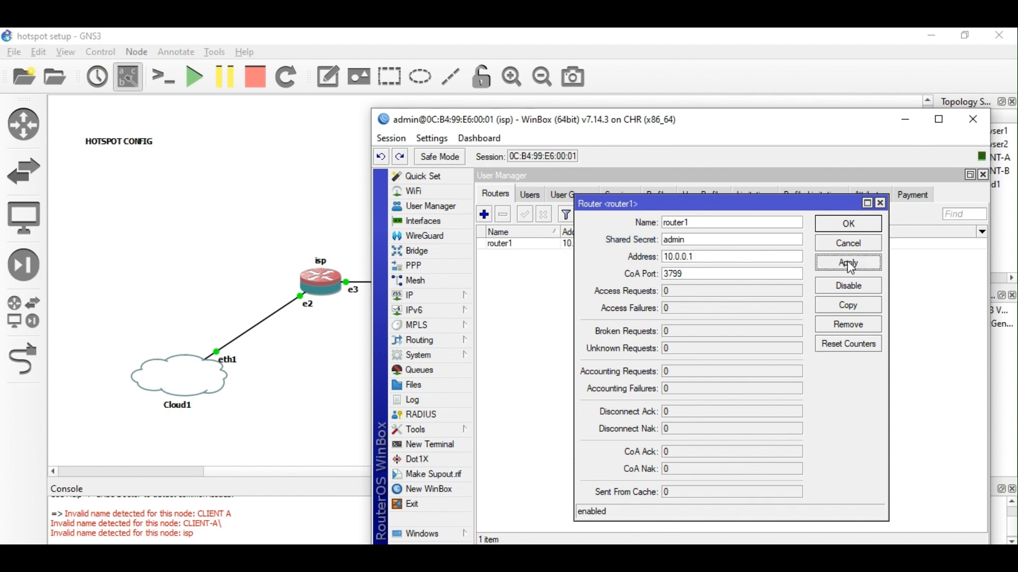
pyautogui.click(851, 225)
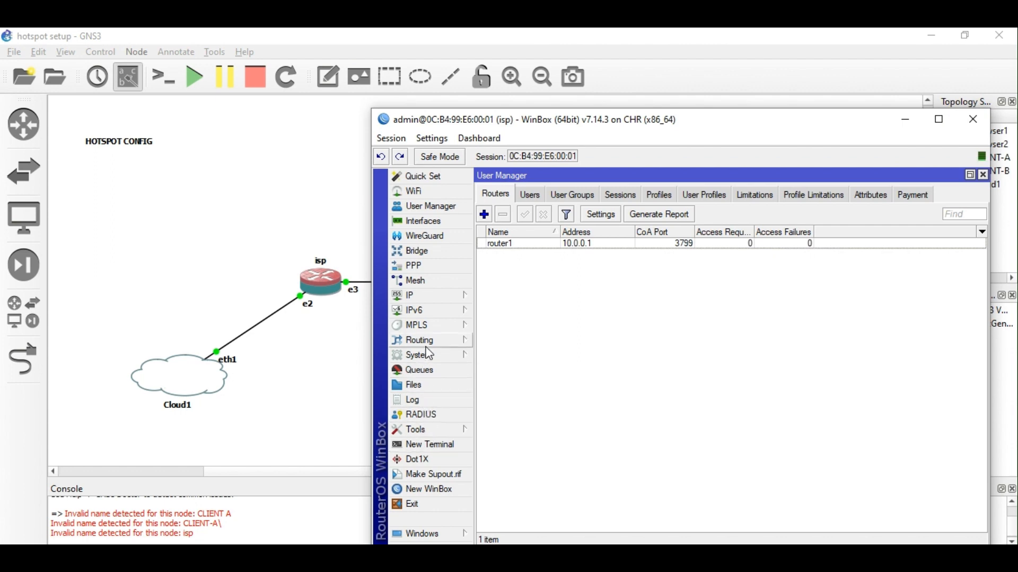
# Review the secret on the hotspot RADIUS entry, then close the RADIUS list.
pyautogui.click(436, 415)
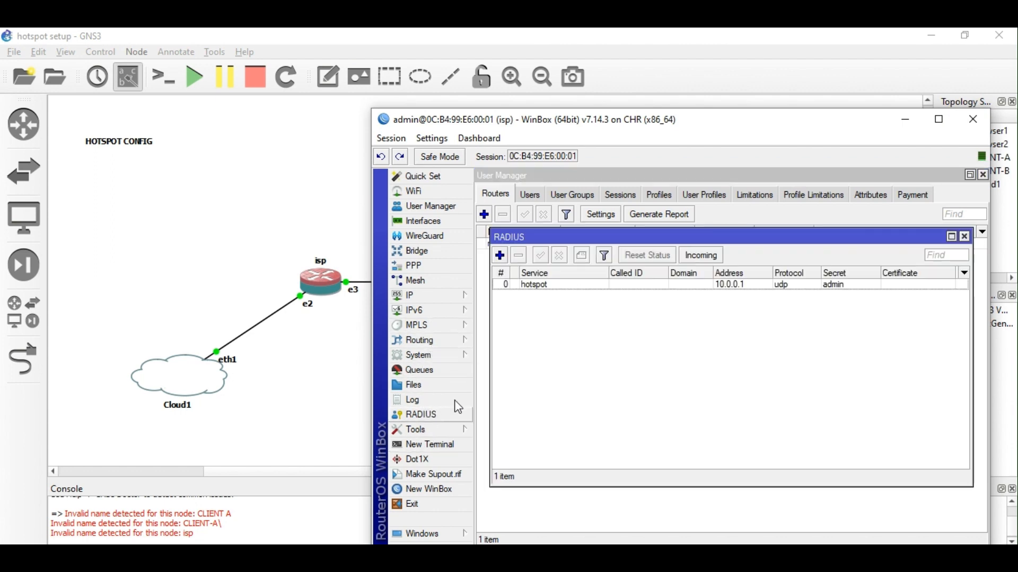
pyautogui.doubleClick(588, 286)
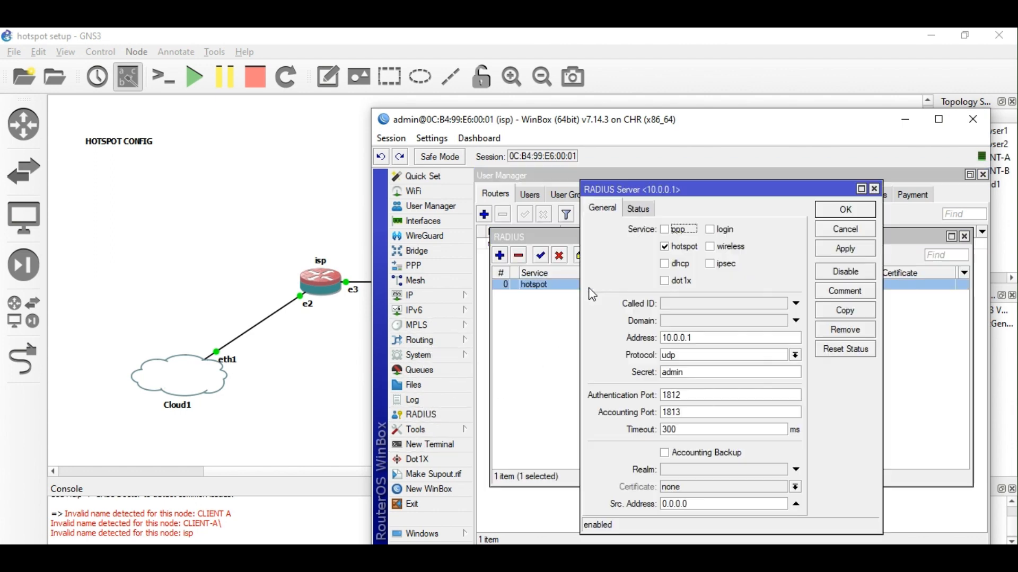
pyautogui.doubleClick(700, 374)
pyautogui.hotkey('ctrl', 'c')
pyautogui.click(845, 210)
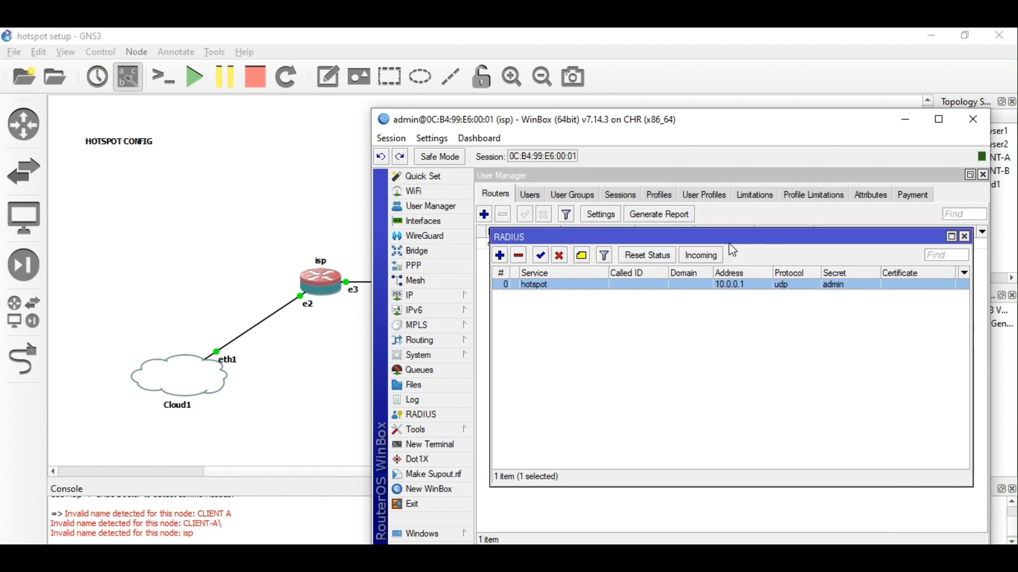
pyautogui.click(966, 237)
# Paste the same shared secret into router1's settings and confirm.
pyautogui.doubleClick(611, 240)
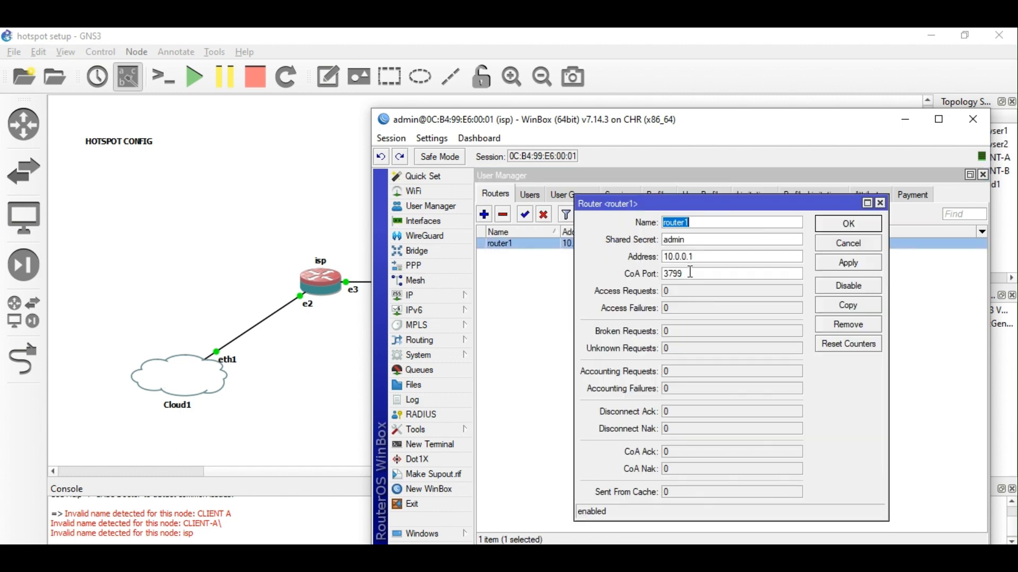
pyautogui.moveTo(699, 244); pyautogui.dragTo(623, 241)
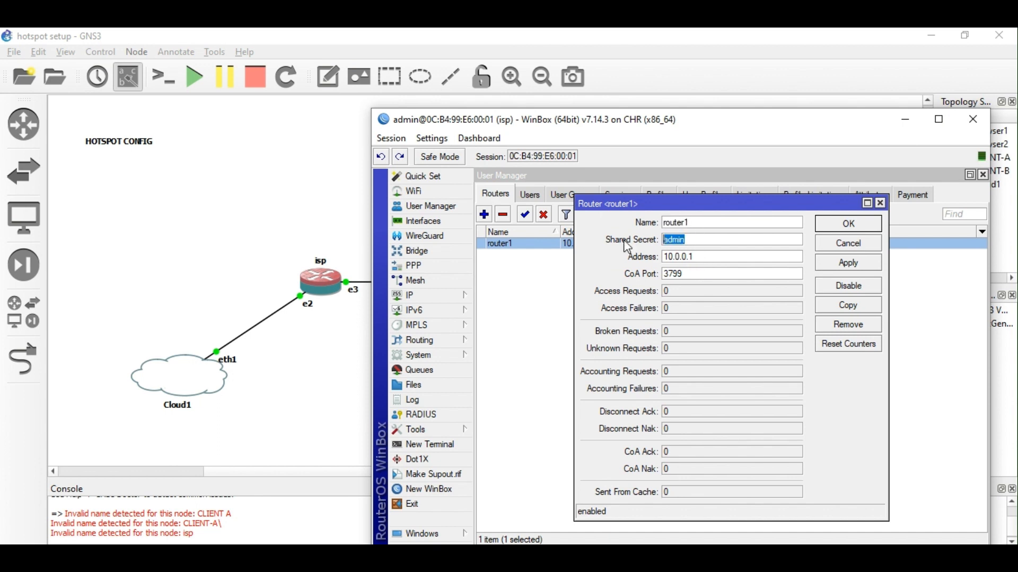
pyautogui.hotkey('ctrl', 'v')
pyautogui.click(848, 223)
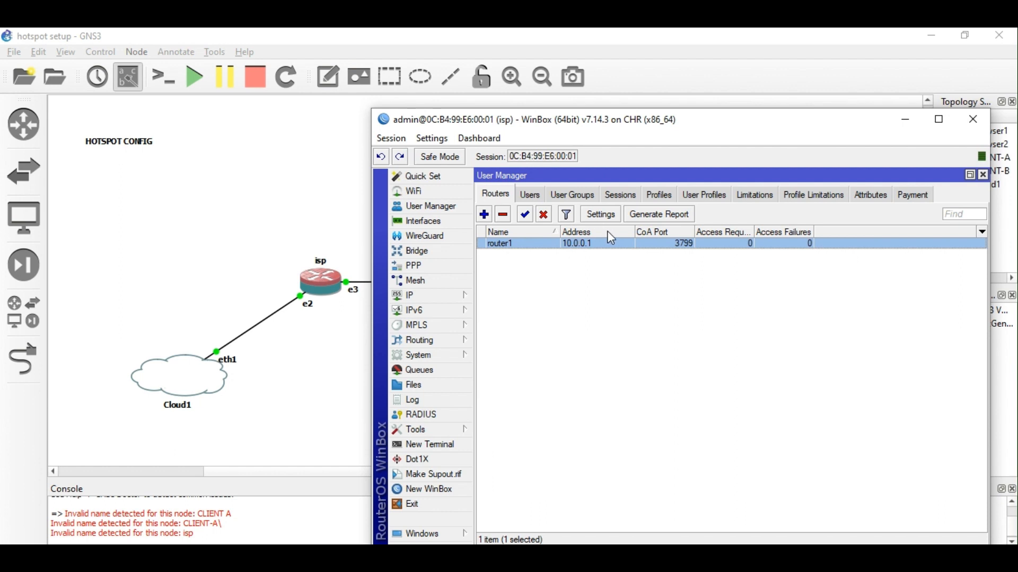
# Tick Enabled and Use Profiles in User Manager settings, keeping ports 1812 and 1813.
pyautogui.click(602, 215)
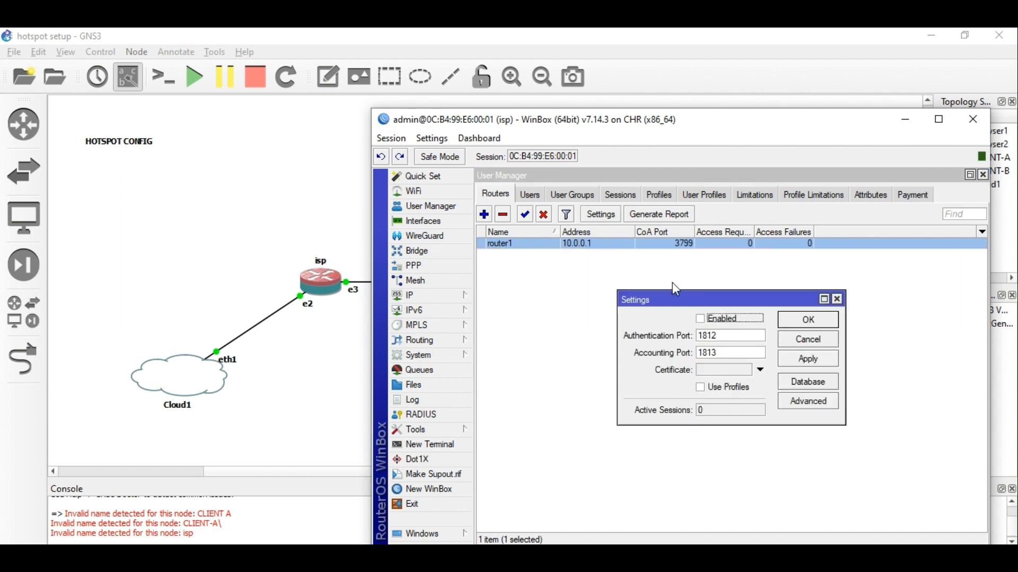
pyautogui.click(706, 321)
pyautogui.click(705, 388)
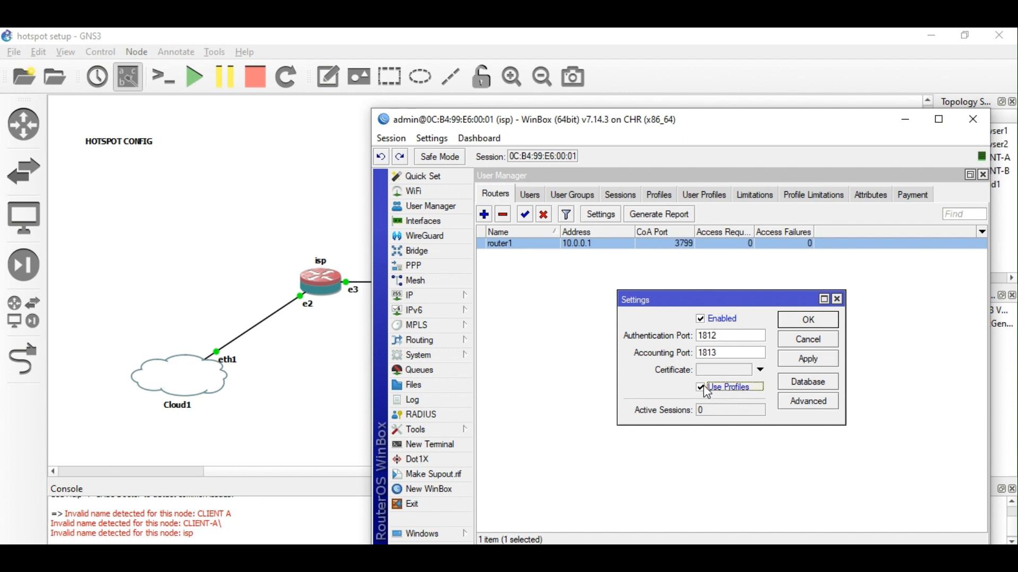
pyautogui.click(815, 362)
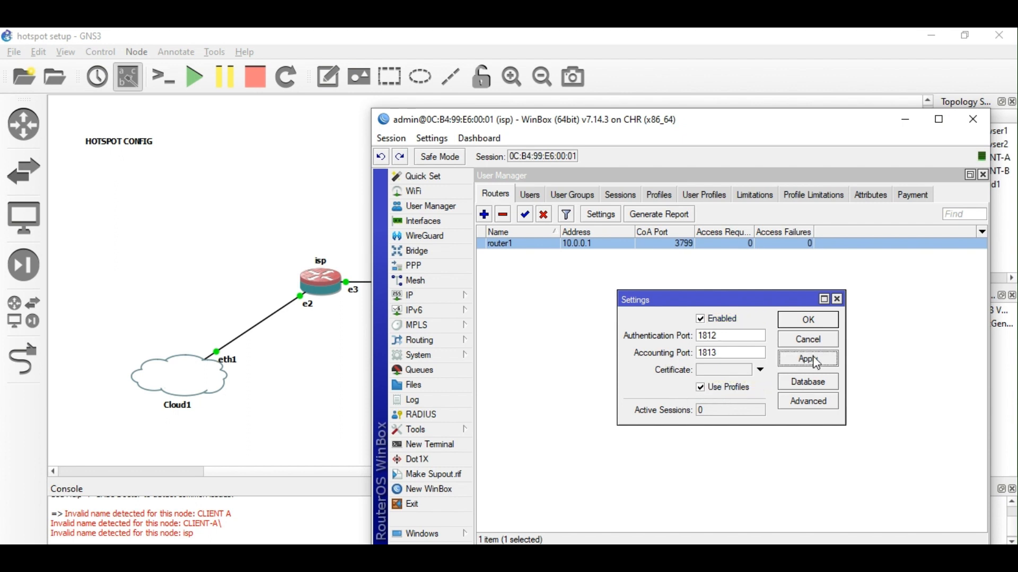
pyautogui.click(813, 318)
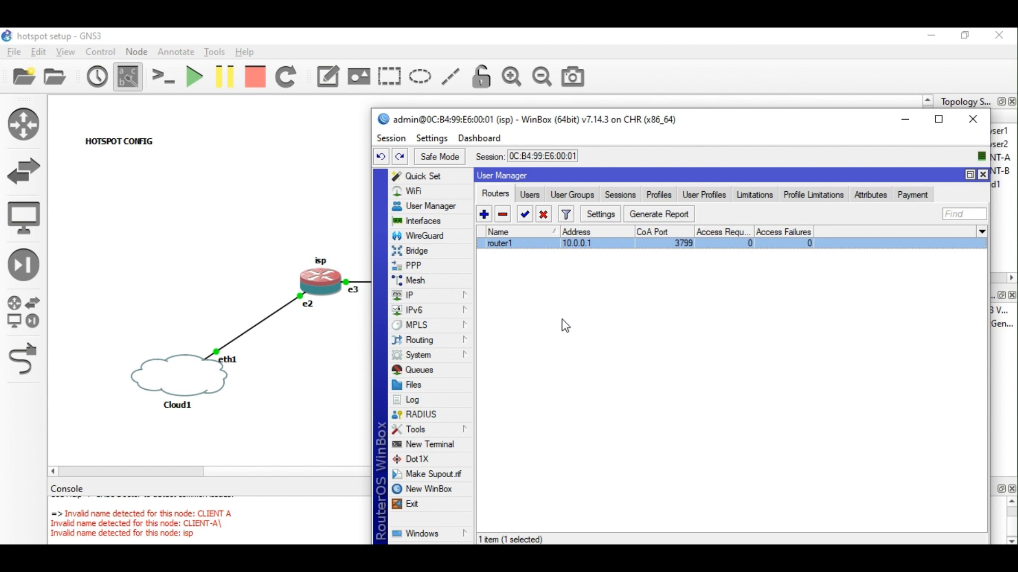
# Tick Accept for incoming RADIUS requests on port 3799 and close the RADIUS list.
pyautogui.click(444, 415)
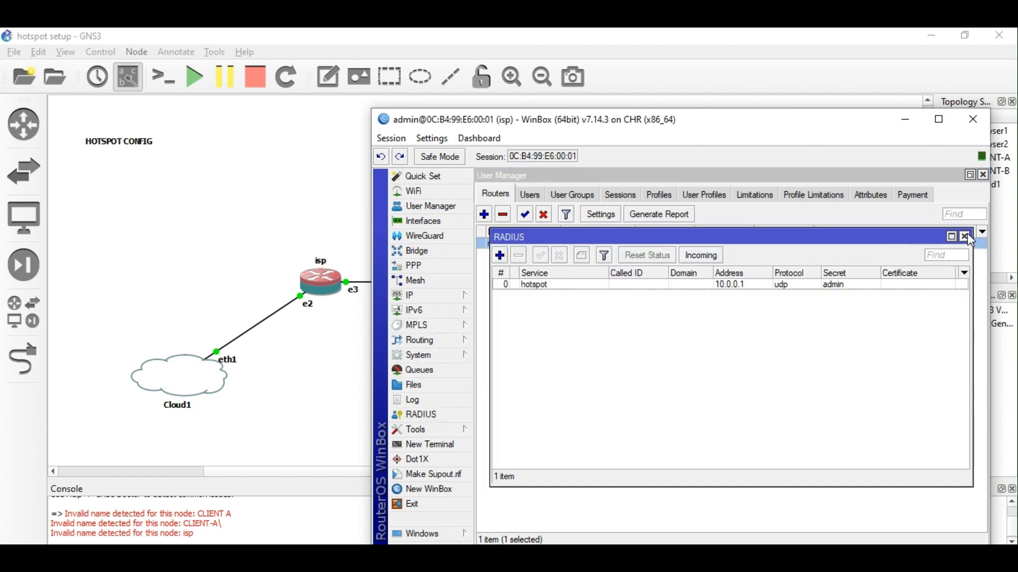
pyautogui.click(700, 255)
pyautogui.click(719, 310)
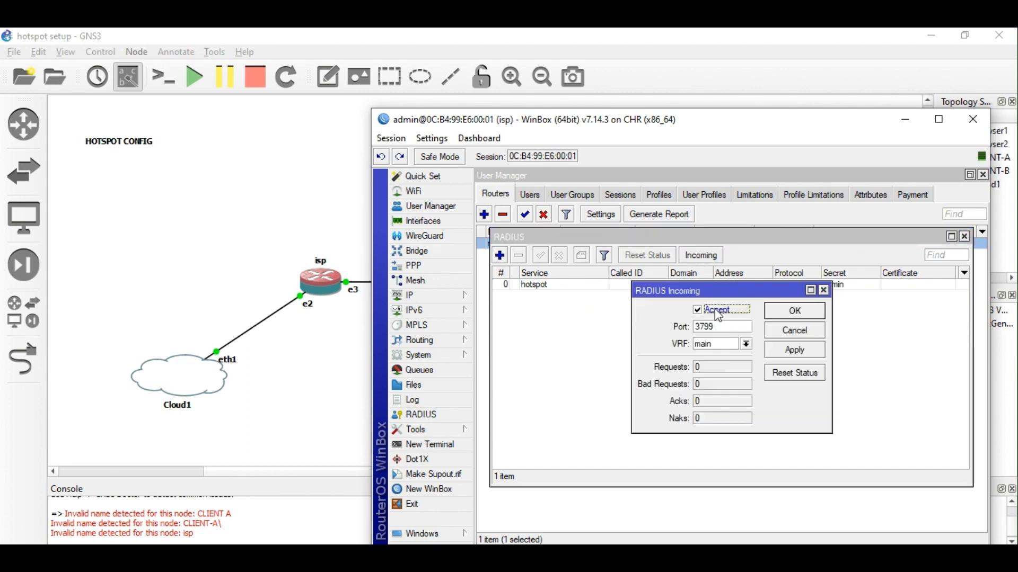
pyautogui.click(791, 350)
pyautogui.click(793, 316)
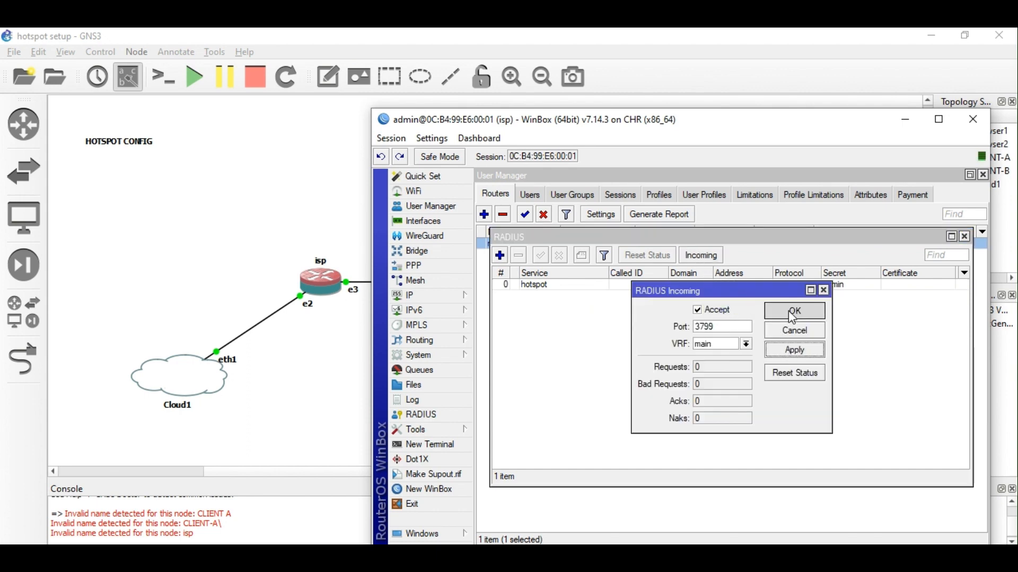
pyautogui.click(964, 237)
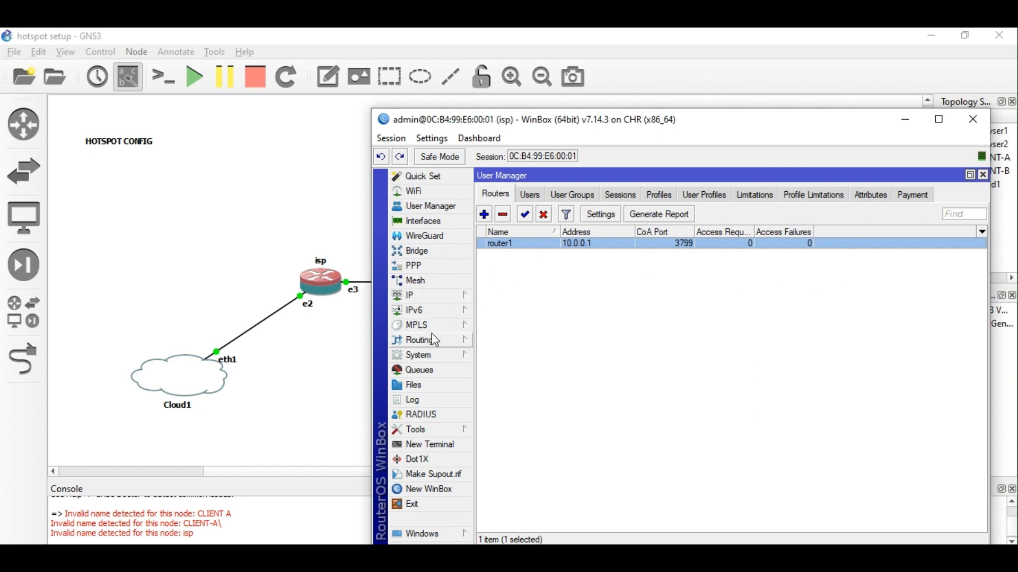
# Find hotspot server profile hsprof1 among the hotspot tabs and open it.
pyautogui.click(423, 297)
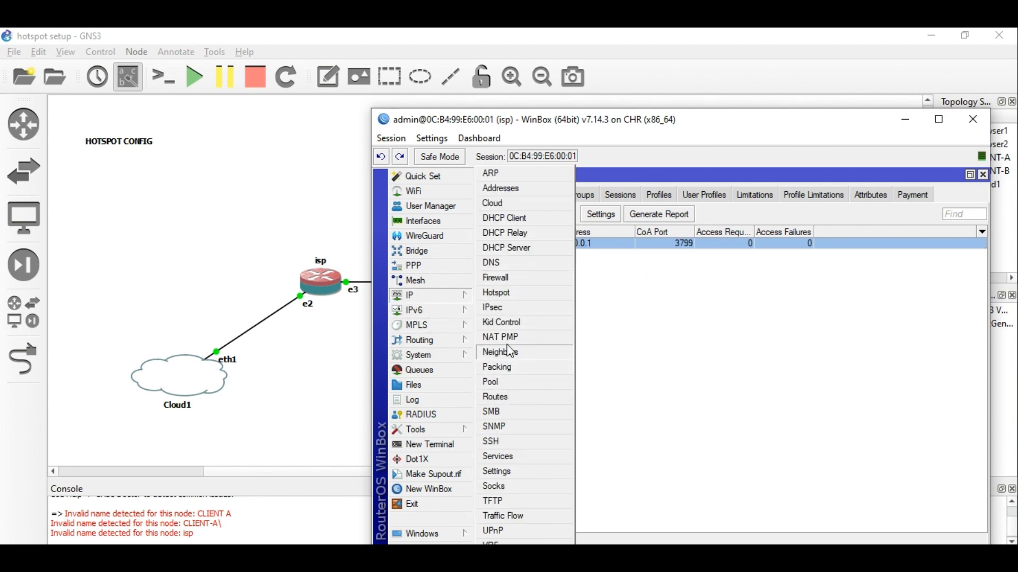
pyautogui.click(501, 292)
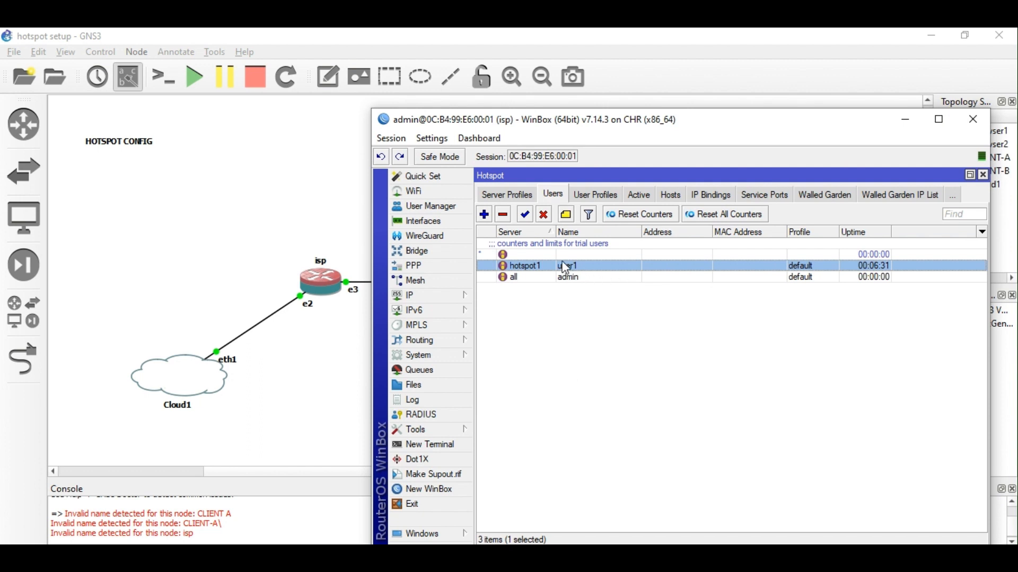
pyautogui.click(508, 196)
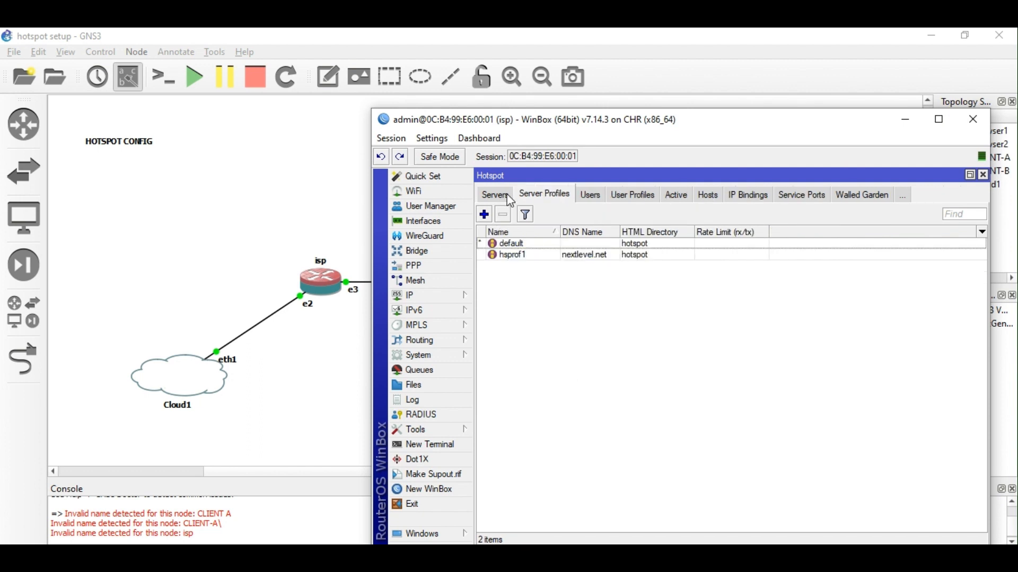
pyautogui.click(587, 195)
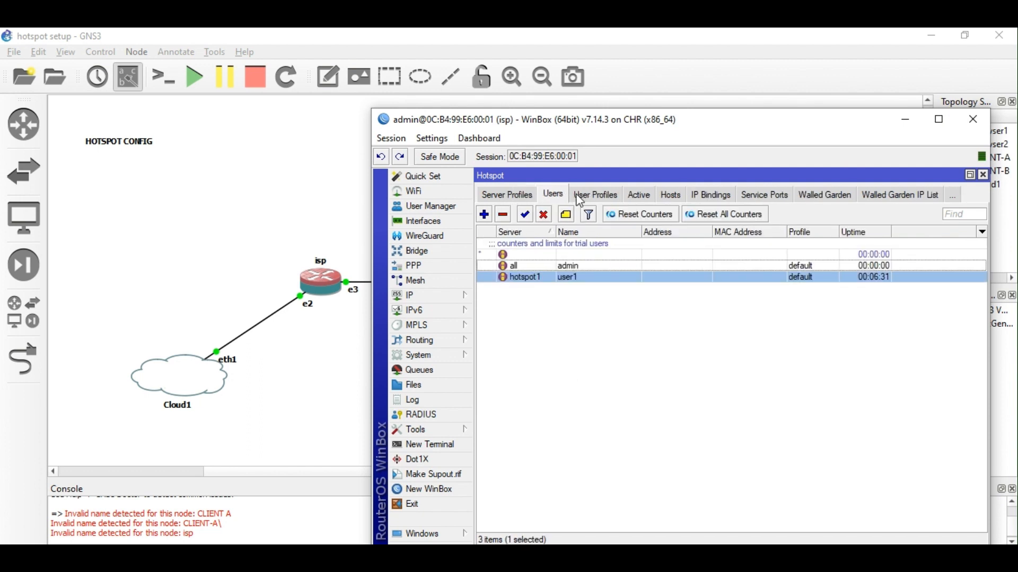
pyautogui.click(508, 199)
pyautogui.click(494, 196)
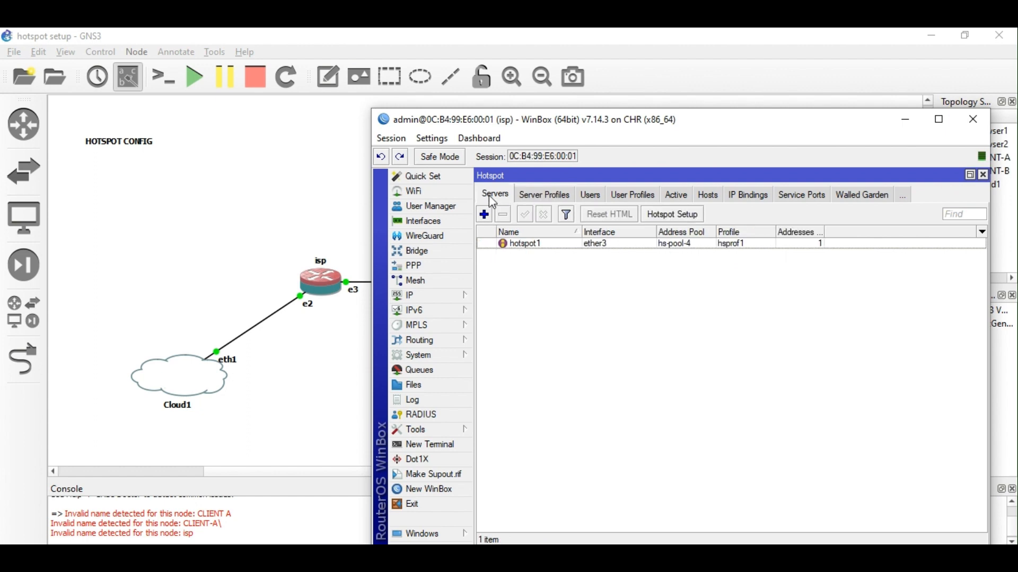
pyautogui.click(536, 194)
pyautogui.click(551, 253)
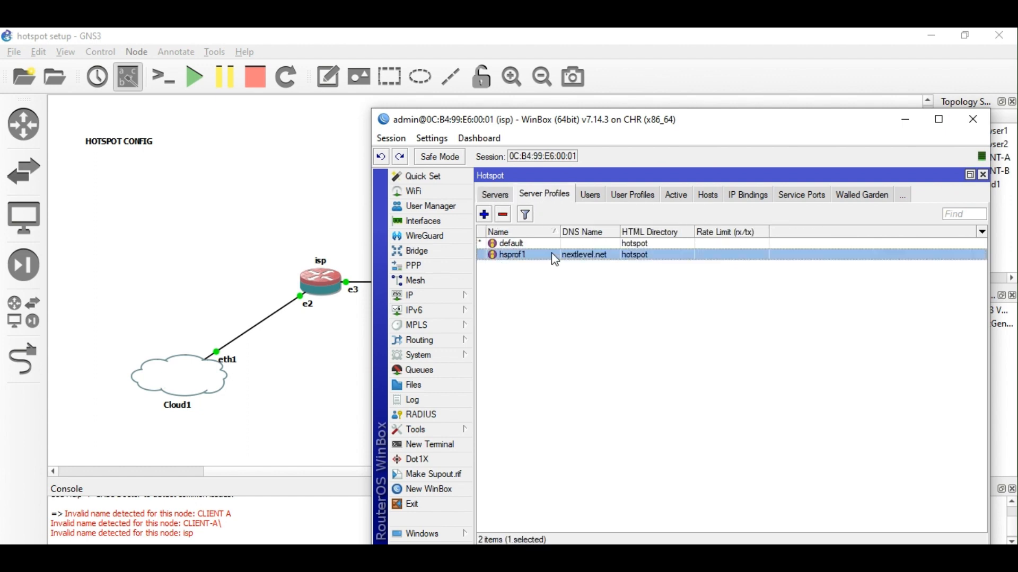
pyautogui.doubleClick(552, 252)
# Tick Use RADIUS on hsprof1, save it, and return to User Manager.
pyautogui.click(667, 219)
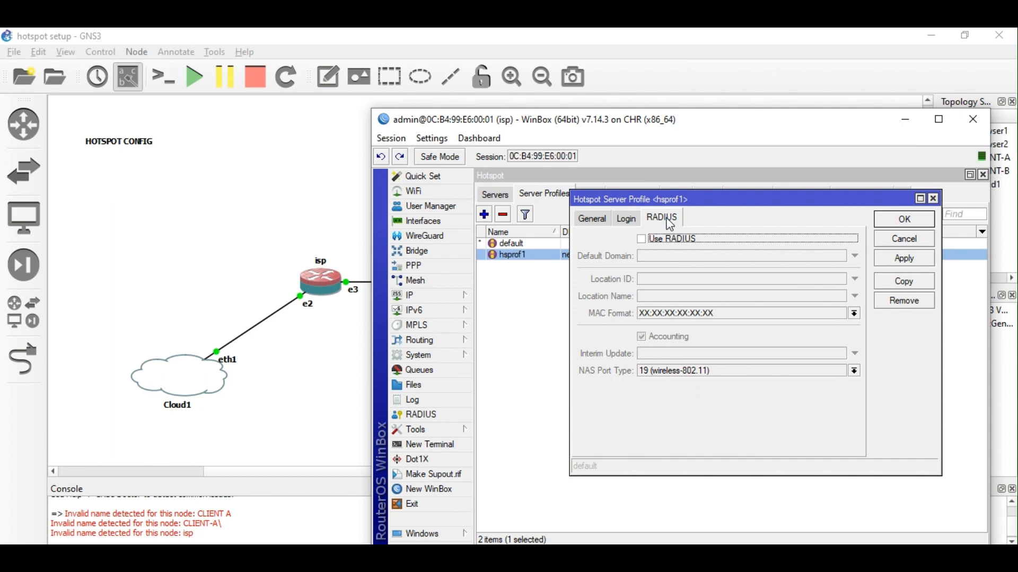
pyautogui.click(641, 239)
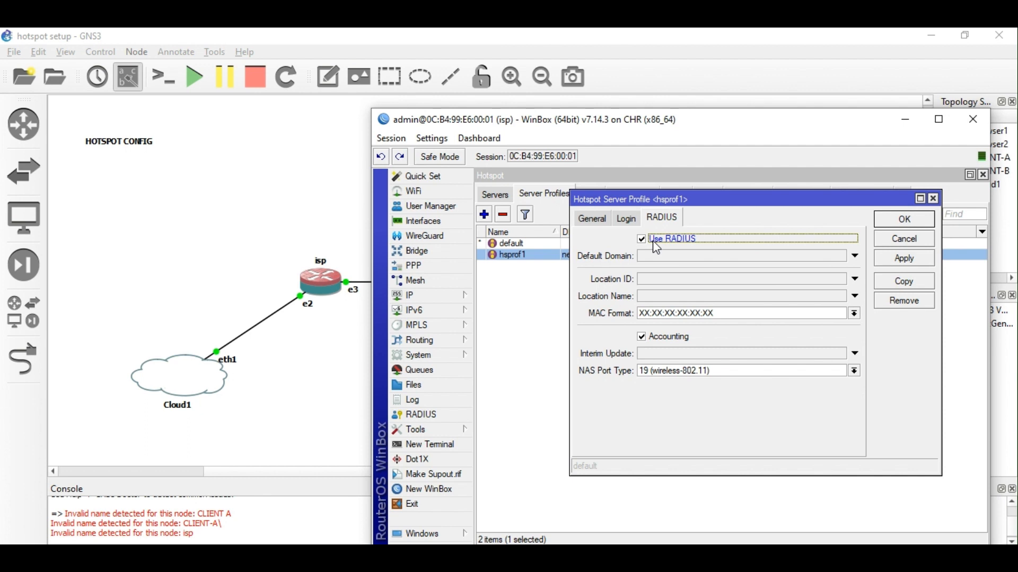
pyautogui.click(905, 259)
pyautogui.click(912, 221)
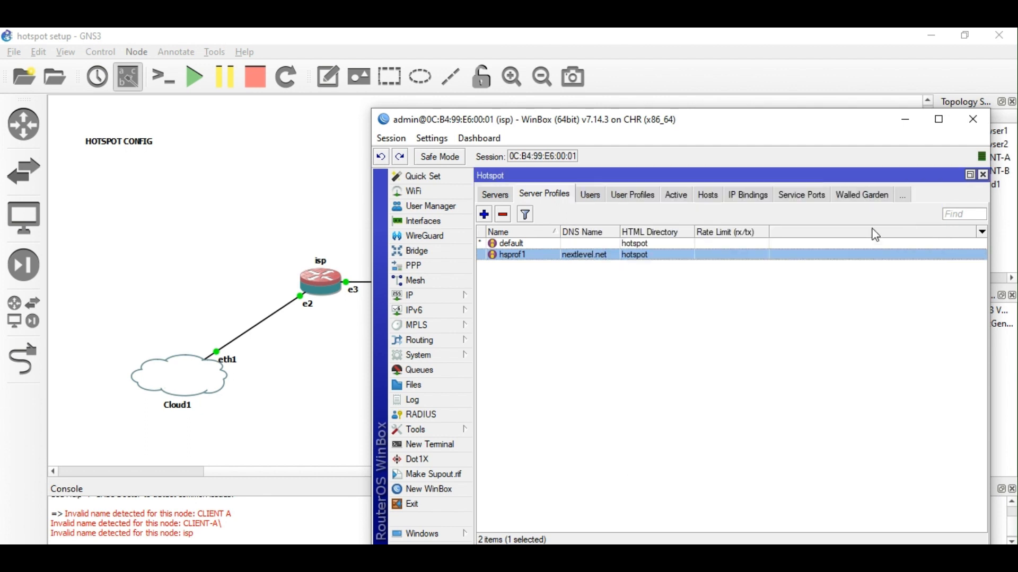
pyautogui.click(448, 207)
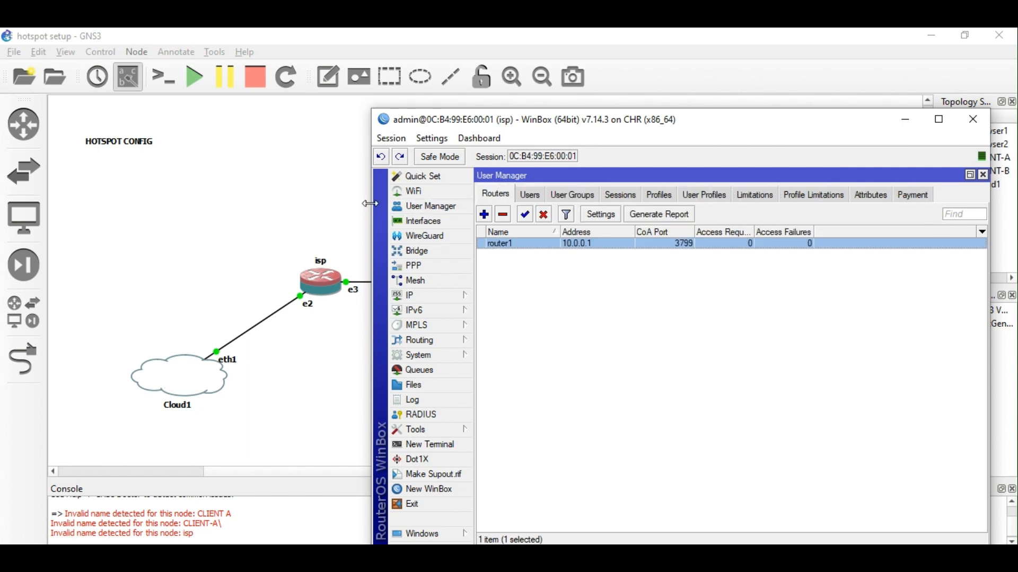
# Widen the WinBox window and look through Users, User Groups and User Profiles before Profiles.
pyautogui.moveTo(373, 206); pyautogui.dragTo(206, 207)
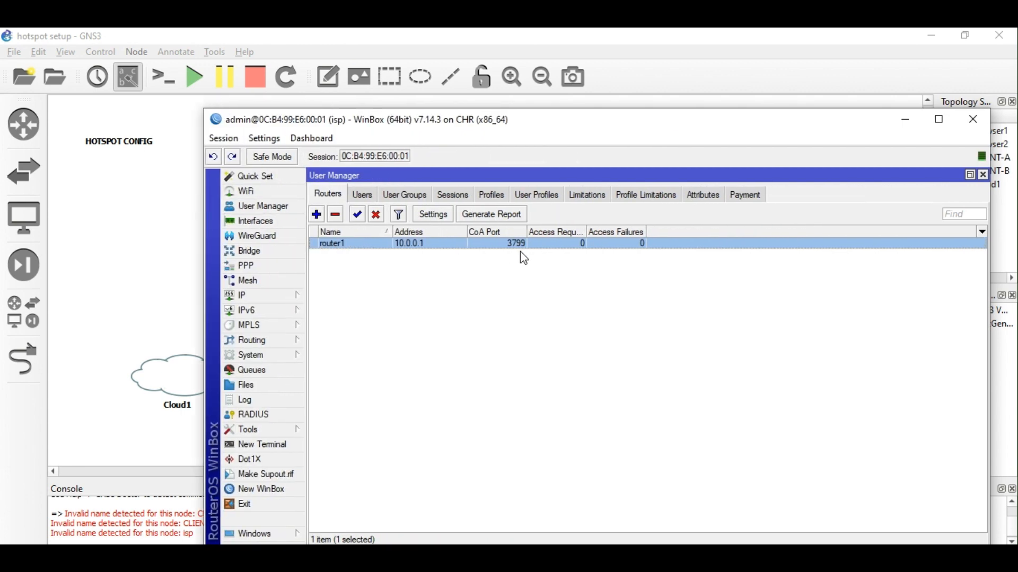
pyautogui.click(371, 197)
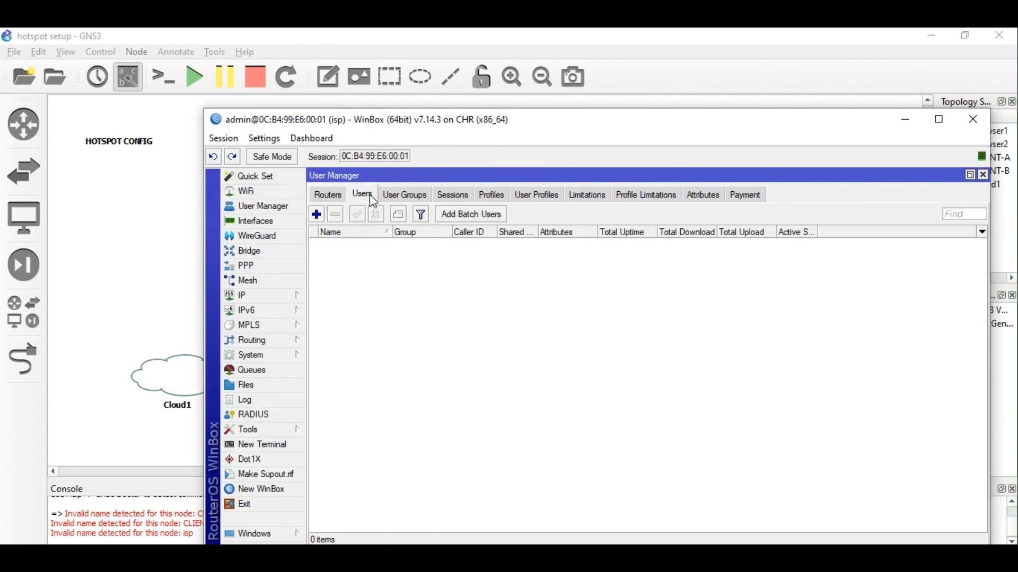
pyautogui.click(406, 196)
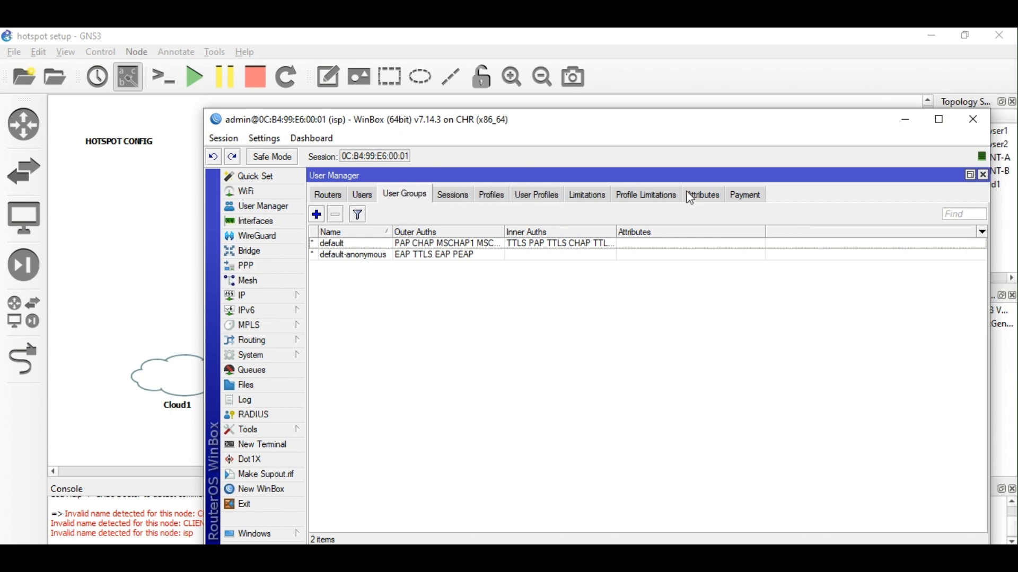
pyautogui.click(524, 199)
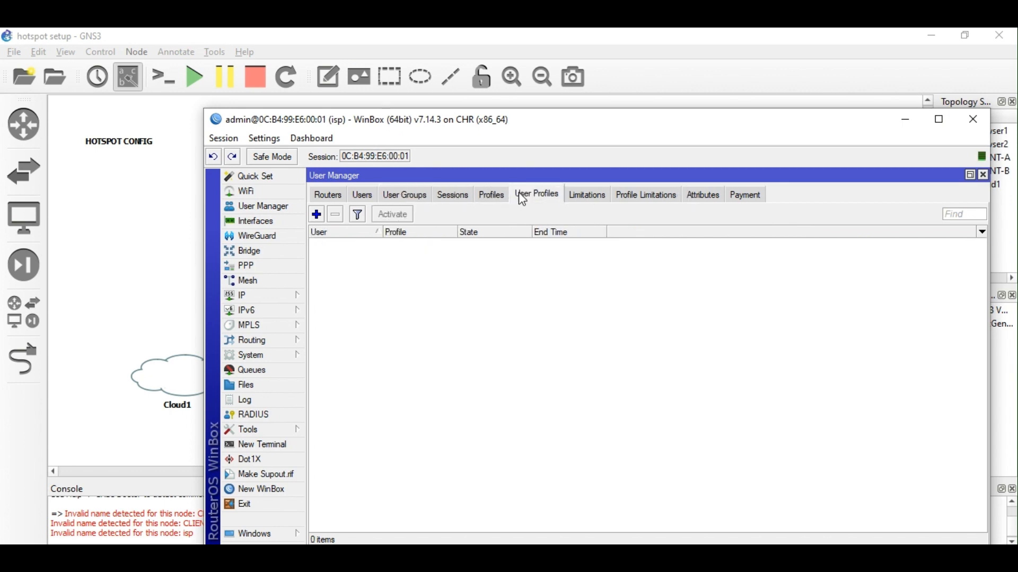
pyautogui.click(492, 196)
# Start new profile prof1 with a validity of 7d 00:00:00.
pyautogui.click(321, 215)
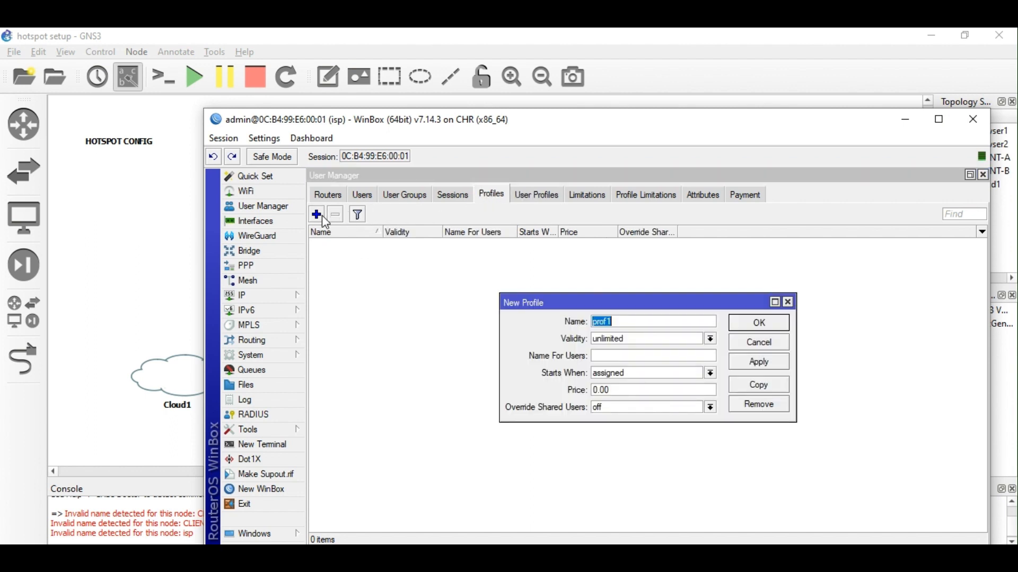
pyautogui.press('Tab')
pyautogui.write('070:00:00')
pyautogui.press('Left')
pyautogui.press('Left')
pyautogui.press('Left')
pyautogui.press('Left')
pyautogui.press('Left')
pyautogui.press('Left')
pyautogui.press('Left')
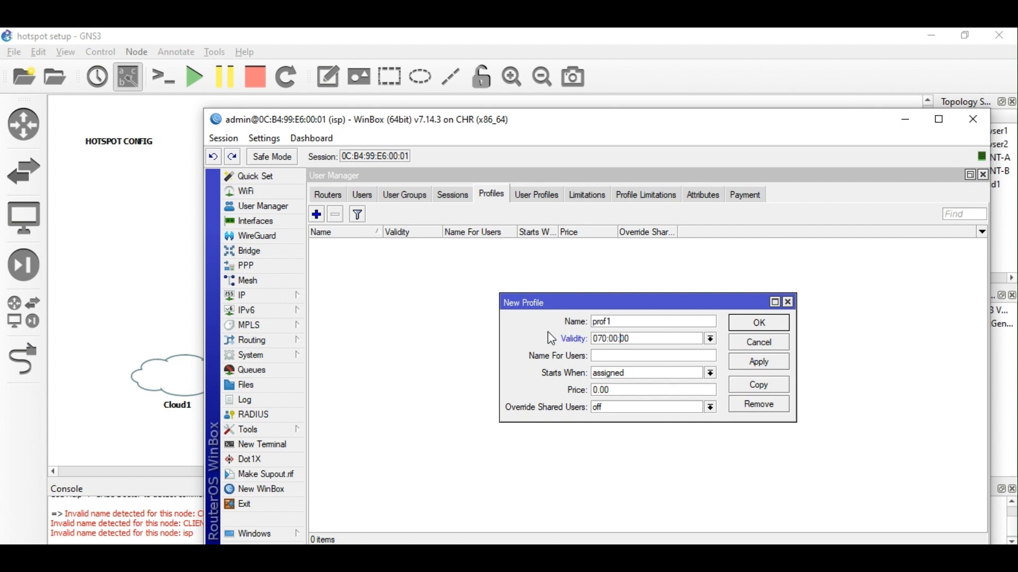
pyautogui.write('d')
pyautogui.moveTo(658, 336); pyautogui.dragTo(553, 340)
pyautogui.hotkey('ctrl', 'c')
pyautogui.click(638, 372)
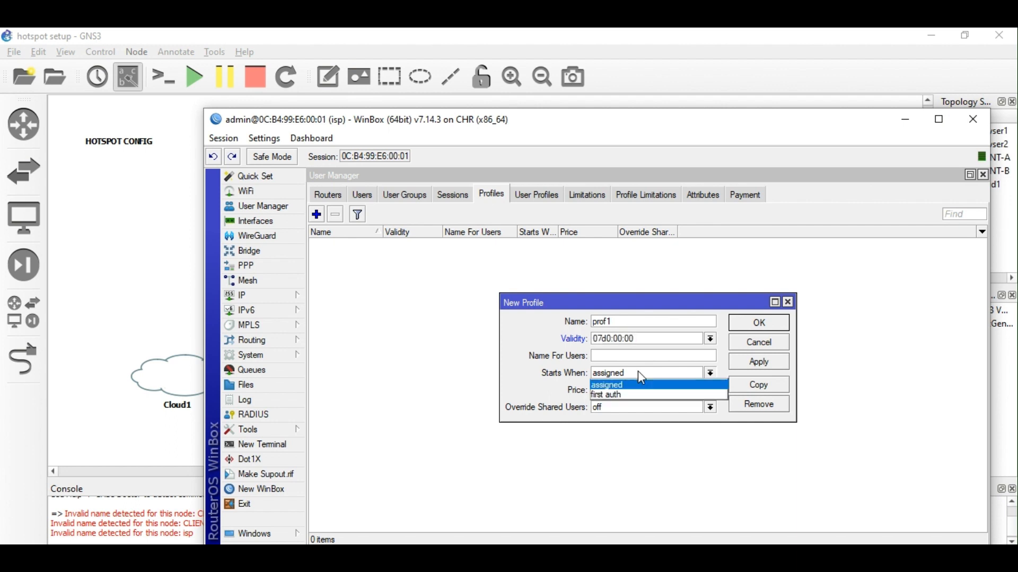
# Make validity start at first auth, name it 7days for users, and save.
pyautogui.click(638, 373)
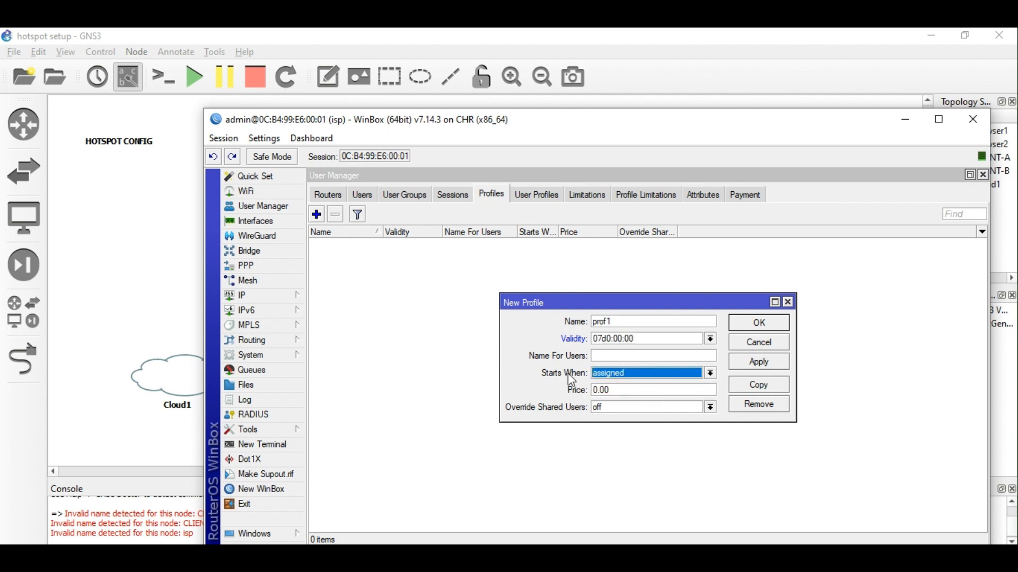
pyautogui.click(648, 377)
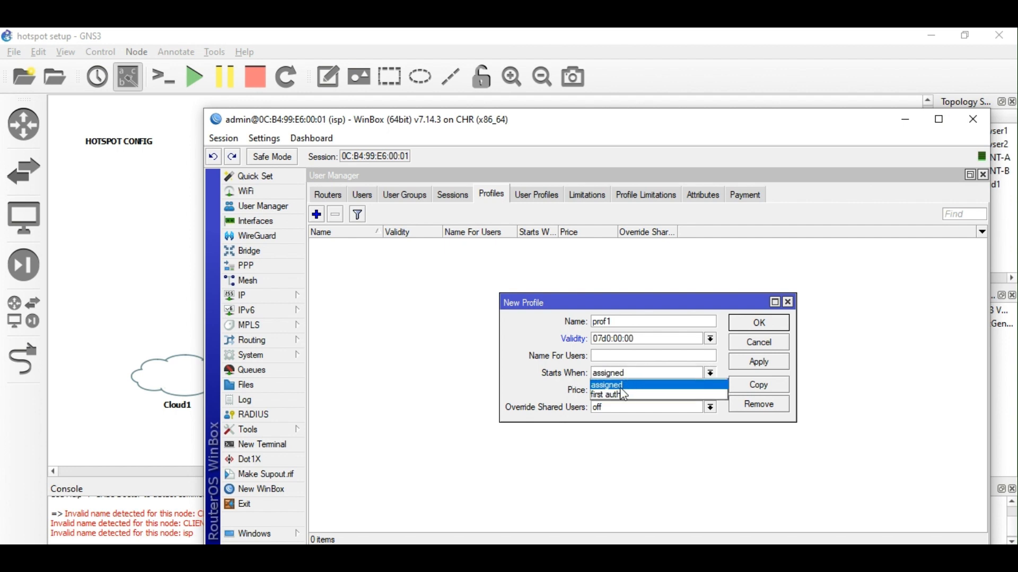
pyautogui.click(641, 395)
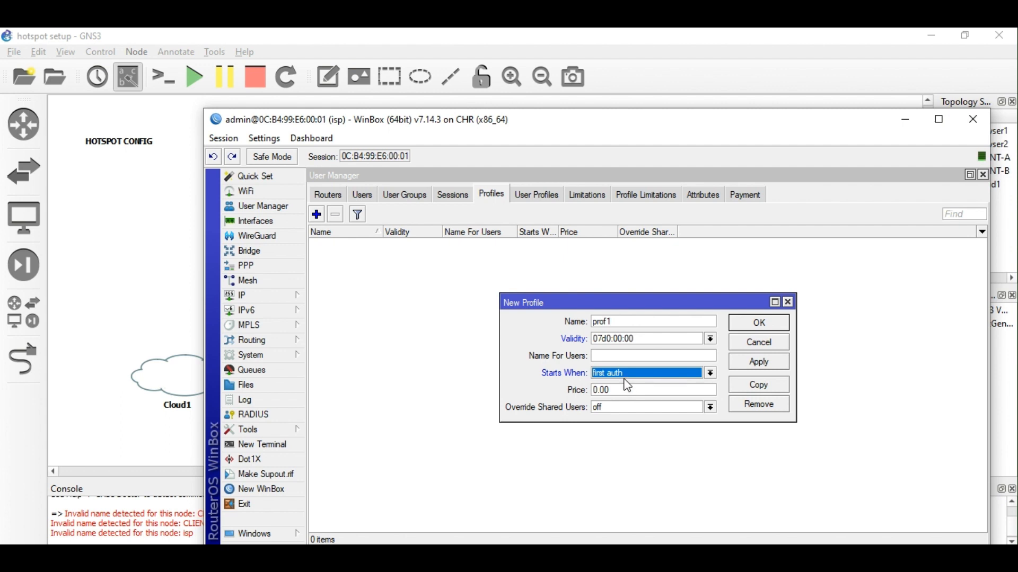
pyautogui.click(619, 356)
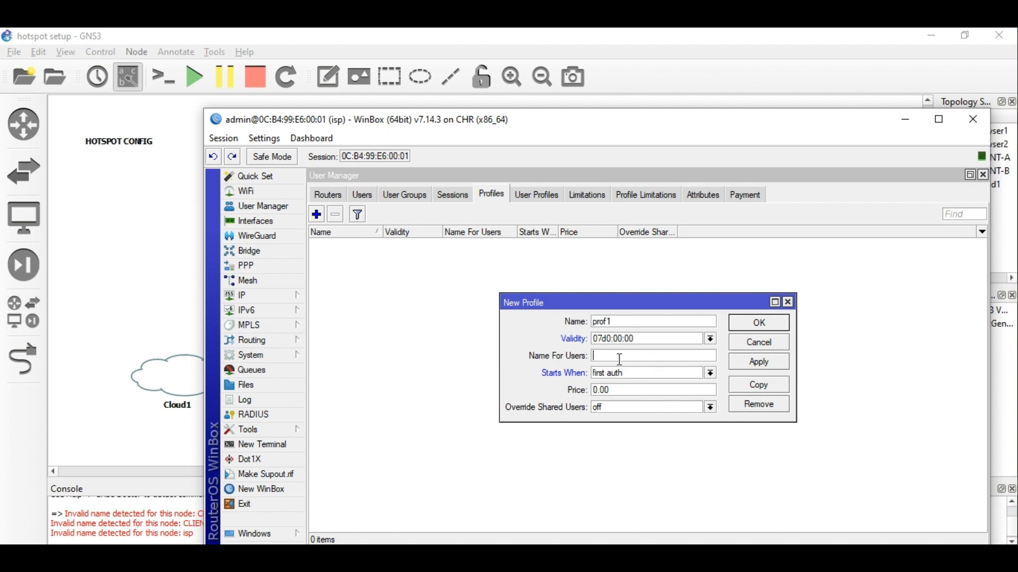
pyautogui.write('7days')
pyautogui.click(765, 361)
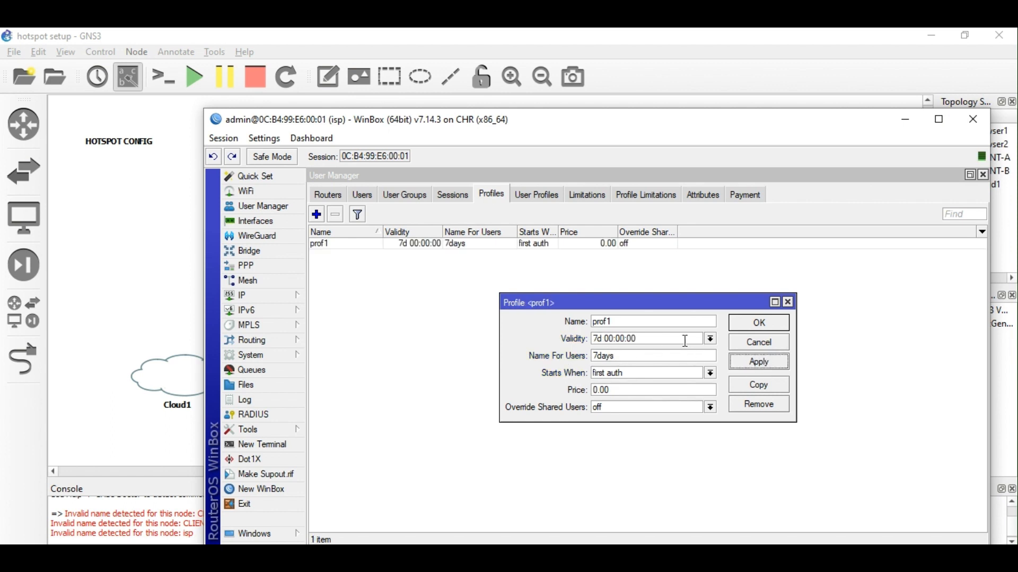
pyautogui.click(770, 326)
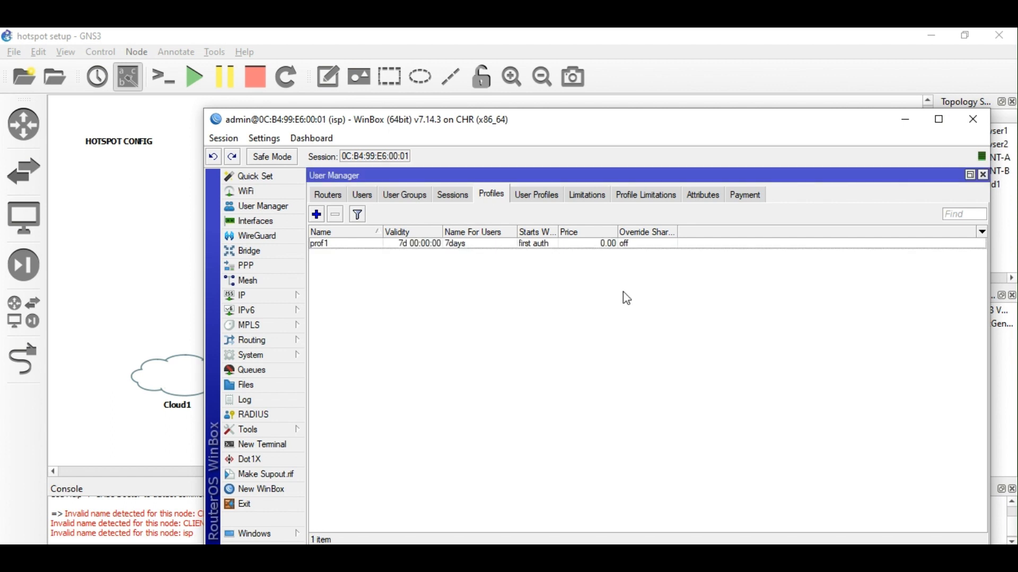
# Add a new User Manager limitation and name it 7days.
pyautogui.click(539, 199)
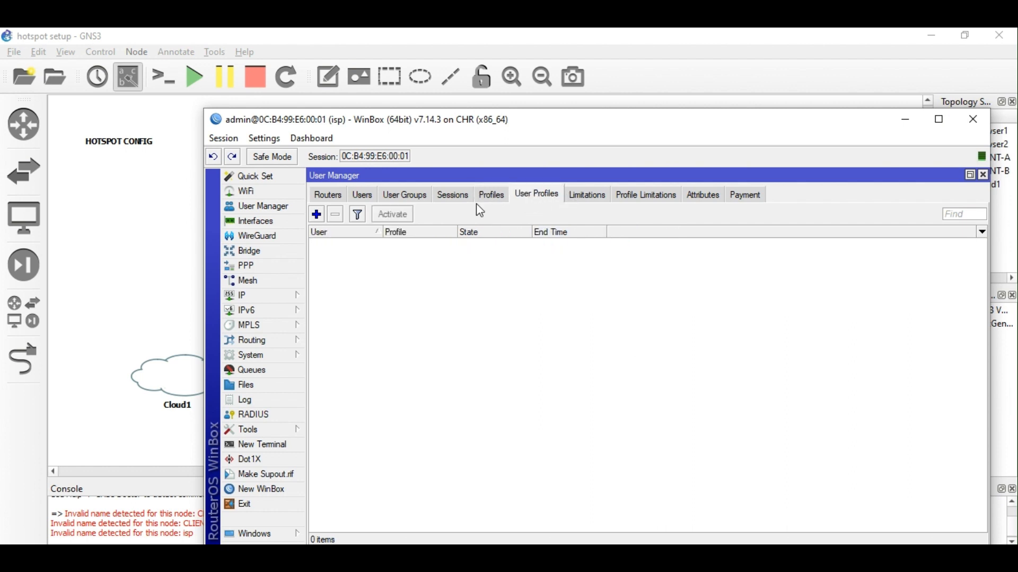
pyautogui.click(317, 214)
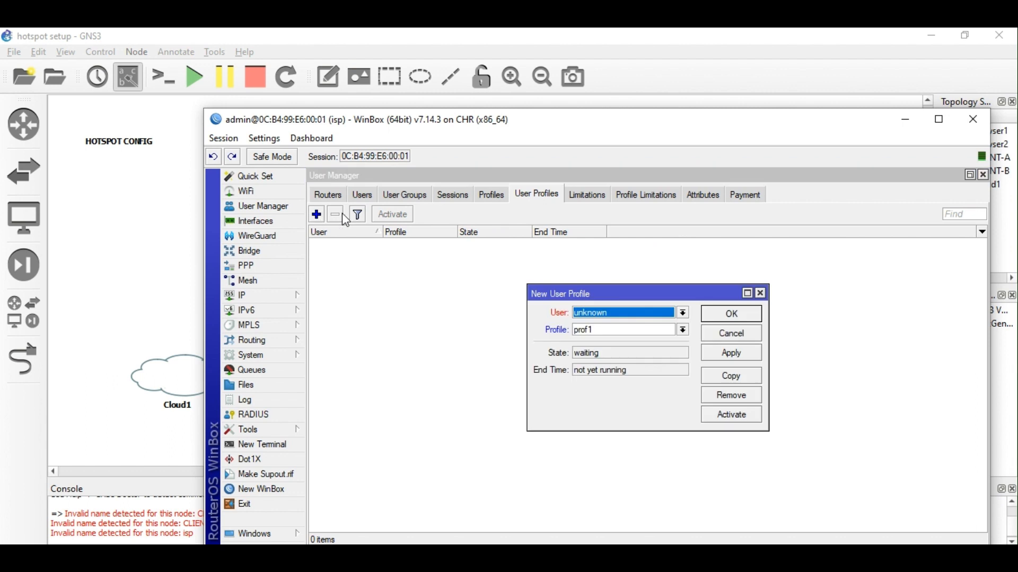
pyautogui.click(761, 293)
pyautogui.click(598, 196)
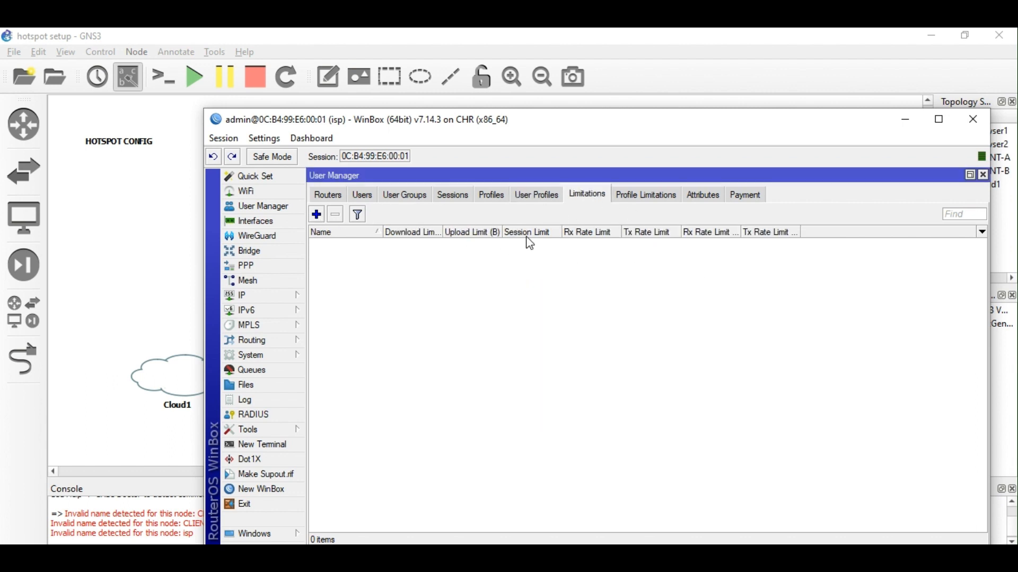
pyautogui.click(317, 219)
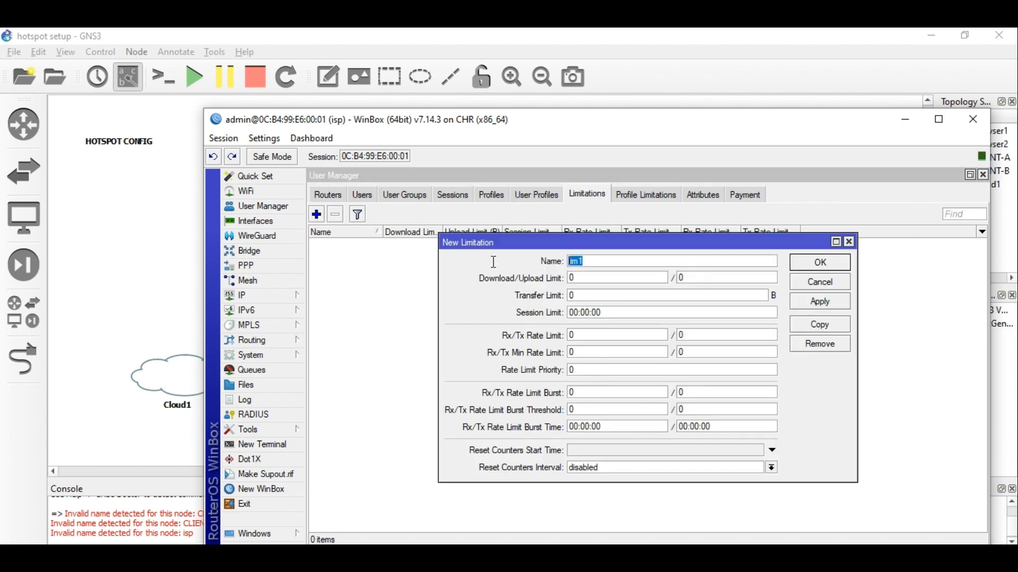
pyautogui.write('7days')
# Give the 7days limitation a 7-day session limit and Rx/Tx rate limit 0, and save it.
pyautogui.moveTo(613, 314); pyautogui.dragTo(522, 314)
pyautogui.hotkey('ctrl', 'v')
pyautogui.moveTo(588, 336); pyautogui.dragTo(519, 344)
pyautogui.write('1m')
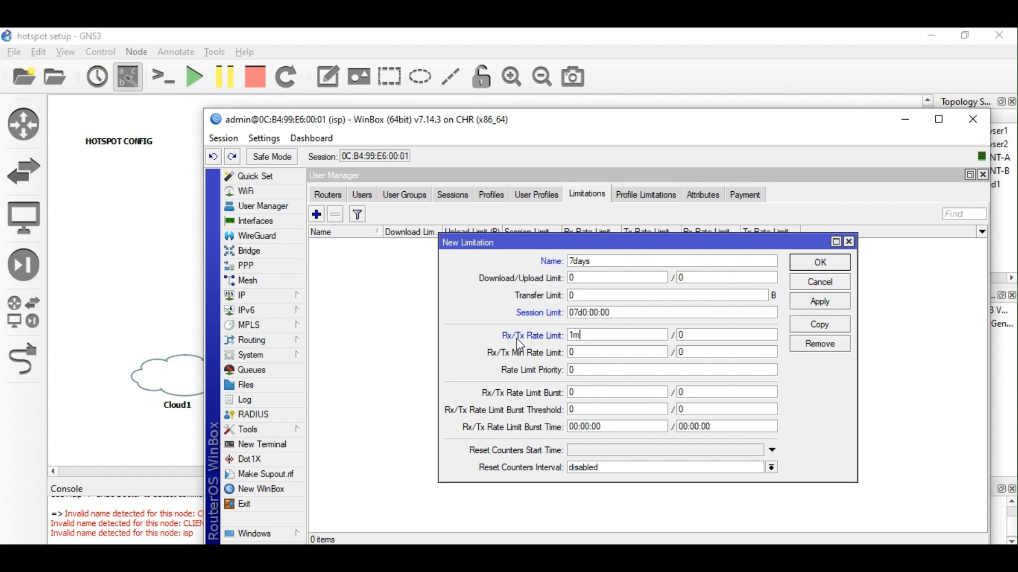
pyautogui.press('BackSpace')
pyautogui.press('BackSpace')
pyautogui.write('0')
pyautogui.click(821, 306)
pyautogui.click(811, 265)
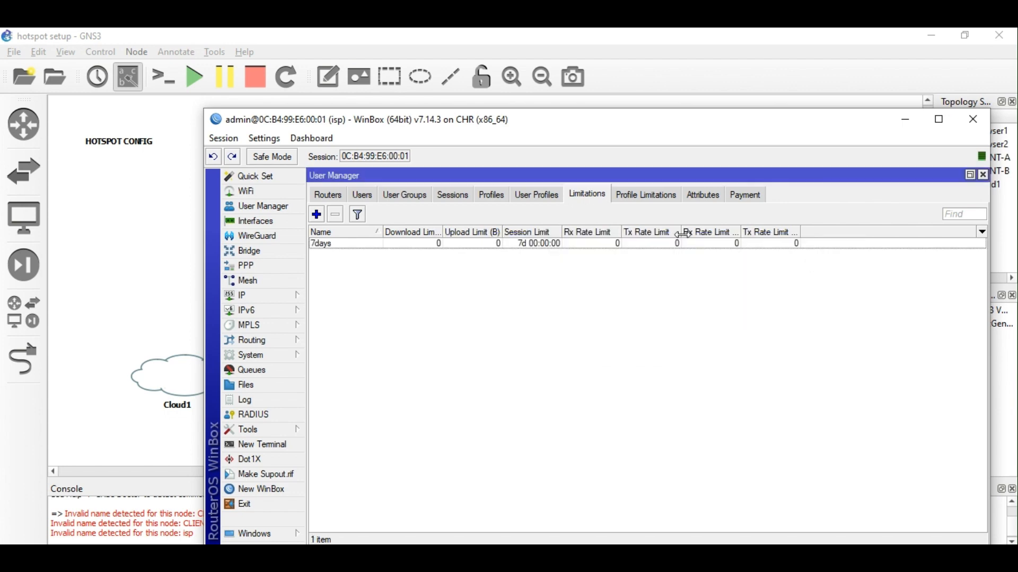
# Rename the User Manager profile prof1 to 7days.
pyautogui.click(644, 199)
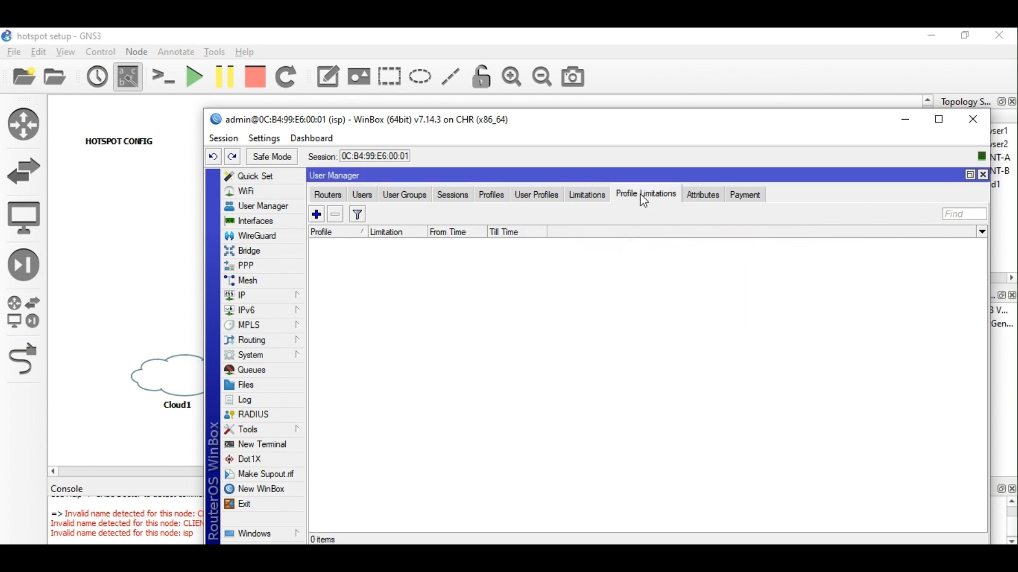
pyautogui.click(317, 215)
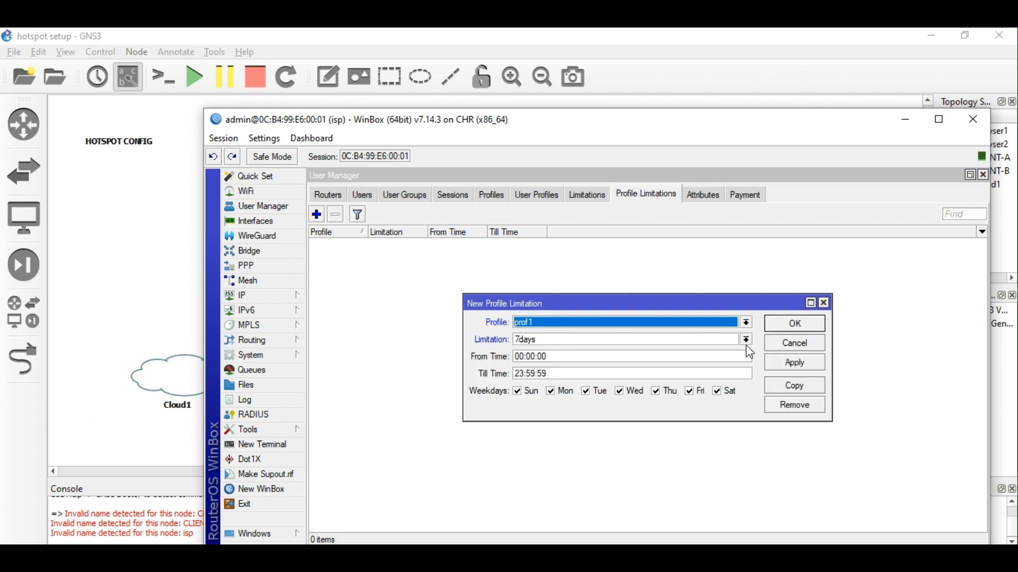
pyautogui.click(555, 324)
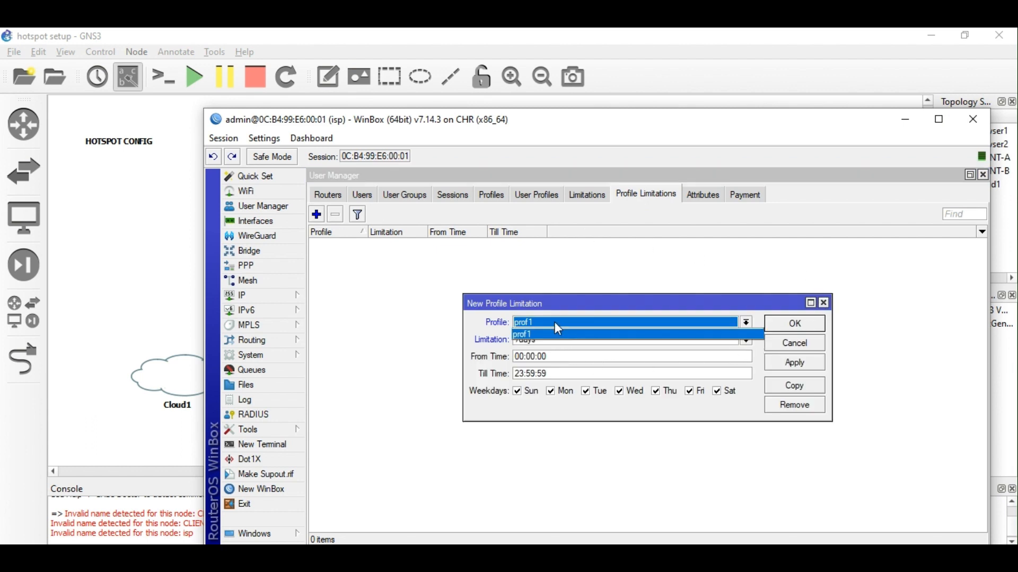
pyautogui.click(555, 323)
pyautogui.click(823, 303)
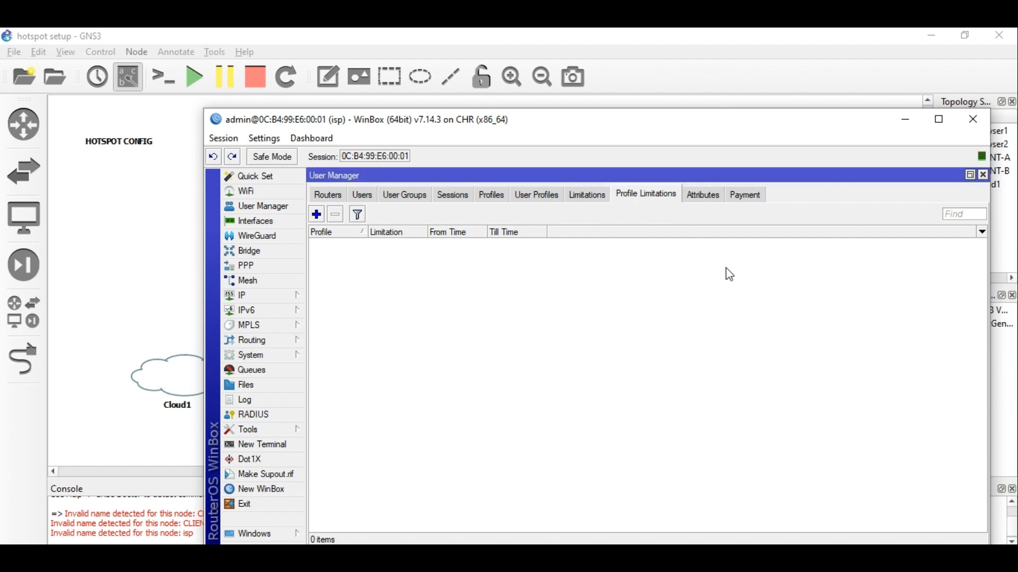
pyautogui.click(540, 196)
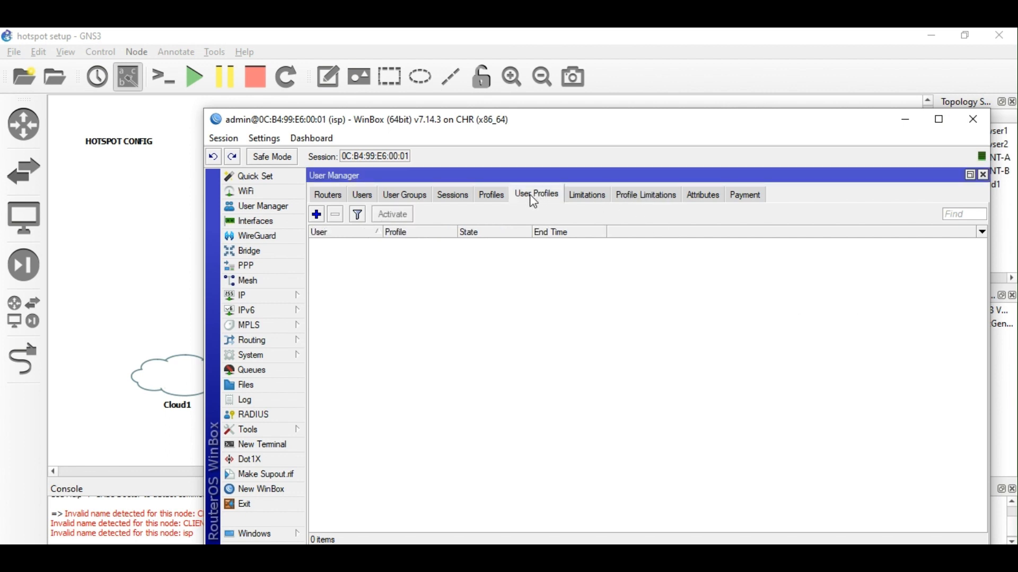
pyautogui.click(585, 196)
pyautogui.click(490, 196)
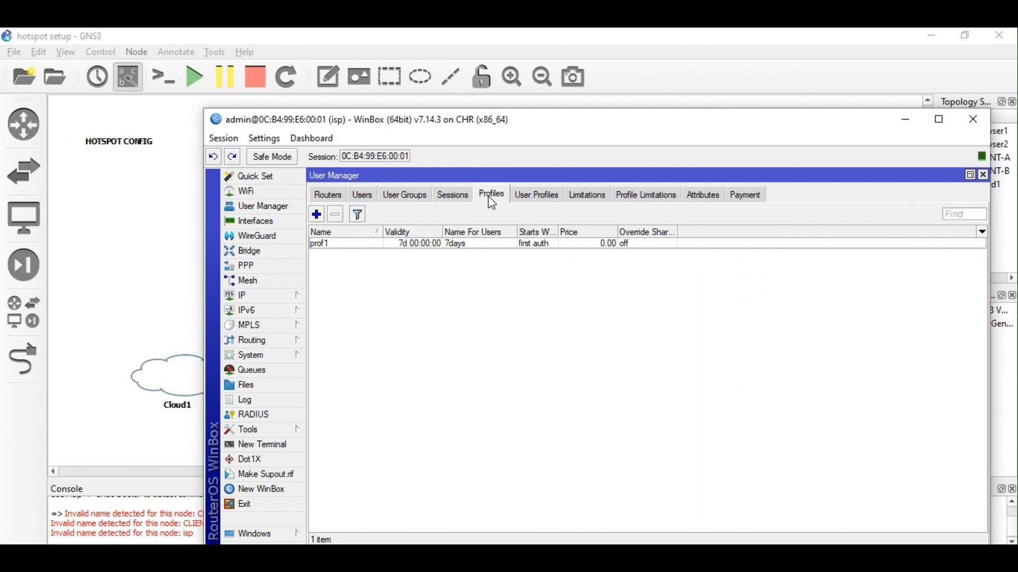
pyautogui.doubleClick(475, 244)
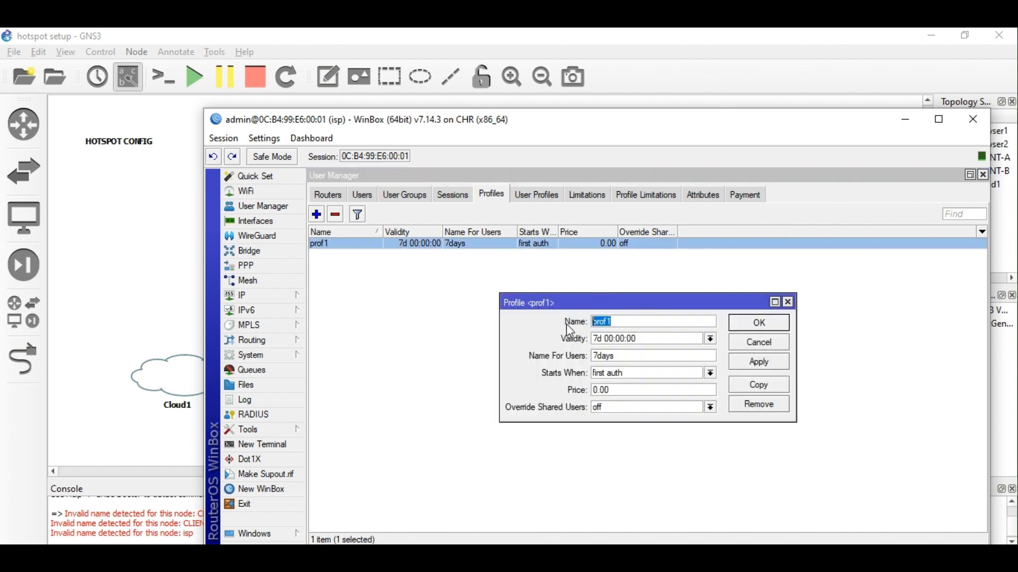
pyautogui.write('7days')
pyautogui.click(758, 323)
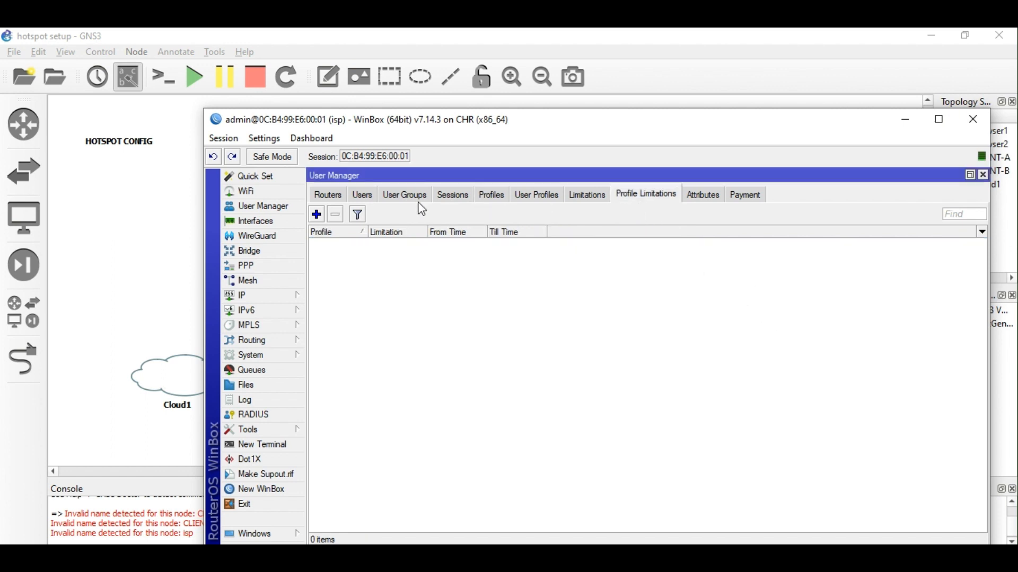
# Add a profile limitation linking profile 7days to limitation 7days, all day every weekday.
pyautogui.click(317, 214)
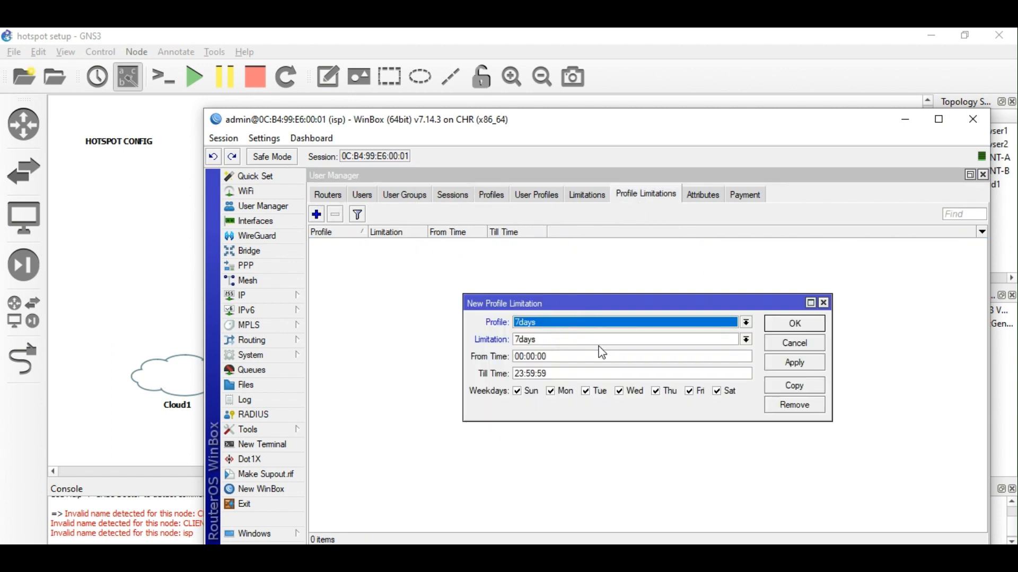
pyautogui.click(612, 324)
pyautogui.click(613, 340)
pyautogui.click(614, 341)
pyautogui.click(616, 350)
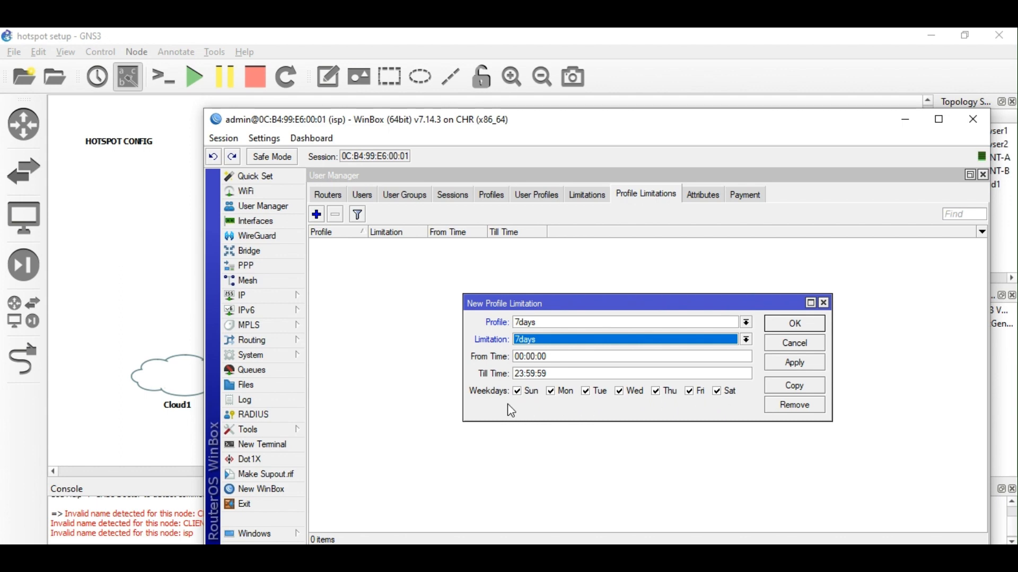
pyautogui.click(809, 364)
pyautogui.click(799, 326)
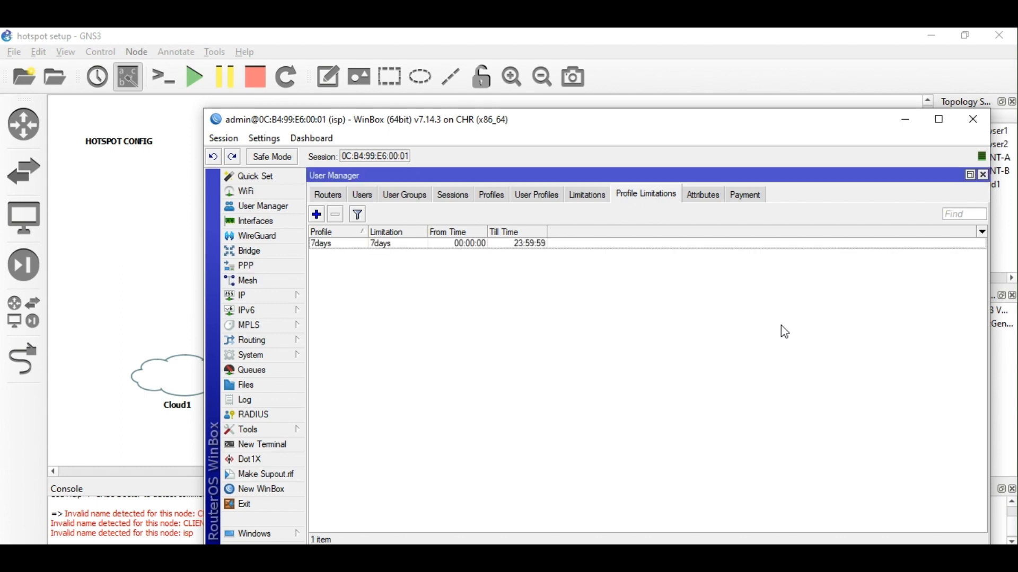
pyautogui.click(538, 196)
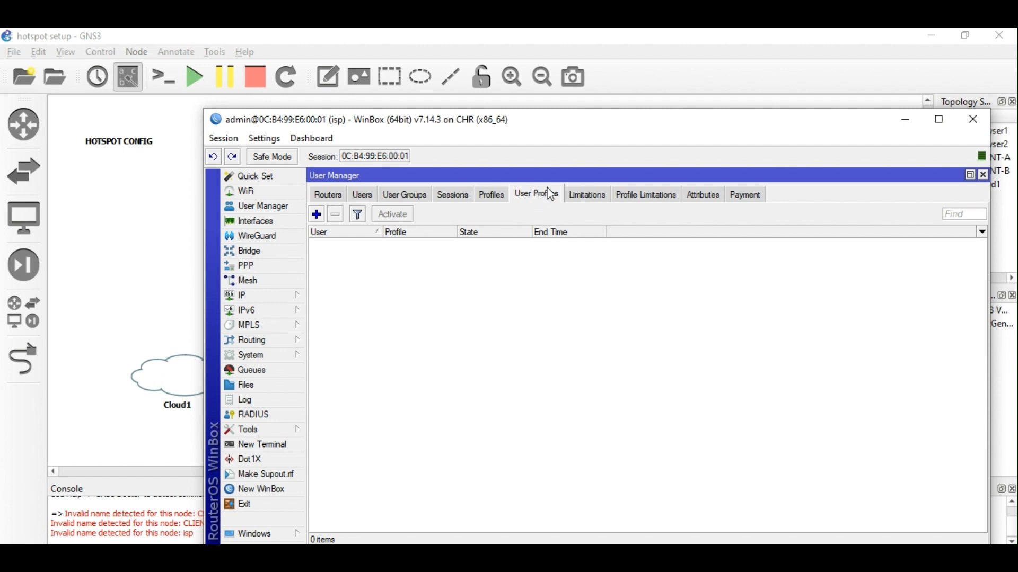
# Create User Manager user user2 with a password in the default group.
pyautogui.click(363, 196)
pyautogui.click(317, 215)
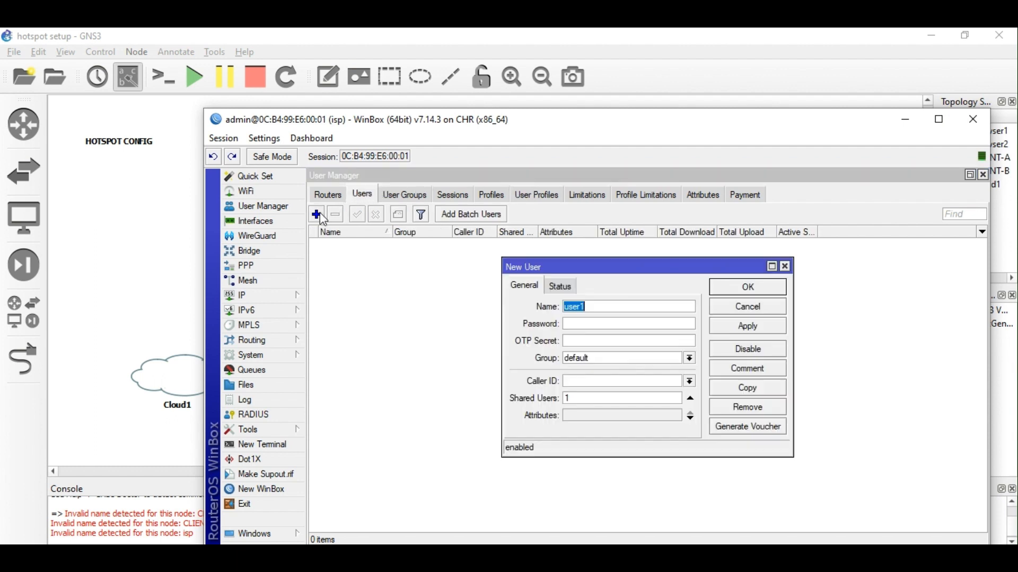
pyautogui.click(600, 308)
pyautogui.press('BackSpace')
pyautogui.write('2')
pyautogui.click(604, 325)
pyautogui.write('1234')
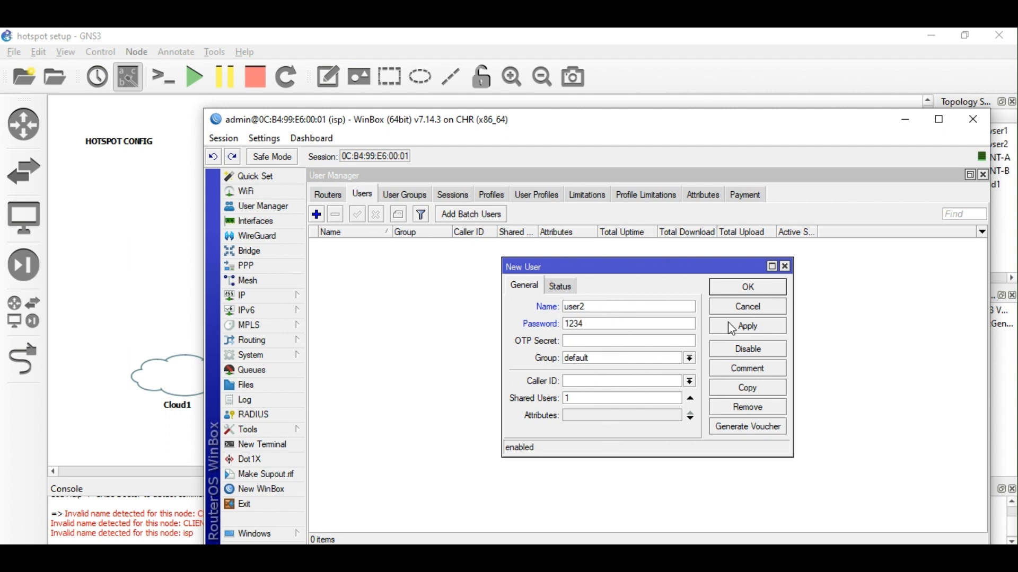
pyautogui.click(744, 331)
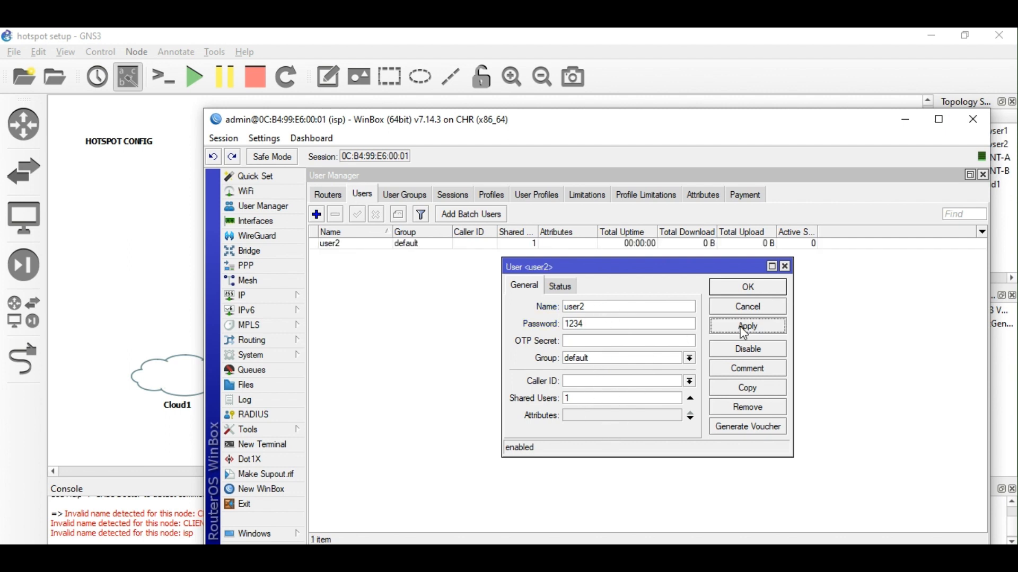
# Copy user2 into a second user with its own user name and save it.
pyautogui.click(748, 388)
pyautogui.doubleClick(630, 323)
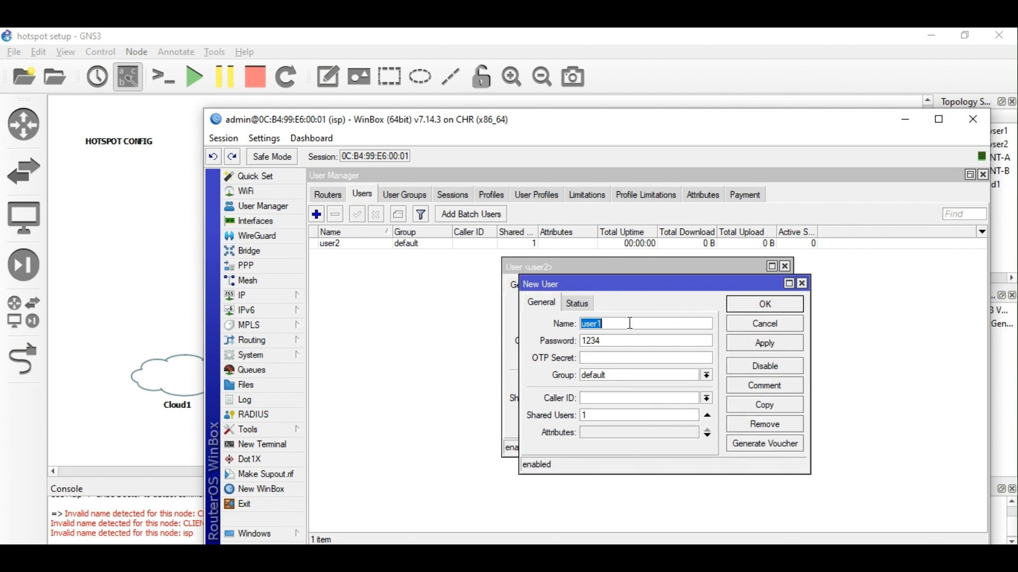
pyautogui.write('user1')
pyautogui.press('BackSpace')
pyautogui.press('BackSpace')
pyautogui.press('BackSpace')
pyautogui.write('john')
pyautogui.click(766, 345)
pyautogui.click(777, 309)
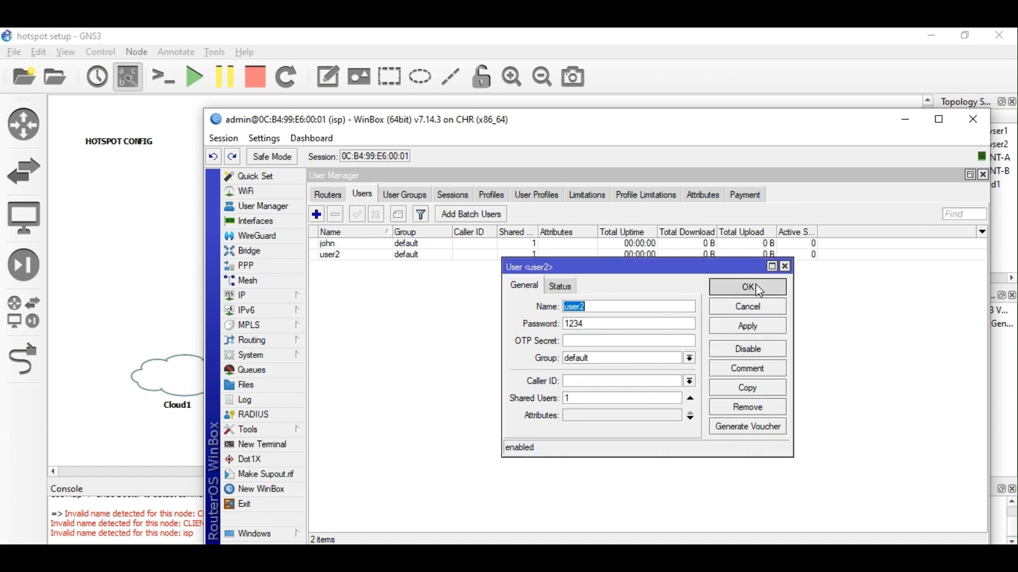
pyautogui.click(755, 287)
# Rename user2 to a new user name and save the change.
pyautogui.doubleClick(341, 257)
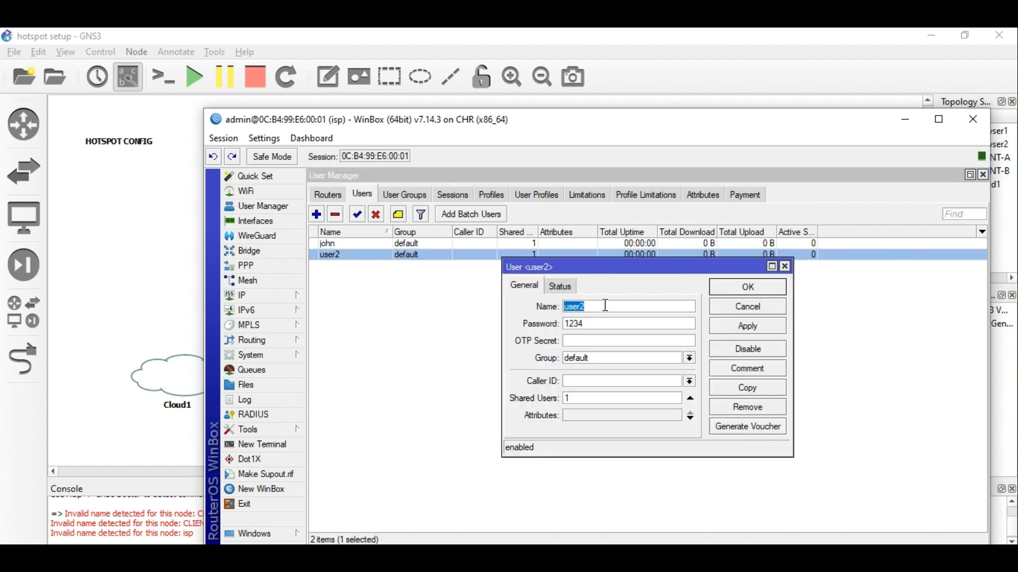
pyautogui.write('dan')
pyautogui.click(747, 327)
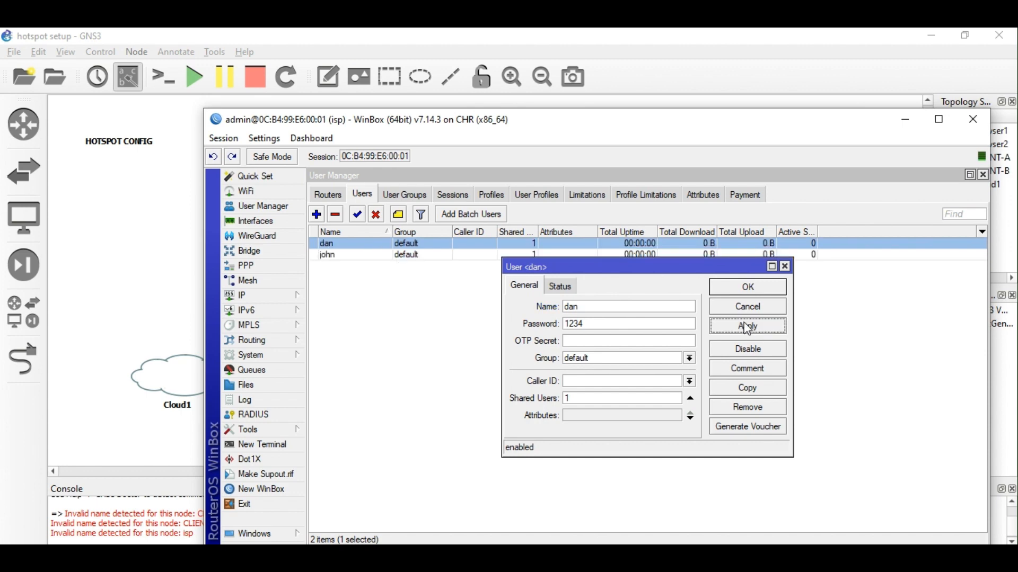
pyautogui.click(747, 288)
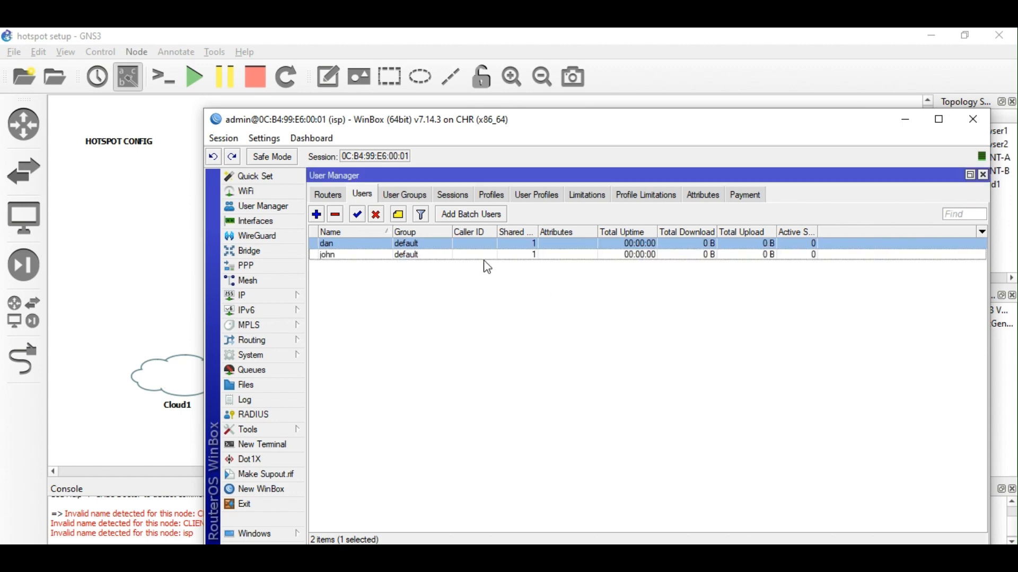
# Add a User Profiles entry giving the selected user the 7days profile, and save it.
pyautogui.click(531, 199)
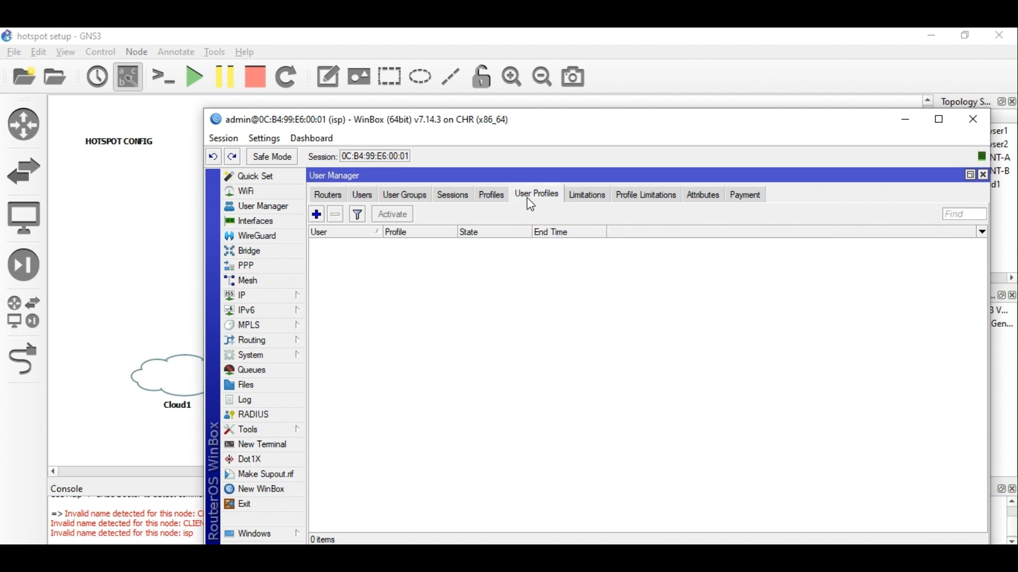
pyautogui.click(317, 214)
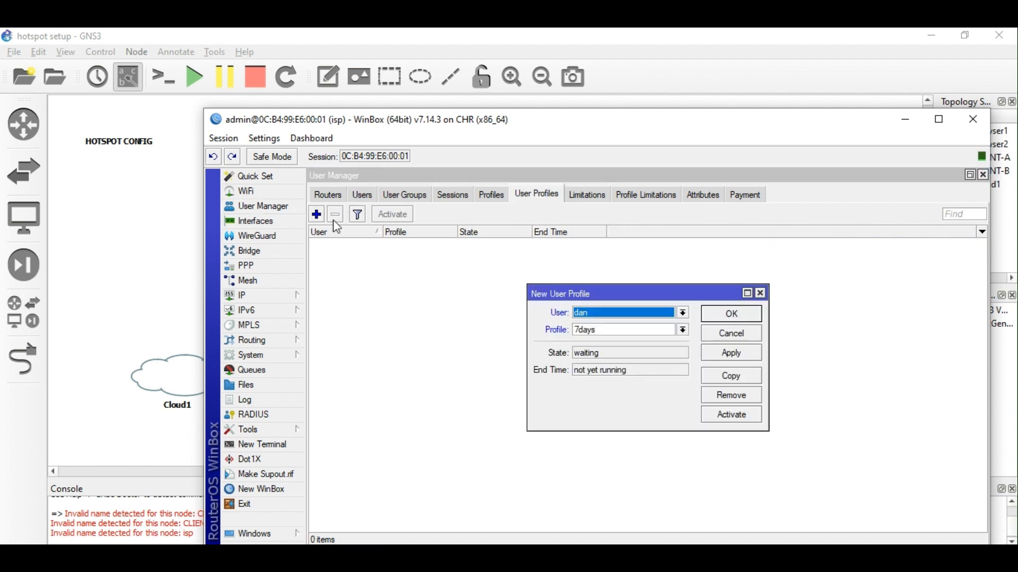
pyautogui.click(683, 313)
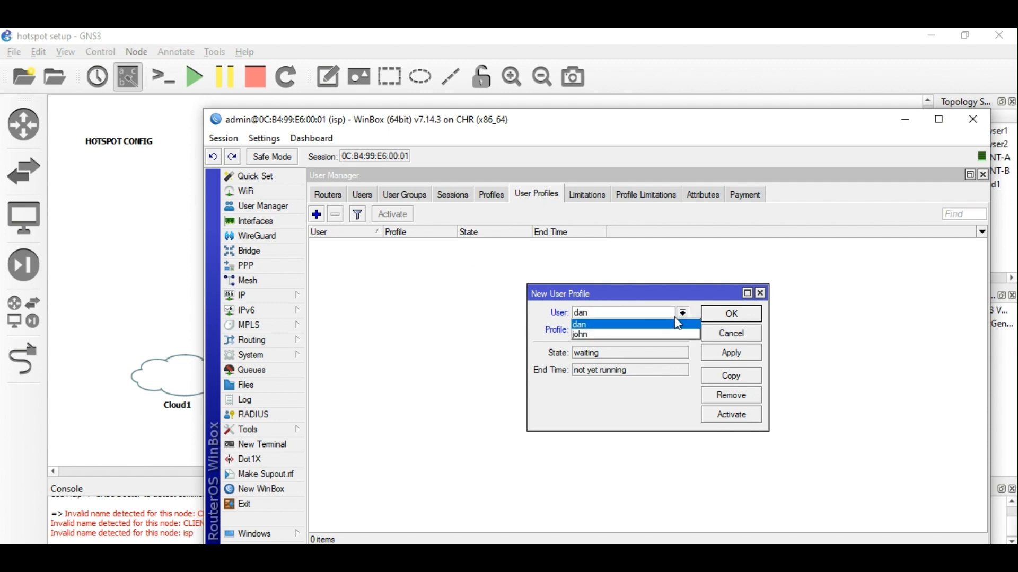
pyautogui.click(683, 313)
pyautogui.click(683, 313)
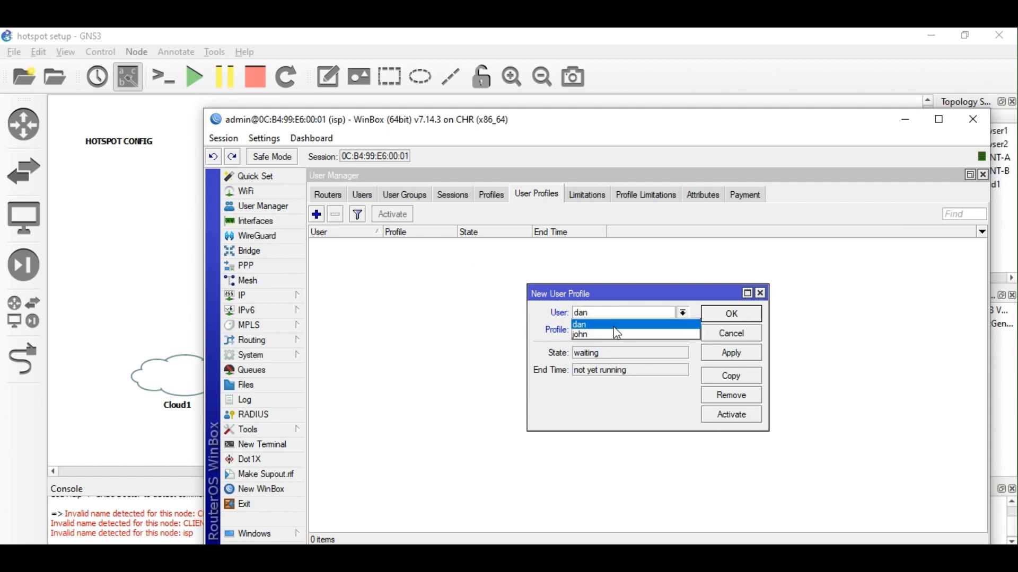
pyautogui.click(682, 314)
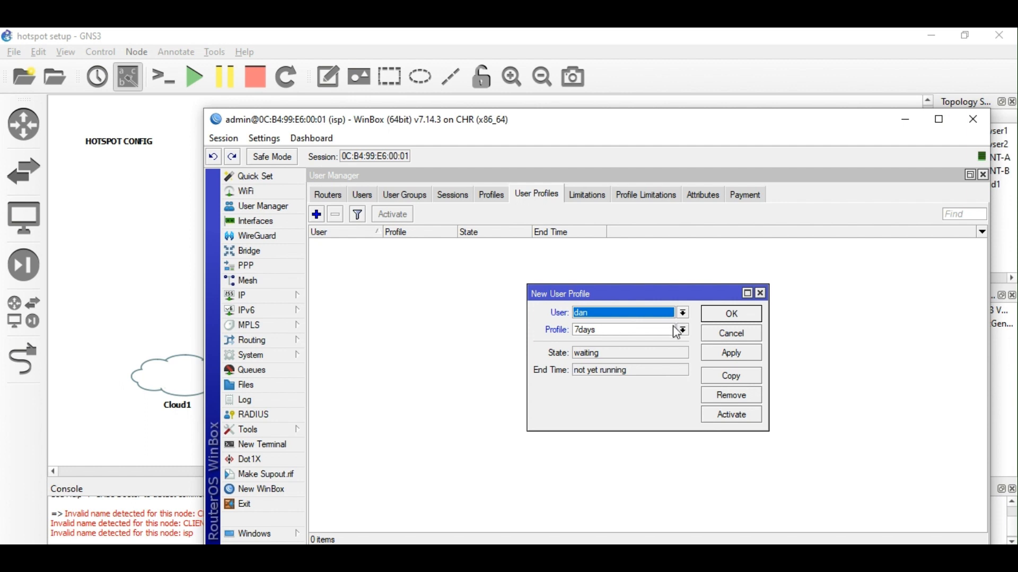
pyautogui.click(683, 329)
pyautogui.click(672, 343)
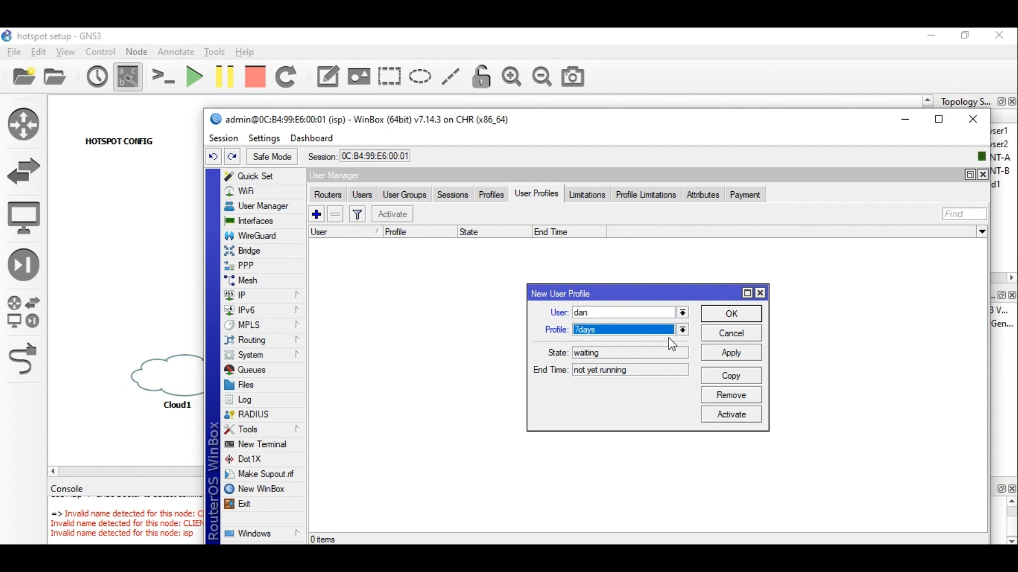
pyautogui.click(684, 330)
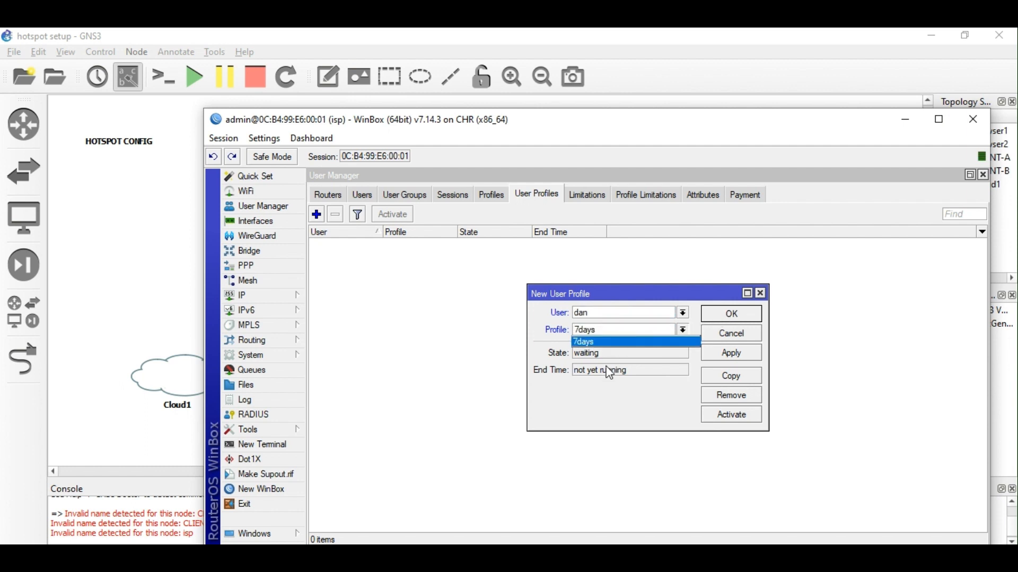
pyautogui.click(734, 357)
pyautogui.click(735, 358)
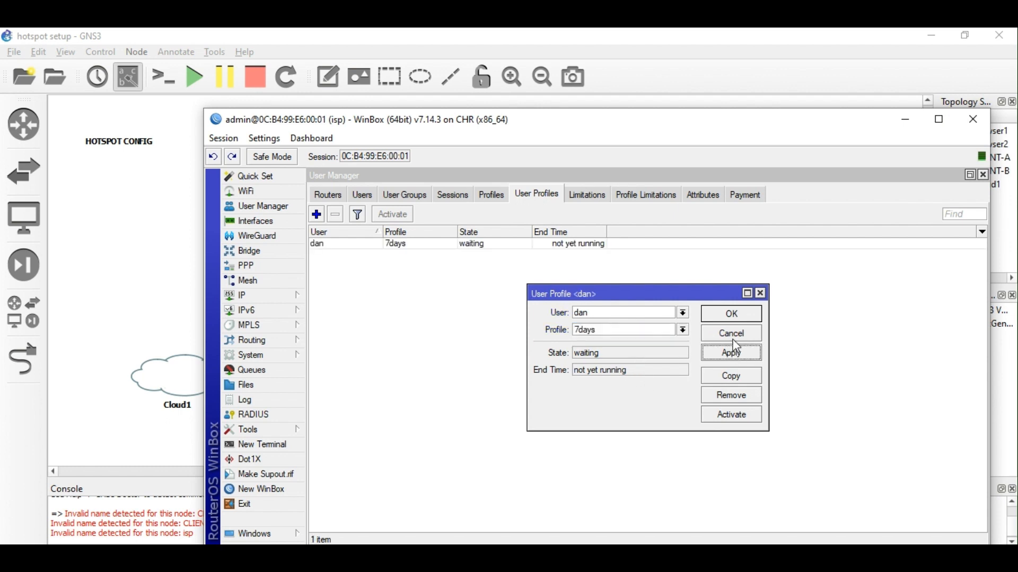
pyautogui.click(738, 316)
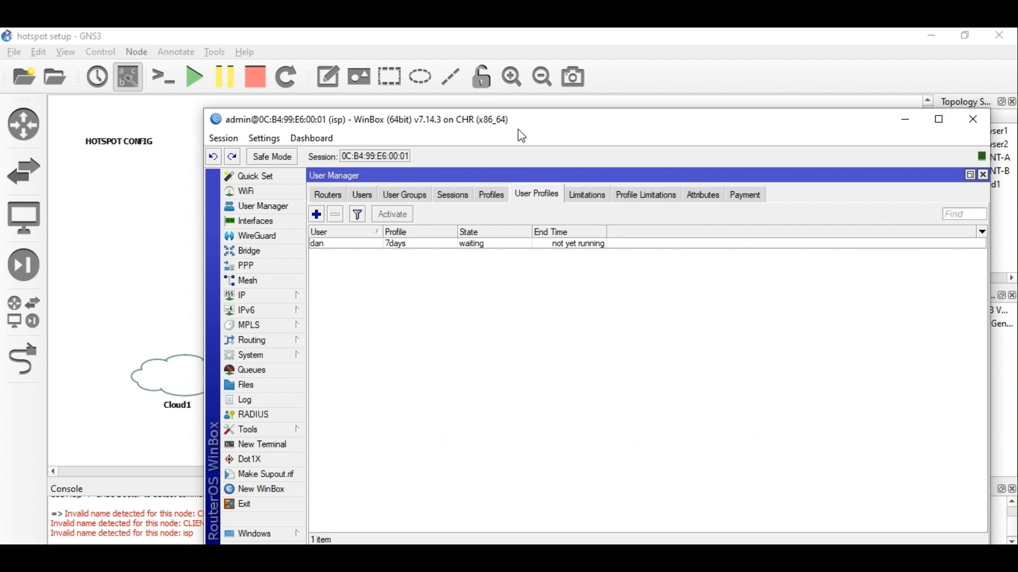
pyautogui.moveTo(519, 131); pyautogui.dragTo(438, 122)
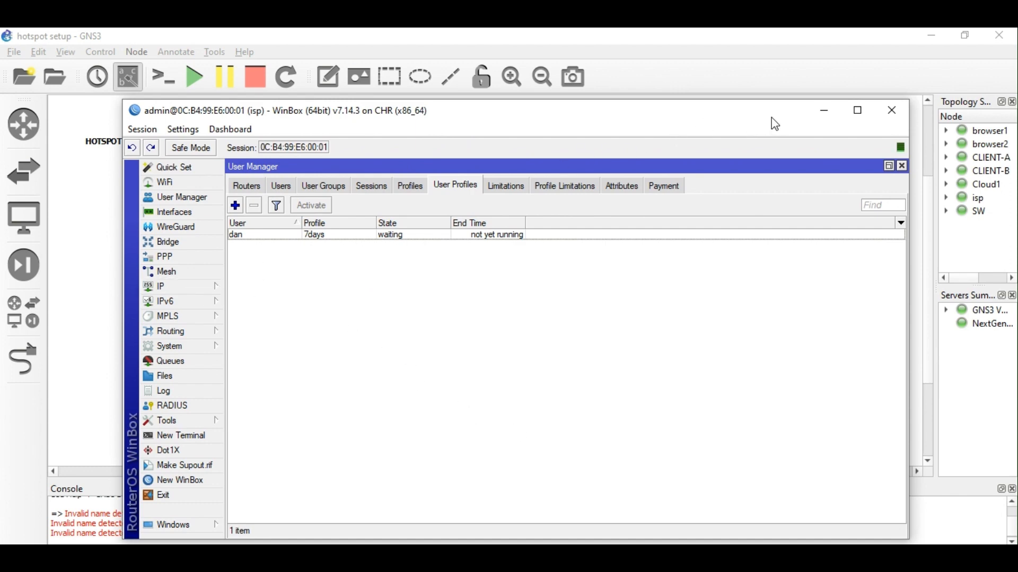
# Open Queues, browse Interface Queues and Queue Tree, settle on Queue Types, and launch Notepad.
pyautogui.moveTo(744, 121); pyautogui.dragTo(704, 111)
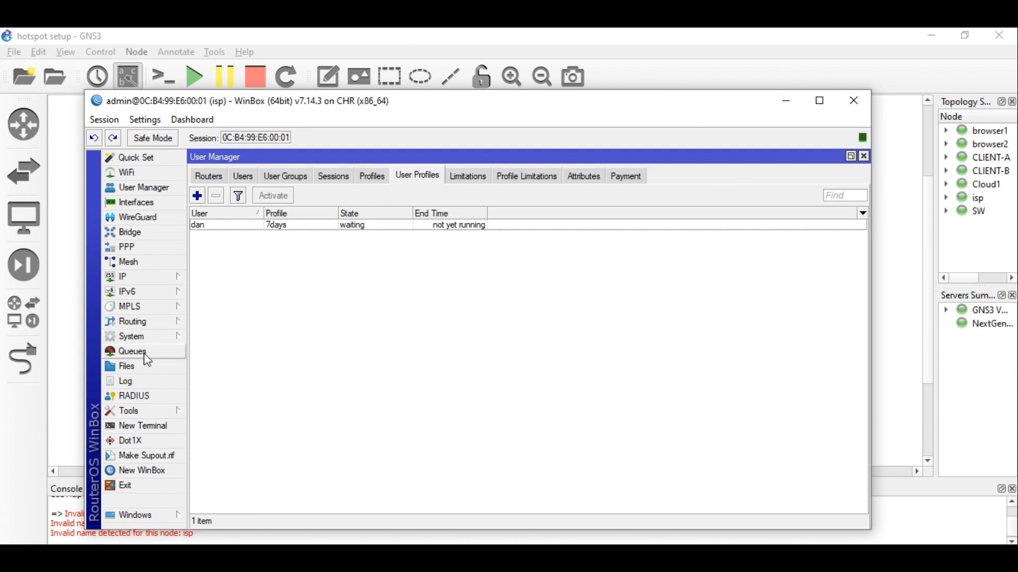
pyautogui.click(144, 353)
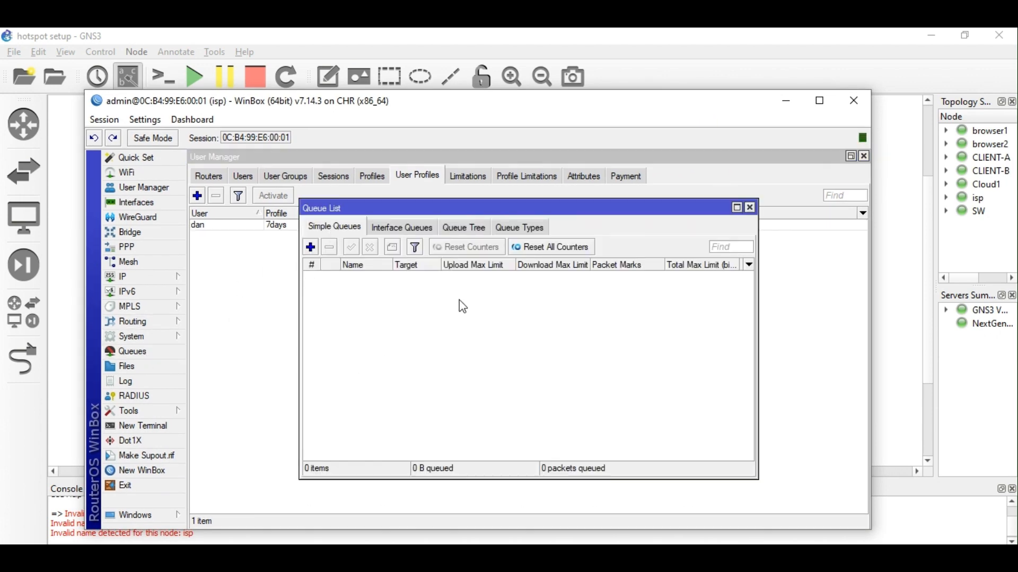
pyautogui.click(419, 228)
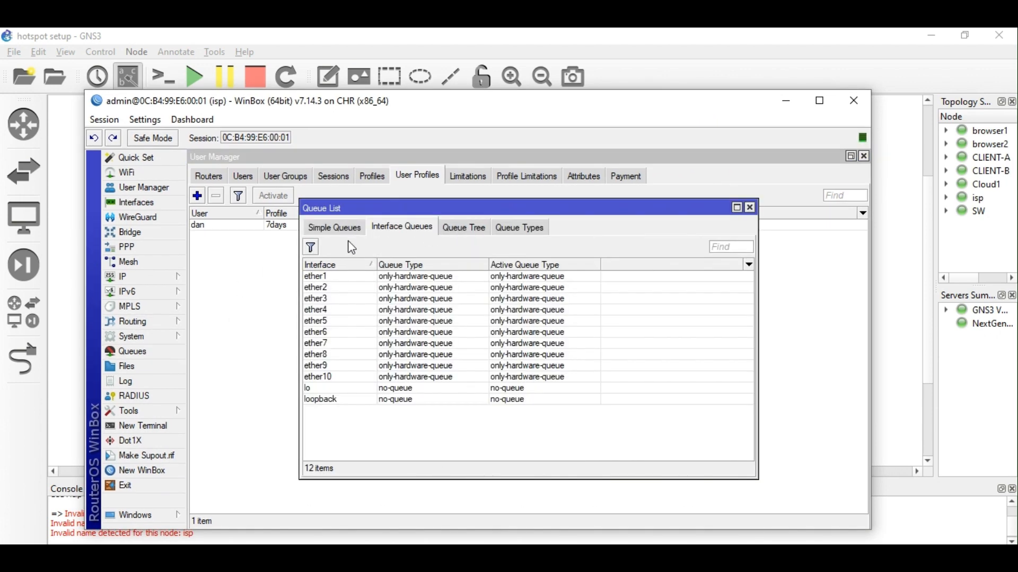
pyautogui.click(338, 226)
pyautogui.click(477, 234)
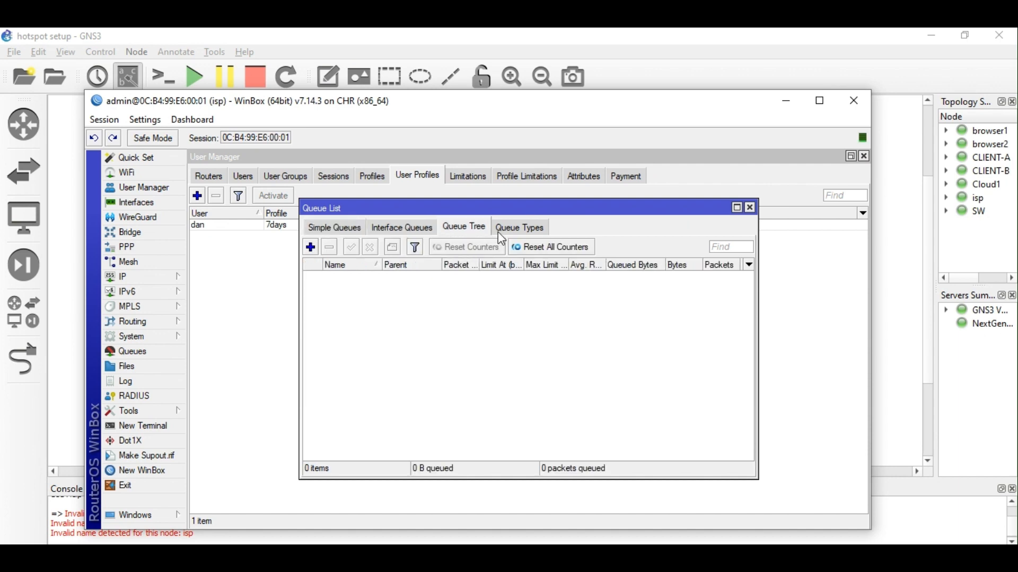
pyautogui.click(534, 232)
pyautogui.click(477, 233)
pyautogui.click(518, 233)
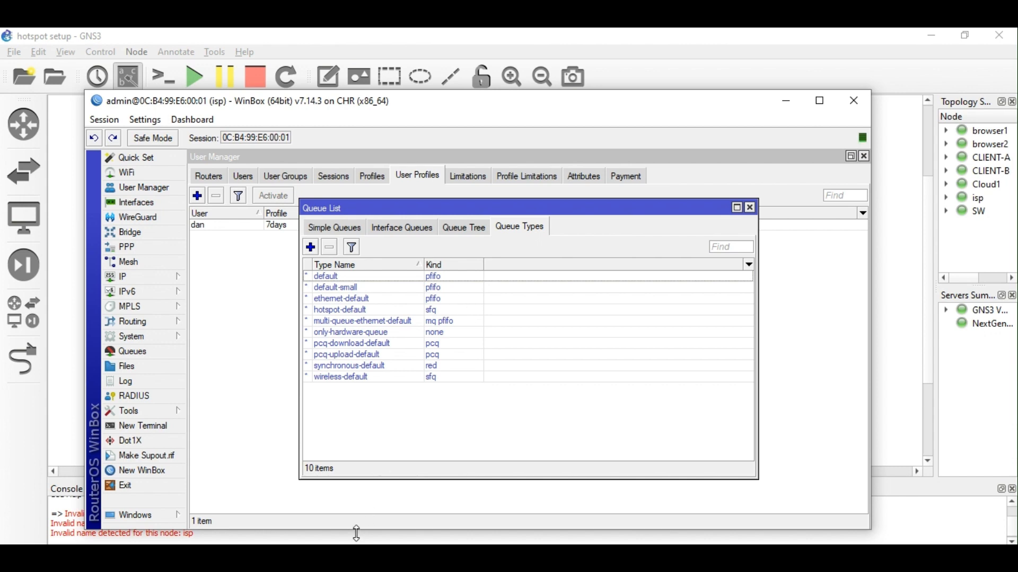
pyautogui.click(350, 556)
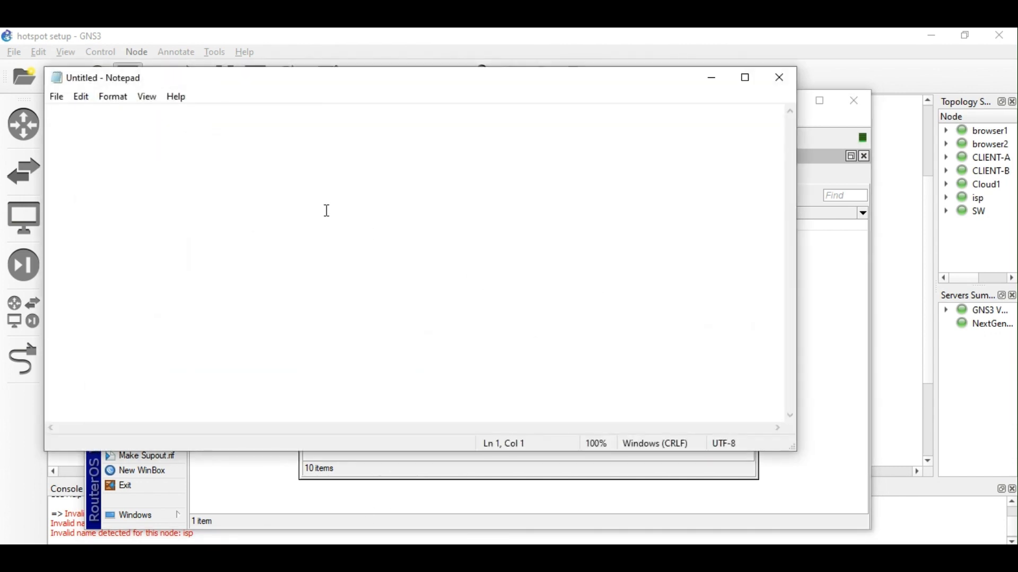
# Type the note '50 Mb' on a fresh line in Notepad.
pyautogui.press('Return')
pyautogui.press('Return')
pyautogui.write('50')
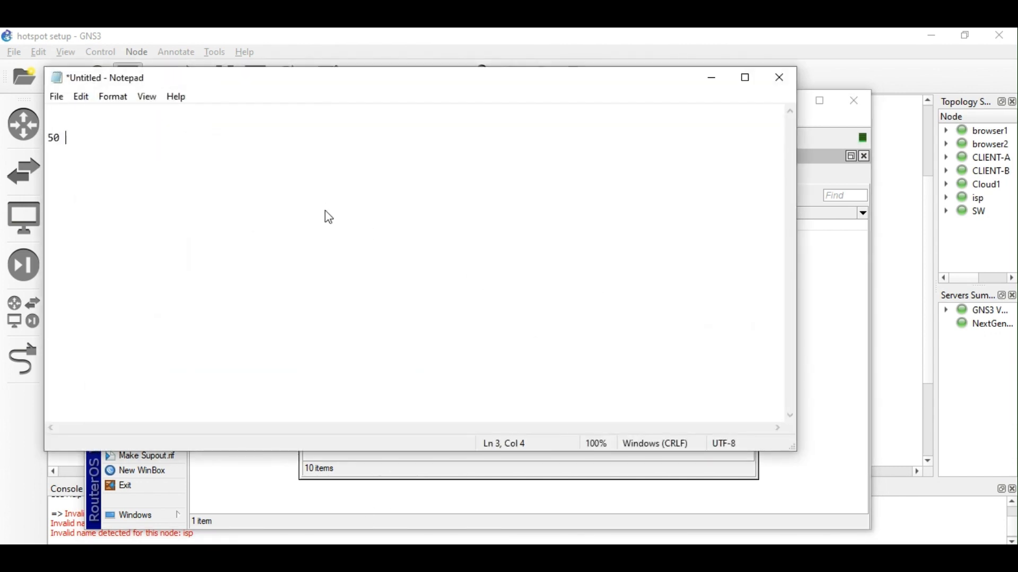
pyautogui.write(' cust')
pyautogui.press('BackSpace')
pyautogui.press('BackSpace')
pyautogui.press('BackSpace')
pyautogui.press('BackSpace')
pyautogui.write('Mb 2mn')
pyautogui.press('BackSpace')
pyautogui.write('bp')
# Add the line '0 2 3', then close Notepad without saving.
pyautogui.press('BackSpace')
pyautogui.press('BackSpace')
pyautogui.press('BackSpace')
pyautogui.press('BackSpace')
pyautogui.press('BackSpace')
pyautogui.write('0')
pyautogui.write('2')
pyautogui.press('BackSpace')
pyautogui.press('BackSpace')
pyautogui.write('2')
pyautogui.click(783, 82)
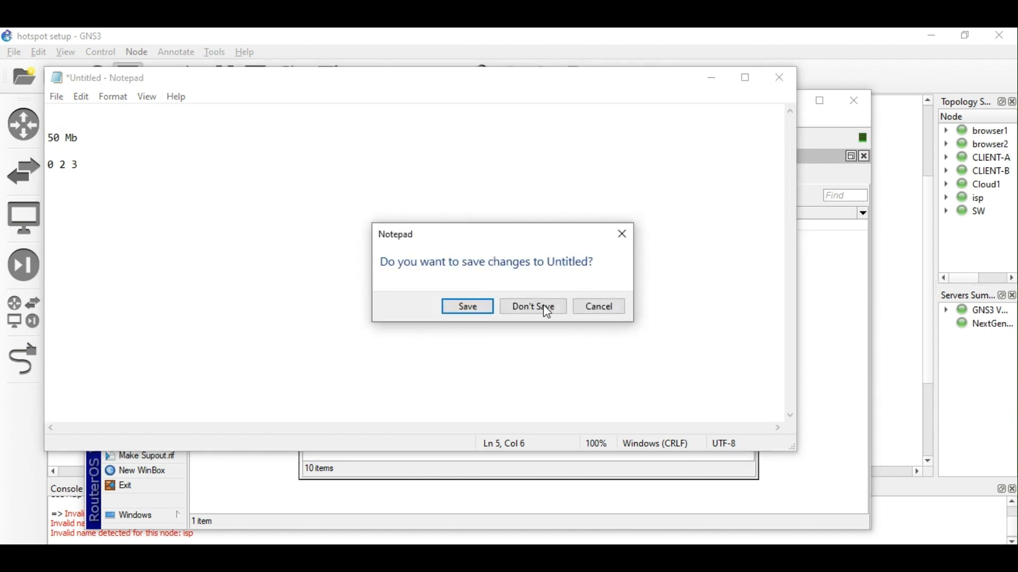
pyautogui.click(544, 307)
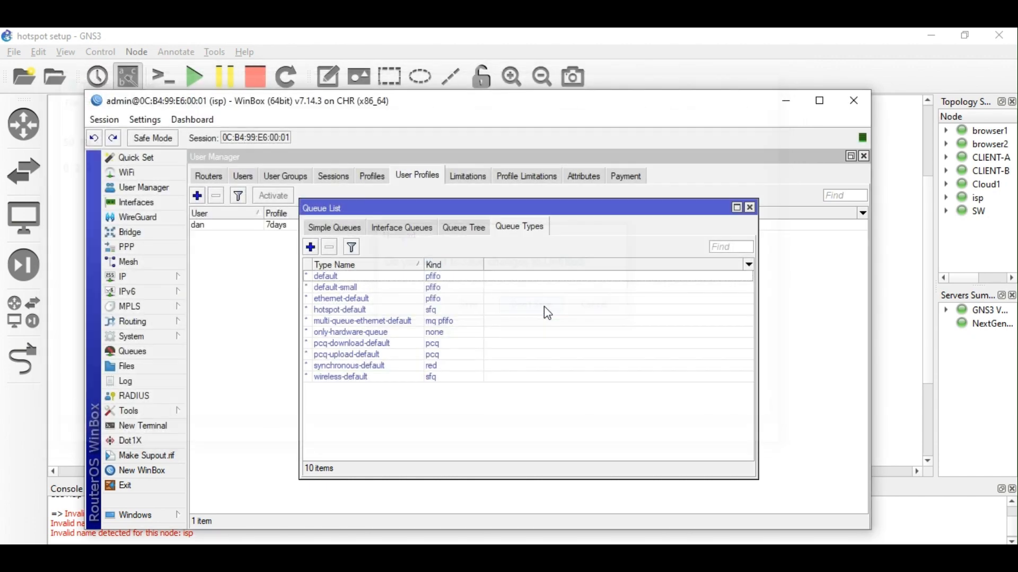
# Copy the pcq-download-default queue type into a new one named DL-PCQ.
pyautogui.click(408, 344)
pyautogui.doubleClick(407, 347)
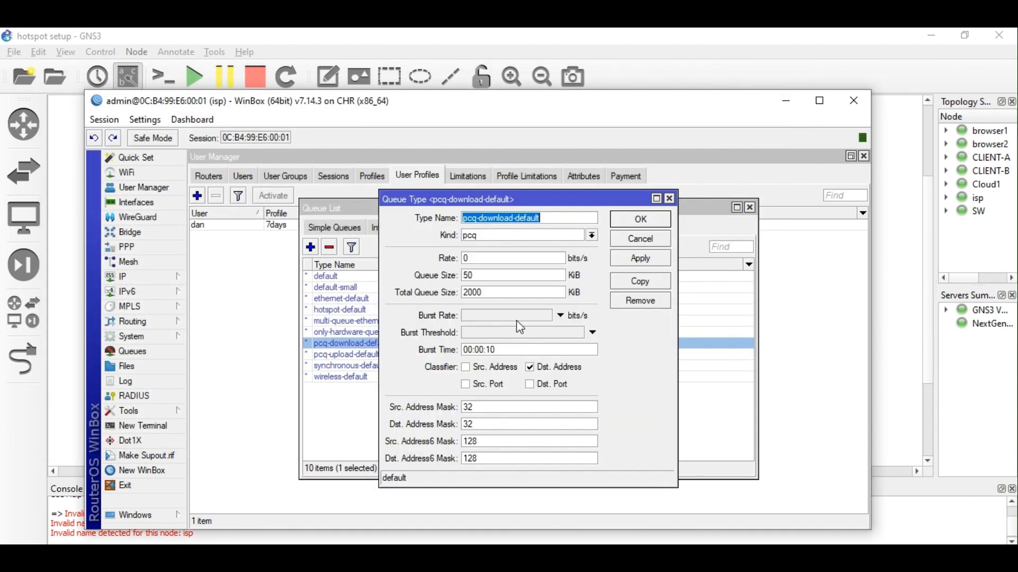
pyautogui.click(648, 289)
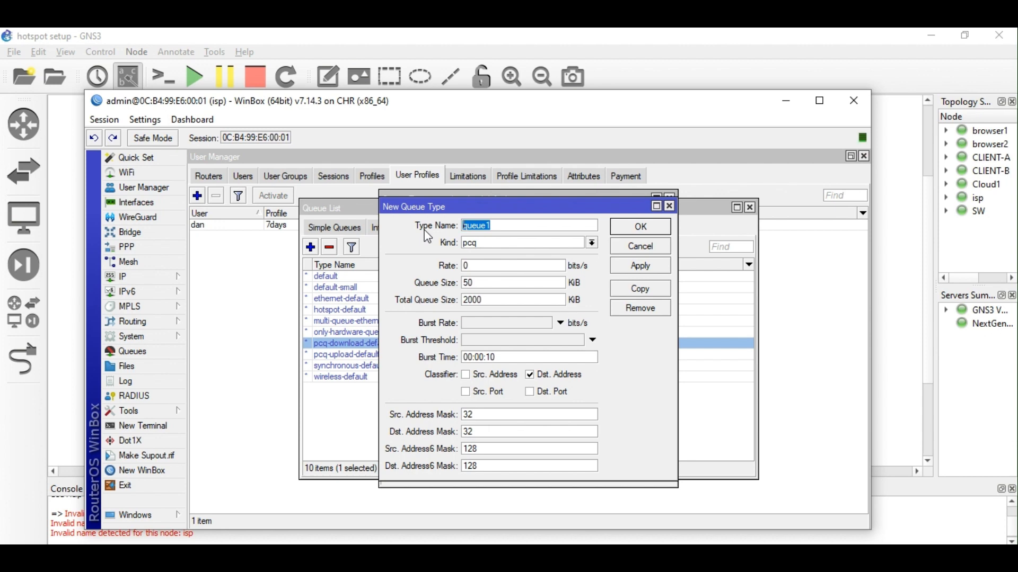
pyautogui.write('pcd')
pyautogui.press('BackSpace')
pyautogui.press('BackSpace')
pyautogui.press('BackSpace')
pyautogui.write('dl')
pyautogui.press('BackSpace')
pyautogui.press('BackSpace')
pyautogui.write('DL-PCQ')
# Set the DL-PCQ rate to 512k and save it.
pyautogui.doubleClick(466, 265)
pyautogui.write('2M')
pyautogui.click(648, 265)
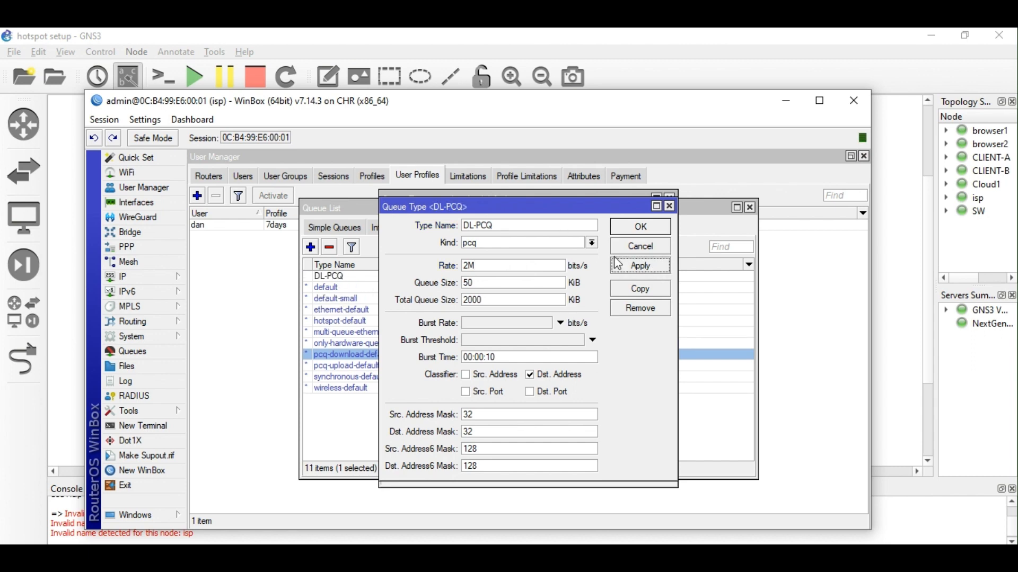
pyautogui.click(472, 265)
pyautogui.write('512')
pyautogui.press('BackSpace')
pyautogui.write('K')
pyautogui.click(652, 271)
pyautogui.click(647, 228)
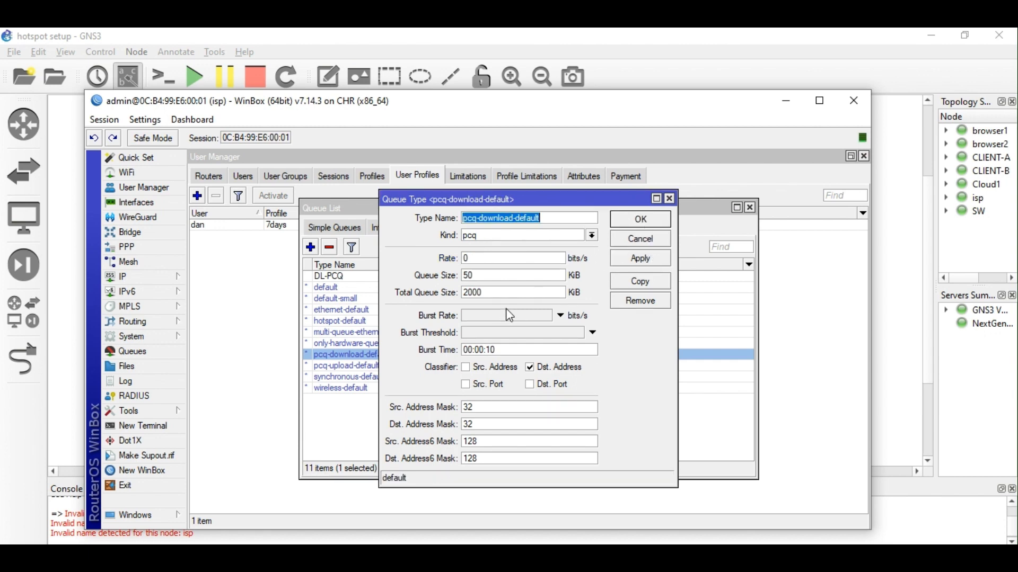
# Copy the pcq-upload-default queue type into a new one named UL-PCQ.
pyautogui.click(652, 222)
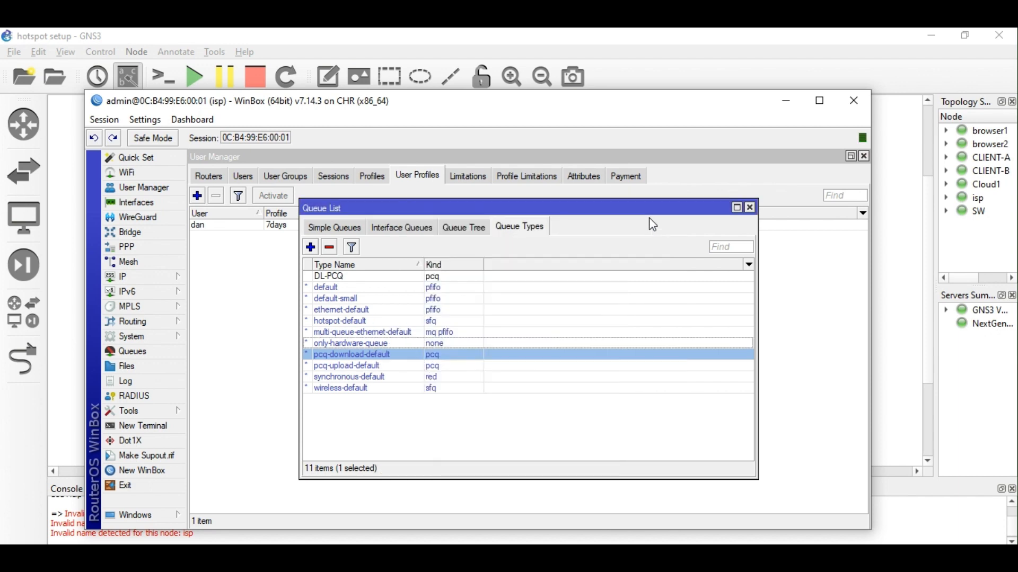
pyautogui.doubleClick(384, 366)
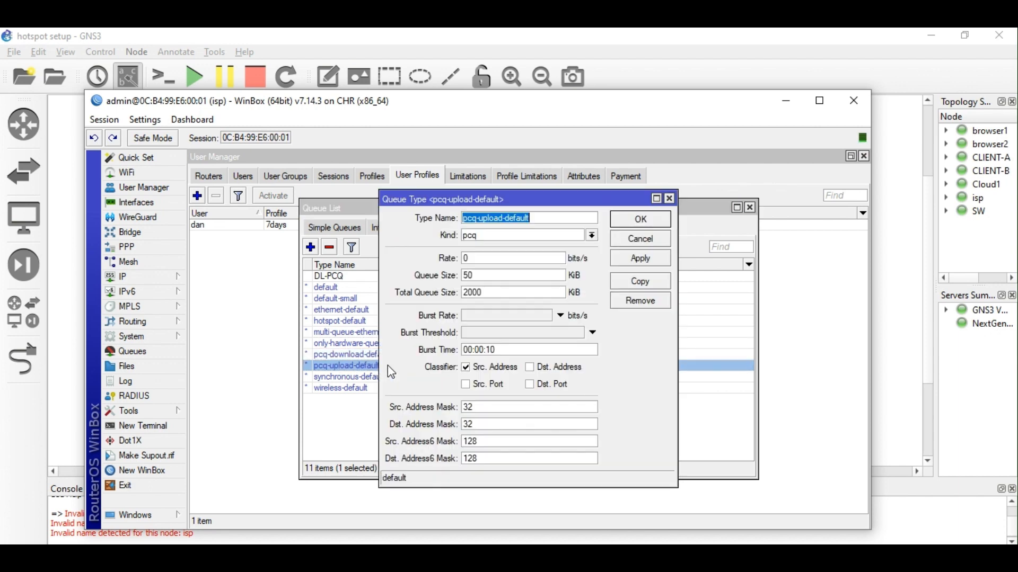
pyautogui.click(651, 285)
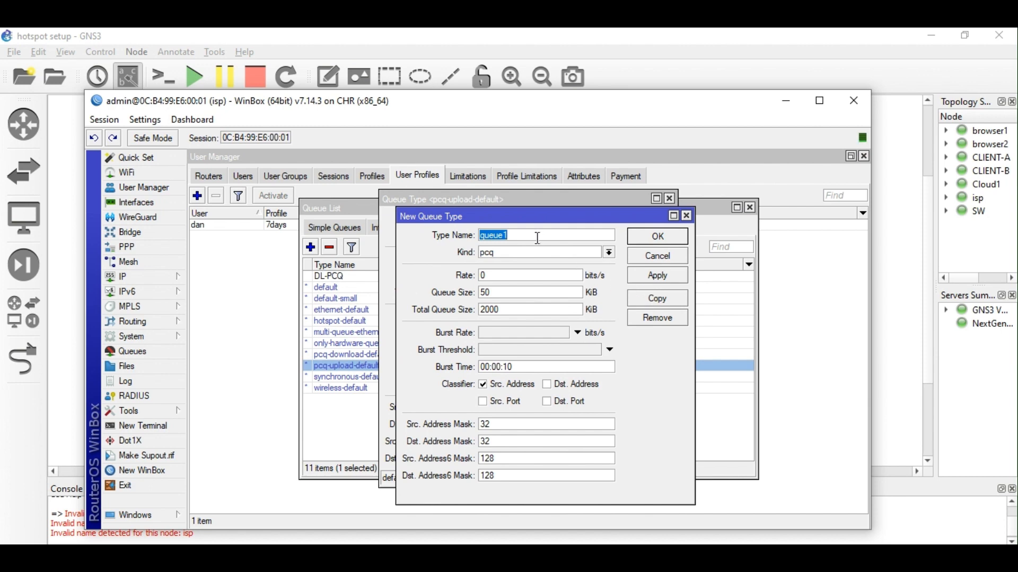
pyautogui.moveTo(535, 236); pyautogui.dragTo(450, 243)
pyautogui.write('UL_')
pyautogui.press('BackSpace')
pyautogui.write('-PCQ')
# Set the UL-PCQ rate to 700k, save it, and view the empty queue tree.
pyautogui.doubleClick(511, 274)
pyautogui.write('512K')
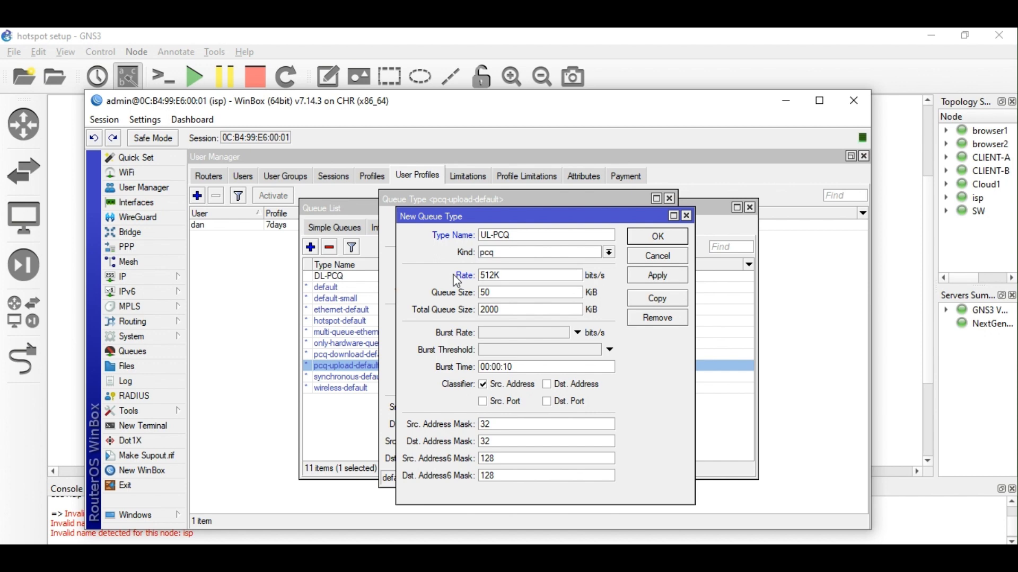
pyautogui.click(656, 279)
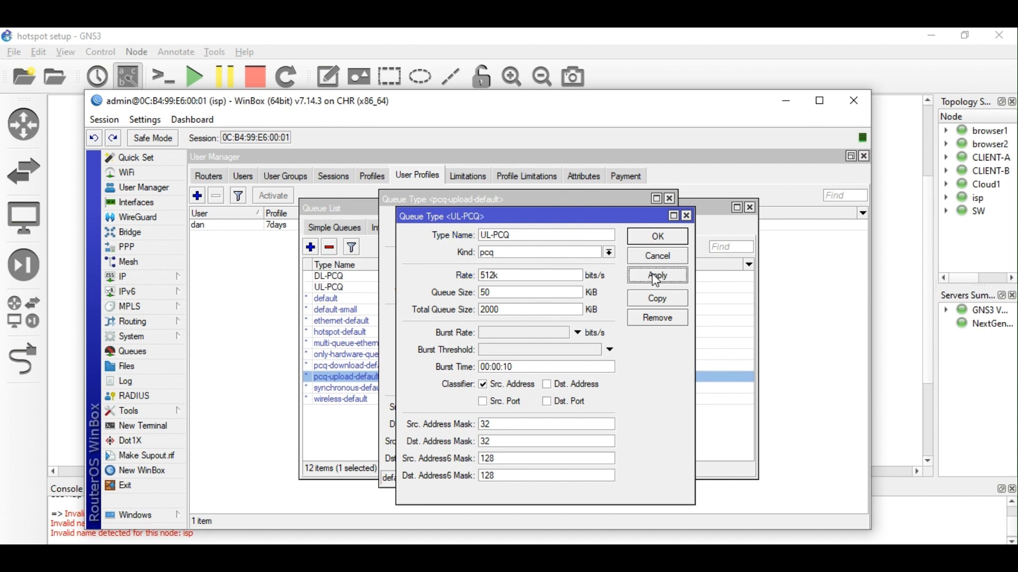
pyautogui.moveTo(494, 276); pyautogui.dragTo(444, 276)
pyautogui.write('700k')
pyautogui.click(660, 275)
pyautogui.click(655, 236)
pyautogui.click(640, 223)
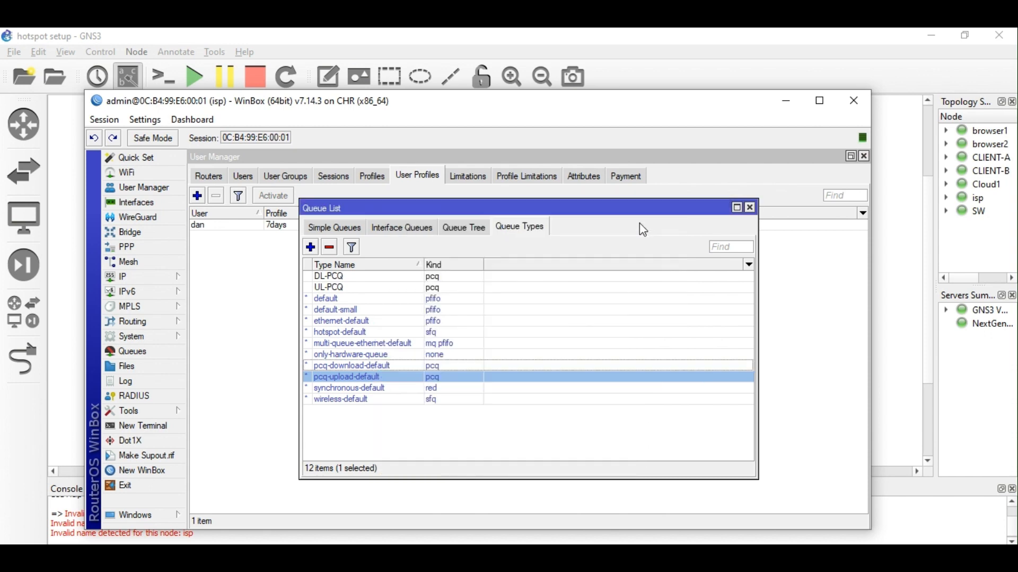
pyautogui.click(471, 240)
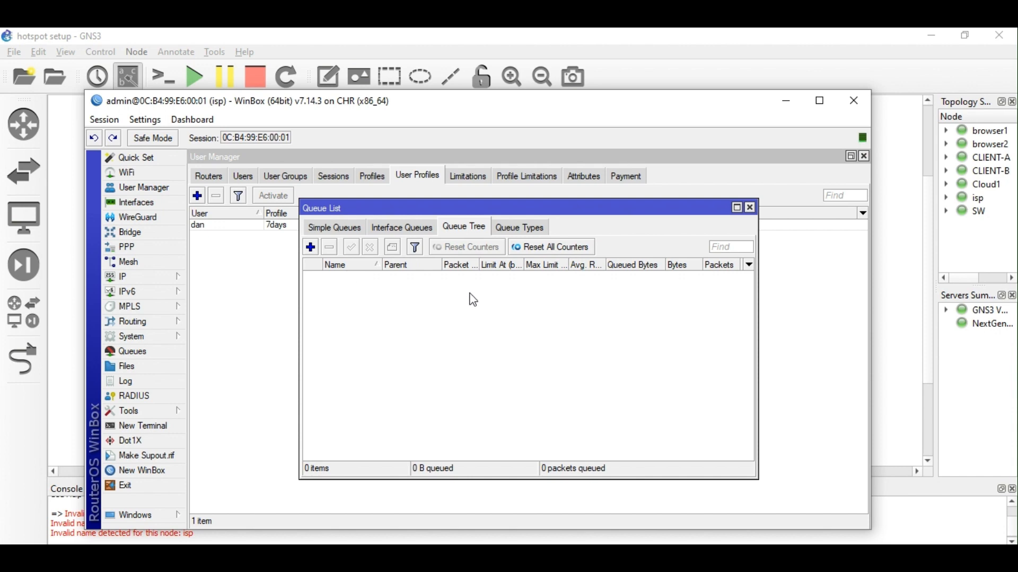
# Open IP > Firewall > Mangle and add a new mangle rule on the prerouting chain.
pyautogui.click(751, 208)
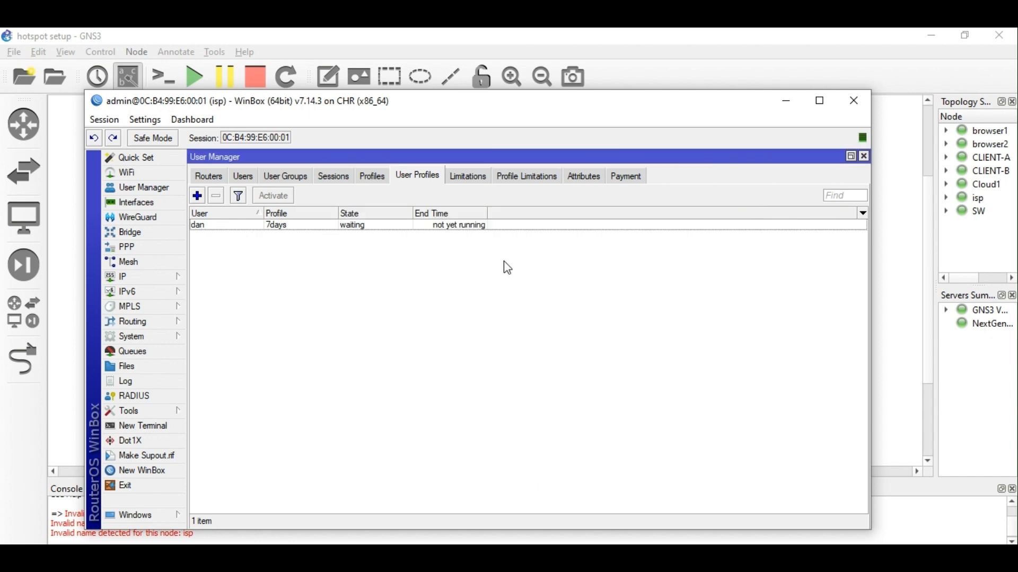
pyautogui.click(141, 282)
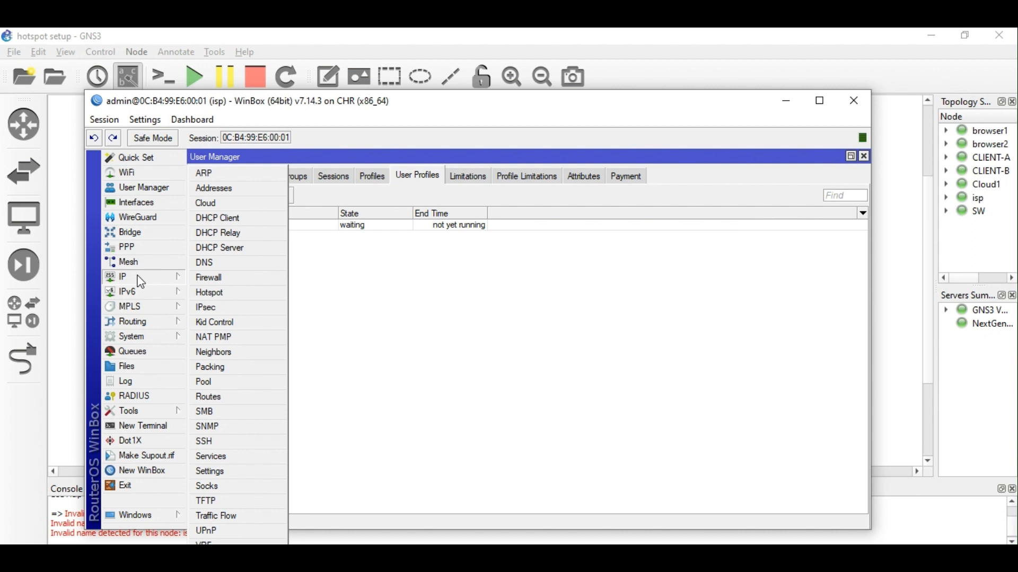
pyautogui.click(218, 278)
pyautogui.click(286, 179)
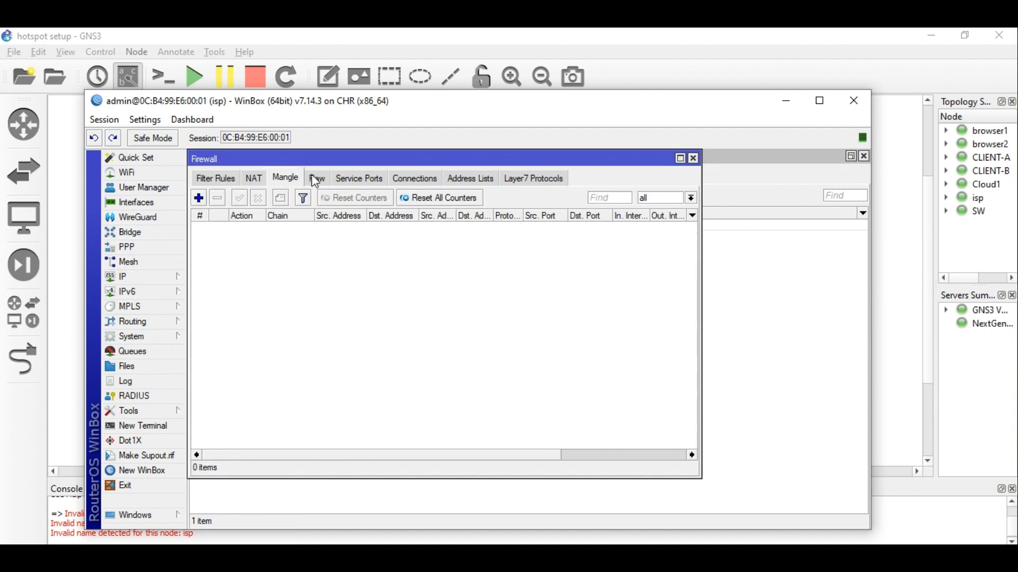
pyautogui.click(681, 161)
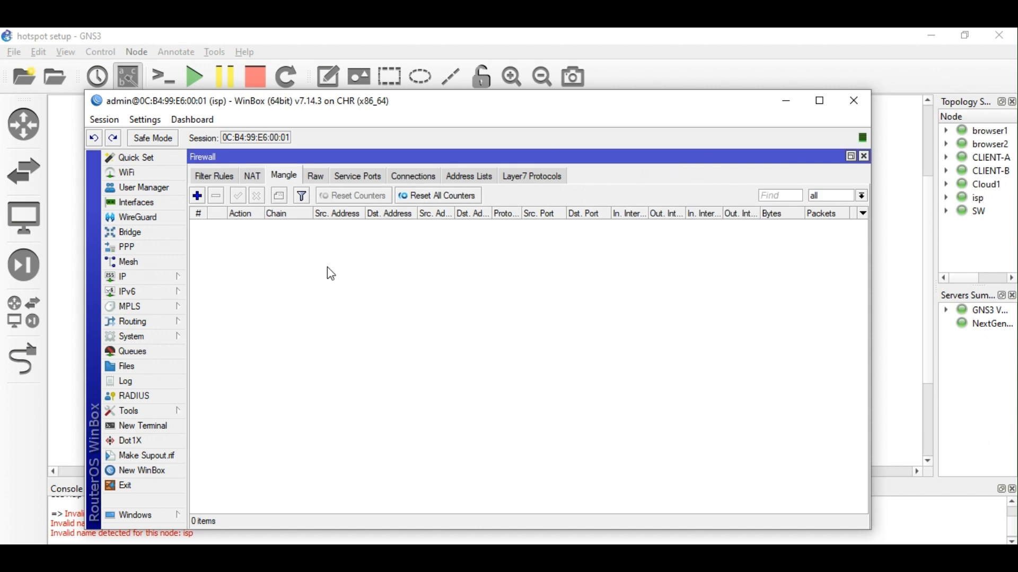
pyautogui.click(197, 196)
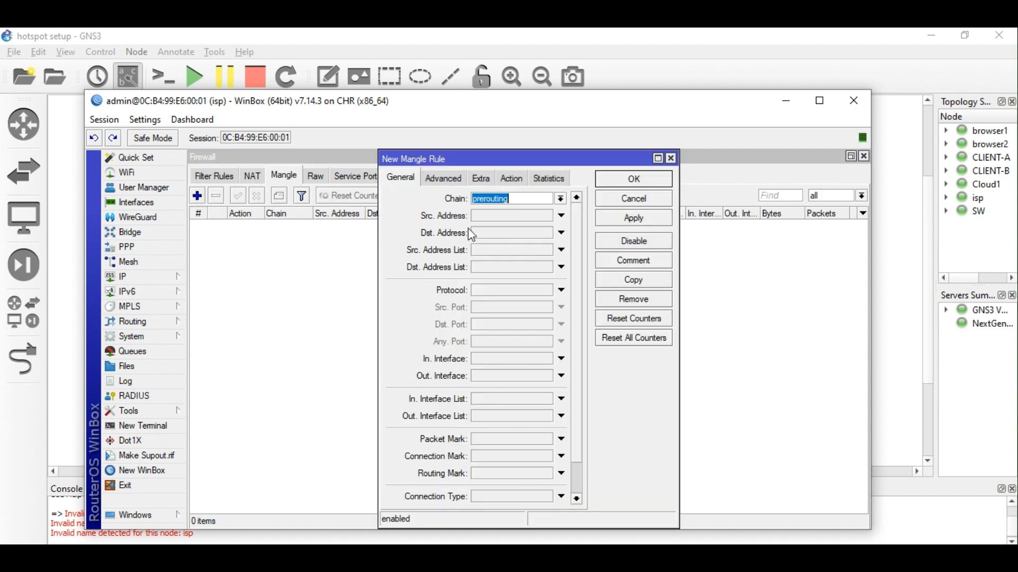
pyautogui.click(562, 200)
pyautogui.click(563, 199)
pyautogui.click(898, 265)
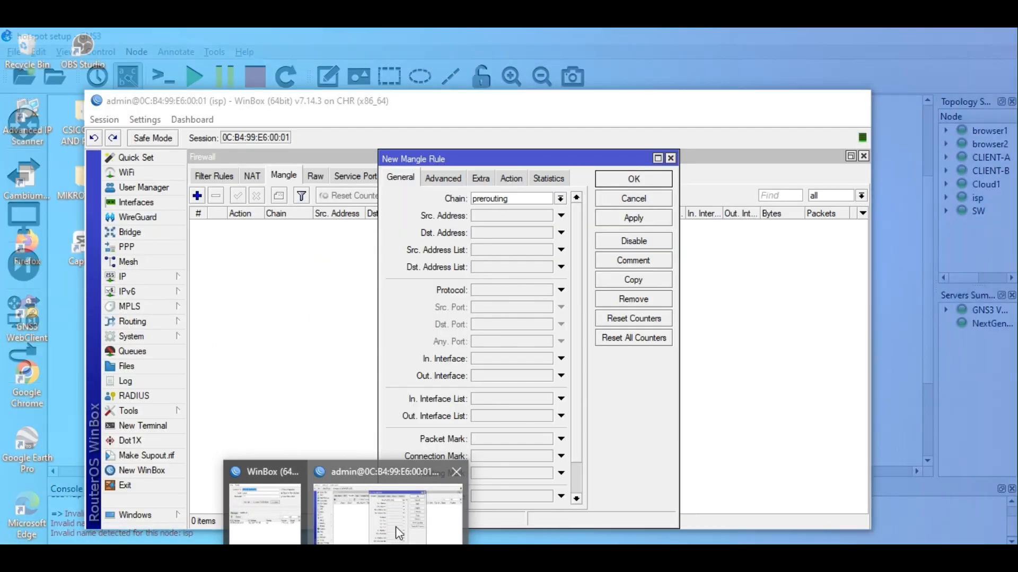
pyautogui.click(395, 527)
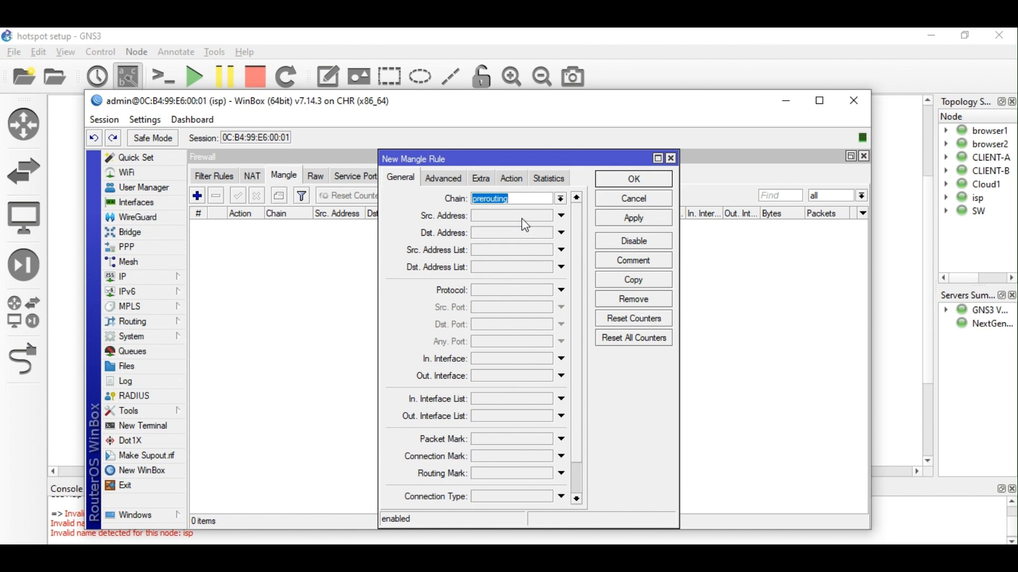
# Copy the 172.17.10.0 network from the 172.17.10.1/24 address and set it as Src. Address 172.17.10.0/24.
pyautogui.click(124, 277)
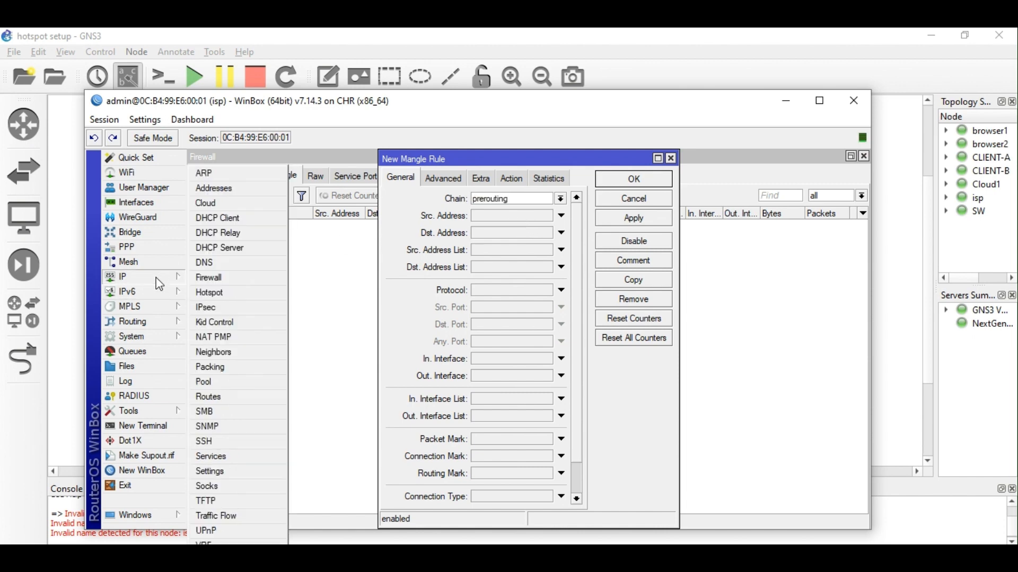
pyautogui.click(223, 197)
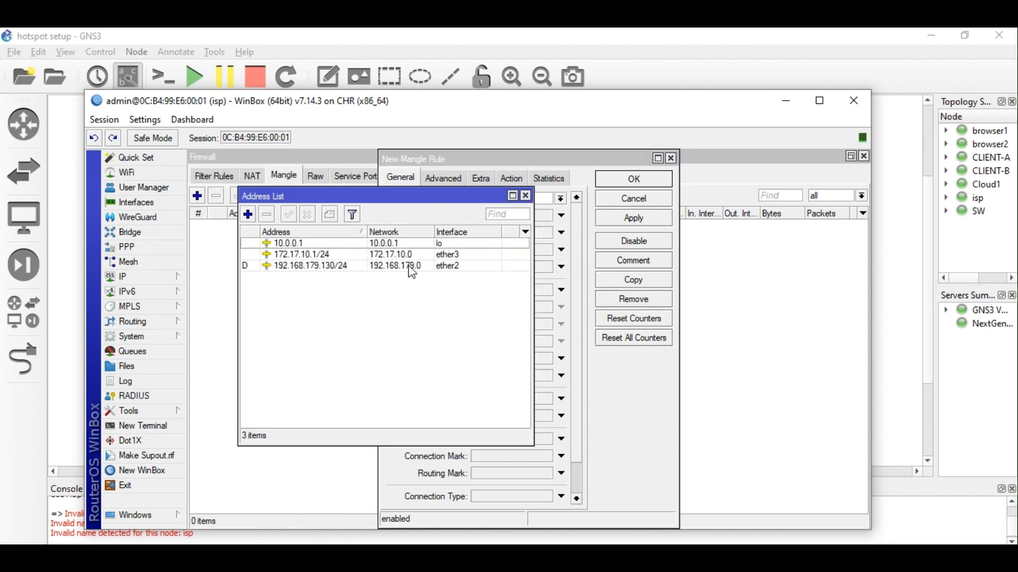
pyautogui.click(324, 258)
pyautogui.doubleClick(322, 257)
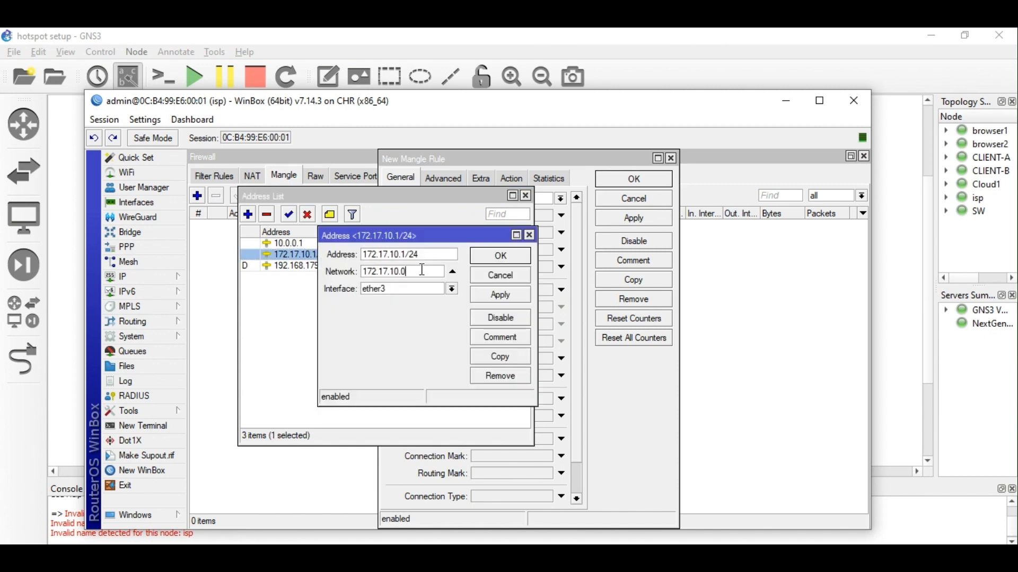
pyautogui.press('Tab')
pyautogui.hotkey('ctrl', 'c')
pyautogui.click(529, 235)
pyautogui.click(526, 196)
pyautogui.click(507, 218)
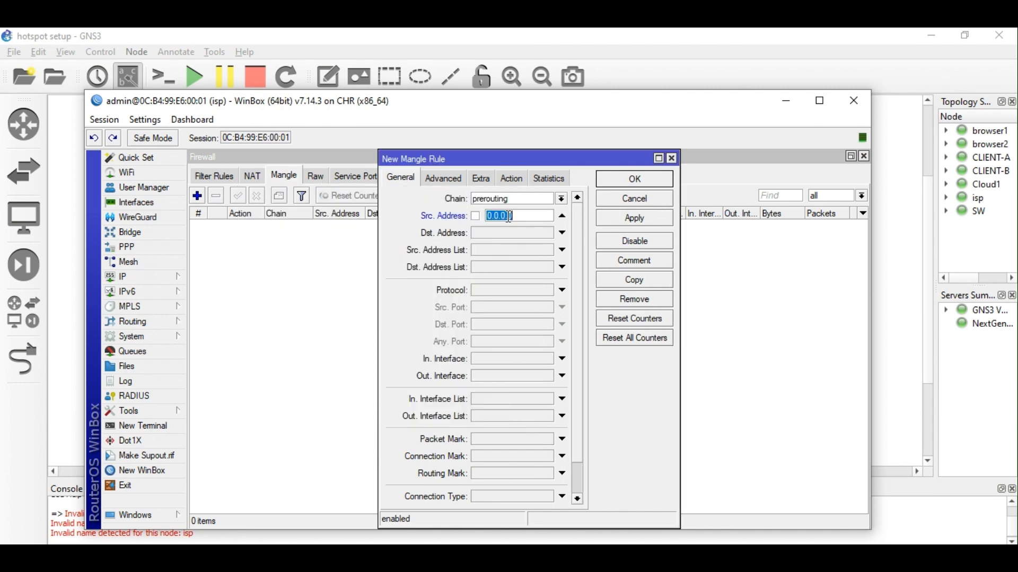
pyautogui.hotkey('ctrl', 'v')
pyautogui.write('/24')
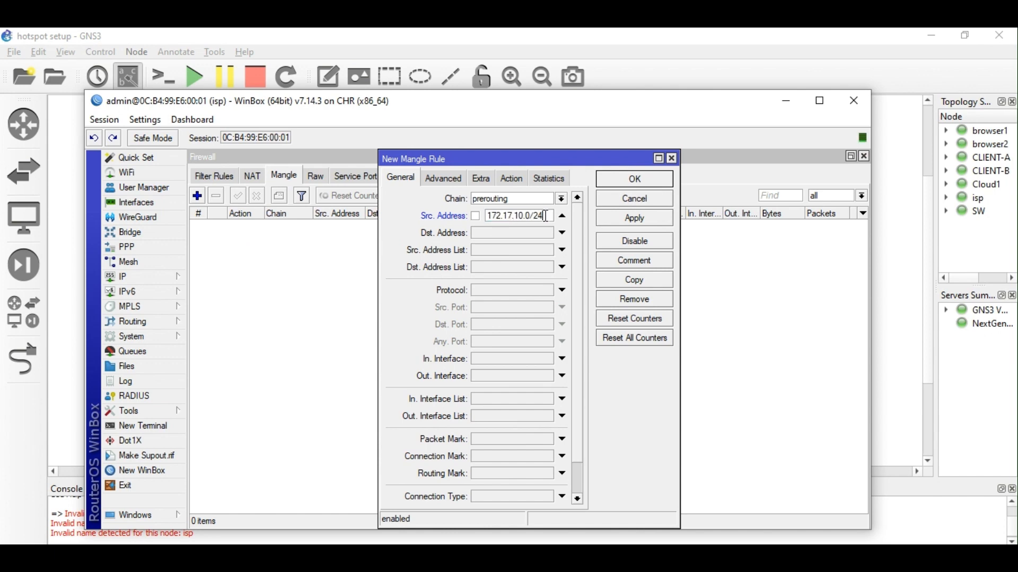
# Set the action to mark connection with new mark UL_CON, passthrough off, and save the rule.
pyautogui.click(519, 181)
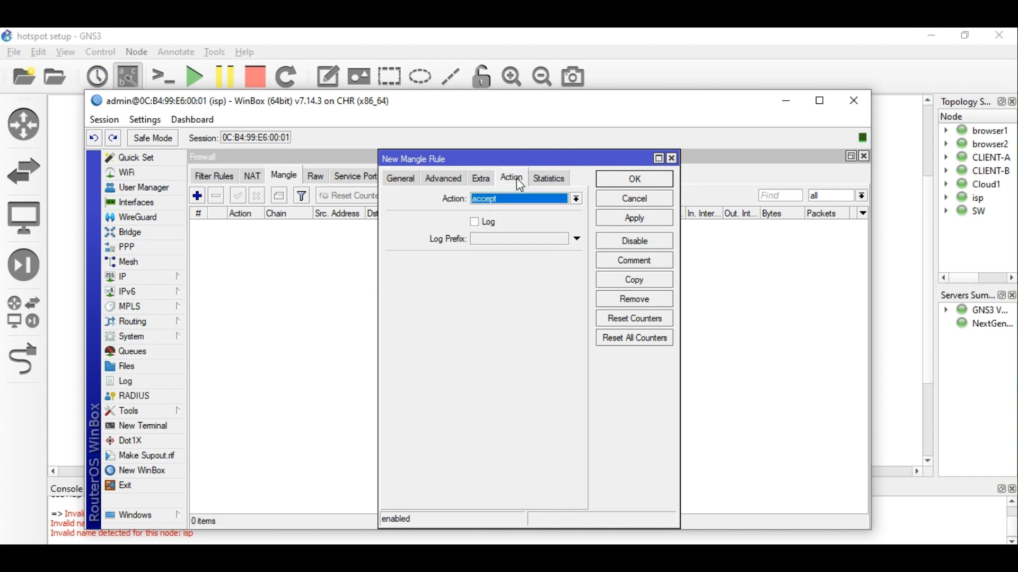
pyautogui.click(553, 196)
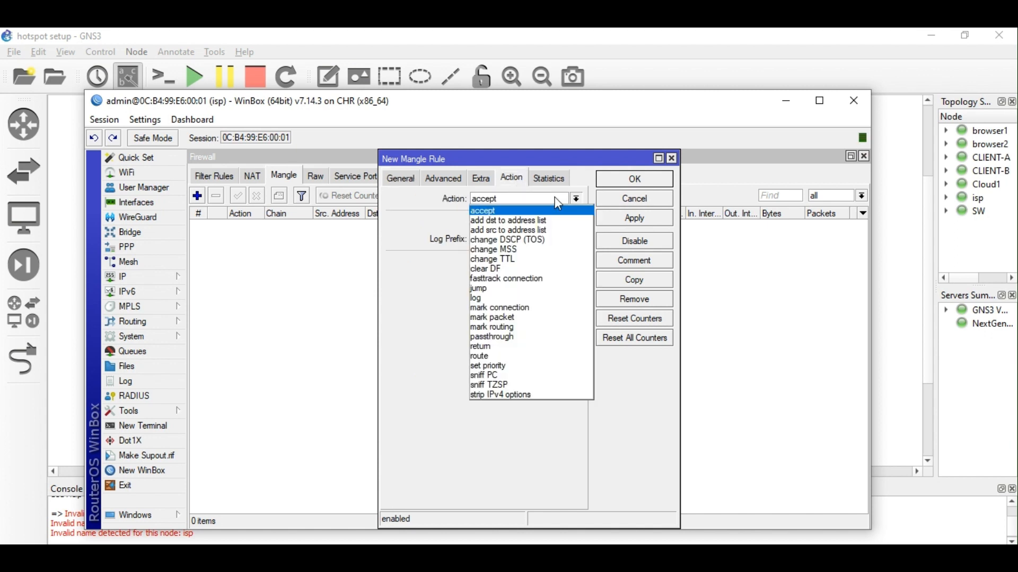
pyautogui.click(525, 308)
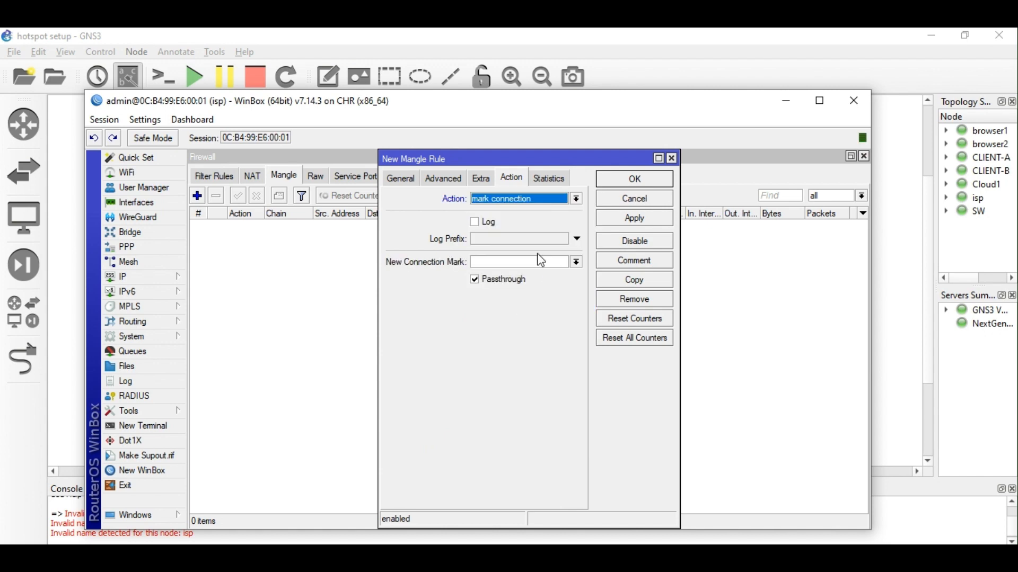
pyautogui.click(483, 280)
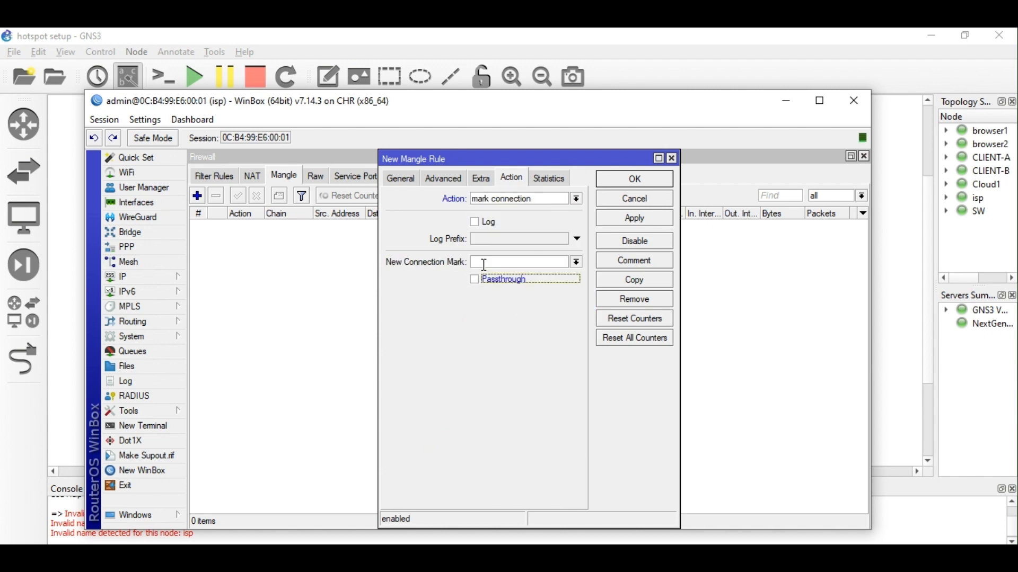
pyautogui.click(484, 263)
pyautogui.write('ul_con')
pyautogui.press('BackSpace')
pyautogui.press('BackSpace')
pyautogui.press('BackSpace')
pyautogui.press('BackSpace')
pyautogui.press('BackSpace')
pyautogui.press('BackSpace')
pyautogui.write('UL_CON')
pyautogui.click(640, 222)
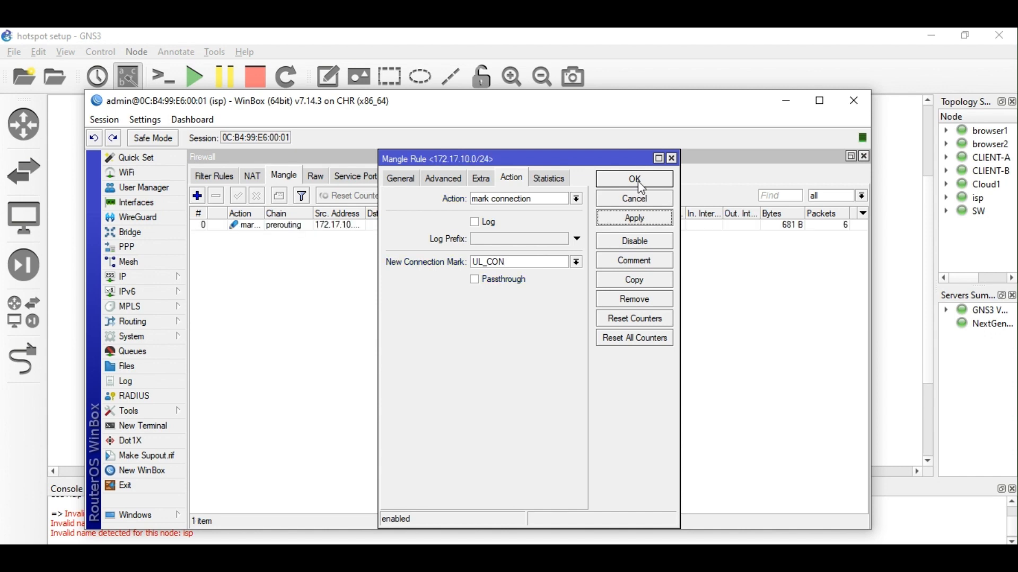
pyautogui.click(407, 181)
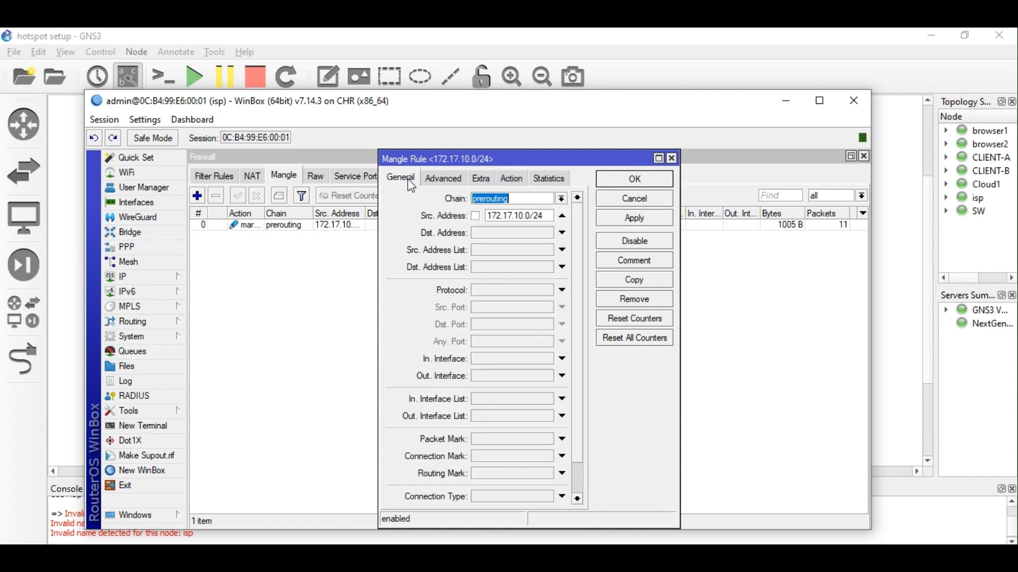
pyautogui.click(512, 179)
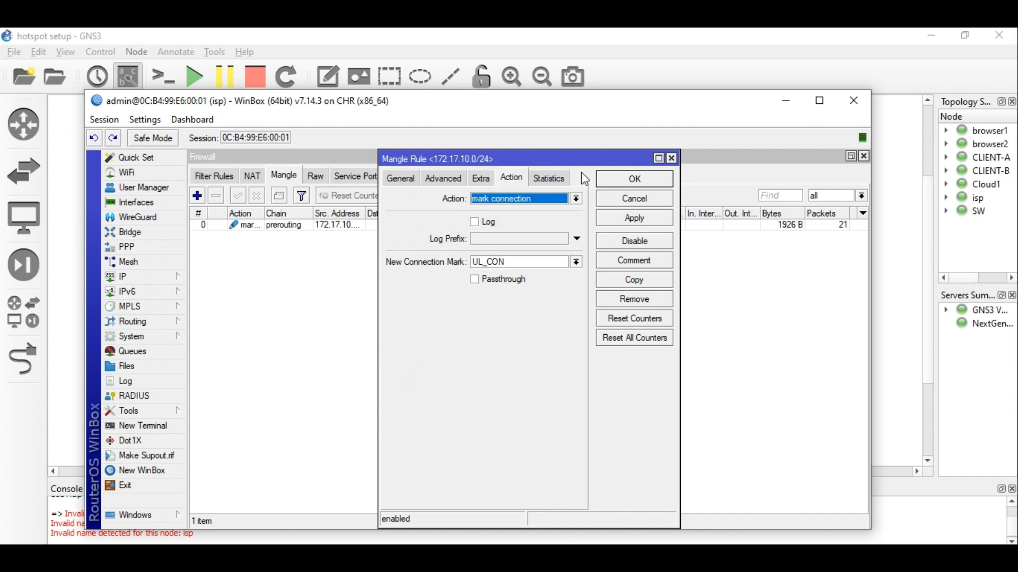
pyautogui.click(638, 181)
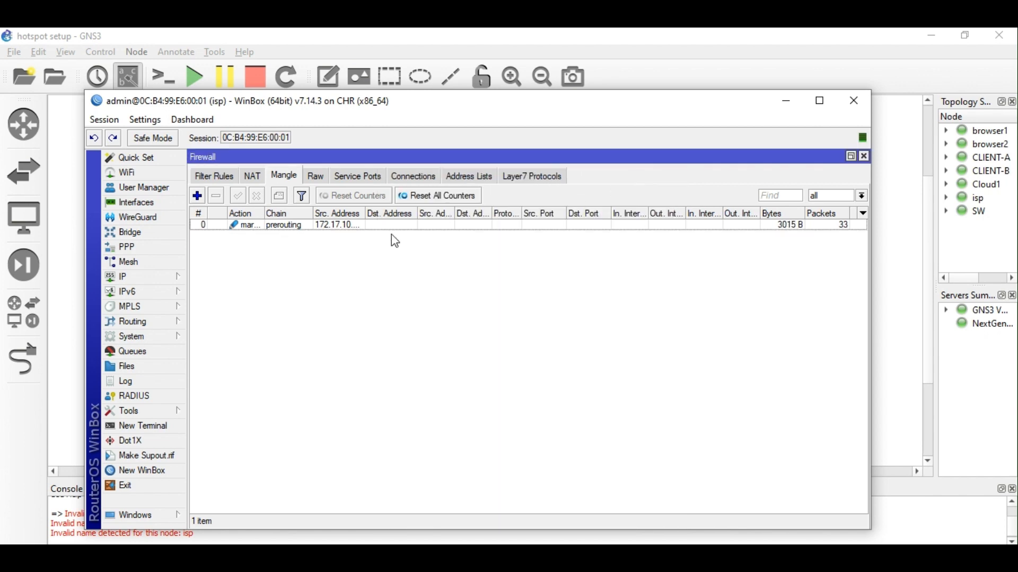
# Add a new mangle rule that matches connection mark UL_CON.
pyautogui.click(198, 196)
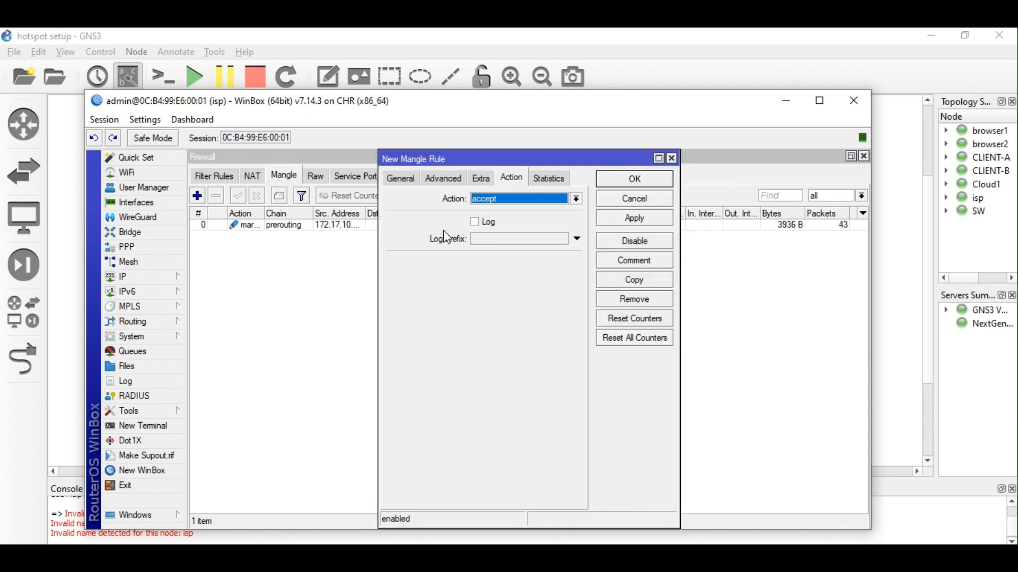
pyautogui.click(397, 181)
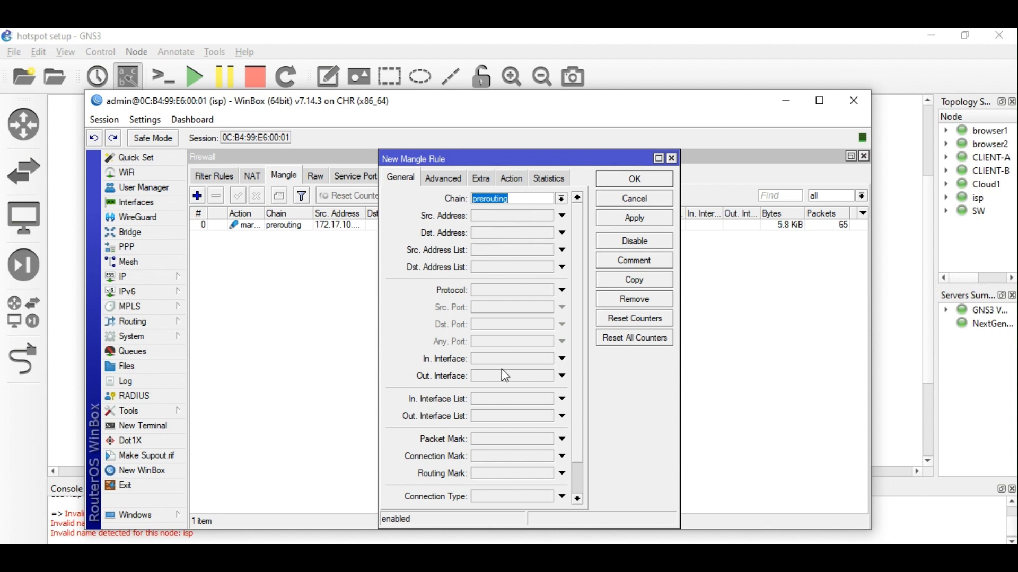
pyautogui.scroll(-2, 519, 466)
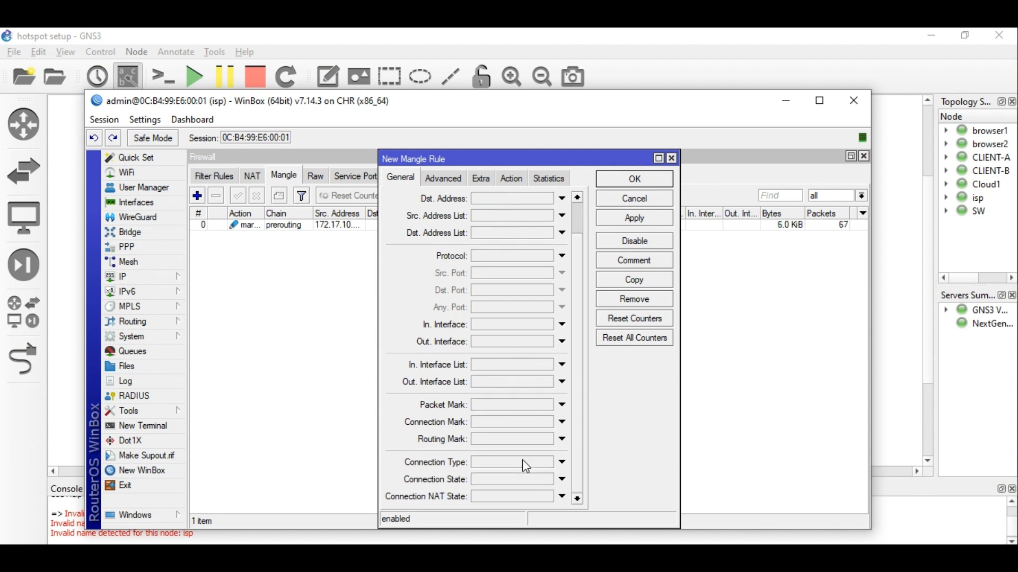
pyautogui.click(538, 423)
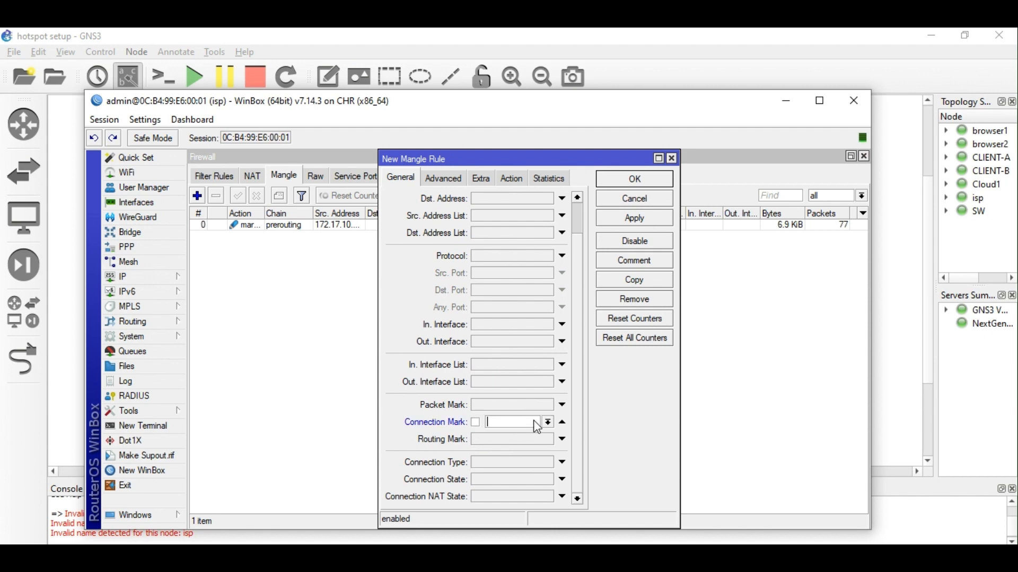
pyautogui.click(549, 424)
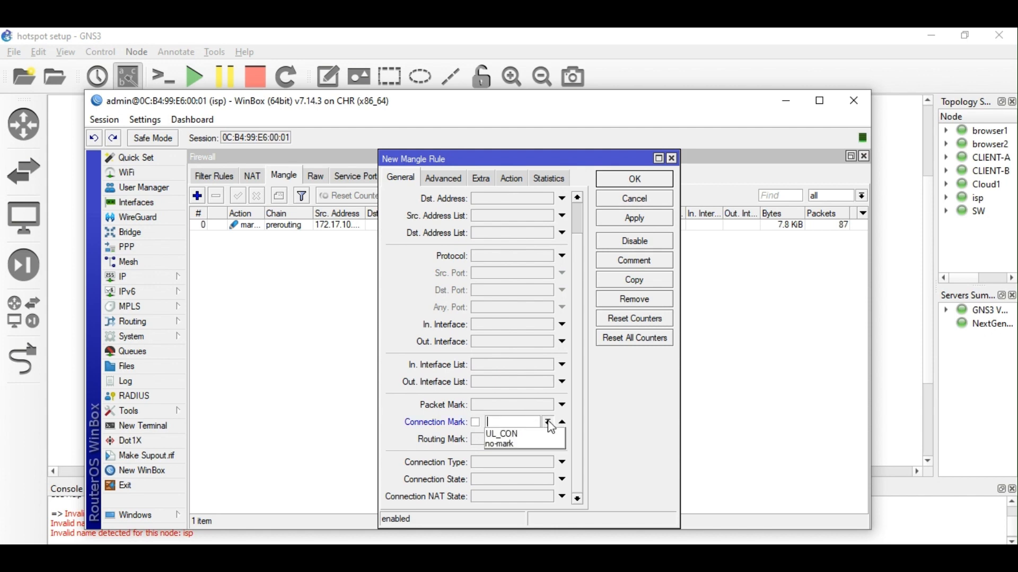
pyautogui.click(514, 434)
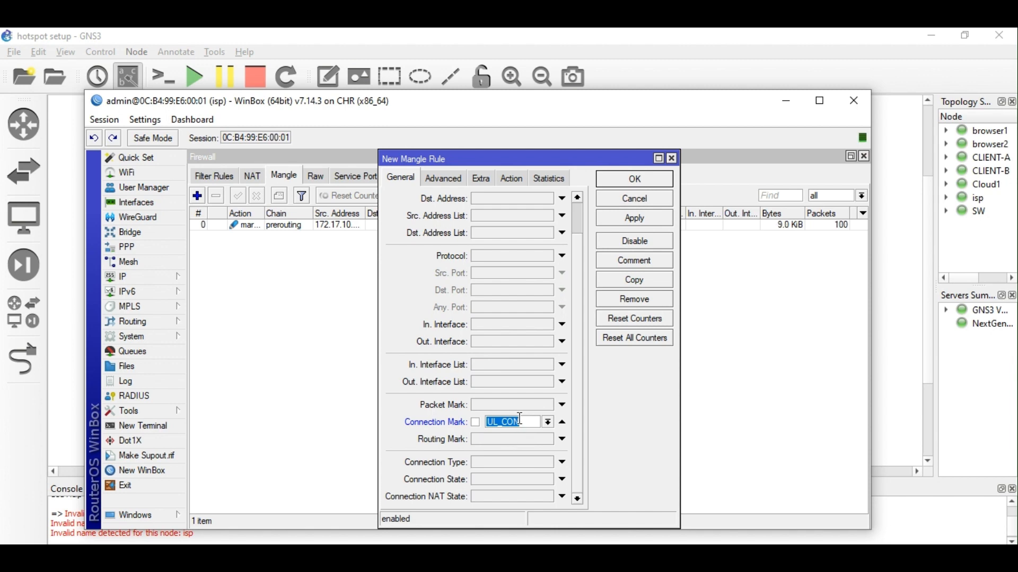
pyautogui.click(548, 423)
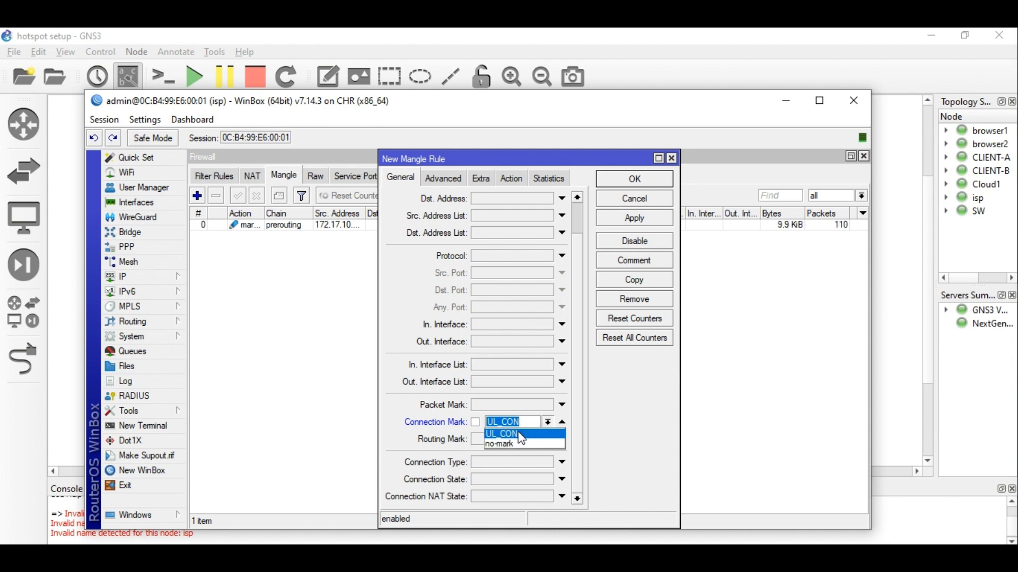
pyautogui.click(519, 433)
# Set the action to mark packet with new packet mark UL_PKT, passthrough off, and apply.
pyautogui.click(519, 180)
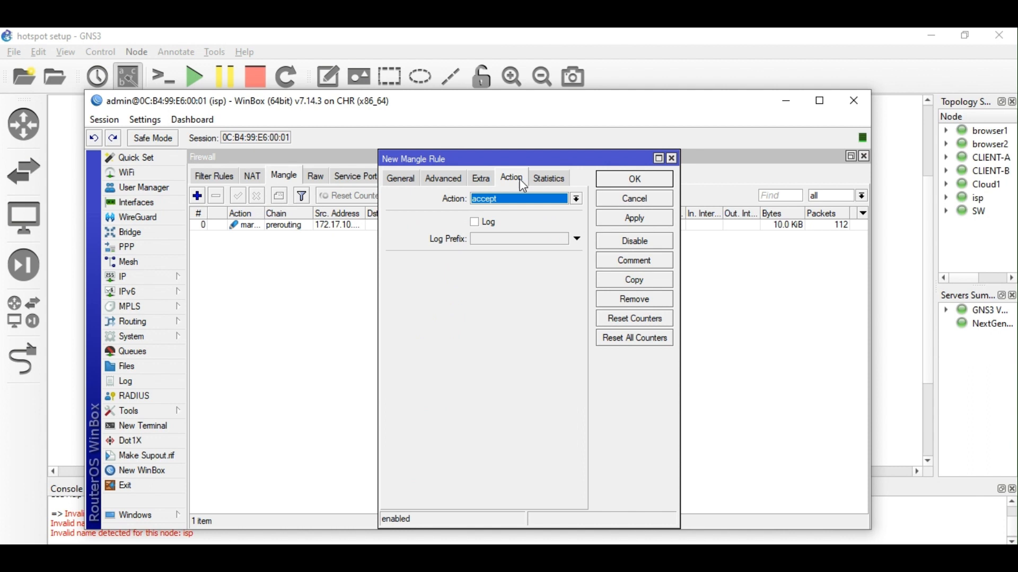
pyautogui.click(576, 199)
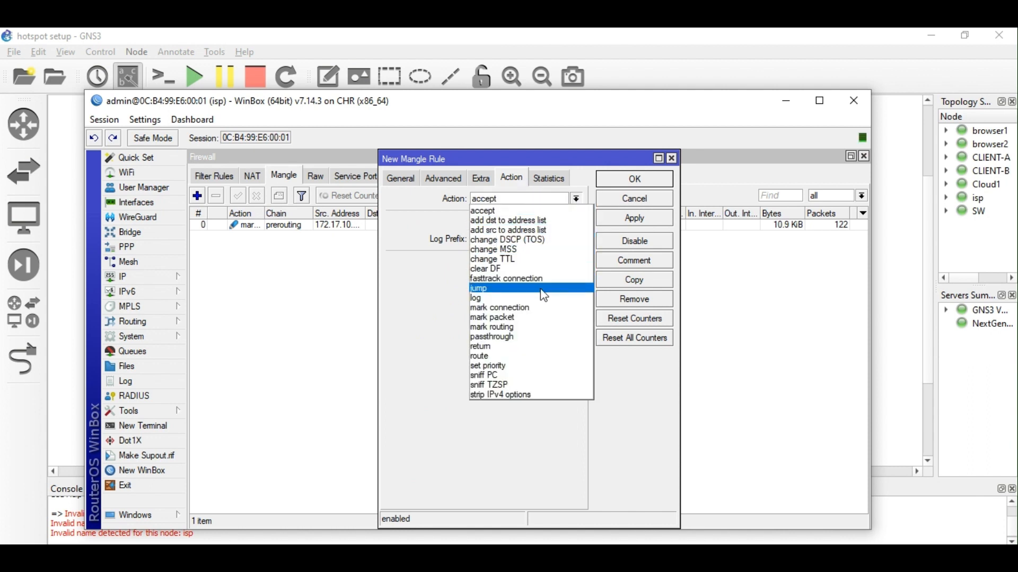
pyautogui.click(541, 318)
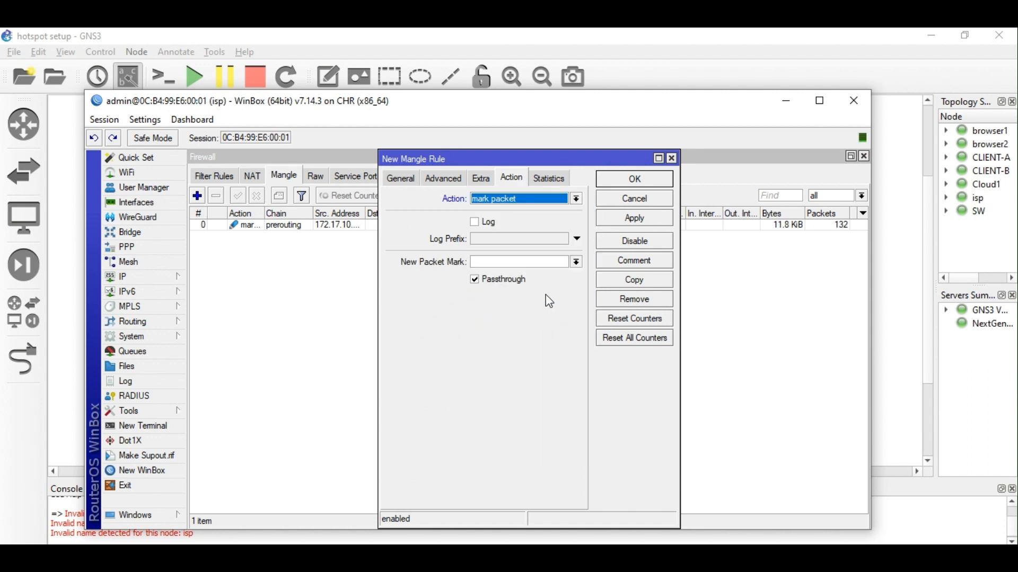
pyautogui.click(481, 279)
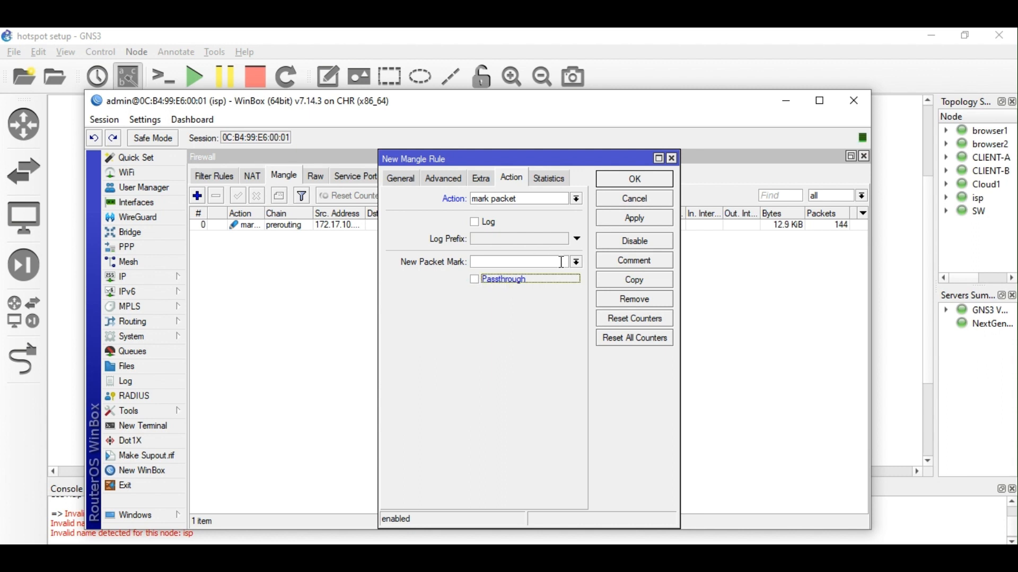
pyautogui.click(534, 264)
pyautogui.write('UL')
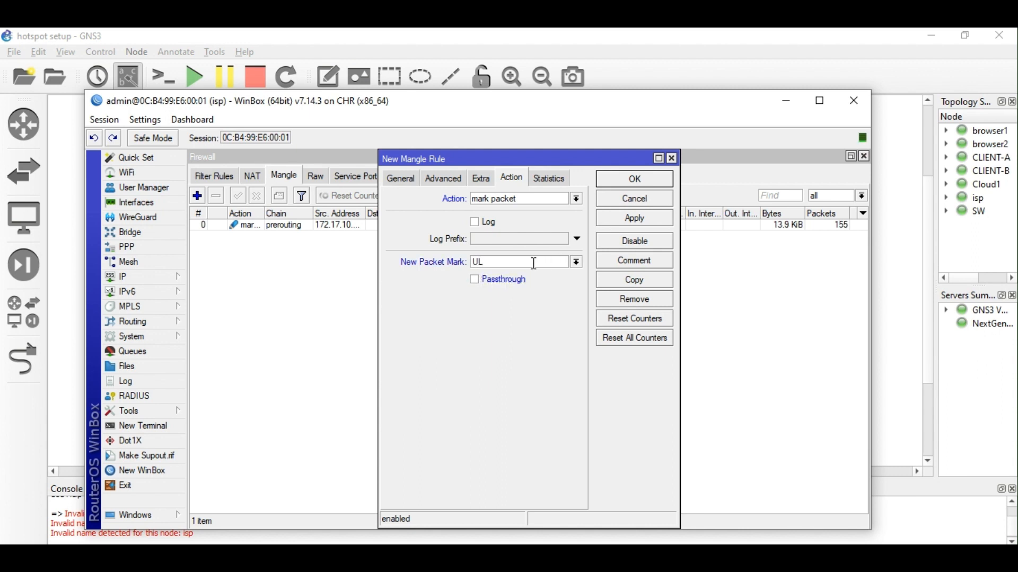
pyautogui.write('_PKT')
pyautogui.click(639, 221)
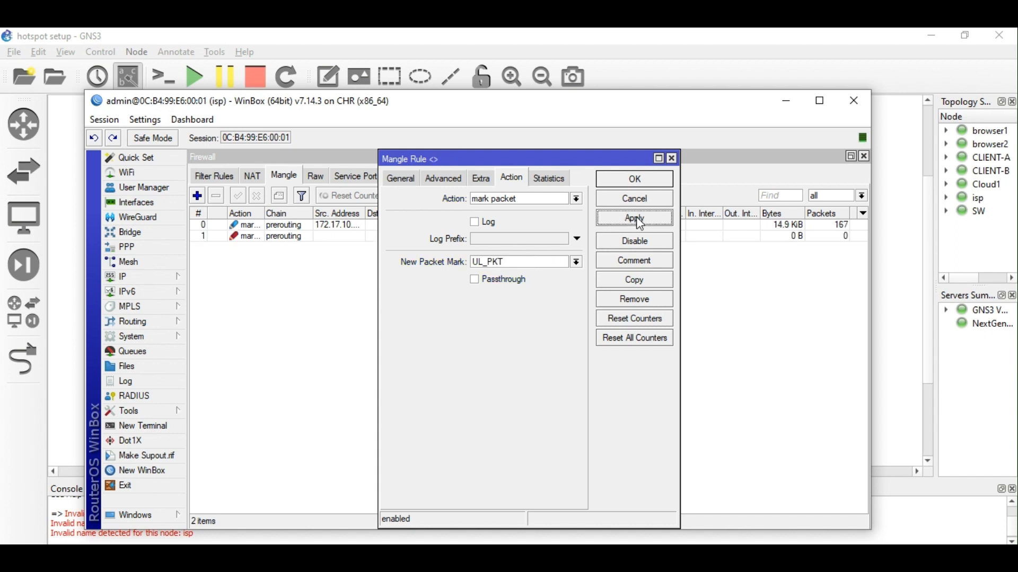
# Save the UL_PKT rule, then turn passthrough back on for the UL_CON connection-marking rule.
pyautogui.click(405, 181)
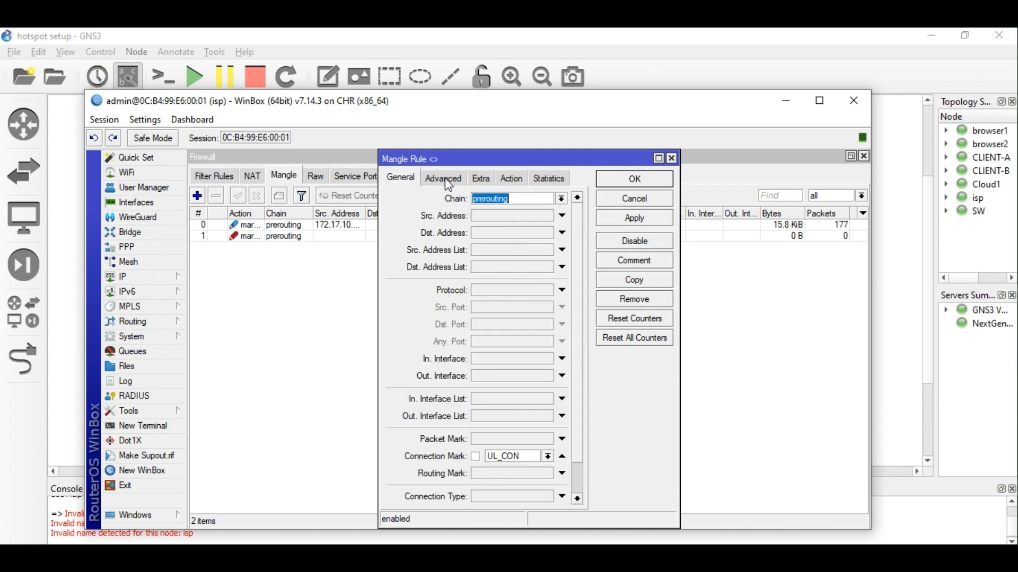
pyautogui.click(633, 182)
pyautogui.doubleClick(393, 226)
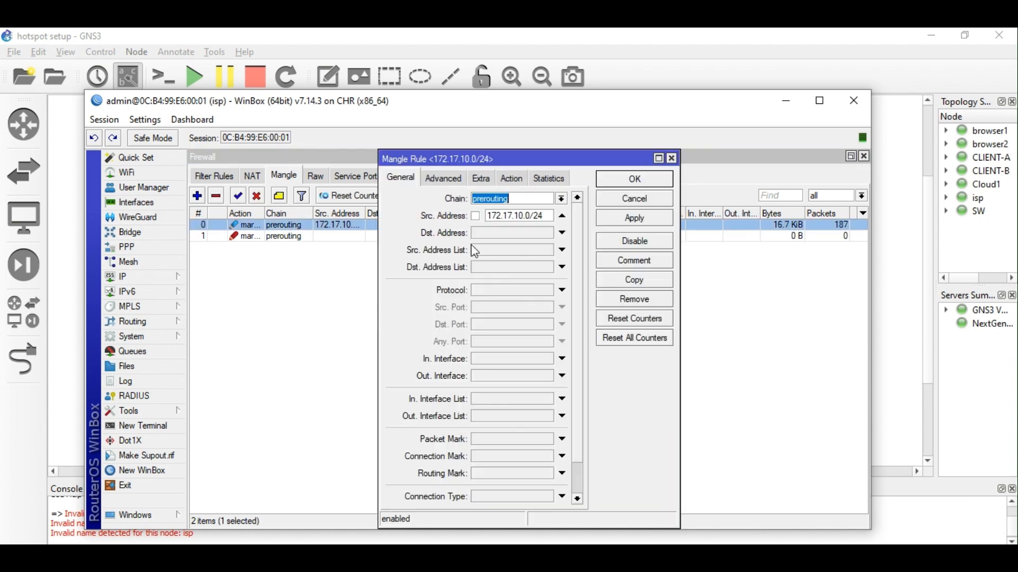
pyautogui.click(522, 184)
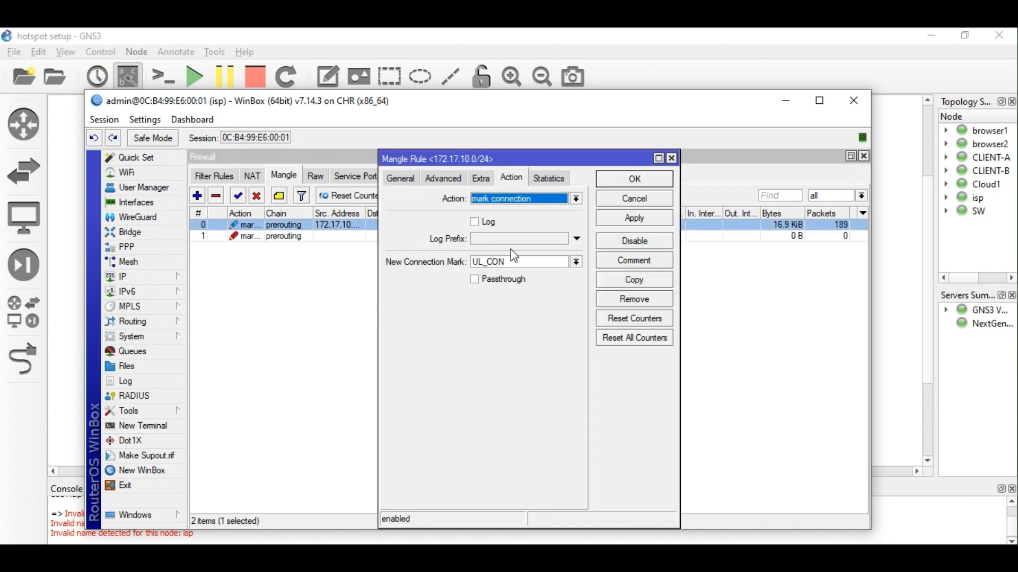
pyautogui.click(496, 280)
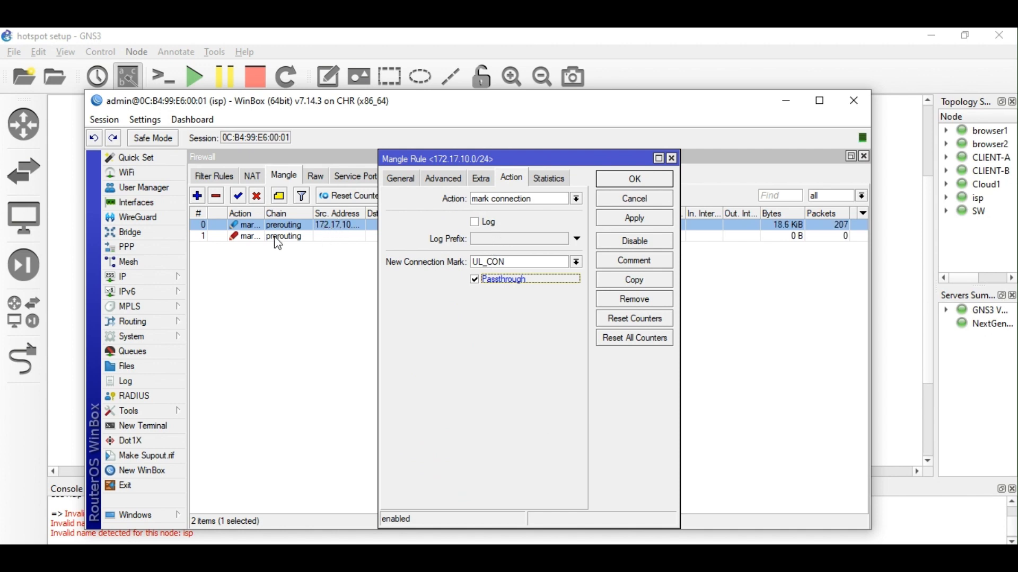
pyautogui.click(639, 218)
pyautogui.click(636, 179)
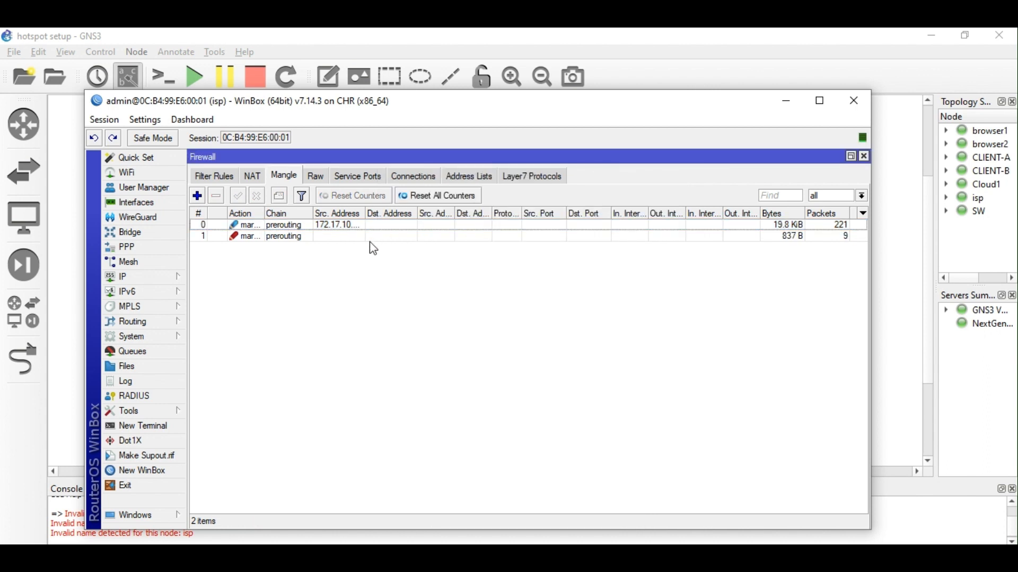
# Reopen and save the UL_PKT rule, then widen the Action column of the mangle list.
pyautogui.doubleClick(370, 239)
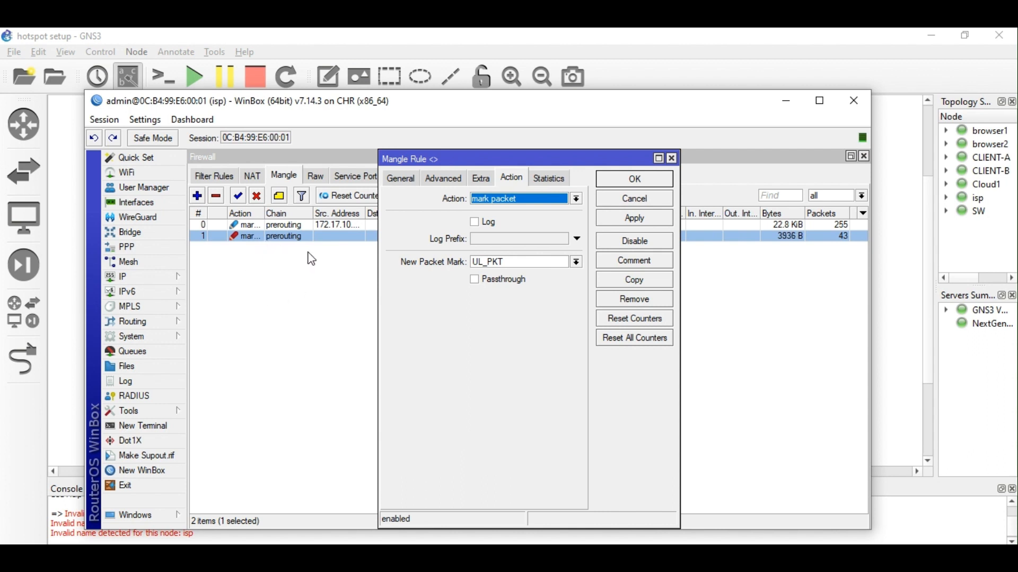
pyautogui.click(639, 180)
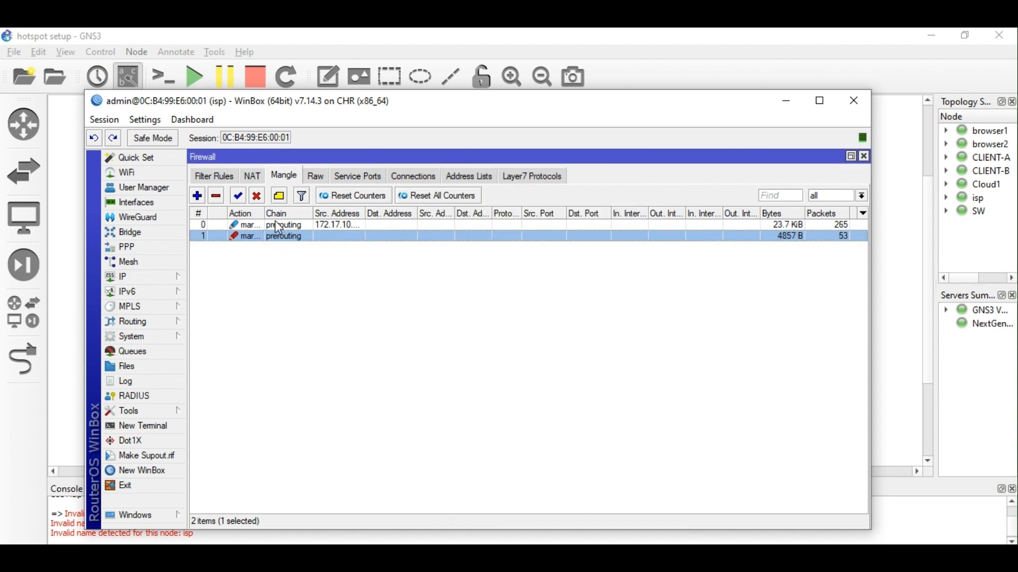
pyautogui.moveTo(265, 214); pyautogui.dragTo(311, 214)
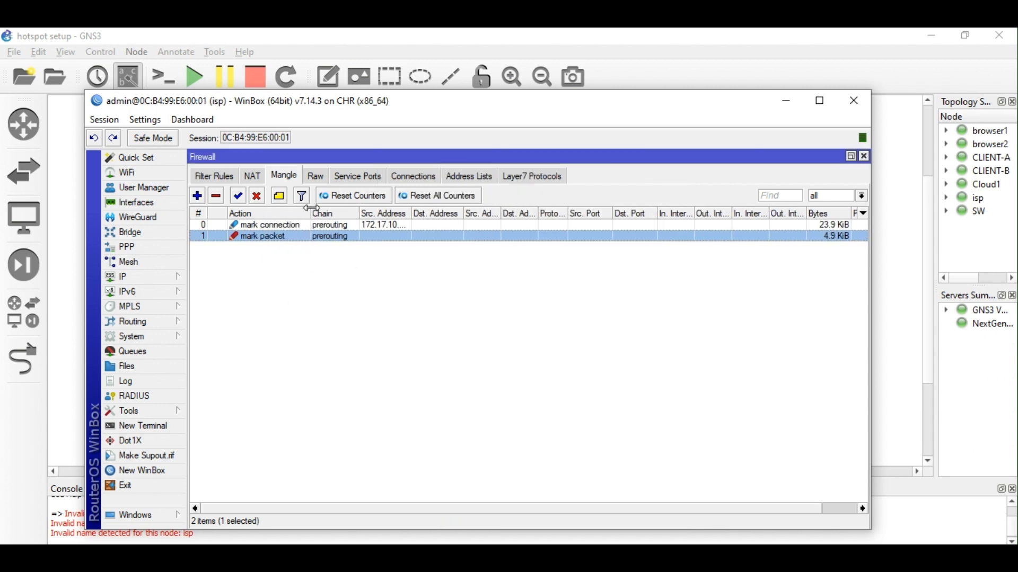
# Add a new mangle rule in the postrouting chain with Dst. Address 172.17.10.0/24.
pyautogui.click(198, 197)
pyautogui.click(403, 178)
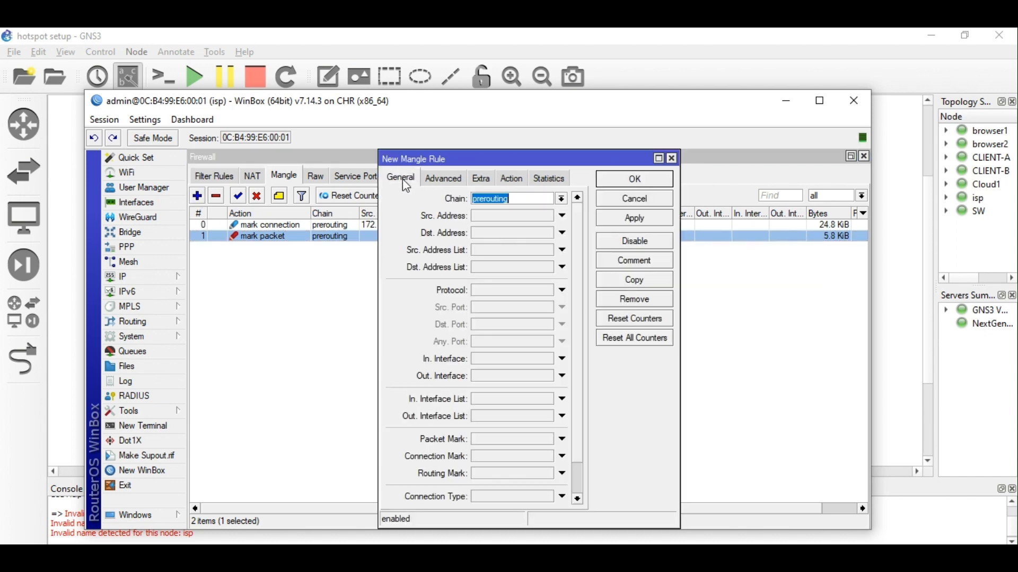
pyautogui.click(561, 200)
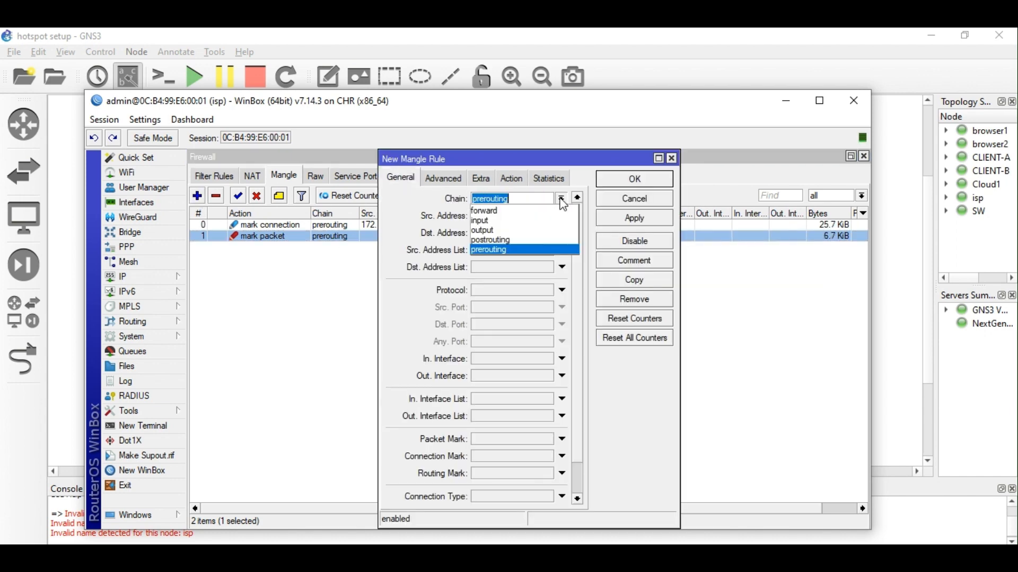
pyautogui.click(530, 241)
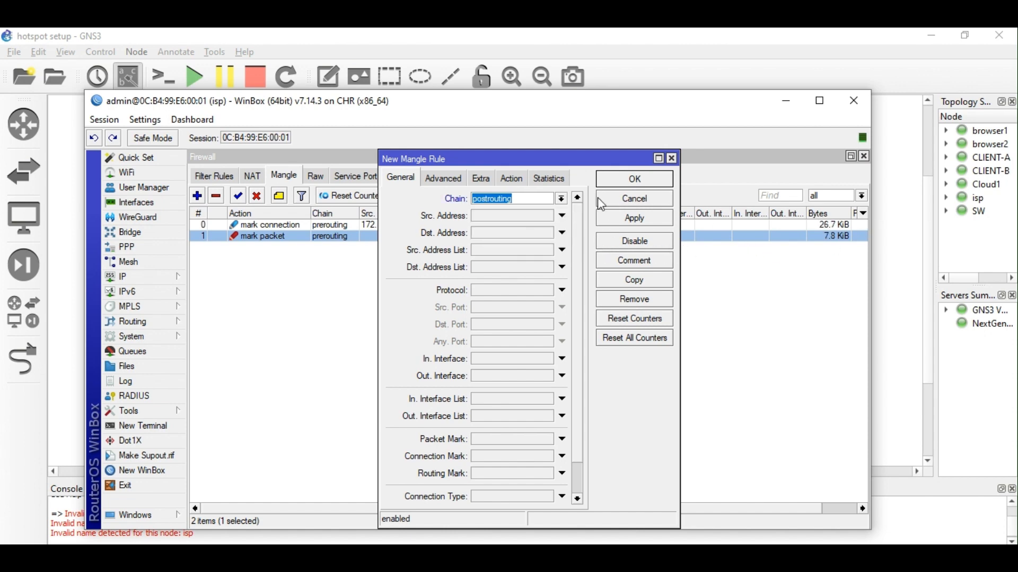
pyautogui.click(925, 222)
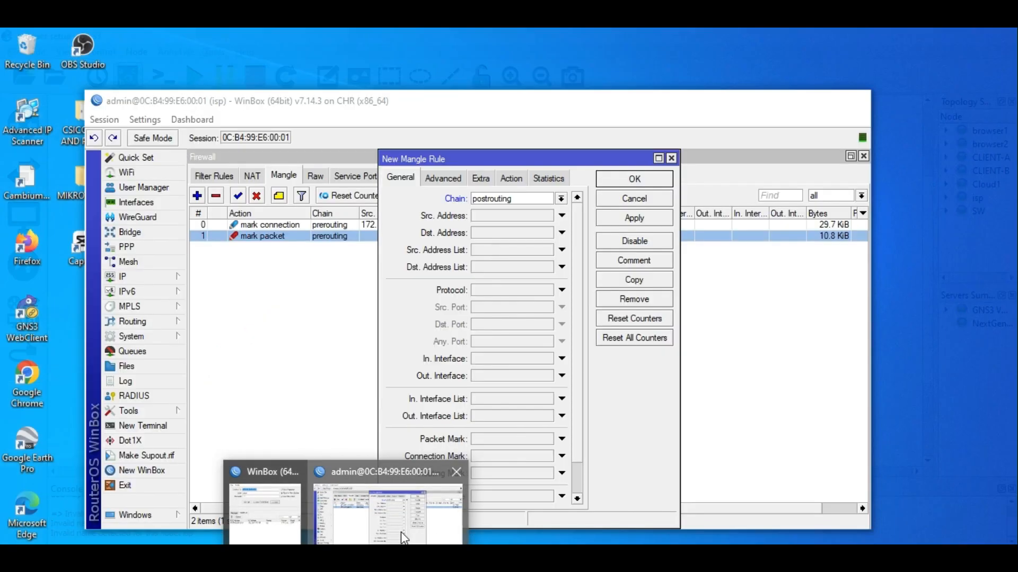
pyautogui.click(393, 495)
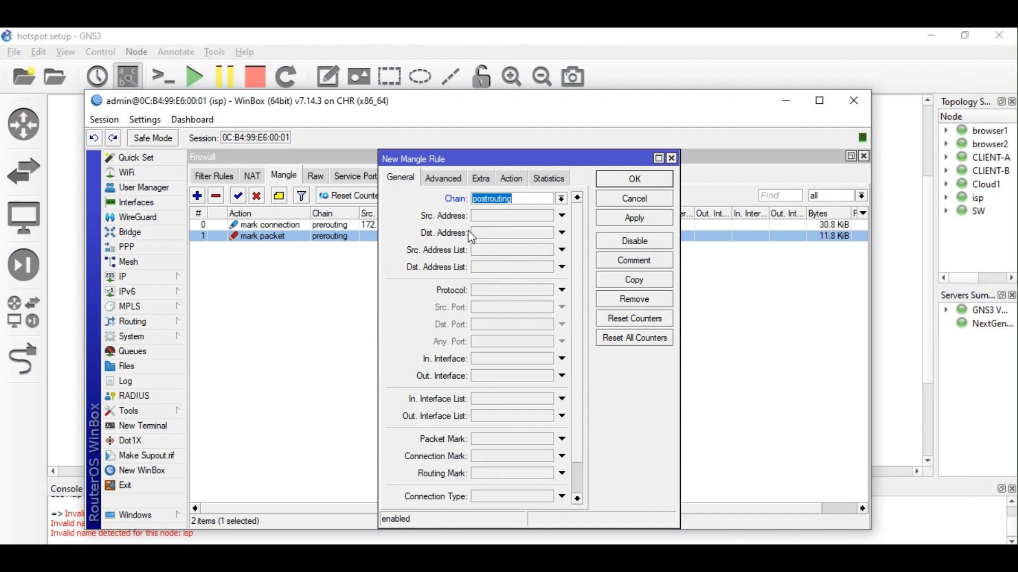
pyautogui.click(503, 233)
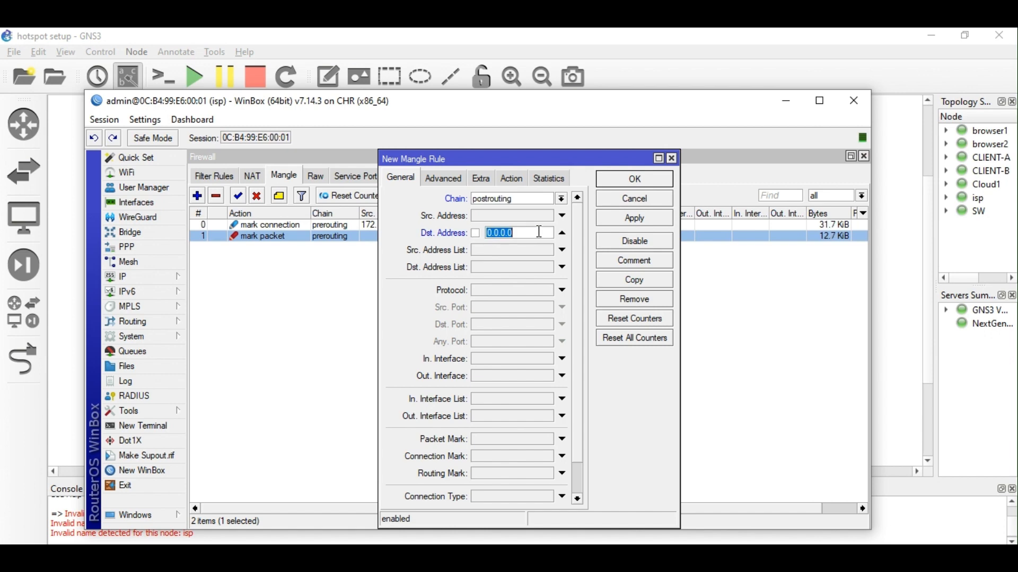
pyautogui.write('172.17.10.0')
pyautogui.write('/24')
# Set the action to mark connection with new connection mark DL_CON and apply.
pyautogui.click(513, 178)
pyautogui.click(563, 197)
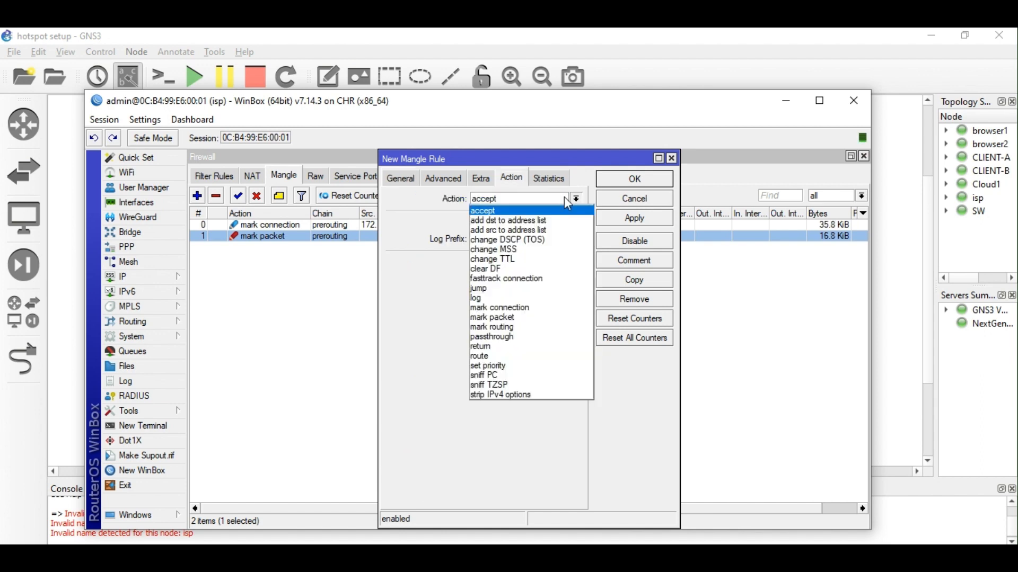
pyautogui.click(520, 308)
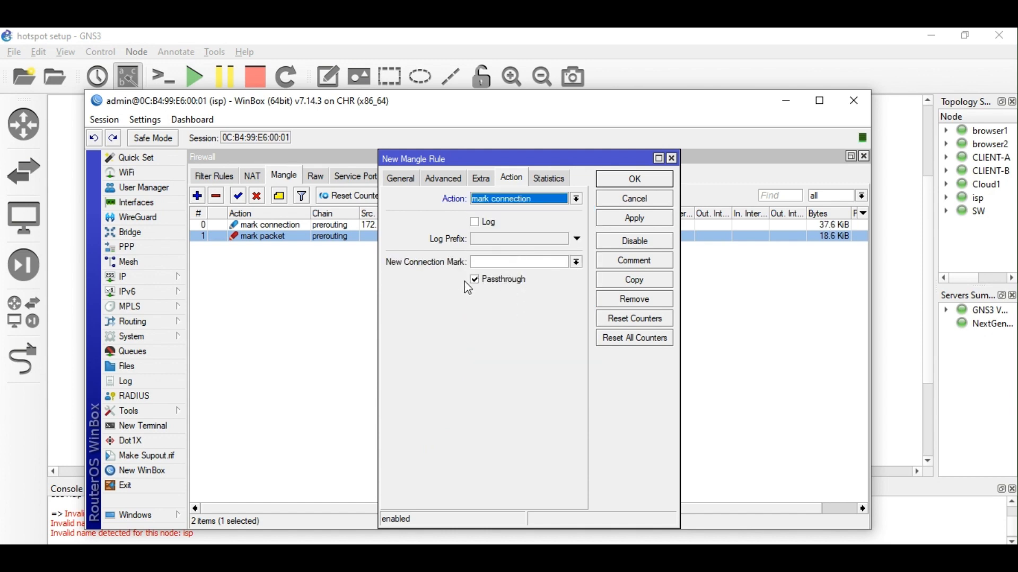
pyautogui.click(497, 264)
pyautogui.write('D')
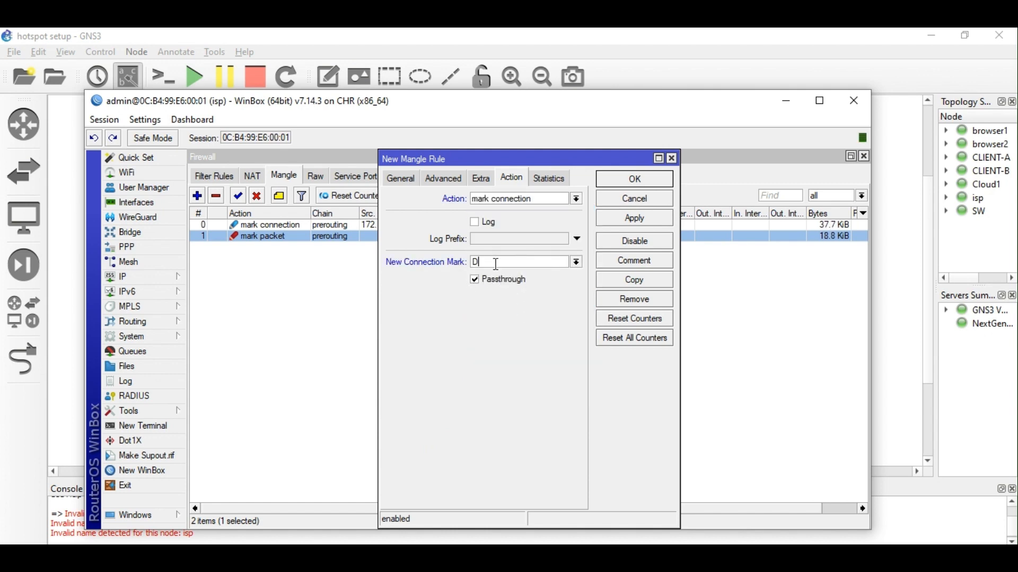
pyautogui.write('L_CON')
pyautogui.click(643, 213)
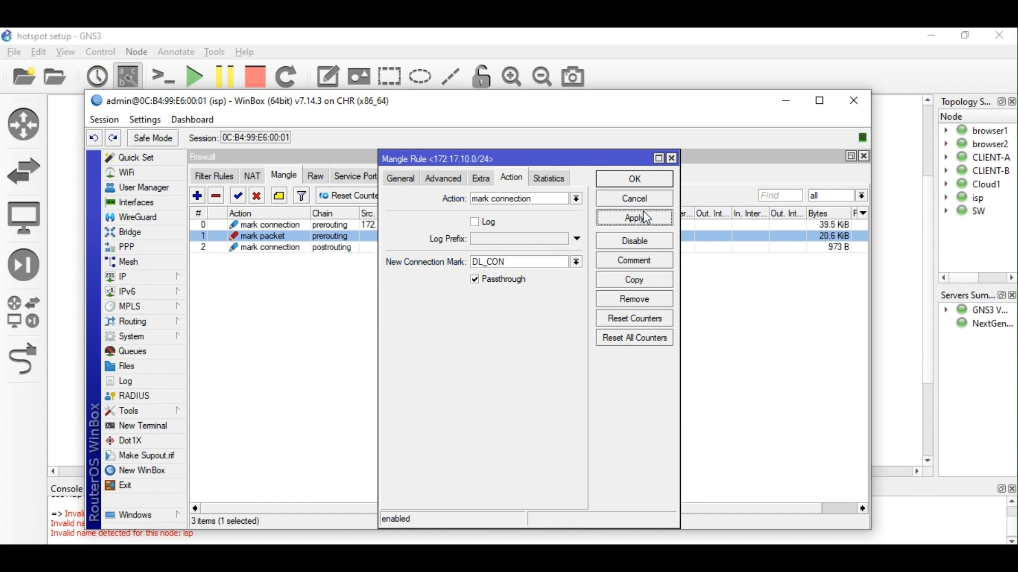
pyautogui.click(653, 277)
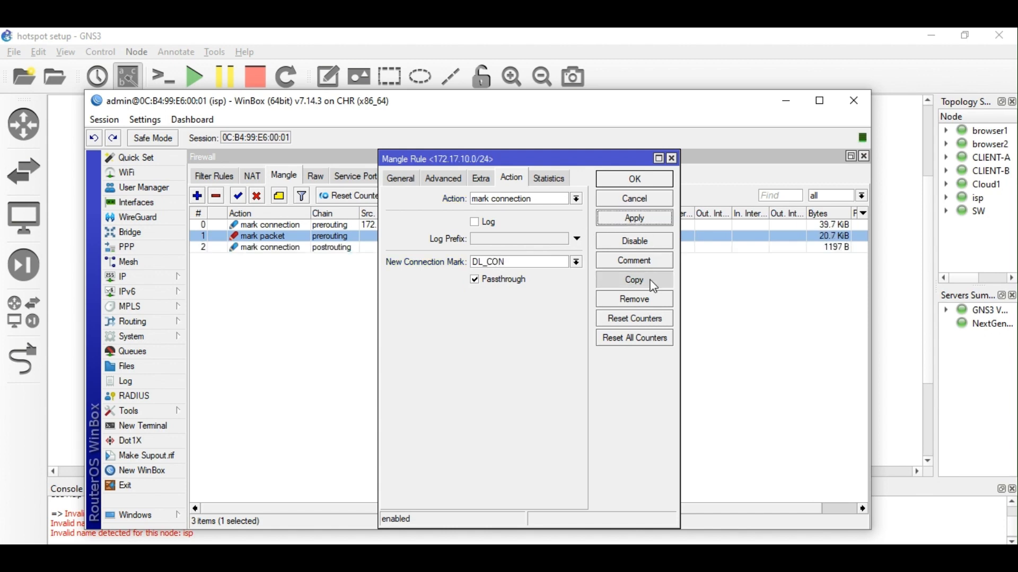
# In the copied rule, replace the destination address condition with connection mark DL_CON.
pyautogui.click(422, 183)
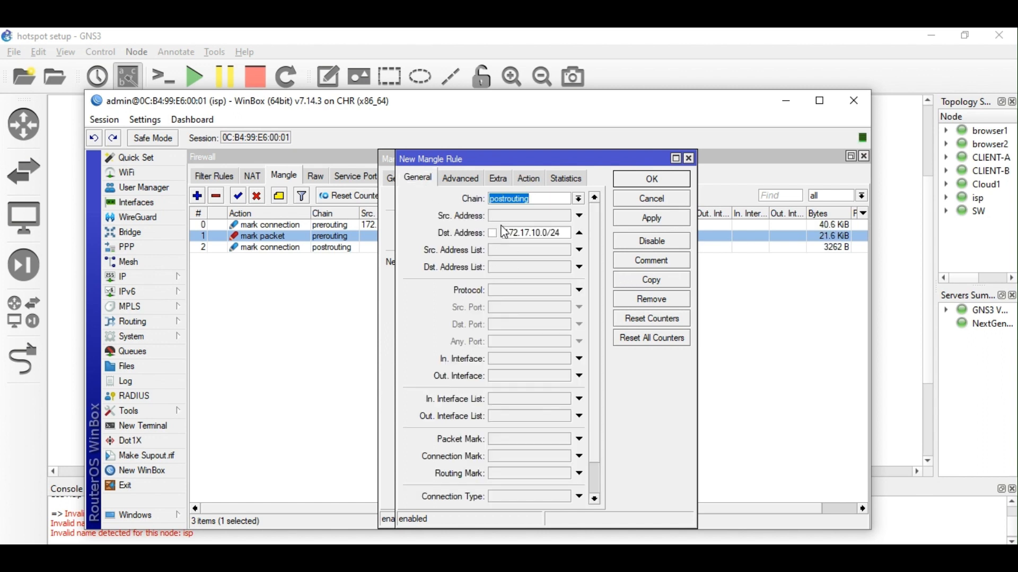
pyautogui.click(580, 234)
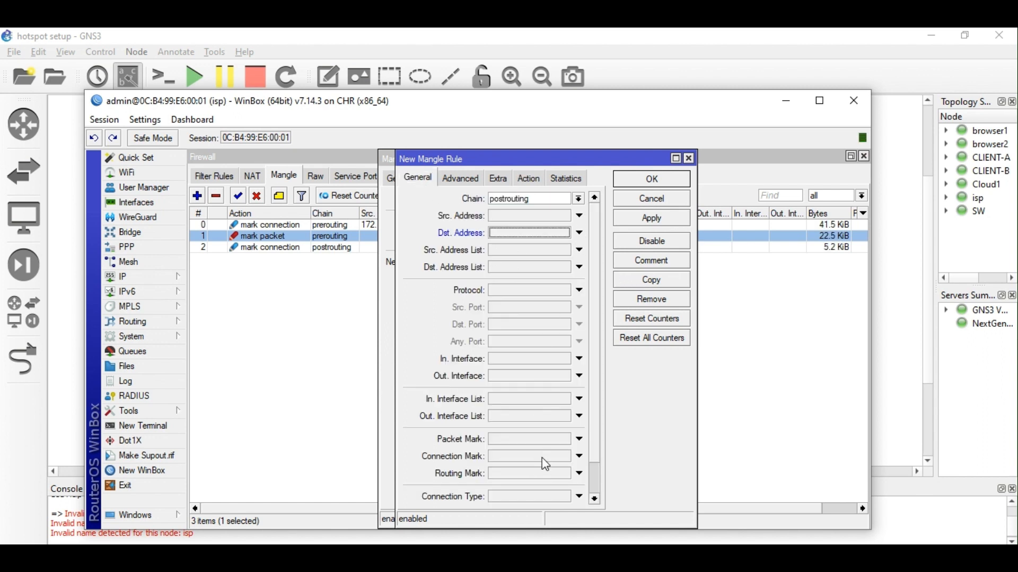
pyautogui.click(544, 459)
pyautogui.click(566, 458)
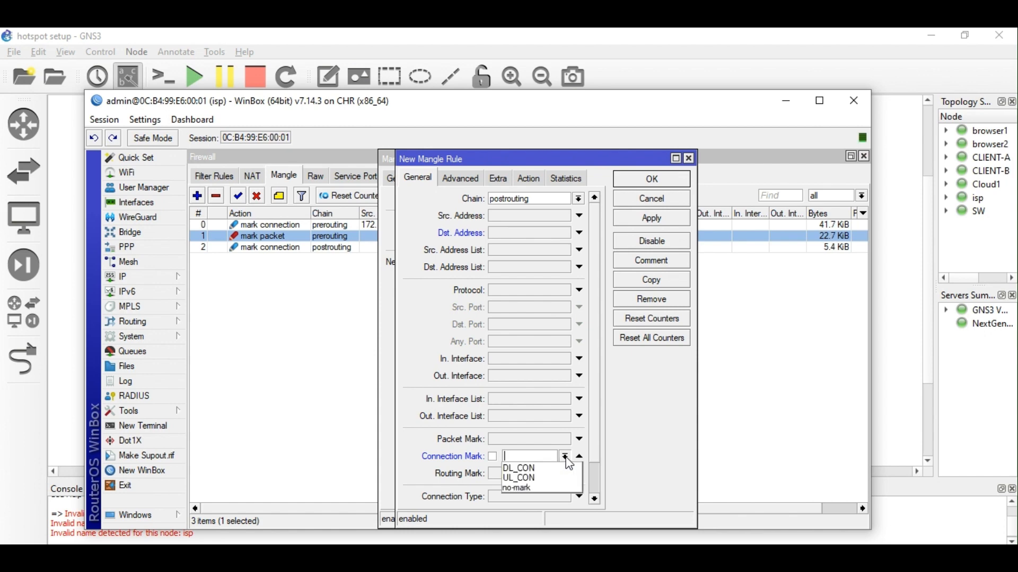
pyautogui.click(532, 470)
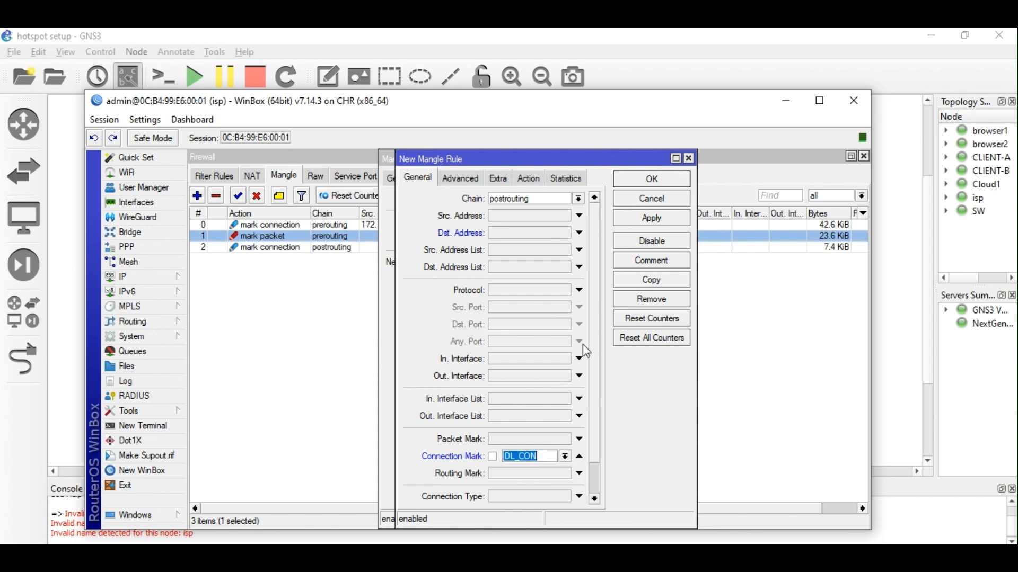
# Set the action to mark packet DL_PKT with passthrough off, then save and close both rule windows.
pyautogui.click(530, 181)
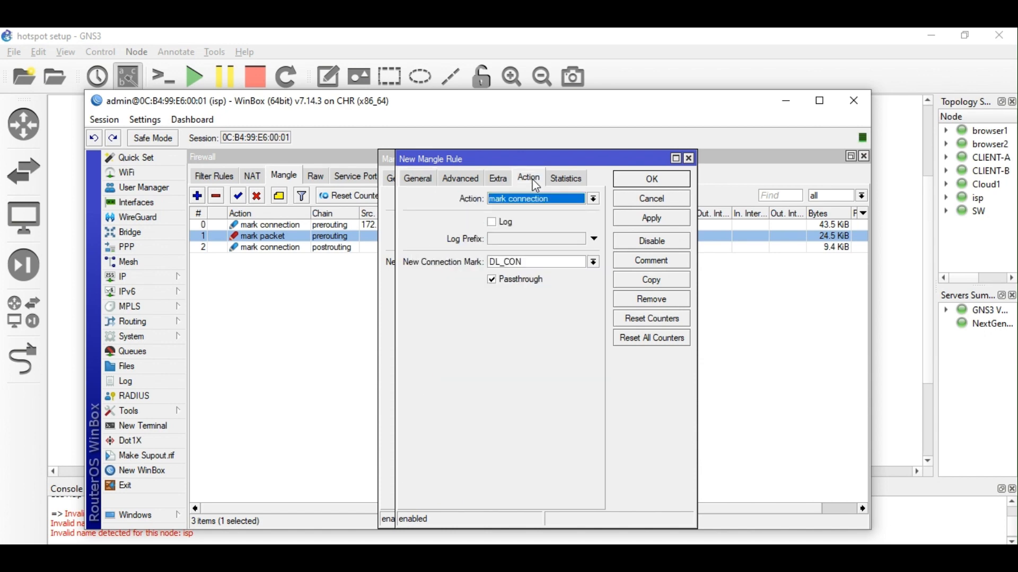
pyautogui.click(494, 282)
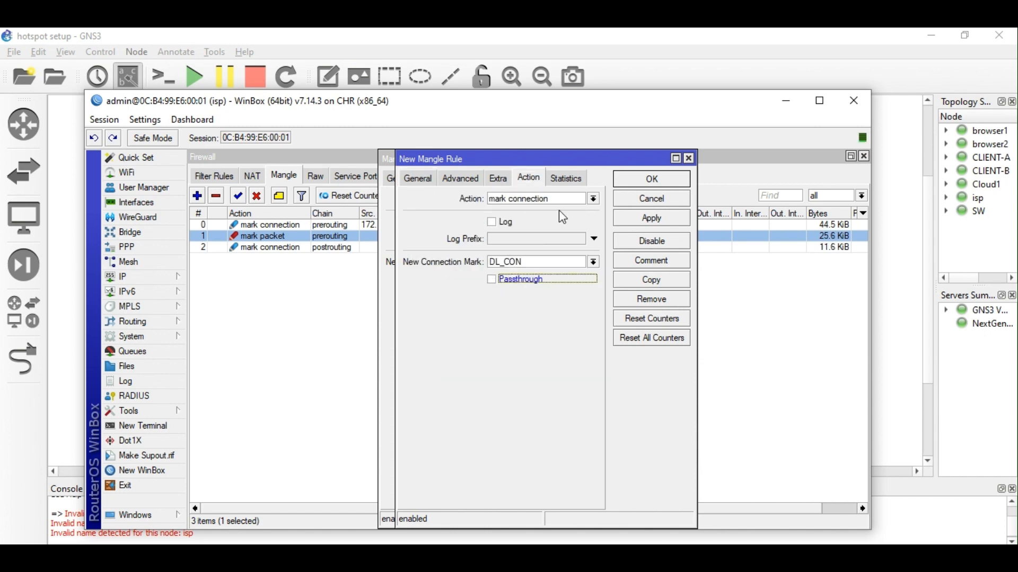
pyautogui.click(594, 199)
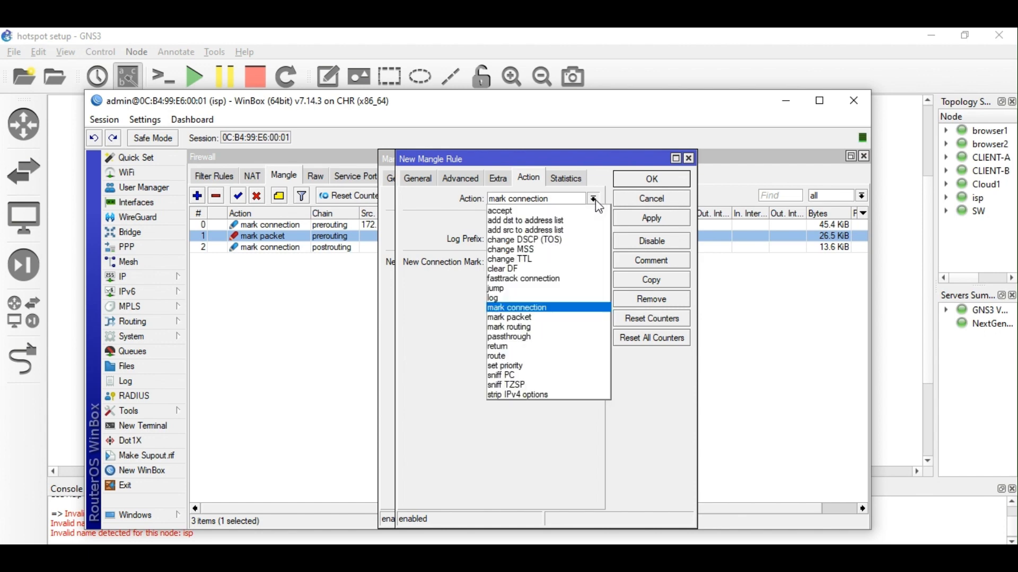
pyautogui.click(549, 315)
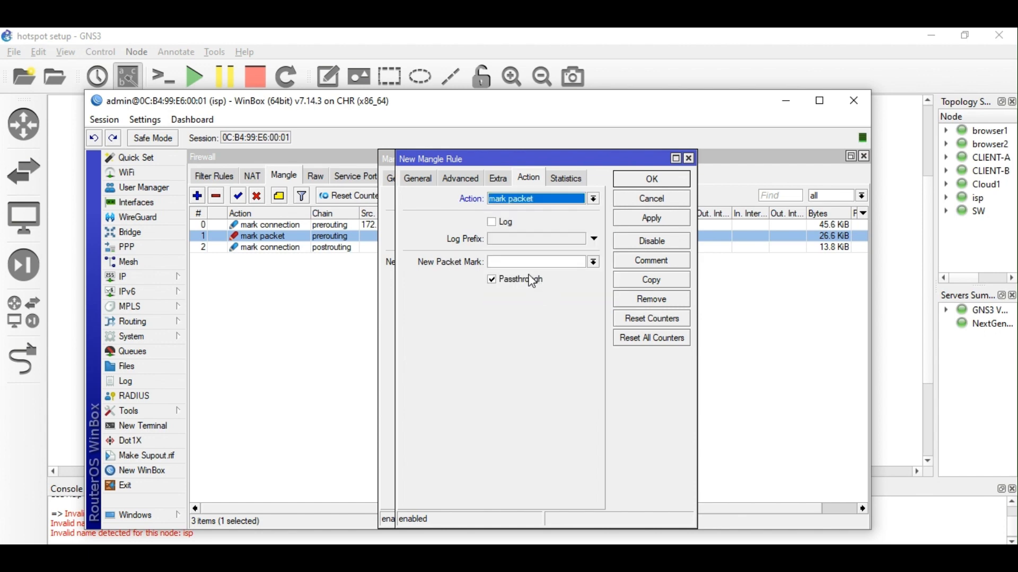
pyautogui.click(511, 282)
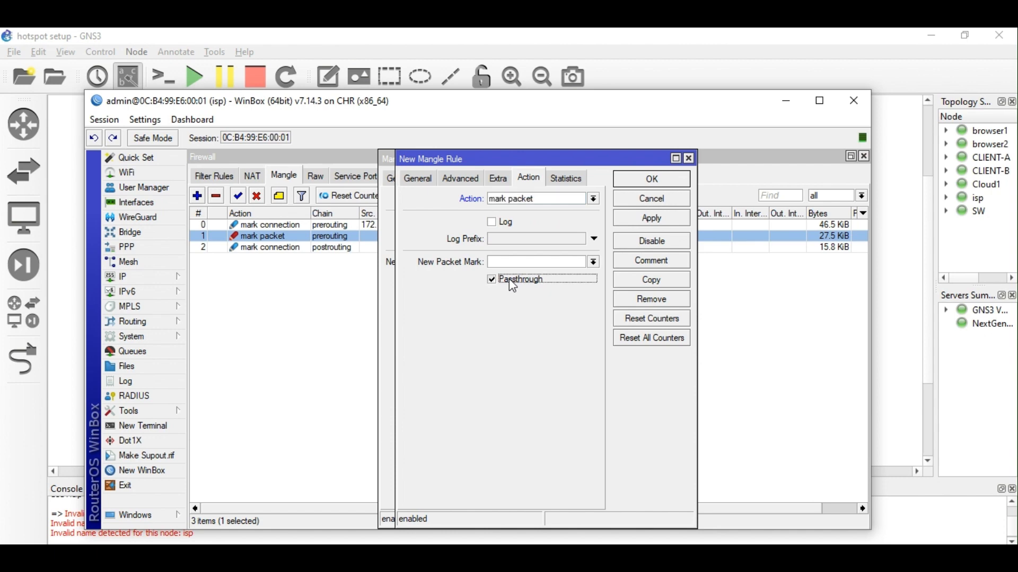
pyautogui.moveTo(518, 164)
pyautogui.mouseDown()
pyautogui.moveTo(693, 161)
pyautogui.moveTo(530, 164)
pyautogui.mouseUp()
pyautogui.click(541, 268)
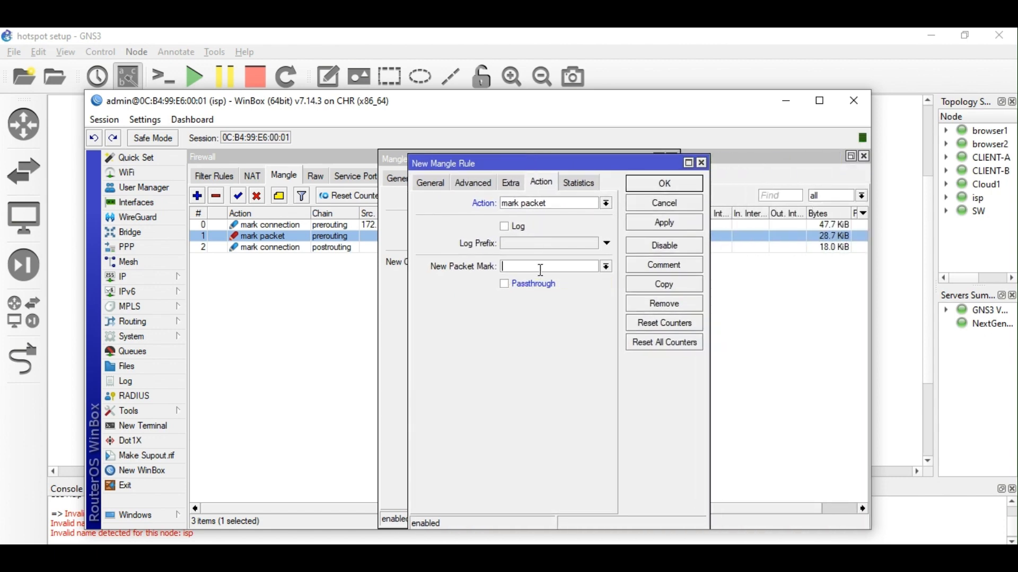
pyautogui.write('DL_PKT')
pyautogui.click(660, 224)
pyautogui.click(665, 185)
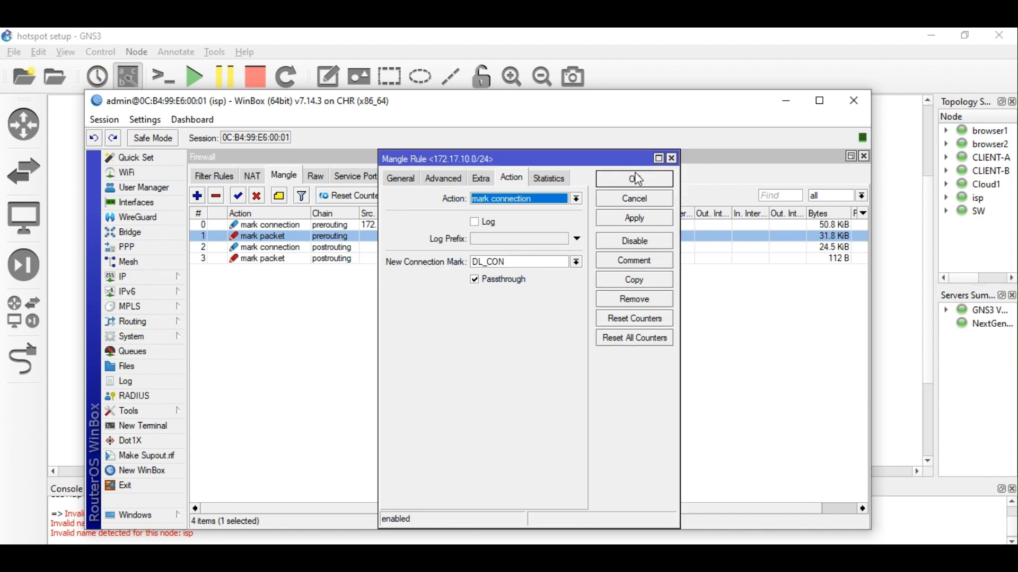
pyautogui.click(637, 179)
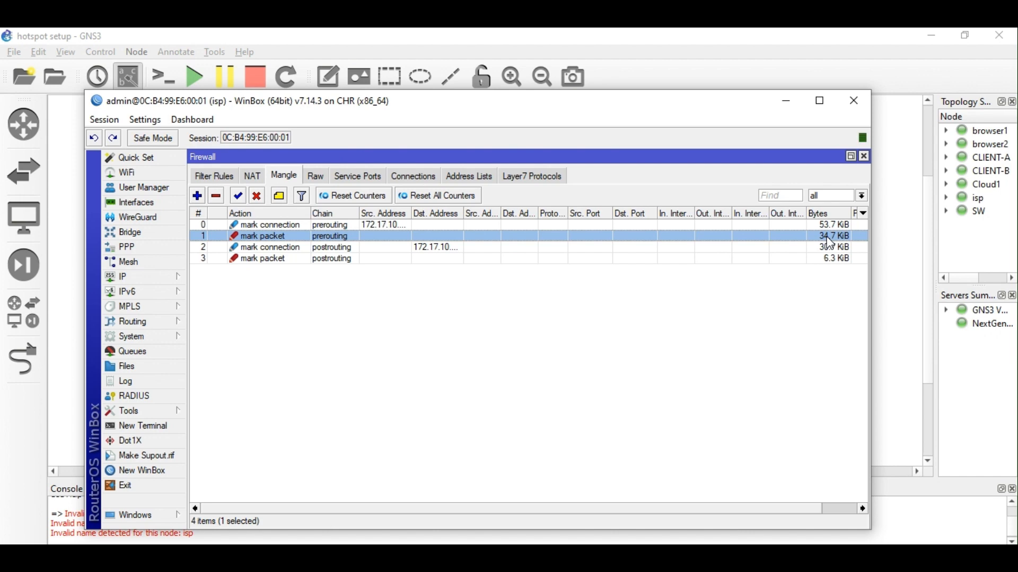
# Show the empty Queue Tree in a widened Queues window and start a new queue entry.
pyautogui.click(151, 350)
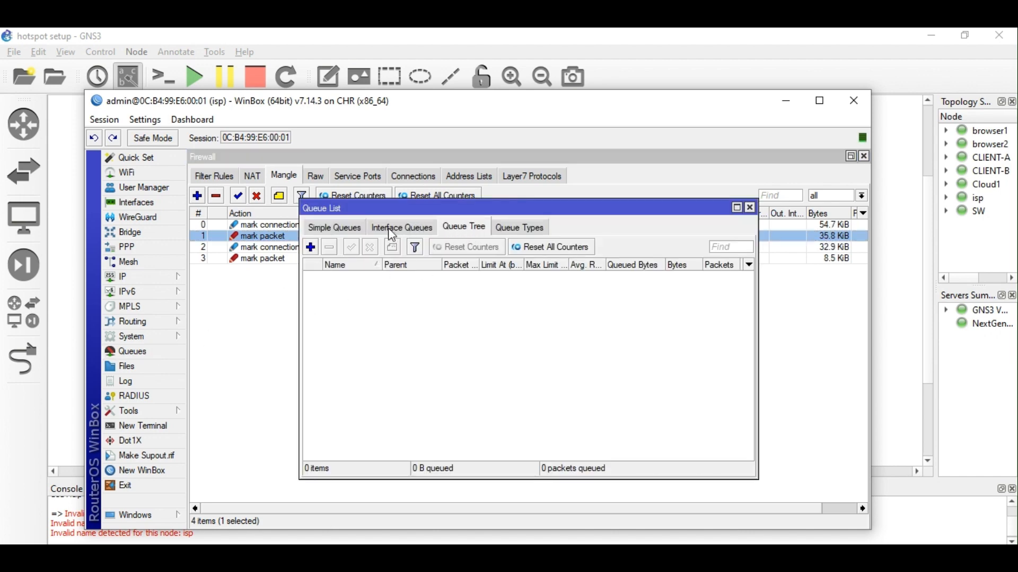
pyautogui.moveTo(758, 241); pyautogui.dragTo(820, 243)
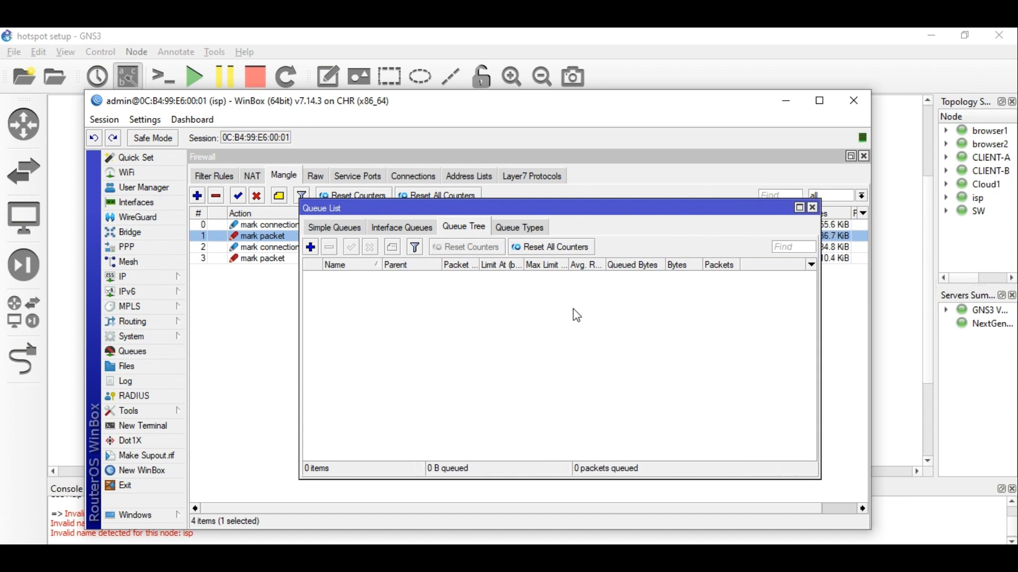
pyautogui.moveTo(300, 305); pyautogui.dragTo(206, 304)
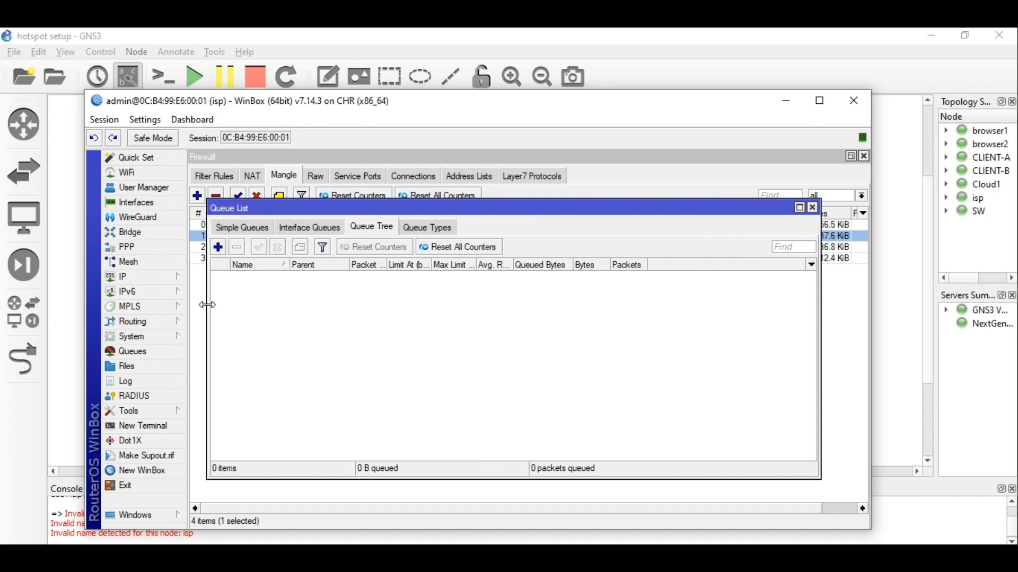
pyautogui.click(427, 233)
pyautogui.click(369, 234)
pyautogui.click(218, 247)
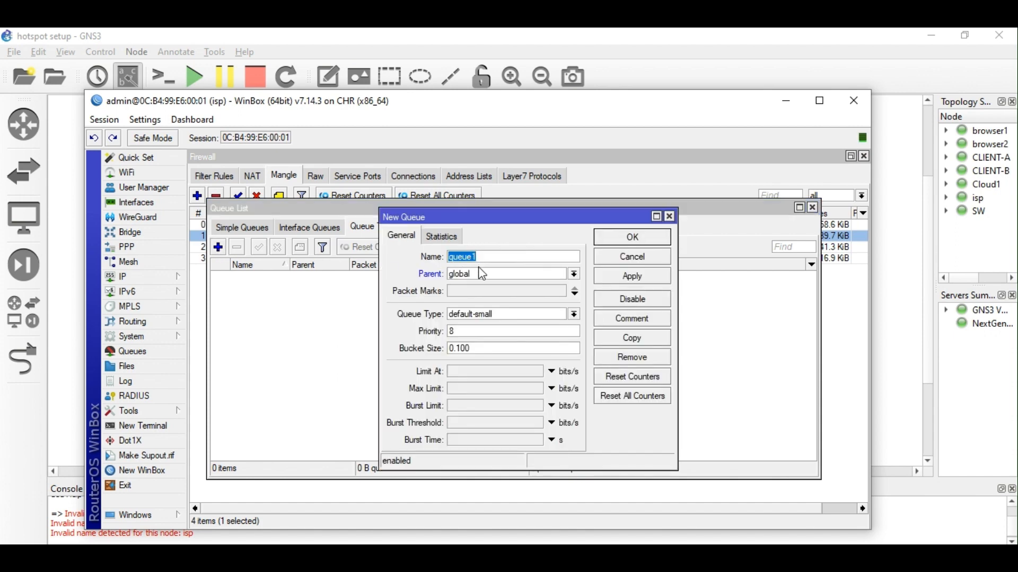
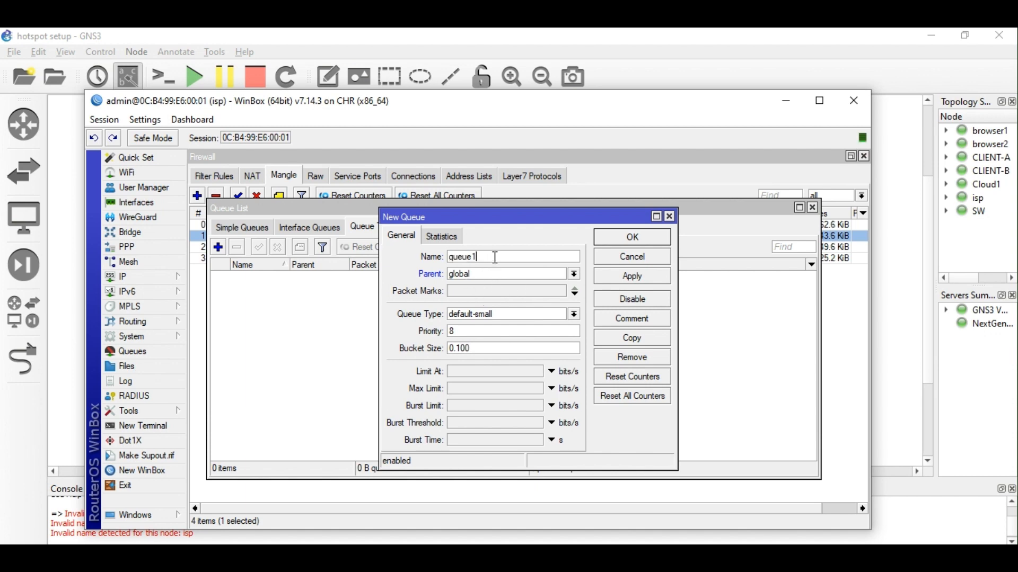
# Name the new queue PARENT, keep global as its parent, and enter a 50M limit-at.
pyautogui.write('PARENT')
pyautogui.click(500, 276)
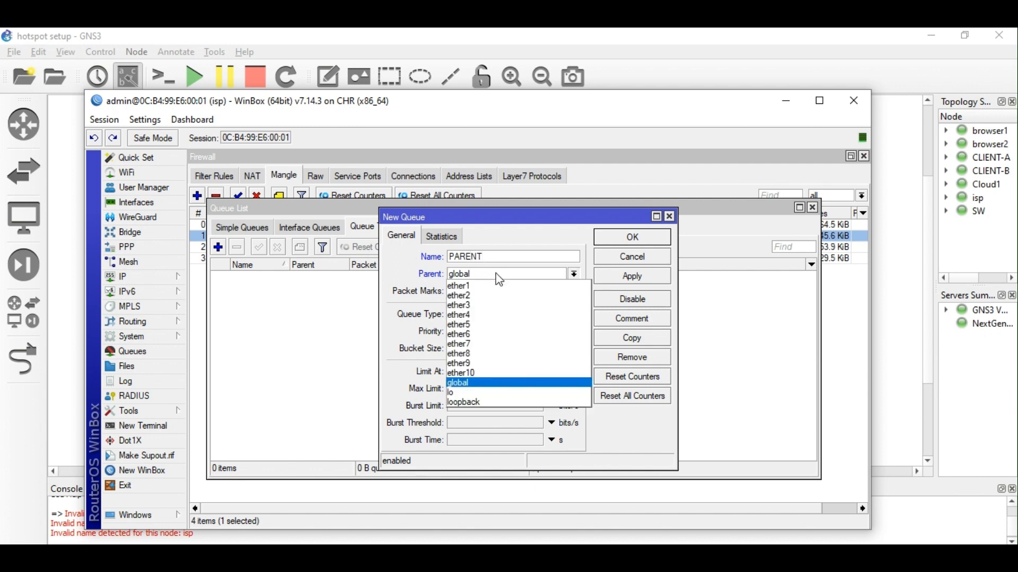
pyautogui.click(494, 382)
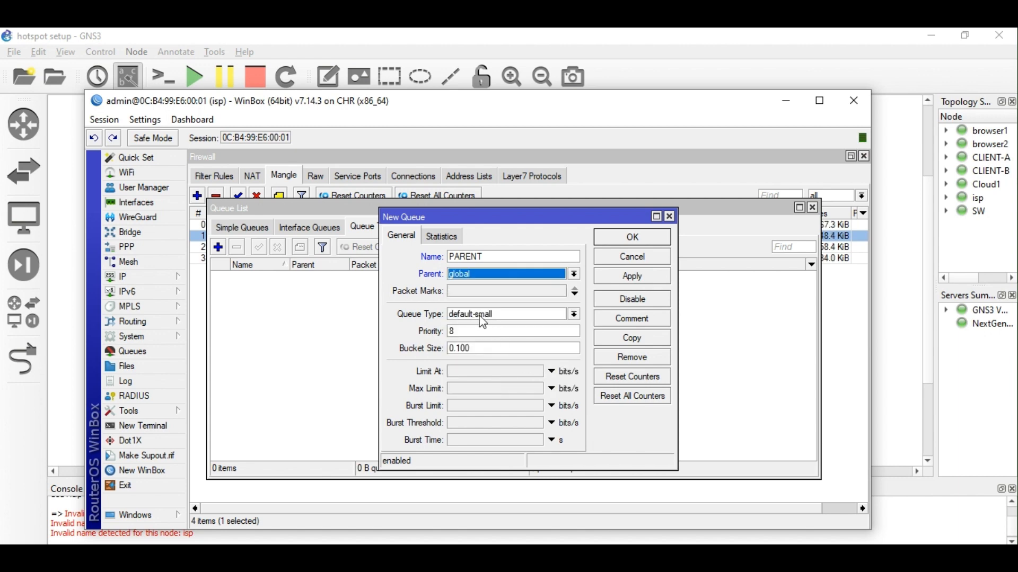
pyautogui.click(473, 372)
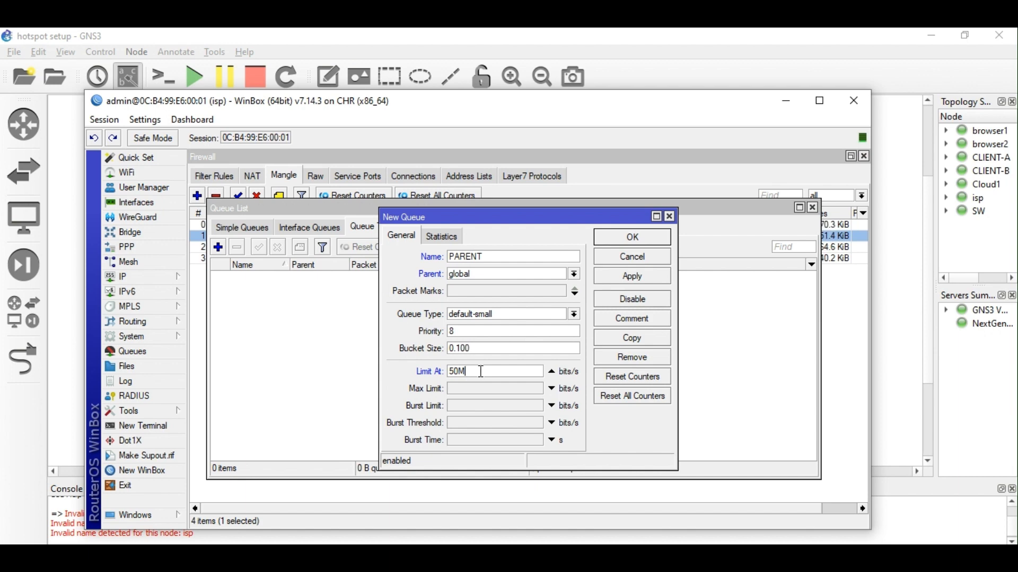
pyautogui.moveTo(481, 371); pyautogui.dragTo(394, 372)
# Set the max limit and burst limit to 50M as well.
pyautogui.click(472, 391)
pyautogui.write('172.17.10.0')
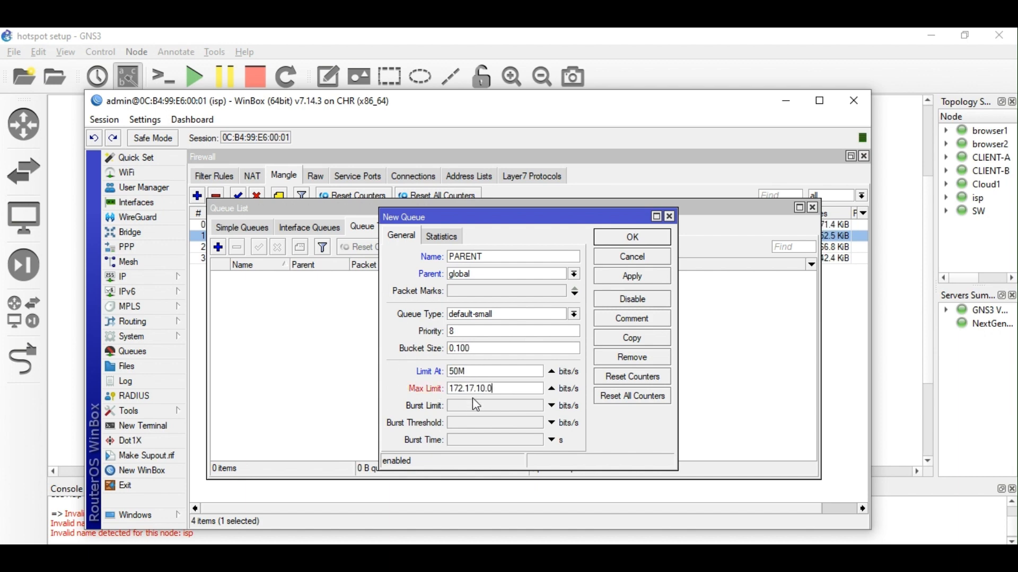
pyautogui.click(473, 405)
pyautogui.click(499, 391)
pyautogui.moveTo(501, 392); pyautogui.dragTo(410, 411)
pyautogui.write('5')
pyautogui.hotkey('ctrl', 'c')
pyautogui.click(455, 406)
pyautogui.hotkey('ctrl', 'v')
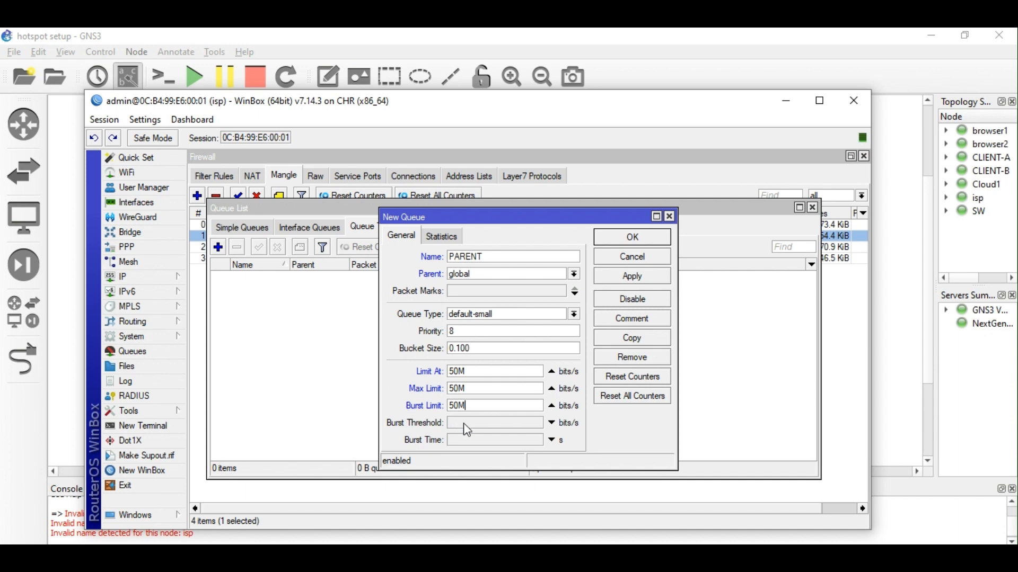
# Set burst threshold 50M and burst time 20 s, then save the PARENT queue.
pyautogui.click(467, 424)
pyautogui.hotkey('ctrl', 'v')
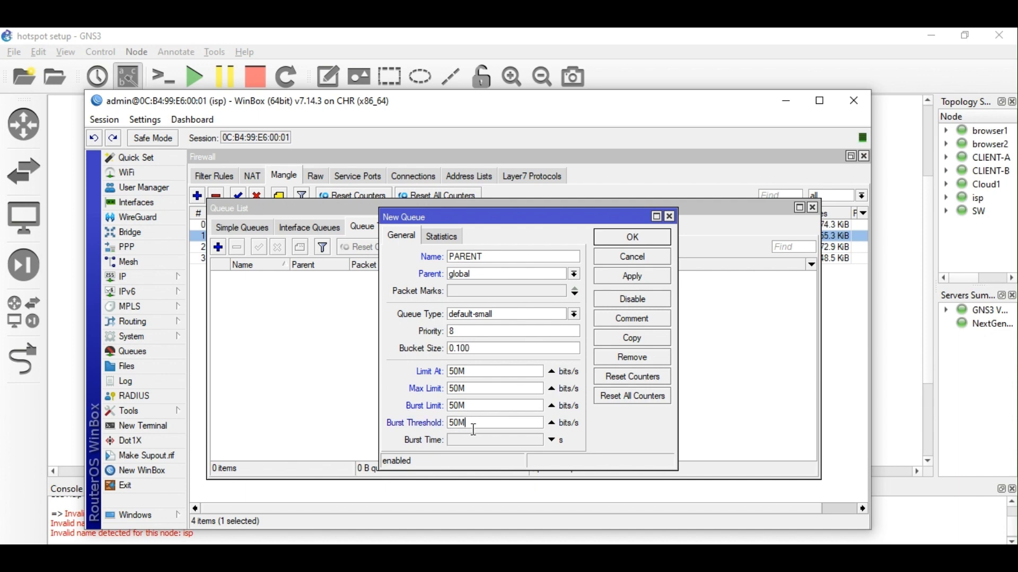
pyautogui.click(470, 443)
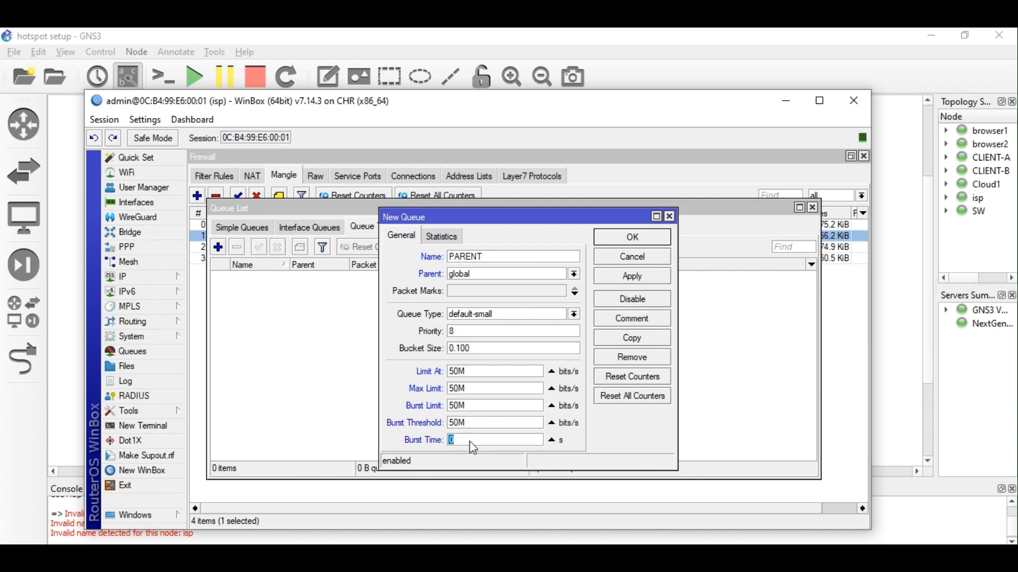
pyautogui.write('20')
pyautogui.click(634, 279)
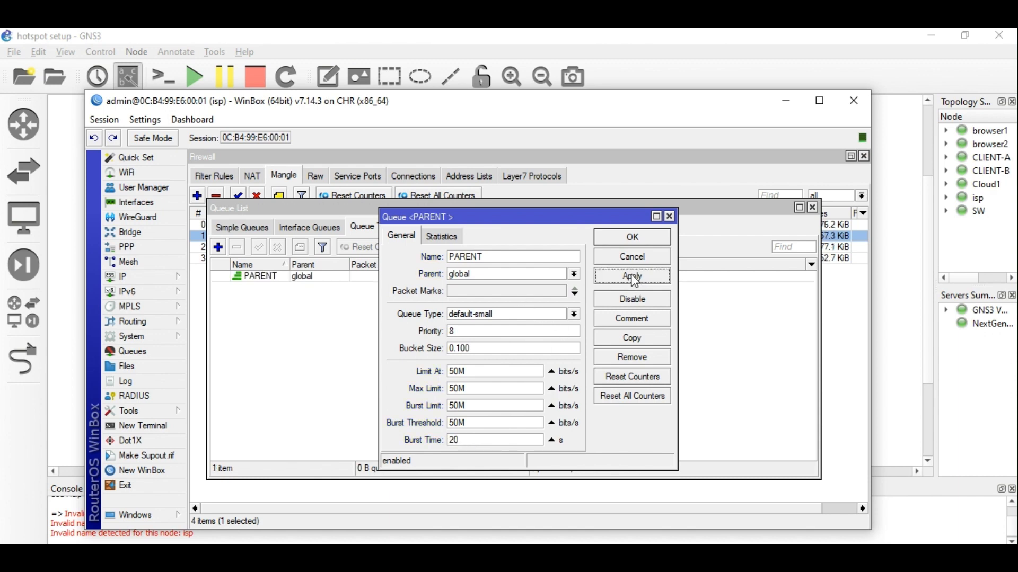
pyautogui.click(630, 240)
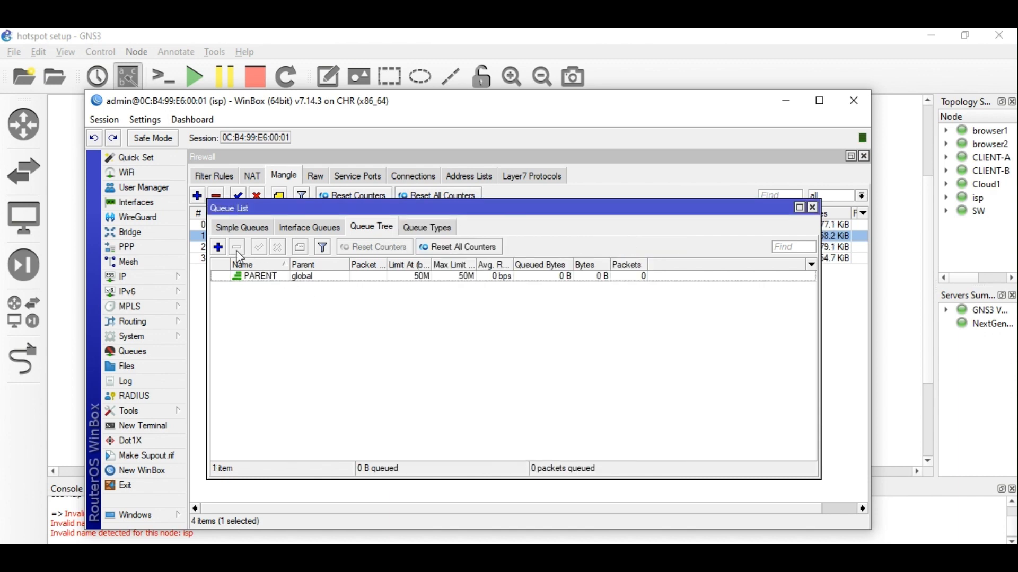
pyautogui.click(218, 247)
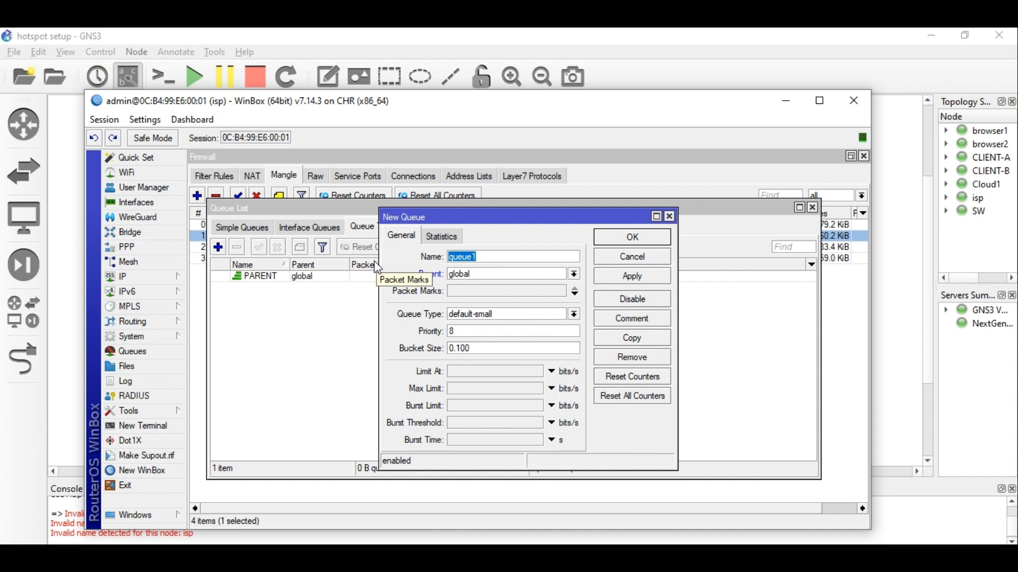
# Start a new queue named CLIENT_DL with PARENT as its parent.
pyautogui.press('Escape')
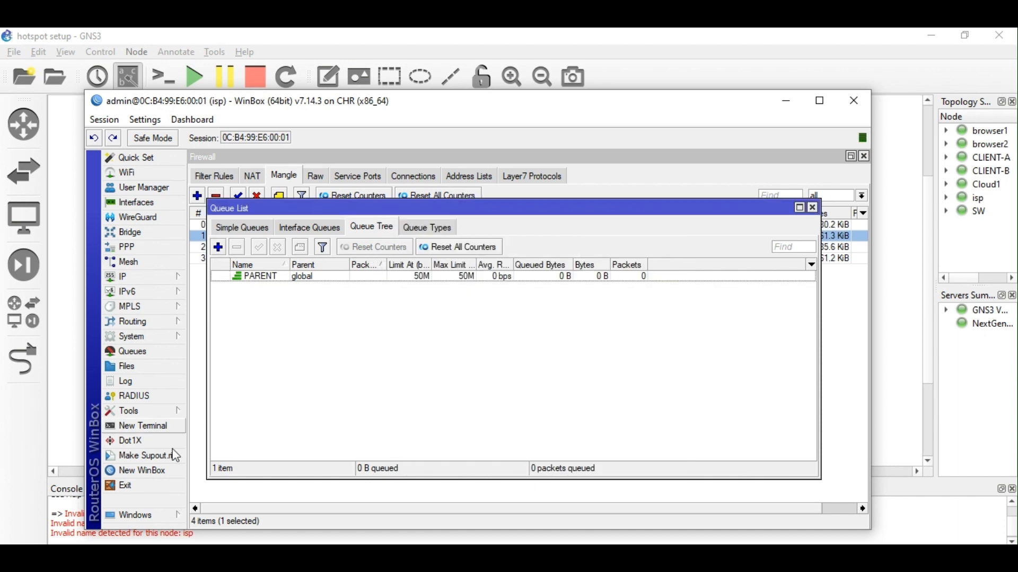
pyautogui.click(218, 247)
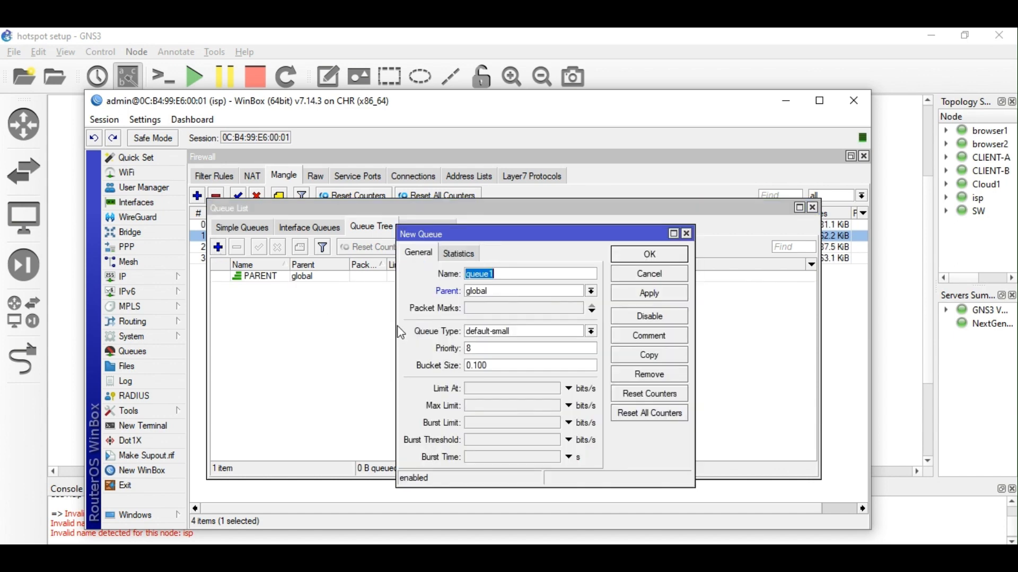
pyautogui.click(506, 275)
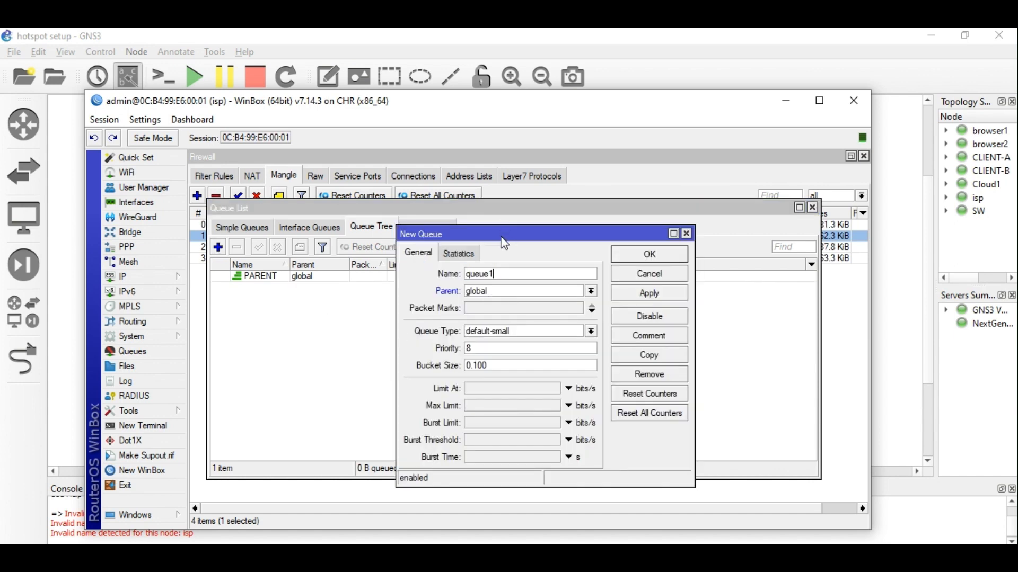
pyautogui.moveTo(505, 243); pyautogui.dragTo(338, 245)
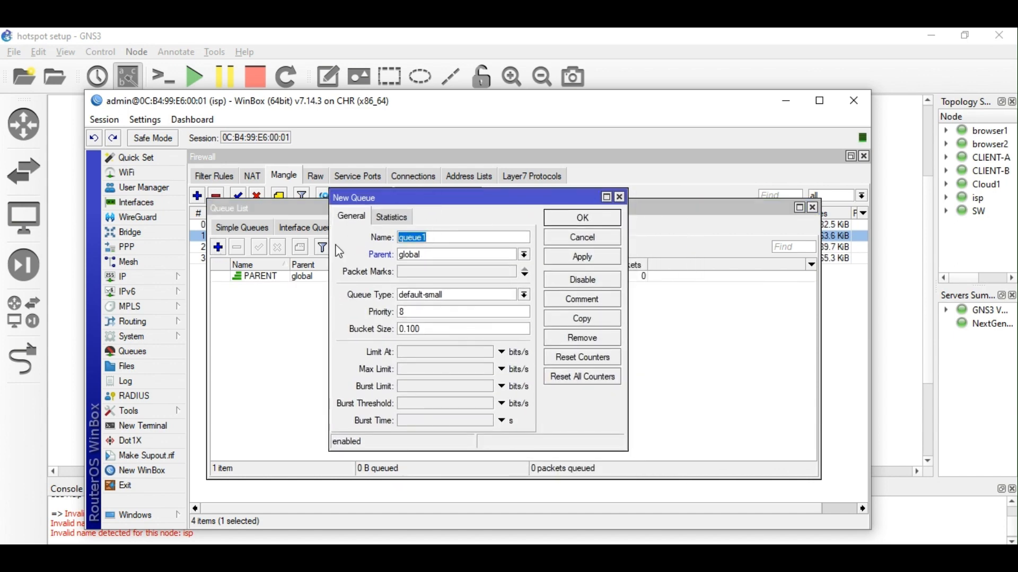
pyautogui.write('CLIENT_DL')
pyautogui.click(433, 257)
pyautogui.click(433, 256)
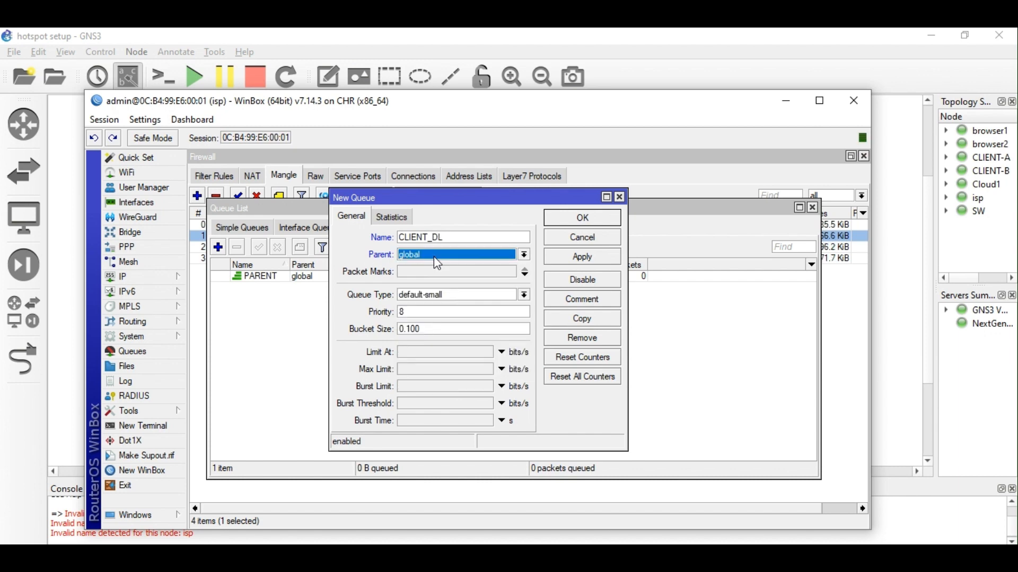
pyautogui.click(435, 259)
pyautogui.click(434, 266)
# Give CLIENT_DL queue type DL-PCQ and packet mark DL_PKT, save, and widen the Name and Packet Marks columns.
pyautogui.click(479, 300)
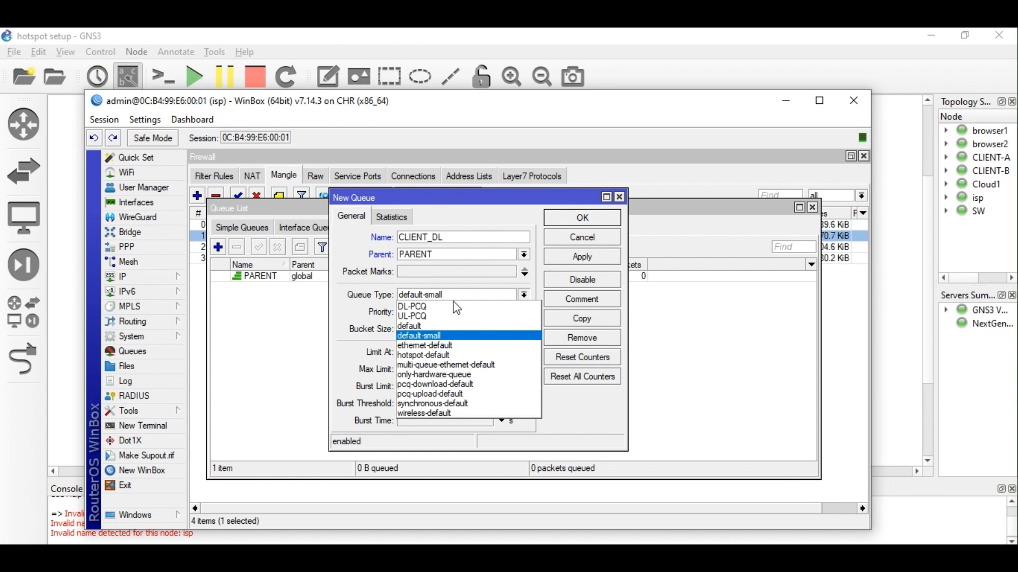
pyautogui.click(454, 308)
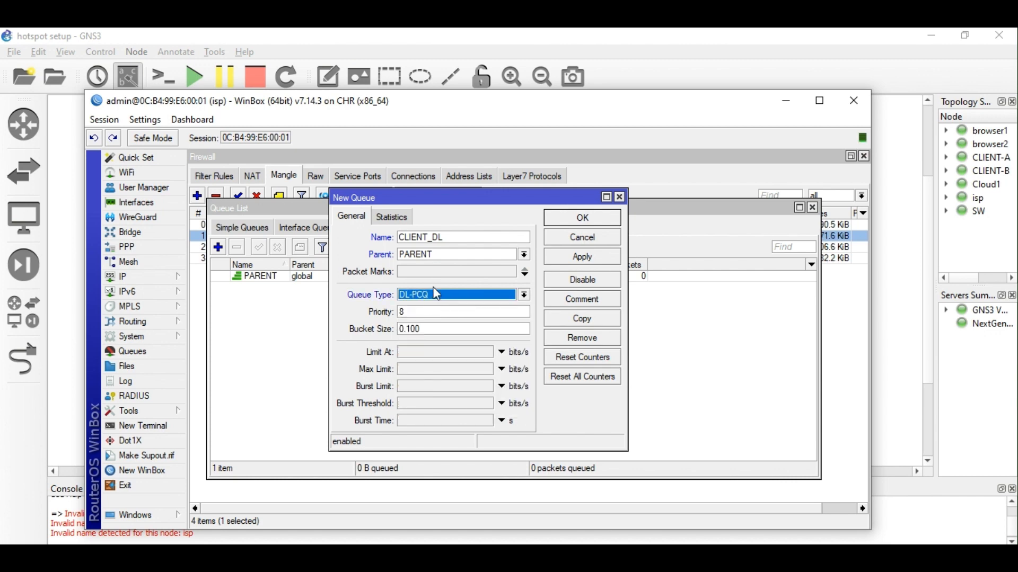
pyautogui.click(462, 273)
pyautogui.click(509, 272)
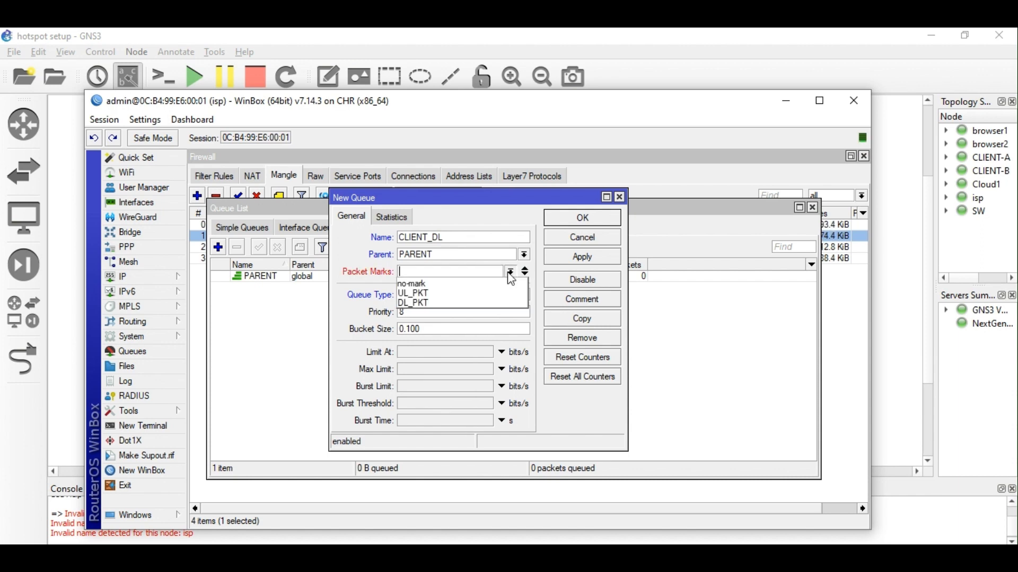
pyautogui.click(448, 304)
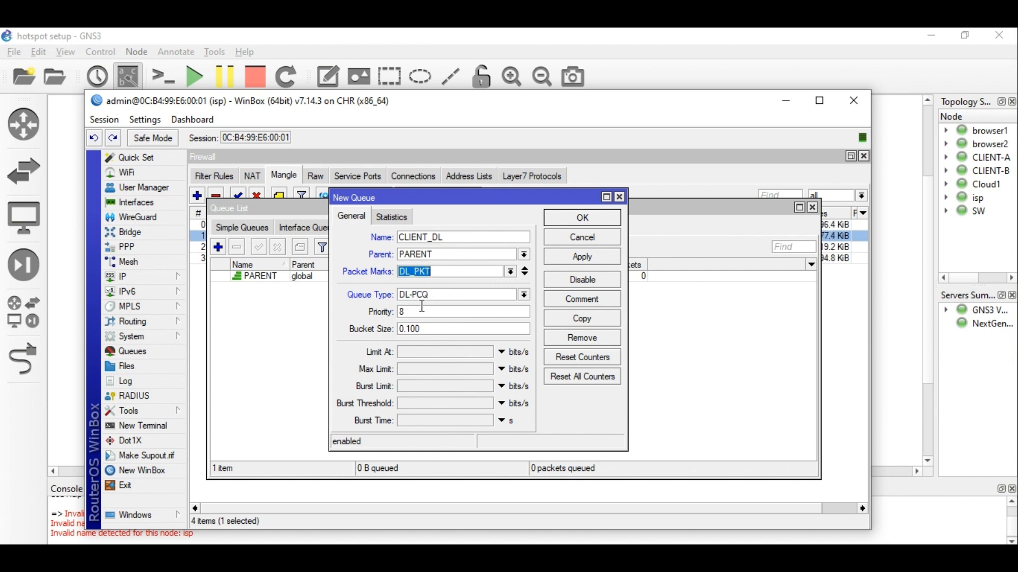
pyautogui.click(592, 260)
pyautogui.click(589, 228)
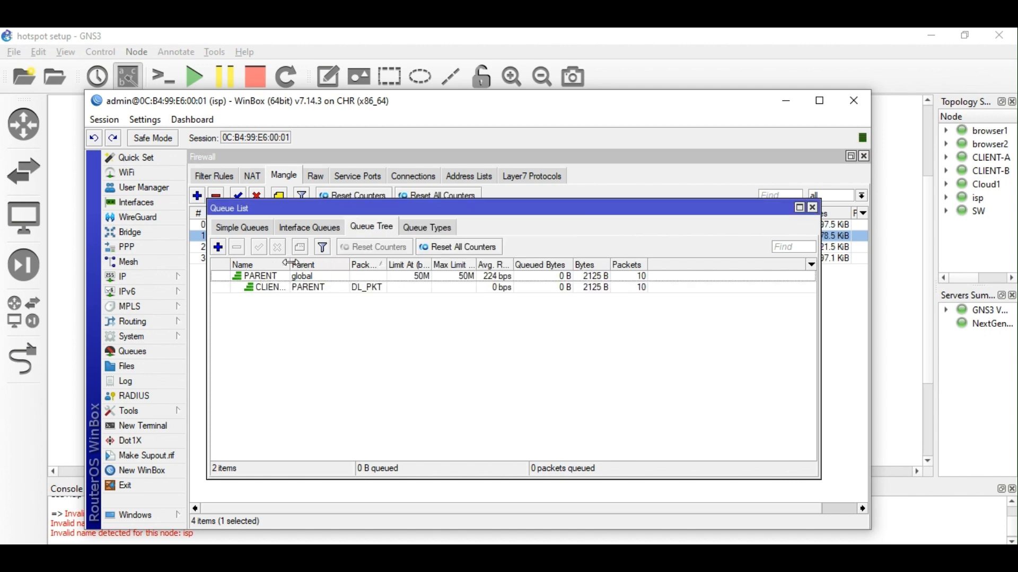
pyautogui.moveTo(290, 265); pyautogui.dragTo(335, 265)
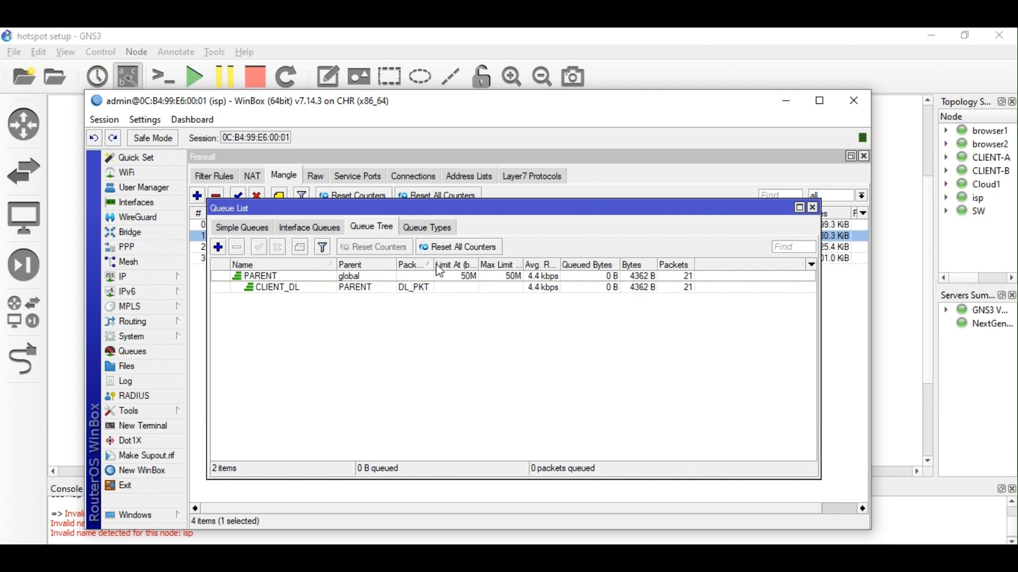
pyautogui.moveTo(435, 265); pyautogui.dragTo(457, 265)
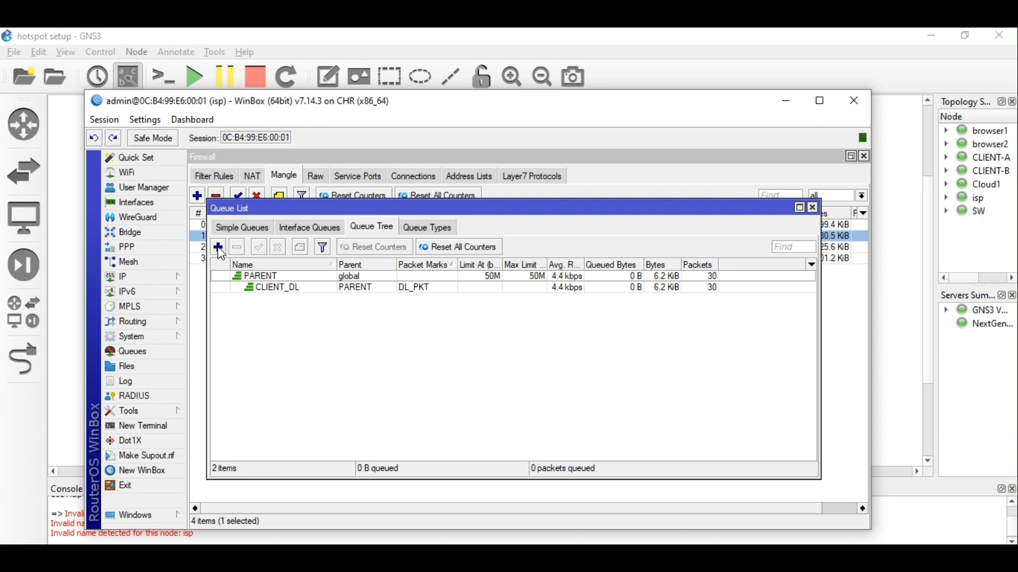
# Create queue CLIENT_UL under PARENT with packet mark UL_PKT and queue type UL-PCQ, and save it.
pyautogui.click(218, 248)
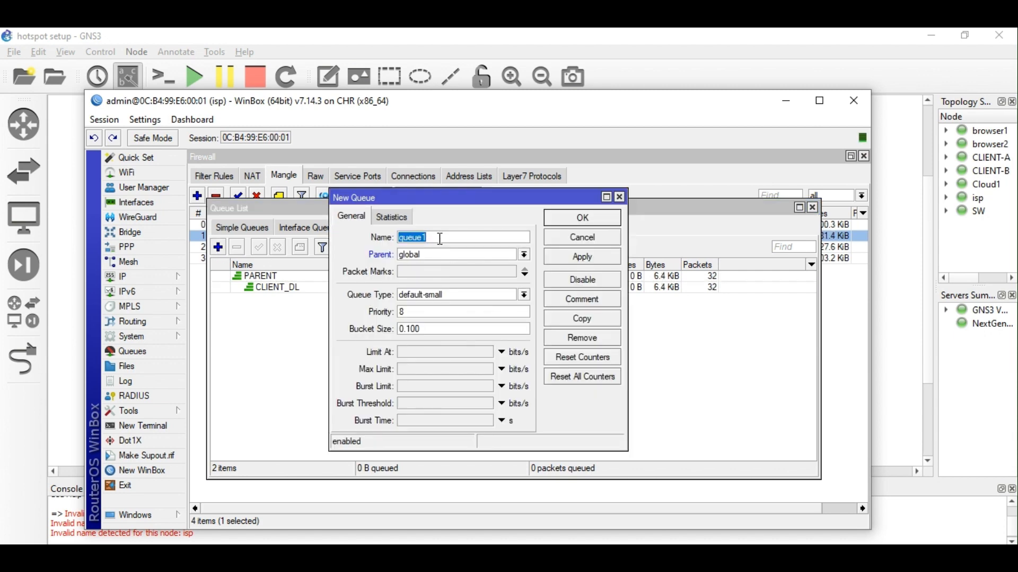
pyautogui.write('CLIENT_')
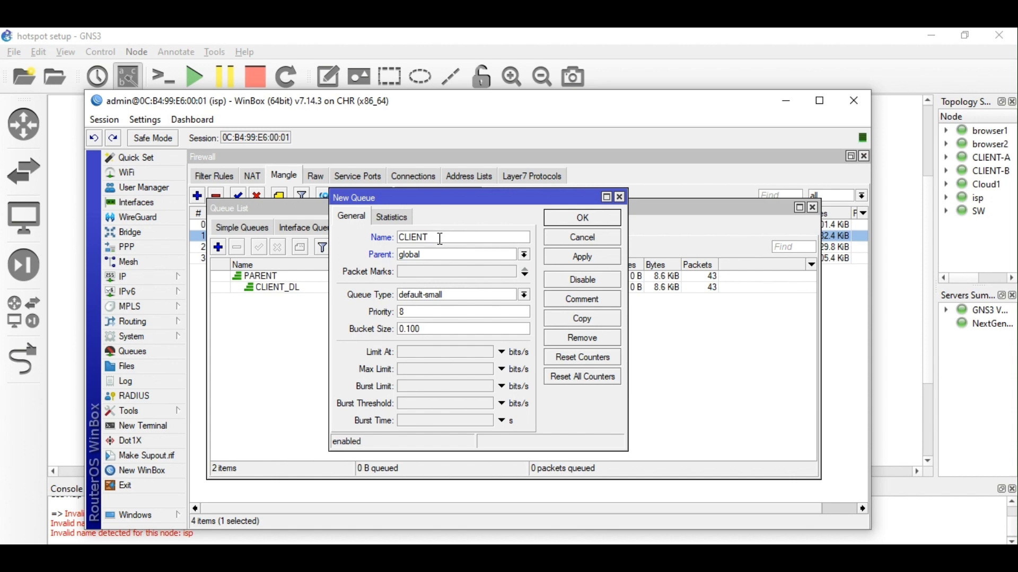
pyautogui.write('UL')
pyautogui.click(466, 255)
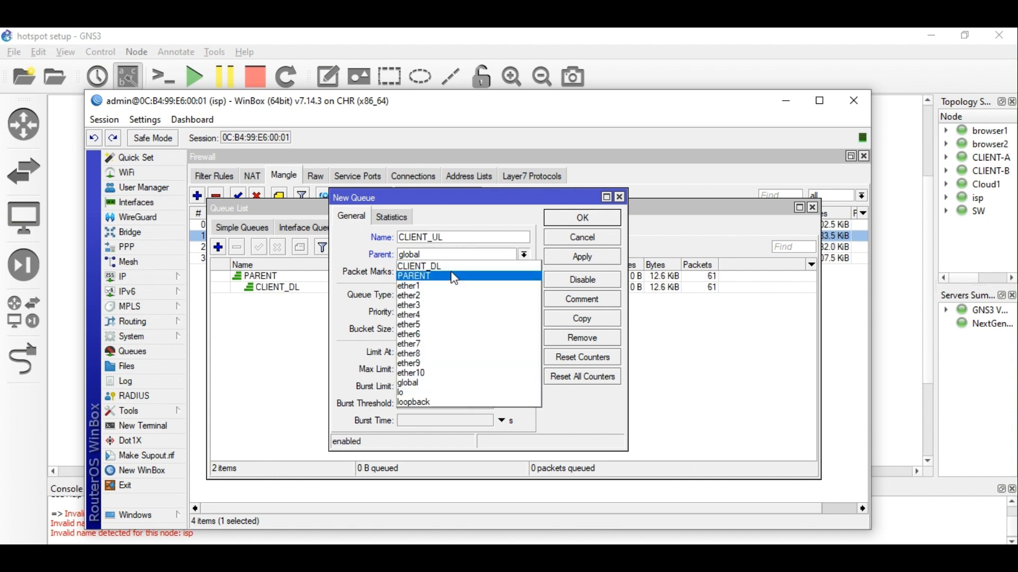
pyautogui.click(452, 277)
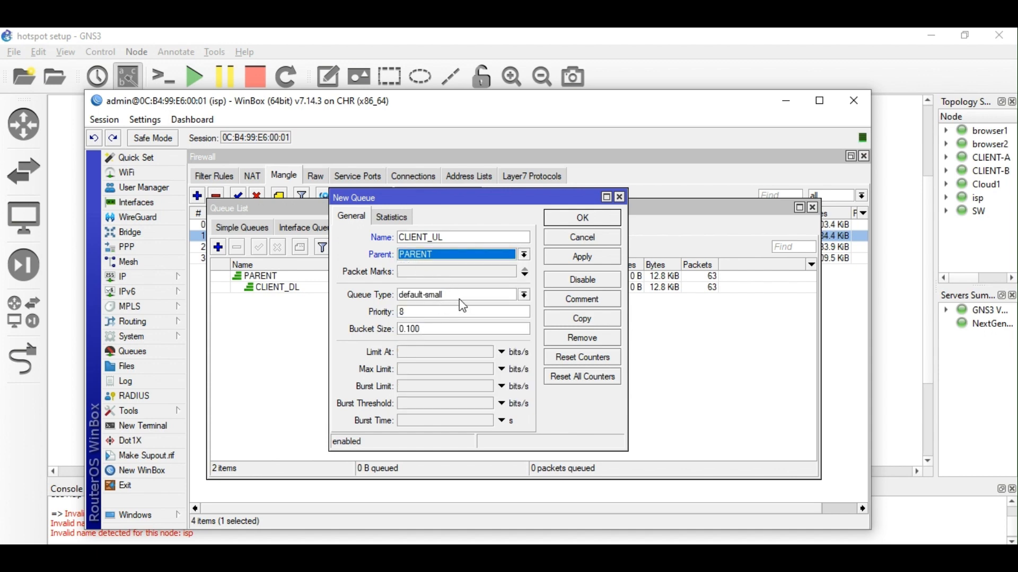
pyautogui.click(468, 273)
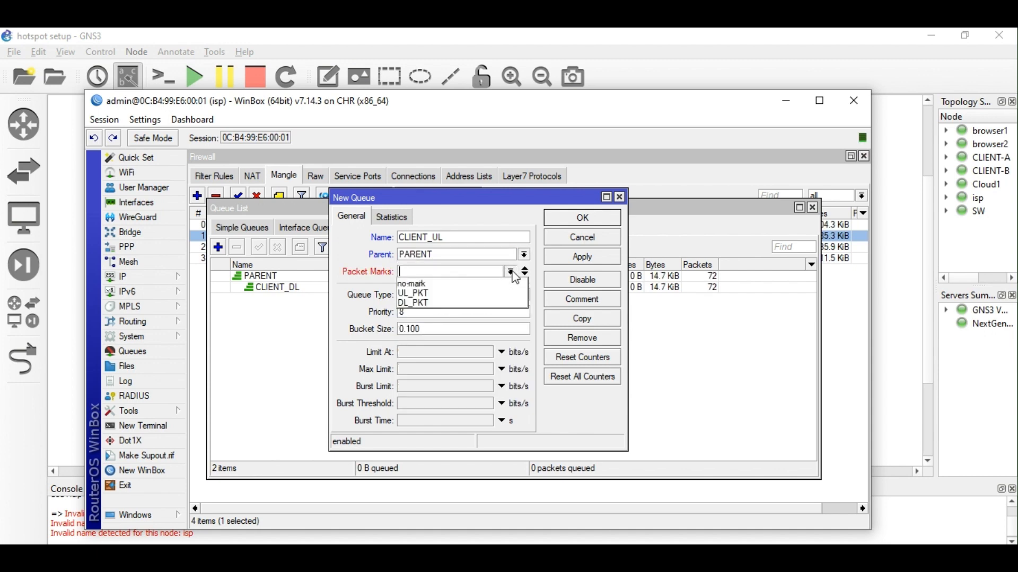
pyautogui.click(444, 293)
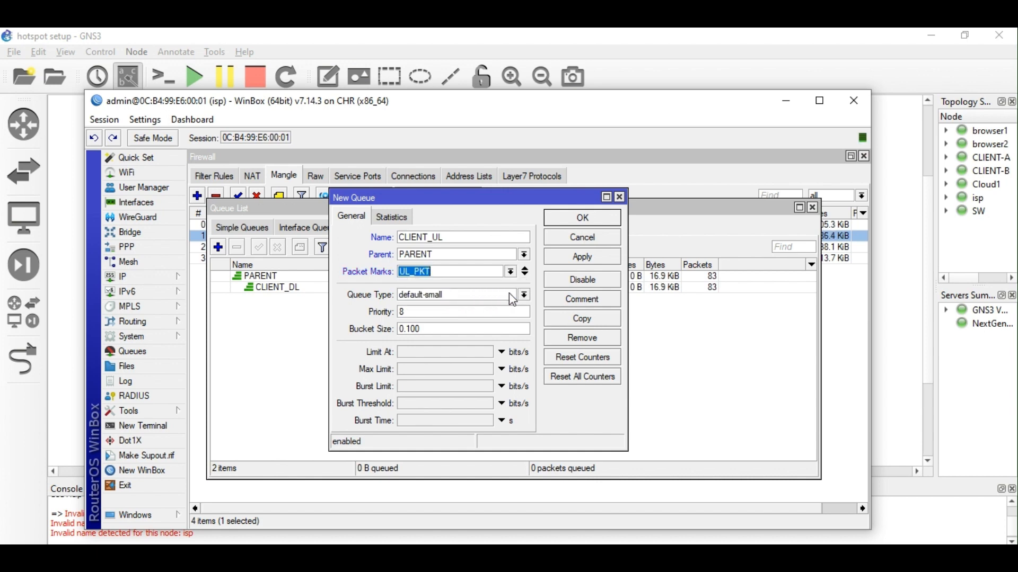
pyautogui.click(525, 296)
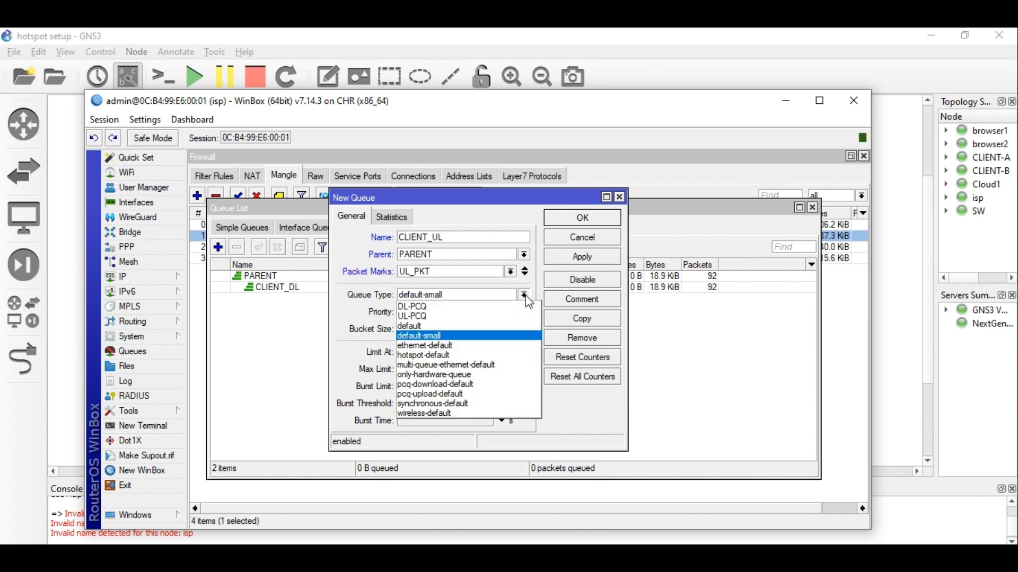
pyautogui.click(472, 316)
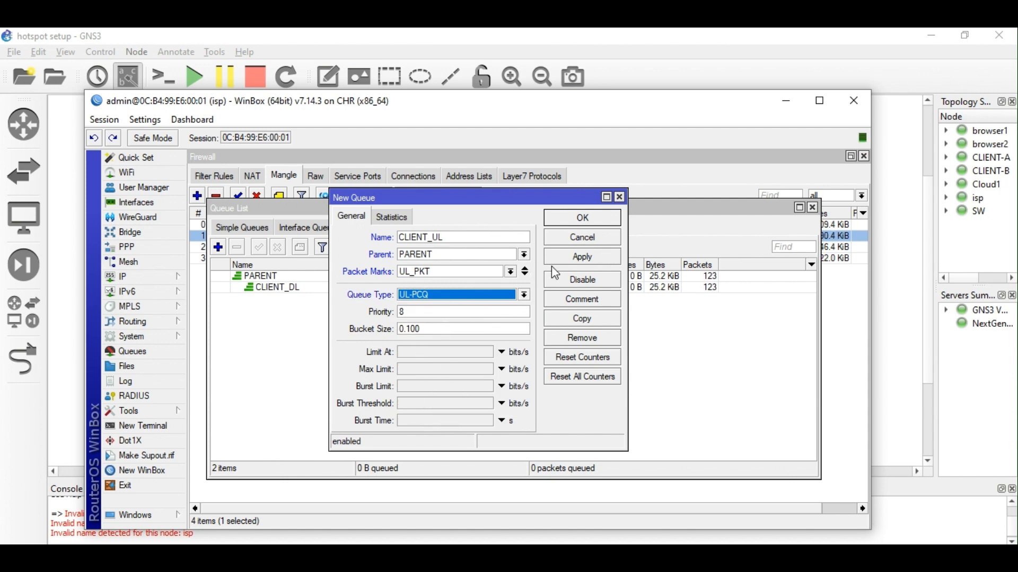
pyautogui.click(597, 257)
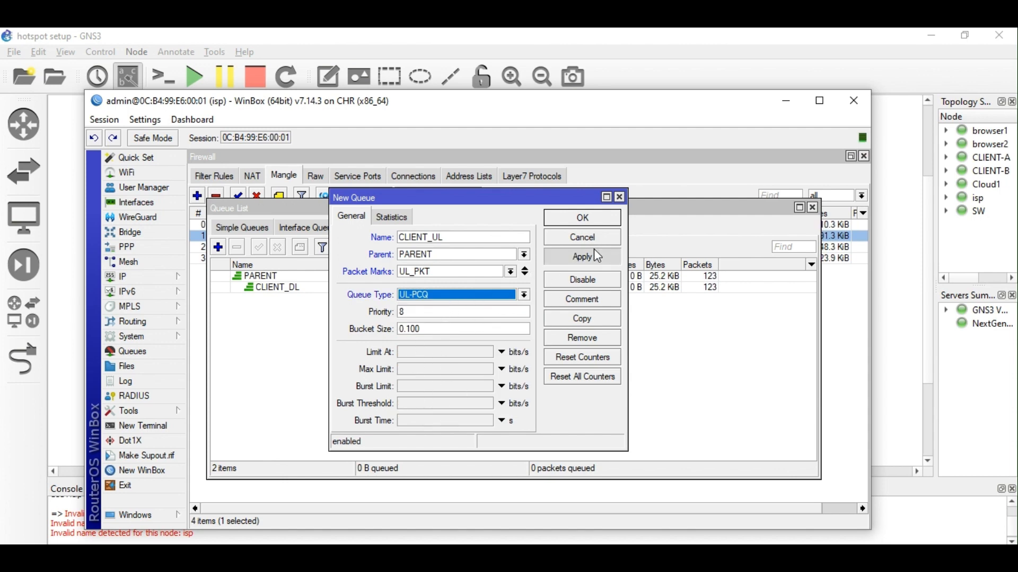
pyautogui.click(597, 220)
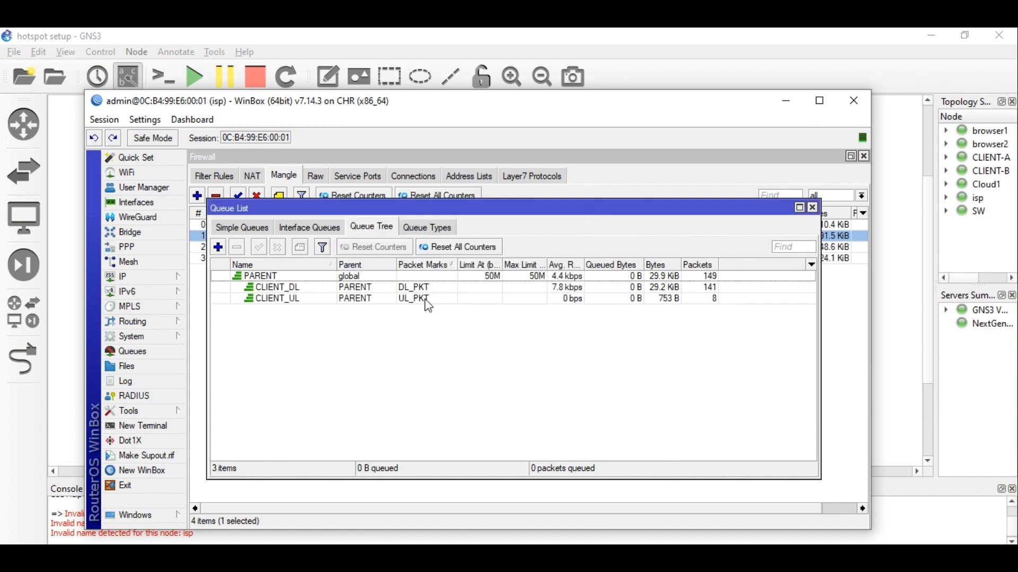
# Check DL-PCQ, change UL-PCQ's rate from 700k to 512k, then return to the queue tree counters.
pyautogui.click(430, 232)
pyautogui.doubleClick(325, 277)
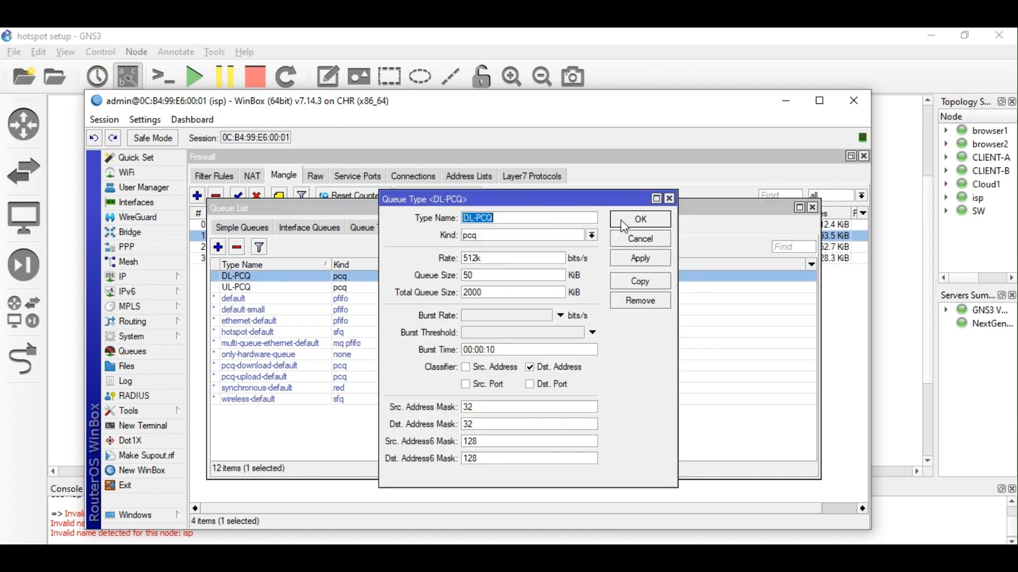
pyautogui.click(638, 224)
pyautogui.doubleClick(274, 287)
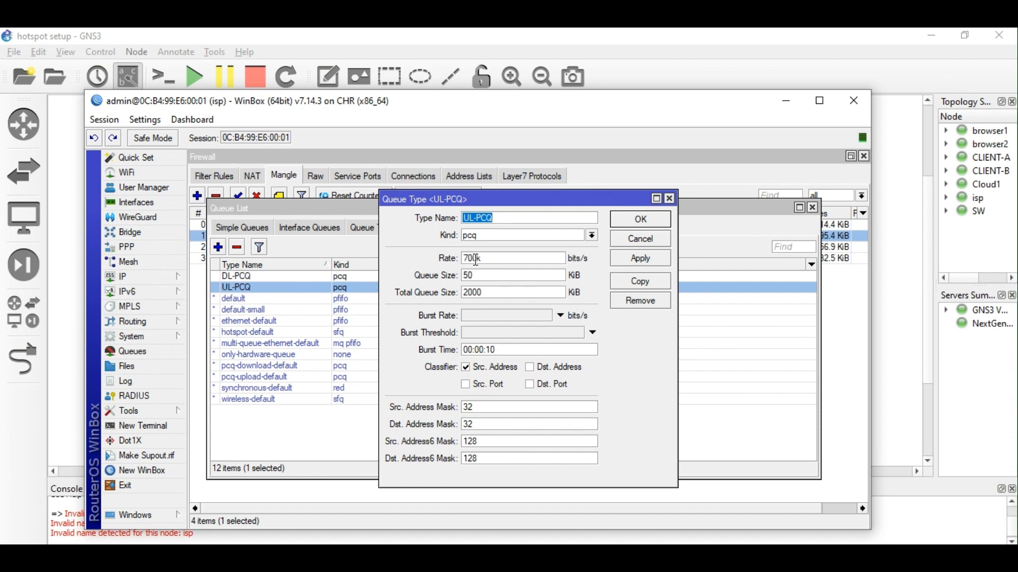
pyautogui.click(476, 258)
pyautogui.moveTo(477, 258); pyautogui.dragTo(446, 261)
pyautogui.write('5')
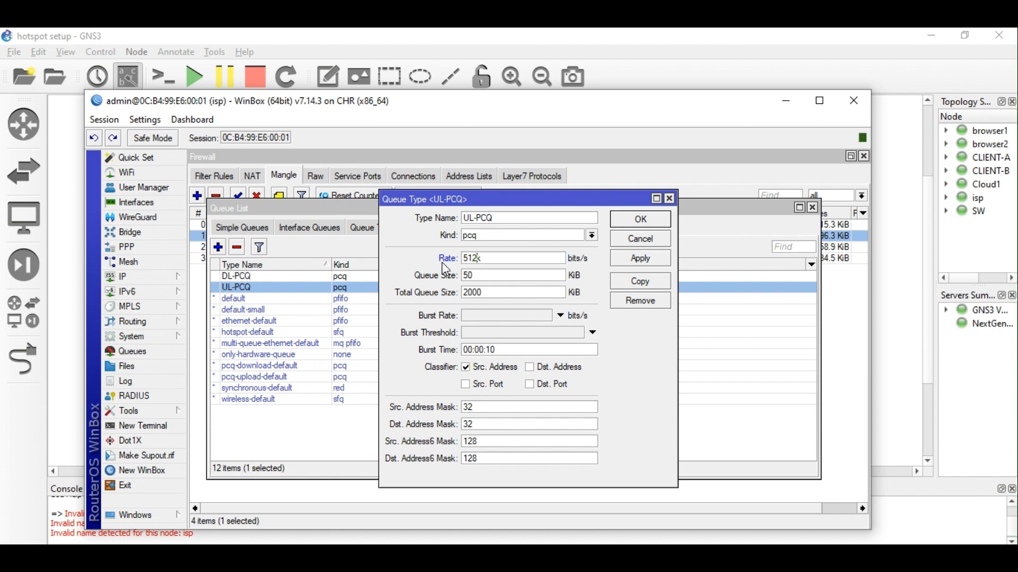
pyautogui.write('12')
pyautogui.click(640, 258)
pyautogui.click(641, 219)
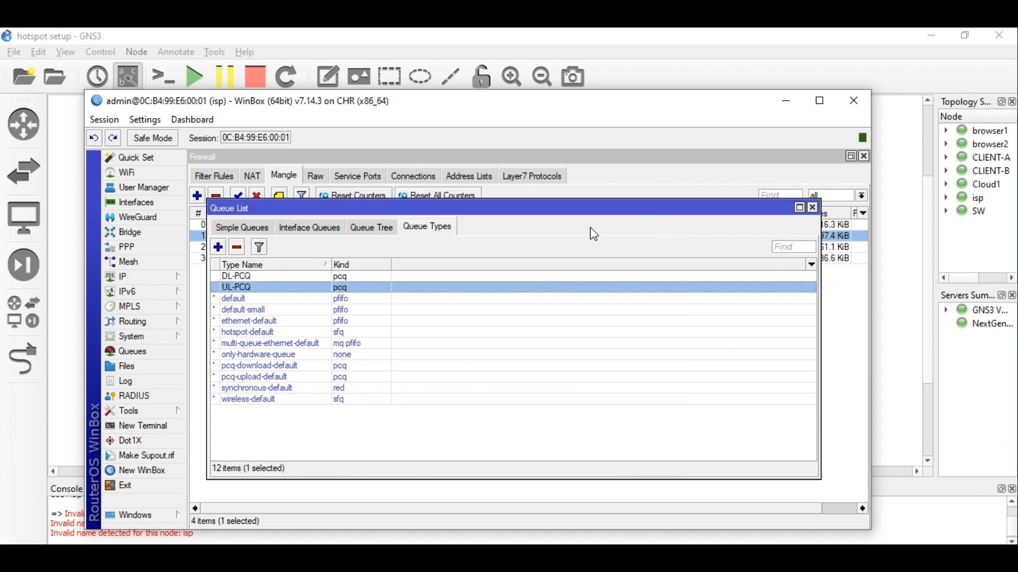
pyautogui.click(366, 231)
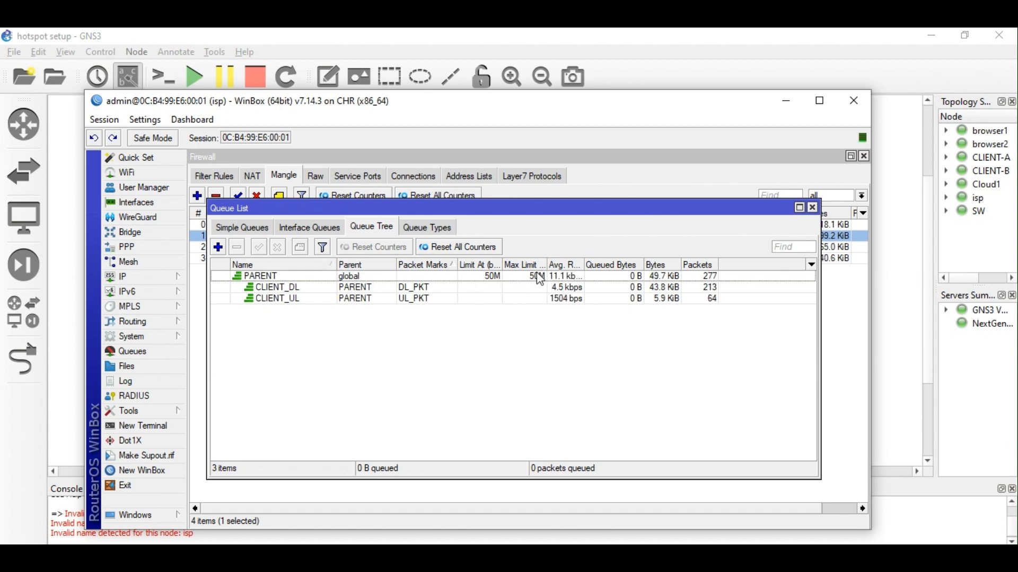
pyautogui.click(428, 229)
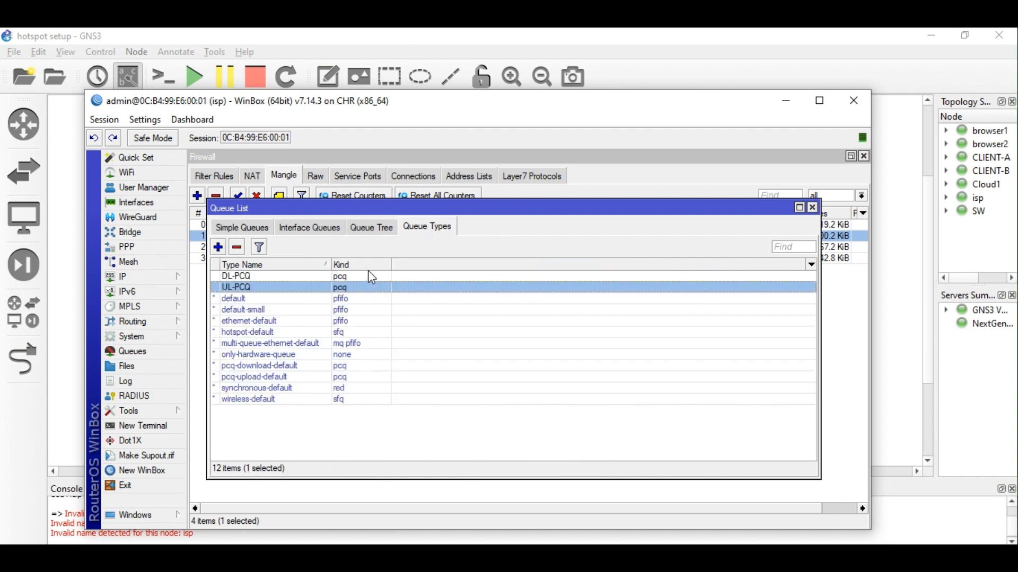
pyautogui.click(379, 232)
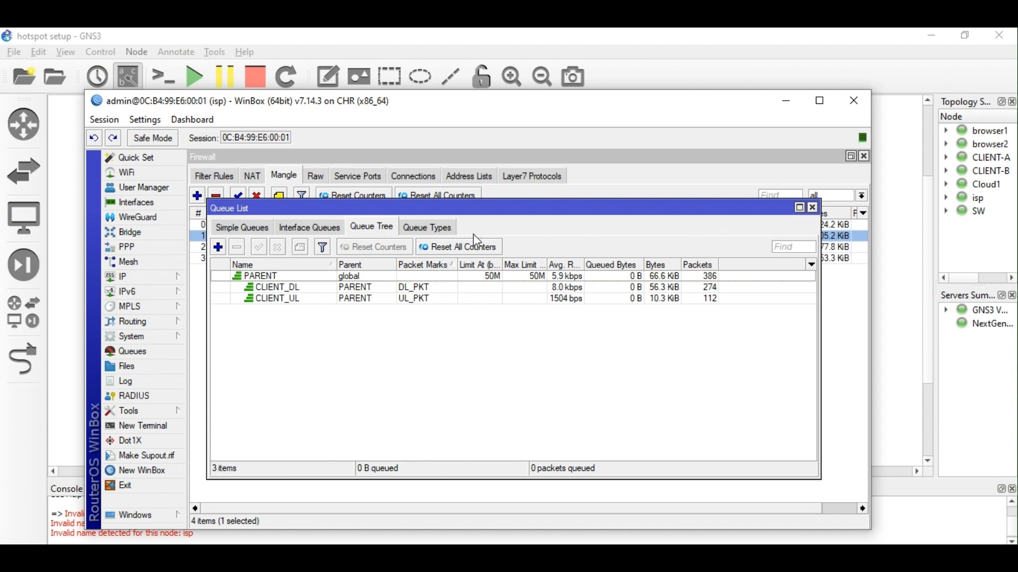
# Look over User Manager's users and the user profiles with dan's 7days entry.
pyautogui.click(138, 187)
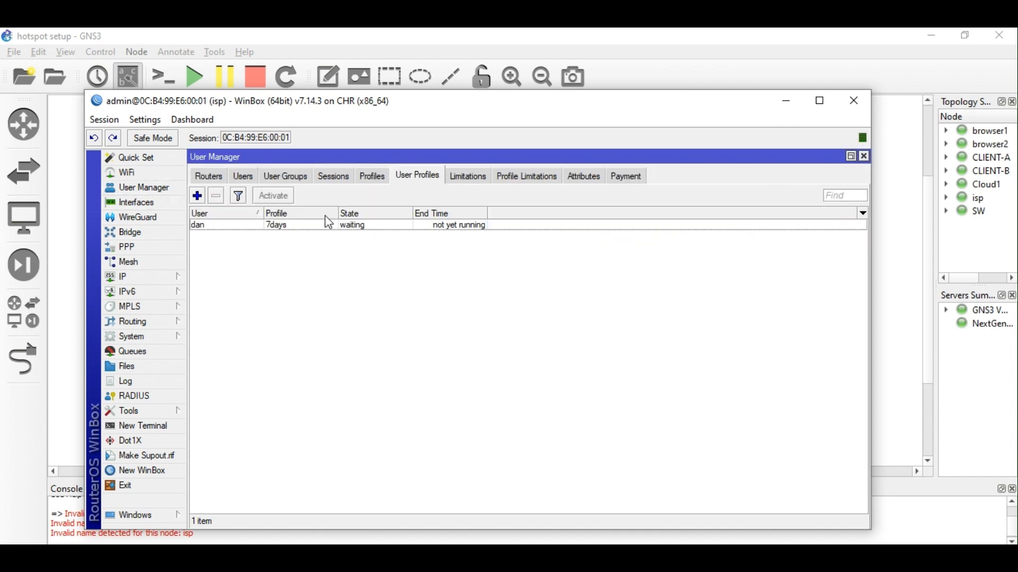
pyautogui.click(290, 229)
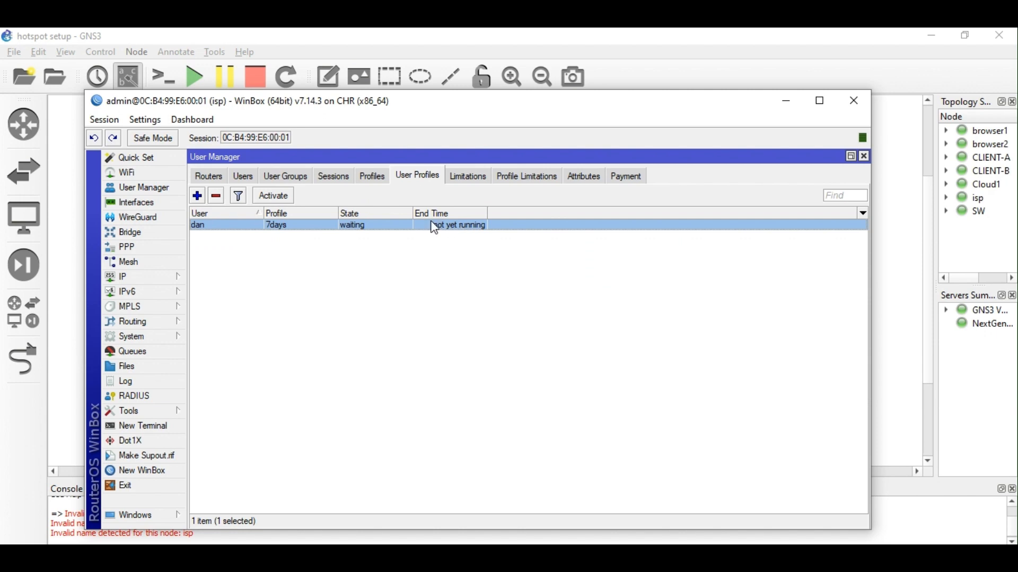
pyautogui.click(245, 177)
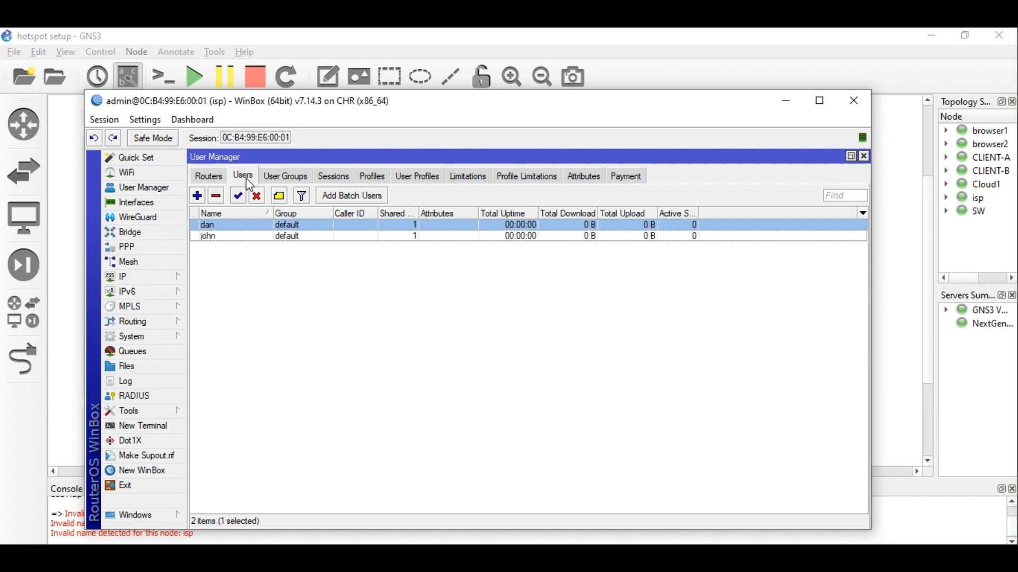
pyautogui.click(429, 179)
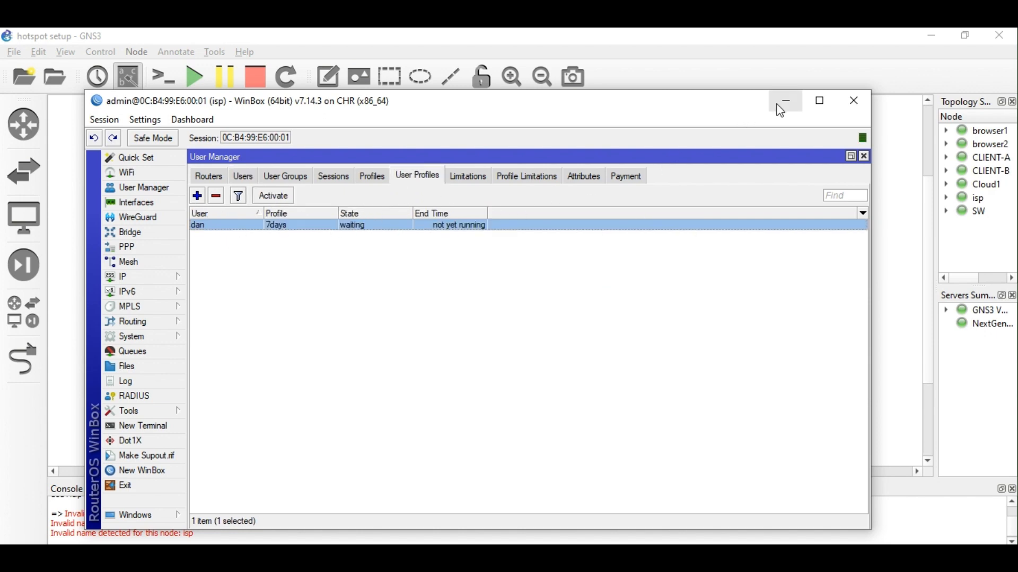
# Minimize WinBox, bring it back, and connect to the isp router.
pyautogui.click(783, 106)
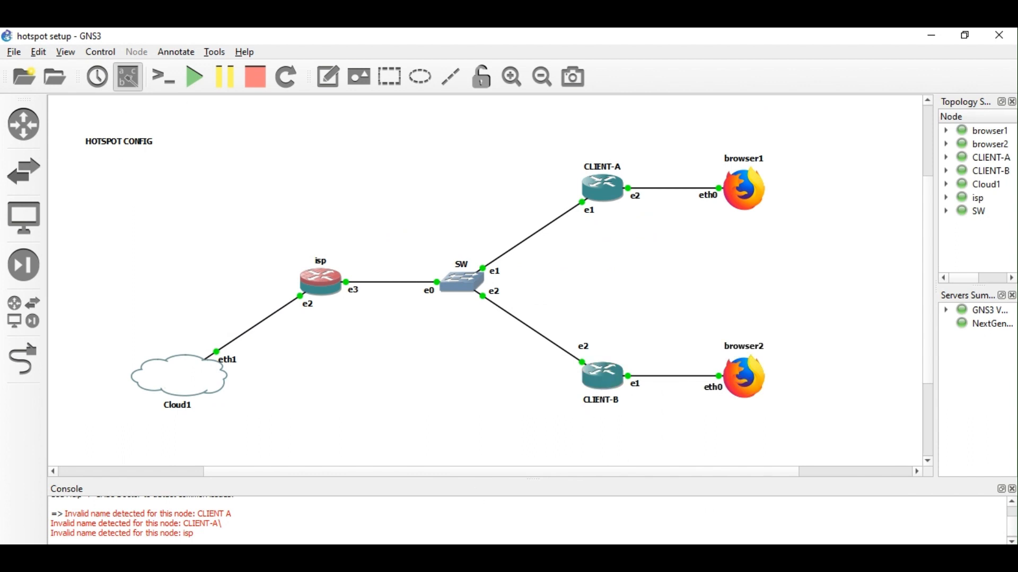
pyautogui.moveTo(347, 552)
pyautogui.click(293, 543)
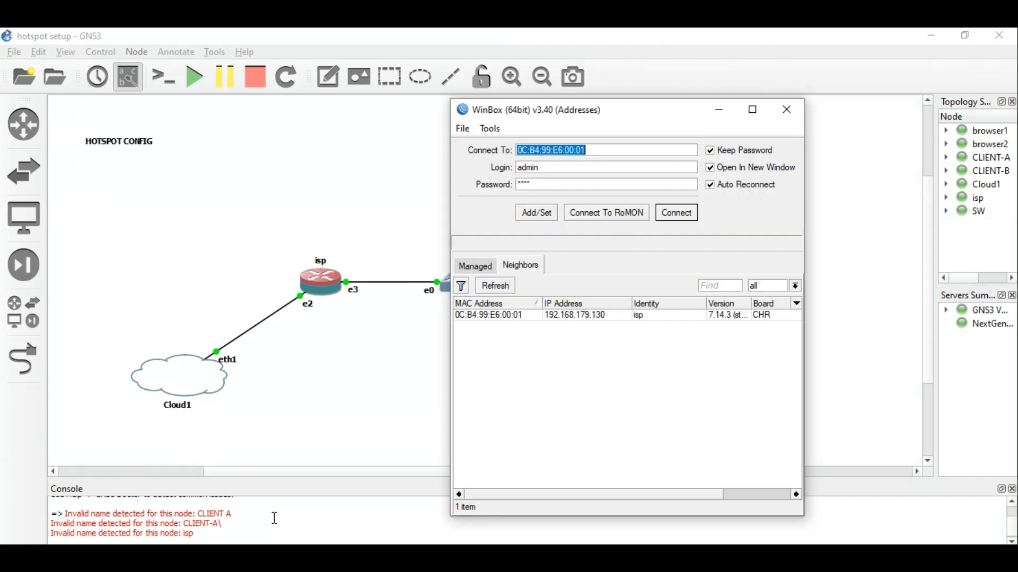
pyautogui.click(510, 316)
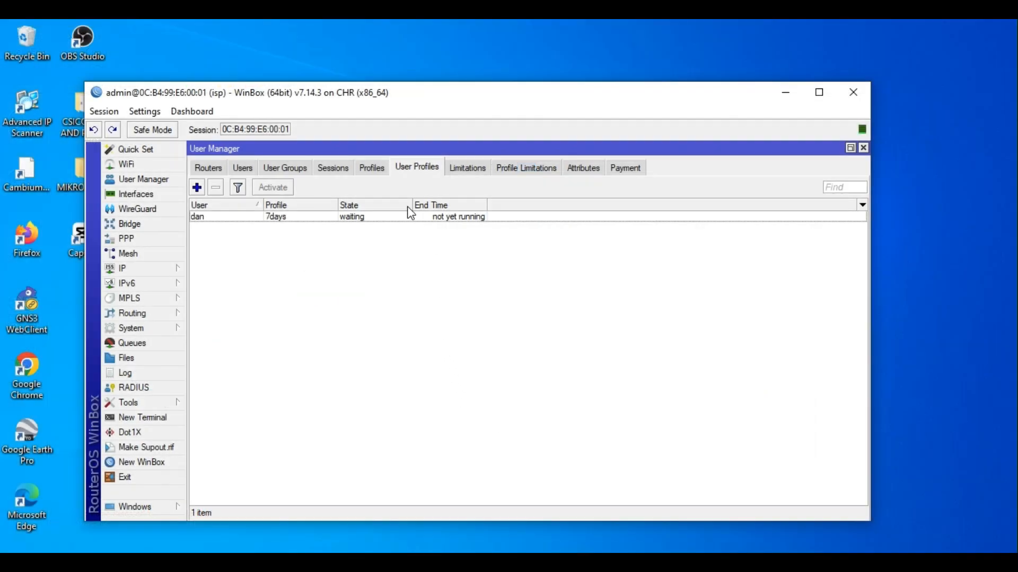
pyautogui.moveTo(405, 101); pyautogui.dragTo(411, 78)
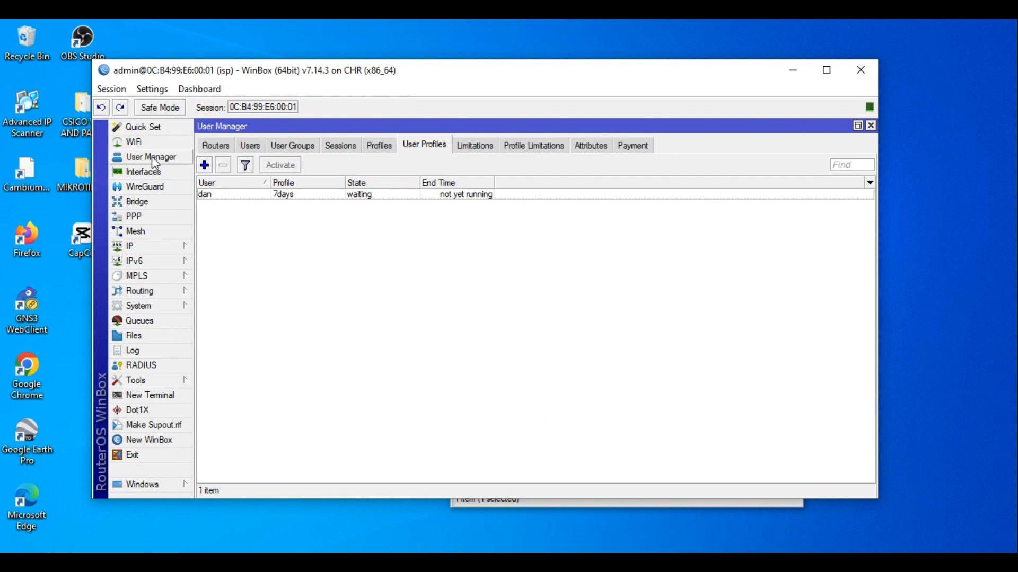
pyautogui.click(159, 324)
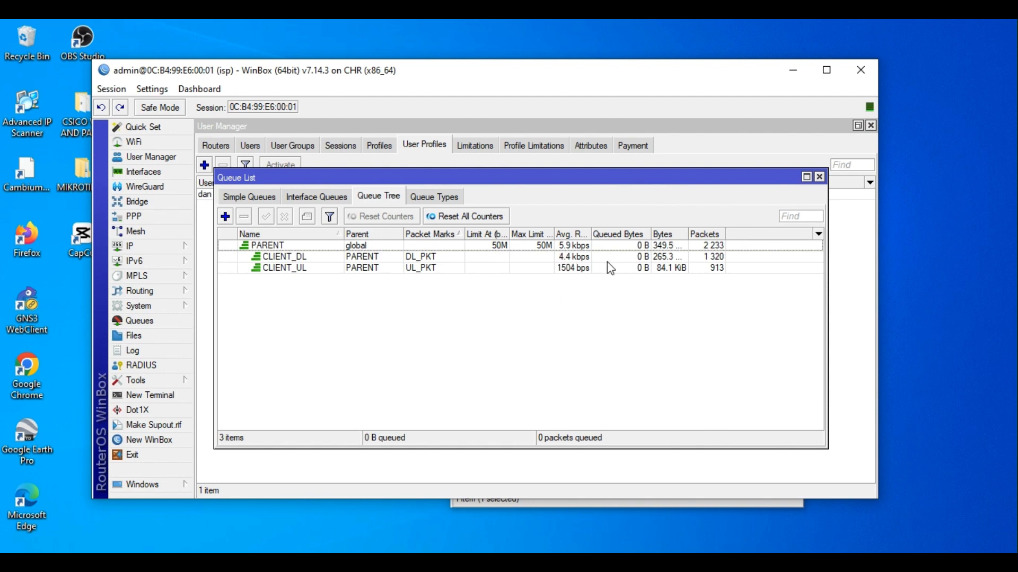
# Widen the Queue Tree's Bytes column to read the counters, then close the queue list.
pyautogui.moveTo(687, 234); pyautogui.dragTo(696, 236)
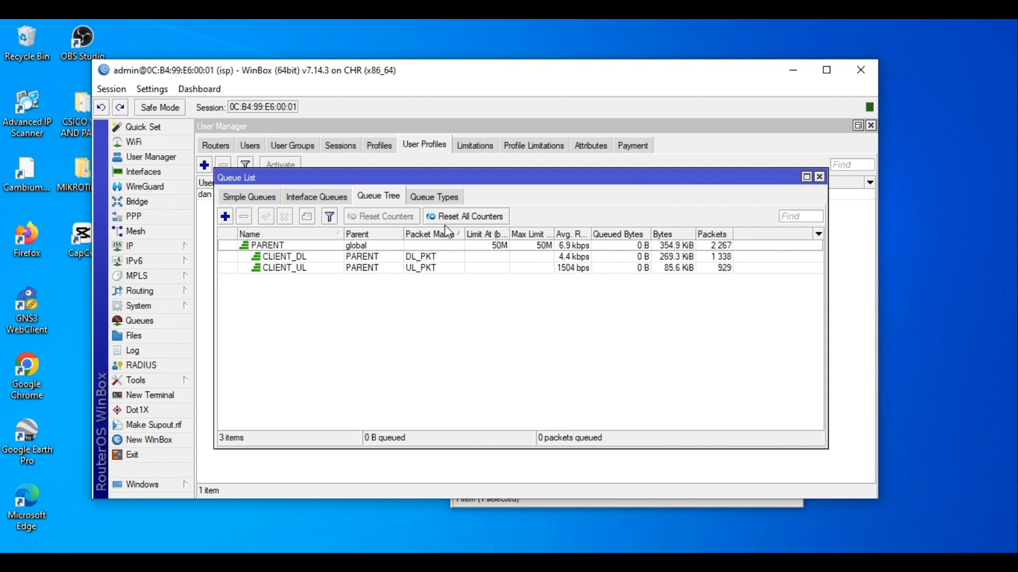
pyautogui.click(819, 178)
pyautogui.click(304, 196)
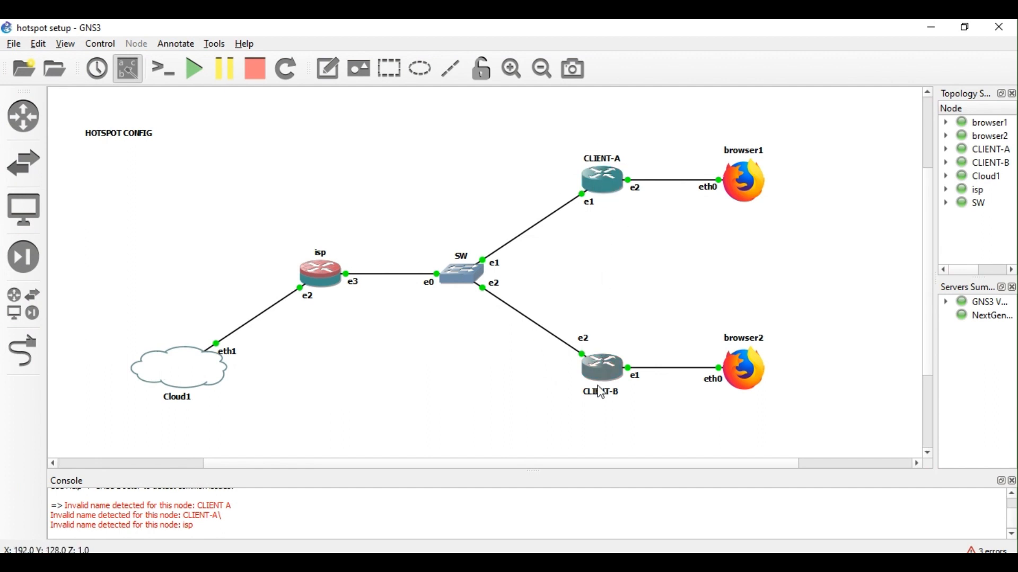
# Connect through the isp router via RoMON to a WinBox session on CLIENT-B.
pyautogui.moveTo(281, 546)
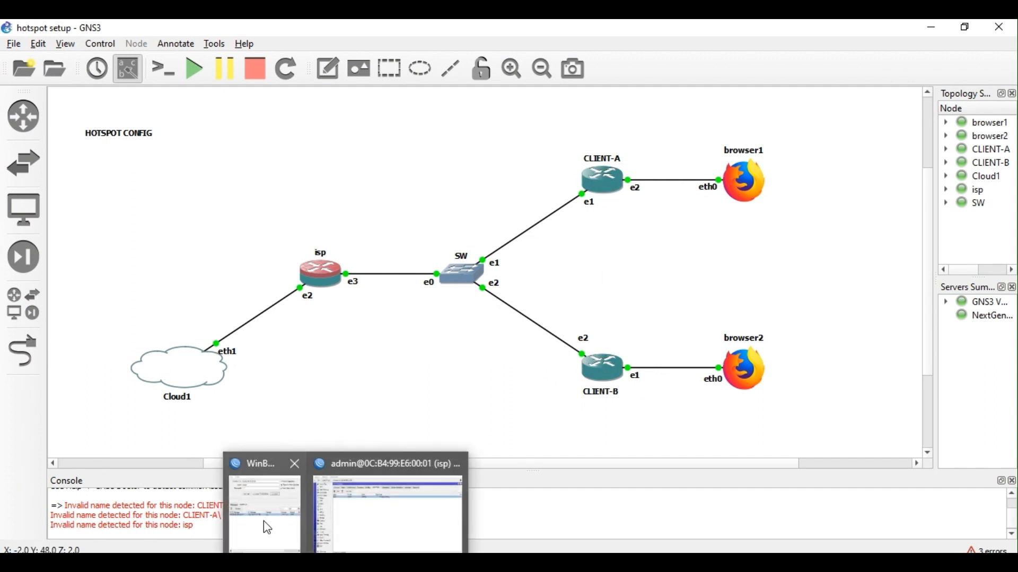
pyautogui.click(268, 527)
pyautogui.click(517, 306)
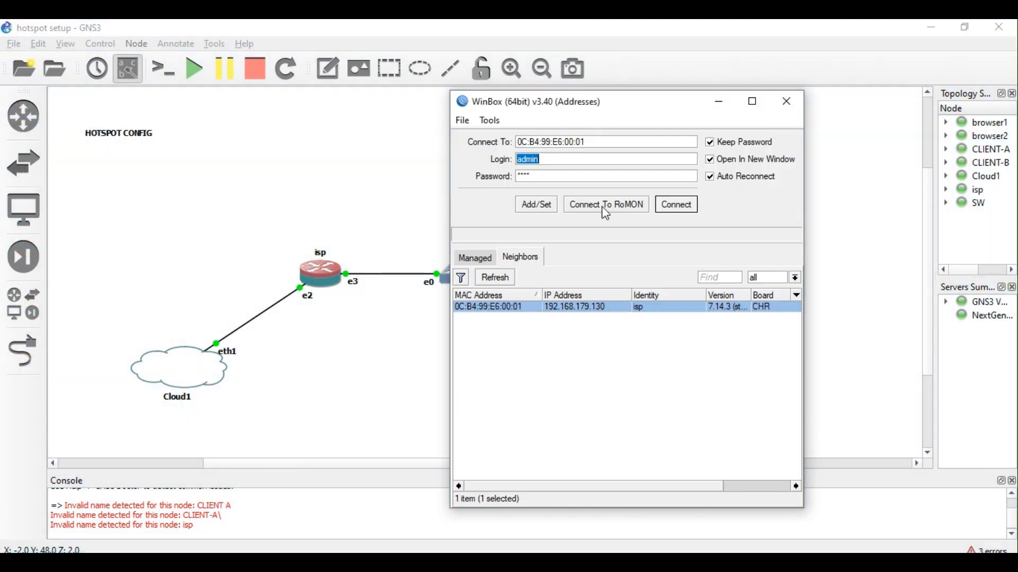
pyautogui.click(602, 206)
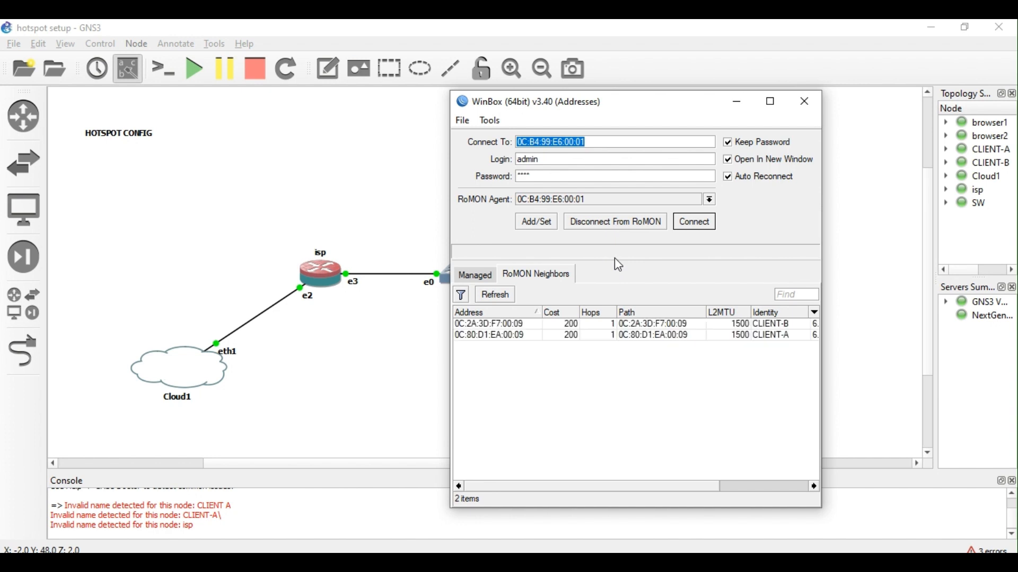
pyautogui.click(530, 325)
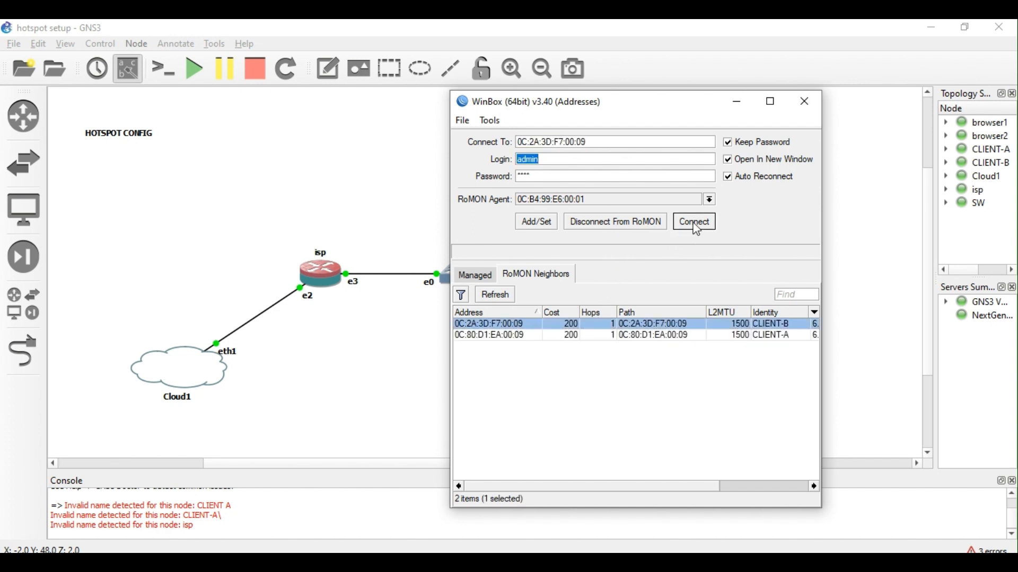
pyautogui.click(695, 226)
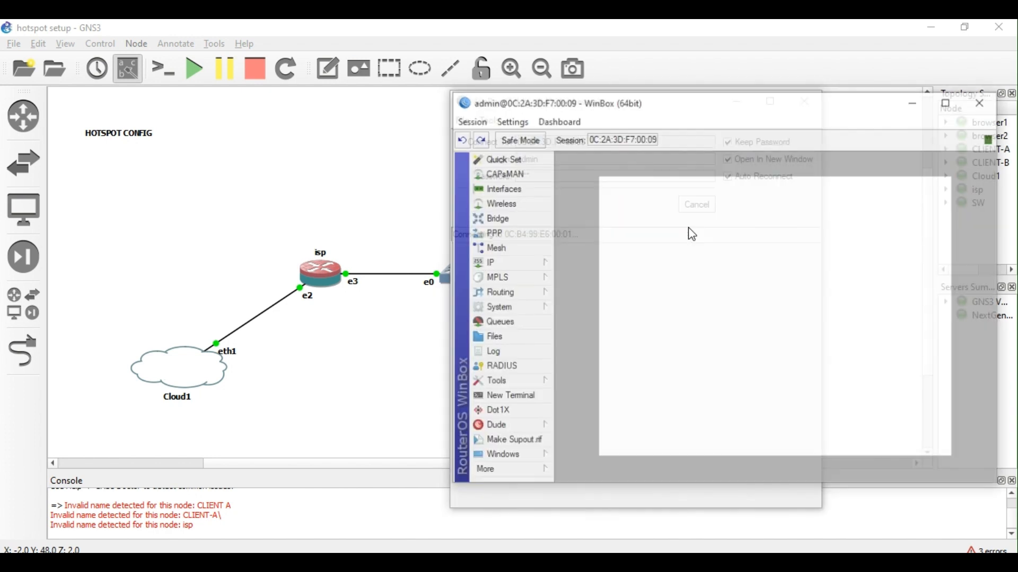
pyautogui.moveTo(660, 105); pyautogui.dragTo(621, 168)
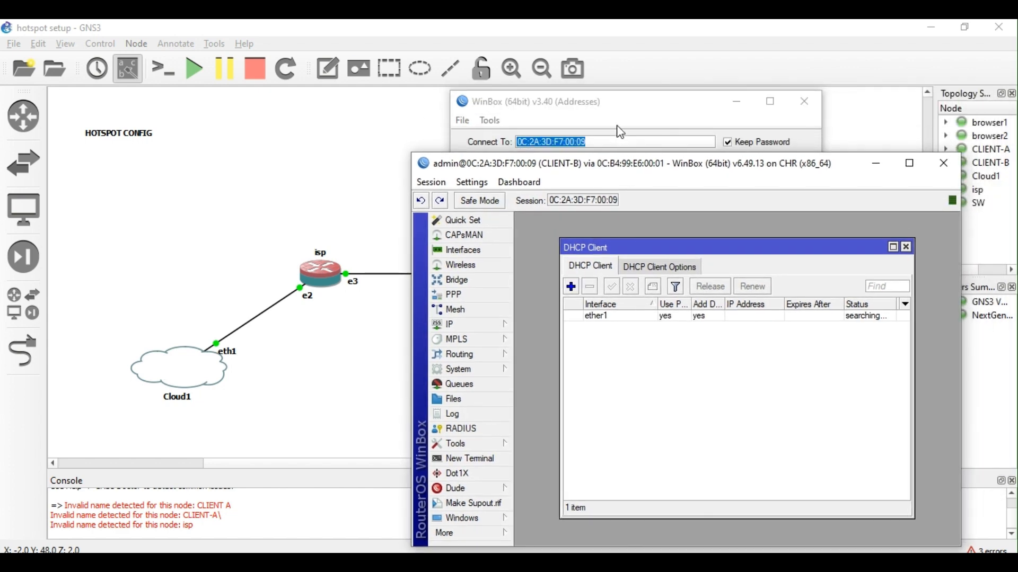
pyautogui.click(618, 105)
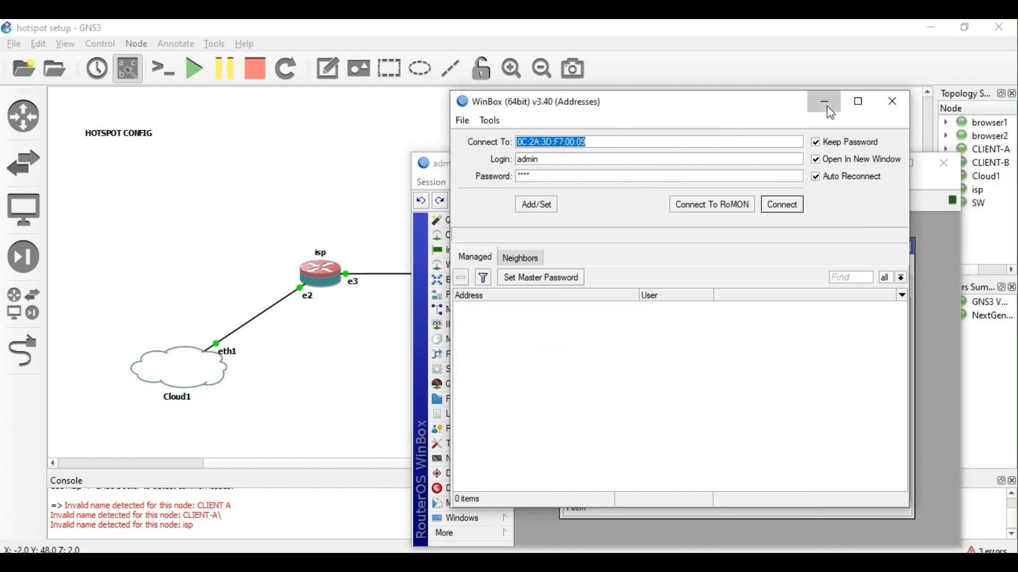
pyautogui.click(824, 101)
pyautogui.moveTo(664, 164); pyautogui.dragTo(630, 109)
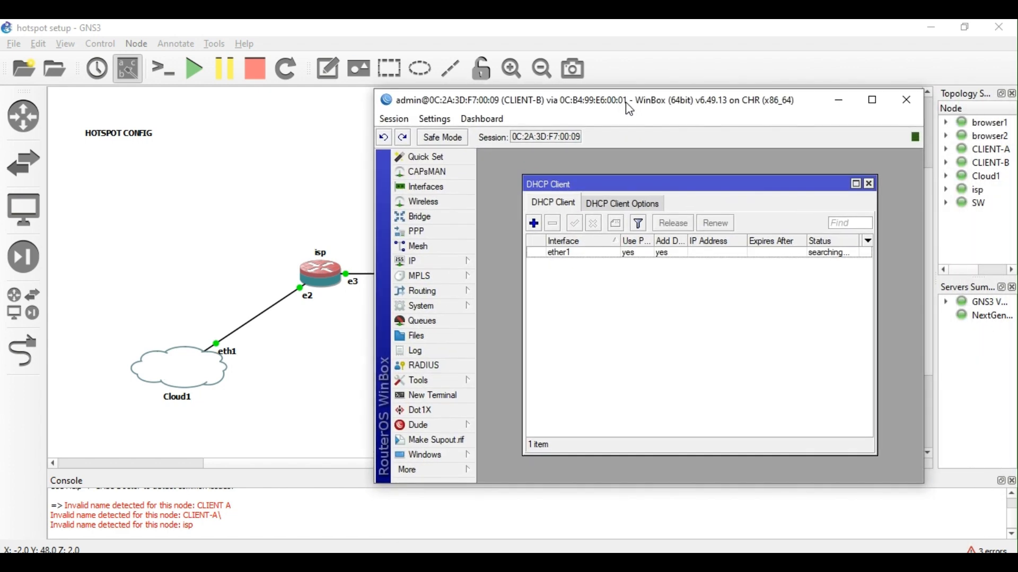
# Move CLIENT-B's DHCP client from ether1 to ether2, save it, and close the list.
pyautogui.doubleClick(640, 250)
pyautogui.click(719, 248)
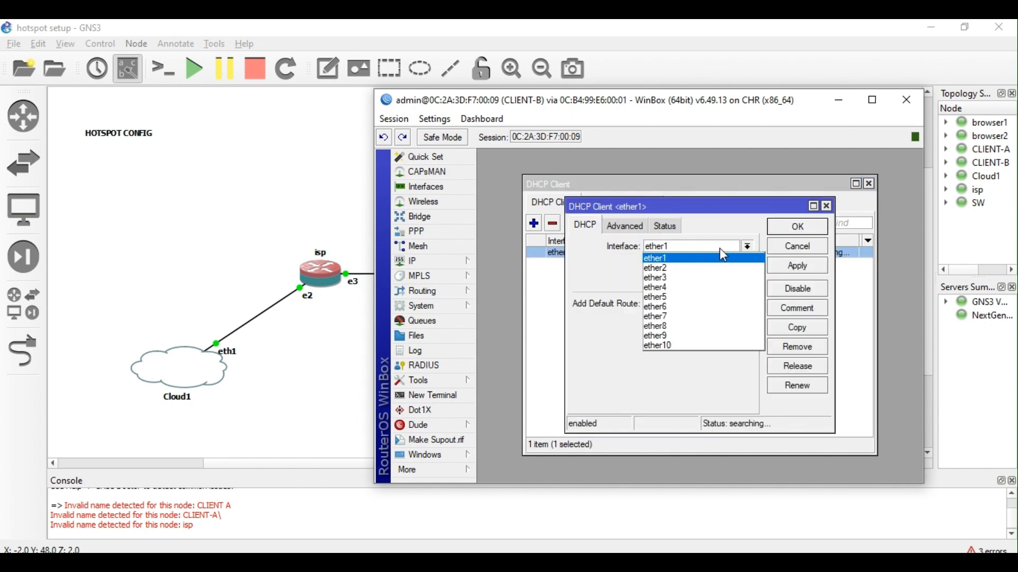
pyautogui.click(689, 268)
pyautogui.moveTo(689, 111); pyautogui.dragTo(670, 103)
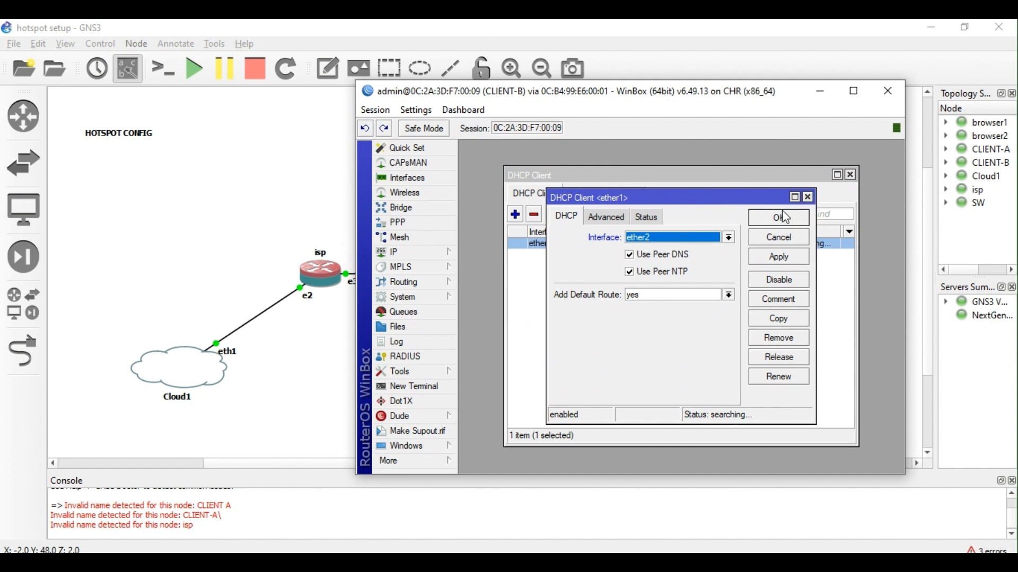
pyautogui.click(786, 217)
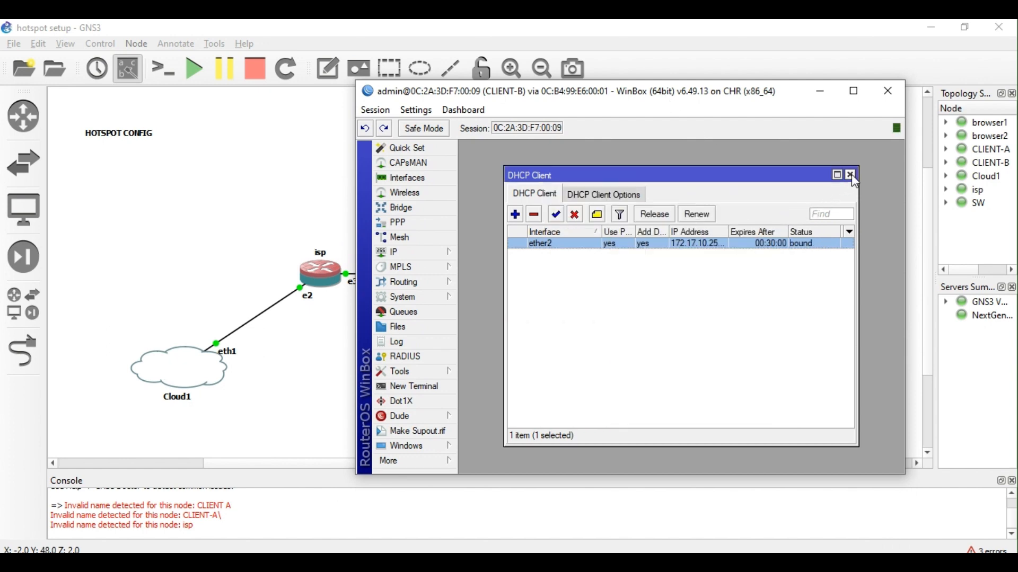
pyautogui.click(851, 174)
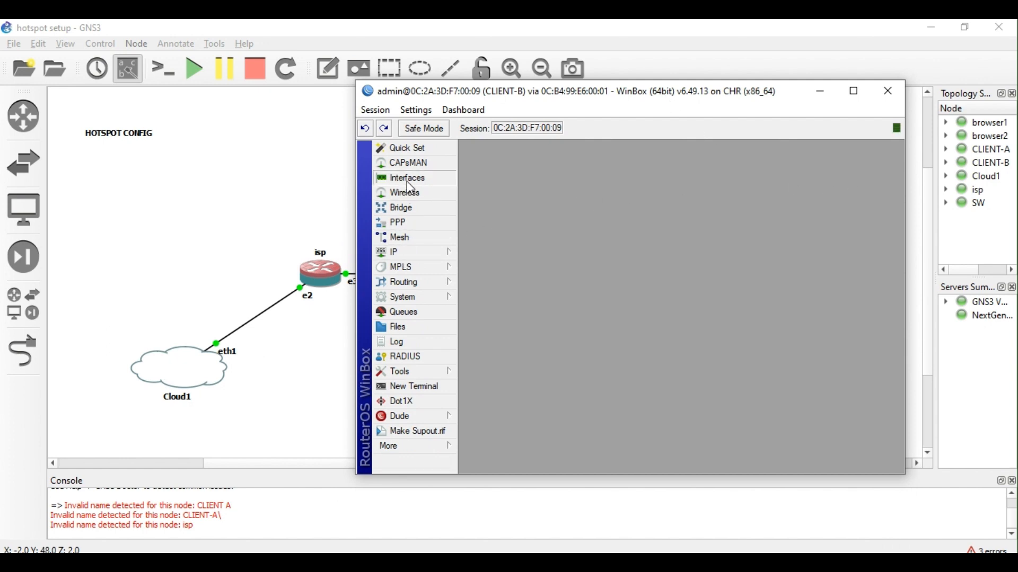
# Review CLIENT-B's interface list and its IP addresses.
pyautogui.click(406, 179)
pyautogui.click(884, 175)
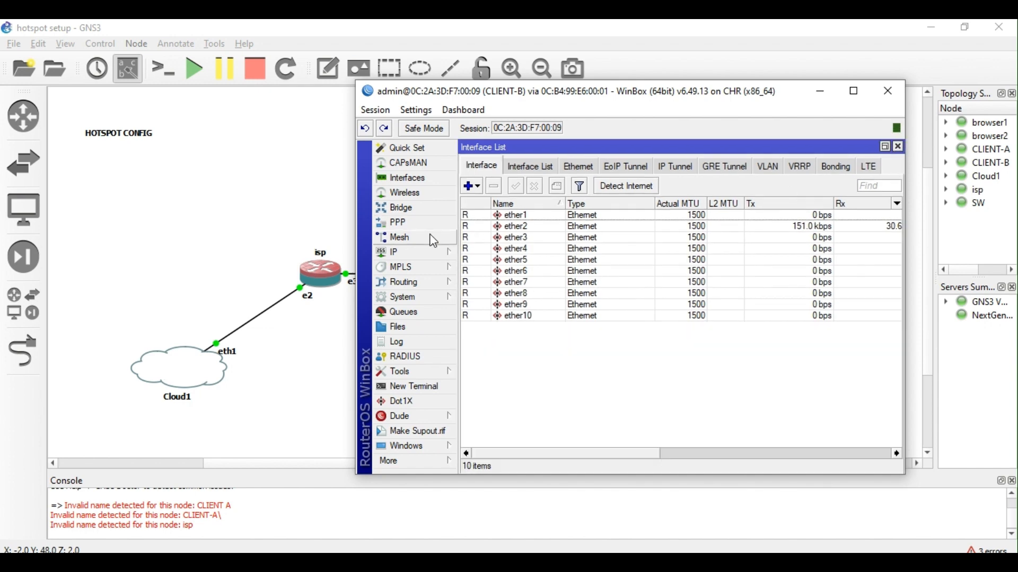
pyautogui.click(409, 252)
pyautogui.click(498, 211)
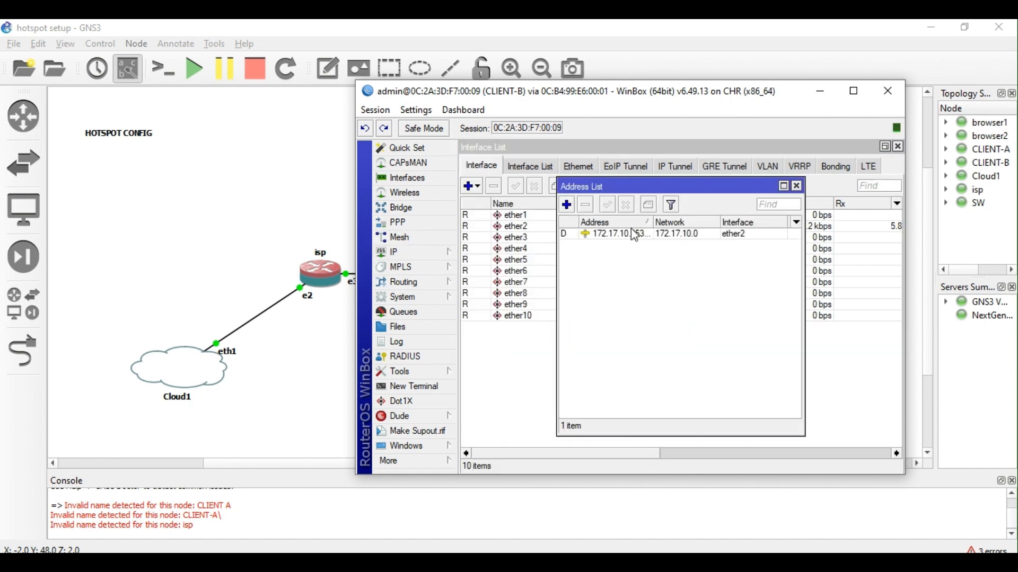
# Ping 8.8.8.8 from a new terminal; replies come back net prohibited with 100% loss.
pyautogui.click(403, 387)
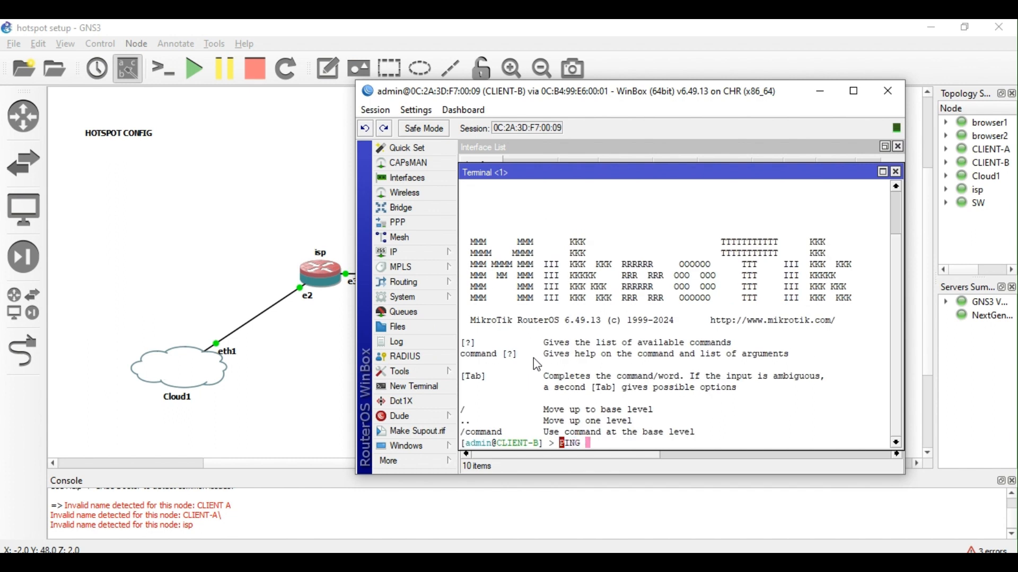
pyautogui.press('BackSpace')
pyautogui.press('BackSpace')
pyautogui.write('ping')
pyautogui.press('Up')
pyautogui.press('Up')
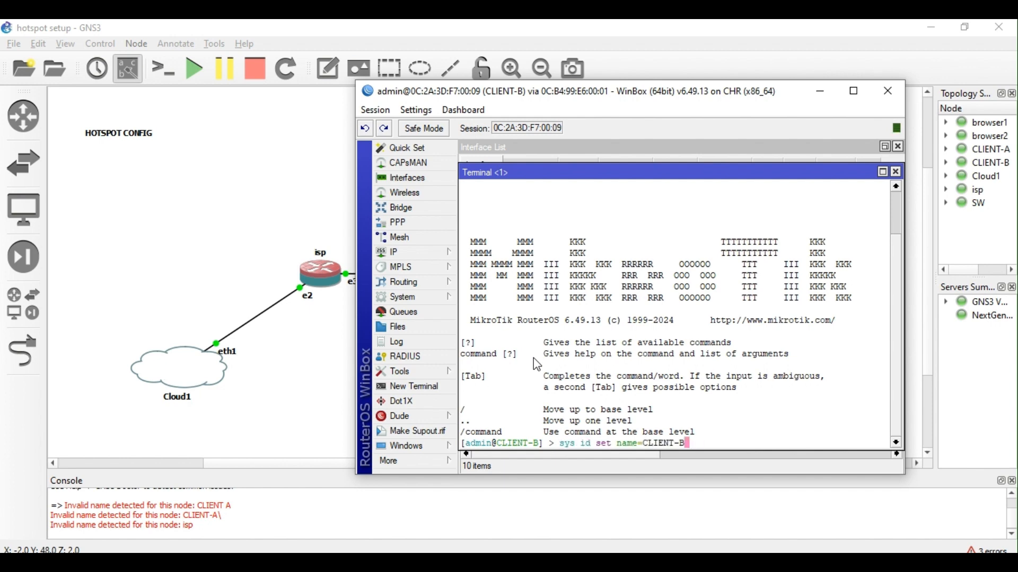
pyautogui.press('Down')
pyautogui.press('Down')
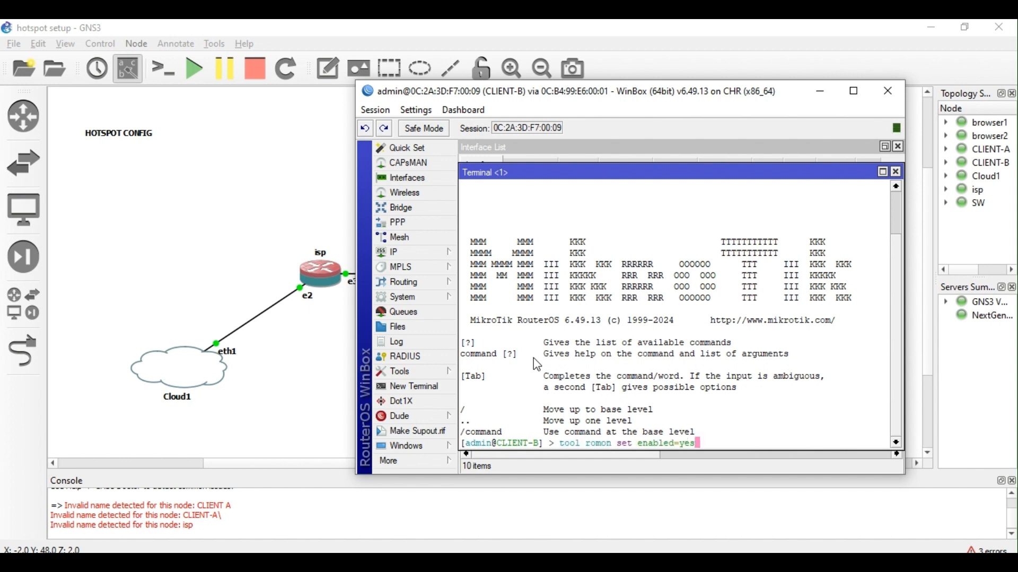
pyautogui.write('8.8.838')
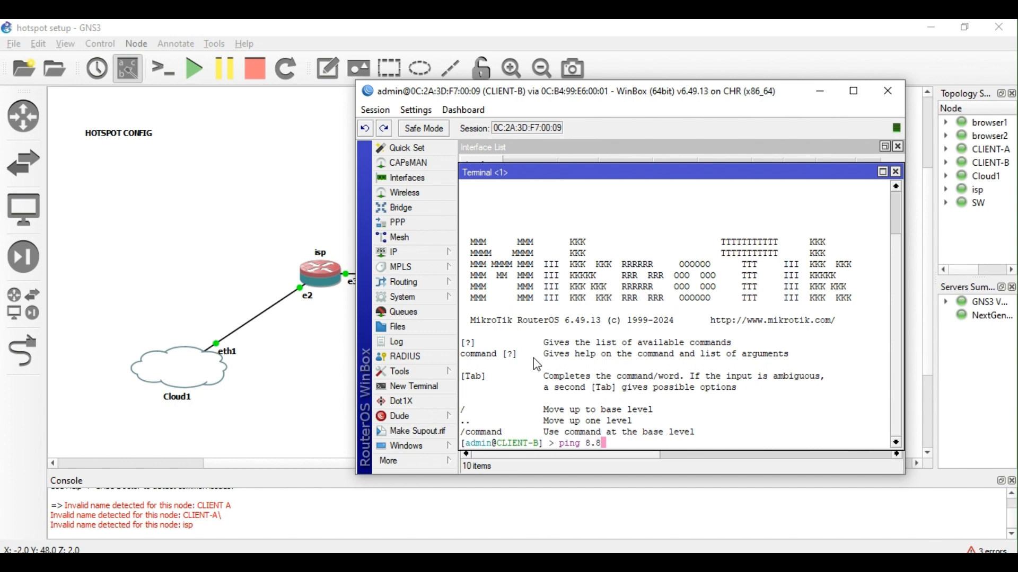
pyautogui.press('BackSpace')
pyautogui.press('BackSpace')
pyautogui.write('.8')
pyautogui.press('Return')
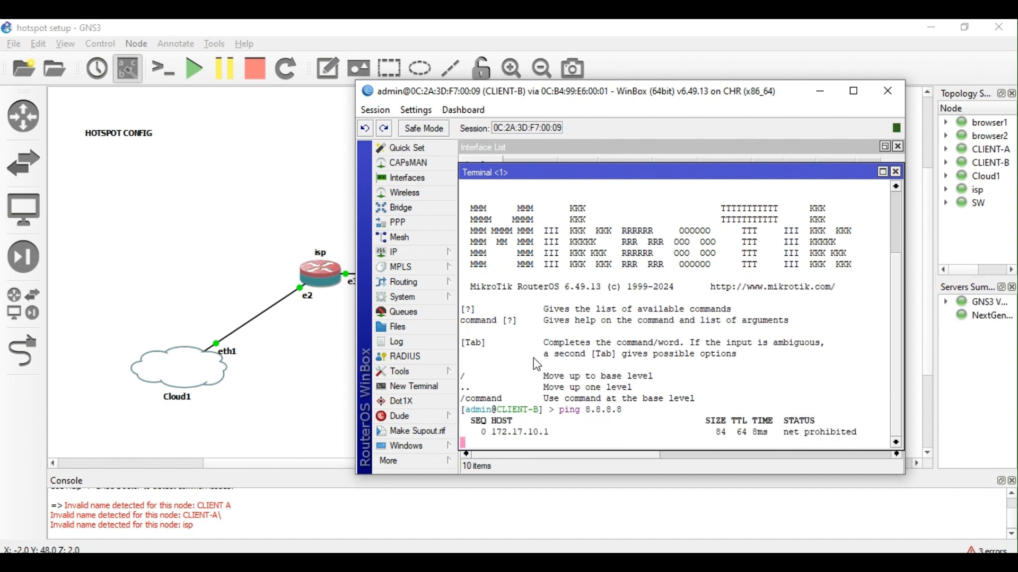
pyautogui.hotkey('ctrl', 'c')
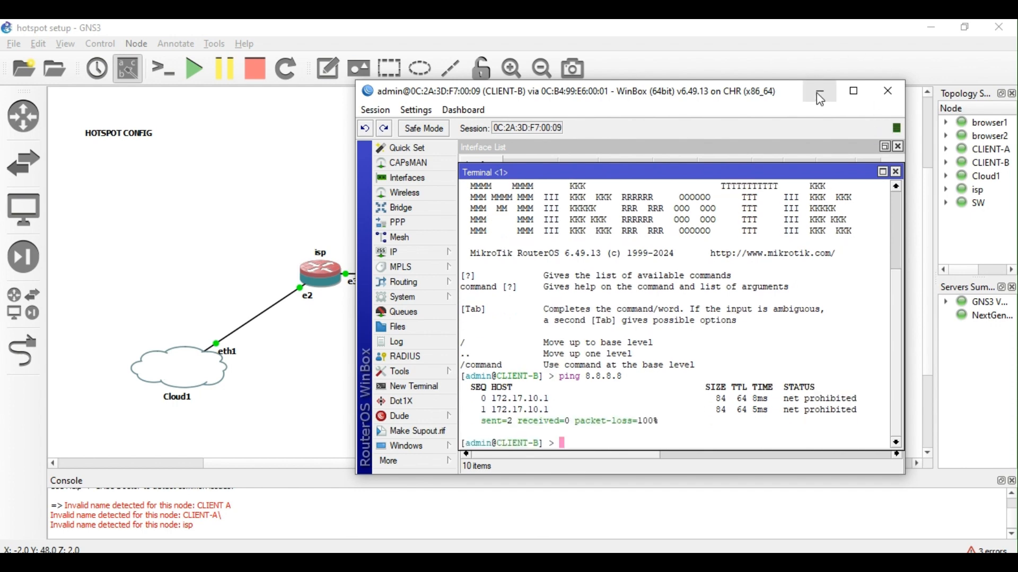
# Bring back the CLIENT-B WinBox session and go to the Firewall NAT rules.
pyautogui.click(821, 98)
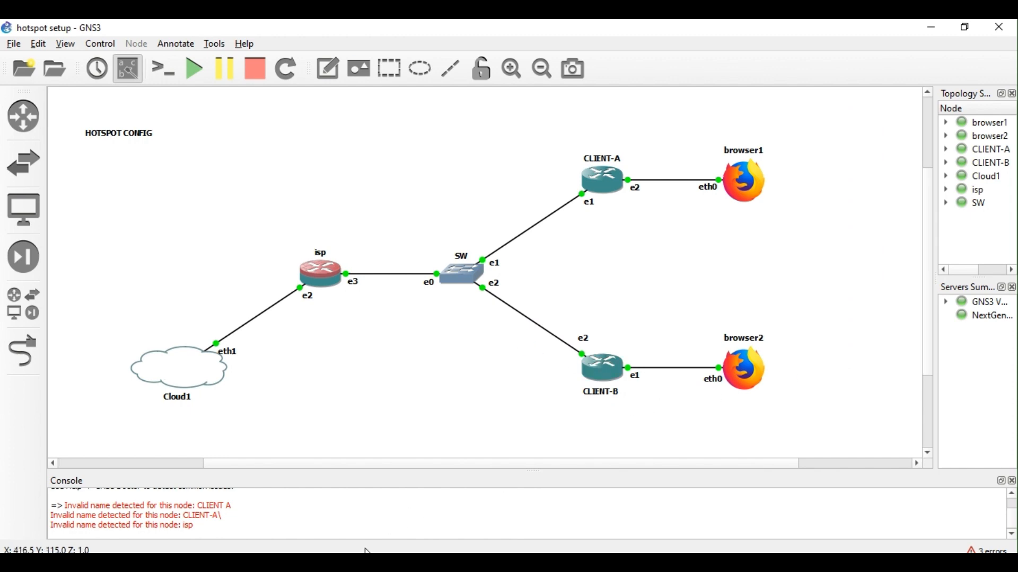
pyautogui.moveTo(348, 564)
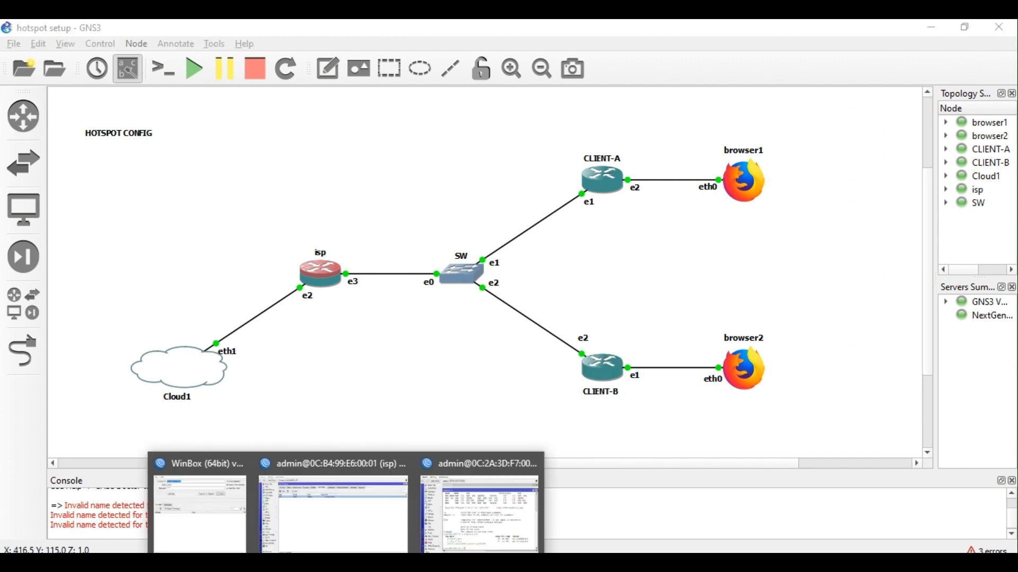
pyautogui.click(470, 528)
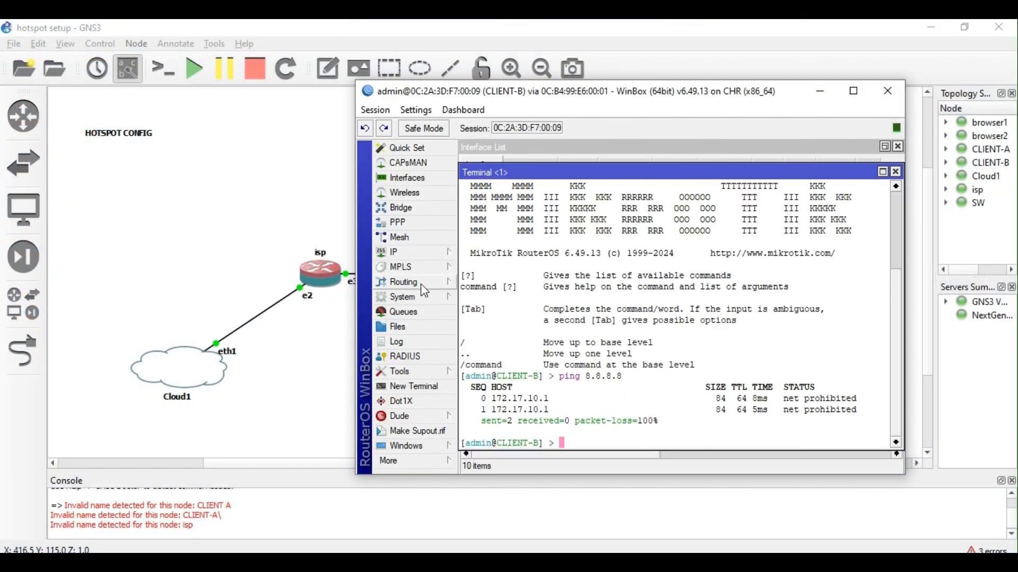
pyautogui.click(445, 253)
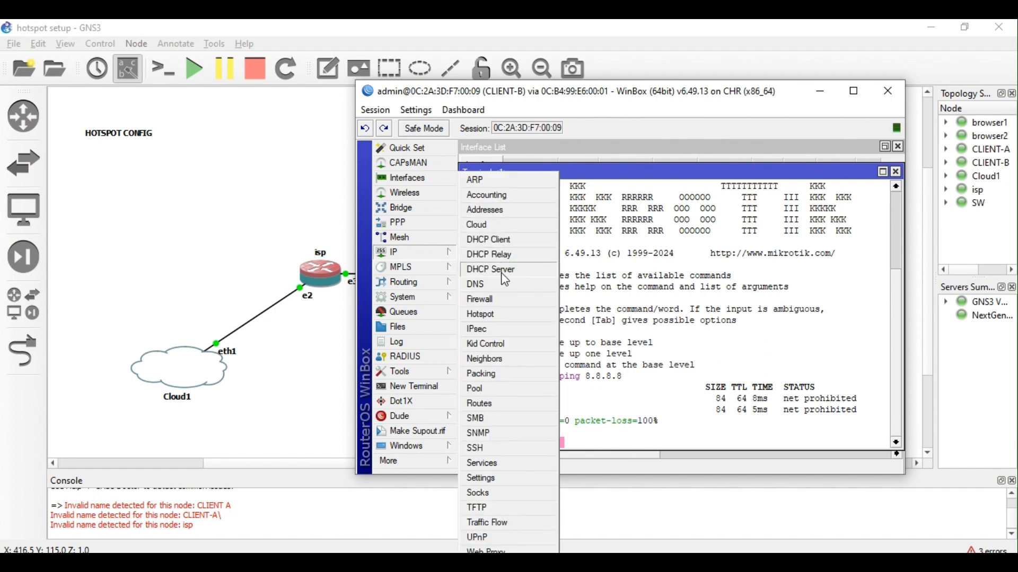
pyautogui.click(492, 301)
pyautogui.click(524, 197)
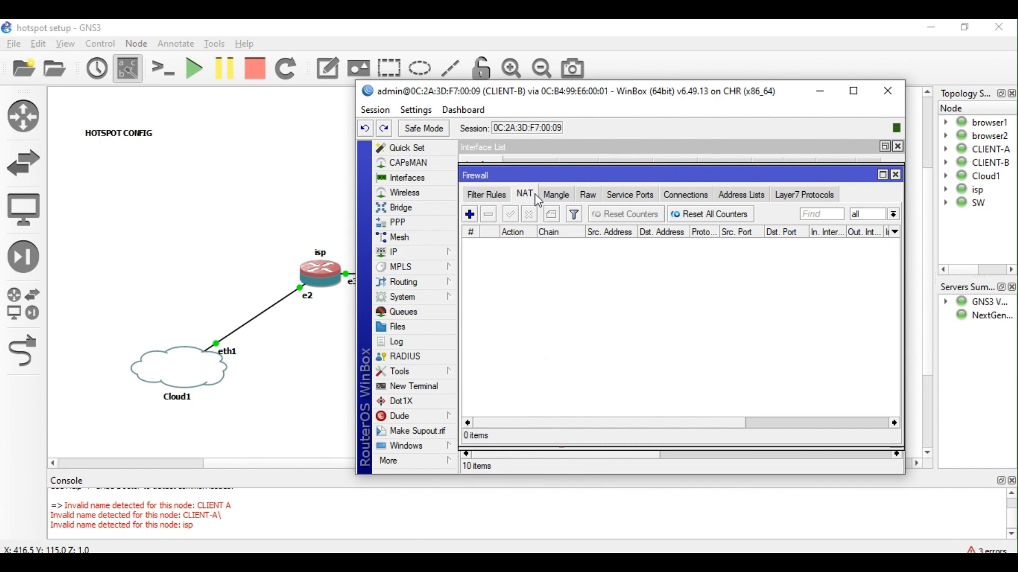
# Add a srcnat NAT rule with action masquerade and save it.
pyautogui.click(469, 214)
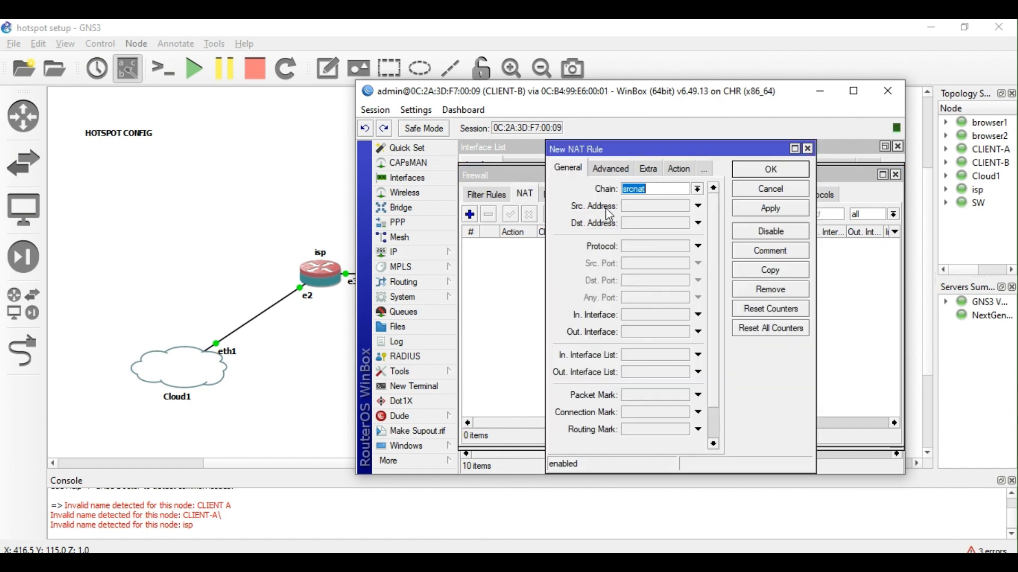
pyautogui.click(672, 175)
pyautogui.click(713, 190)
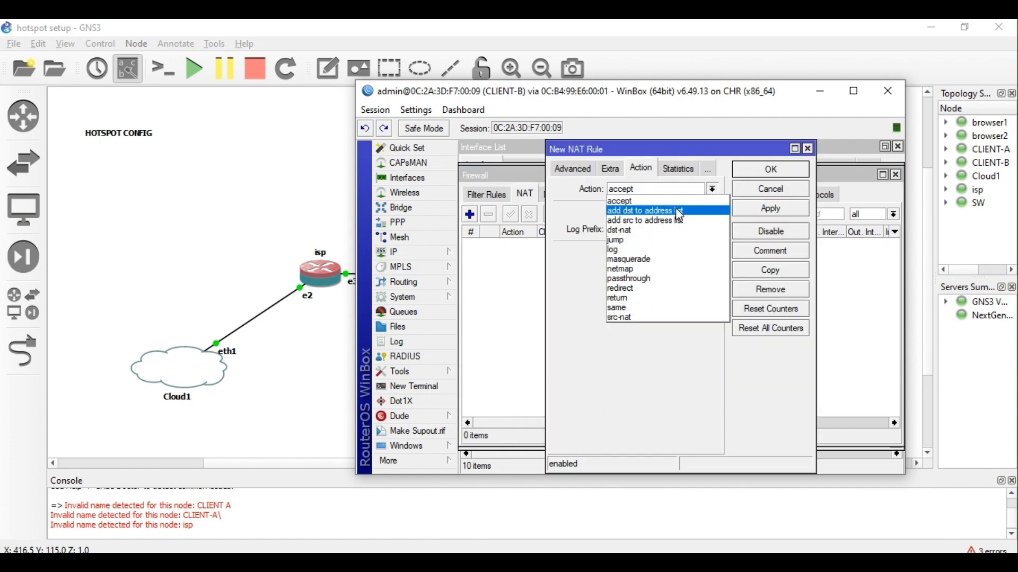
pyautogui.click(657, 260)
pyautogui.click(577, 170)
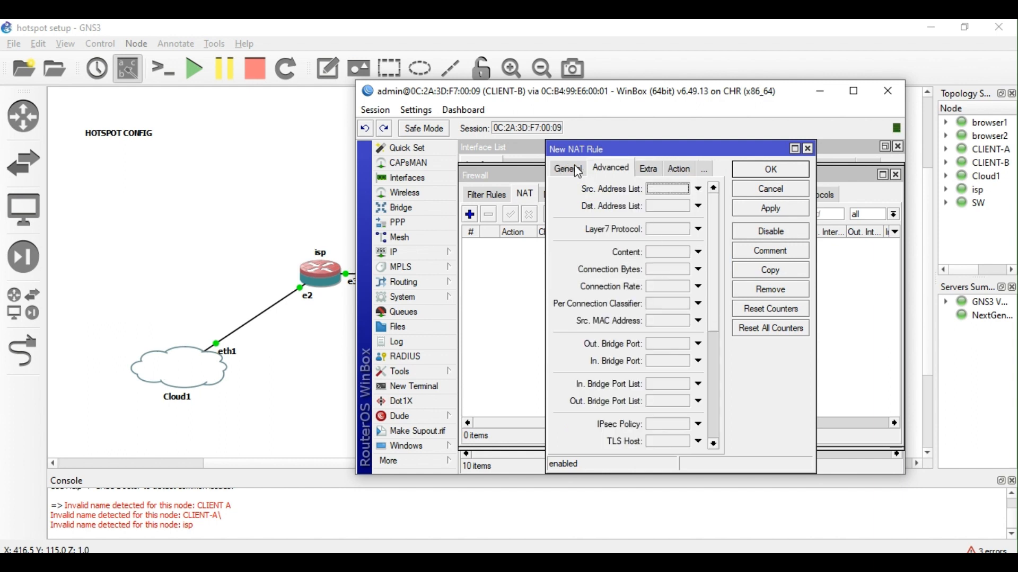
pyautogui.click(579, 172)
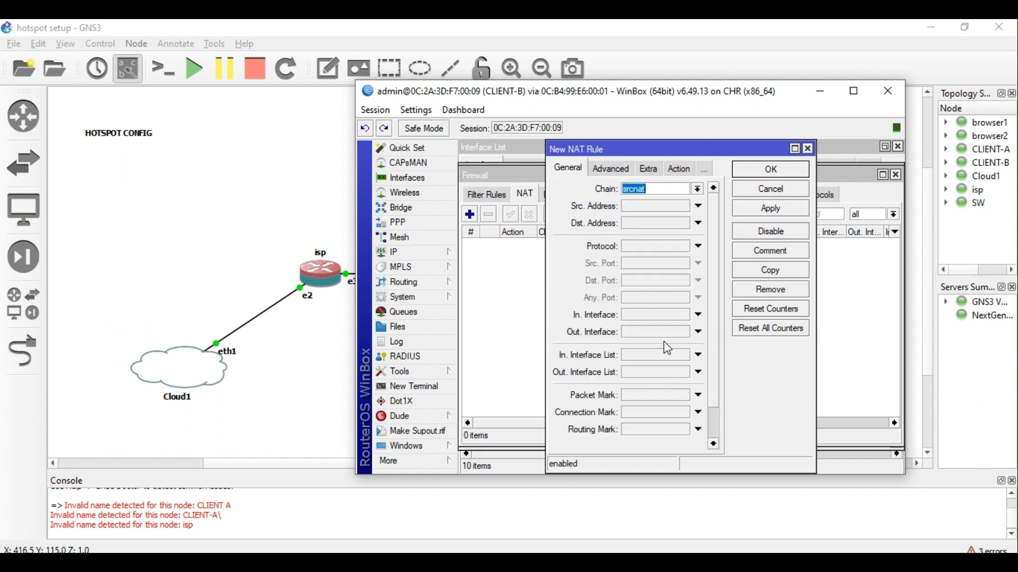
pyautogui.click(652, 206)
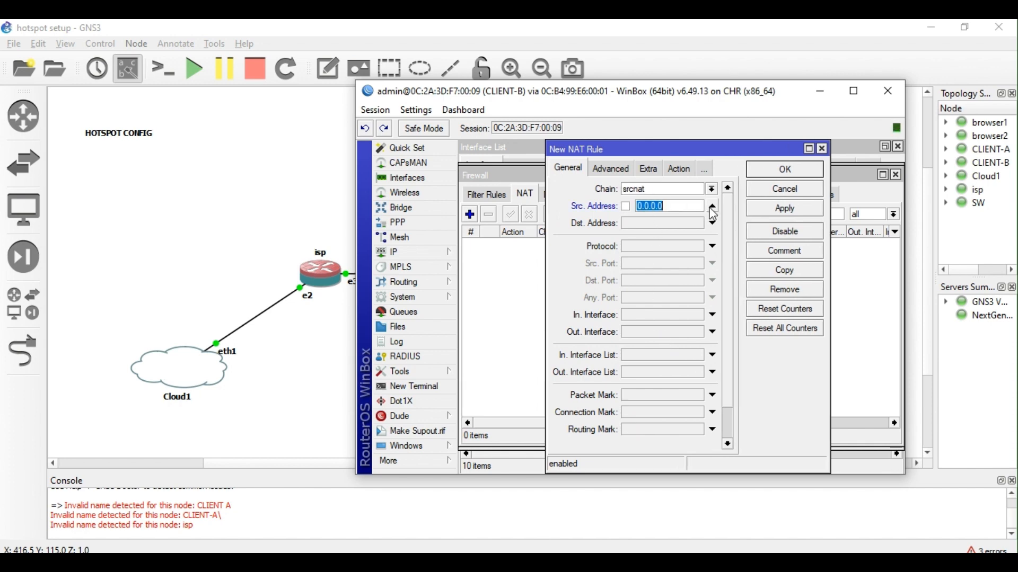
pyautogui.click(652, 331)
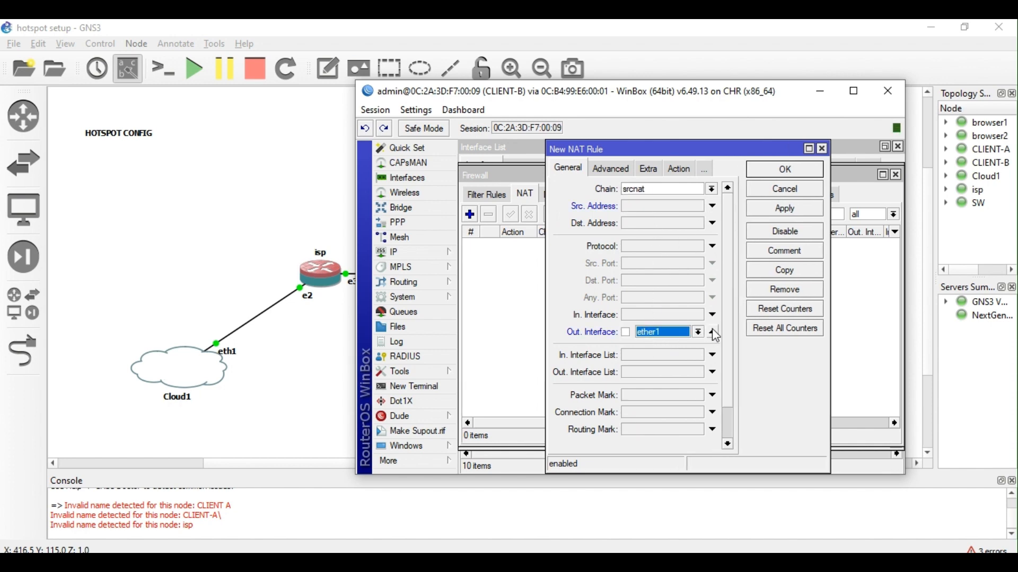
pyautogui.click(684, 168)
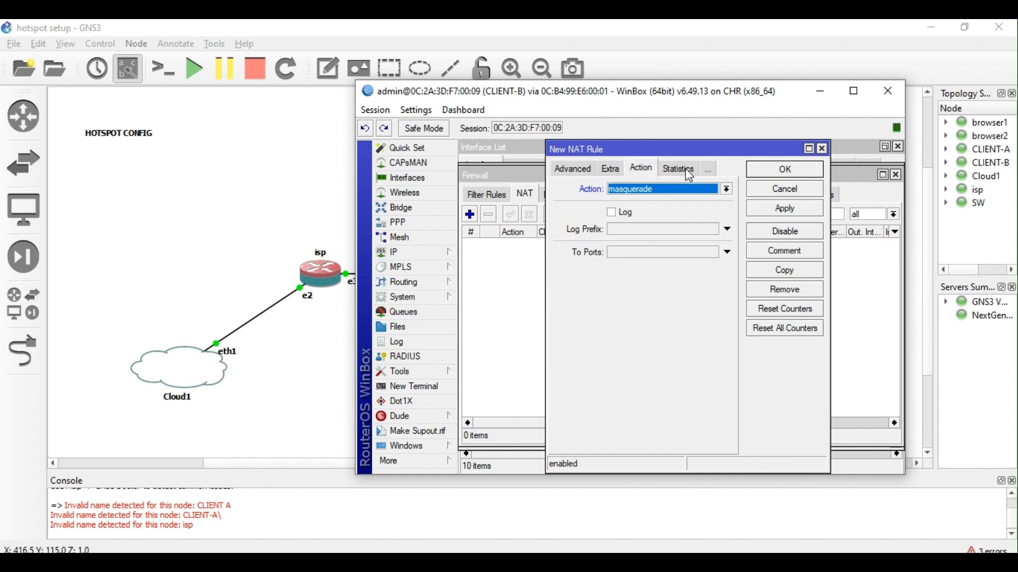
pyautogui.click(785, 170)
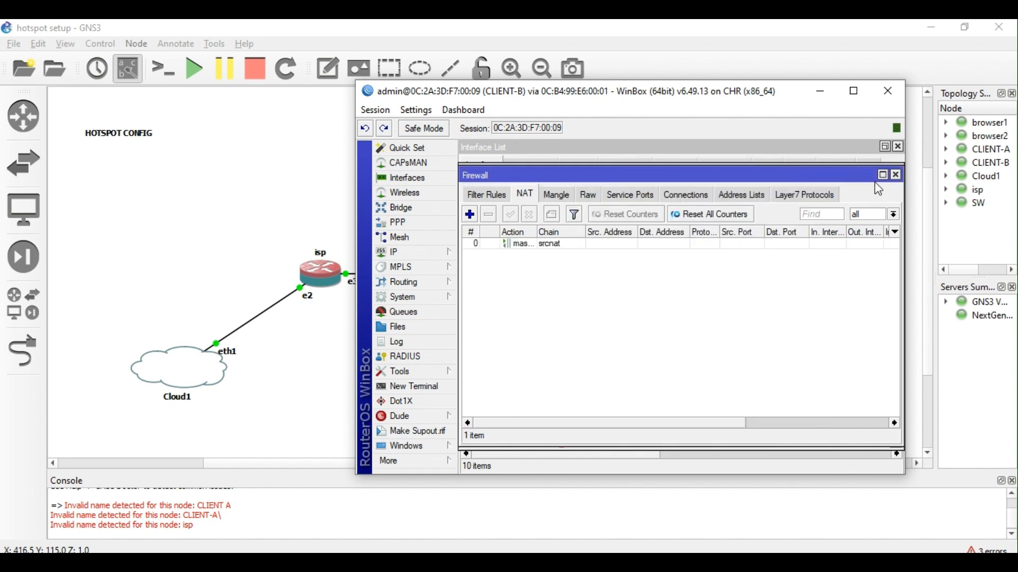
# Close the Firewall window and minimize WinBox to show the GNS3 topology.
pyautogui.click(896, 175)
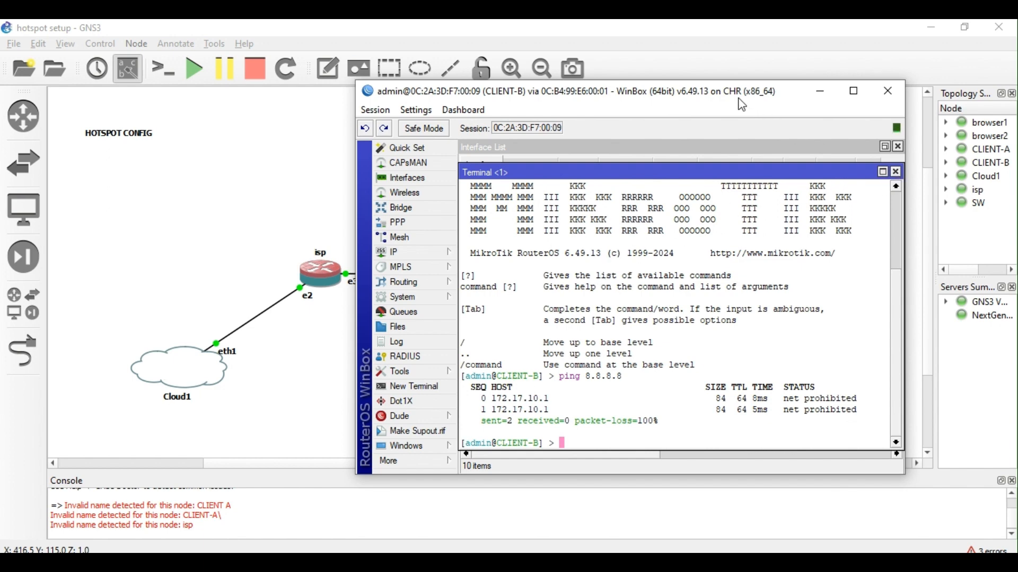
pyautogui.moveTo(743, 106); pyautogui.dragTo(602, 103)
pyautogui.click(824, 310)
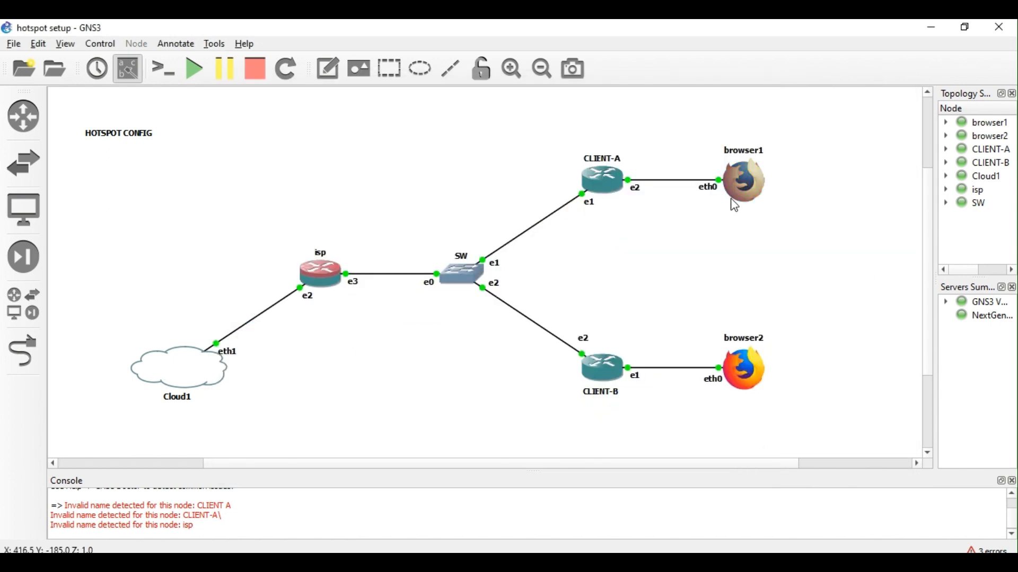
# Open browser2's VNC console and run ifconfig, showing eth0 without an IPv4 address.
pyautogui.doubleClick(746, 367)
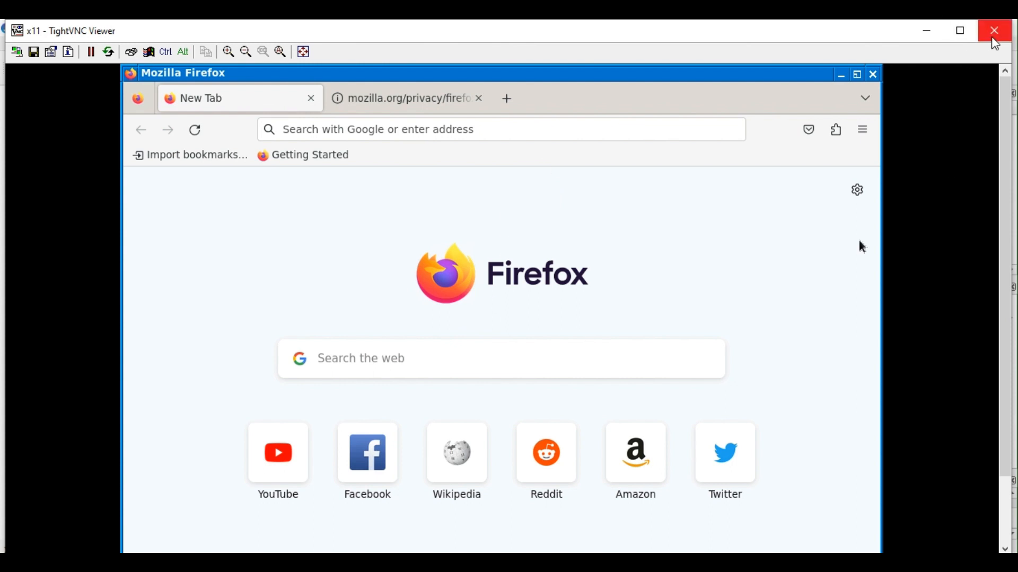
pyautogui.scroll(-3, 989, 478)
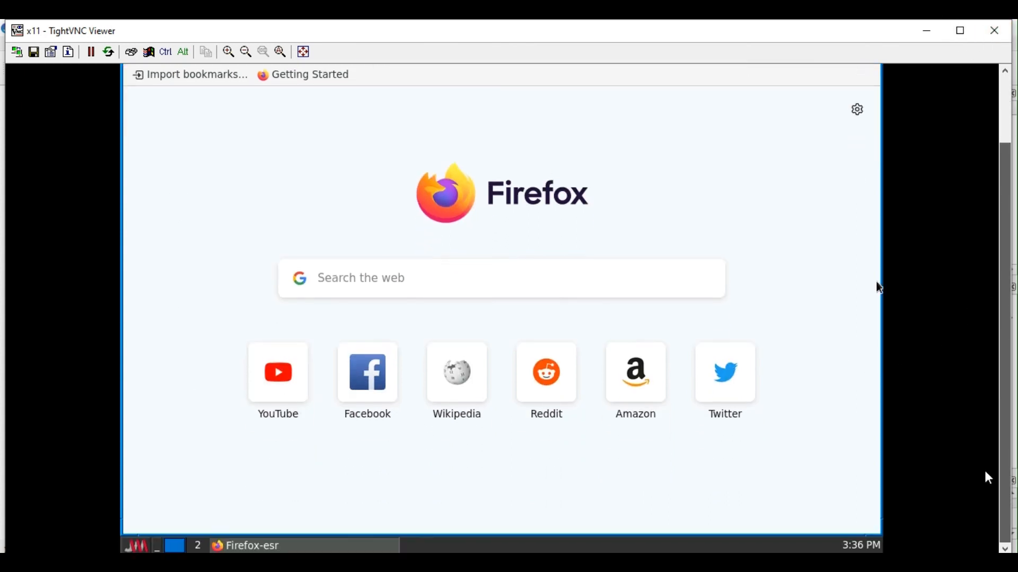
pyautogui.click(144, 548)
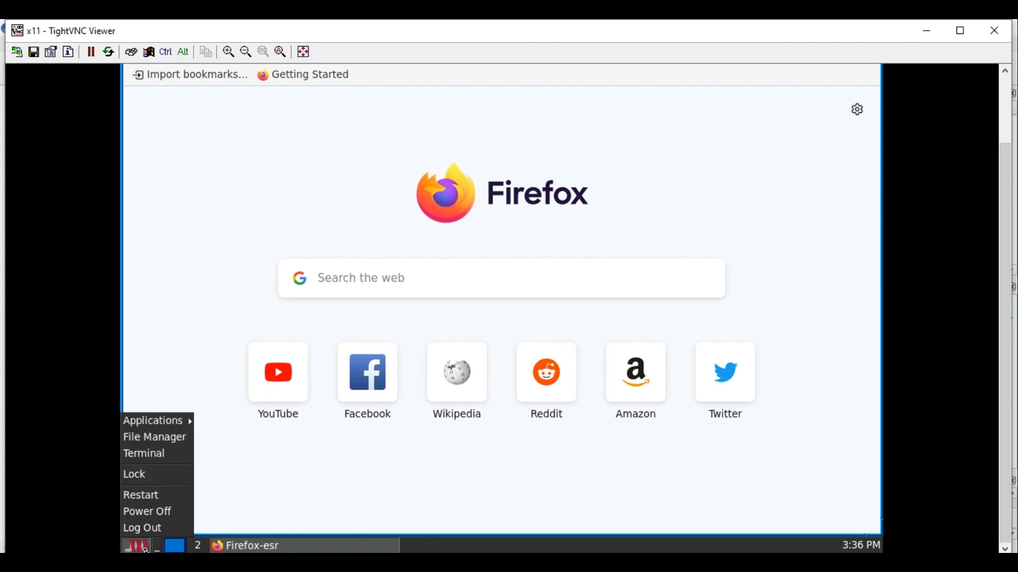
pyautogui.click(170, 455)
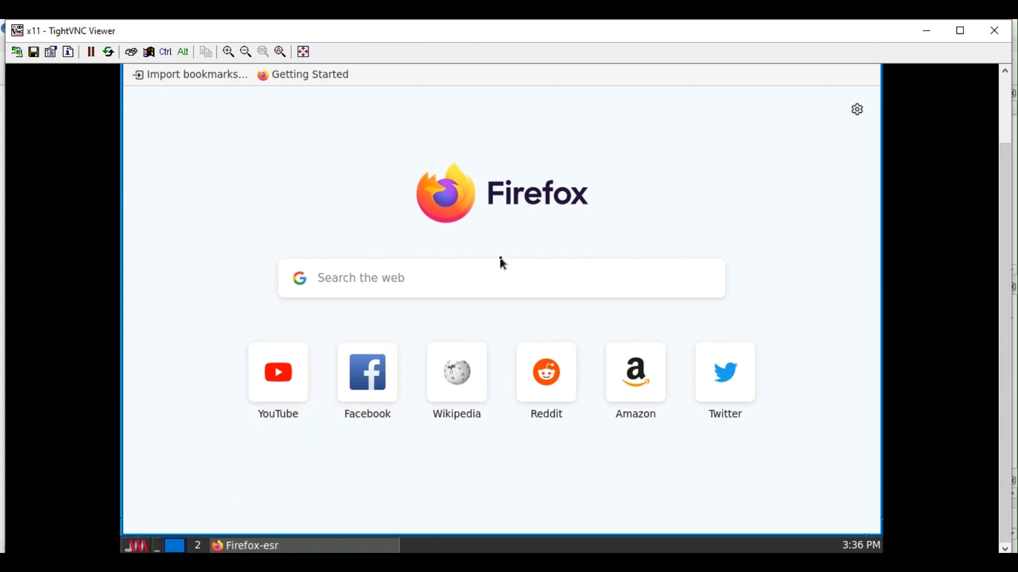
pyautogui.press('Return')
pyautogui.press('Return')
pyautogui.press('Return')
pyautogui.press('Return')
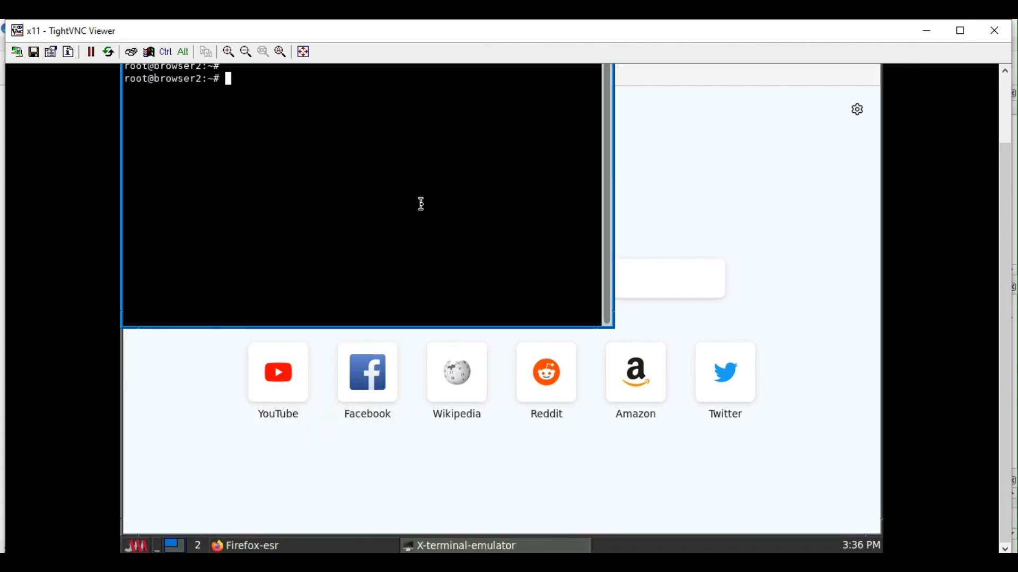
pyautogui.write('ifconfig')
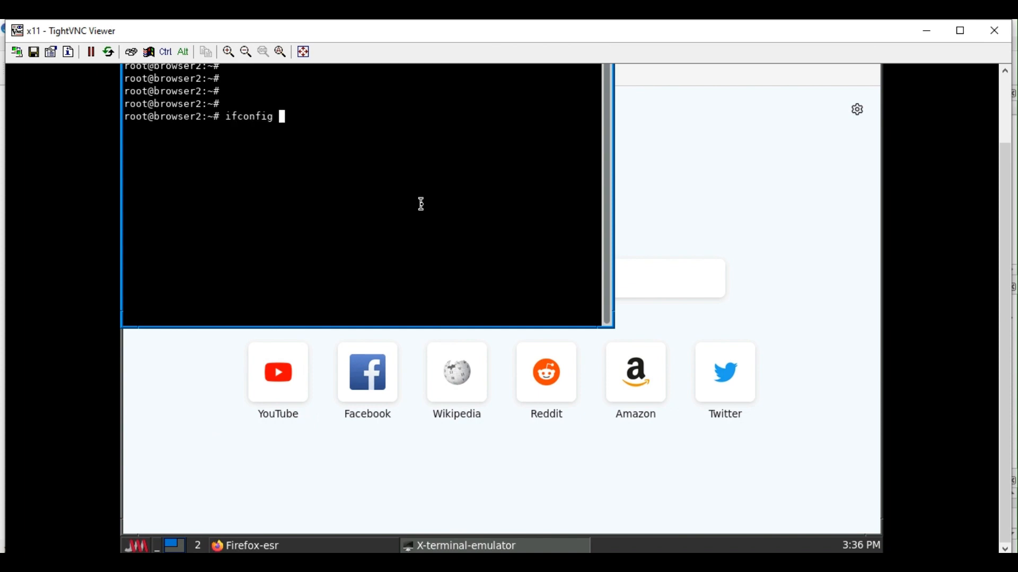
pyautogui.press('Return')
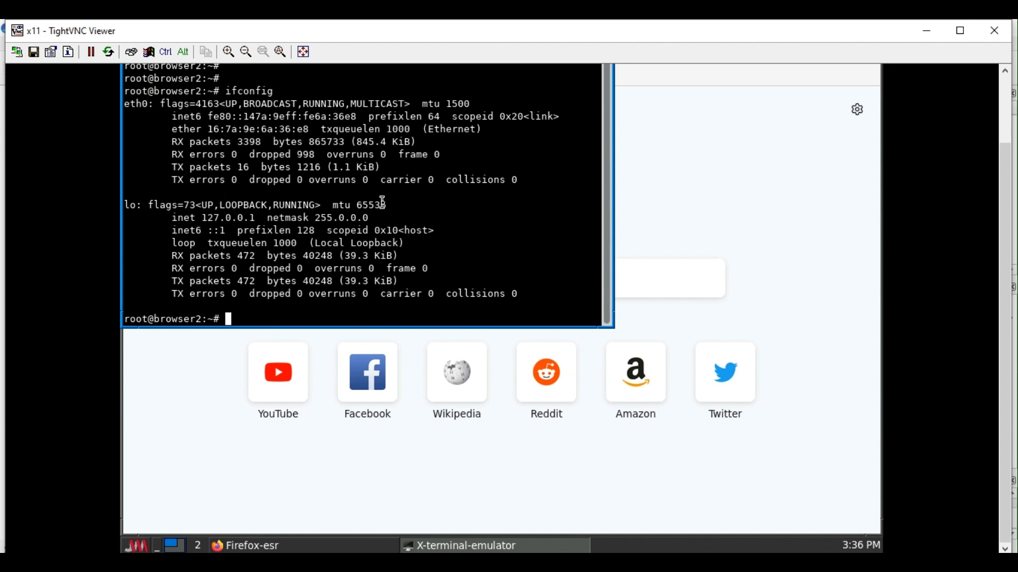
# Print /etc/network/interfaces, showing DHCP commented out, then close the VNC viewer.
pyautogui.write('cat /etc/netwo')
pyautogui.press('BackSpace')
pyautogui.press('BackSpace')
pyautogui.write('w')
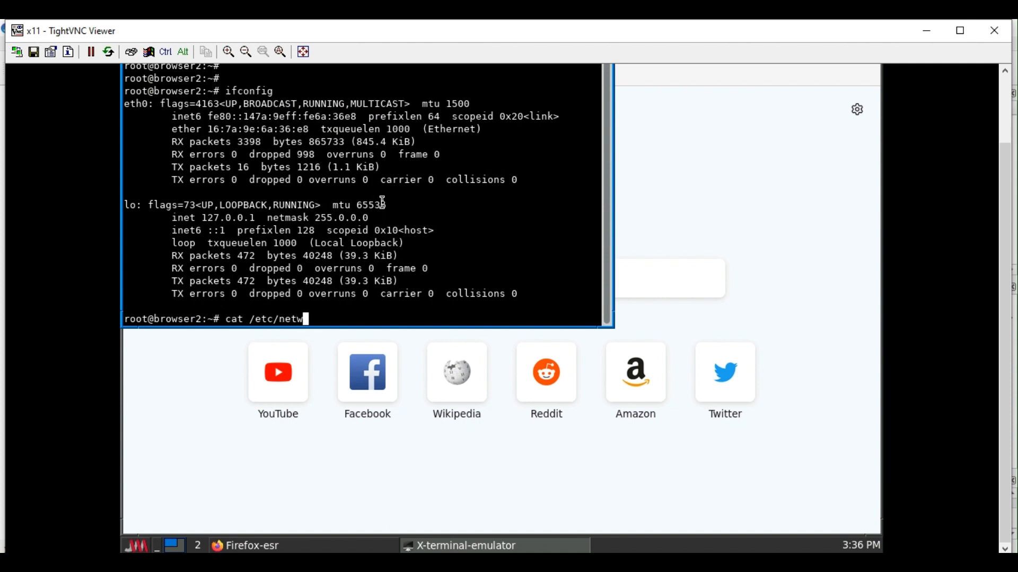
pyautogui.write('ork/in')
pyautogui.press('Tab')
pyautogui.press('Return')
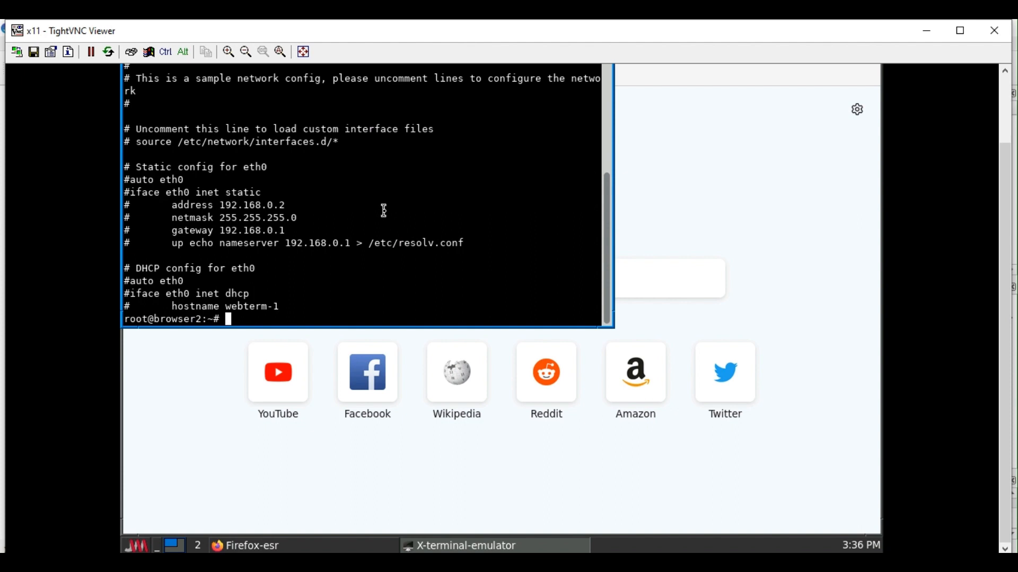
pyautogui.click(997, 33)
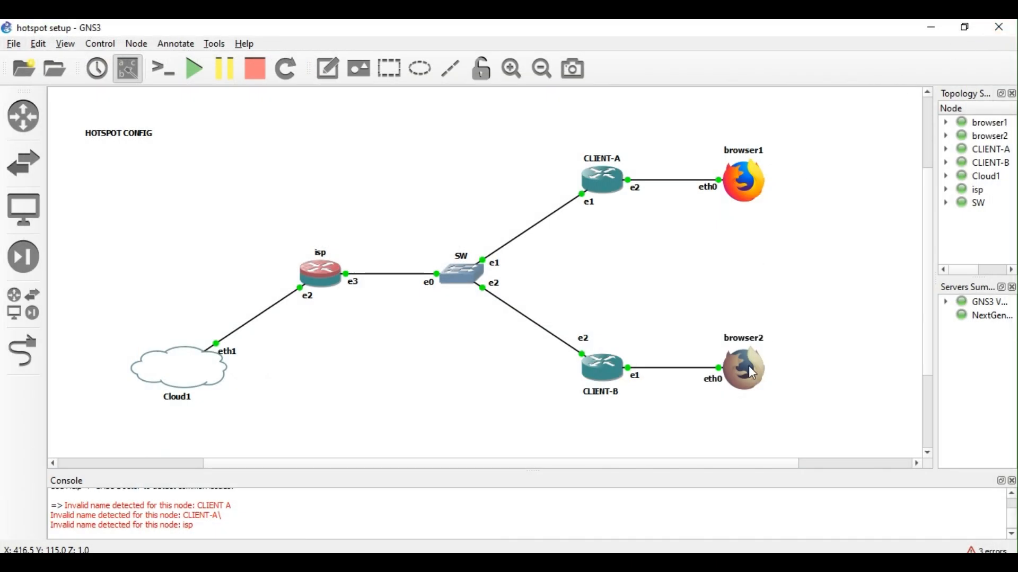
# Stop browser2, then uncomment 'auto eth0' and 'iface eth0 inet dhcp' in its interfaces config and save.
pyautogui.rightClick(746, 379)
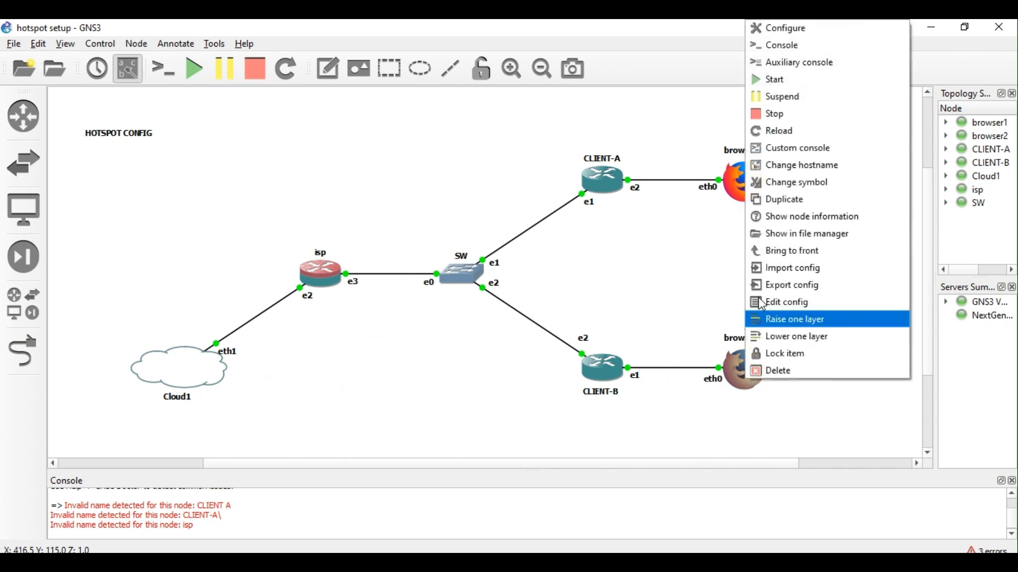
pyautogui.click(799, 120)
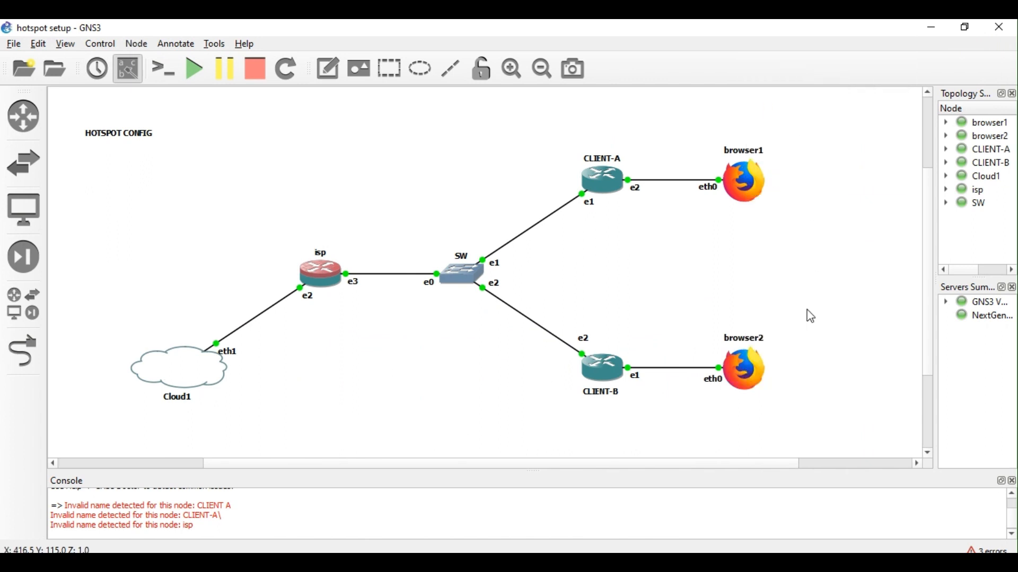
pyautogui.rightClick(747, 373)
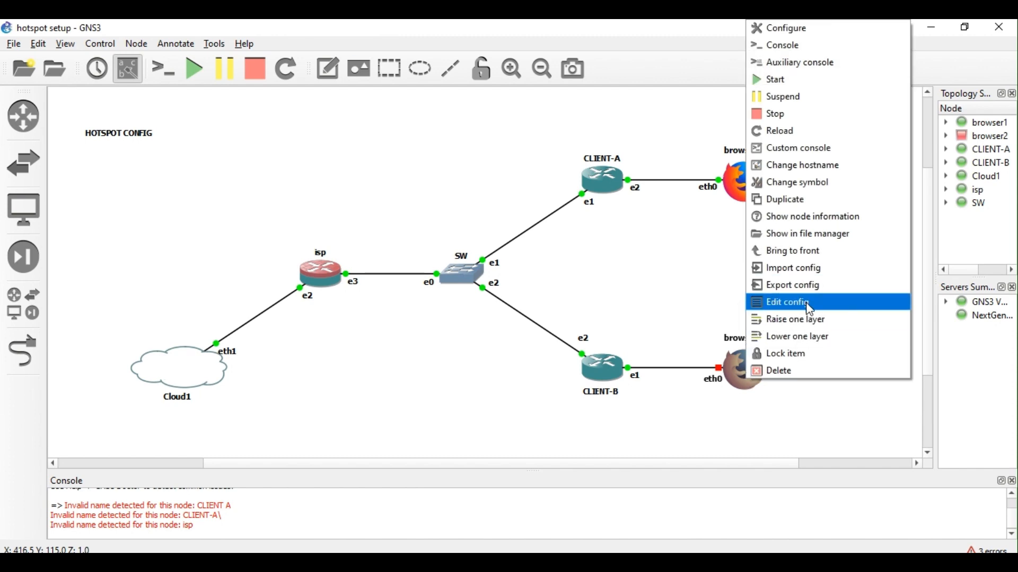
pyautogui.click(810, 305)
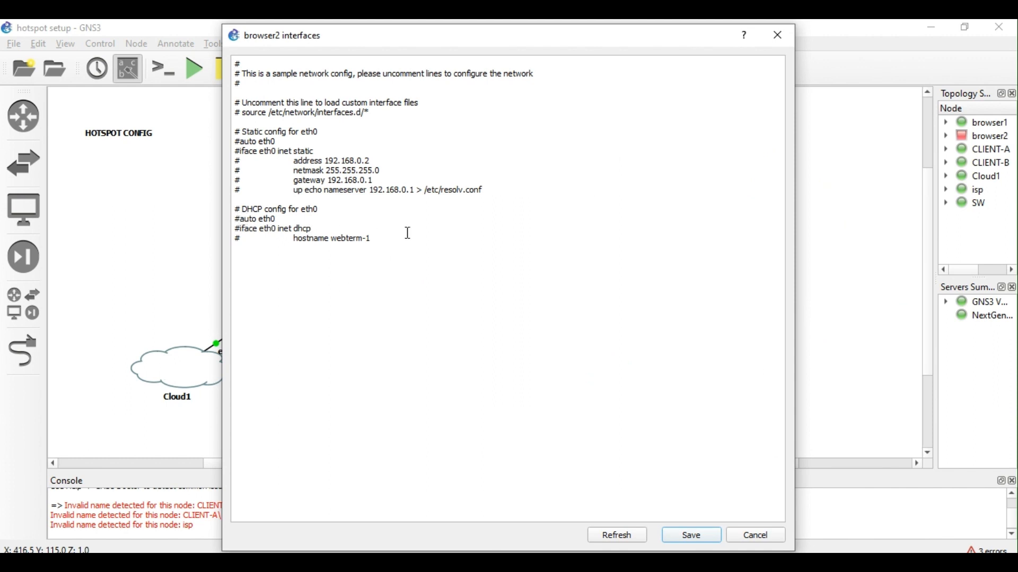
pyautogui.press('Delete')
pyautogui.press('Down')
pyautogui.press('Delete')
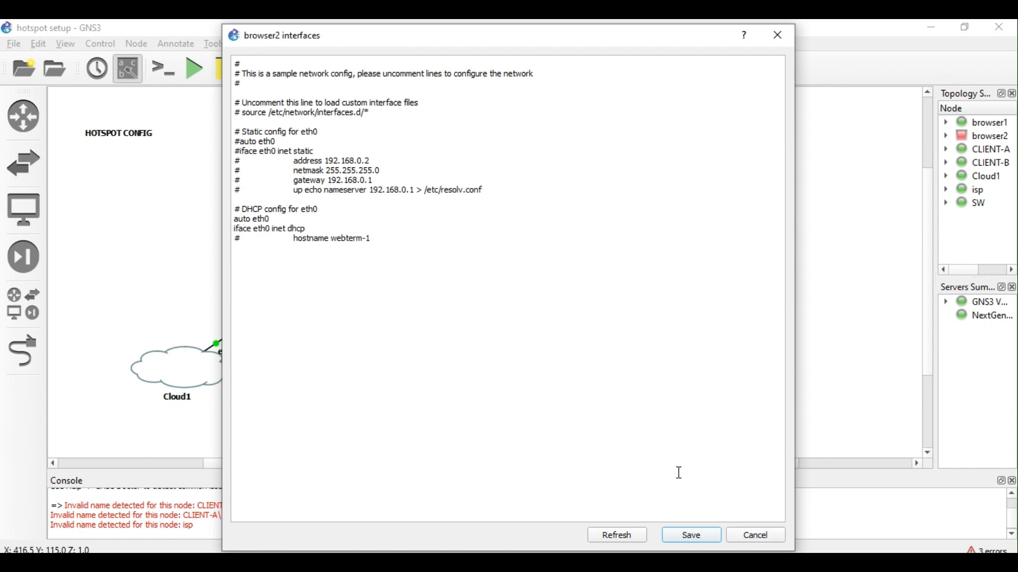
pyautogui.click(697, 535)
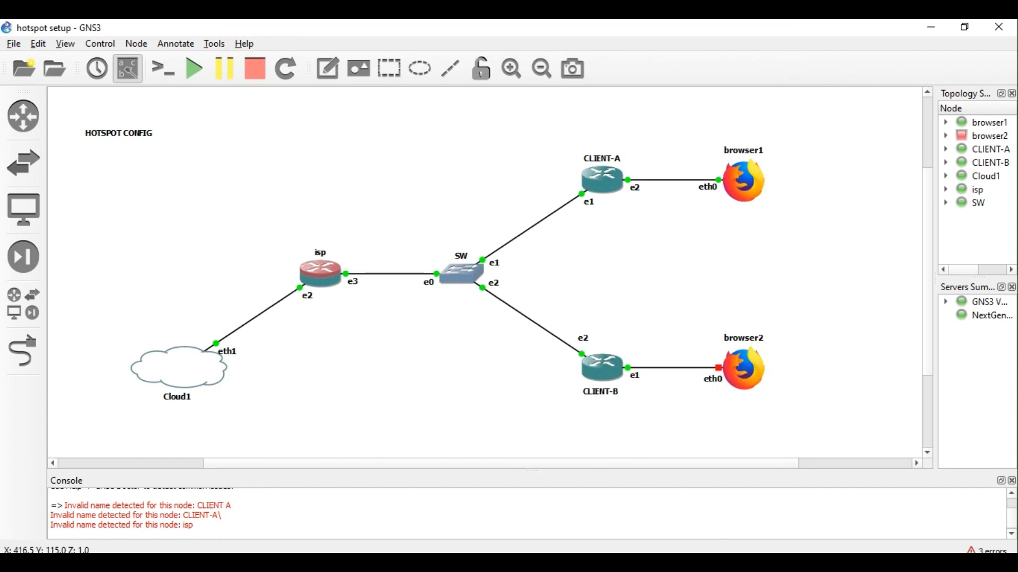
# Start browser2 again and bring CLIENT-B's WinBox window forward.
pyautogui.rightClick(733, 376)
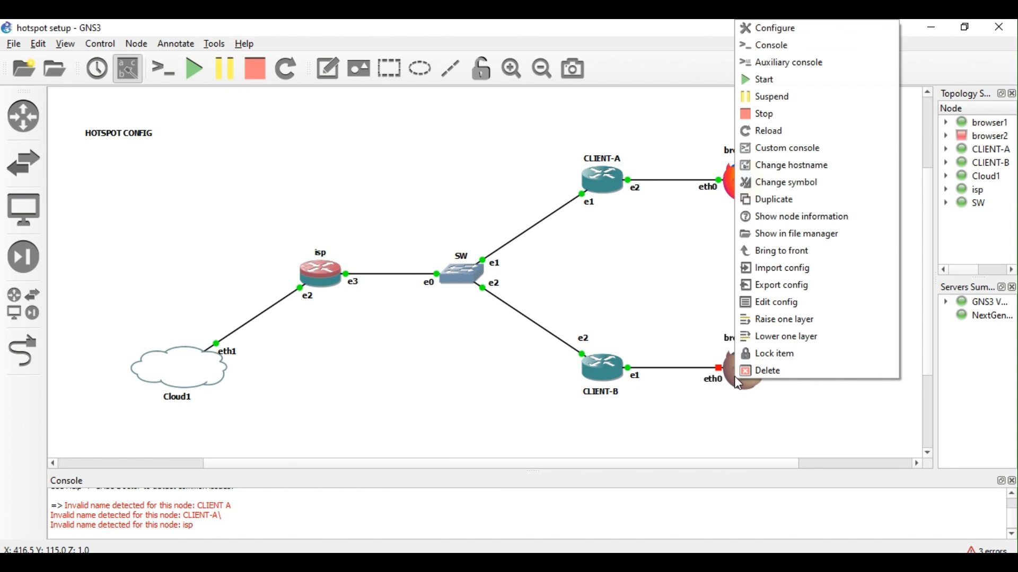
pyautogui.click(776, 79)
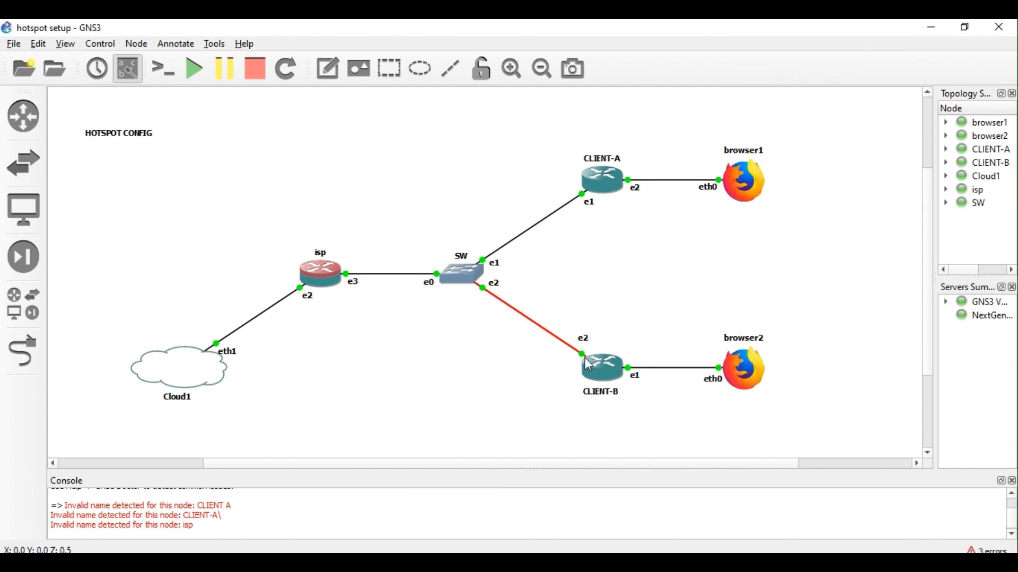
pyautogui.moveTo(348, 562)
pyautogui.click(482, 513)
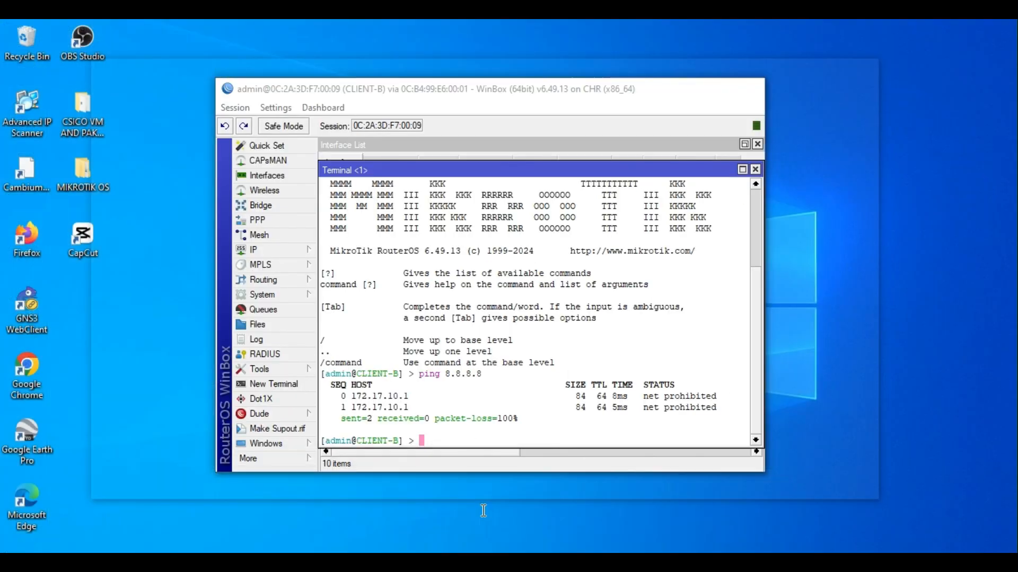
# Add the address 192.168.20.1/24 on ether1 in CLIENT-B's IP address list.
pyautogui.click(289, 249)
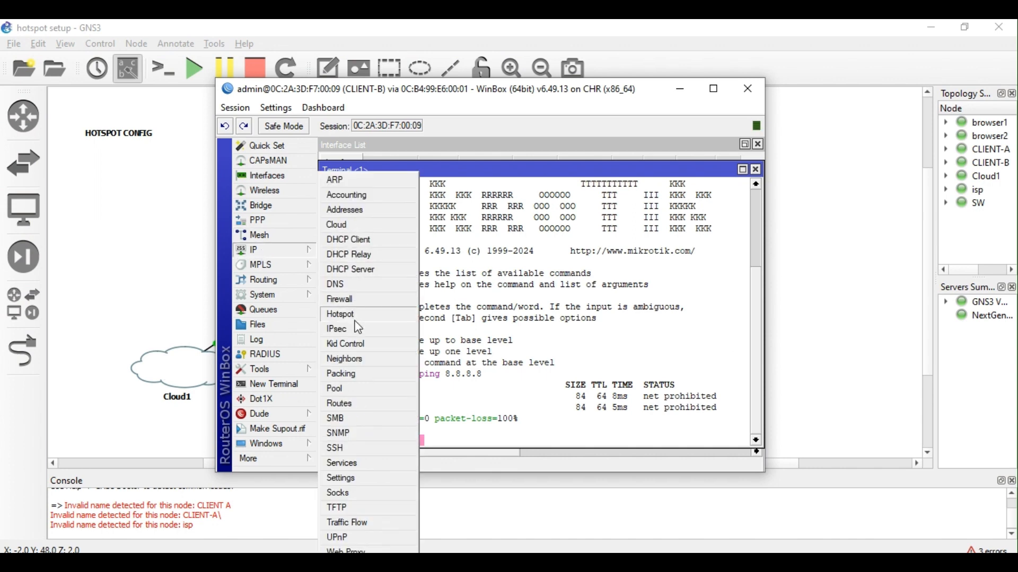
pyautogui.click(354, 269)
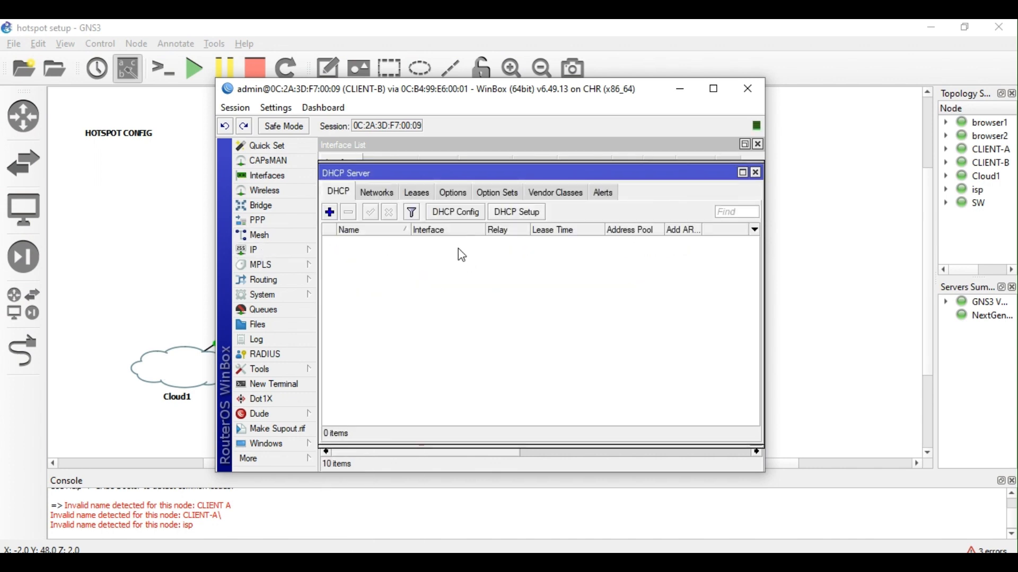
pyautogui.click(292, 250)
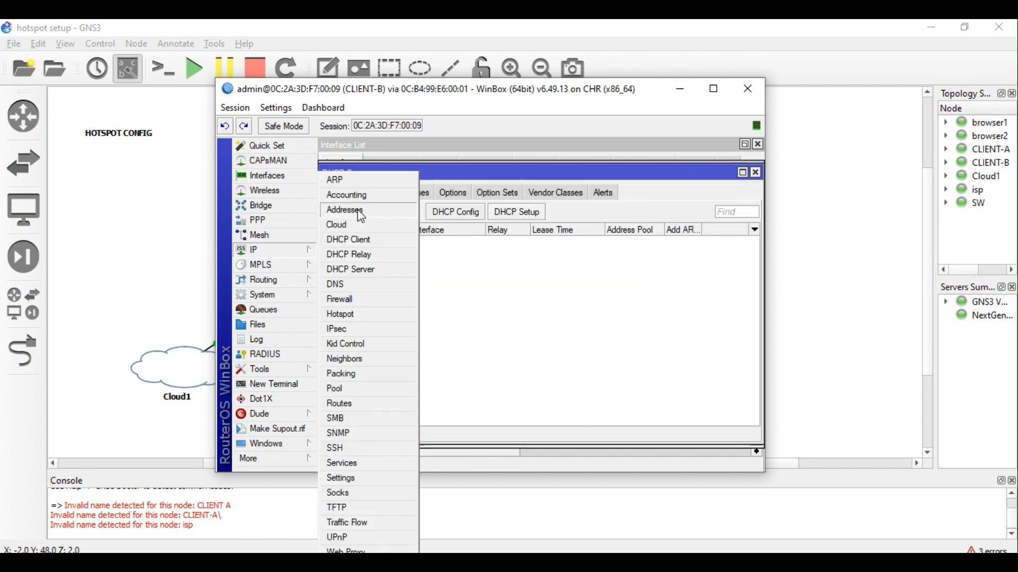
pyautogui.click(347, 215)
pyautogui.moveTo(455, 110); pyautogui.dragTo(424, 87)
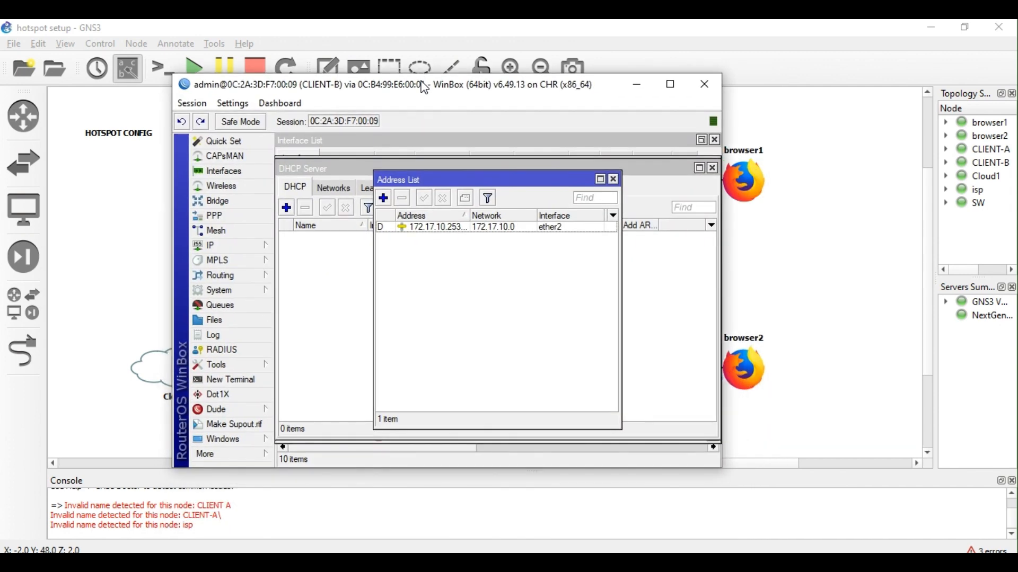
pyautogui.click(384, 198)
pyautogui.click(504, 273)
pyautogui.click(503, 276)
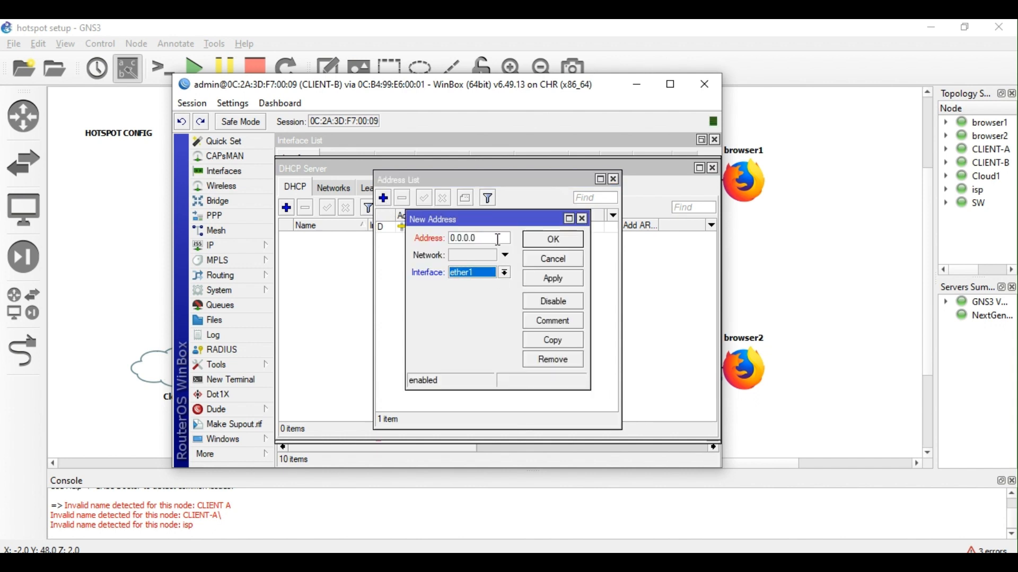
pyautogui.hotkey('shift', 'Tab')
pyautogui.write('192.1')
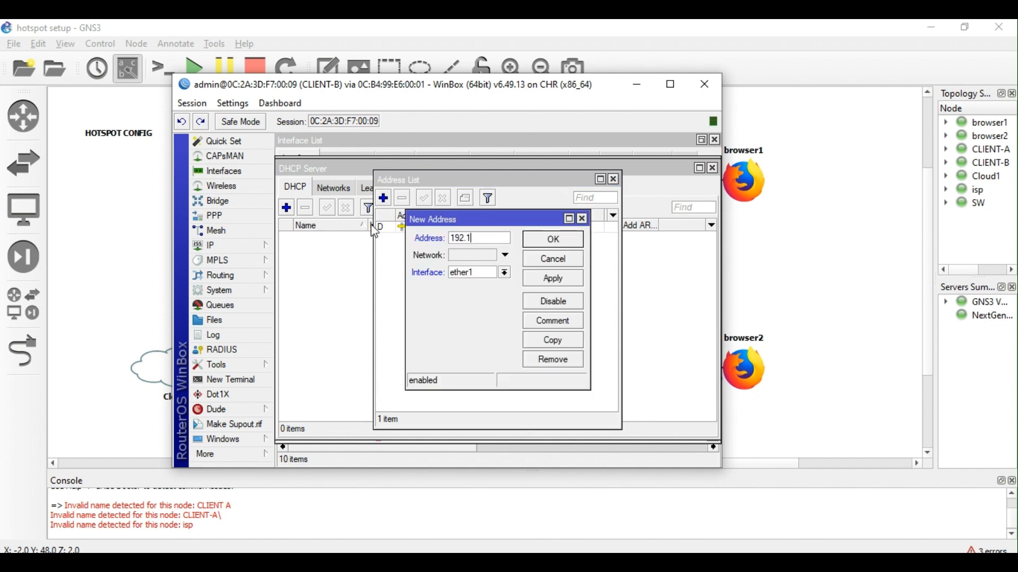
pyautogui.write('68.20.1/24')
pyautogui.press('Return')
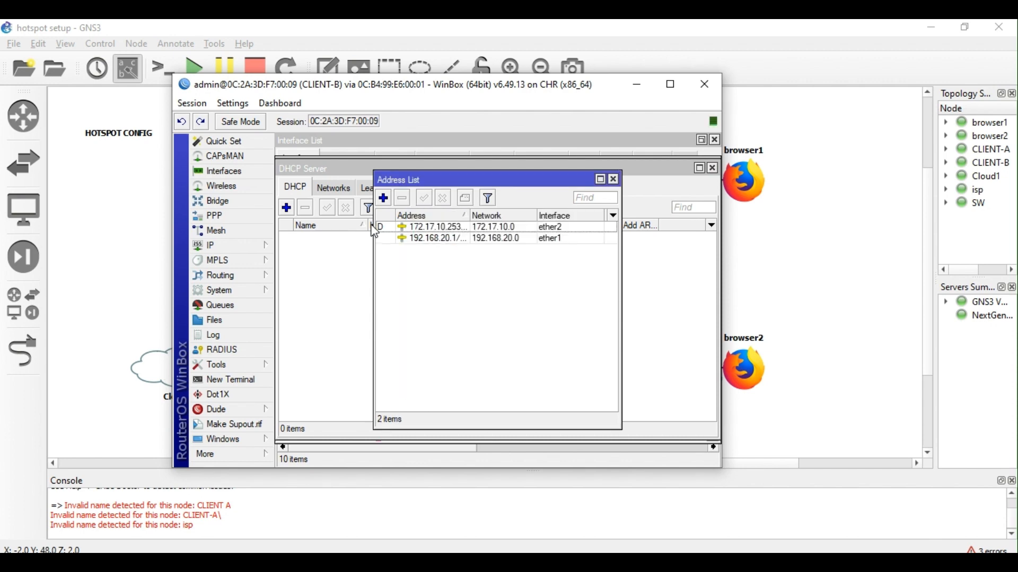
pyautogui.moveTo(455, 97); pyautogui.dragTo(441, 162)
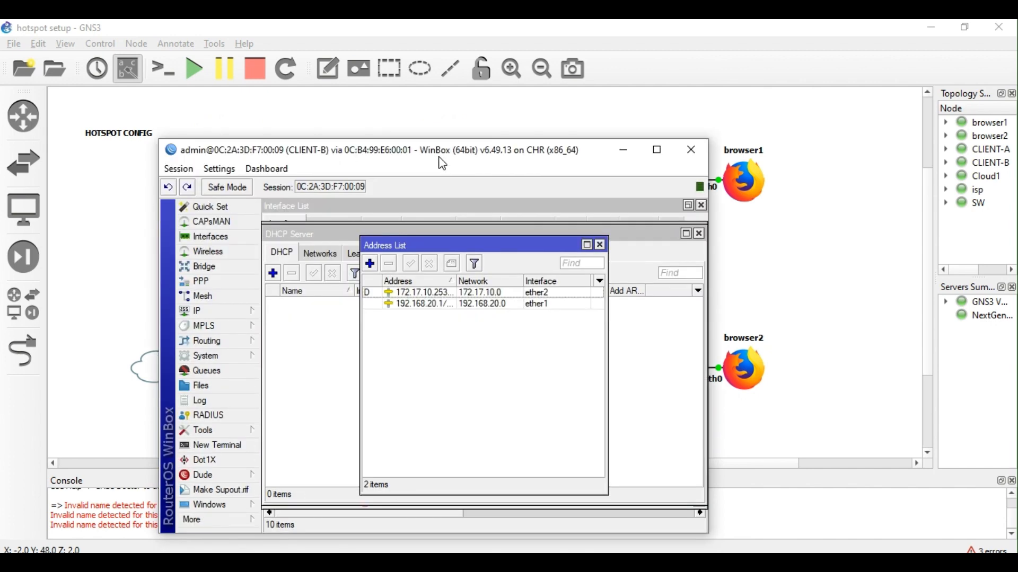
# Run DHCP Setup on ether1 with the defaults: 192.168.20.0/24, gateway 192.168.20.1, 00:10:00 lease time.
pyautogui.click(201, 311)
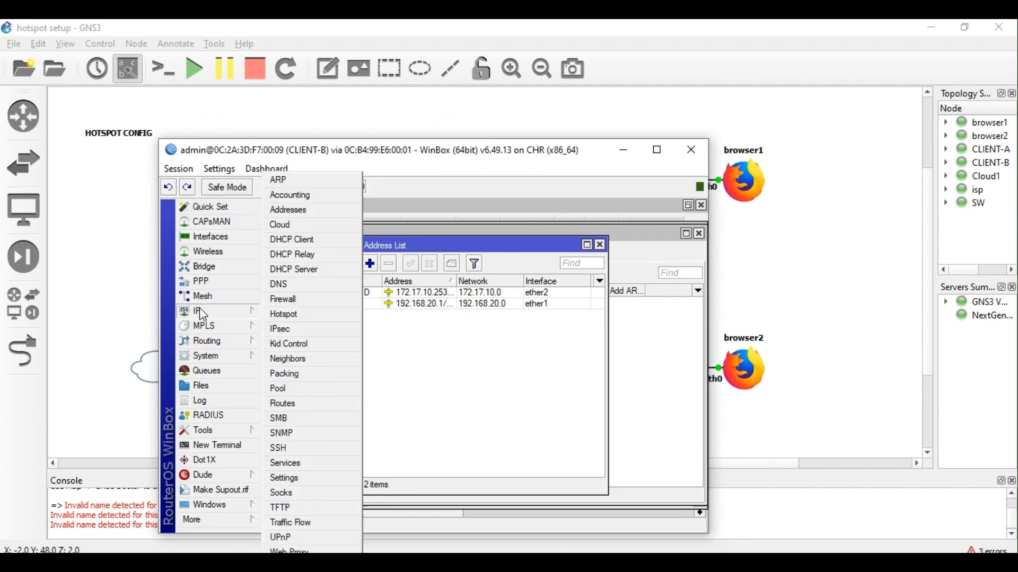
pyautogui.click(307, 270)
pyautogui.click(456, 276)
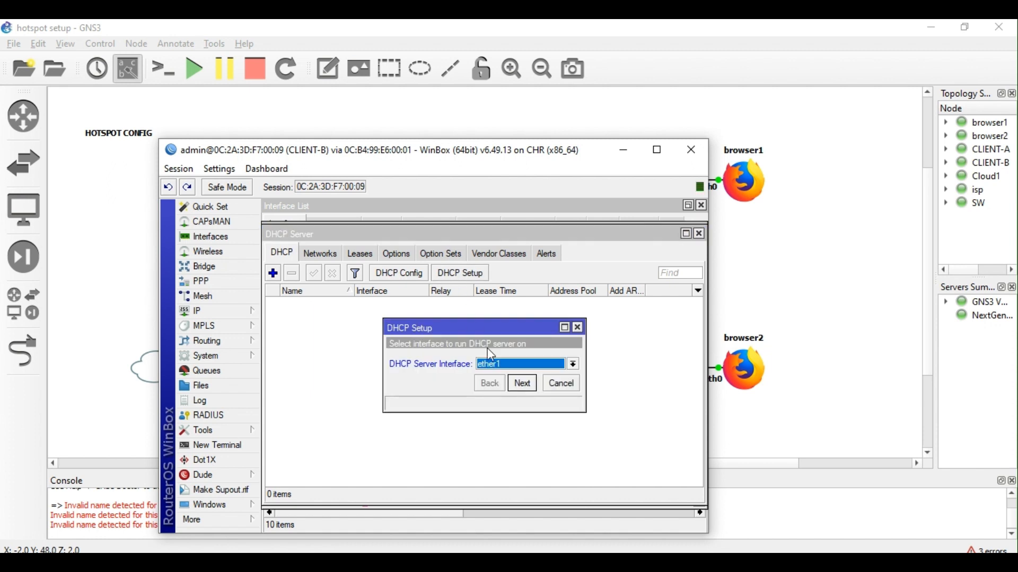
pyautogui.click(535, 385)
pyautogui.click(531, 381)
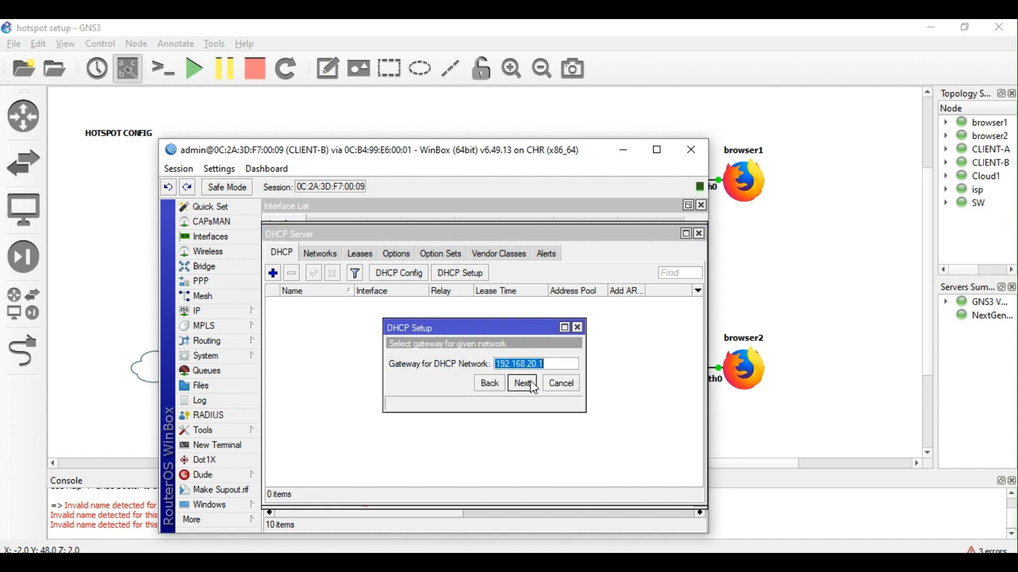
pyautogui.click(531, 381)
pyautogui.click(530, 380)
pyautogui.click(530, 381)
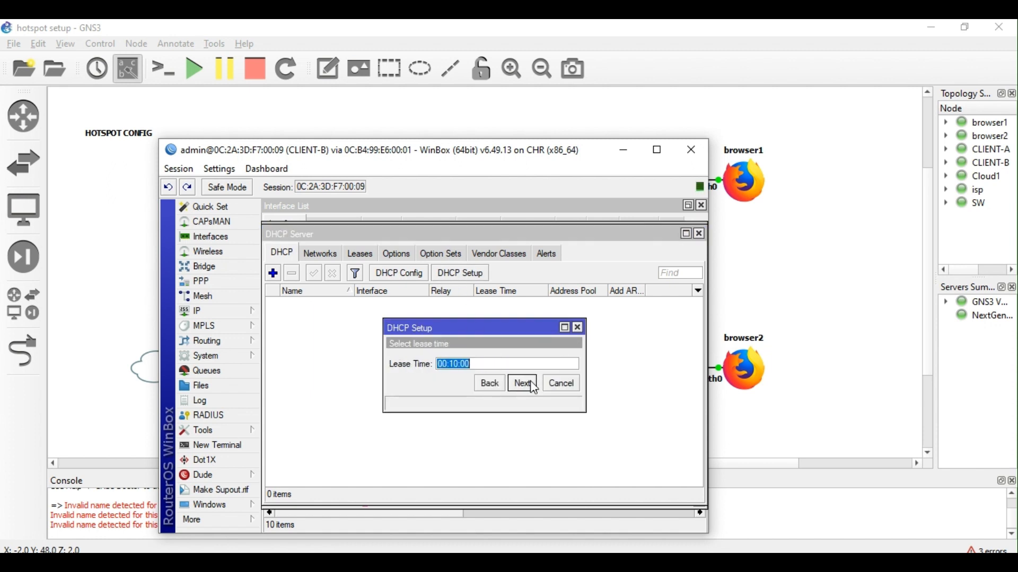
pyautogui.click(531, 380)
pyautogui.click(486, 361)
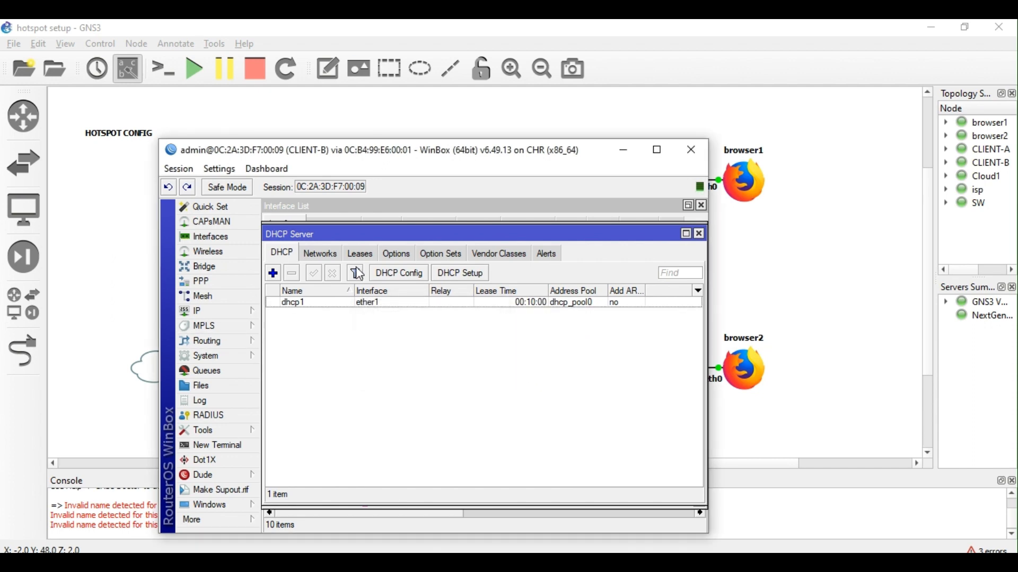
# Check the Leases tab shows 192.168.20.254 handed out, then close the DHCP window.
pyautogui.click(374, 255)
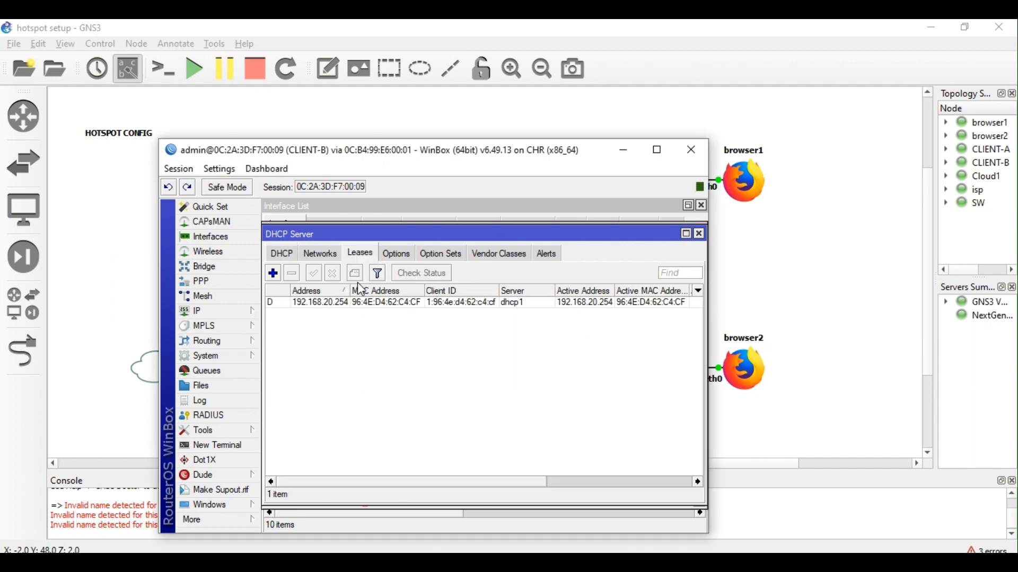
pyautogui.click(701, 233)
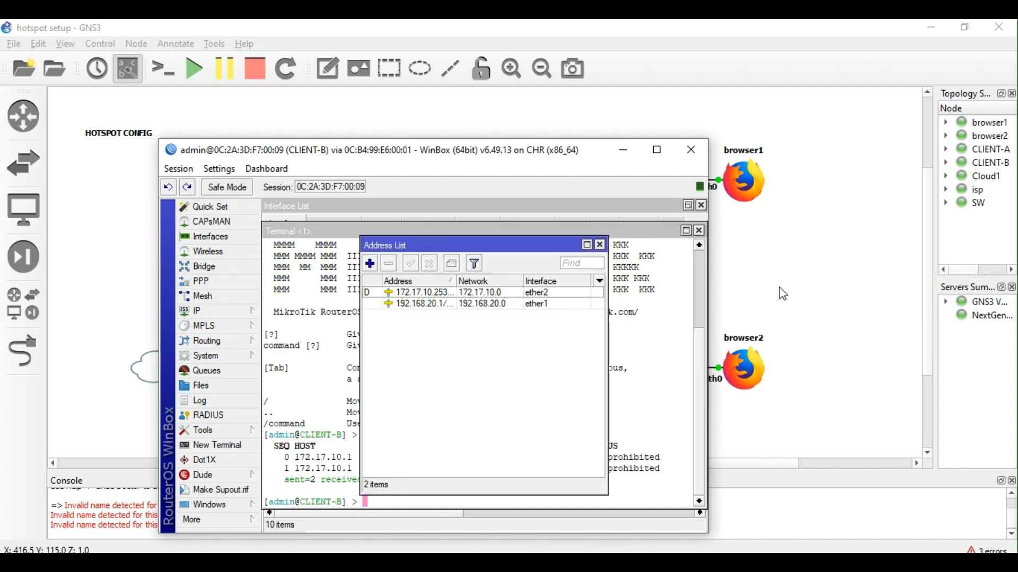
pyautogui.click(626, 152)
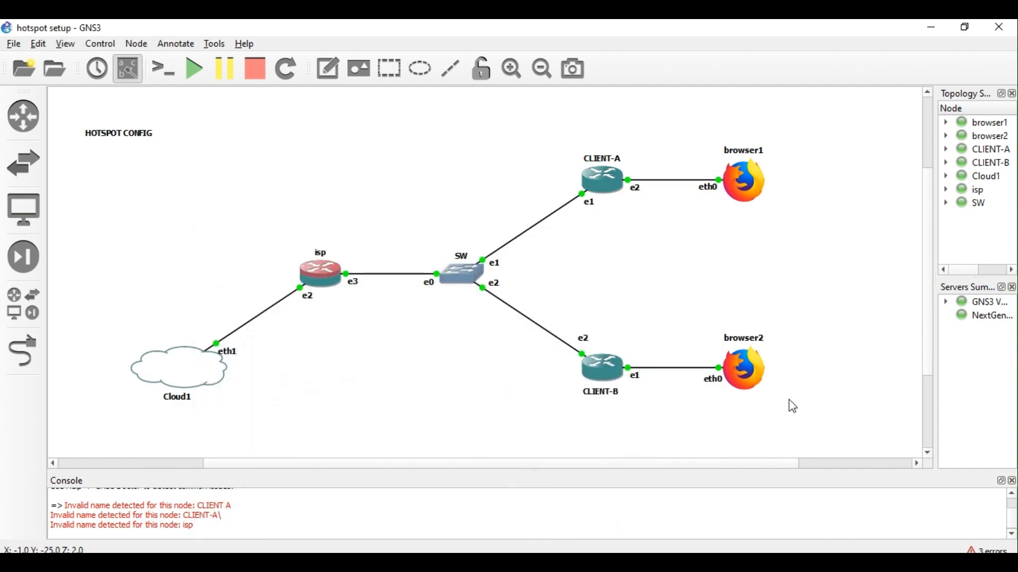
# Open browser2's Firefox to the hotspot login page, test nextlevel.net in a new tab, then close it.
pyautogui.doubleClick(750, 371)
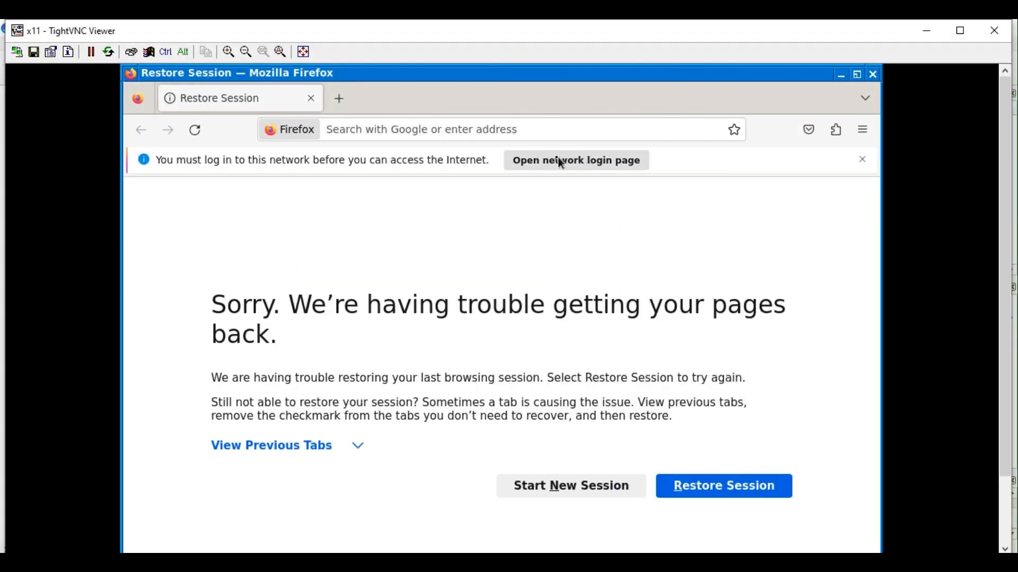
pyautogui.click(559, 162)
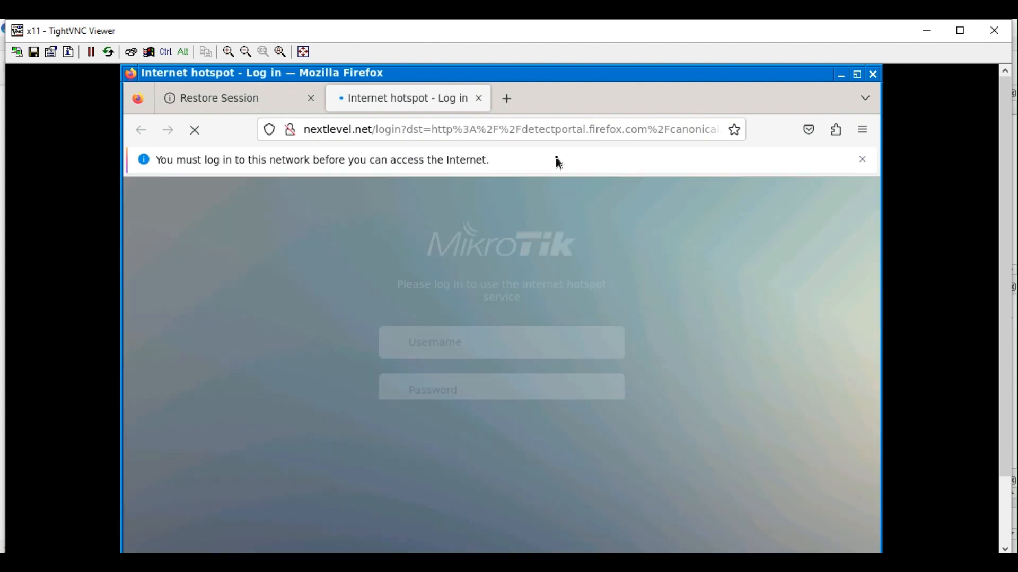
pyautogui.click(508, 99)
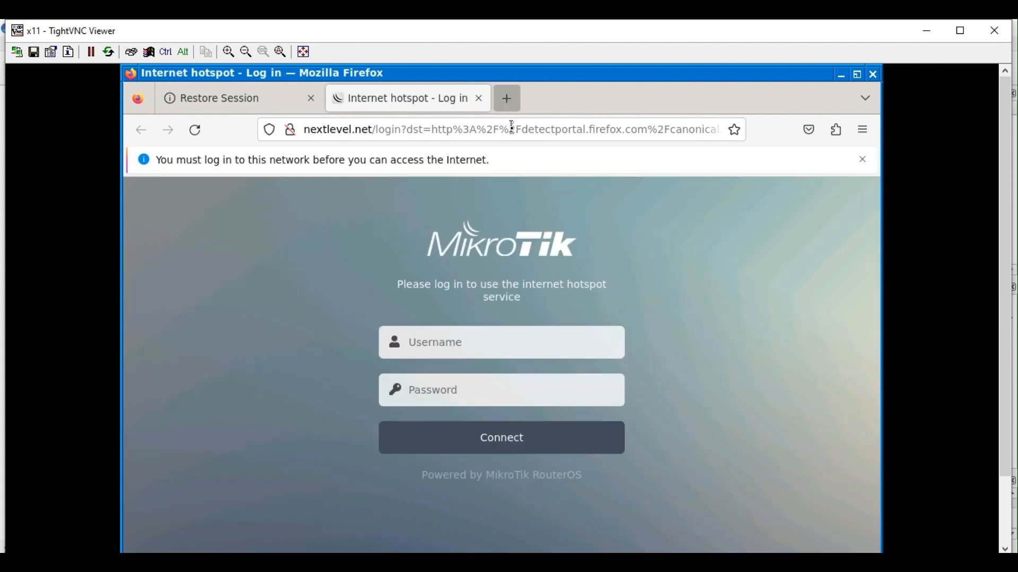
pyautogui.click(512, 130)
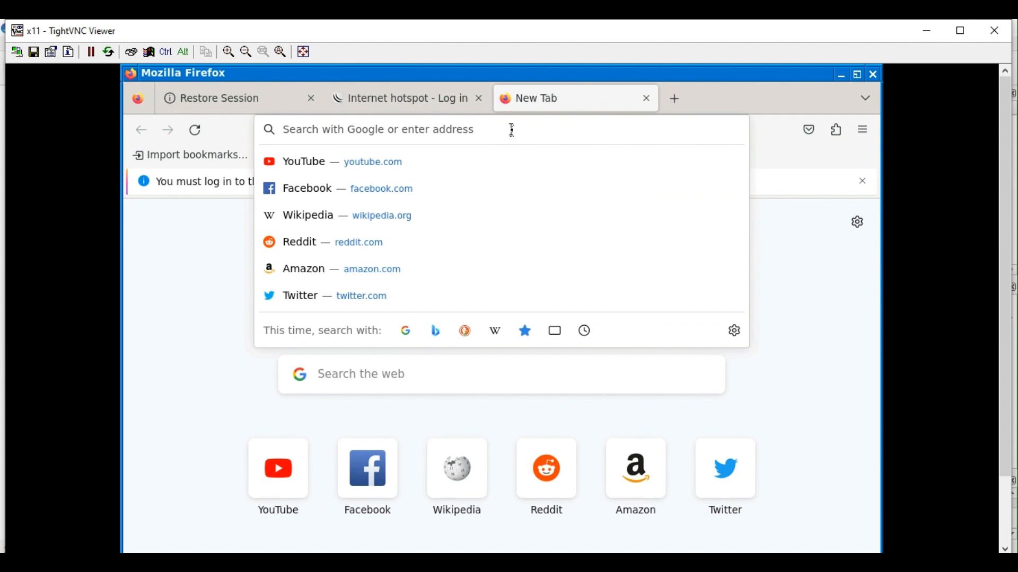
pyautogui.write('nextlev')
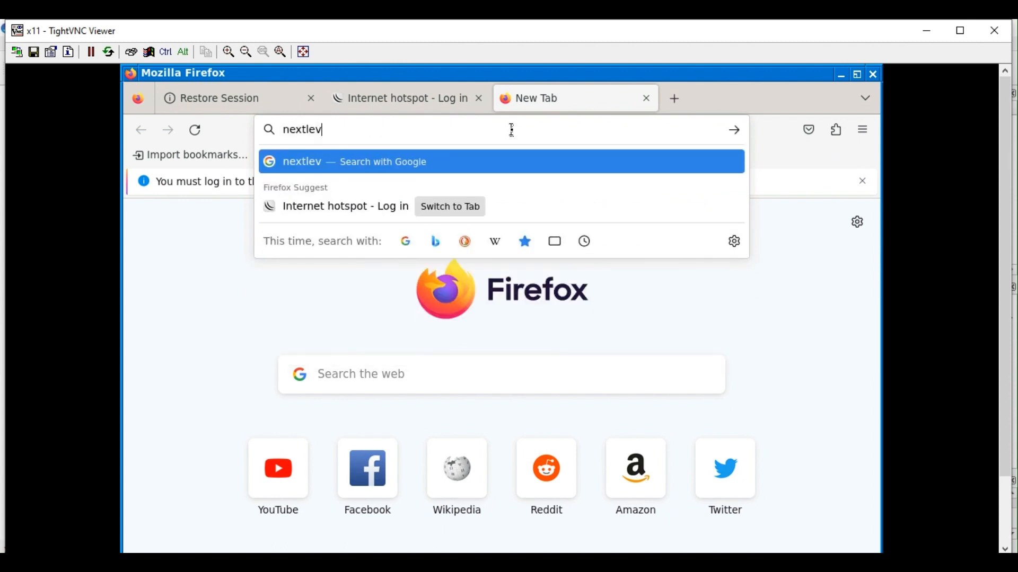
pyautogui.write('el.net')
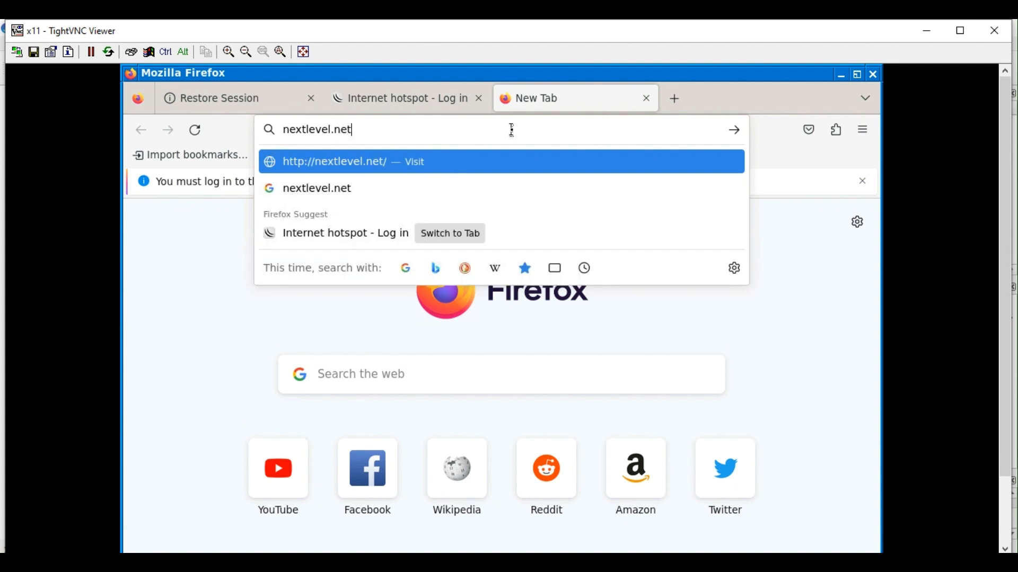
pyautogui.press('Return')
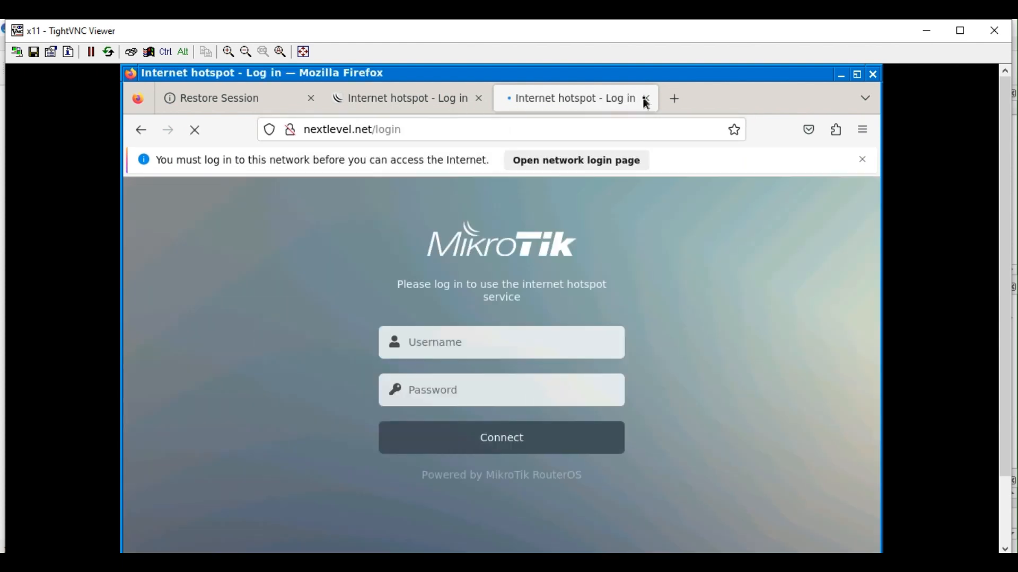
pyautogui.click(647, 98)
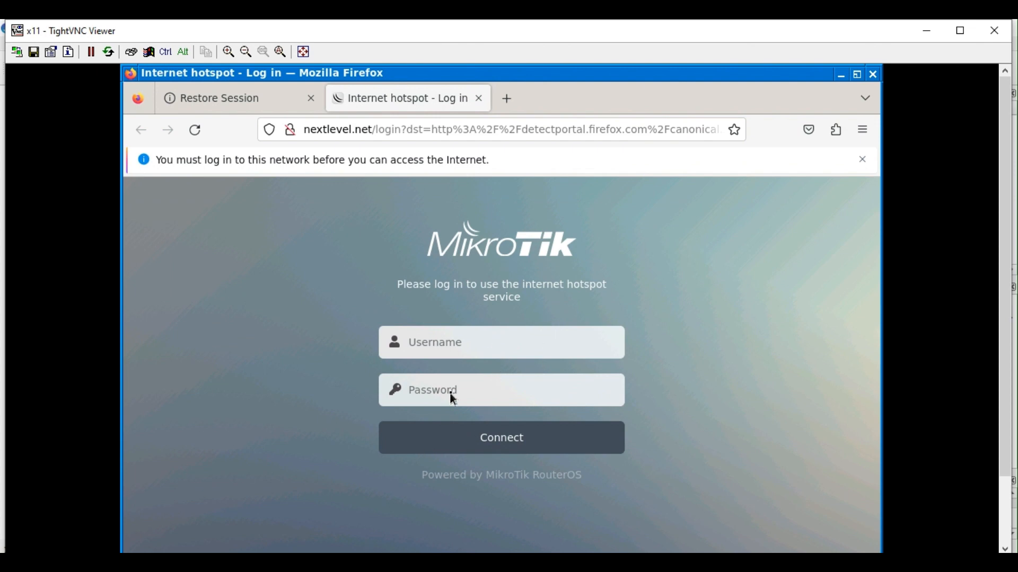
# Enter username 'admin' in the hotspot login form and submit it.
pyautogui.click(451, 345)
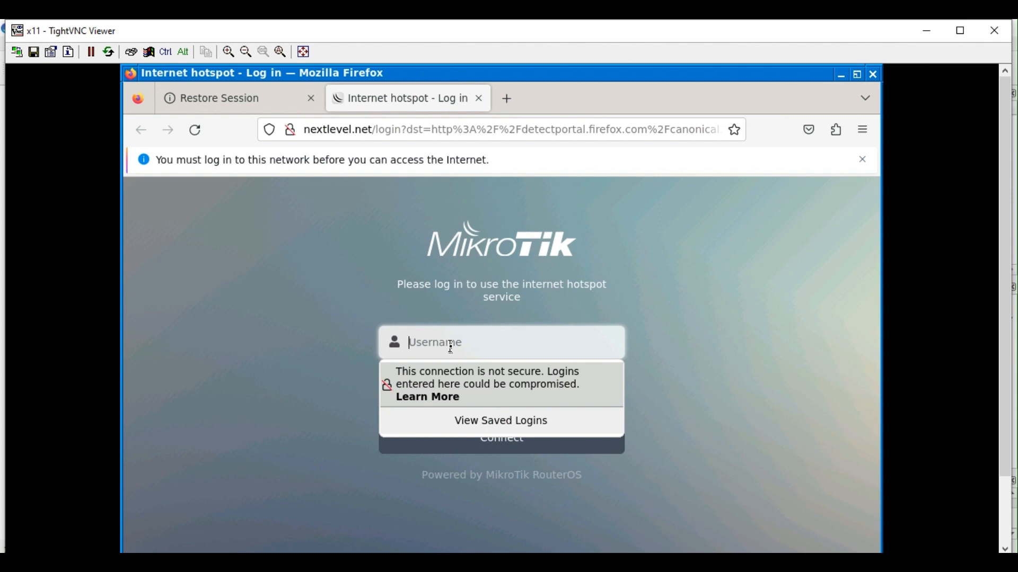
pyautogui.write('us')
pyautogui.press('BackSpace')
pyautogui.press('BackSpace')
pyautogui.press('BackSpace')
pyautogui.write('admin')
pyautogui.press('Tab')
pyautogui.write('admin')
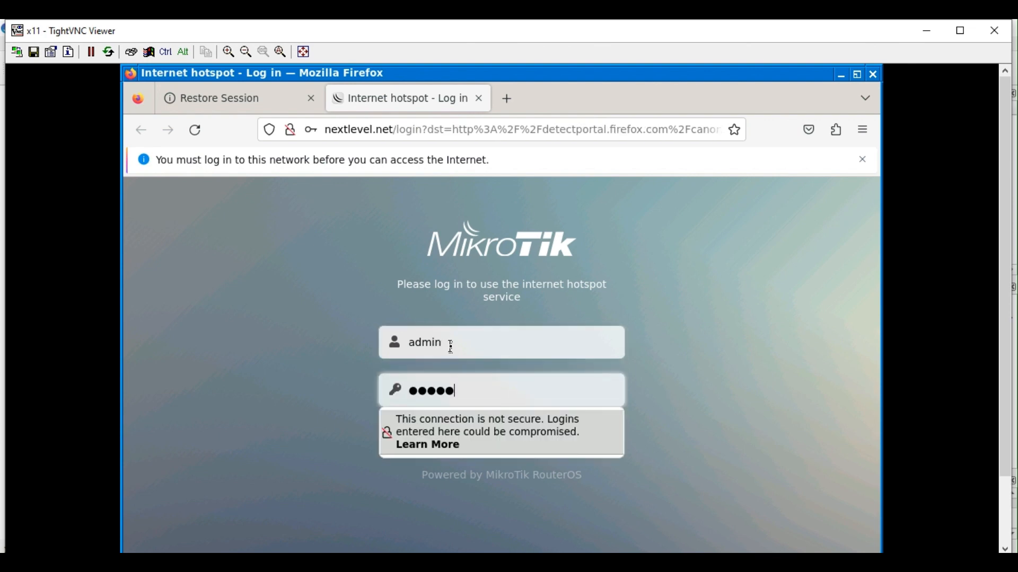
pyautogui.press('Return')
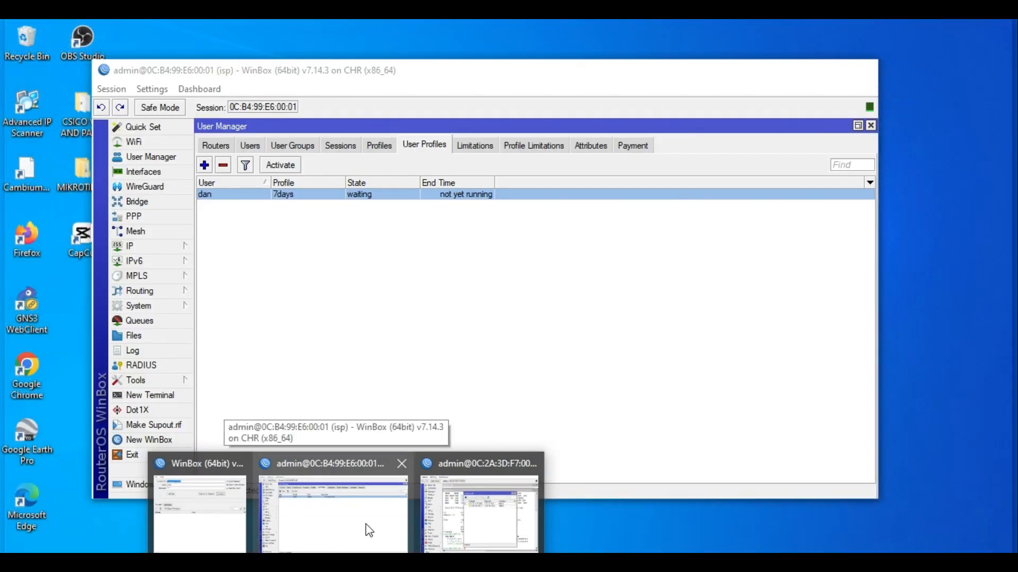
pyautogui.click(370, 530)
pyautogui.click(164, 248)
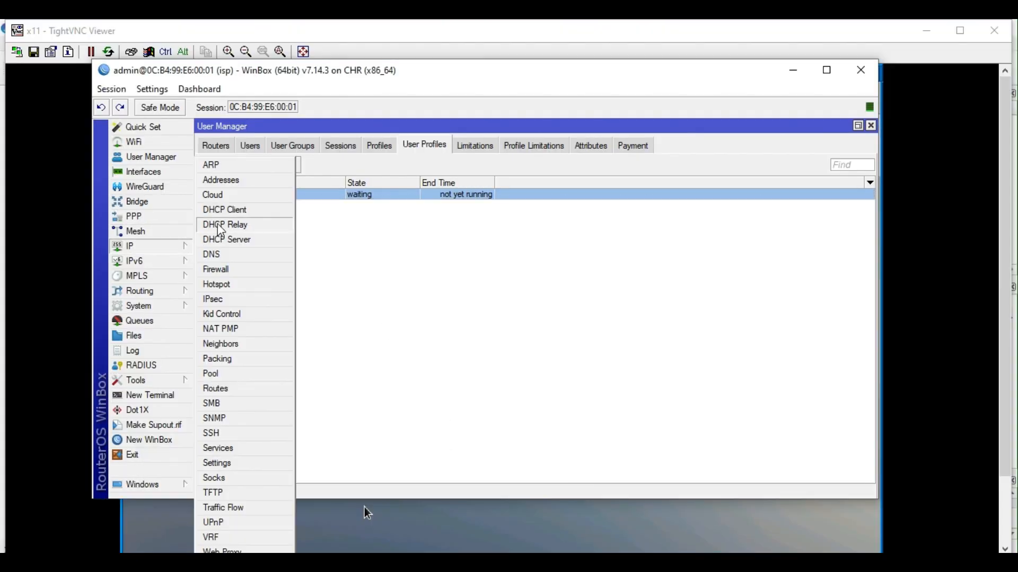
pyautogui.click(498, 562)
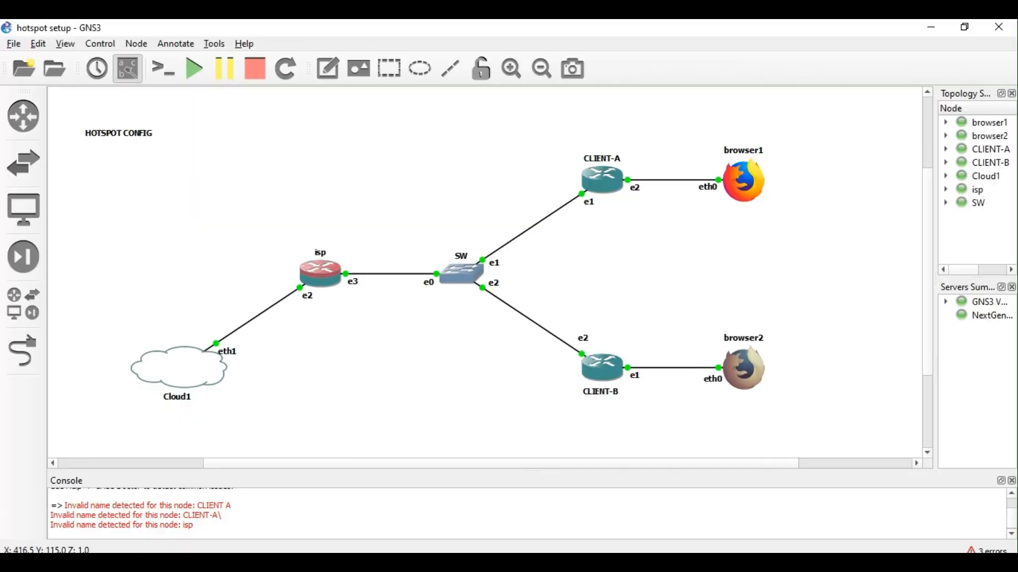
pyautogui.moveTo(347, 563)
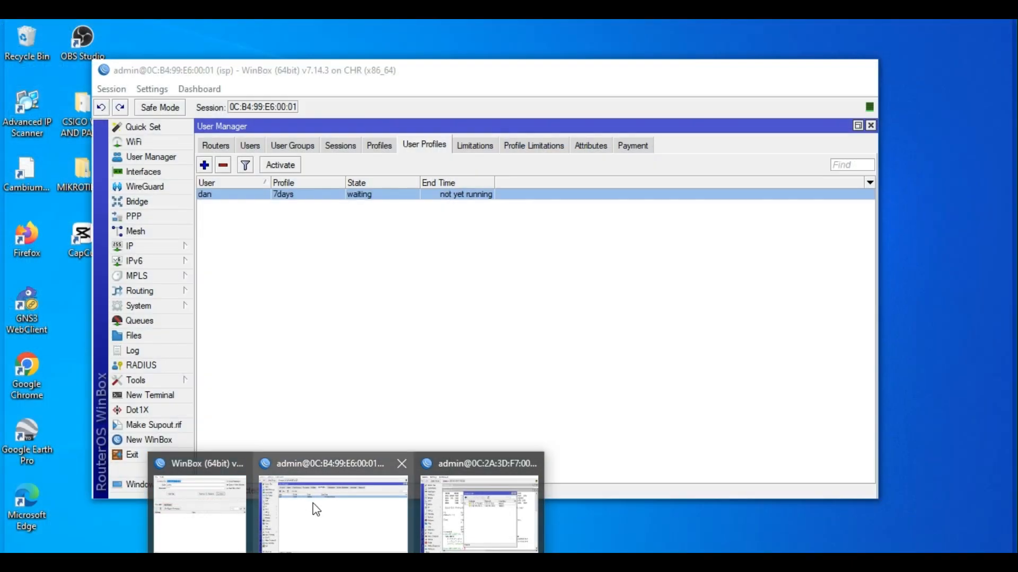
pyautogui.click(313, 504)
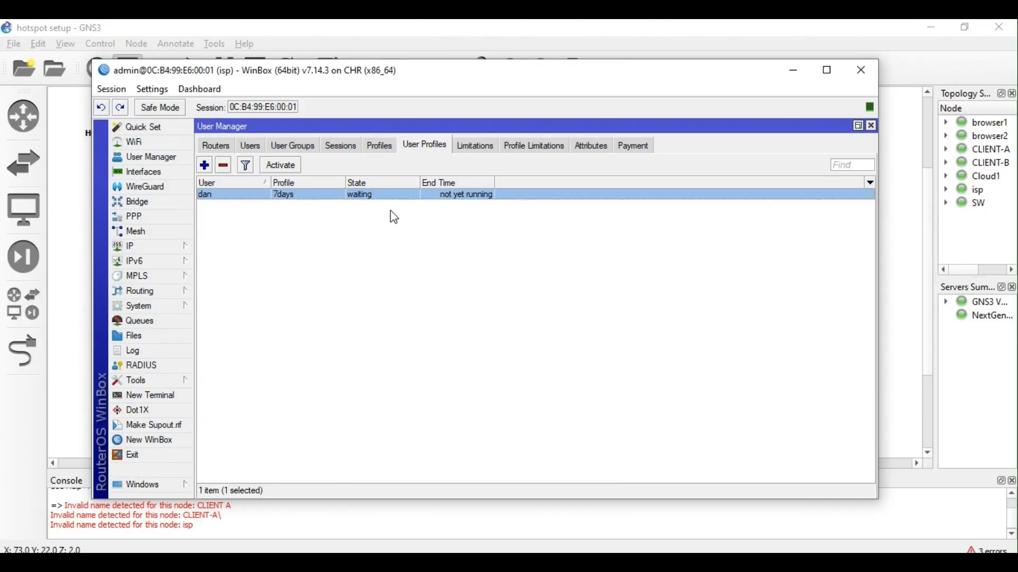
pyautogui.click(159, 351)
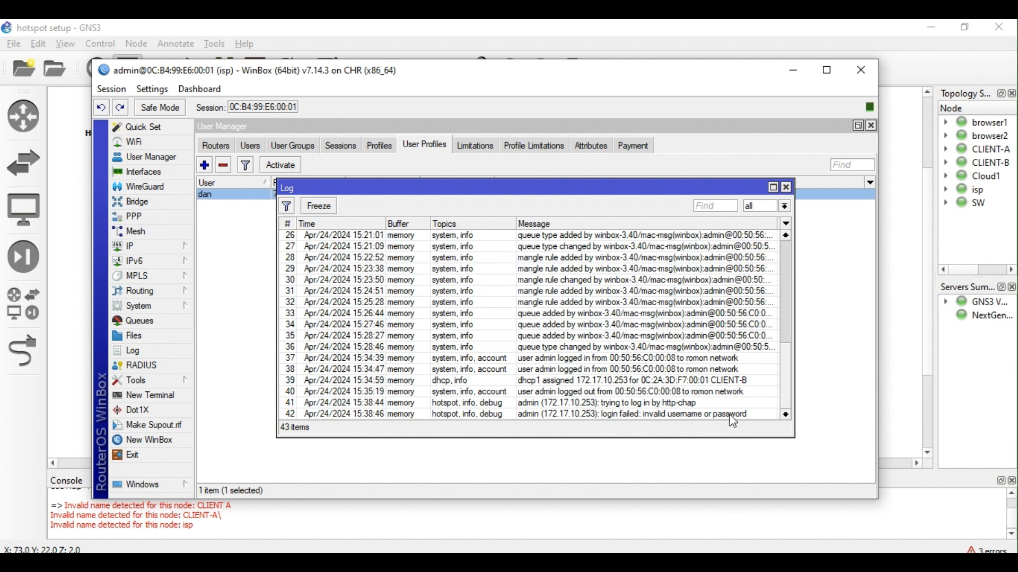
pyautogui.click(788, 188)
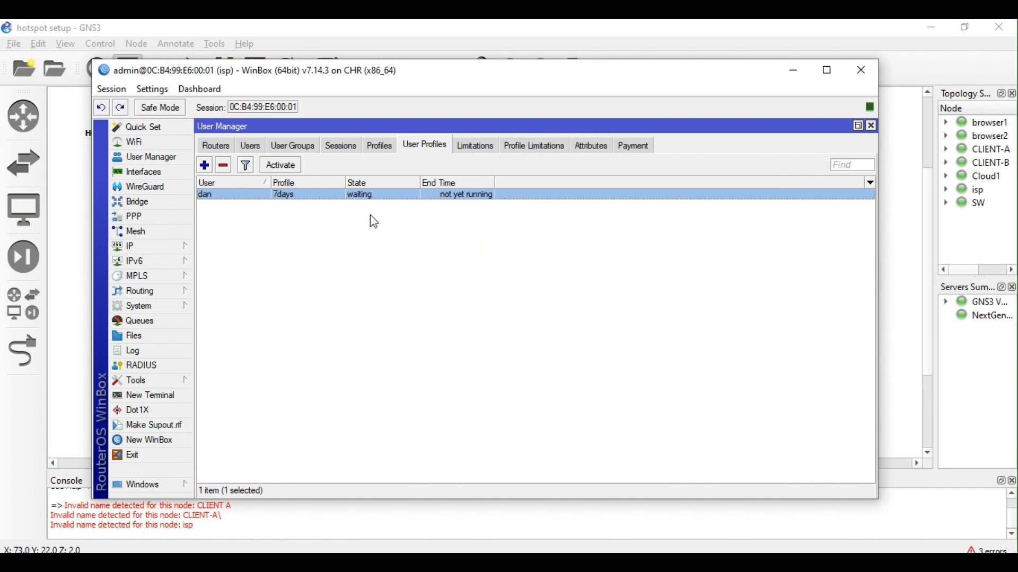
pyautogui.click(170, 245)
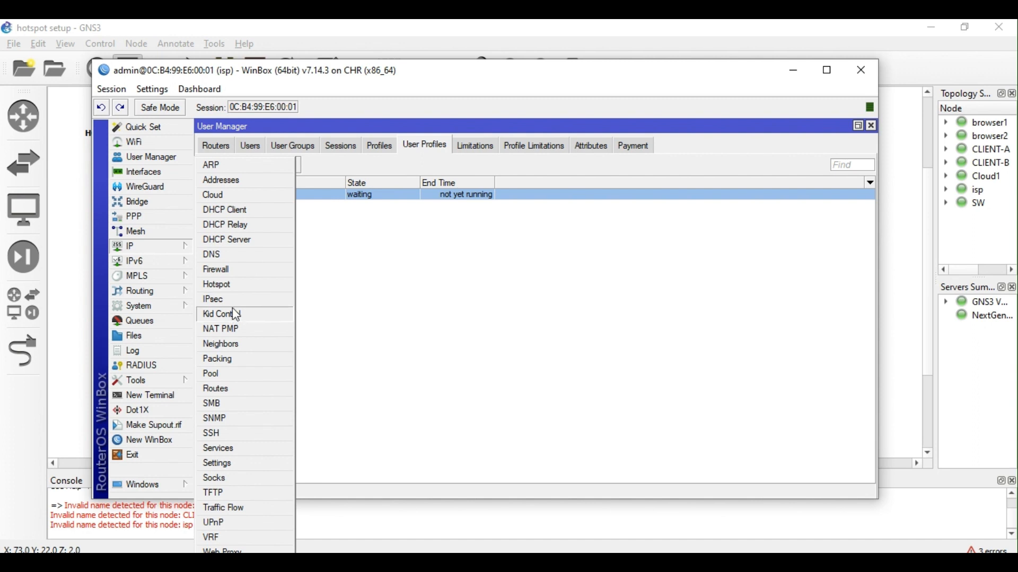
# Inspect the hotspot's Hosts, IP Bindings and Active lists for 172.17.10.253 and CLIENT-A.
pyautogui.click(227, 285)
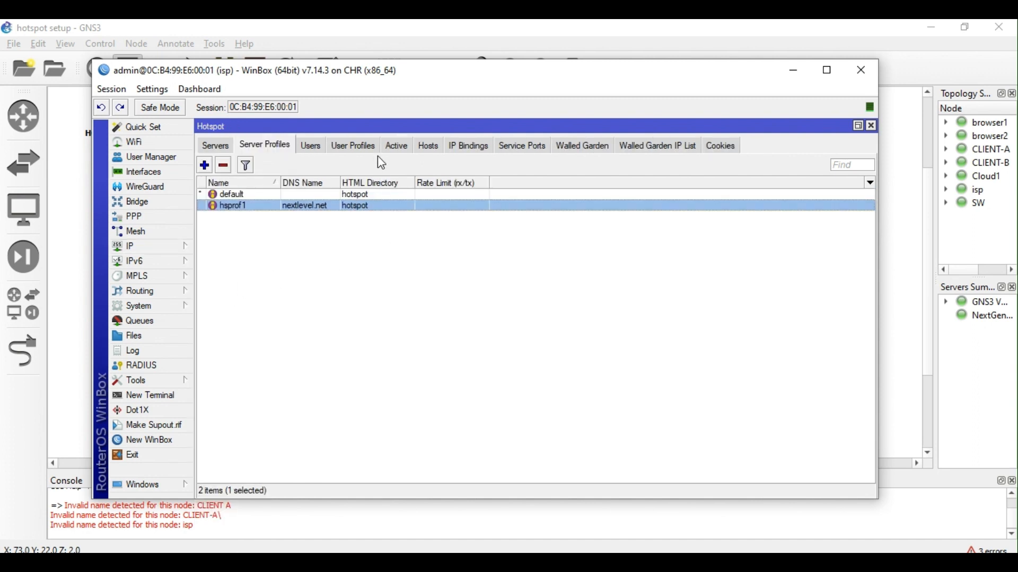
pyautogui.click(429, 147)
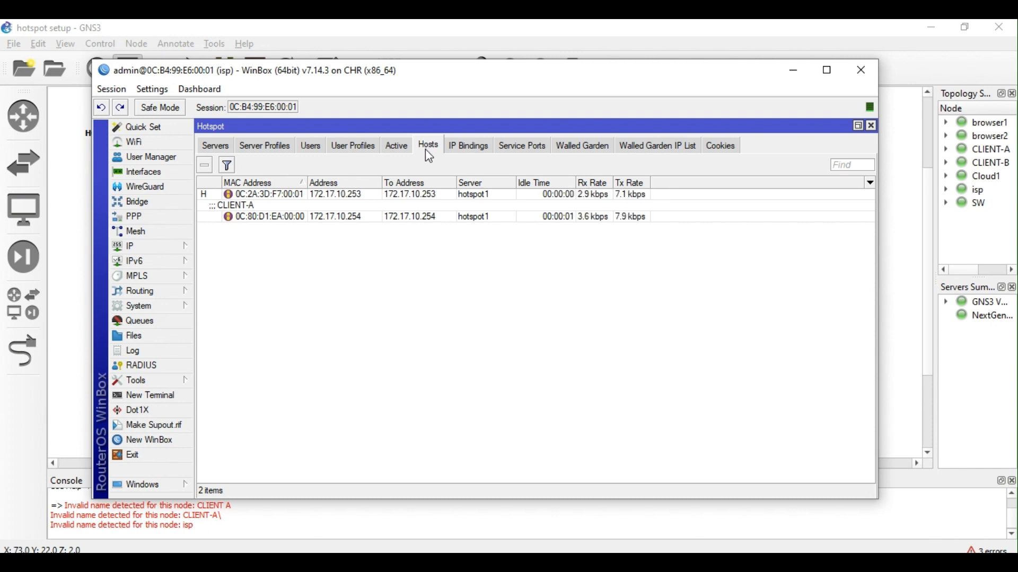
pyautogui.click(335, 196)
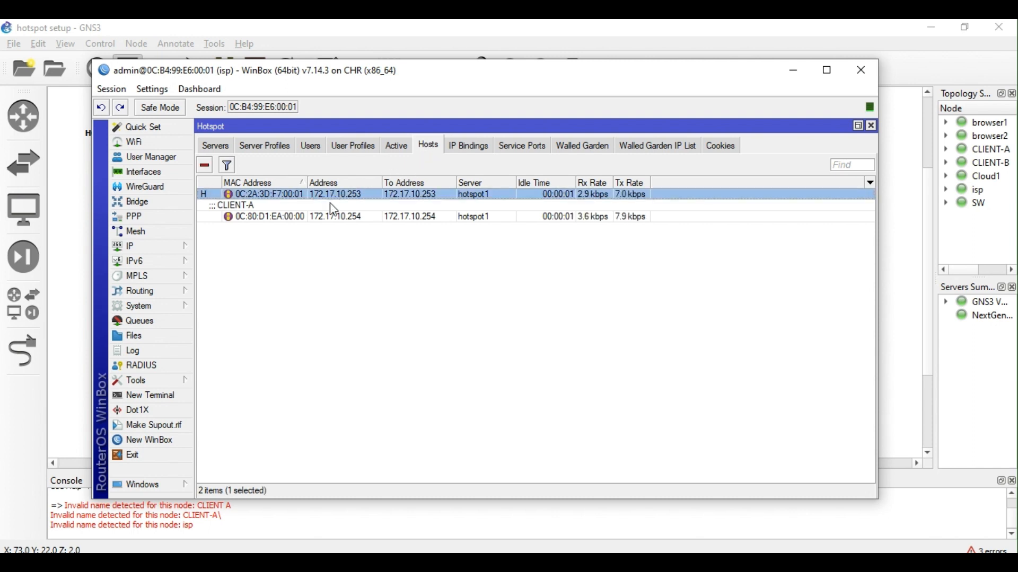
pyautogui.click(335, 217)
pyautogui.click(449, 145)
pyautogui.click(326, 205)
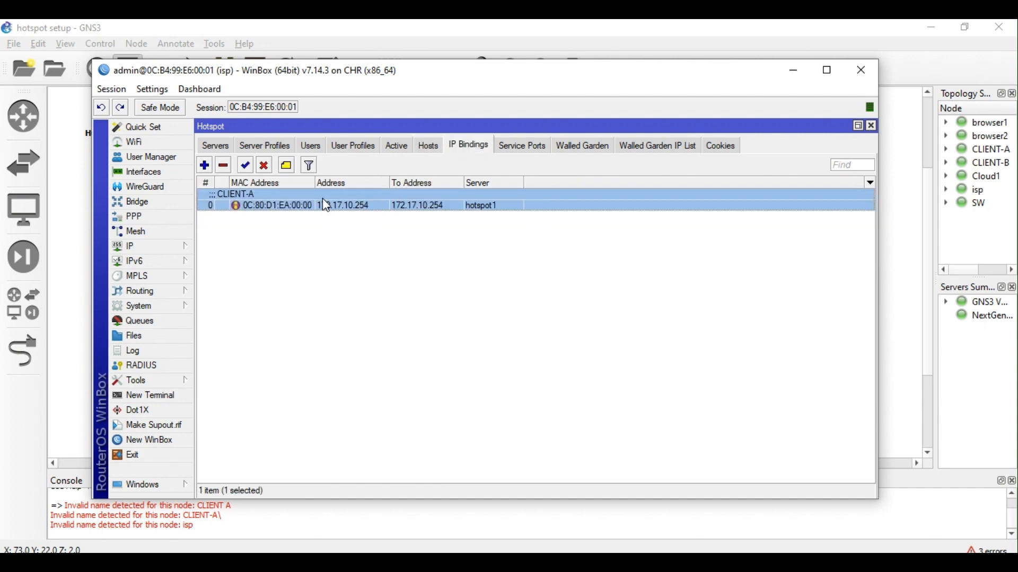
pyautogui.click(415, 150)
pyautogui.click(343, 195)
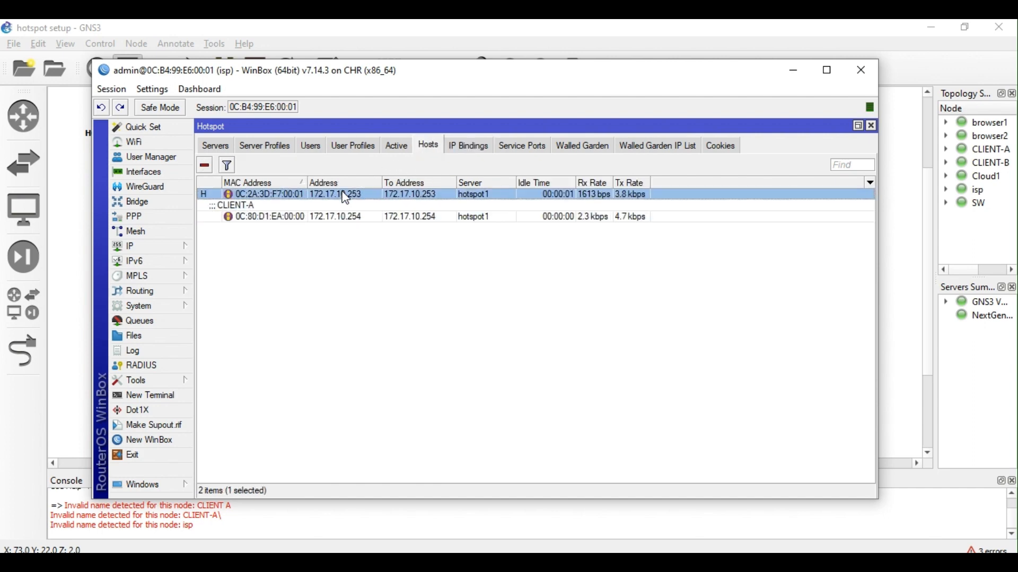
pyautogui.click(429, 214)
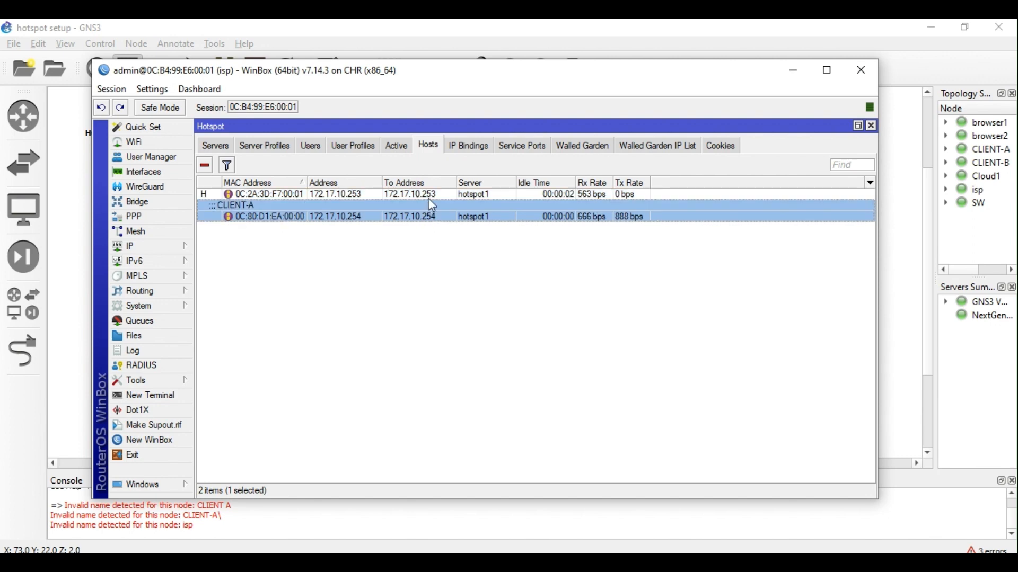
pyautogui.click(430, 195)
pyautogui.click(399, 148)
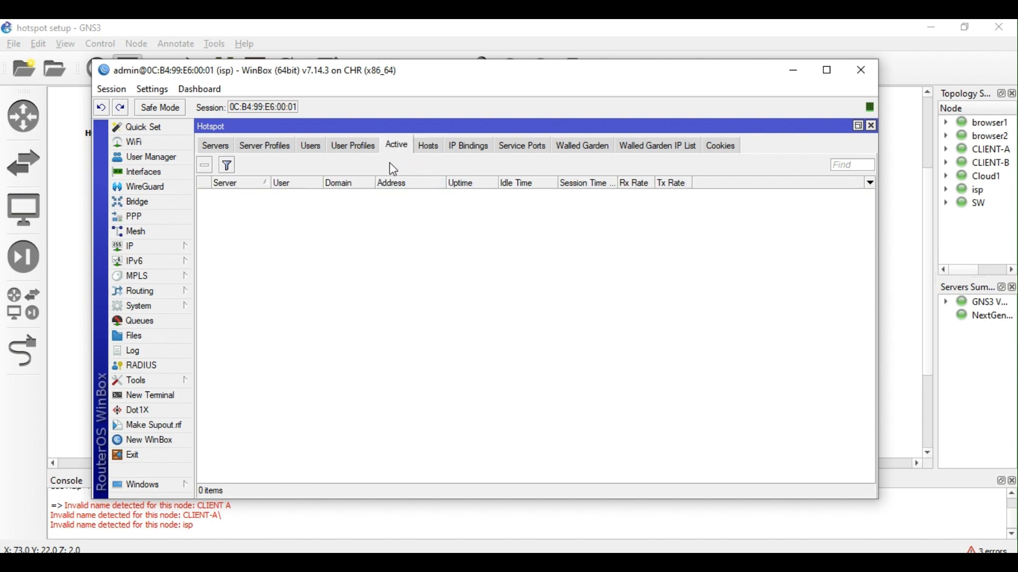
pyautogui.click(427, 146)
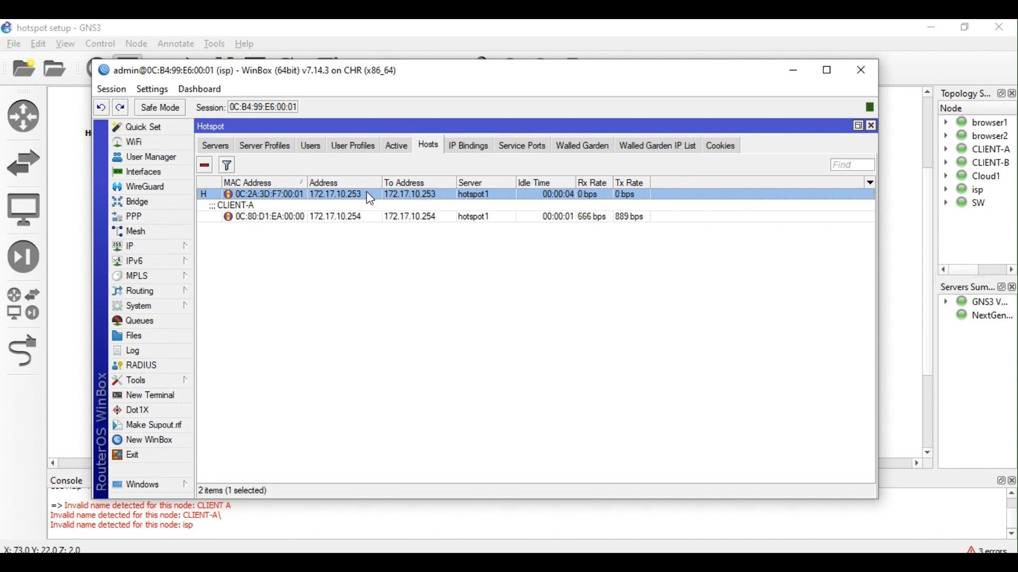
# Look over the first User Manager user's details, then focus the hotspot login username field.
pyautogui.click(152, 159)
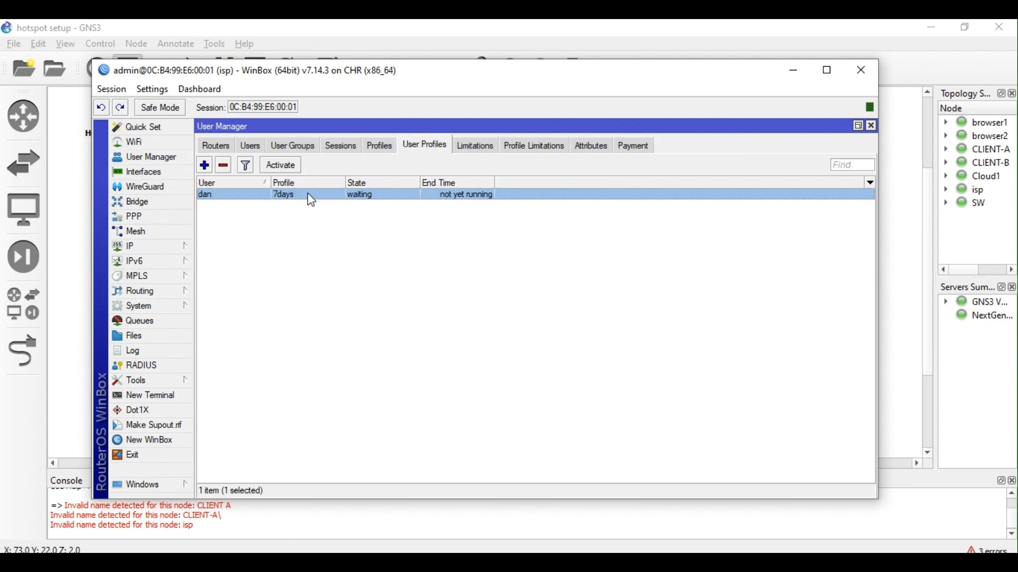
pyautogui.click(252, 147)
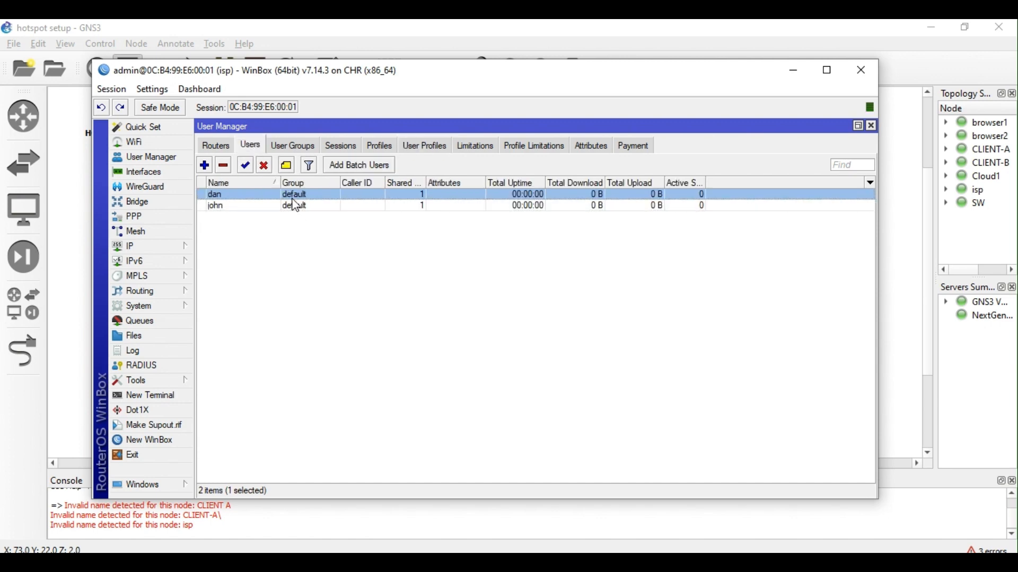
pyautogui.doubleClick(295, 197)
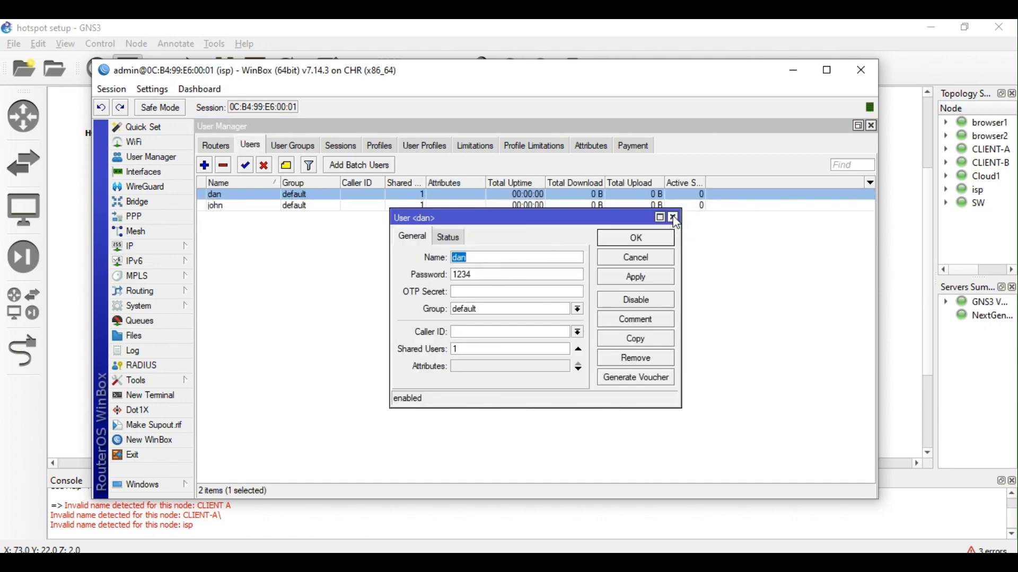
pyautogui.click(673, 217)
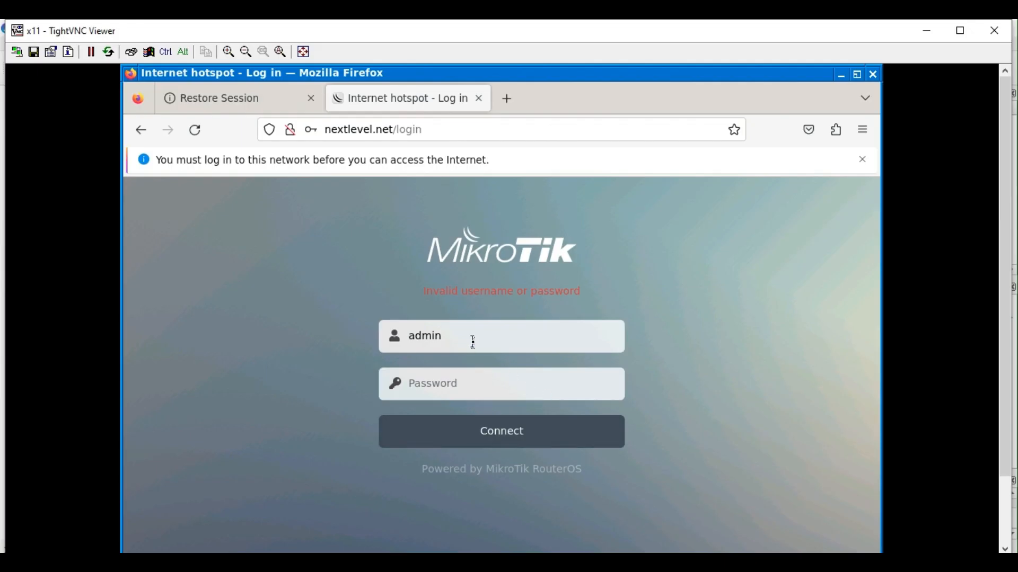
pyautogui.click(471, 339)
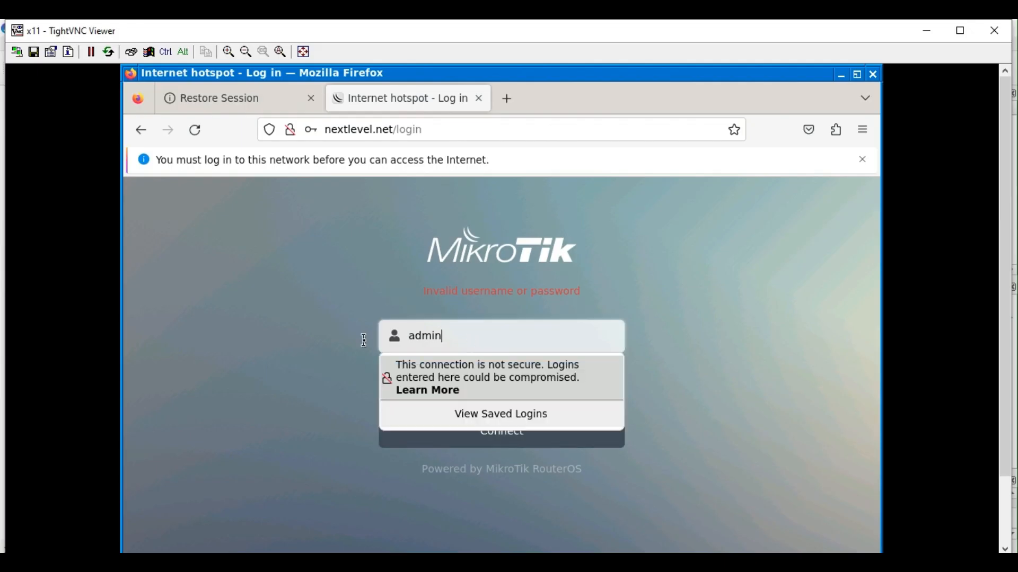
# Log in to the hotspot with the User Manager account's username and password.
pyautogui.hotkey('ctrl', 'a')
pyautogui.write('dan')
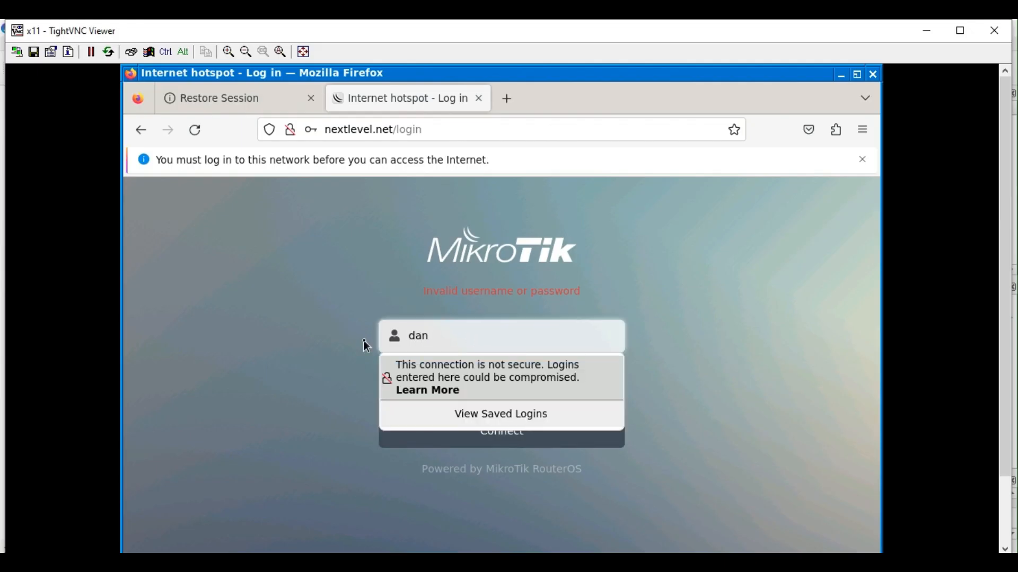
pyautogui.press('Tab')
pyautogui.write('da')
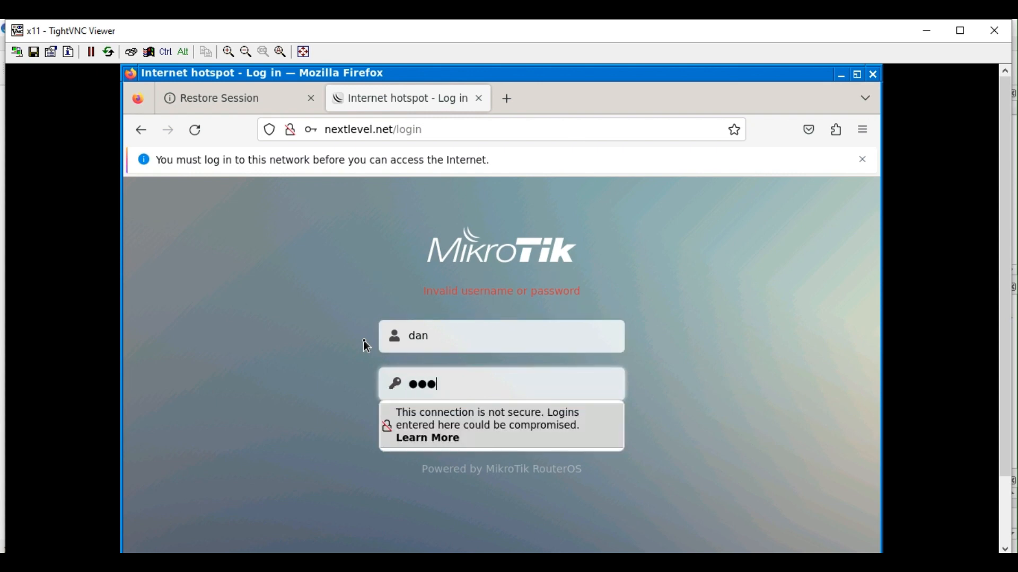
pyautogui.click(822, 345)
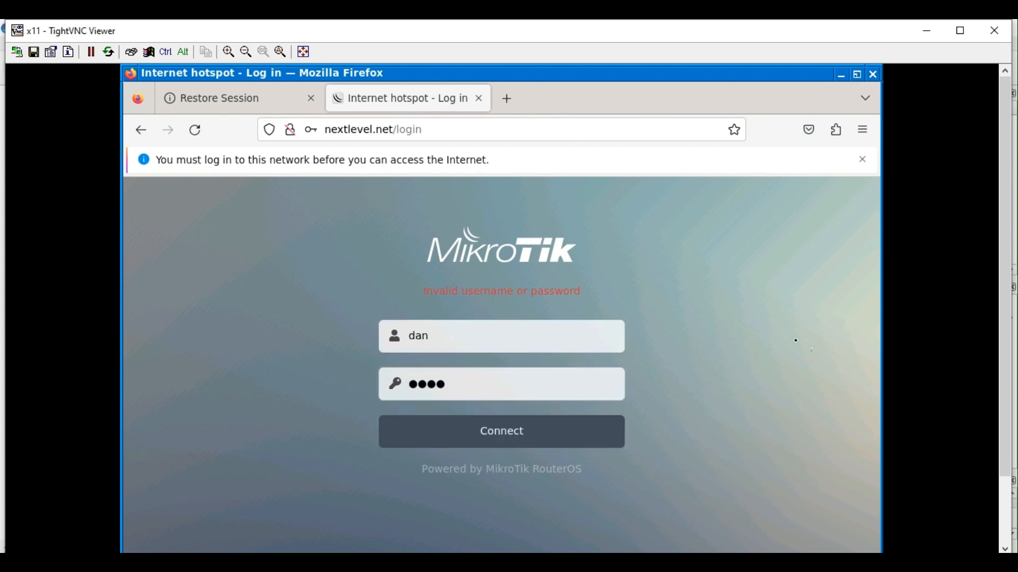
pyautogui.click(490, 437)
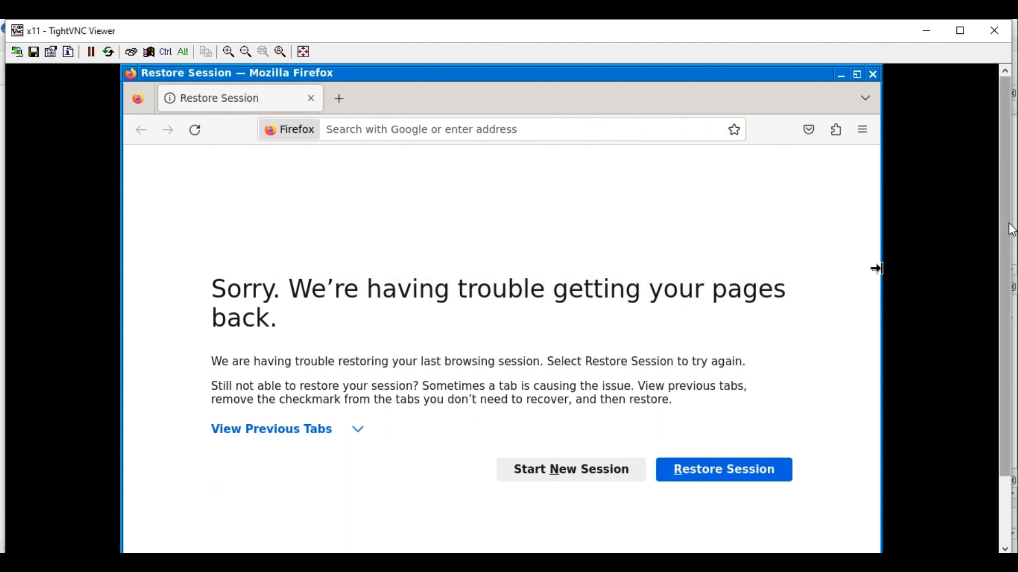
# Run ping 8.8.8.8 in a new terminal to confirm internet access, then stop it and return to WinBox.
pyautogui.scroll(-3, 1008, 232)
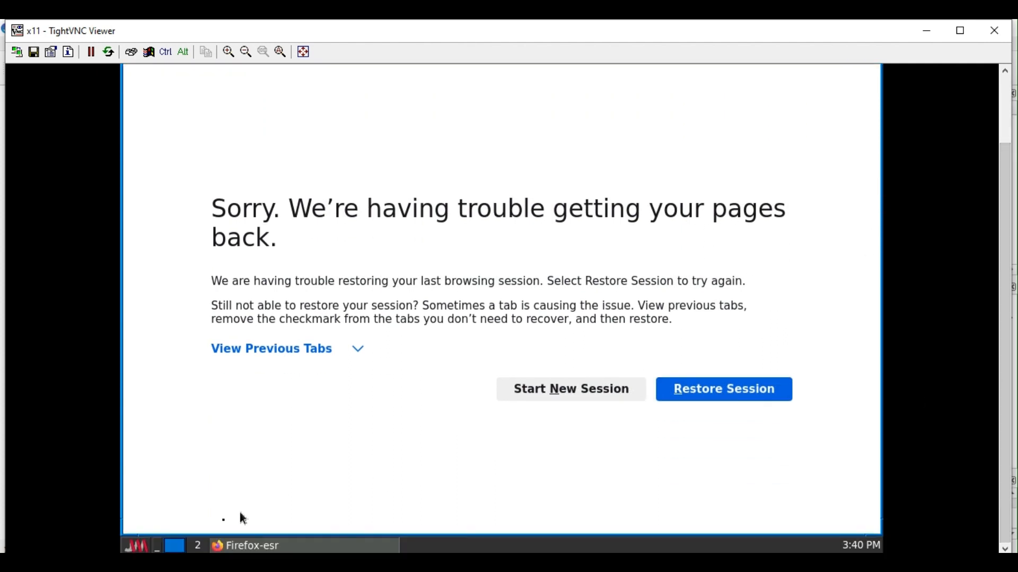
pyautogui.click(149, 548)
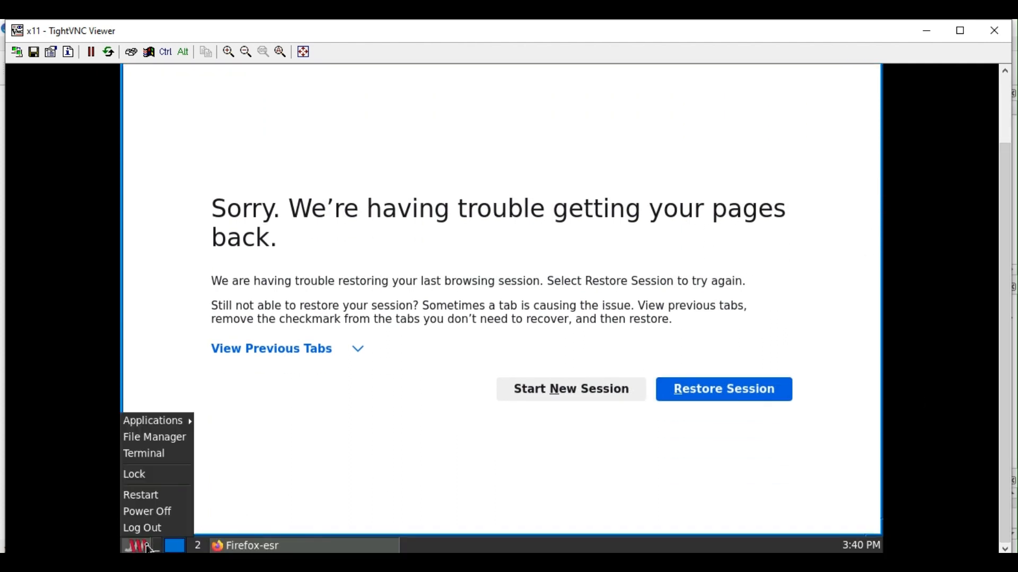
pyautogui.click(156, 465)
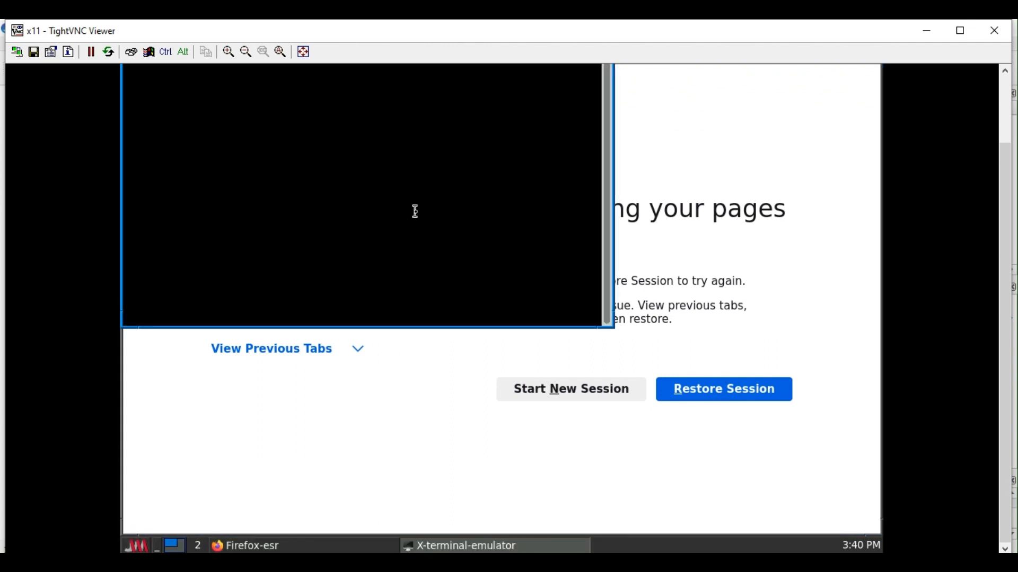
pyautogui.press('Return')
pyautogui.press('Return')
pyautogui.press('Return')
pyautogui.press('Return')
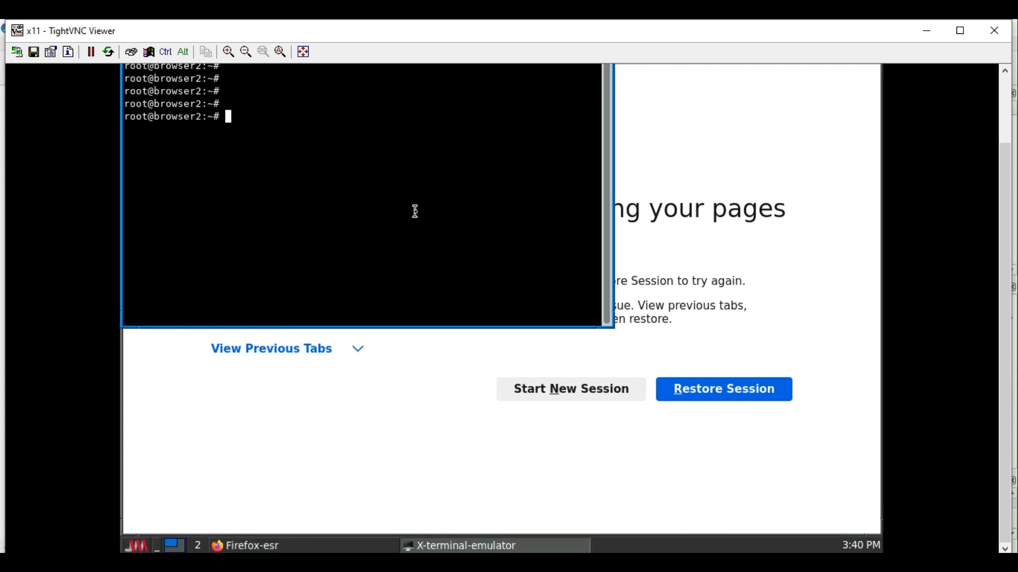
pyautogui.write('ping 8.8.8.8')
pyautogui.press('Return')
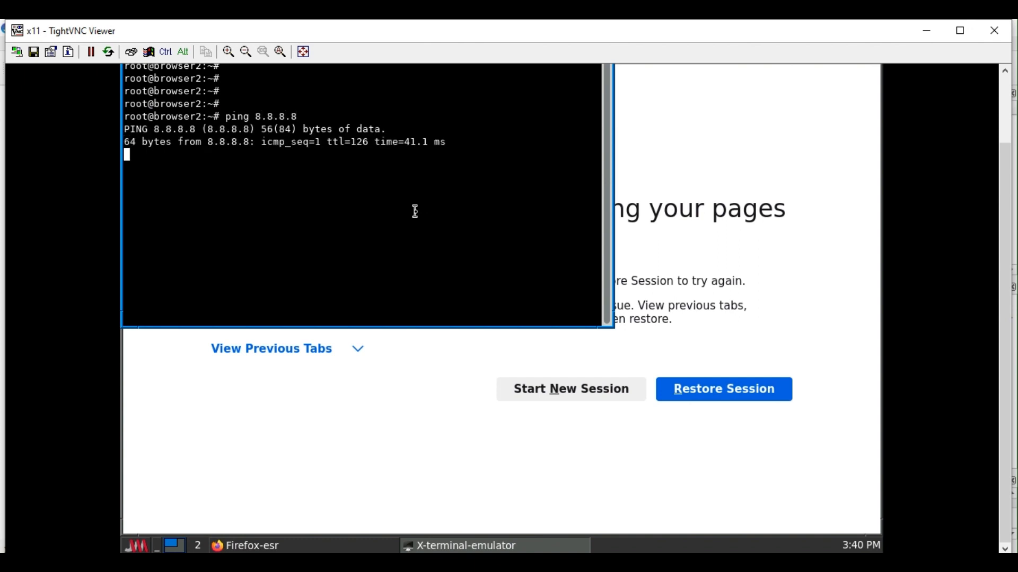
pyautogui.press('ctrl')
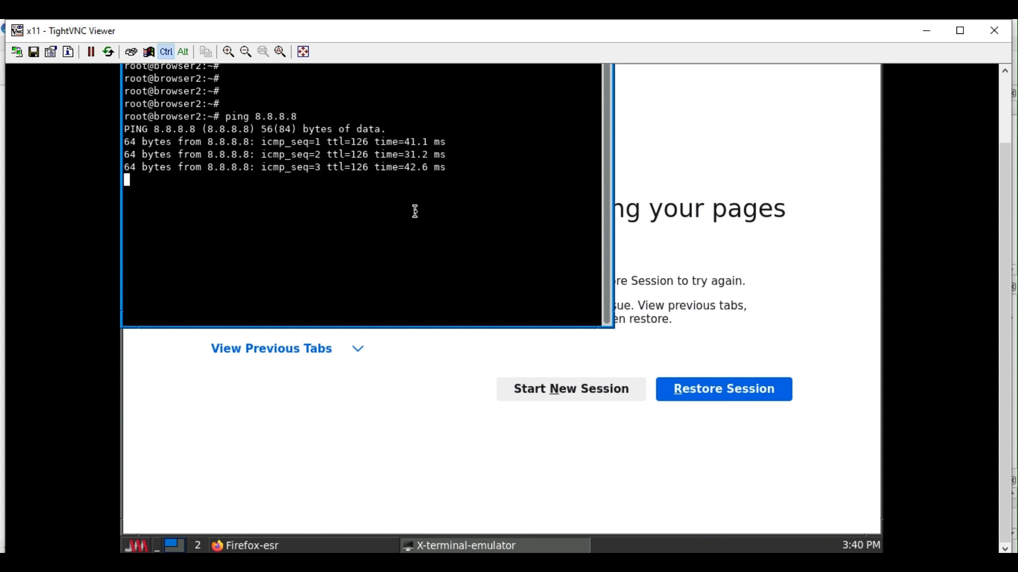
pyautogui.hotkey('ctrl', 'c')
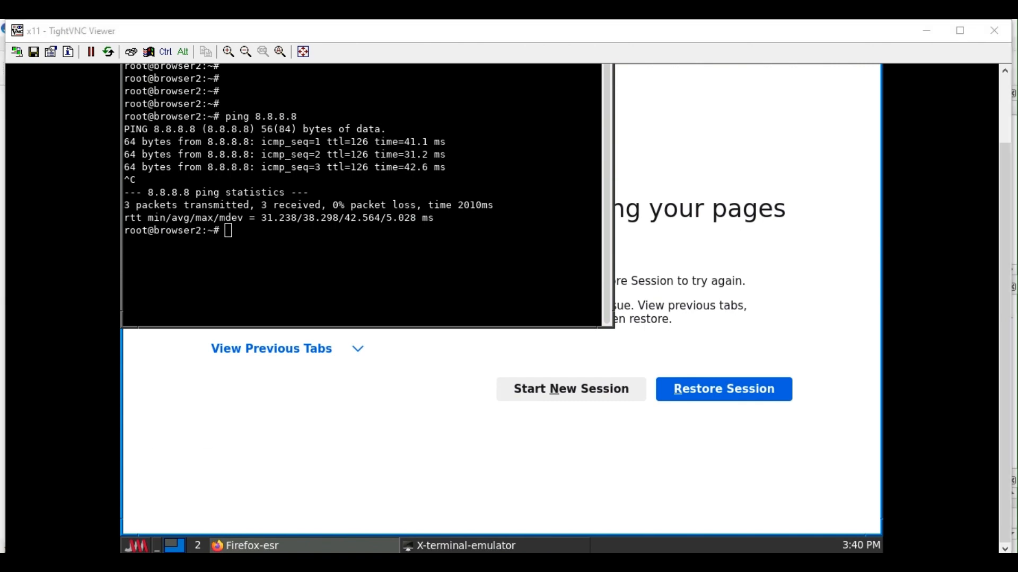
pyautogui.moveTo(330, 535)
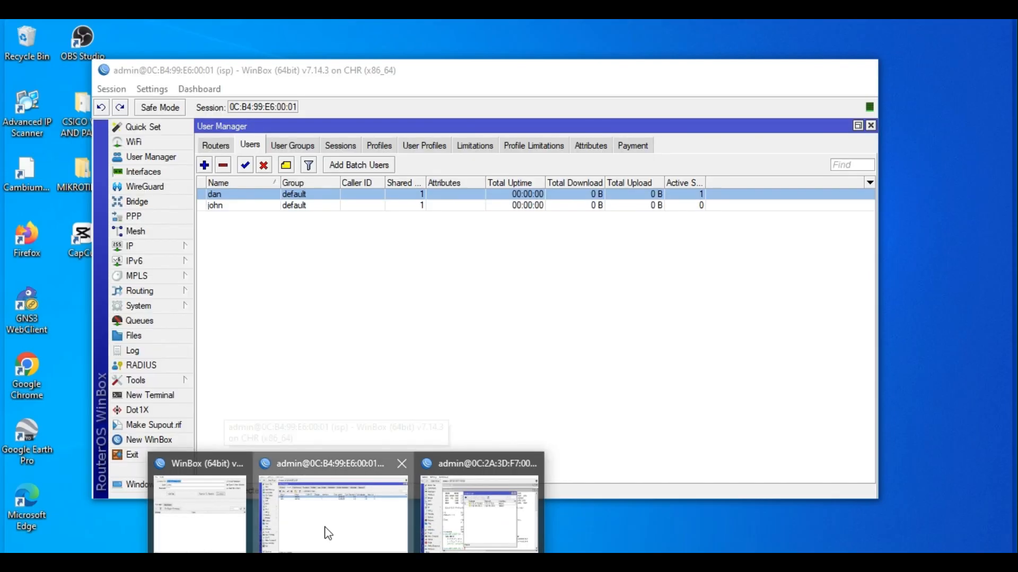
pyautogui.click(328, 534)
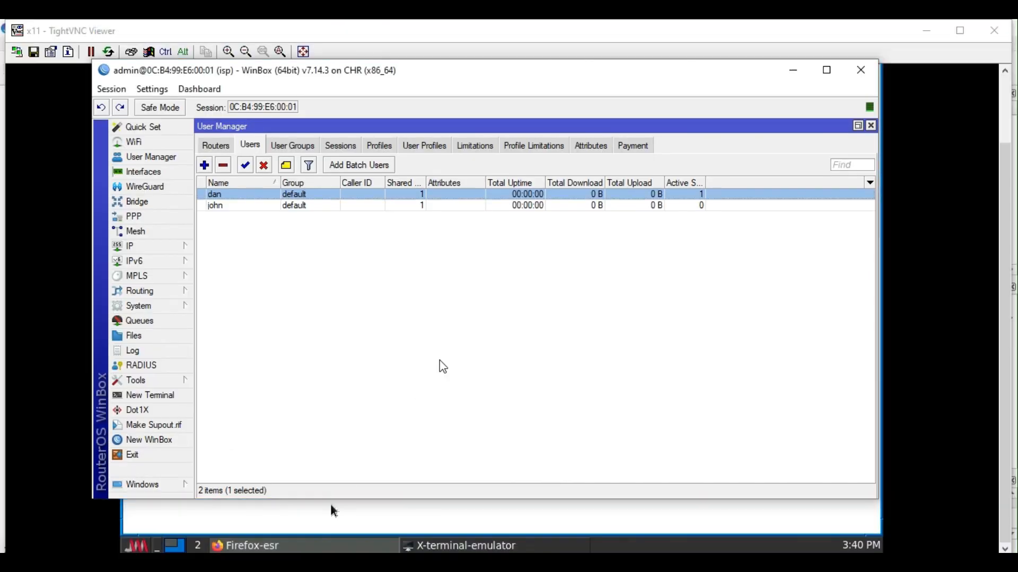
# Select the new User Manager session, then show the Hotspot Active list with the login from 172.17.10.253 on hotspot1.
pyautogui.click(344, 147)
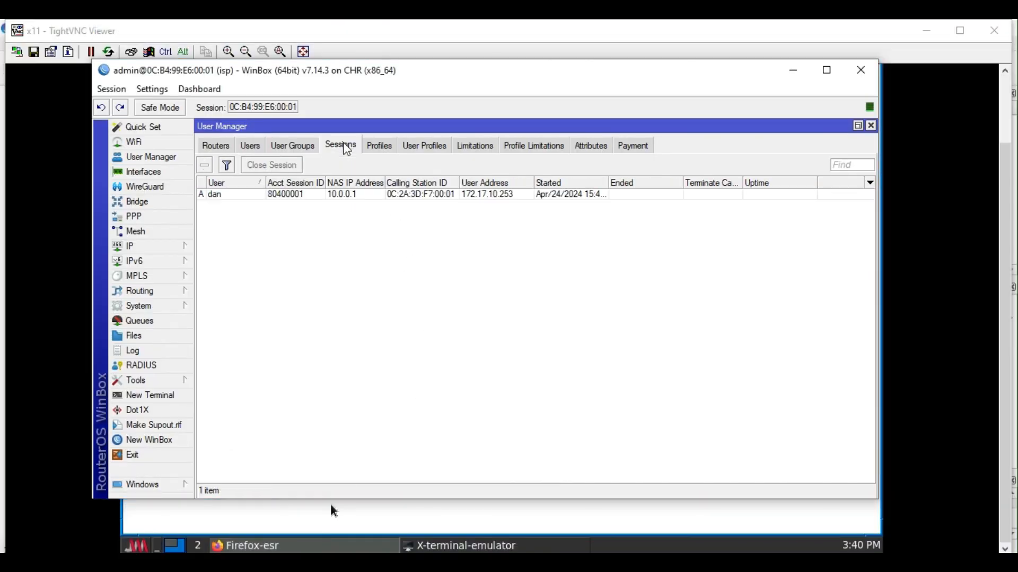
pyautogui.click(212, 195)
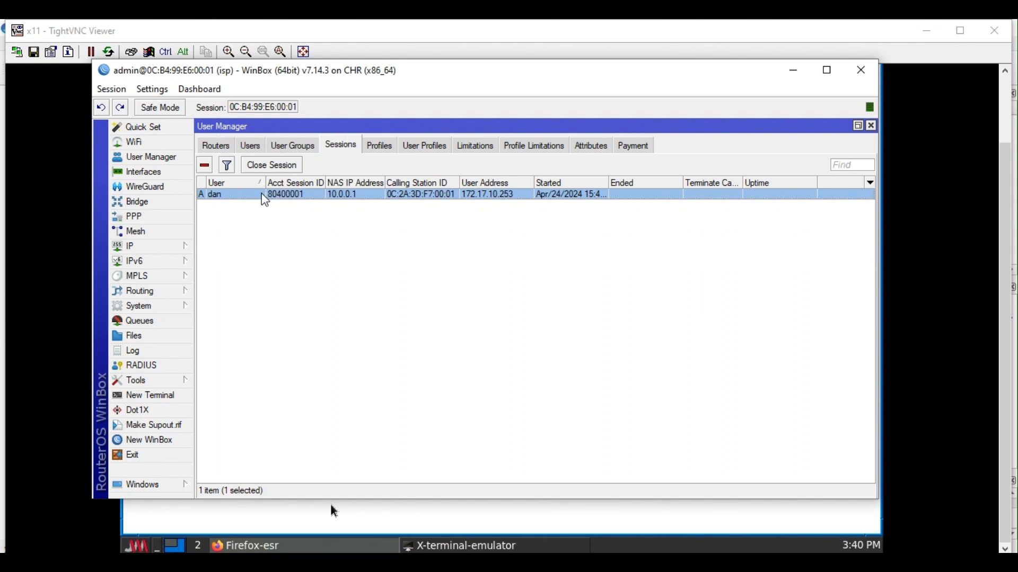
pyautogui.click(163, 247)
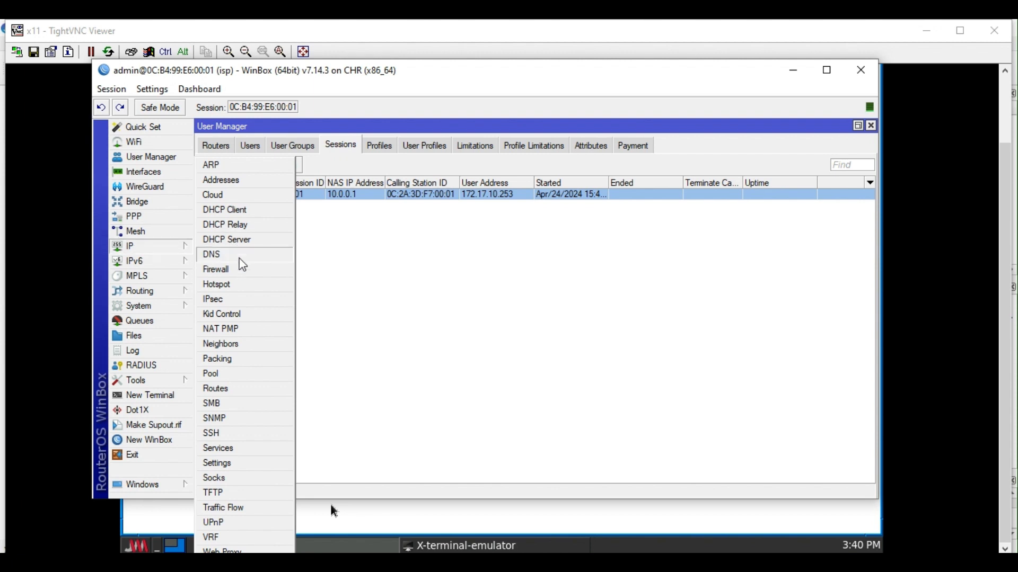
pyautogui.click(240, 285)
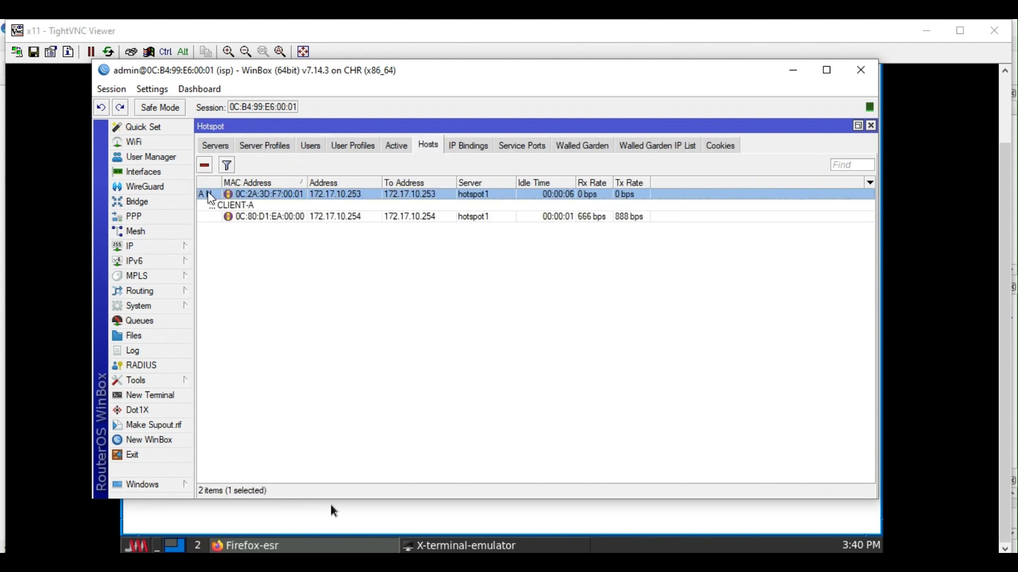
pyautogui.click(396, 146)
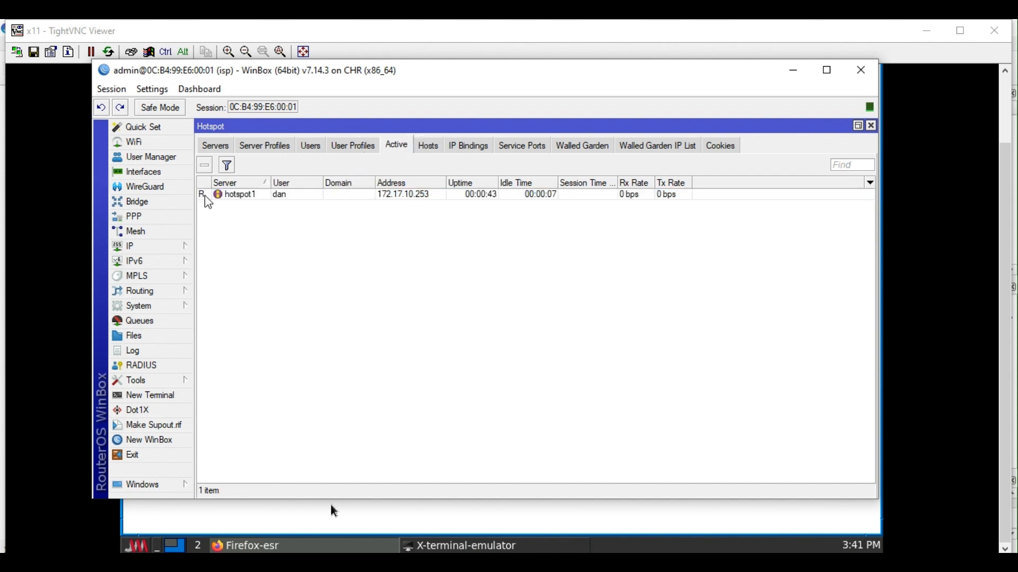
# Open the IP > Hotspot Users list.
pyautogui.moveTo(208, 203)
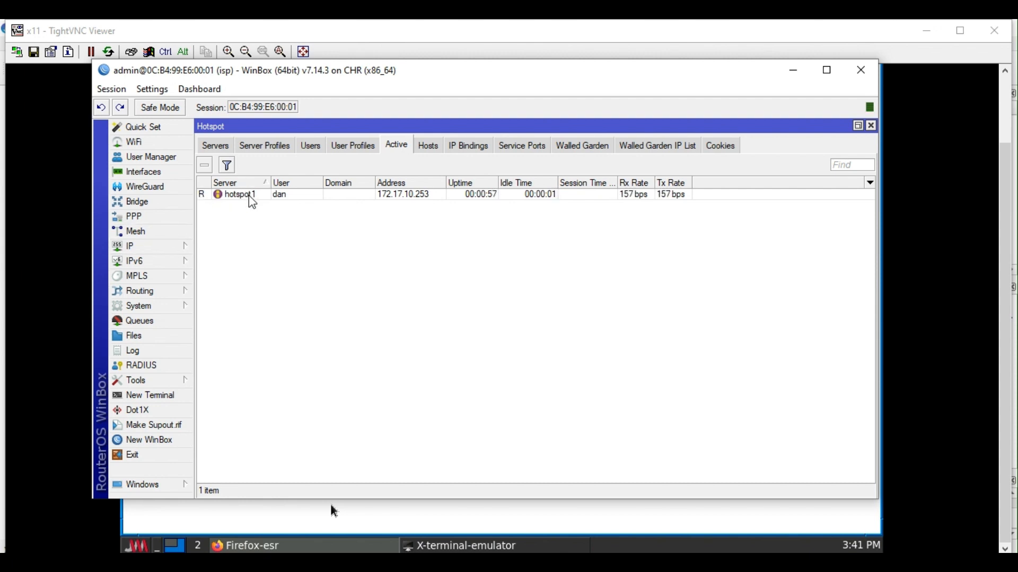
pyautogui.click(159, 157)
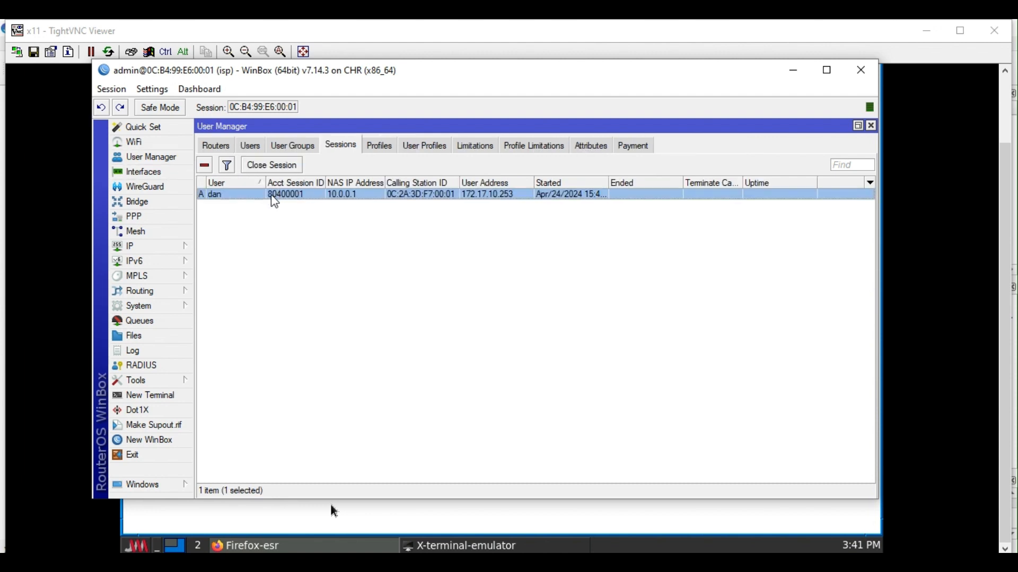
pyautogui.click(176, 248)
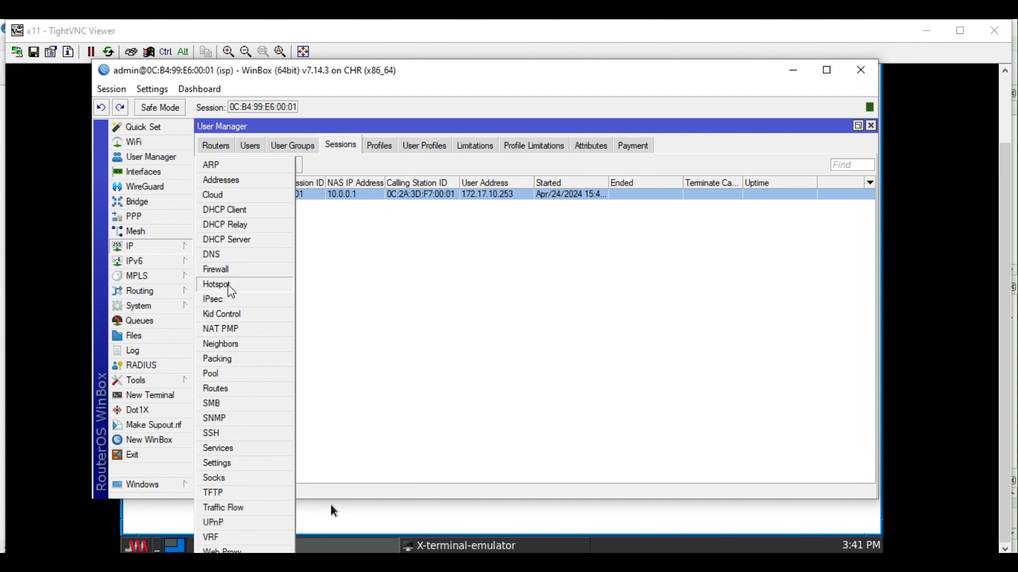
pyautogui.click(430, 228)
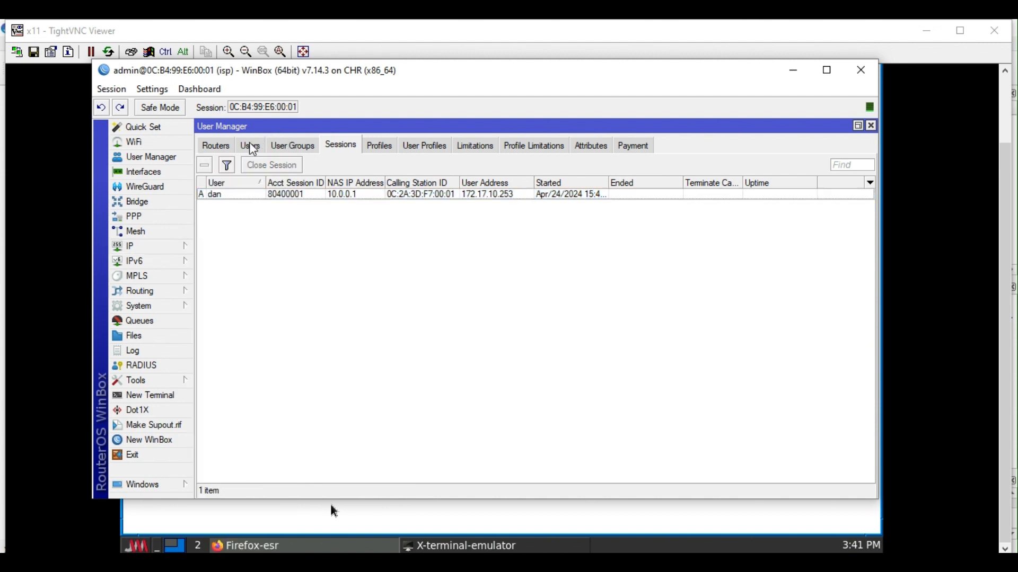
pyautogui.click(170, 247)
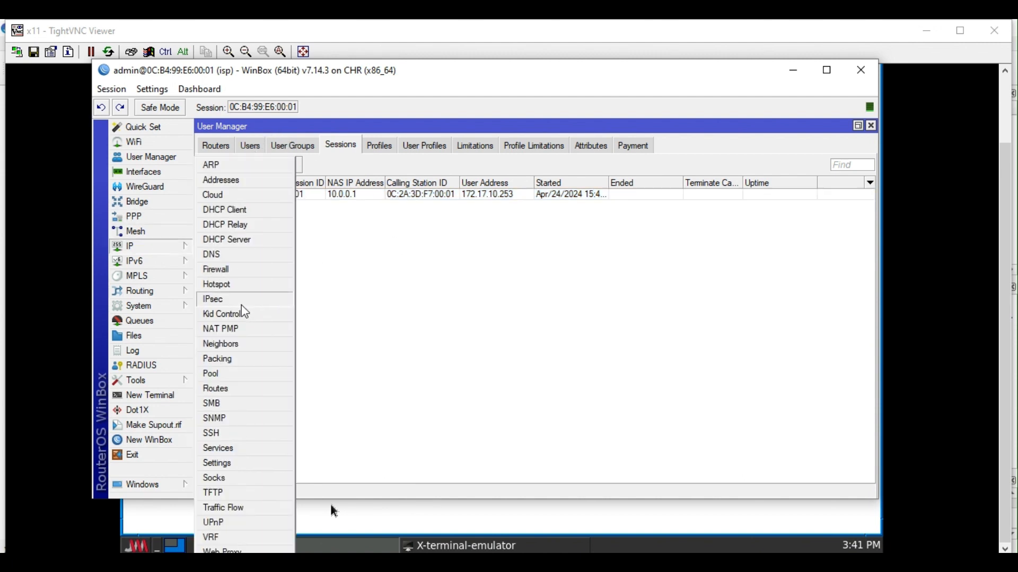
pyautogui.click(230, 287)
pyautogui.click(312, 146)
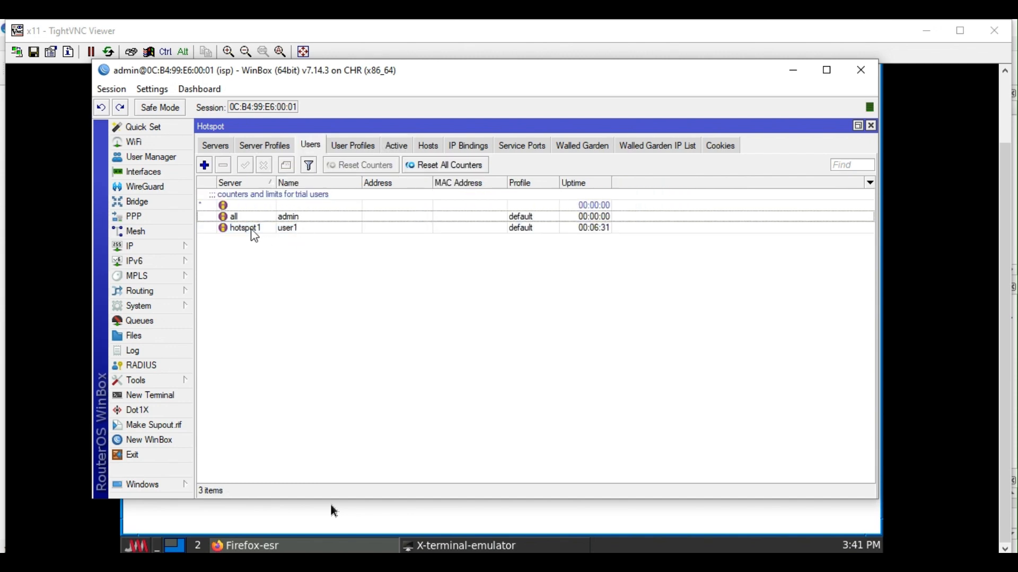
# Review User Manager's groups, sessions and user accounts, selecting the second user.
pyautogui.click(154, 158)
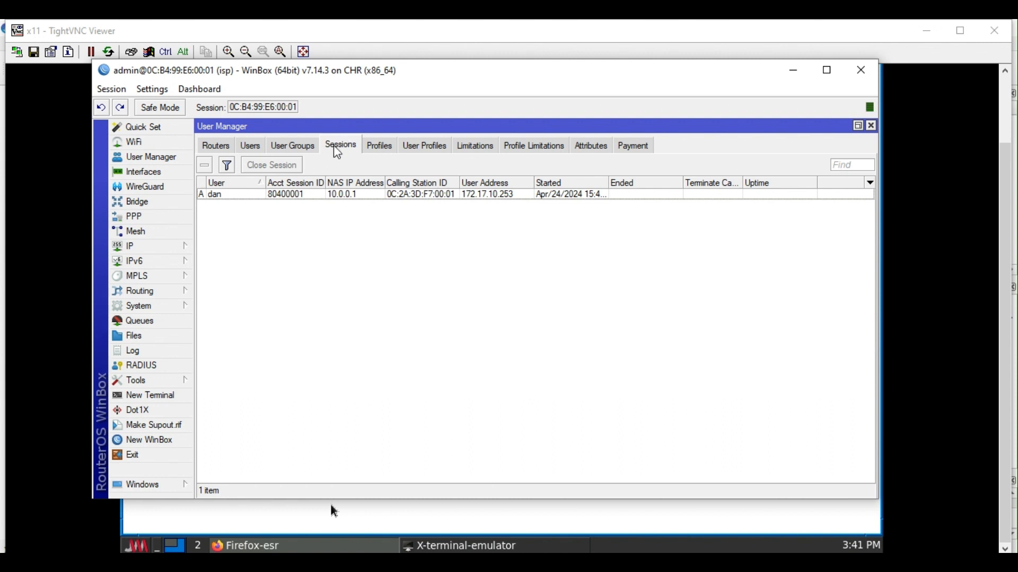
pyautogui.click(298, 146)
pyautogui.click(338, 148)
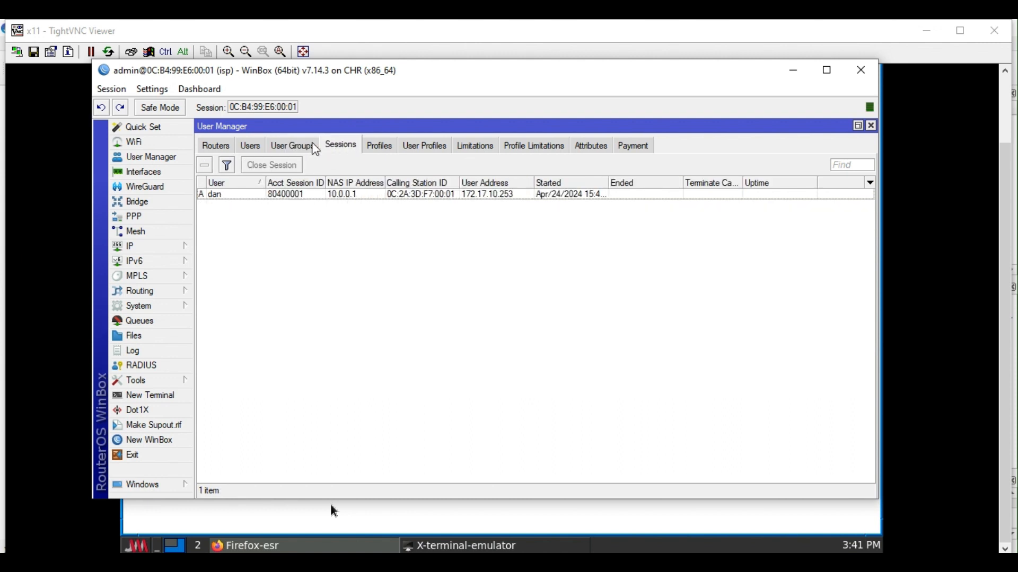
pyautogui.click(257, 146)
pyautogui.click(245, 206)
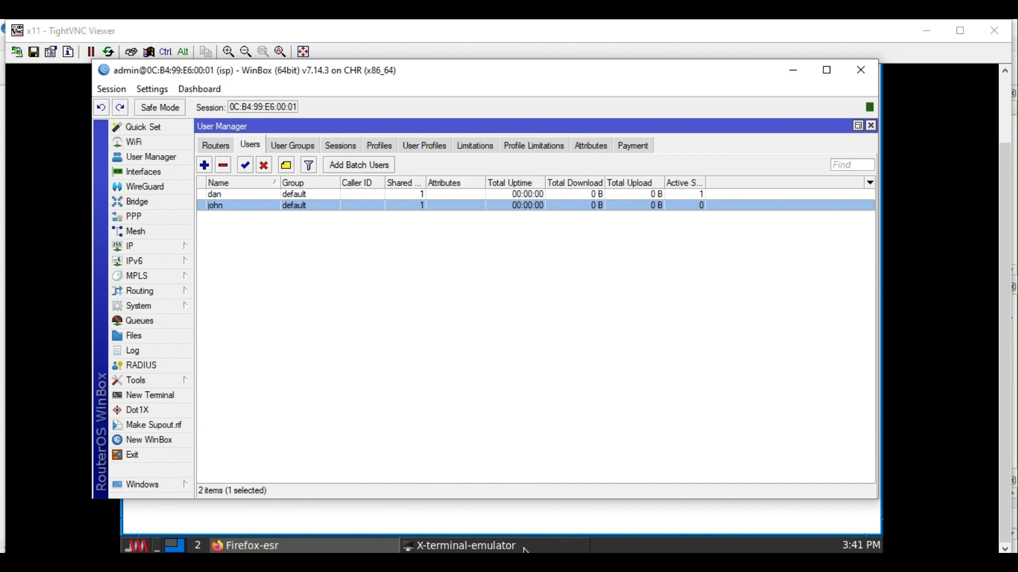
# On the isp router's WinBox, show the Hotspot Users list and select user1 on hotspot1.
pyautogui.moveTo(342, 561)
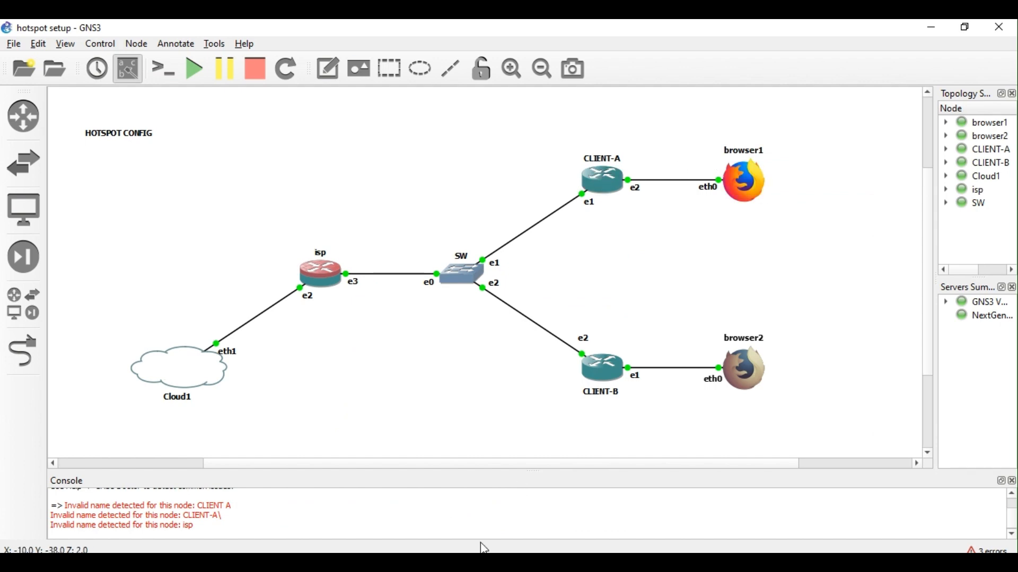
pyautogui.moveTo(318, 561)
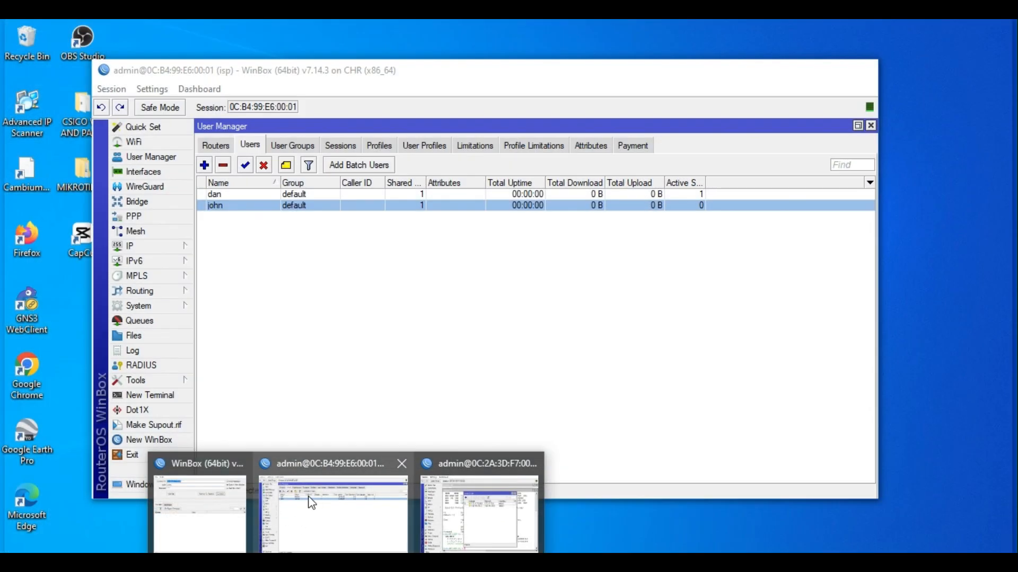
pyautogui.click(333, 493)
pyautogui.click(162, 249)
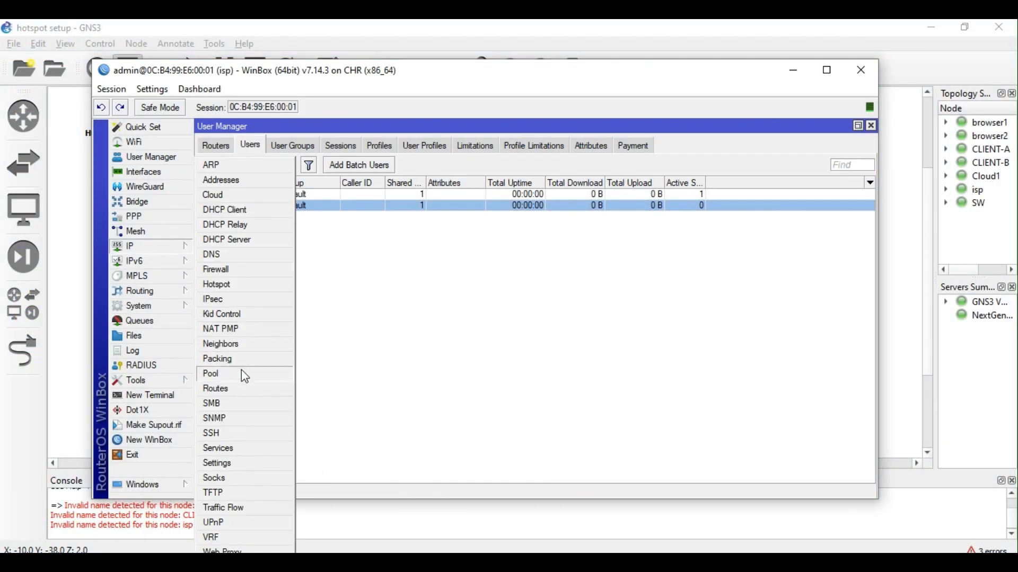
pyautogui.click(233, 286)
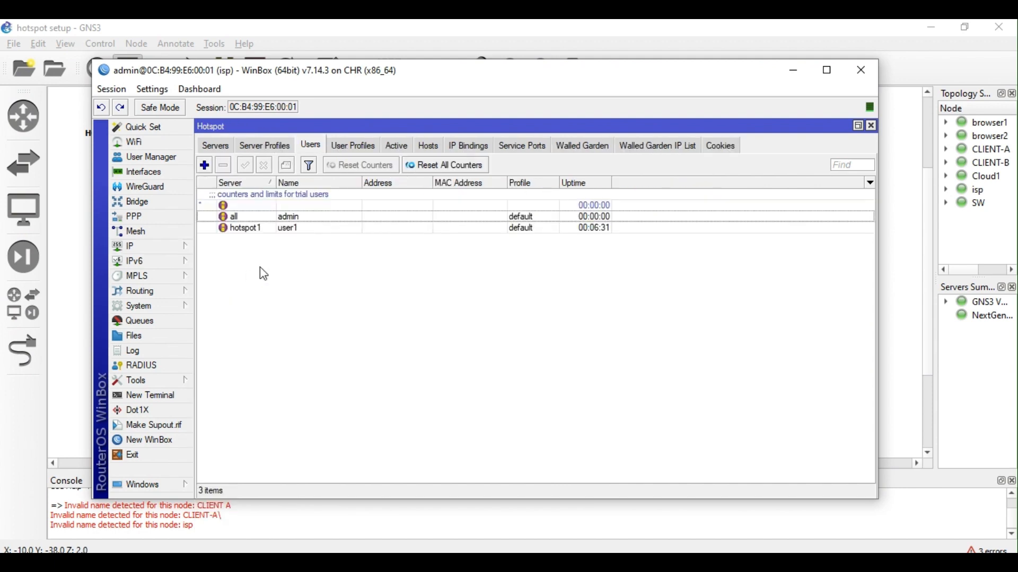
pyautogui.click(275, 232)
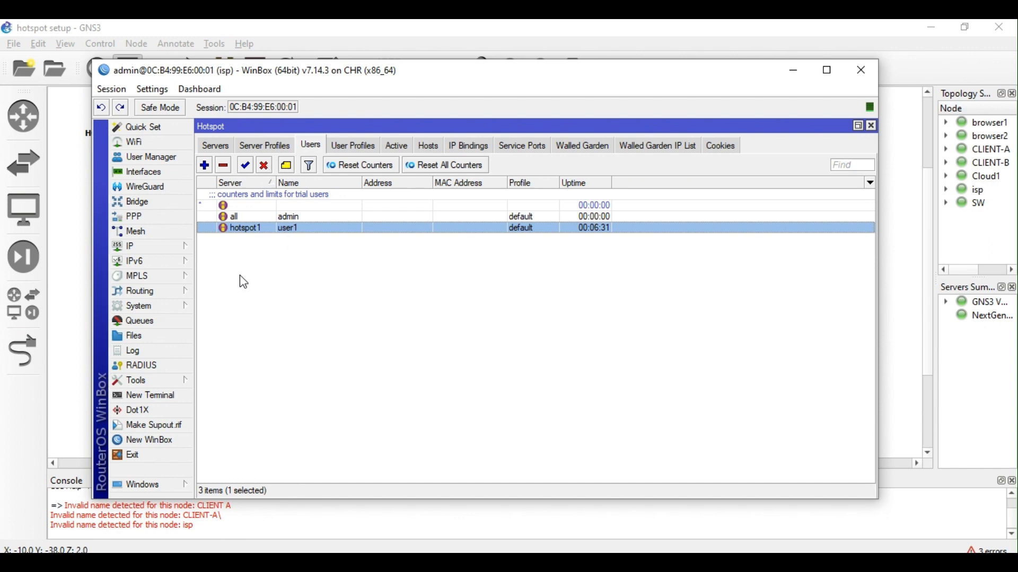
# Bring the WinBox v3.40 router connection launcher forward.
pyautogui.click(163, 249)
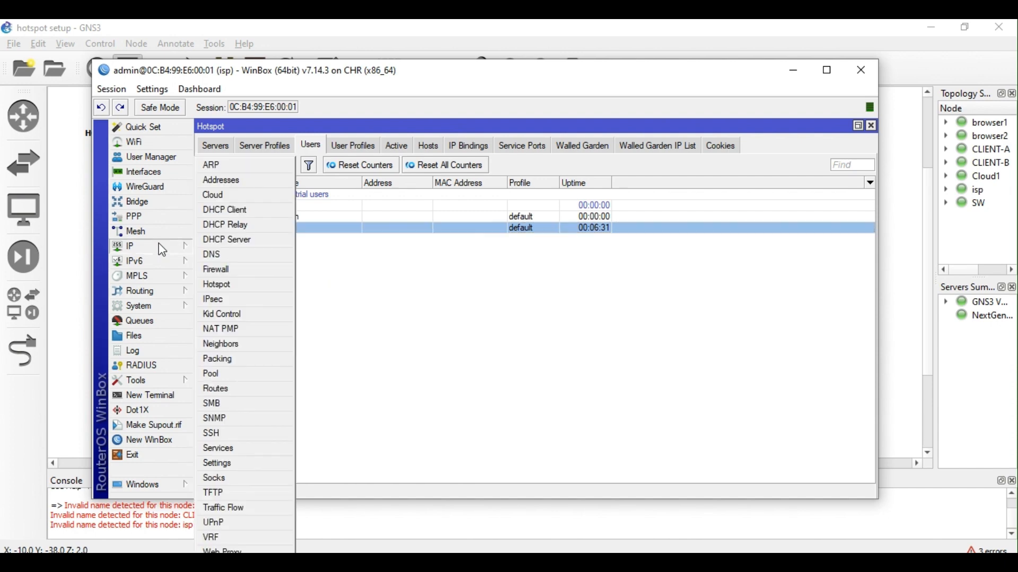
pyautogui.click(433, 306)
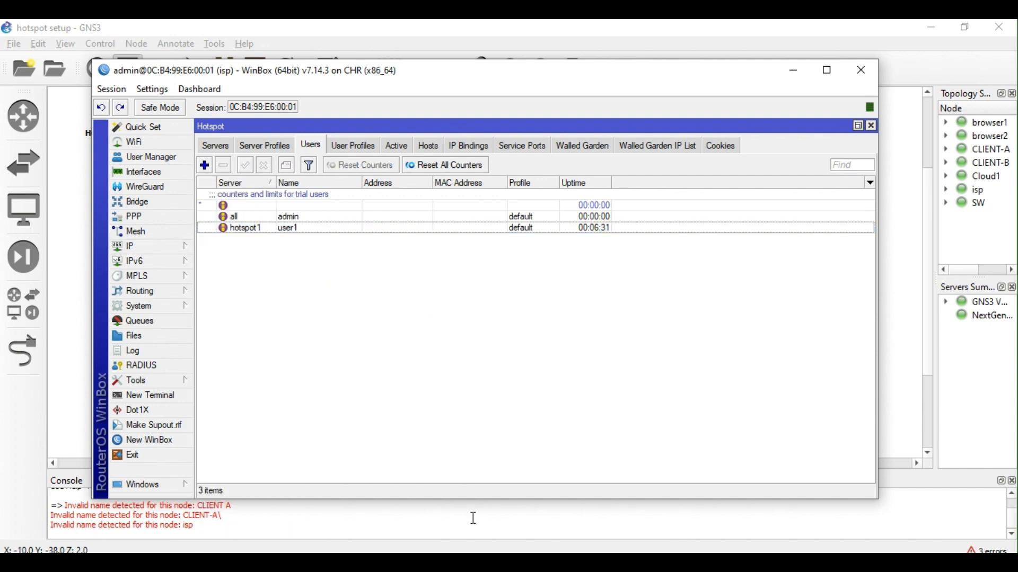
pyautogui.click(346, 562)
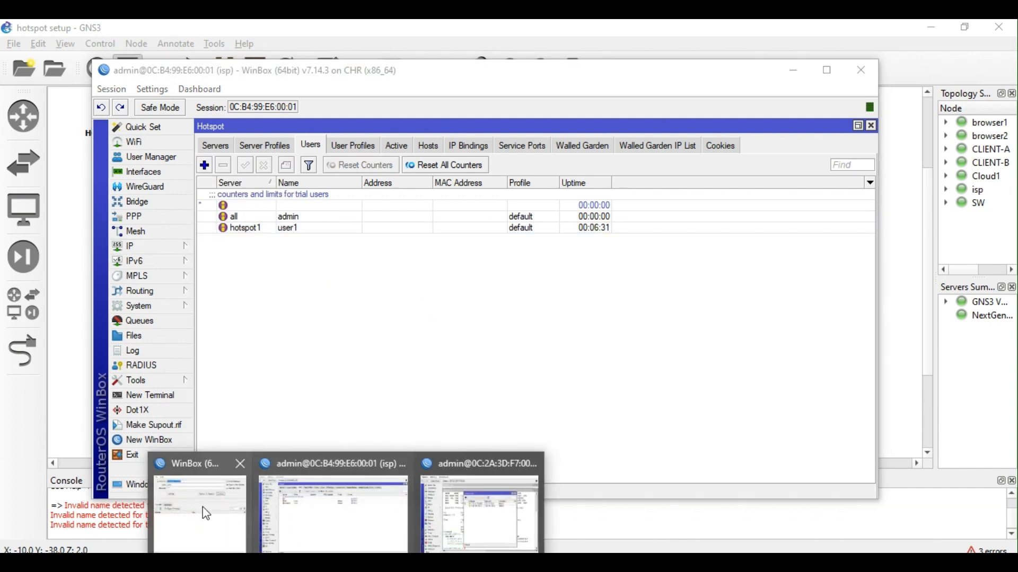
pyautogui.click(204, 512)
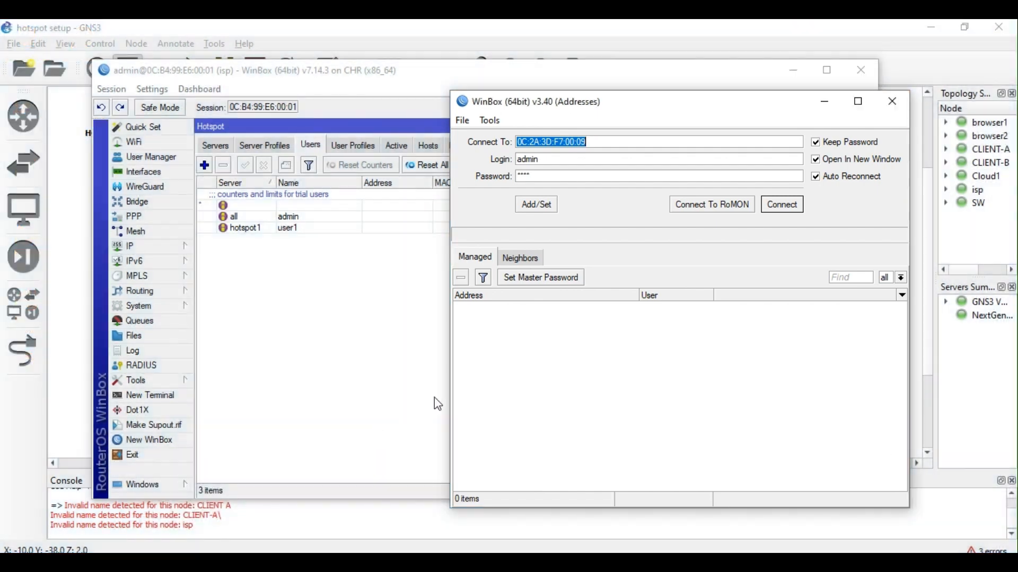
# Connect to CLIENT-A via RoMON through the isp router.
pyautogui.click(542, 263)
pyautogui.click(345, 562)
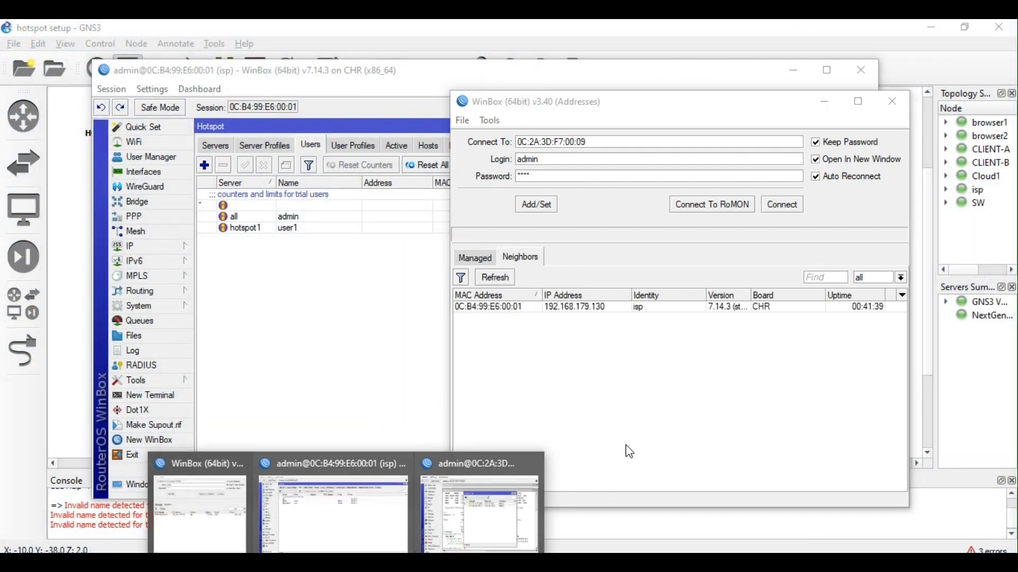
pyautogui.click(566, 308)
pyautogui.click(713, 206)
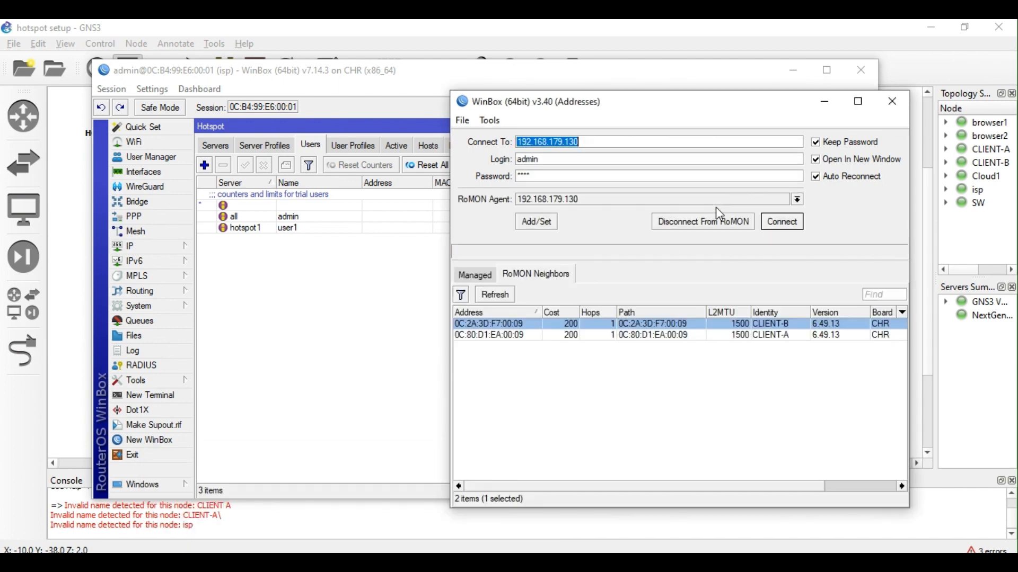
pyautogui.click(654, 337)
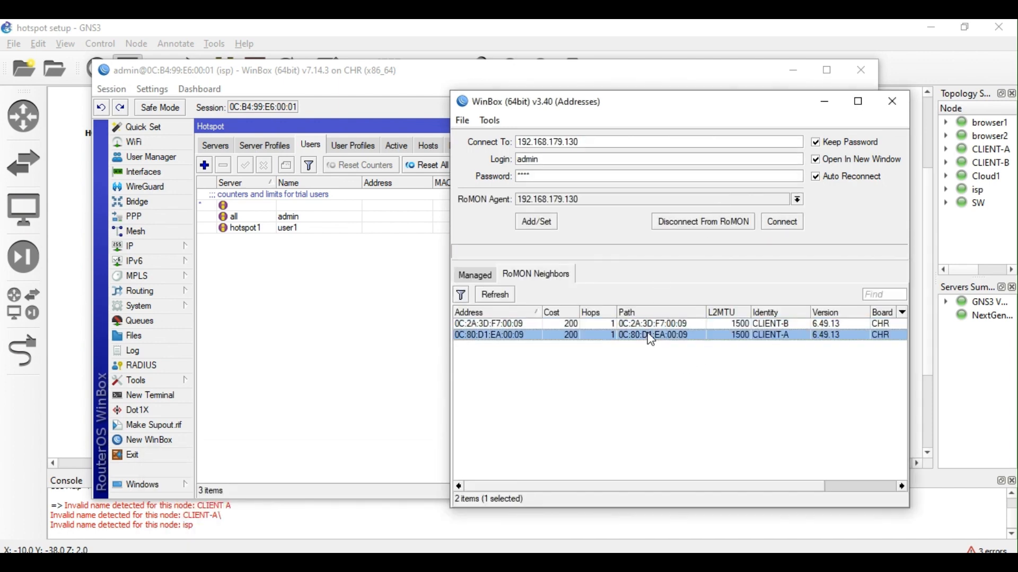
pyautogui.click(782, 221)
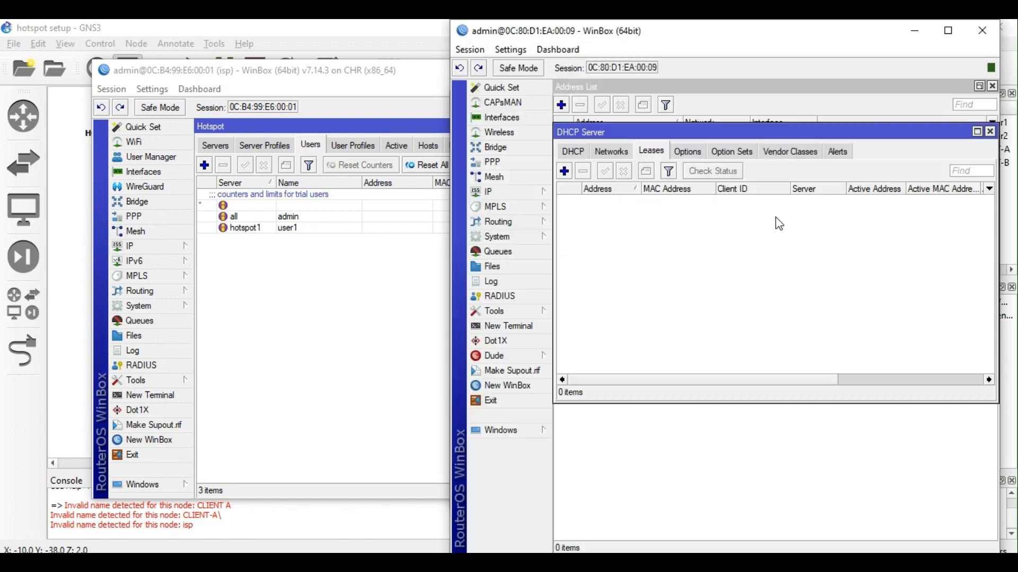
pyautogui.moveTo(792, 35); pyautogui.dragTo(725, 78)
# Ping 8.8.8.8 from CLIENT-A's terminal, failing as net prohibited, then return to GNS3.
pyautogui.click(444, 368)
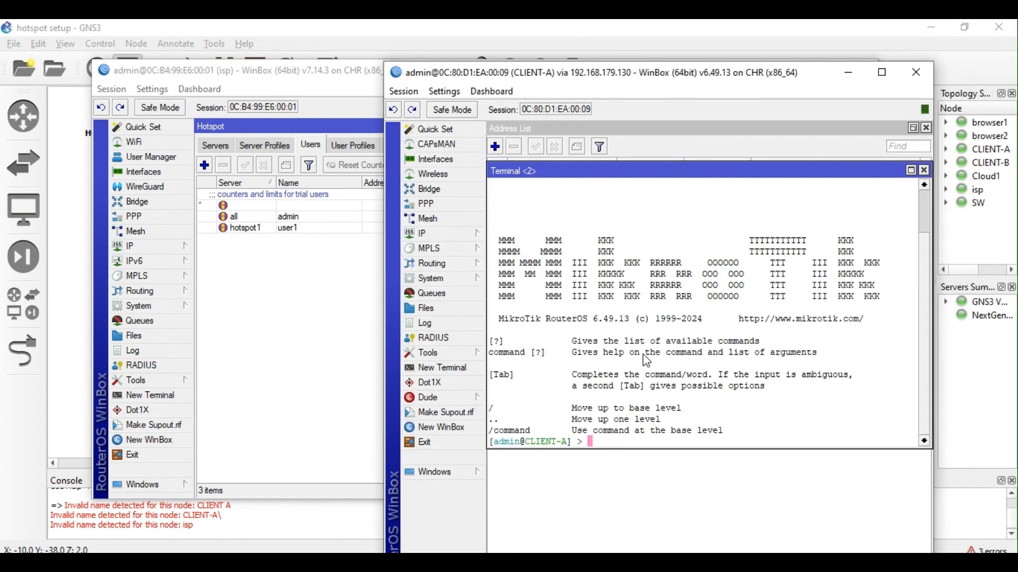
pyautogui.write('ping 8.8.8.8')
pyautogui.press('Return')
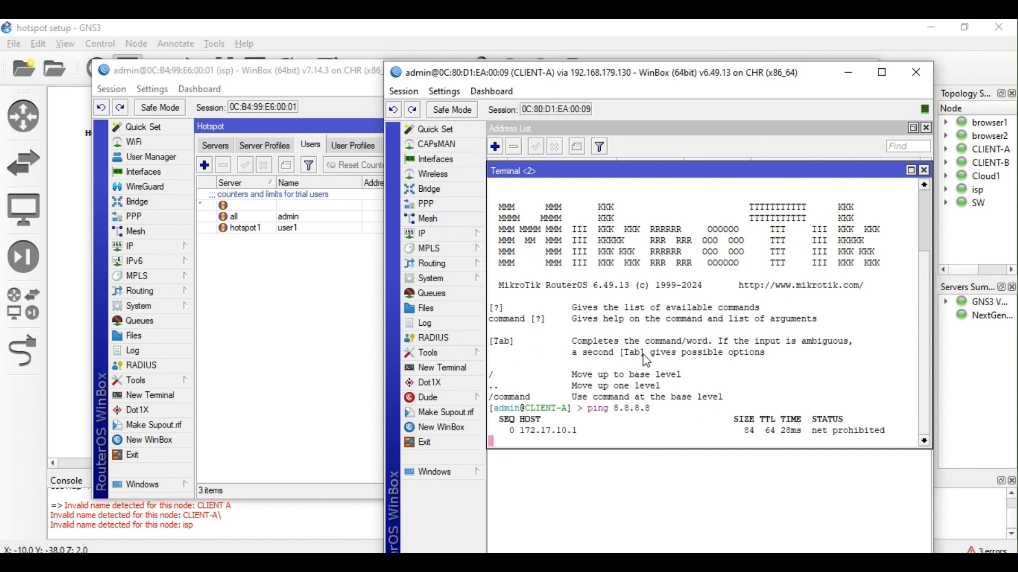
pyautogui.hotkey('ctrl', 'c')
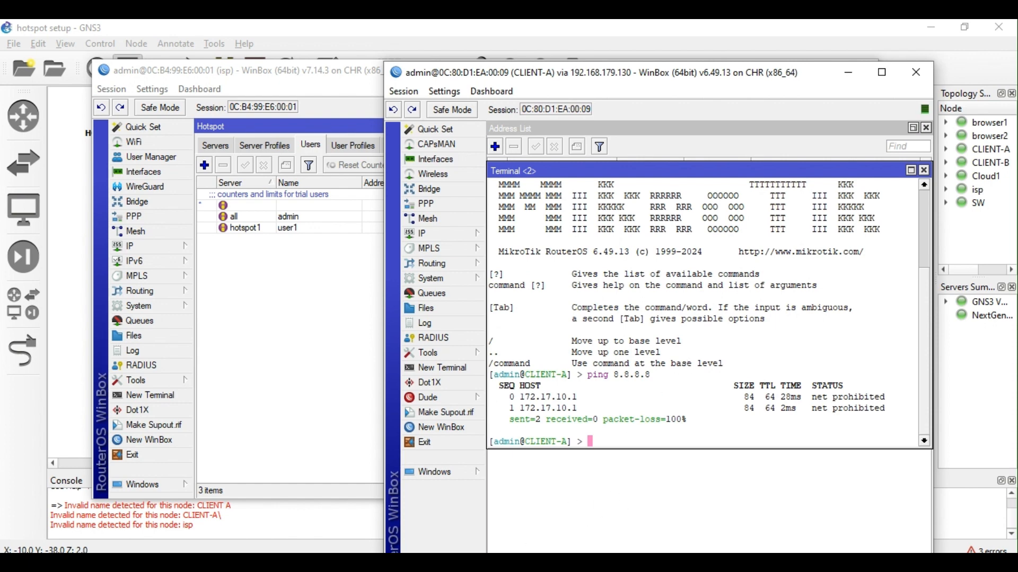
pyautogui.click(418, 562)
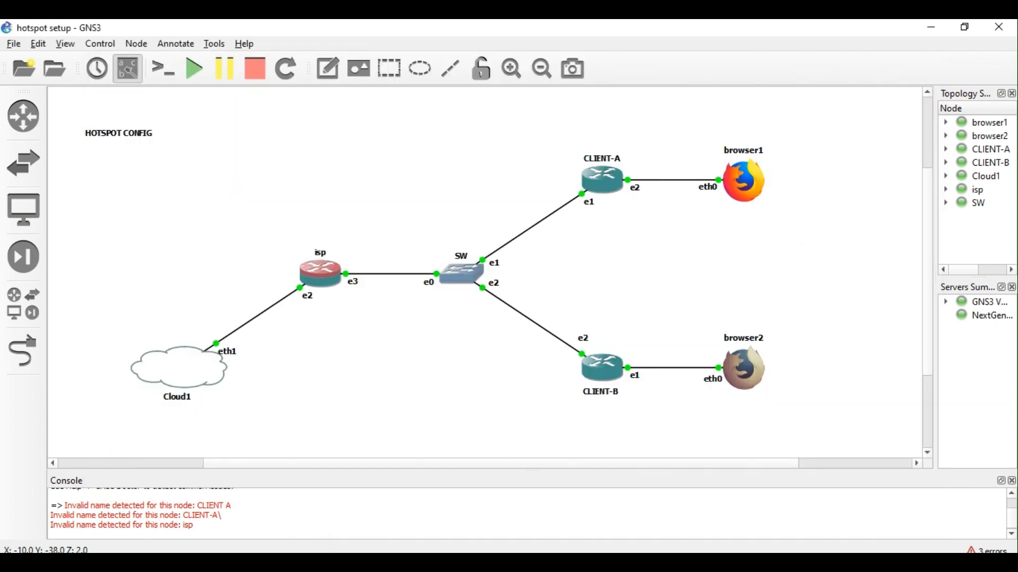
pyautogui.doubleClick(754, 171)
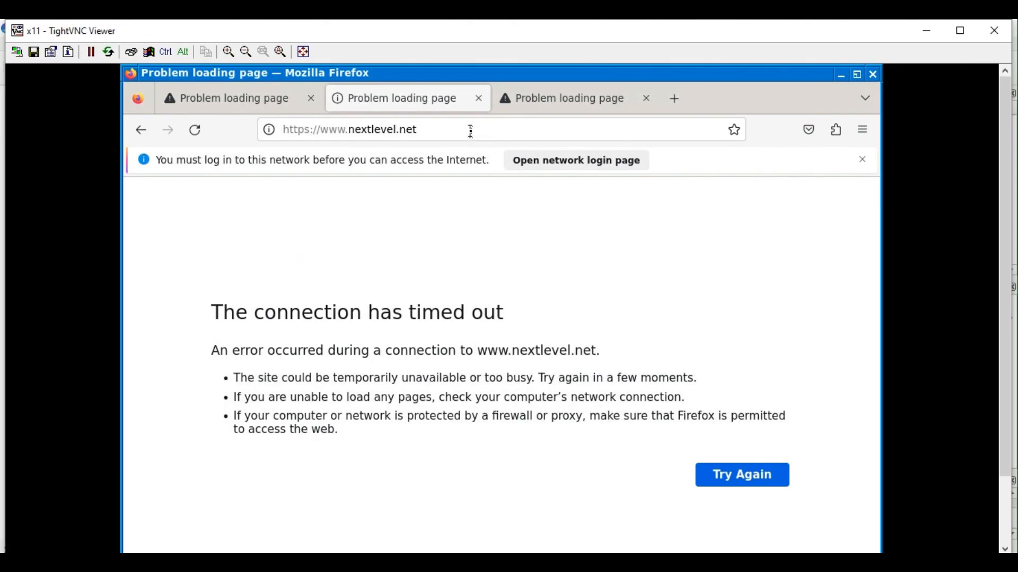
pyautogui.click(471, 131)
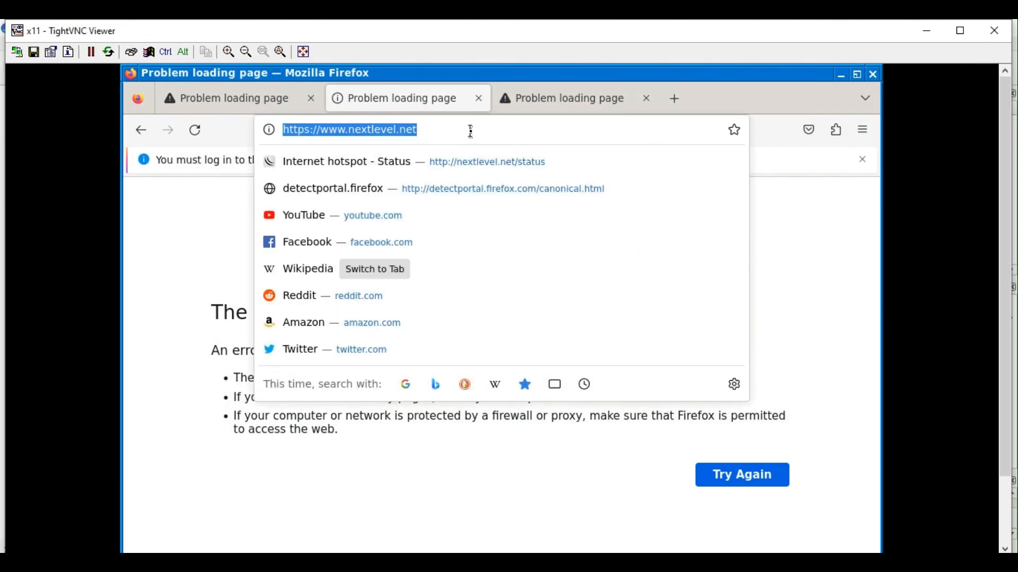
pyautogui.press('Return')
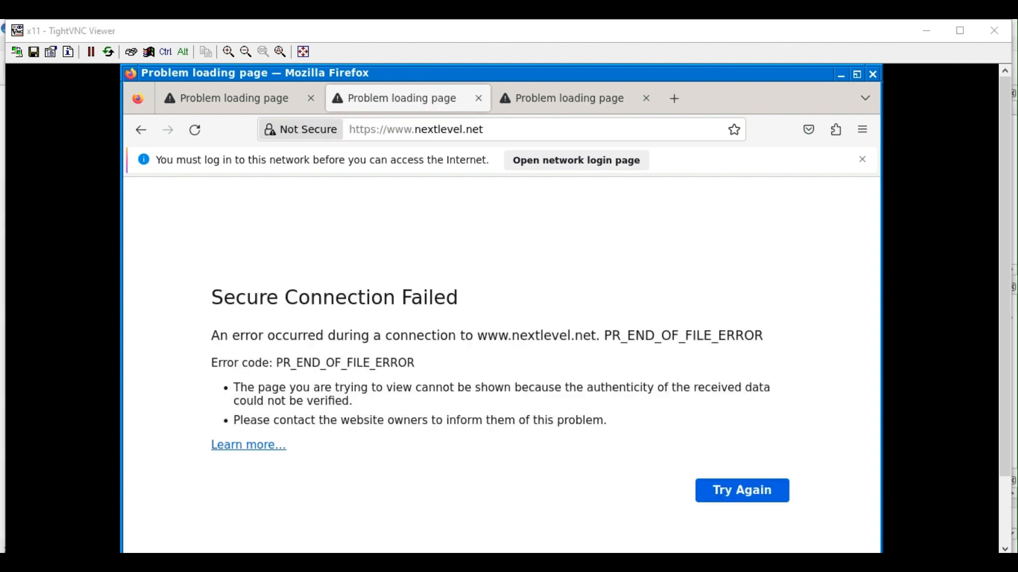
pyautogui.moveTo(350, 561)
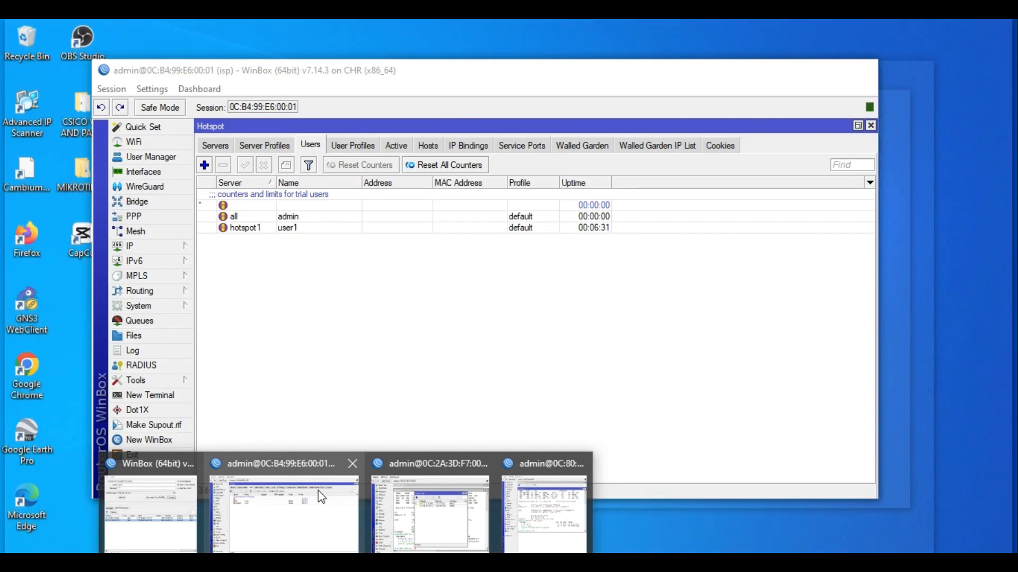
# Open hotspot user user1 in WinBox and compare its limits (00:10:00 uptime, 2M in/out, 4M total) with its statistics.
pyautogui.click(323, 498)
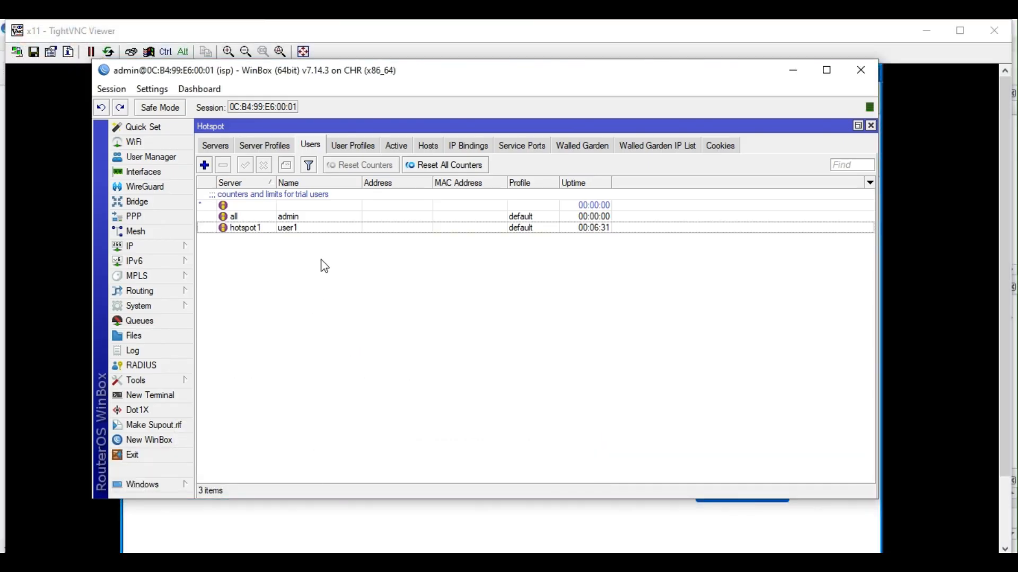
pyautogui.doubleClick(277, 232)
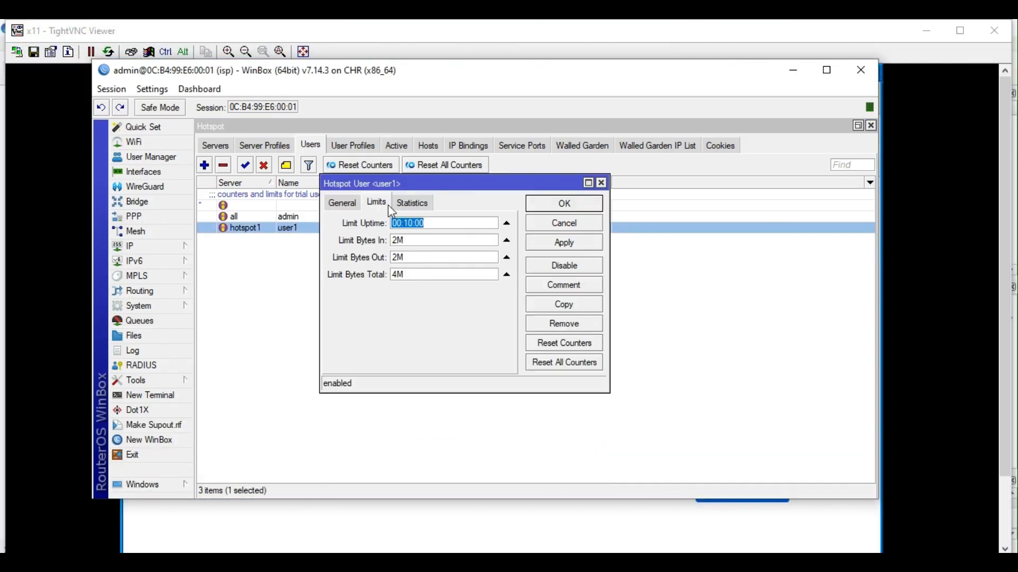
pyautogui.click(420, 203)
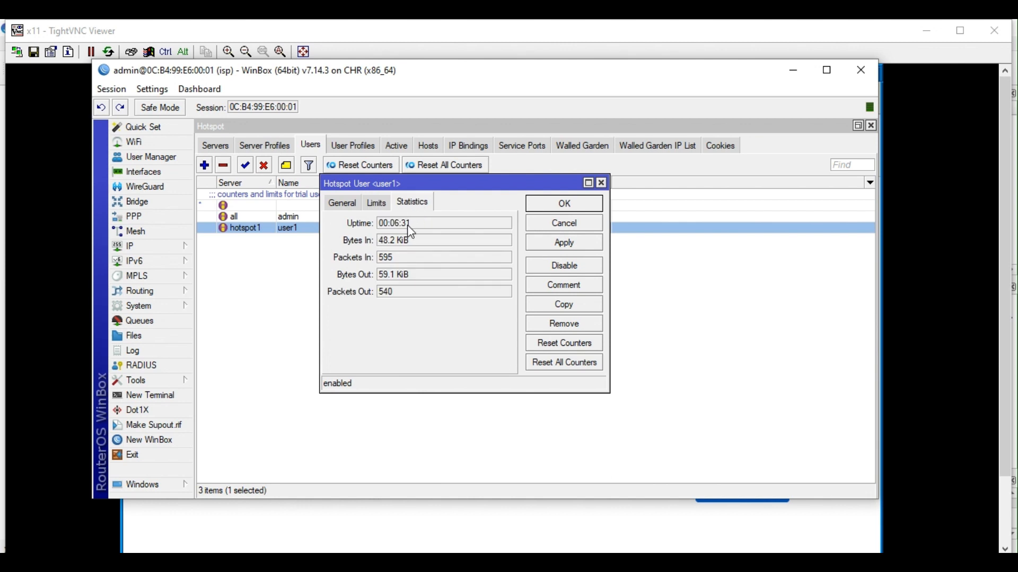
pyautogui.click(378, 206)
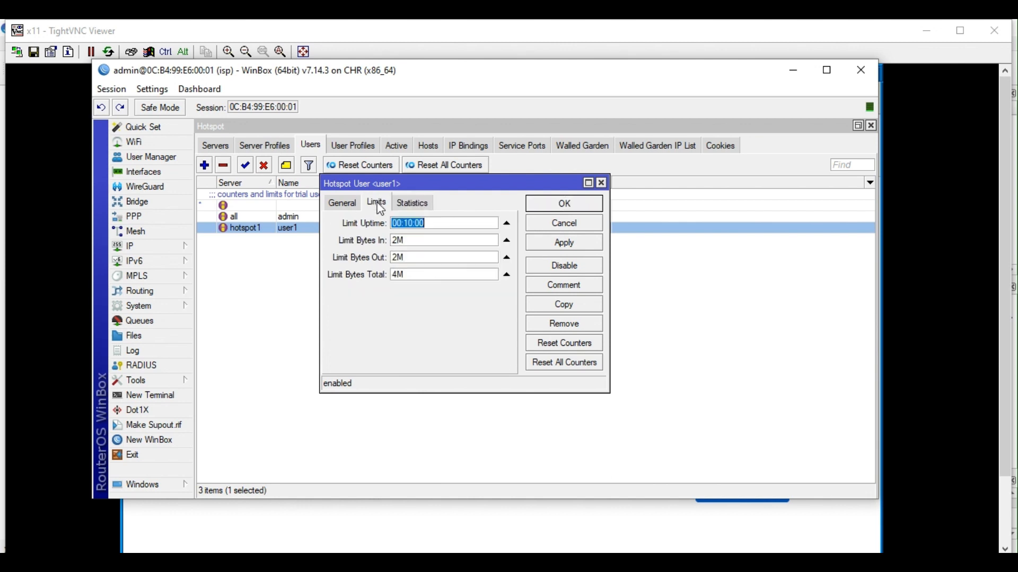
pyautogui.click(415, 206)
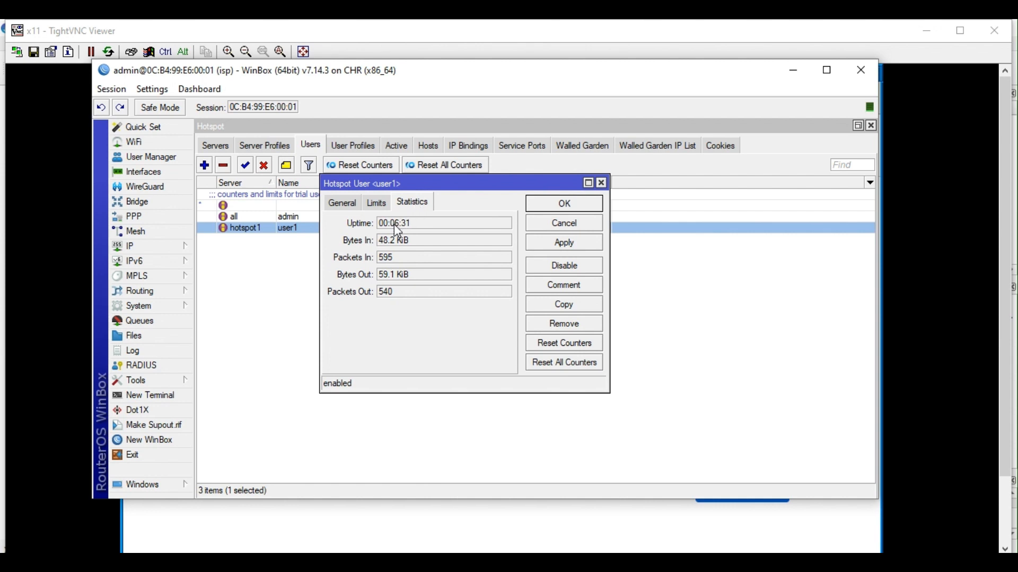
pyautogui.click(378, 208)
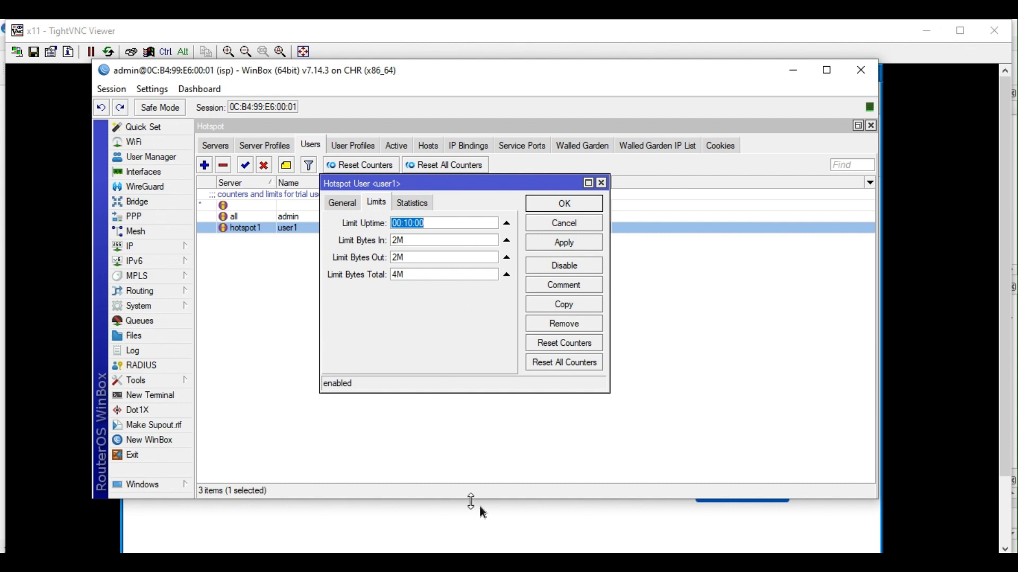
# Rerun CLIENT-A's ping to 8.8.8.8, which still fails, then recheck user1's usage statistics.
pyautogui.click(358, 559)
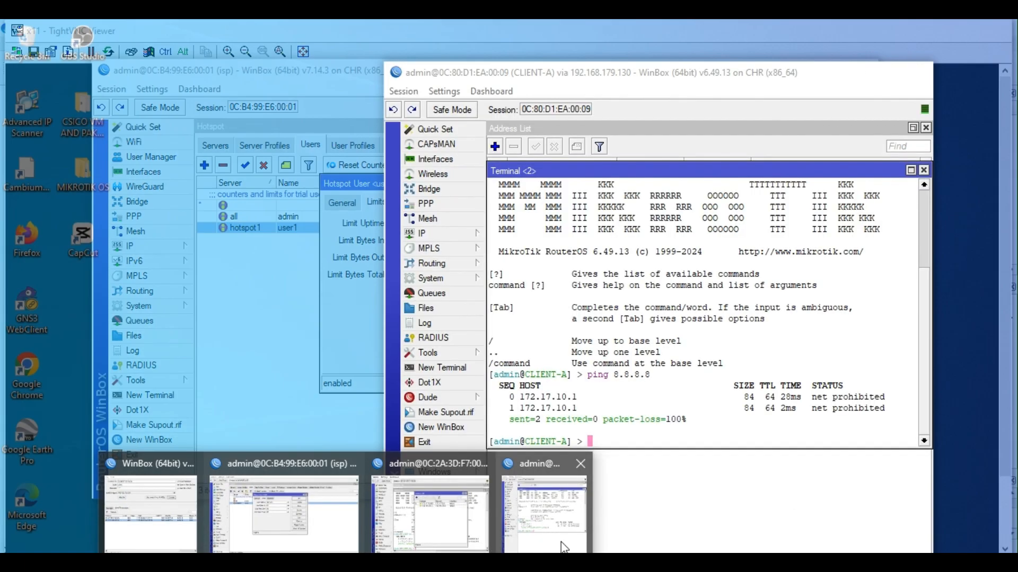
pyautogui.click(563, 542)
pyautogui.press('Up')
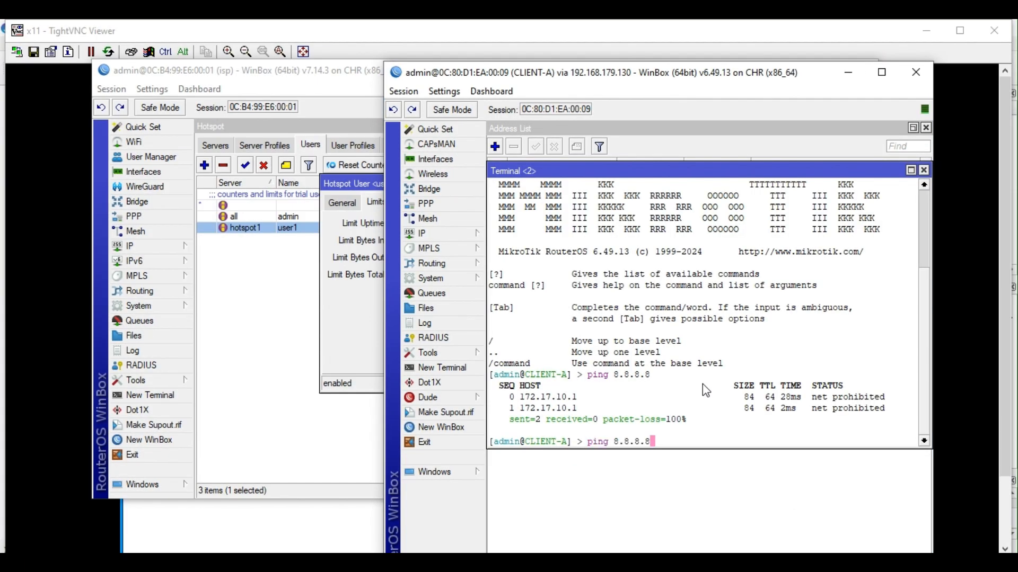
pyautogui.press('Return')
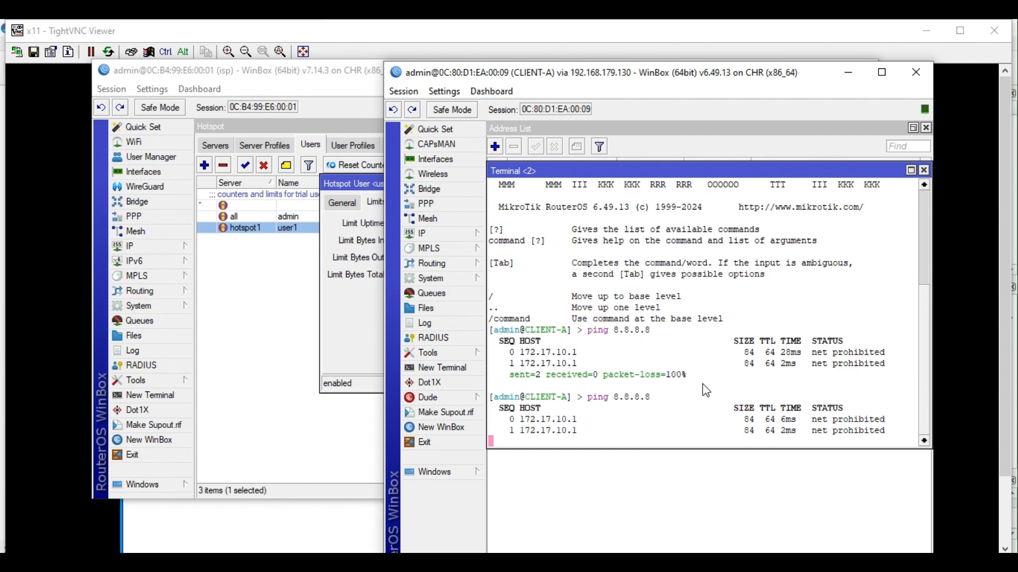
pyautogui.hotkey('ctrl', 'c')
pyautogui.click(358, 309)
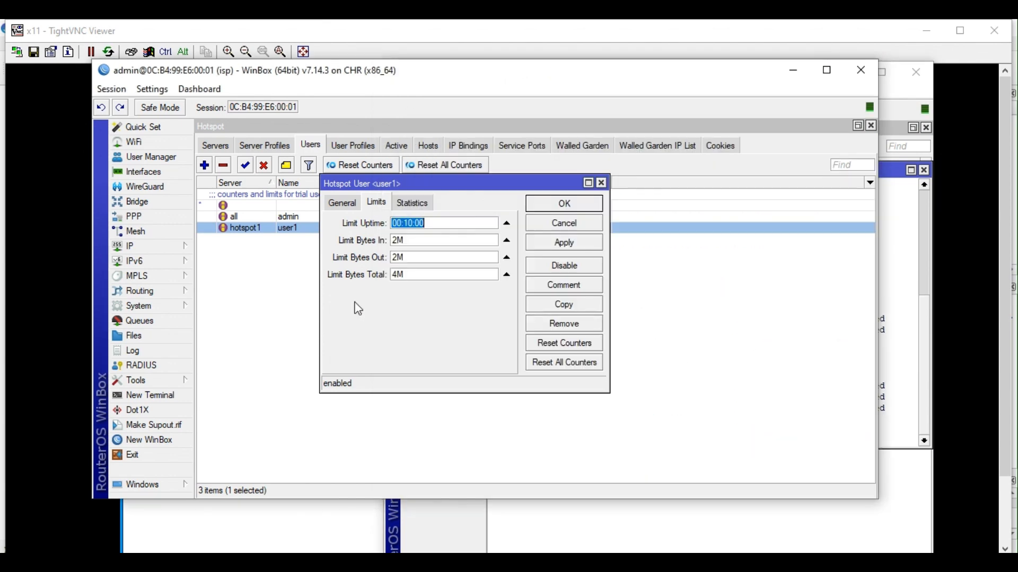
pyautogui.click(412, 208)
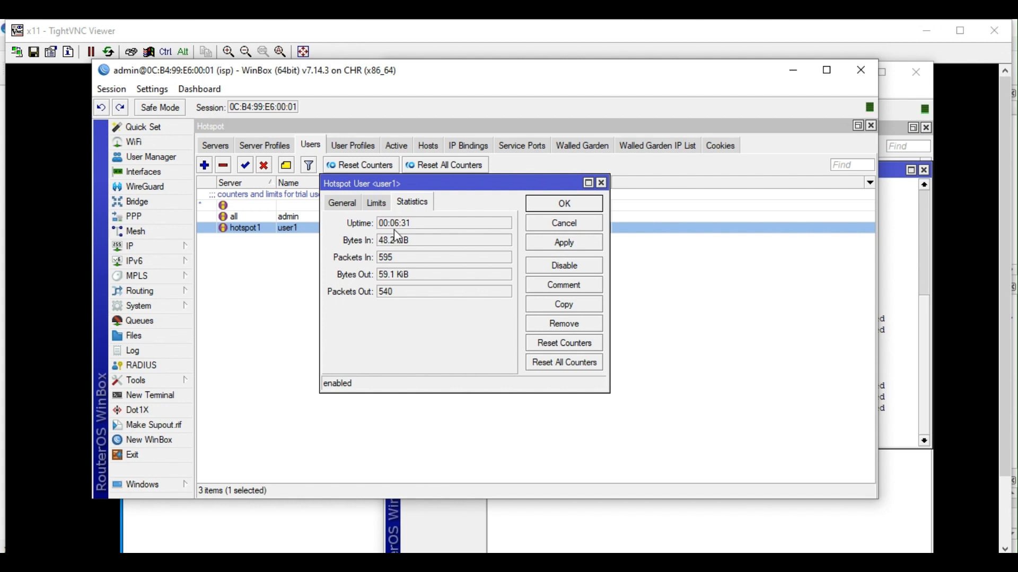
# Close user1's statistics, view User Manager's users dan and john, then open IP > Hotspot.
pyautogui.click(547, 208)
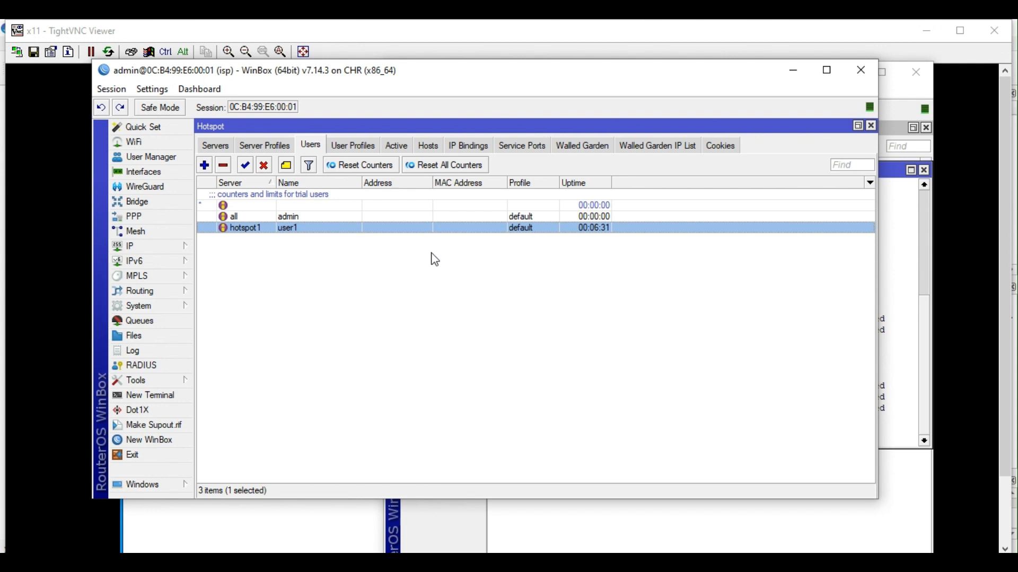
pyautogui.click(143, 157)
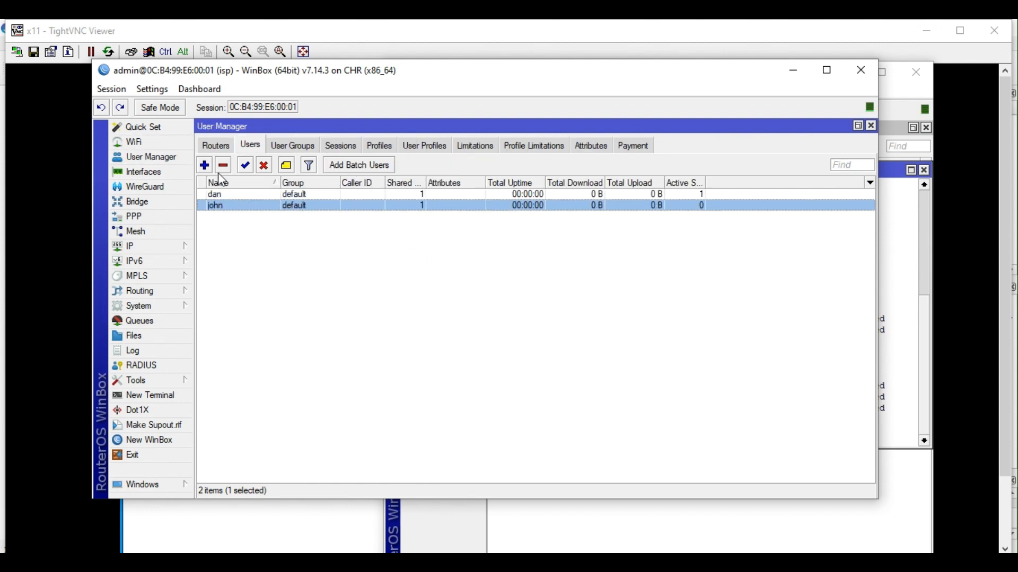
pyautogui.click(150, 247)
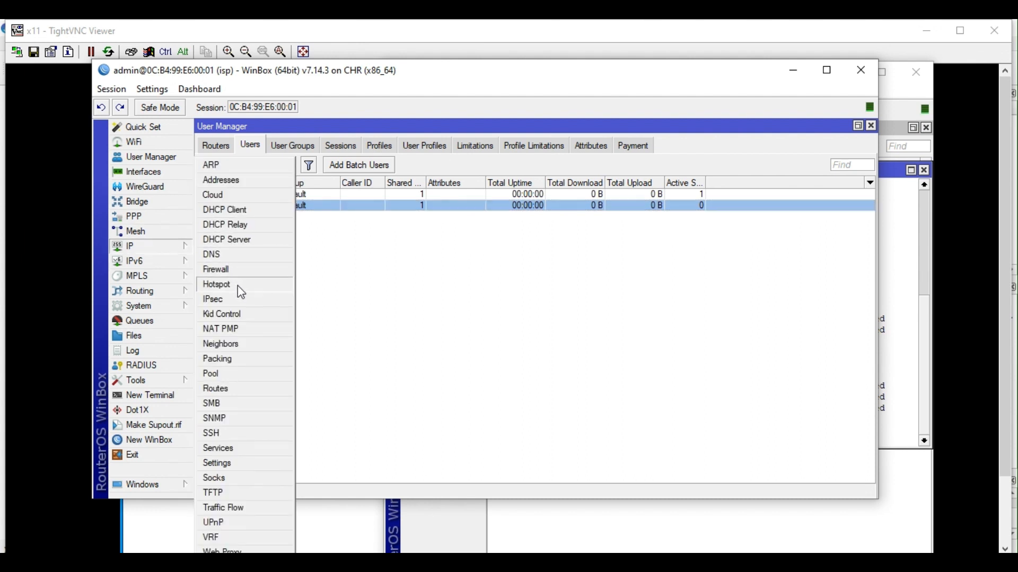
pyautogui.click(238, 285)
# Delete user1's hotspot cookie so only dan's remains, and bring CLIENT-A's window forward.
pyautogui.click(722, 146)
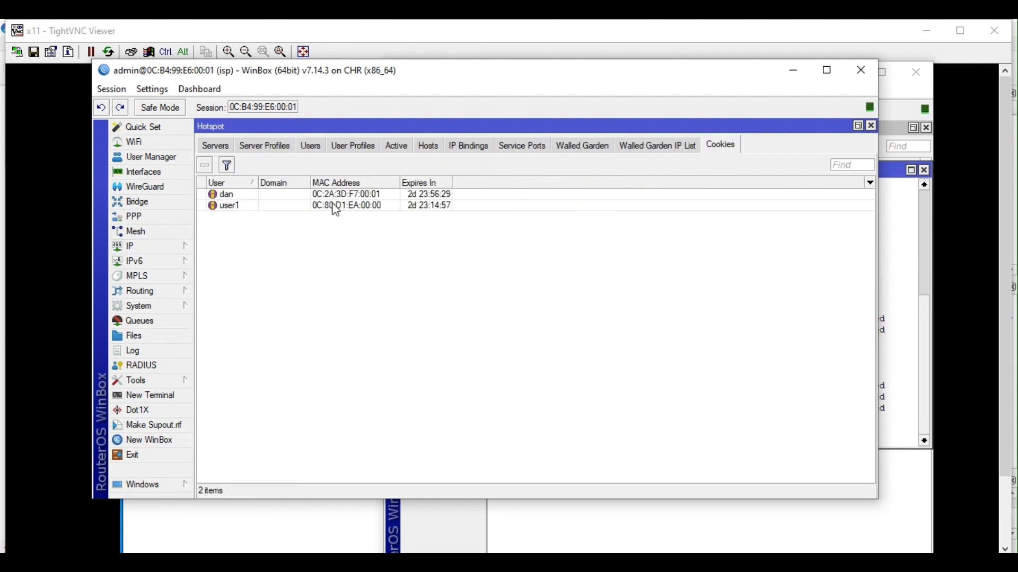
pyautogui.click(273, 206)
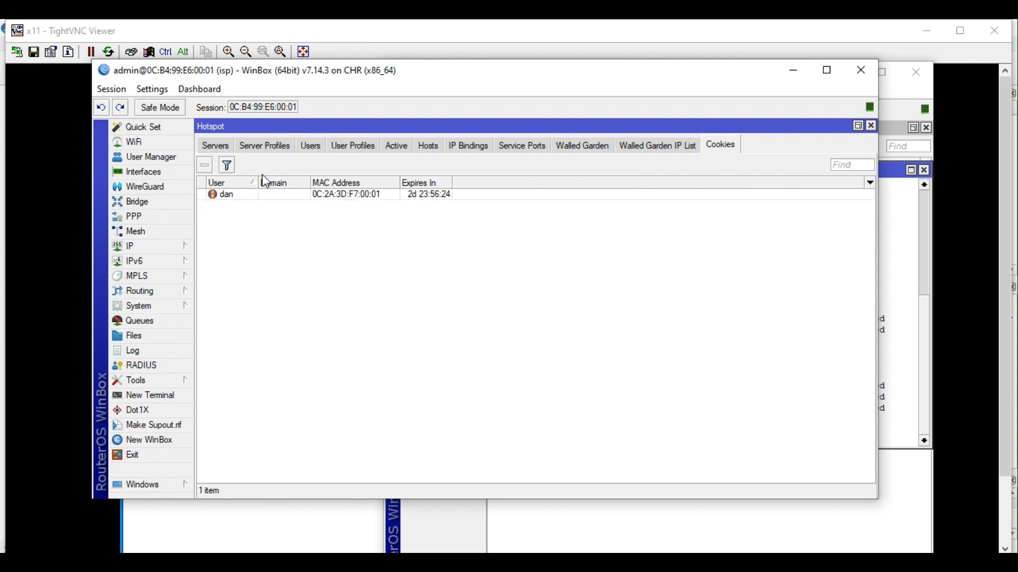
pyautogui.click(205, 165)
pyautogui.click(895, 242)
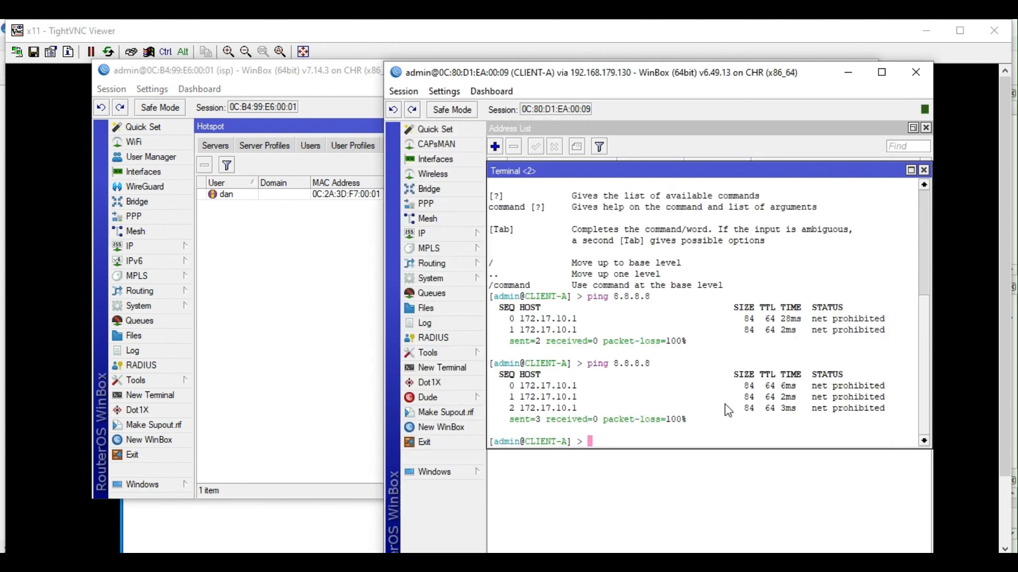
# Close the two old remote viewer sessions and open browser1's desktop from GNS3.
pyautogui.hotkey('alt', 'Tab')
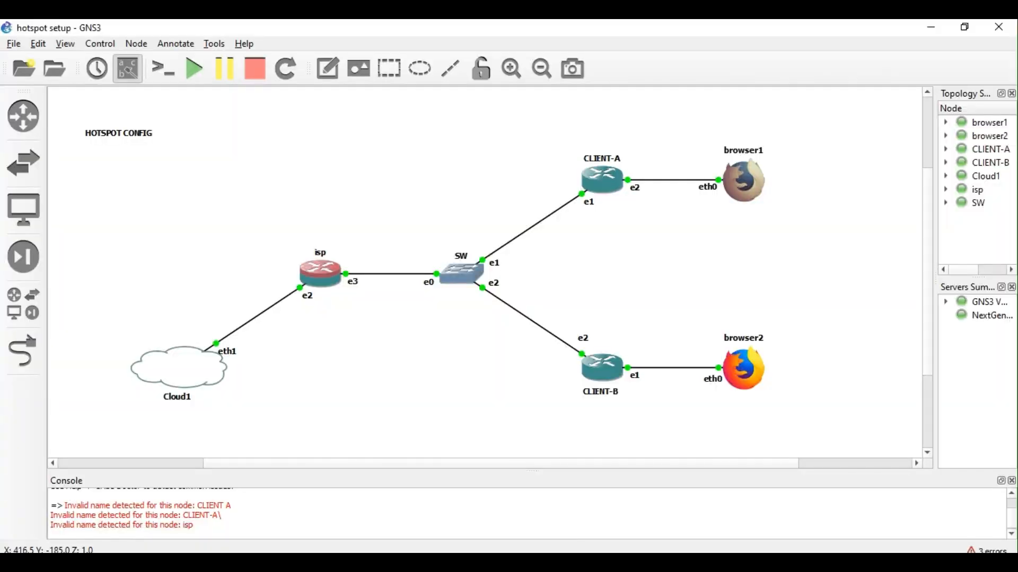
pyautogui.moveTo(564, 561)
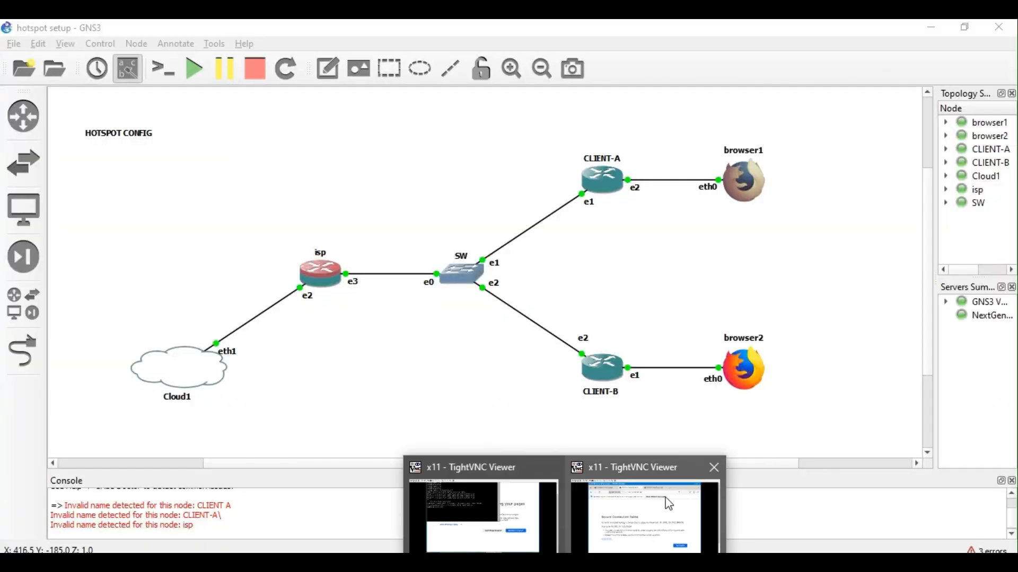
pyautogui.moveTo(667, 504)
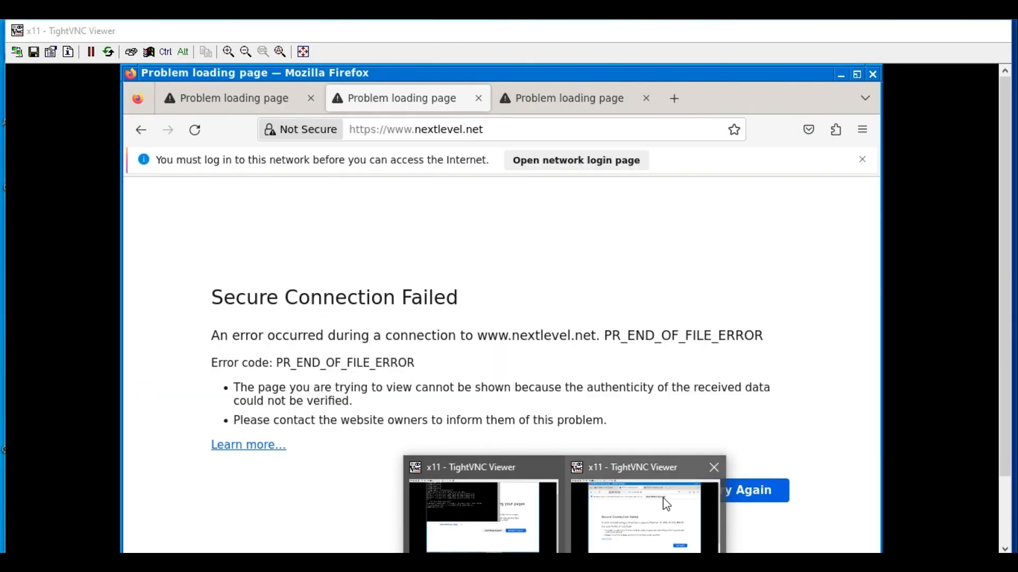
pyautogui.click(714, 468)
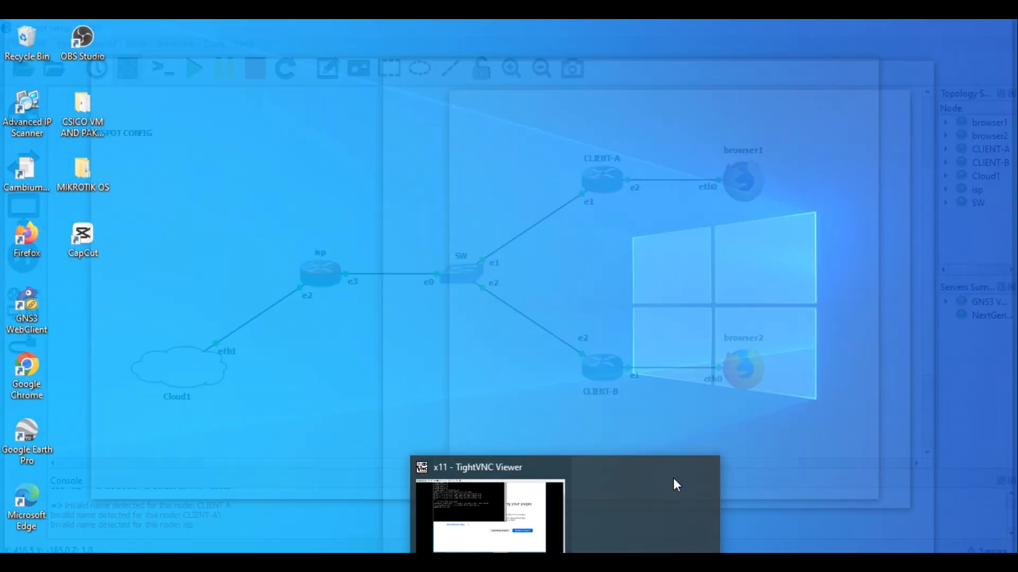
pyautogui.click(634, 468)
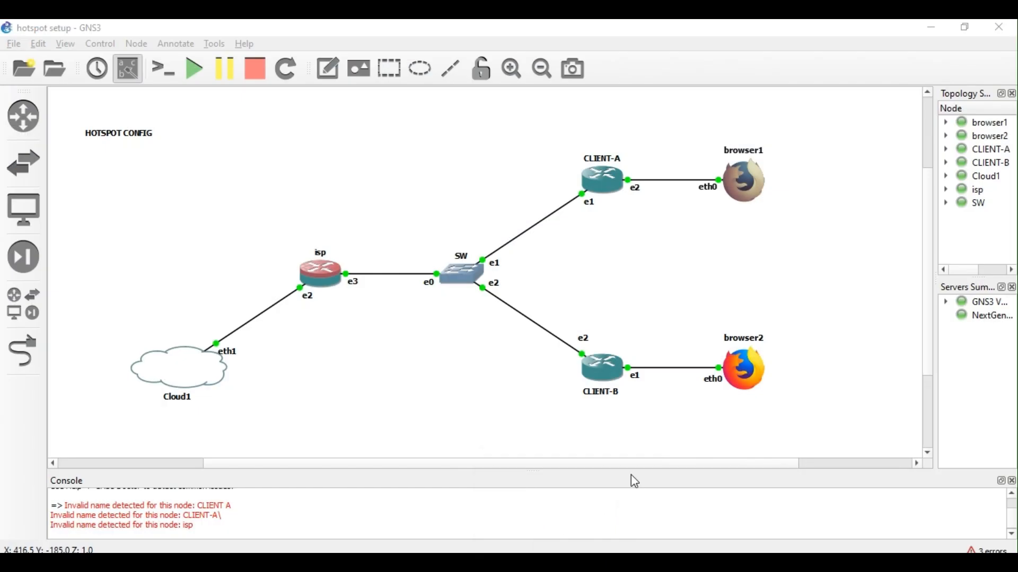
pyautogui.doubleClick(745, 180)
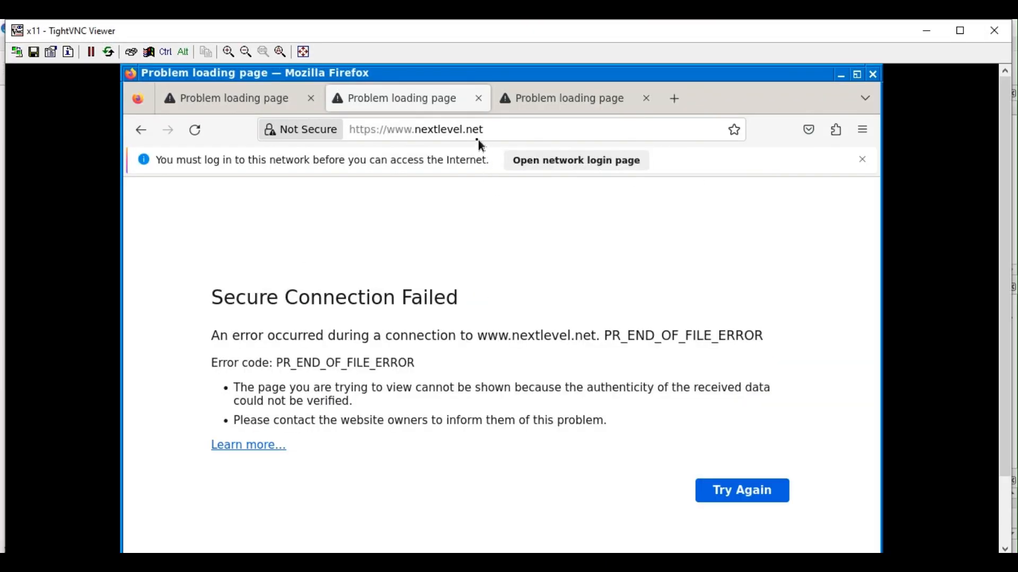
# Close the two failed tabs and load nextlevel.net/ to reach the hotspot login page.
pyautogui.click(479, 98)
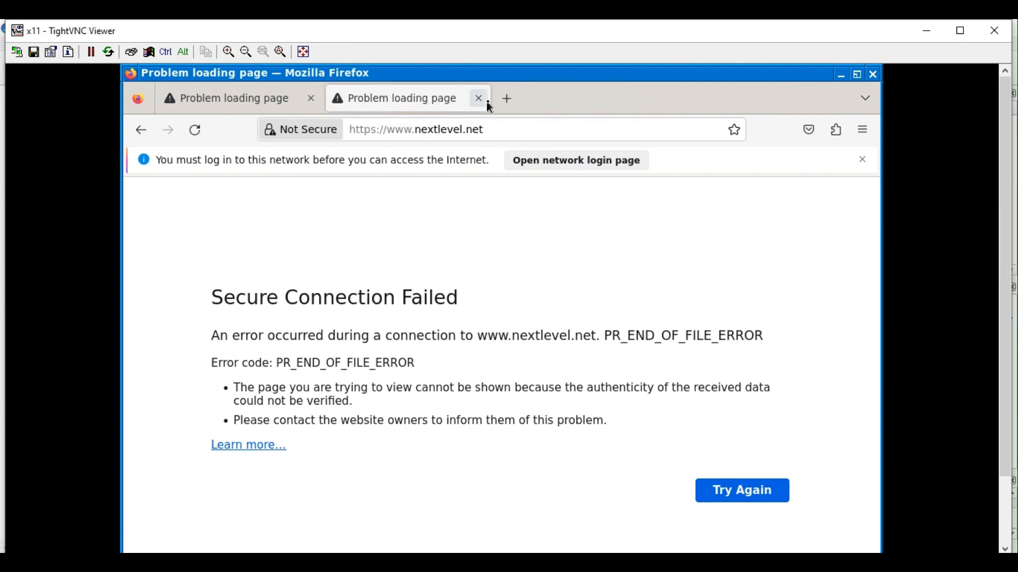
pyautogui.click(480, 99)
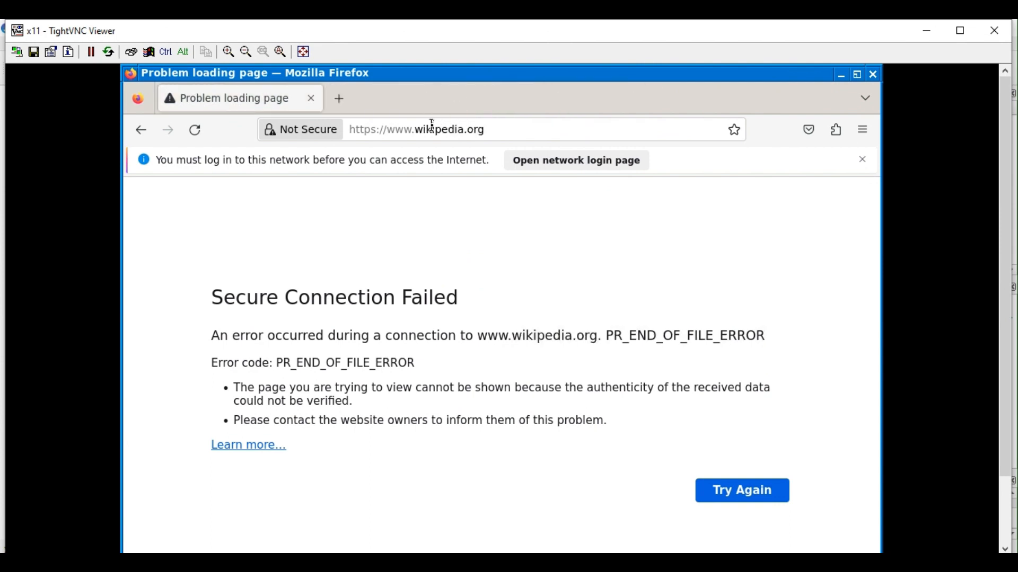
pyautogui.click(432, 125)
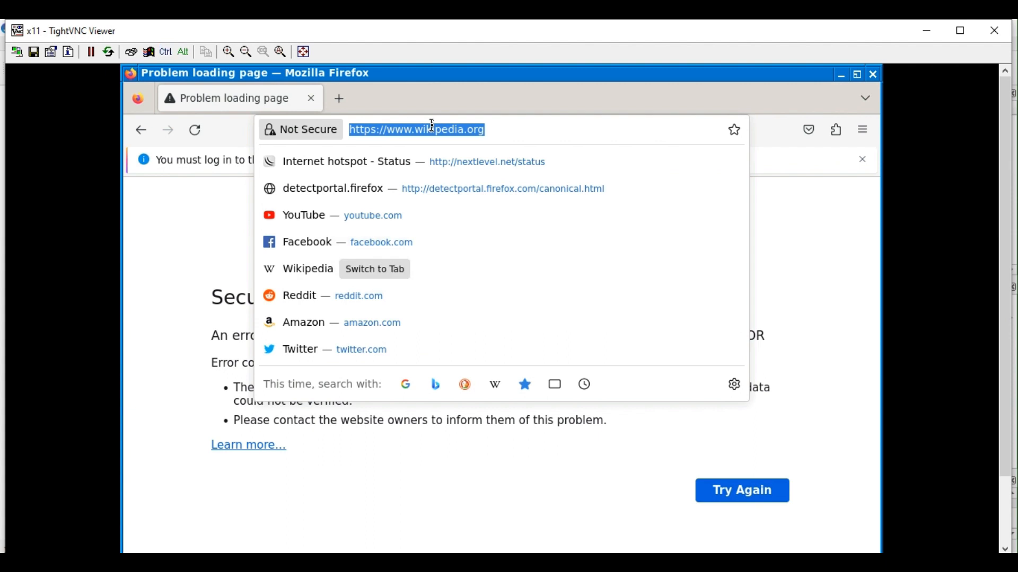
pyautogui.write('nextlevel.net/')
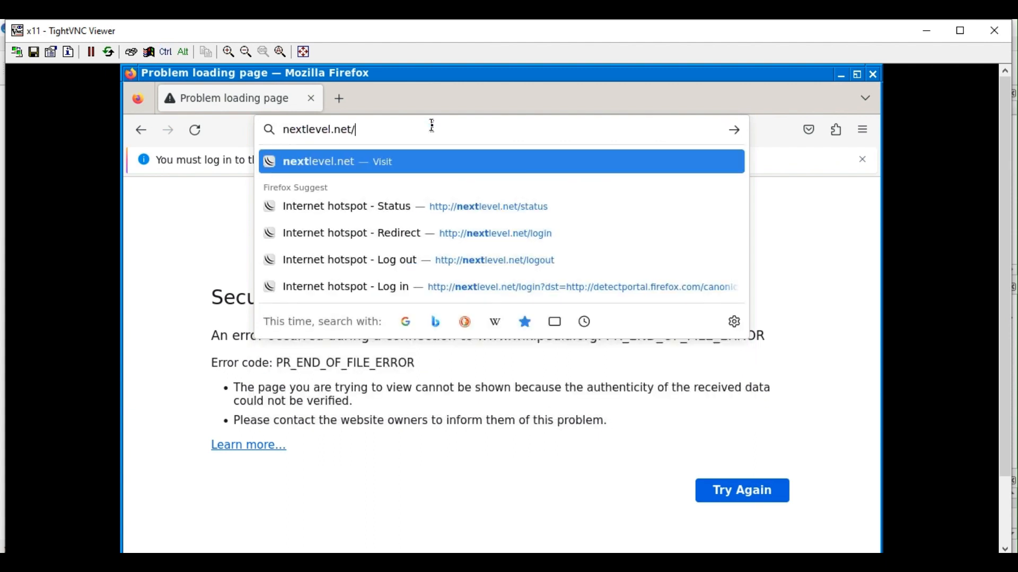
pyautogui.press('Return')
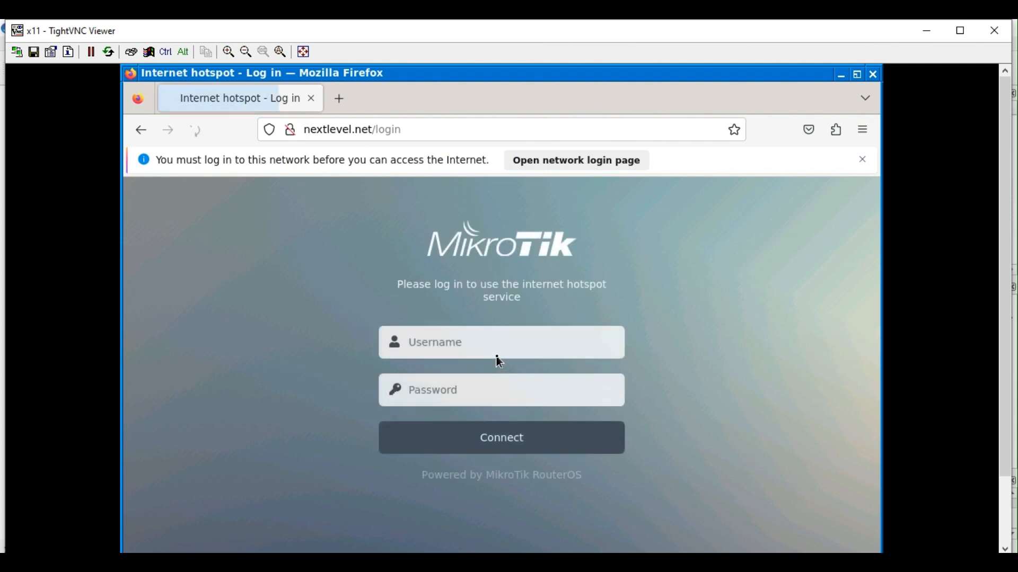
# On the isp router, view User Manager's users and then the Hotspot users list.
pyautogui.moveTo(347, 563)
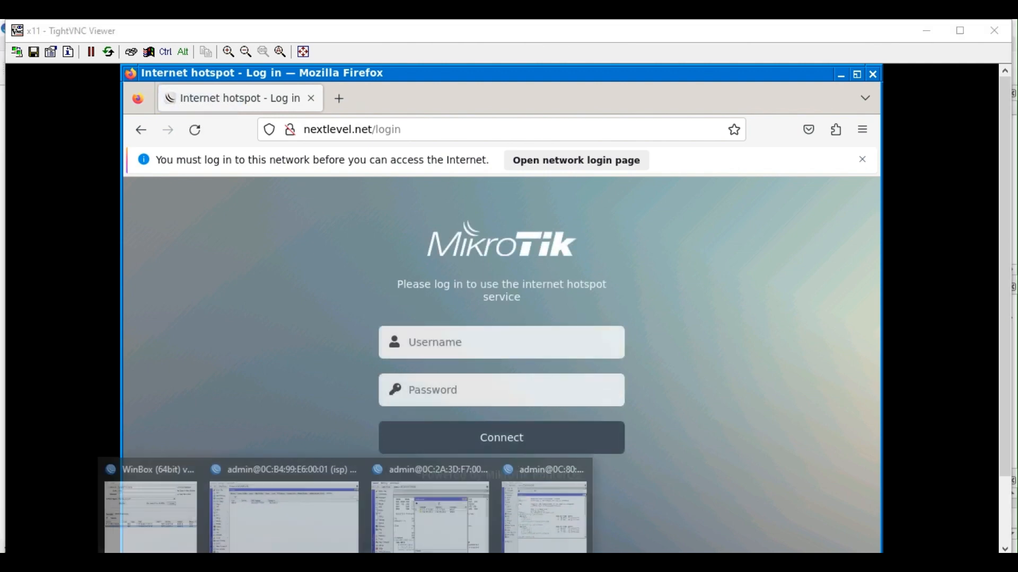
pyautogui.moveTo(445, 530)
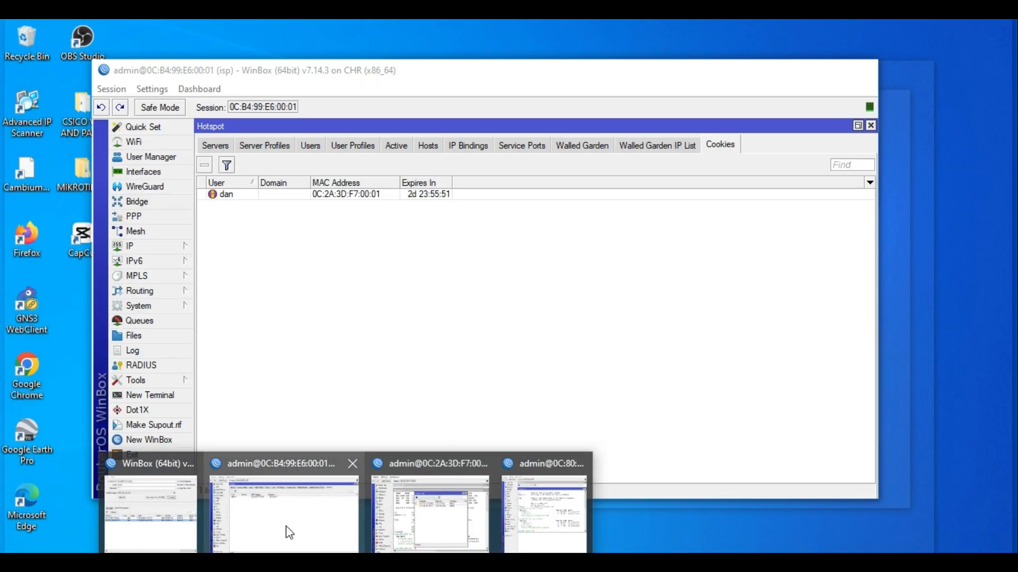
pyautogui.click(289, 533)
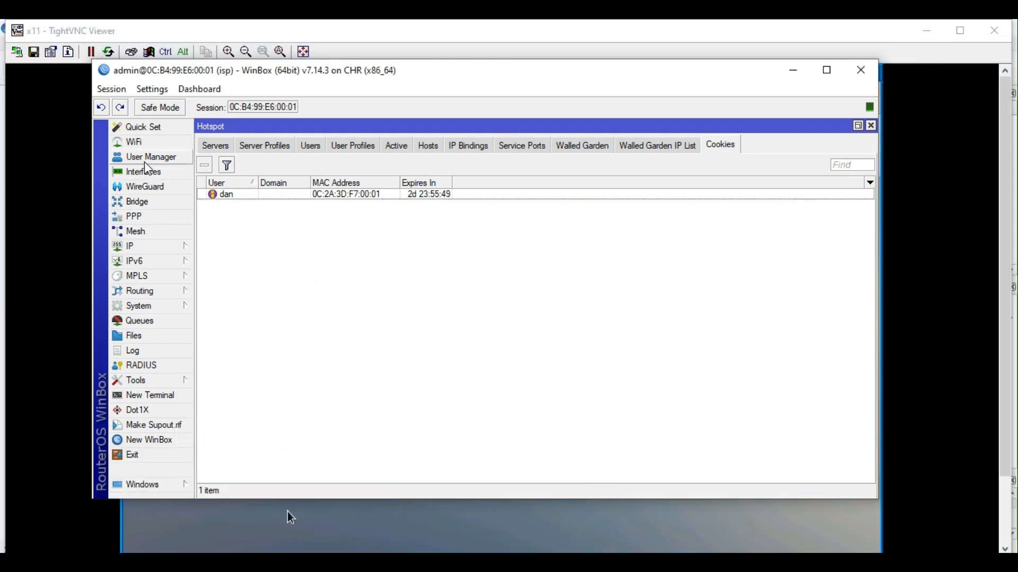
pyautogui.click(147, 159)
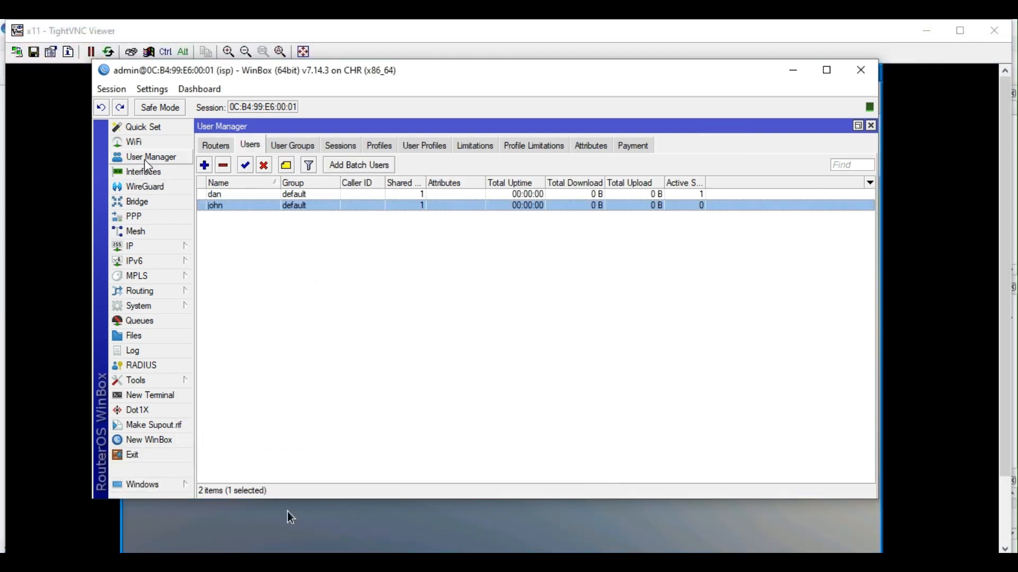
pyautogui.click(155, 245)
pyautogui.click(223, 285)
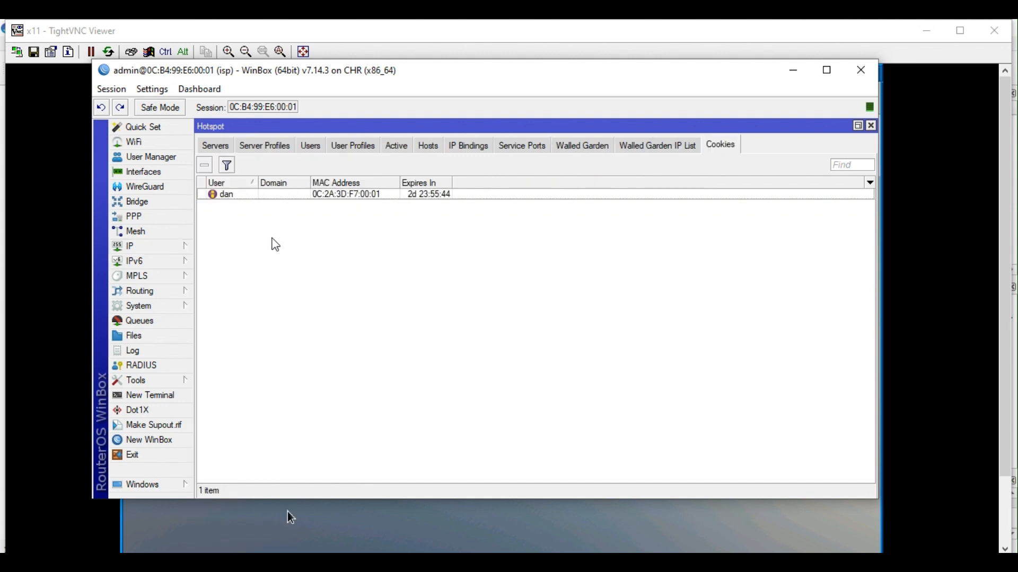
pyautogui.click(312, 148)
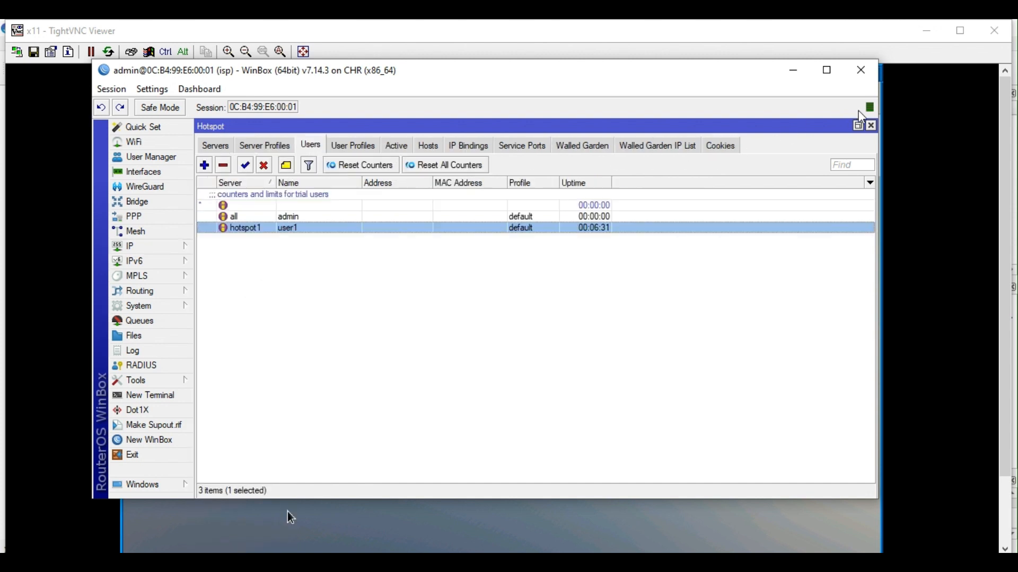
# Close the Hotspot window and review john's User Manager account details.
pyautogui.click(872, 126)
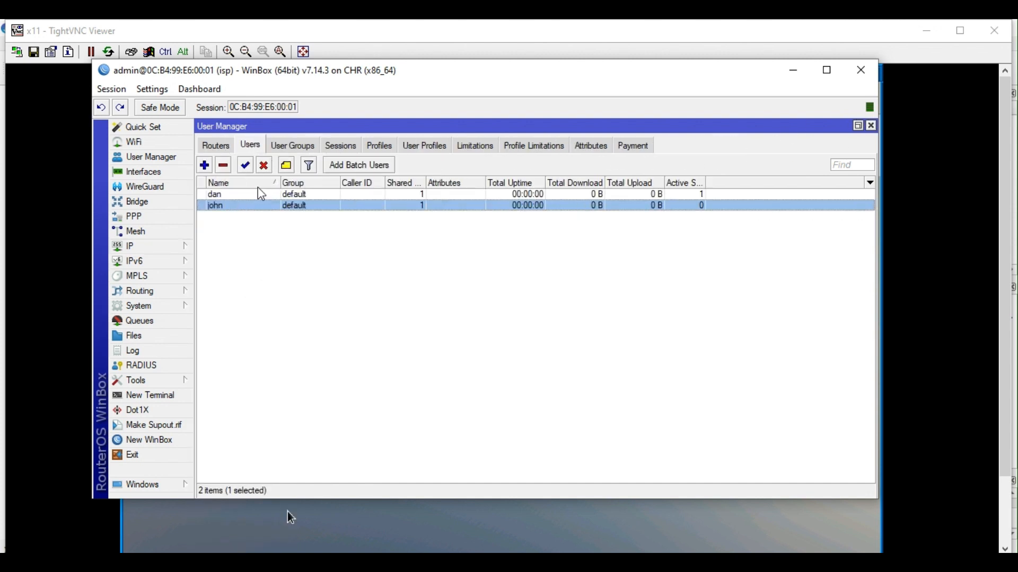
pyautogui.doubleClick(242, 207)
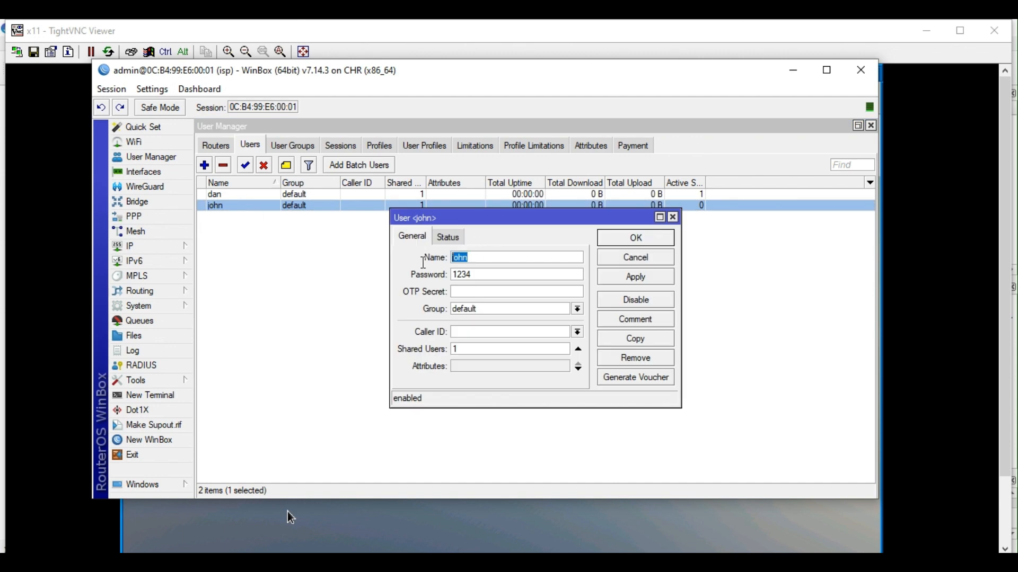
pyautogui.click(673, 217)
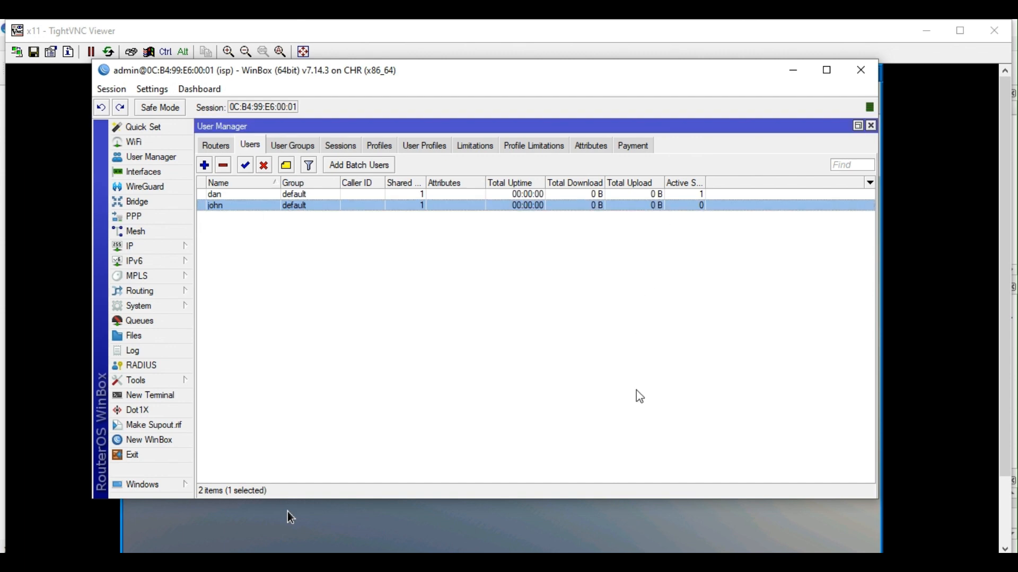
pyautogui.click(612, 526)
# Try logging in to the hotspot as john with his password; it fails with RADIUS not responding.
pyautogui.click(477, 347)
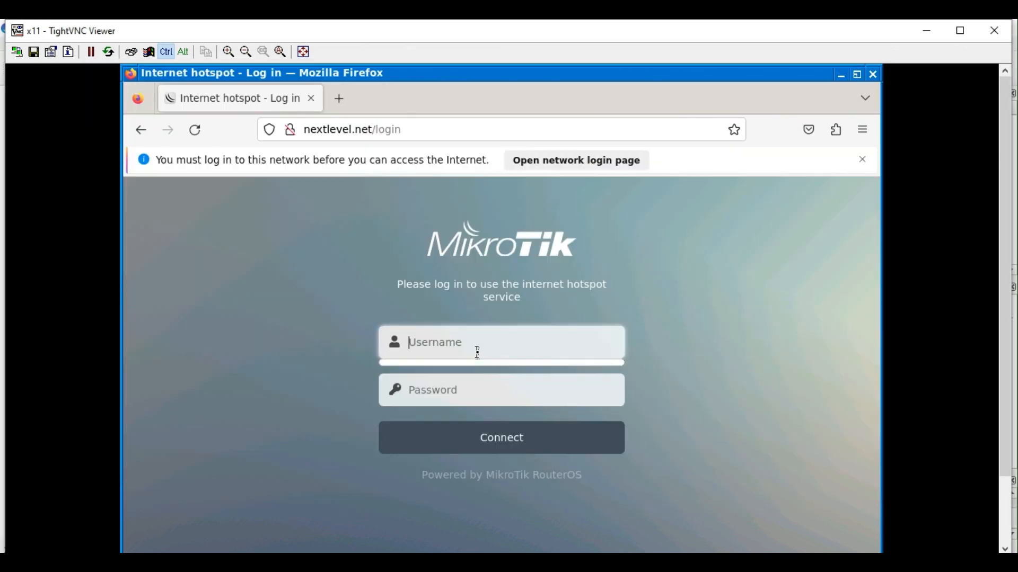
pyautogui.write('john')
pyautogui.press('Escape')
pyautogui.click(536, 380)
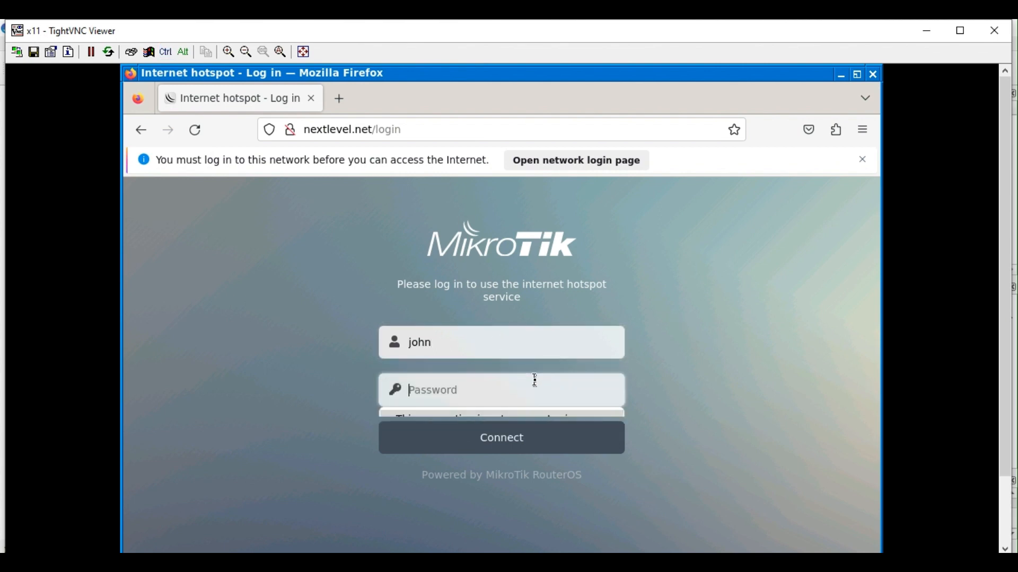
pyautogui.write('1234')
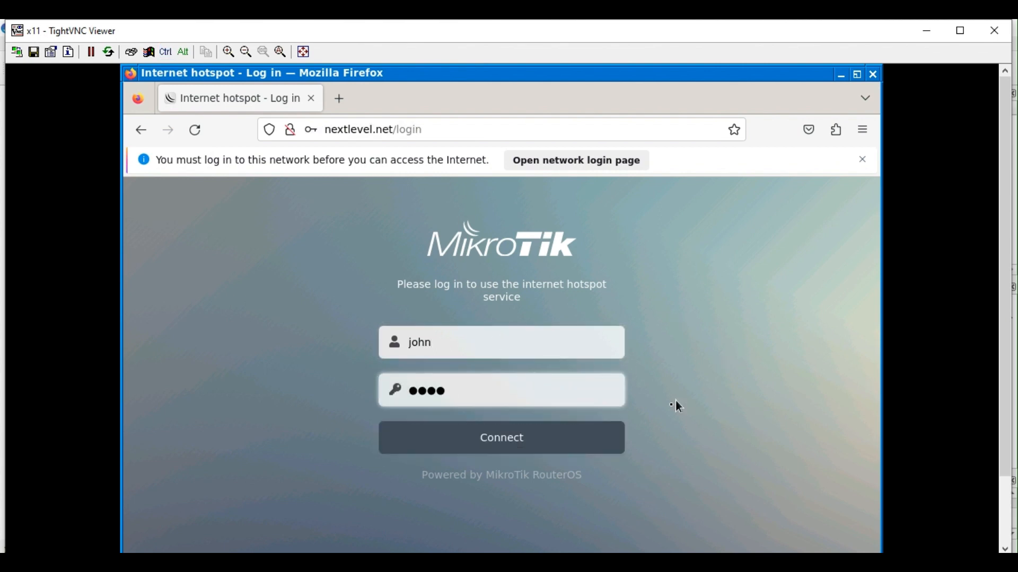
pyautogui.click(513, 444)
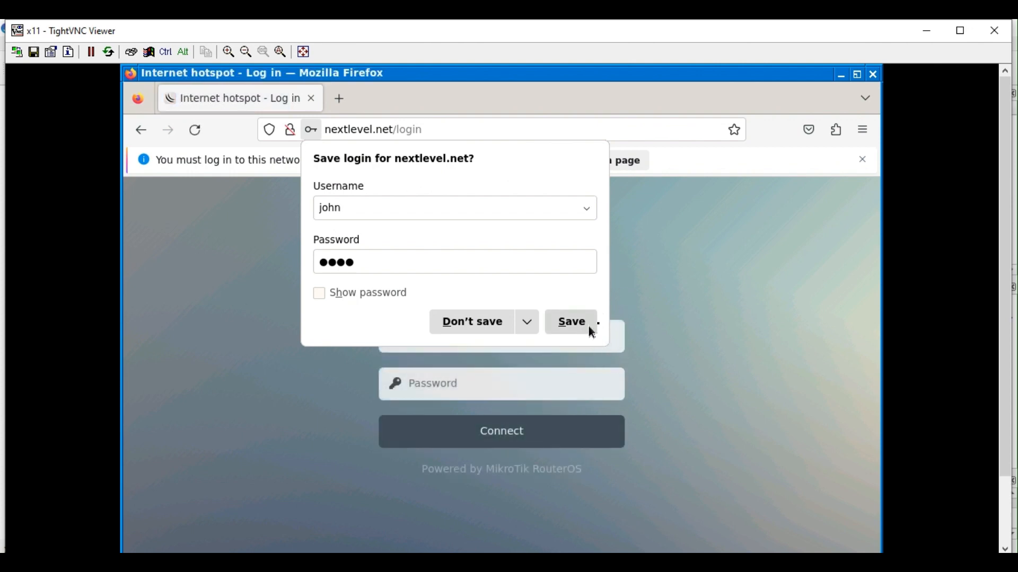
pyautogui.click(662, 310)
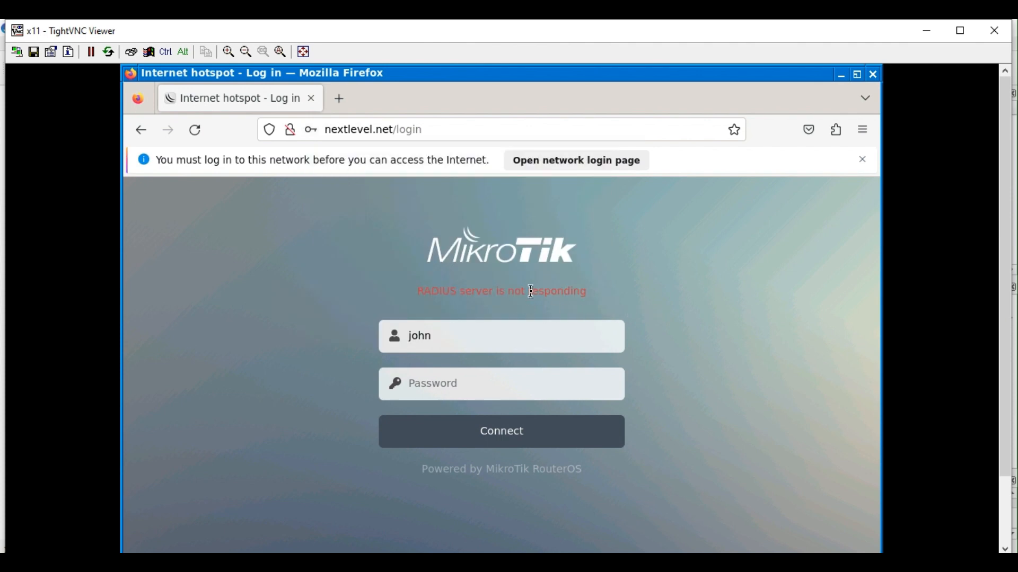
pyautogui.click(351, 563)
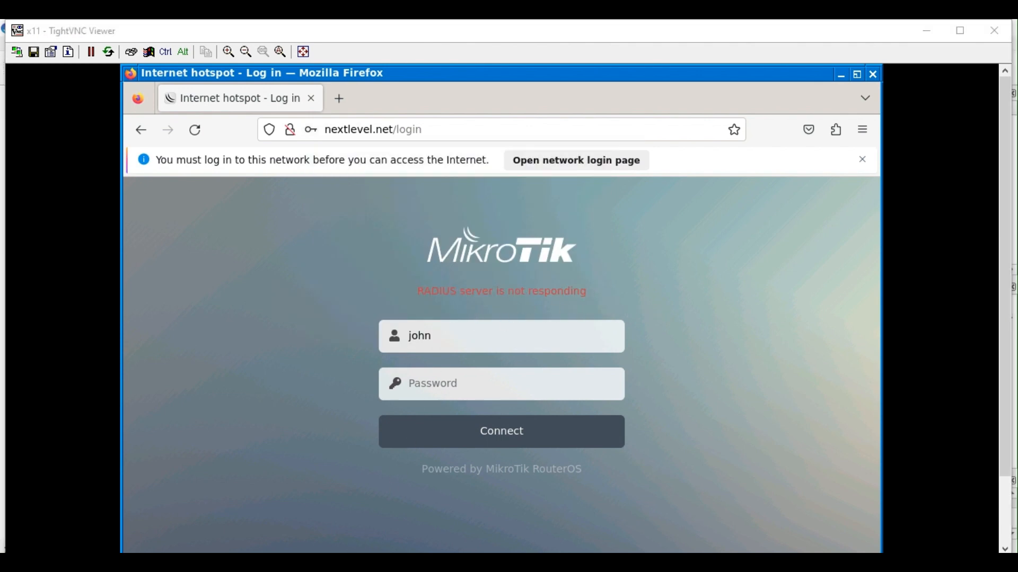
pyautogui.moveTo(487, 516)
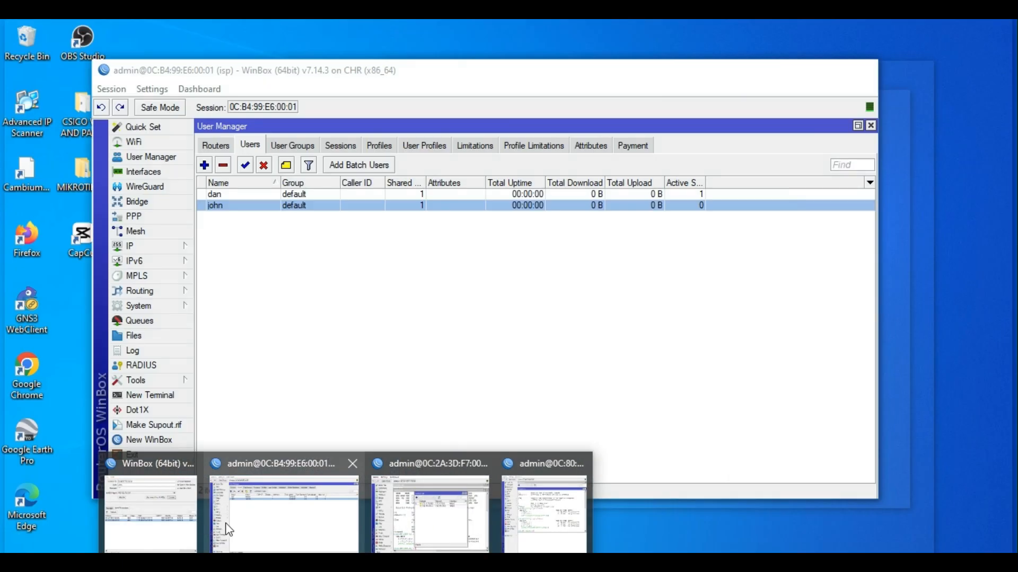
# Check the isp router's Log for john's RADIUS-not-responding failure, then view User Profiles.
pyautogui.click(225, 523)
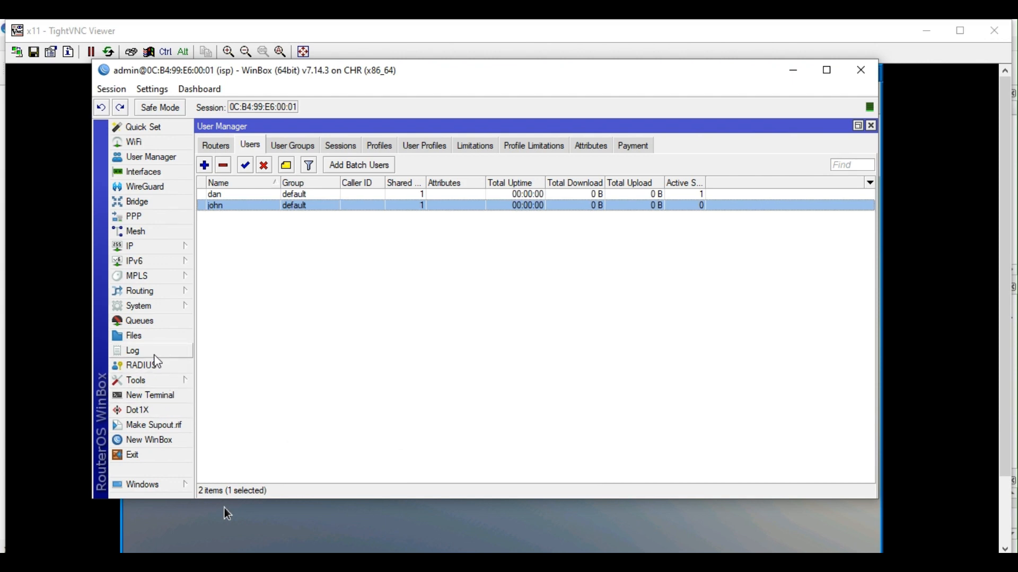
pyautogui.click(130, 351)
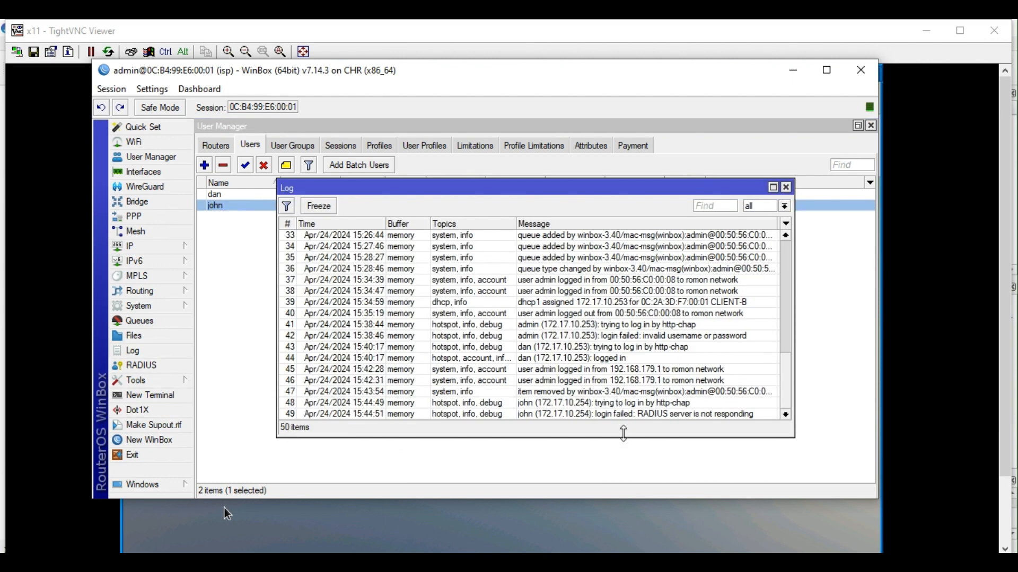
pyautogui.moveTo(625, 438); pyautogui.dragTo(626, 456)
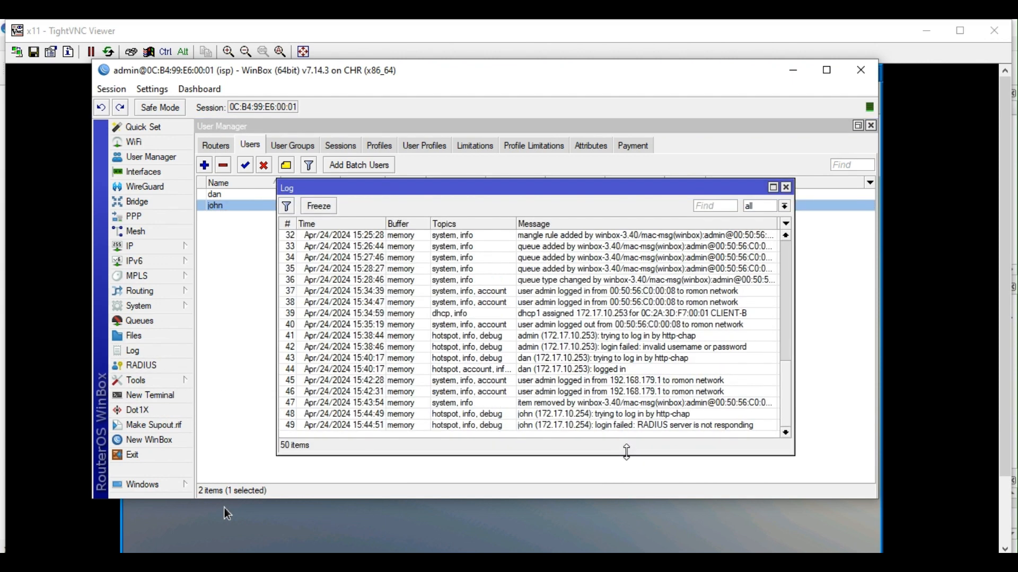
pyautogui.click(786, 187)
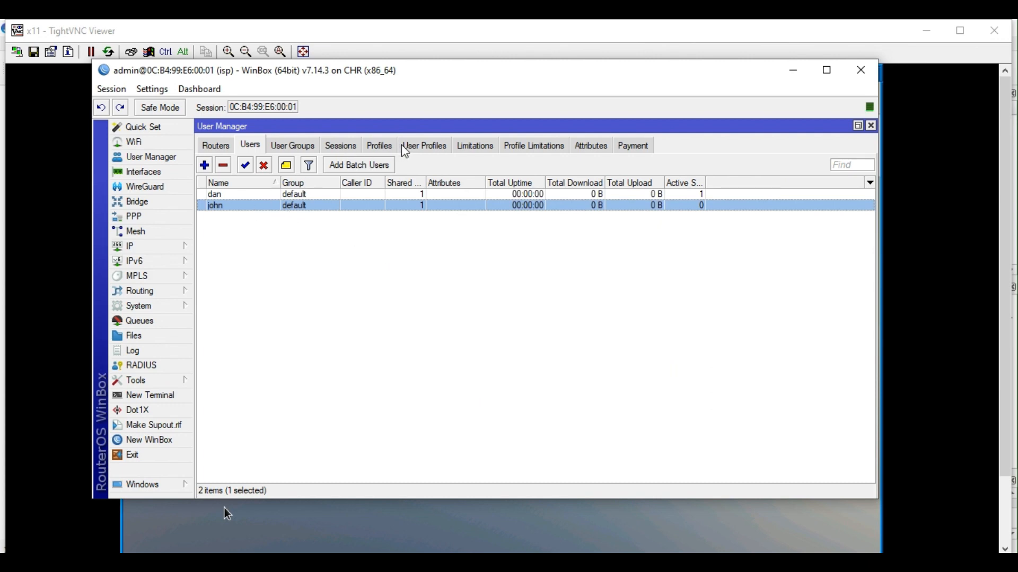
pyautogui.click(417, 148)
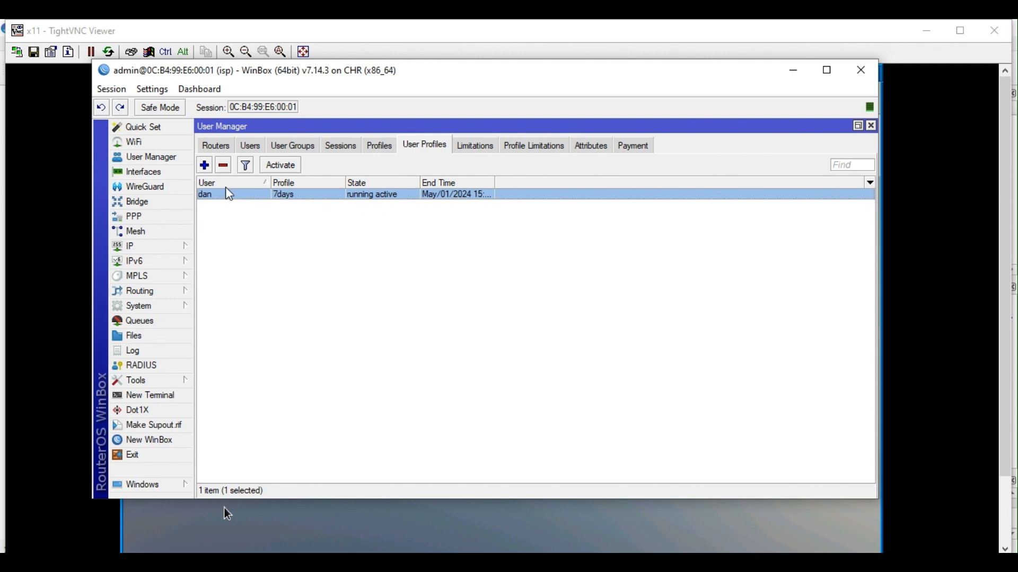
# Show User Manager's Routers list, widening columns to read router1's 2 requests and 1 failure.
pyautogui.click(217, 147)
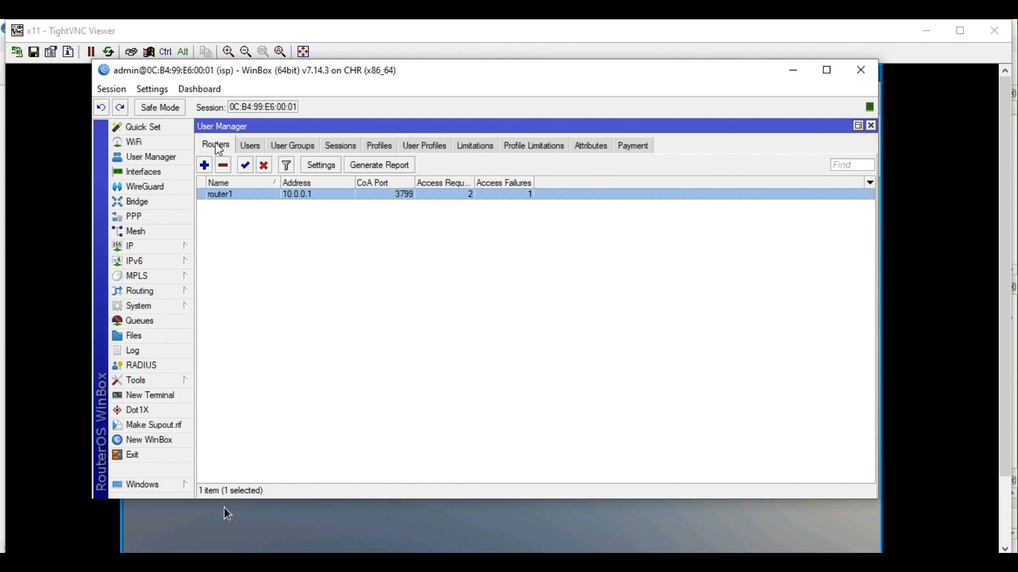
pyautogui.moveTo(476, 181); pyautogui.dragTo(528, 181)
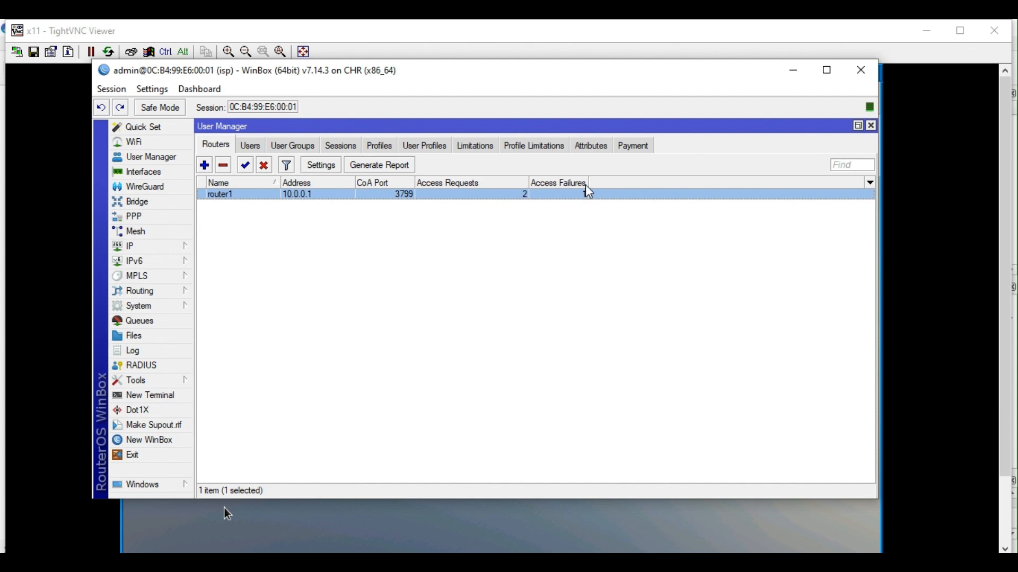
pyautogui.moveTo(588, 181); pyautogui.dragTo(615, 182)
# Add a User Profile entry assigning john the 7days profile in User Manager.
pyautogui.click(429, 148)
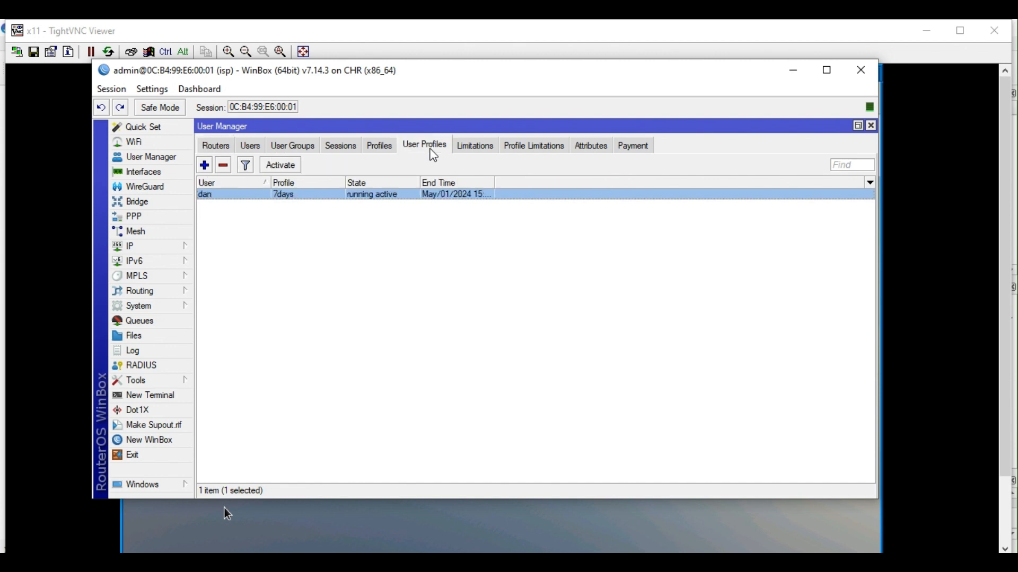
pyautogui.click(204, 165)
pyautogui.click(558, 265)
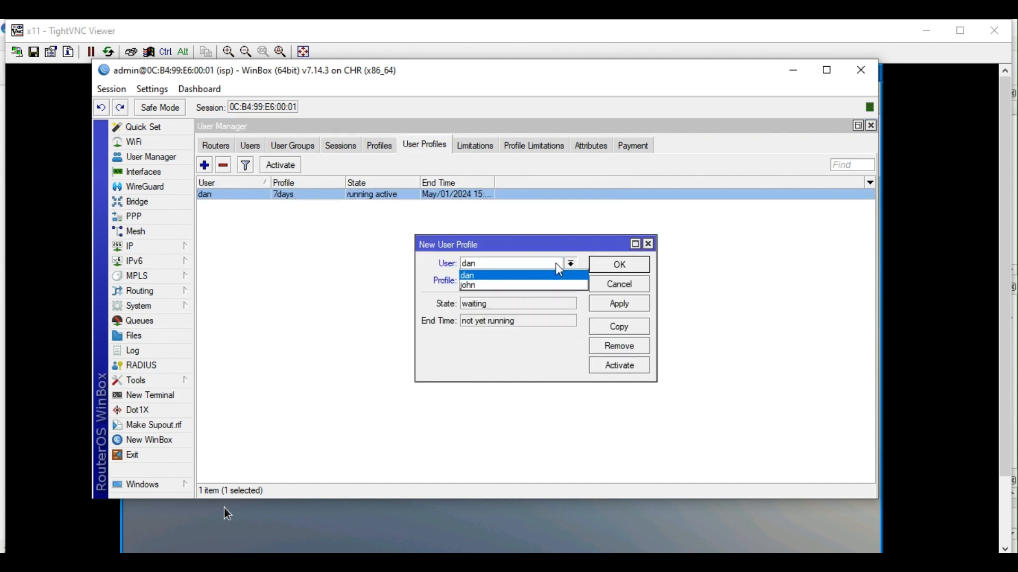
pyautogui.click(524, 286)
pyautogui.click(541, 282)
pyautogui.click(544, 291)
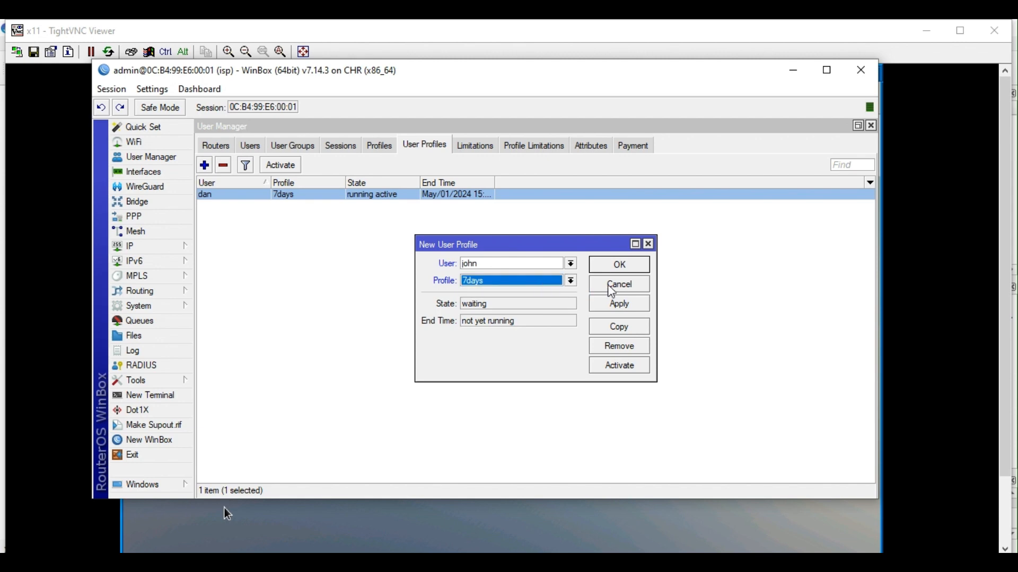
pyautogui.click(625, 303)
pyautogui.click(633, 271)
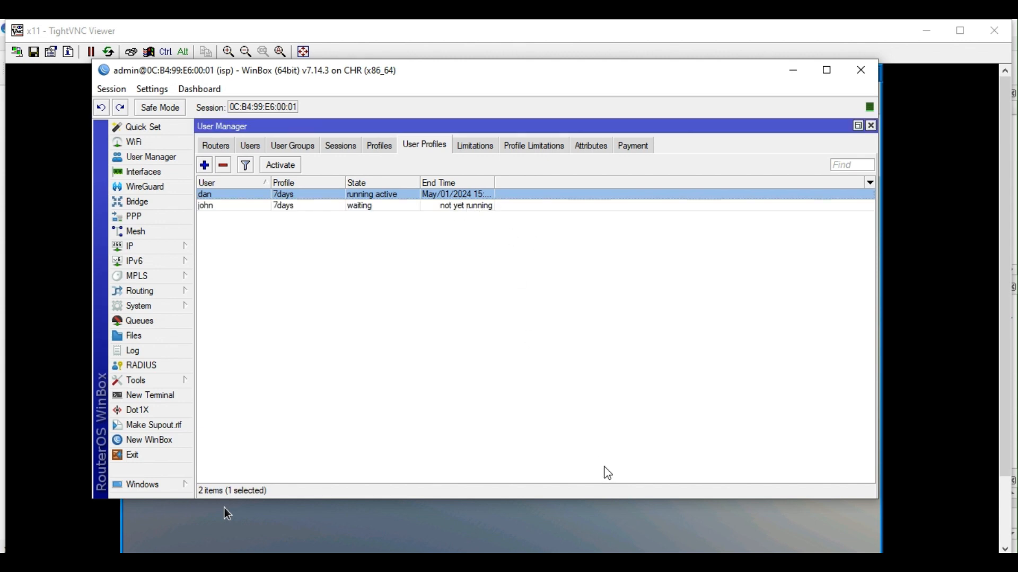
pyautogui.click(609, 517)
# Log in to the hotspot as john without saving the login, and confirm his 7days profile is running.
pyautogui.click(468, 384)
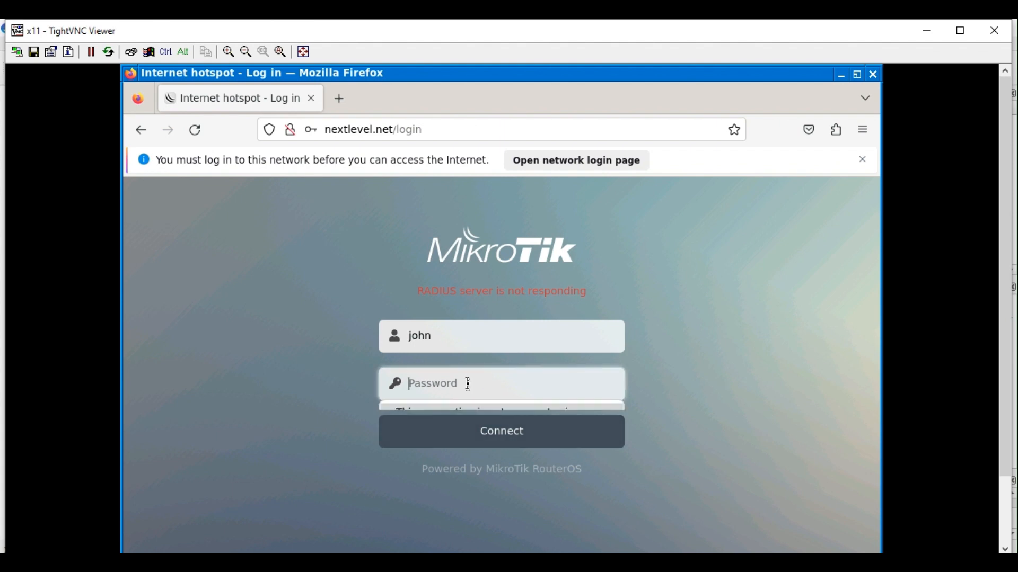
pyautogui.write('1')
pyautogui.press('Return')
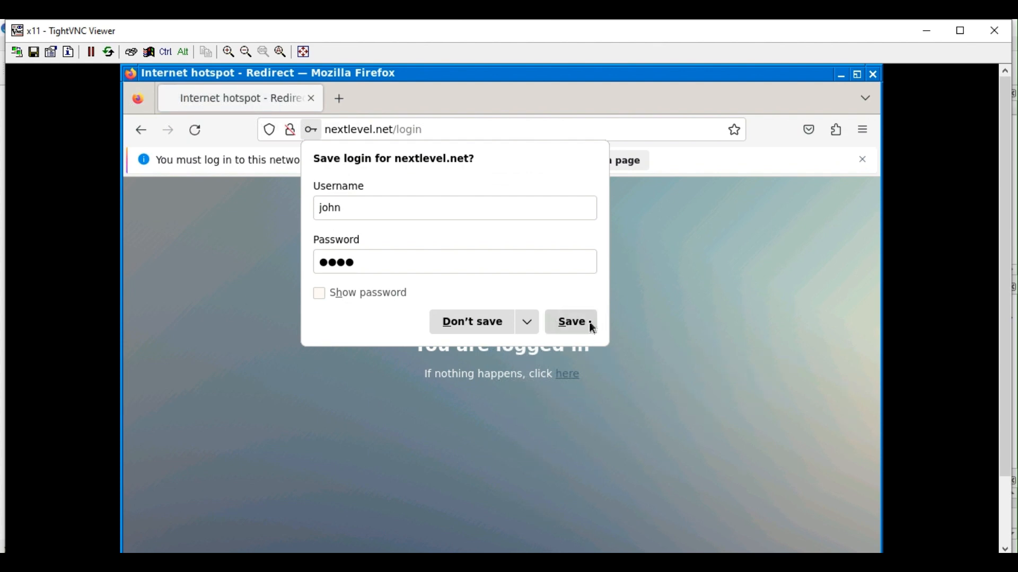
pyautogui.click(490, 329)
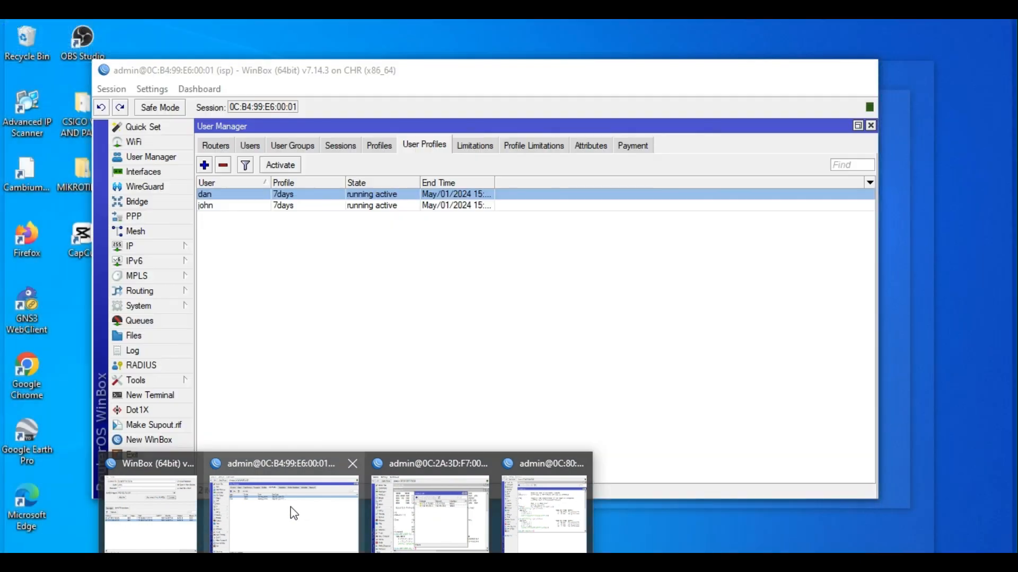
pyautogui.click(297, 491)
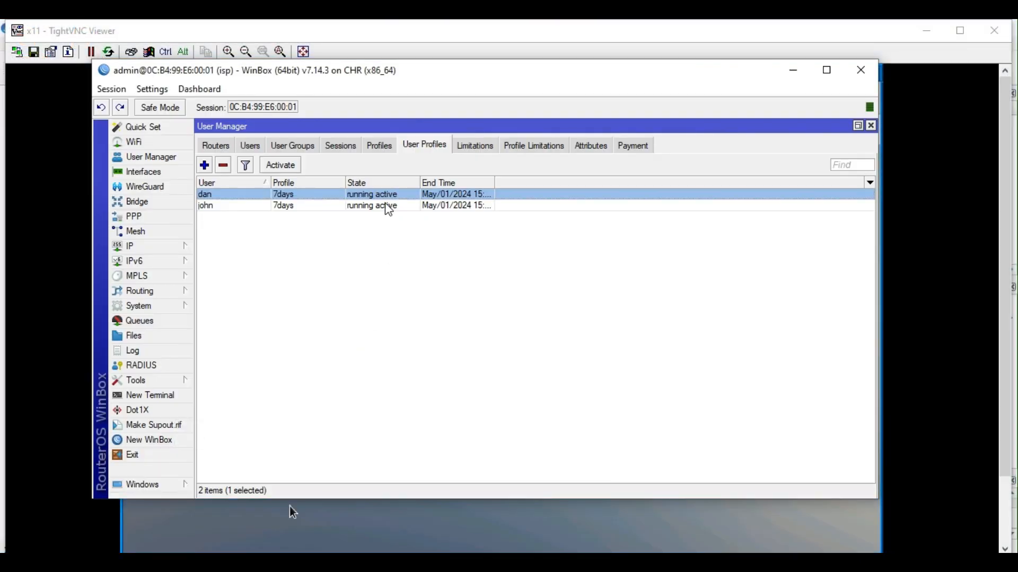
pyautogui.click(385, 204)
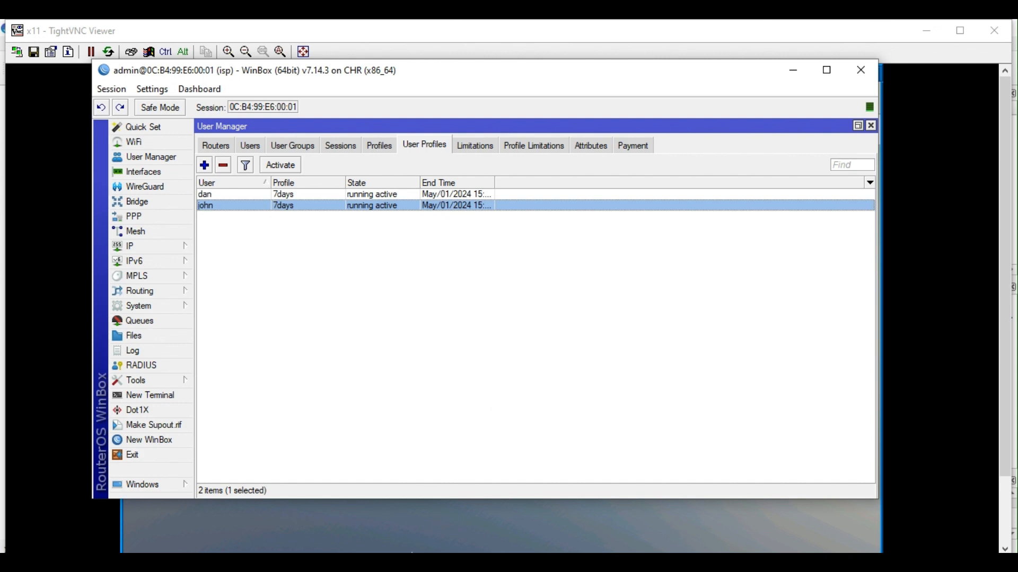
pyautogui.click(588, 539)
# On the client desktop, open a terminal and run ping 8.8.8.8, then stop it.
pyautogui.moveTo(1008, 291); pyautogui.dragTo(1015, 454)
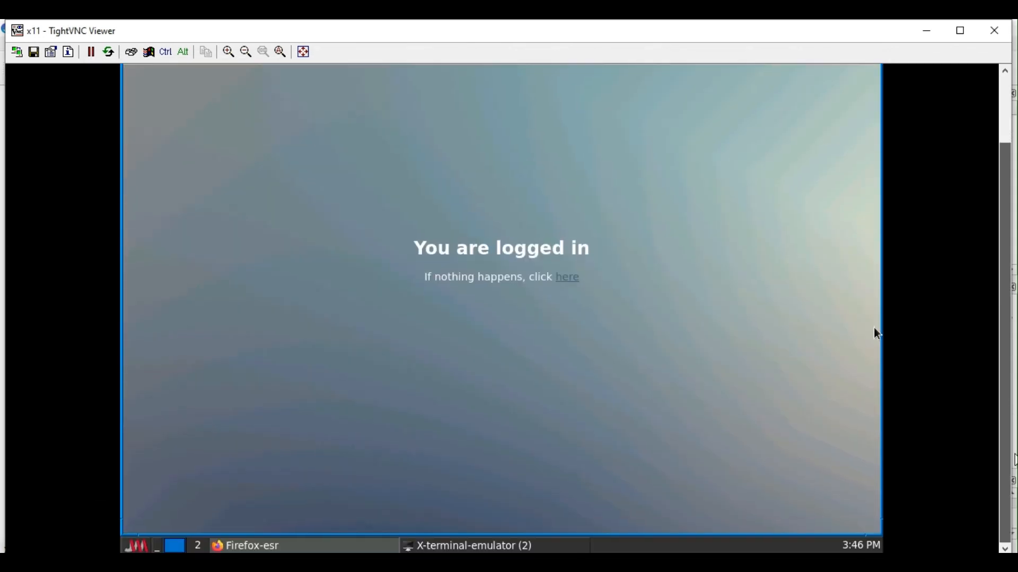
pyautogui.click(144, 548)
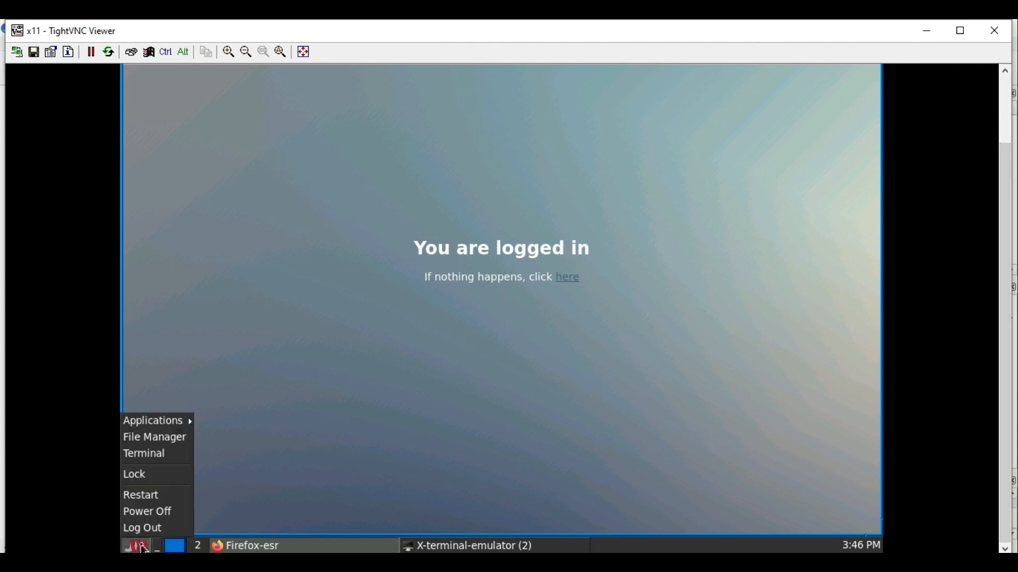
pyautogui.click(144, 454)
pyautogui.press('Return')
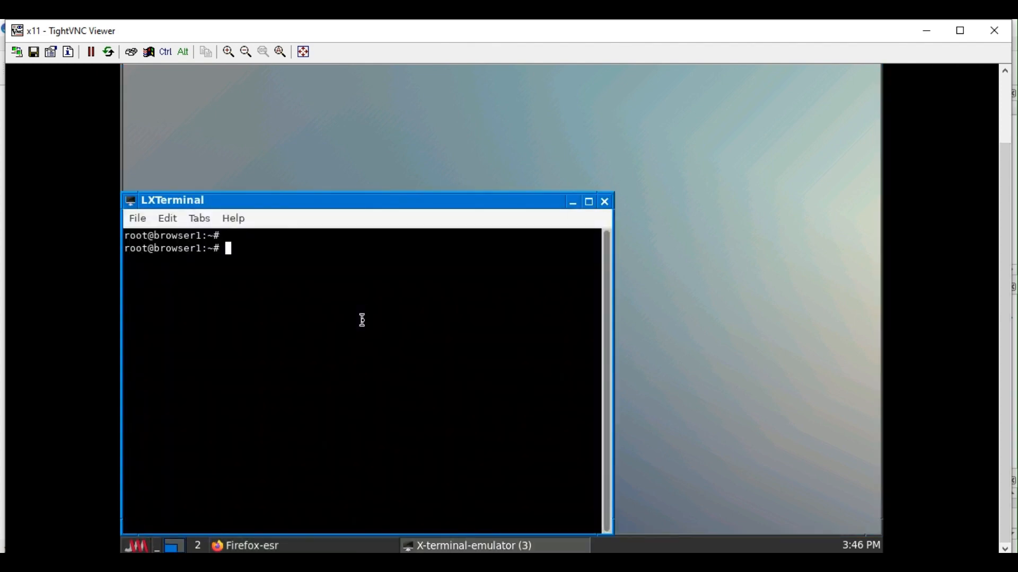
pyautogui.write('ping 8.8.8.8')
pyautogui.press('Return')
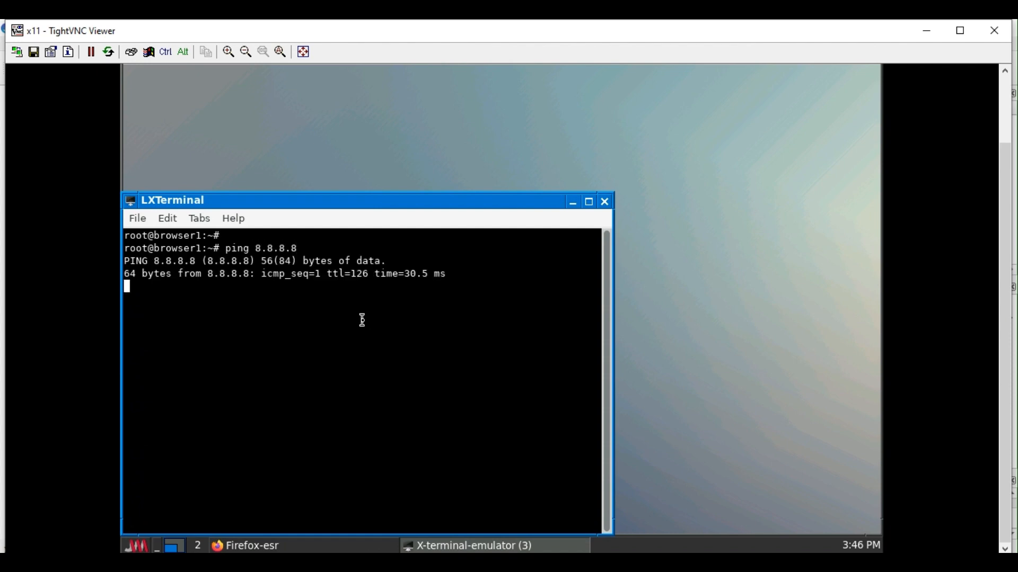
pyautogui.hotkey('ctrl', 'c')
pyautogui.click(778, 253)
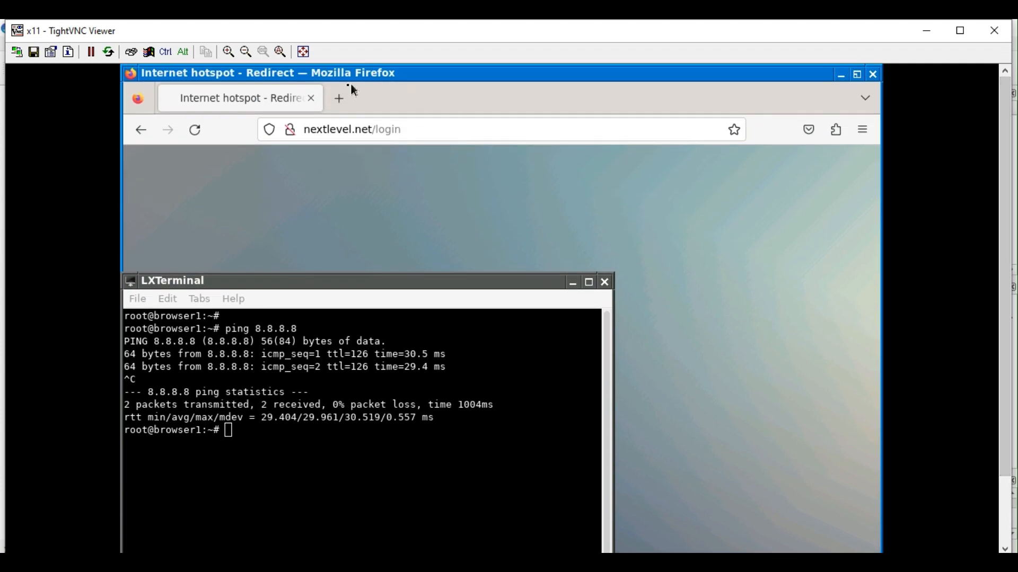
# Open a new Firefox tab and load Facebook to test internet access.
pyautogui.click(340, 98)
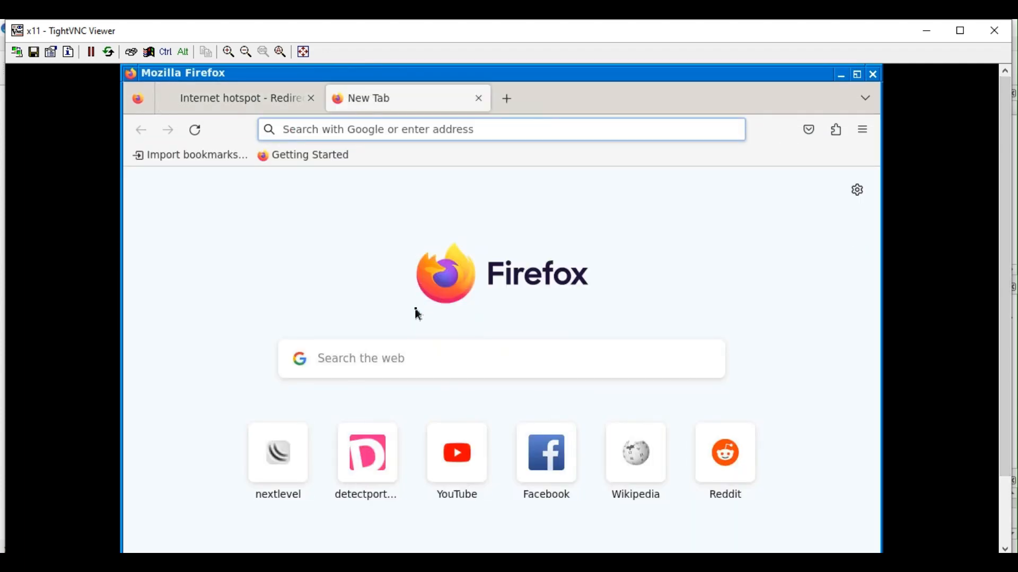
pyautogui.click(560, 455)
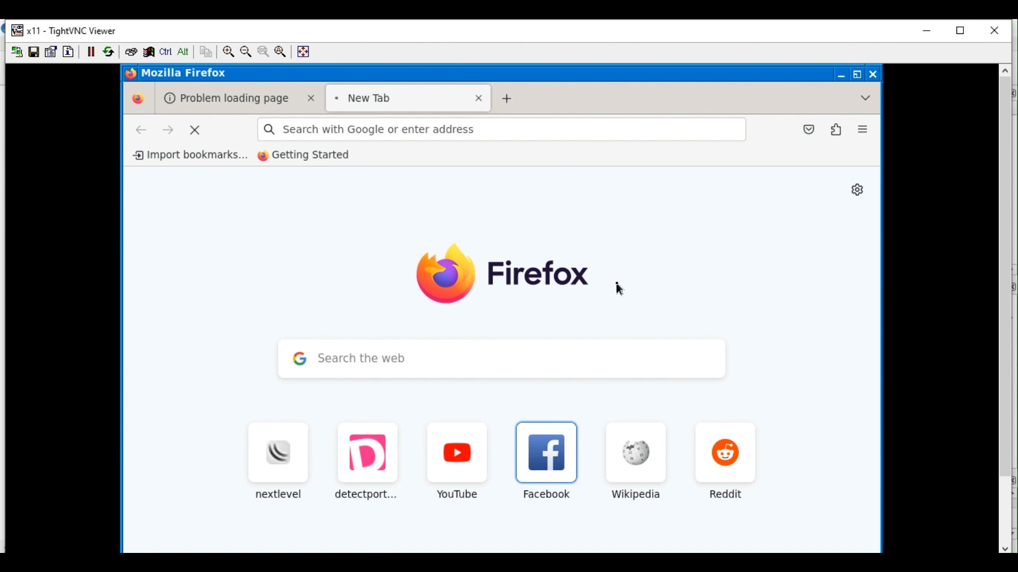
pyautogui.click(345, 563)
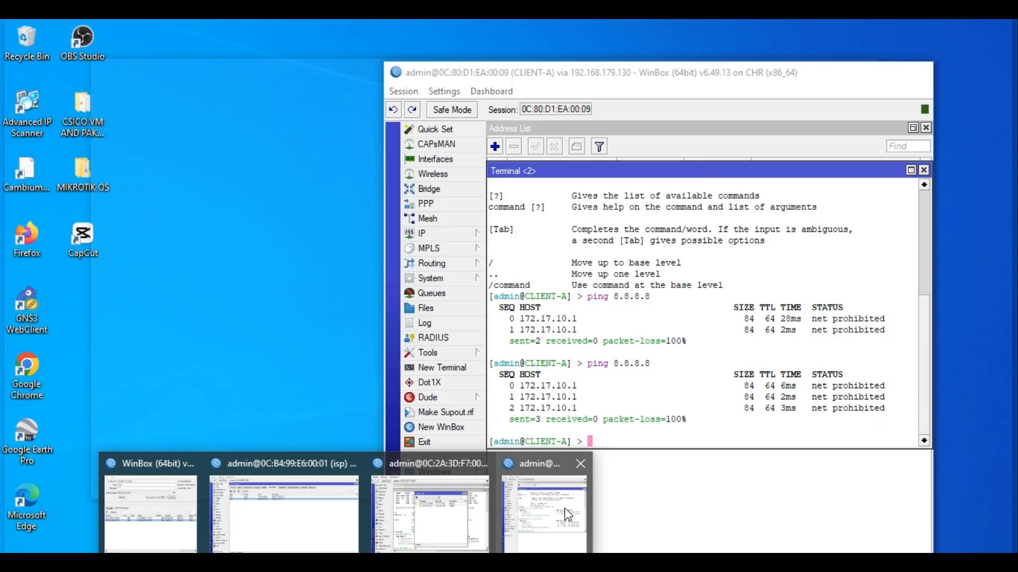
# Rerun ping 8.8.8.8 on CLIENT-A, now getting four replies with 0% loss.
pyautogui.click(562, 508)
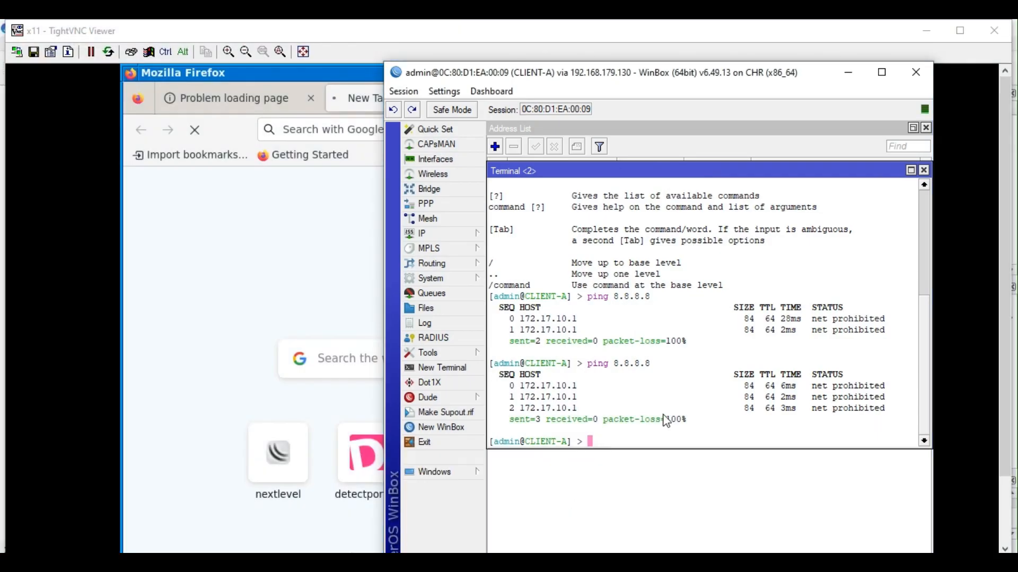
pyautogui.press('Up')
pyautogui.press('Return')
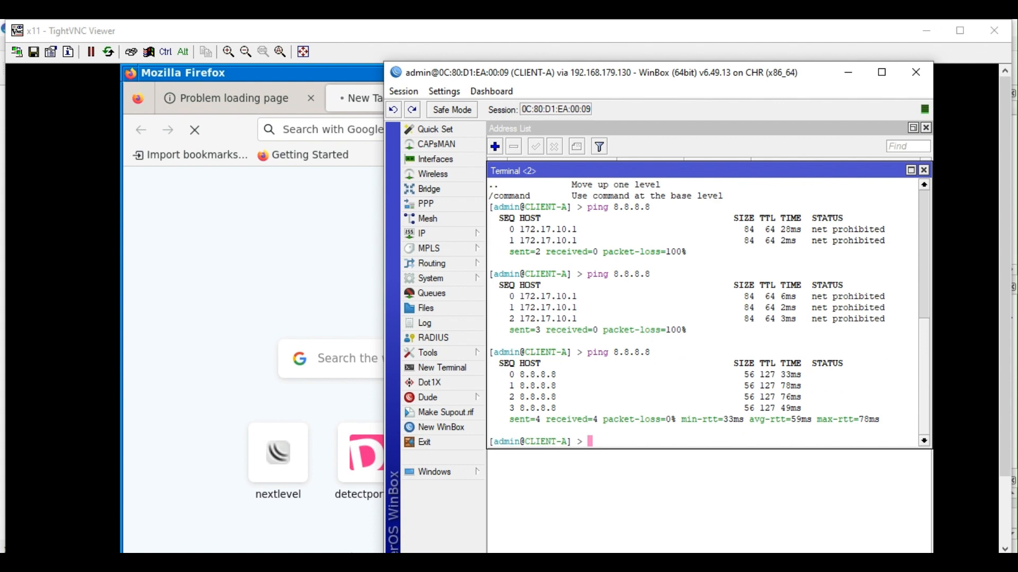
# On the ISP router, check User Manager's registered routers and open the IP Hotspot configuration.
pyautogui.moveTo(263, 531)
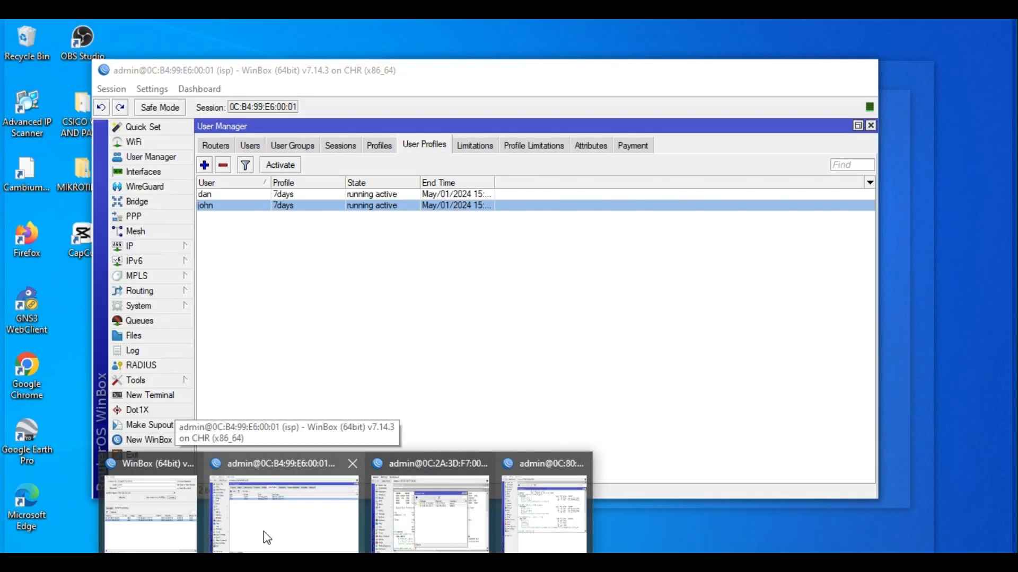
pyautogui.click(263, 531)
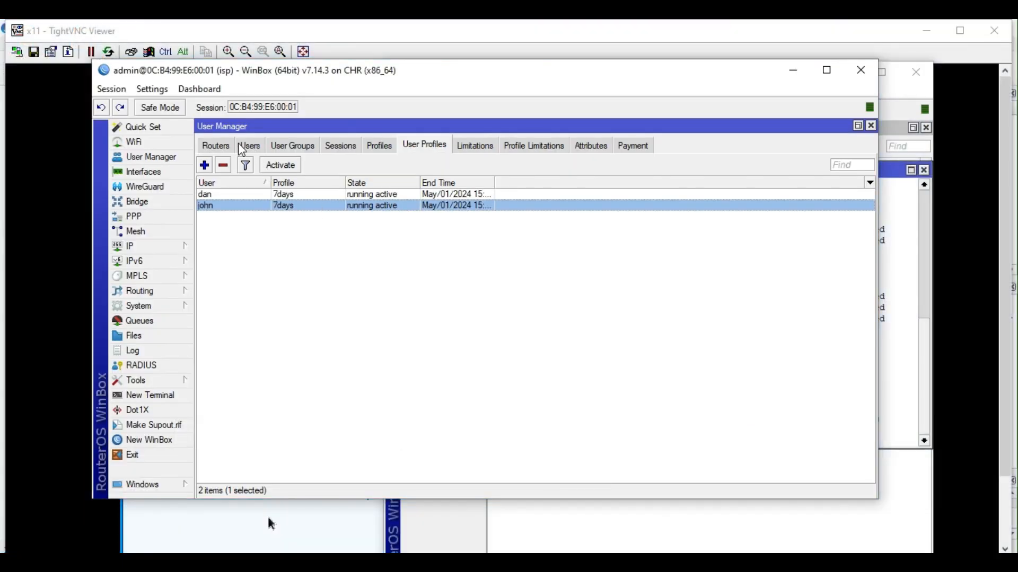
pyautogui.click(222, 148)
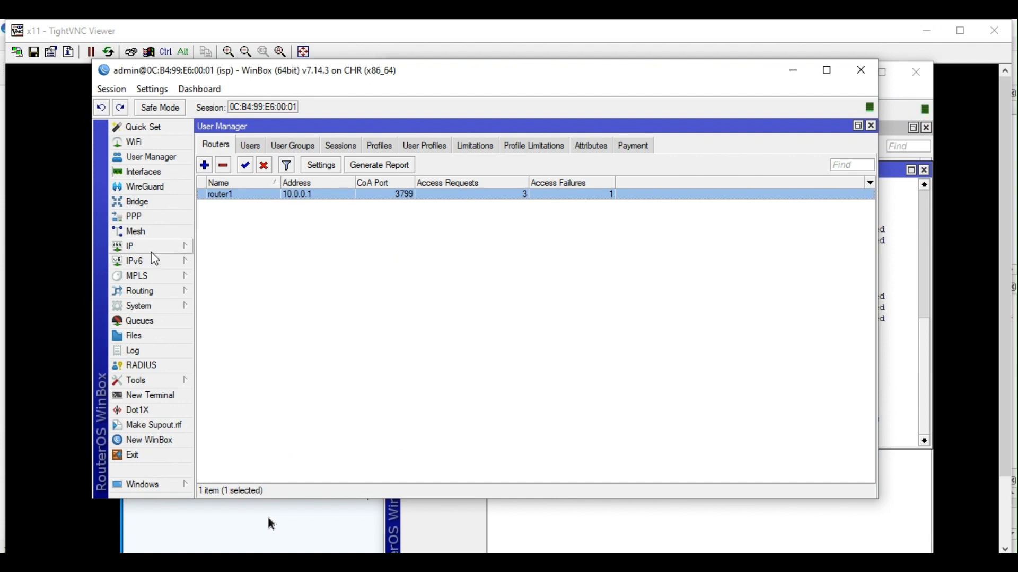
pyautogui.click(177, 248)
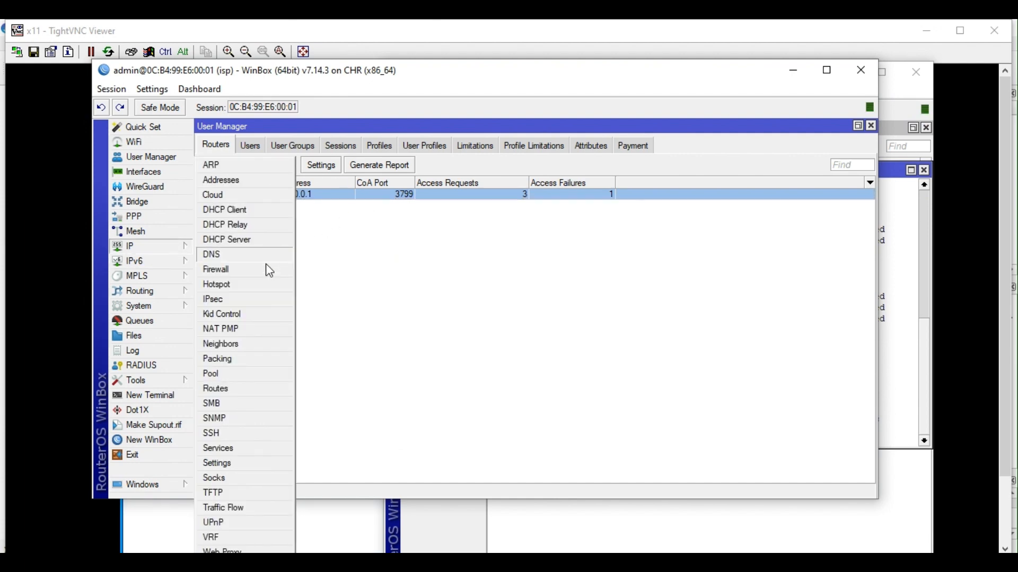
pyautogui.click(236, 287)
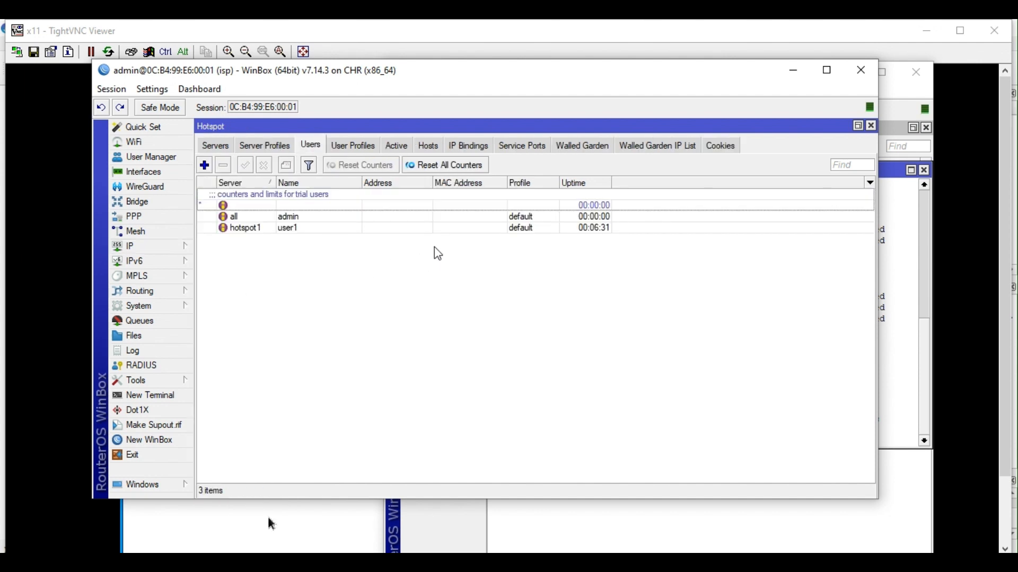
# Review the hotspot Walled Garden entries and the Walled Garden IP list.
pyautogui.click(587, 153)
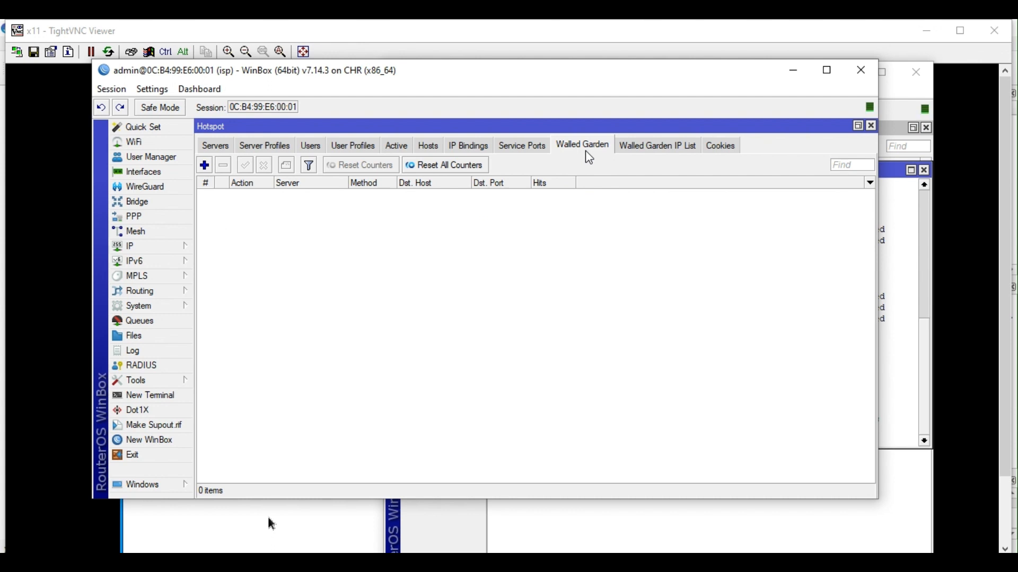
pyautogui.click(648, 151)
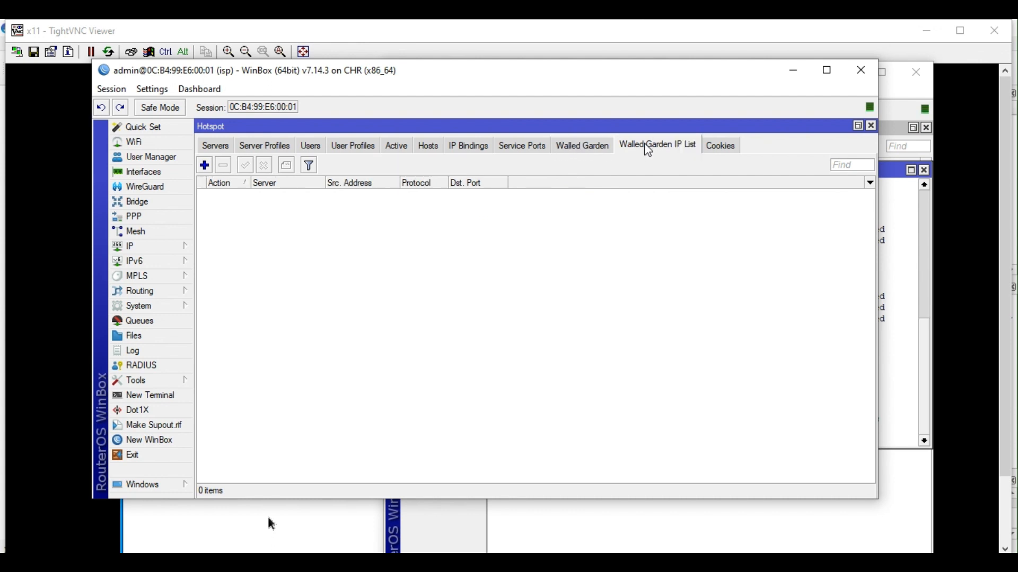
pyautogui.click(597, 154)
pyautogui.click(657, 146)
# Review hotspot servers, active users, hosts, and CLIENT-A's IP binding at 172.17.10.254 on hotspot1.
pyautogui.click(220, 146)
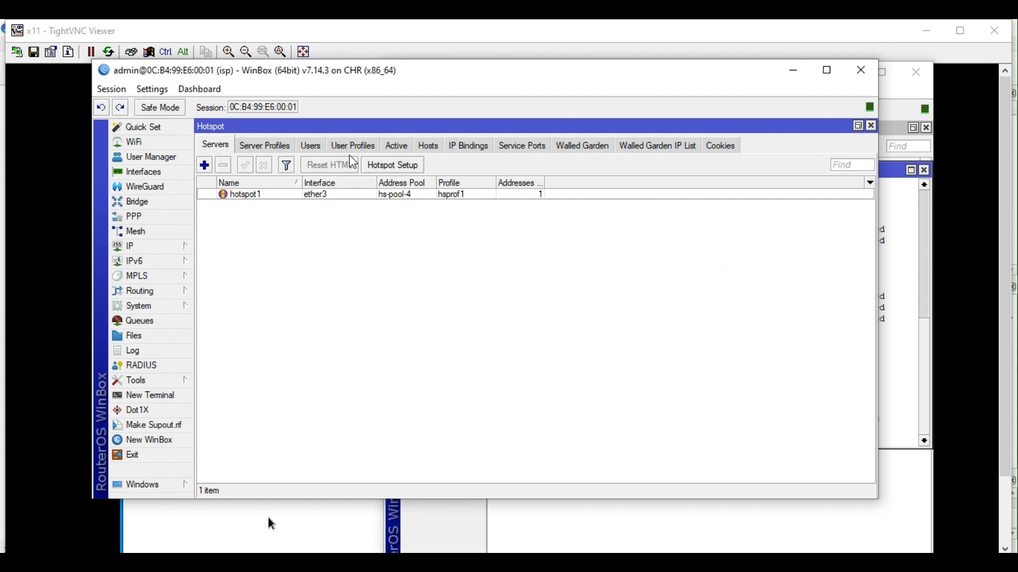
pyautogui.click(396, 145)
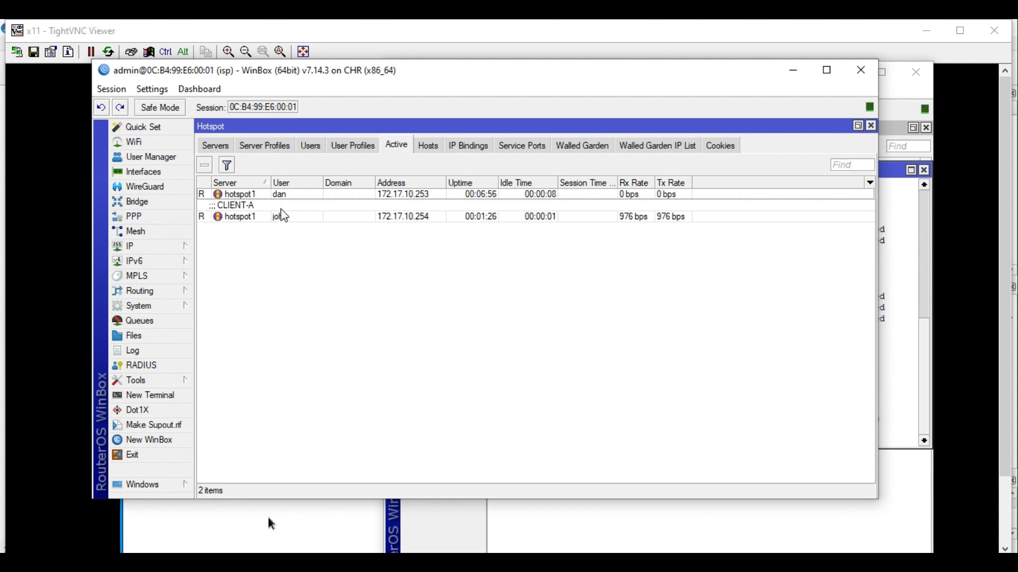
pyautogui.click(428, 146)
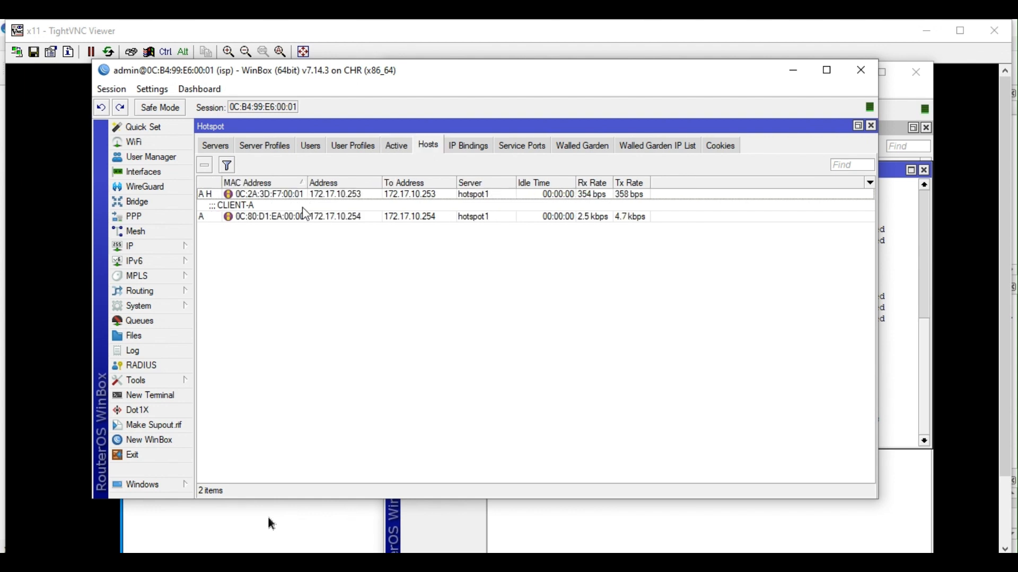
pyautogui.click(265, 195)
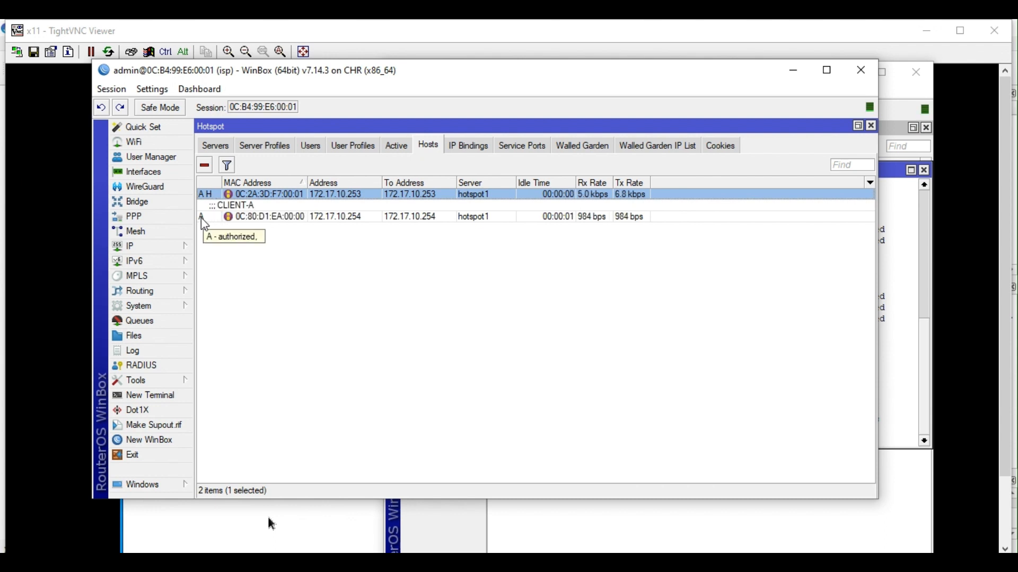
pyautogui.click(476, 149)
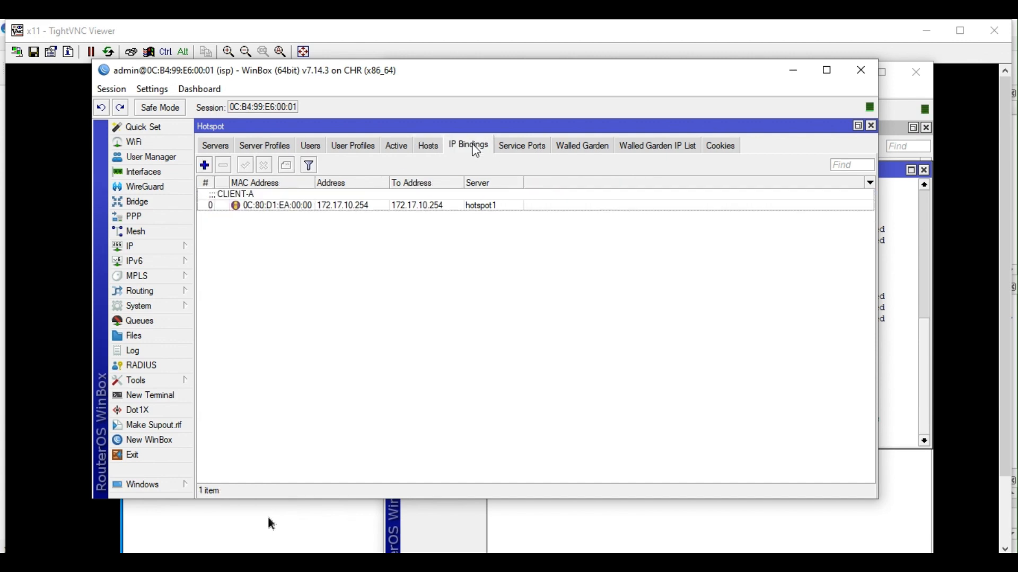
pyautogui.click(357, 201)
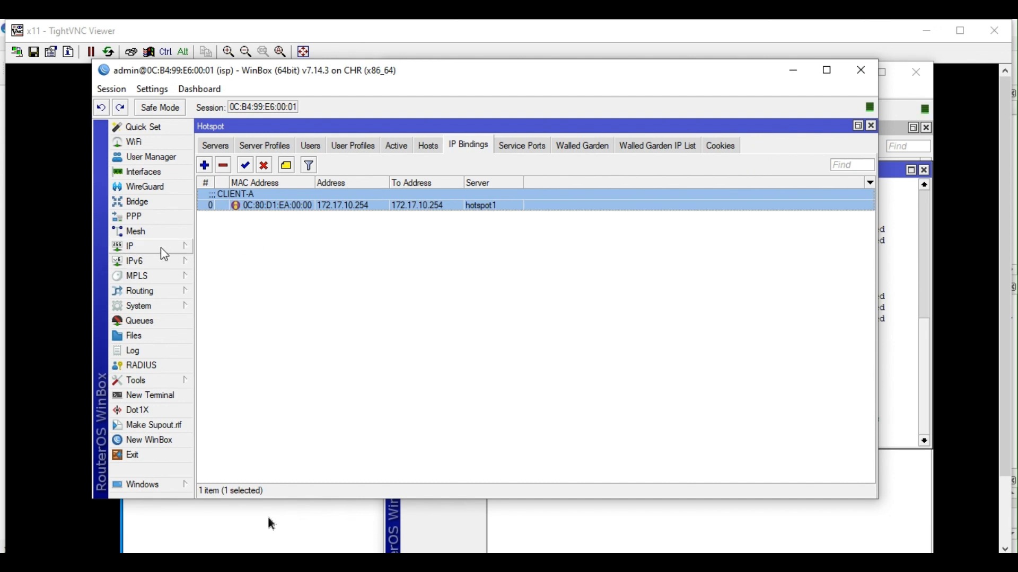
# Inspect the hotspot RADIUS server at 10.0.0.1 (udp, ports 1812/1813), then close its details.
pyautogui.click(149, 365)
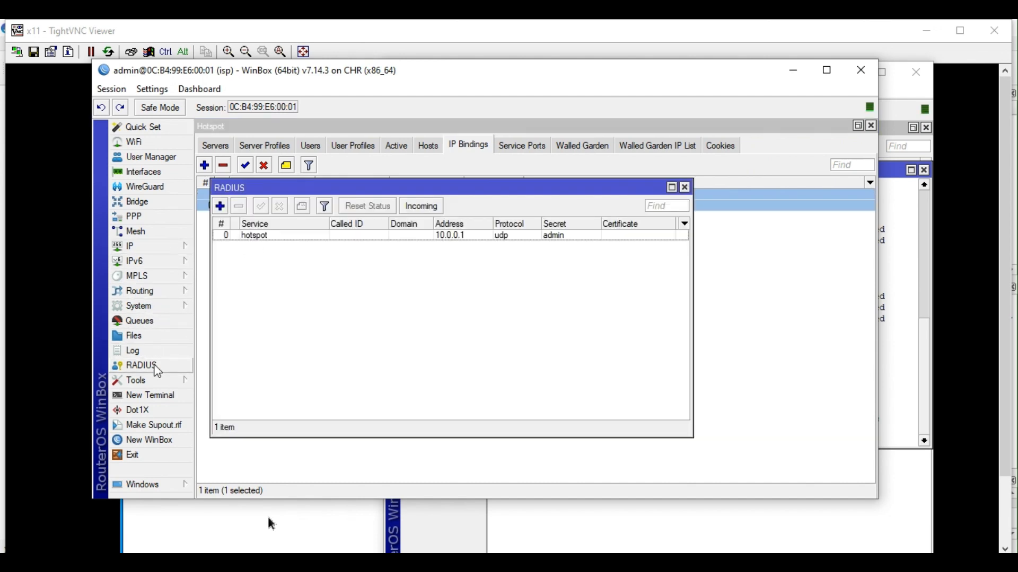
pyautogui.doubleClick(281, 237)
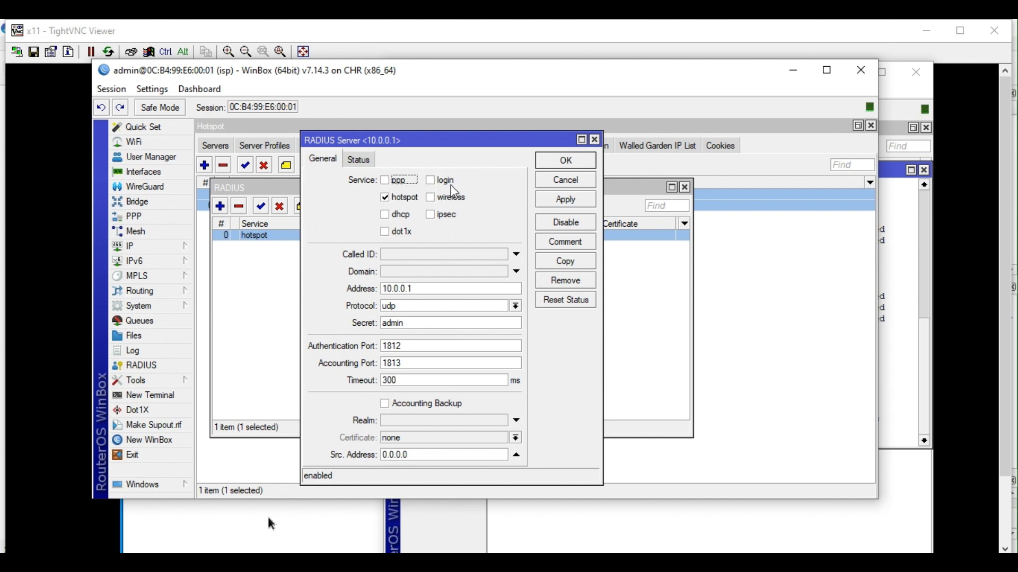
pyautogui.click(595, 140)
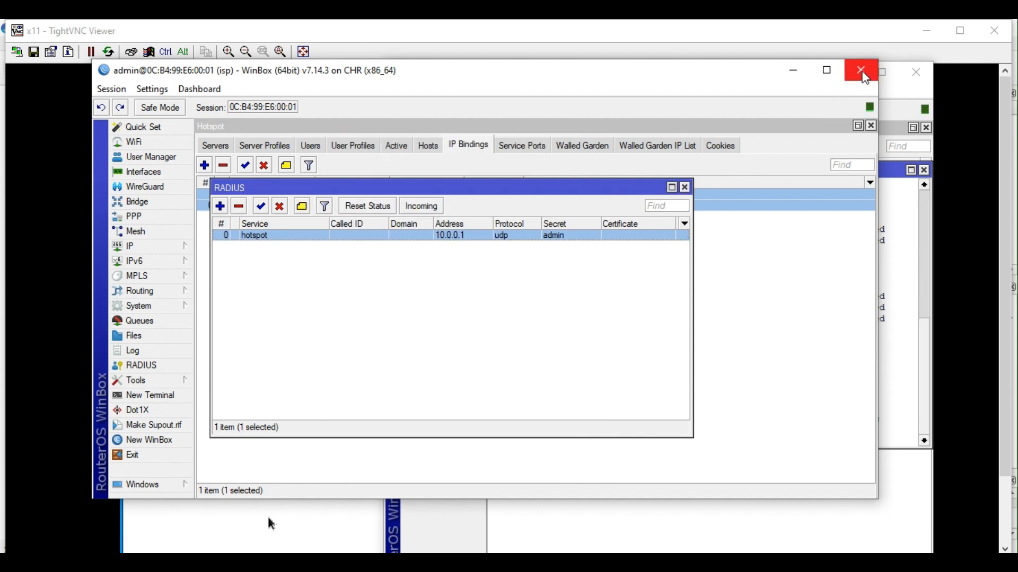
# Close the ISP and CLIENT-A windows and maximize CLIENT-B's address list (172.17.10.253, 192.168.20.1).
pyautogui.click(863, 72)
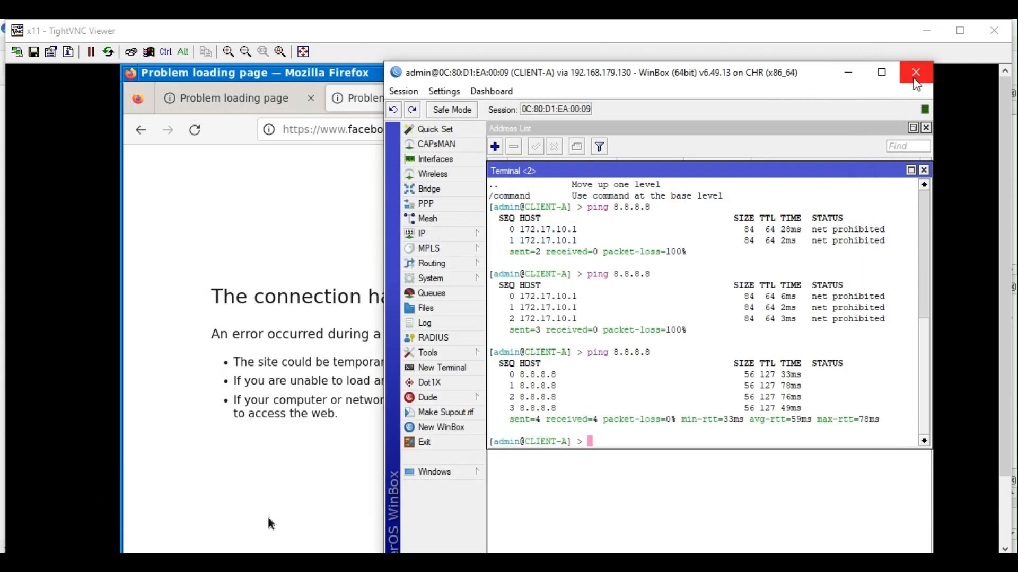
pyautogui.click(914, 78)
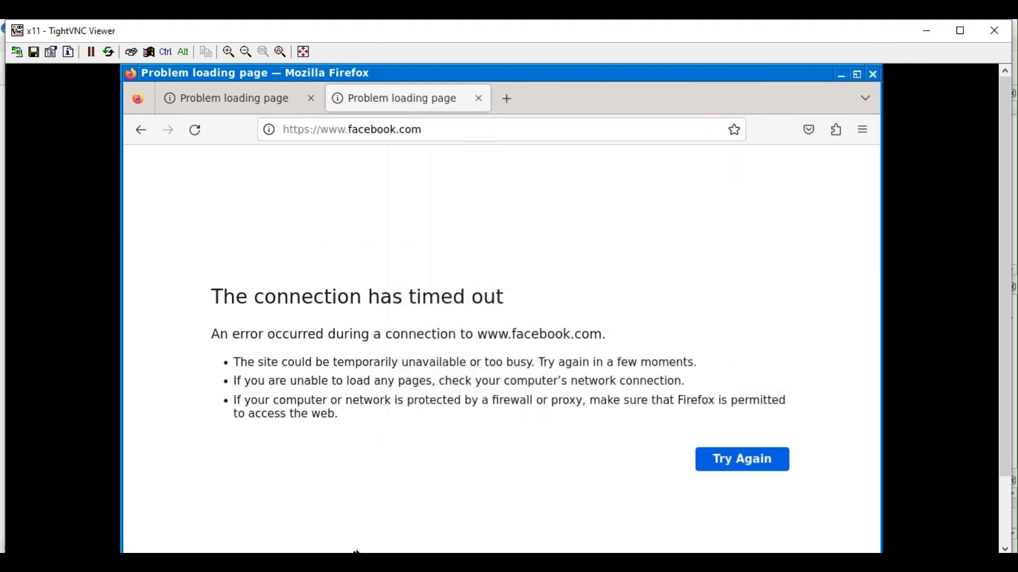
pyautogui.moveTo(358, 551)
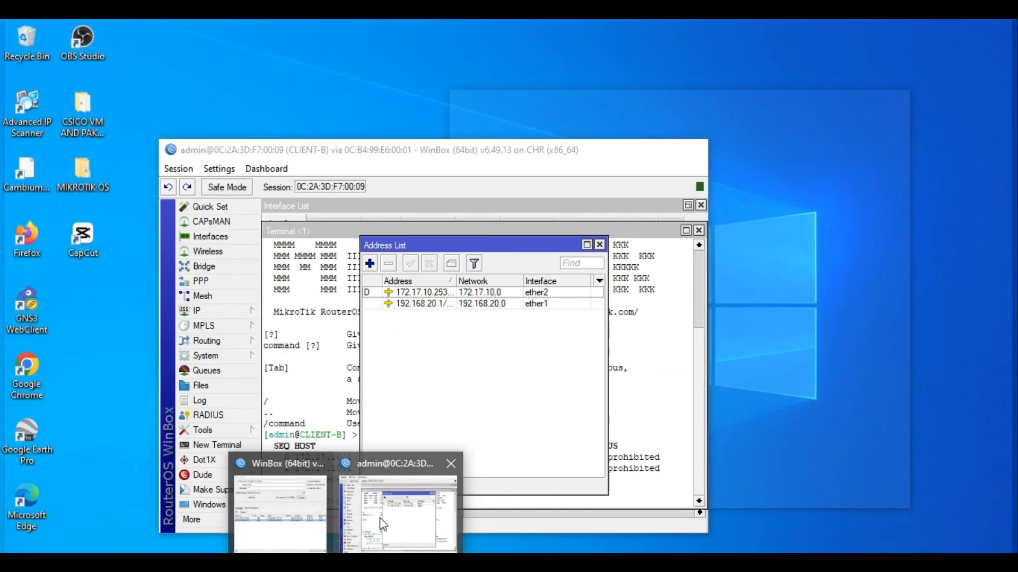
pyautogui.click(382, 524)
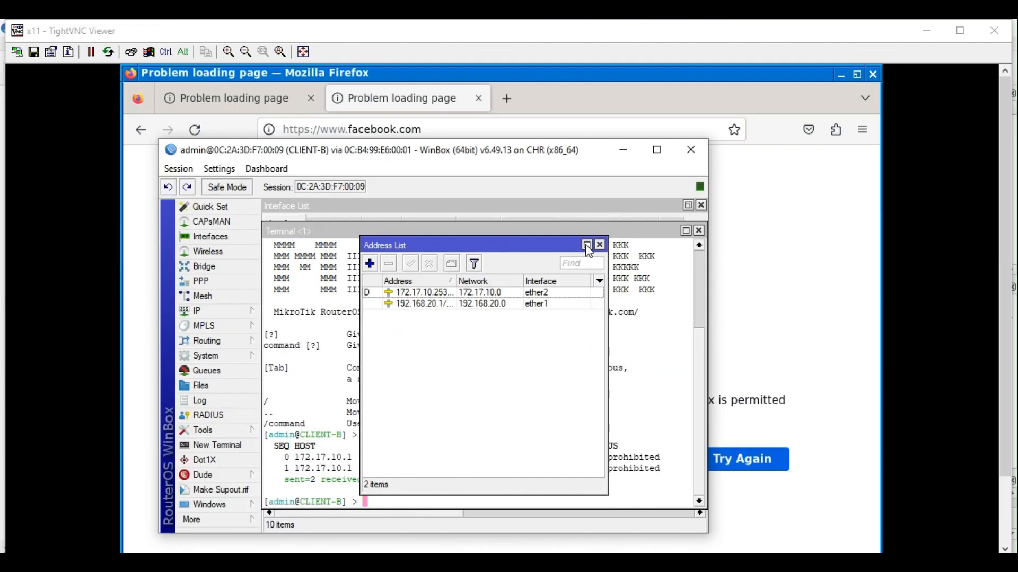
pyautogui.click(587, 246)
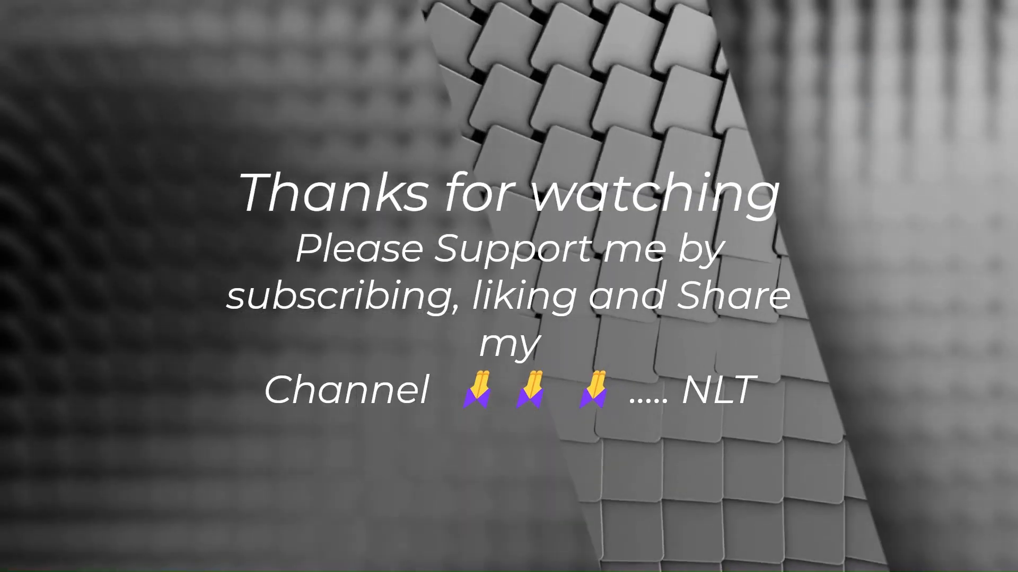